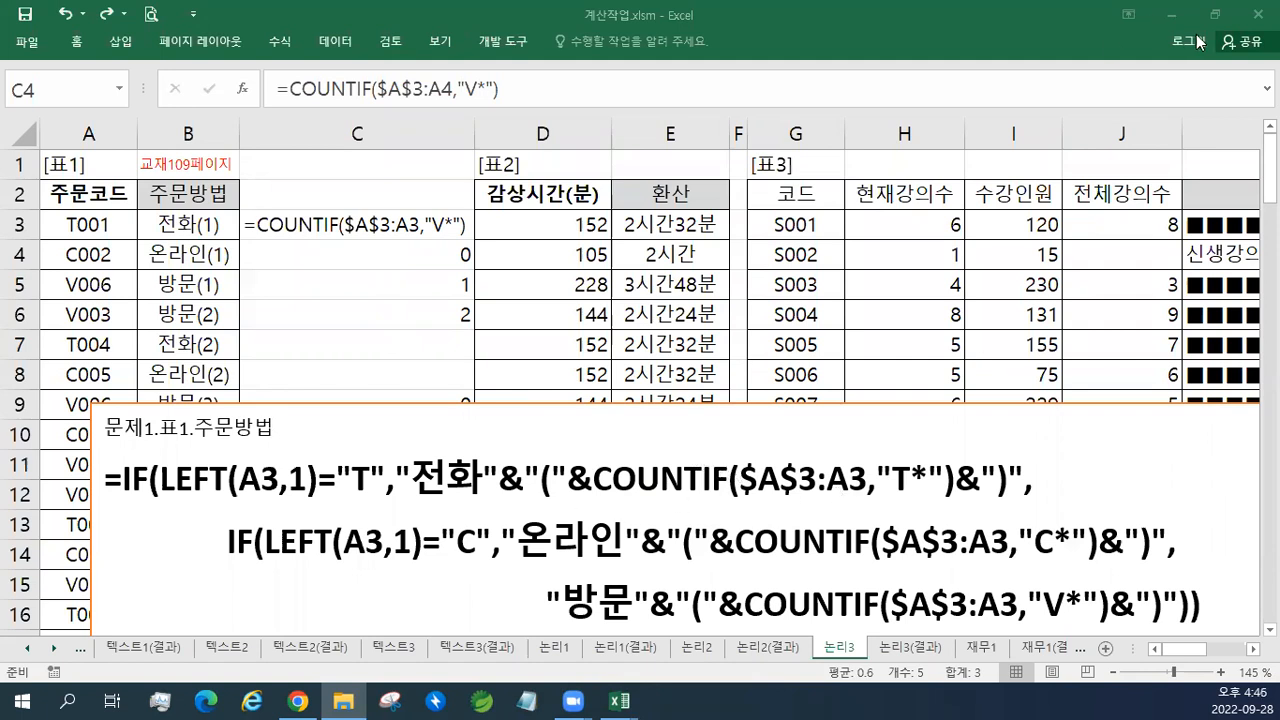
Step: Restore the workbook window to a smaller size and shift it slightly on the desktop
click(1225, 16)
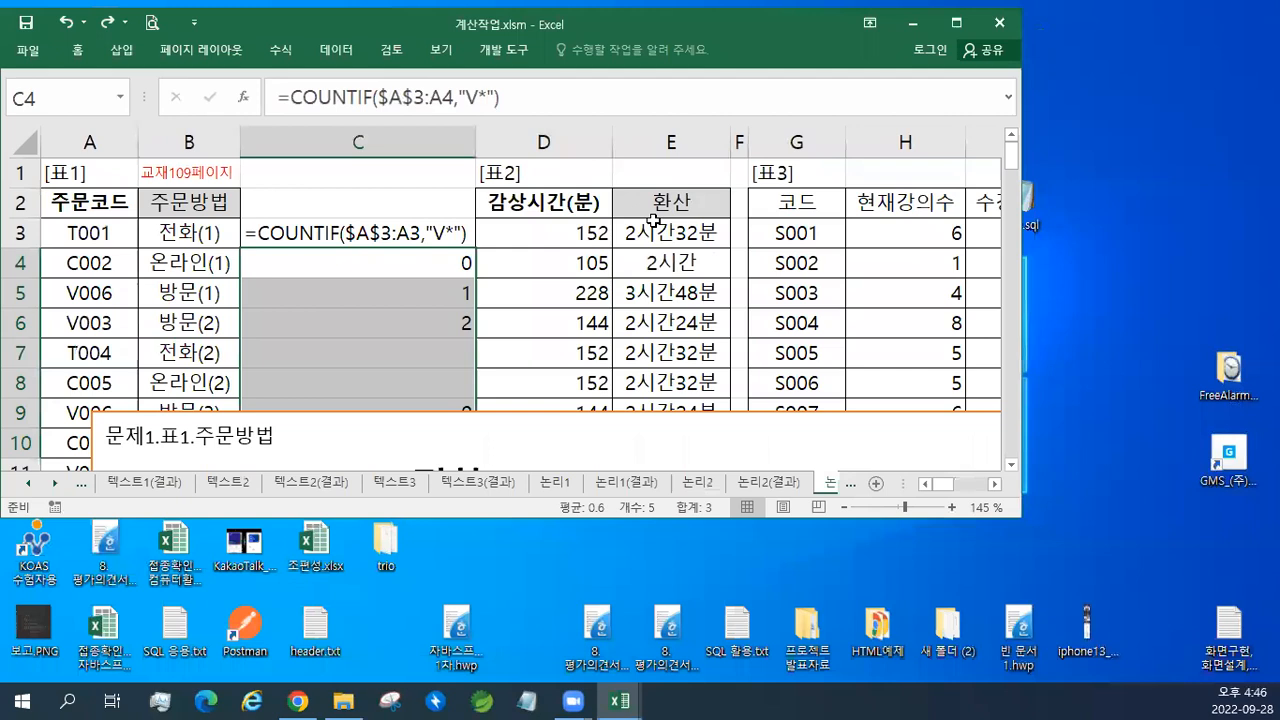
click(658, 51)
click(672, 26)
drag(680, 22, 693, 33)
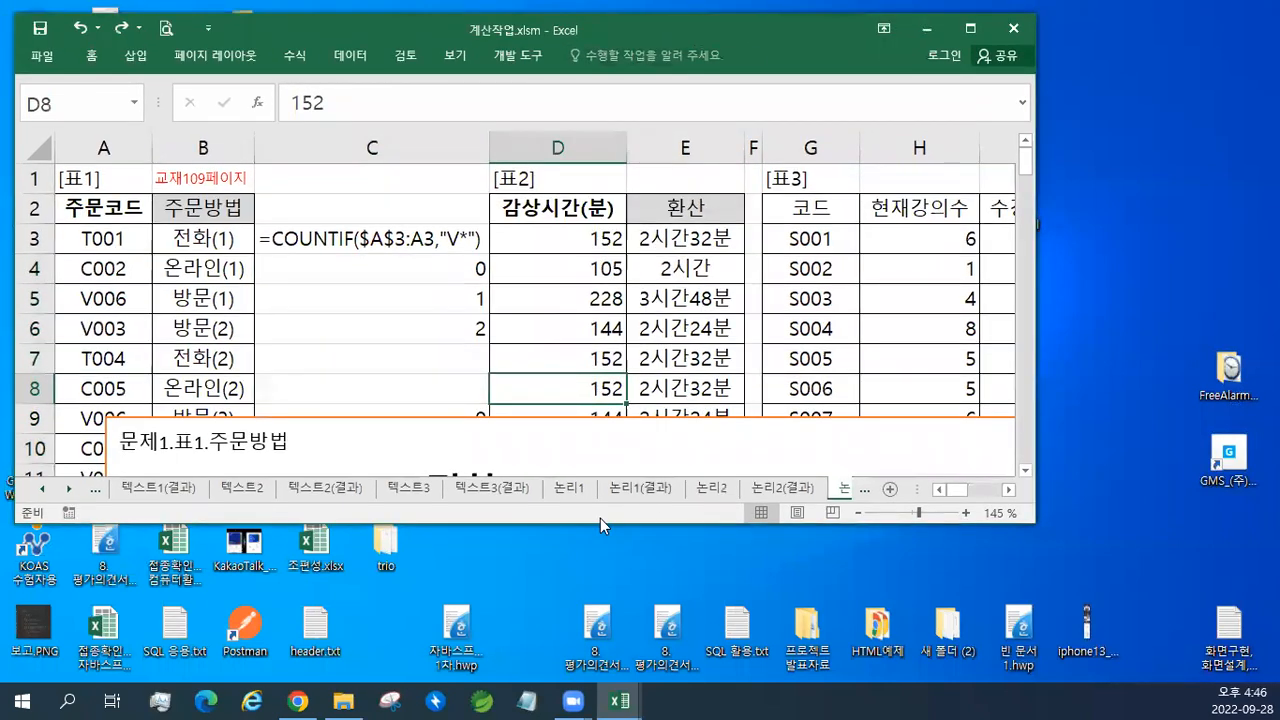
Step: Open the 재무1 worksheet
click(70, 490)
click(70, 490)
click(70, 490)
click(70, 490)
click(70, 490)
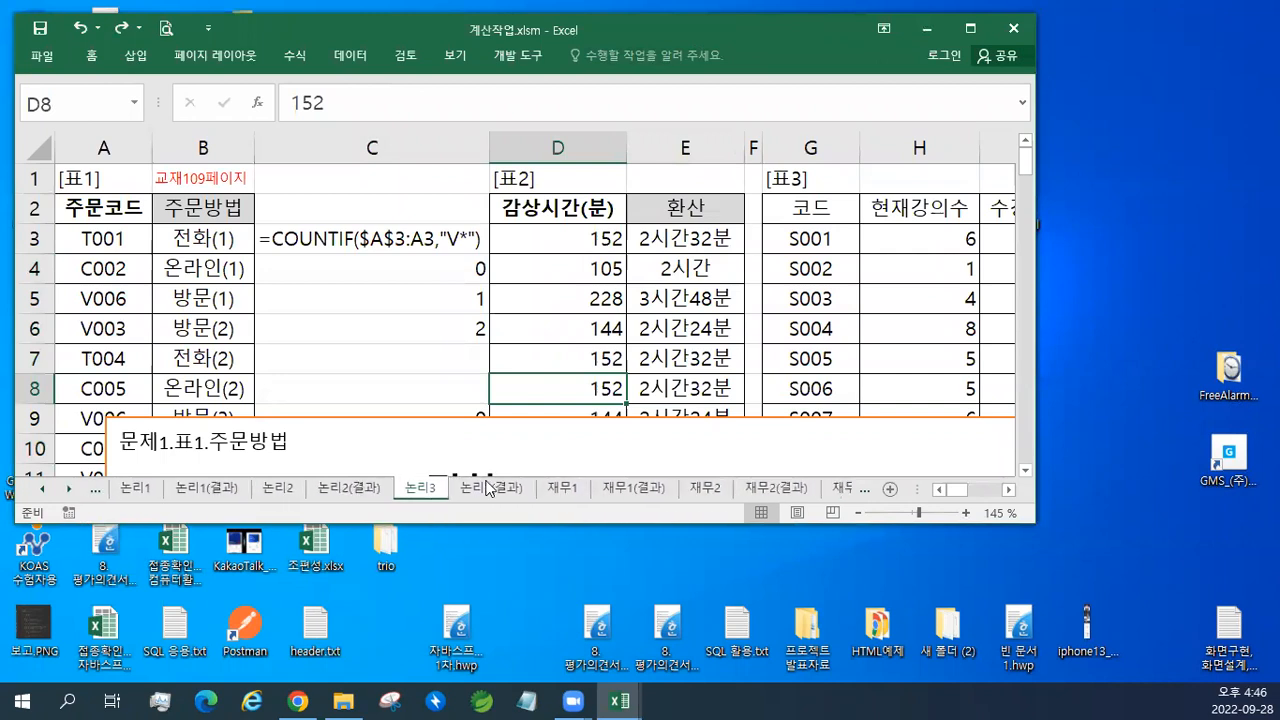
click(563, 488)
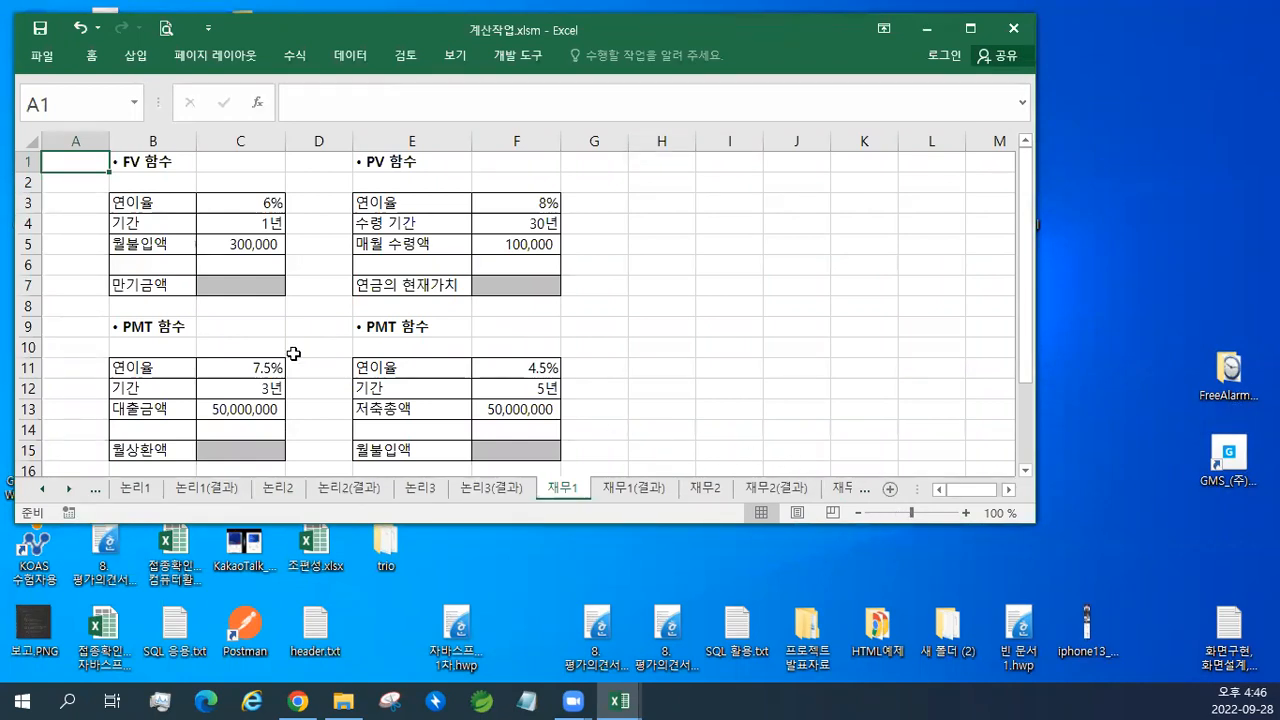
click(250, 328)
text(RY)
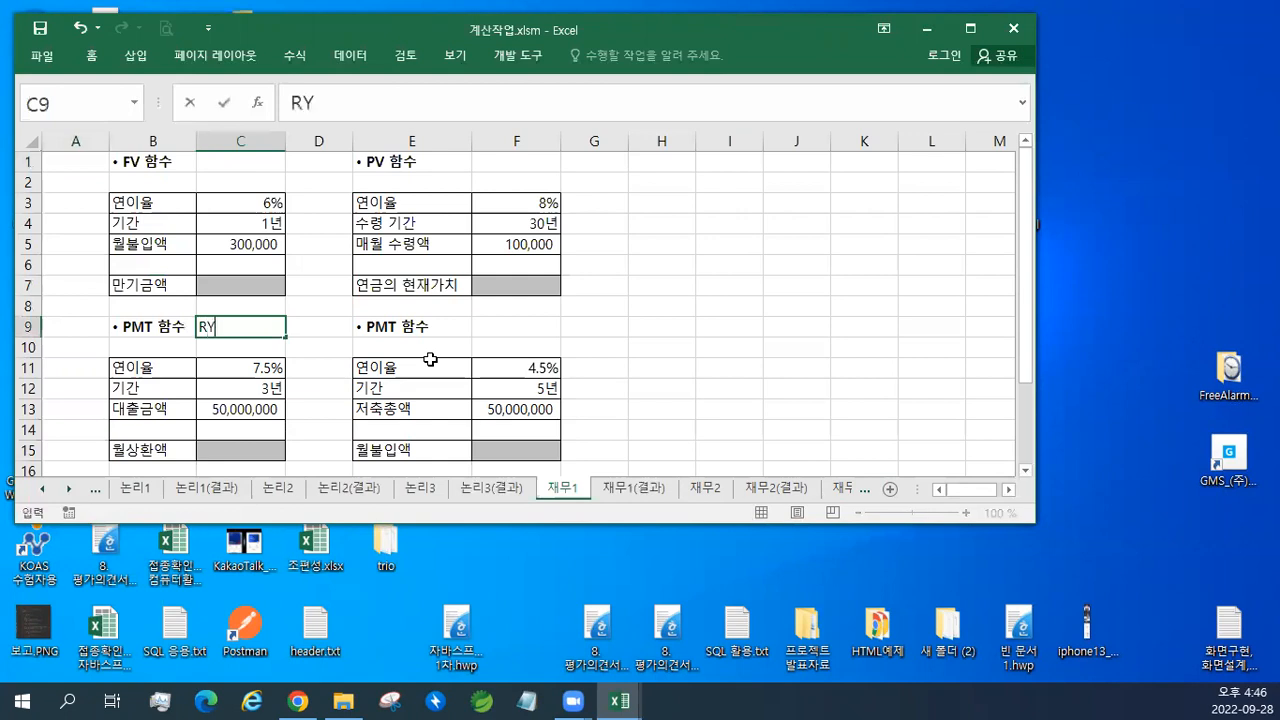
text(WO114VP)
key(BackSpace)
key(BackSpace)
key(BackSpace)
key(BackSpace)
key(BackSpace)
key(BackSpace)
key(BackSpace)
key(BackSpace)
key(BackSpace)
Step: Enter 교재114페이지 in cell C9 beside the PMT 함수 heading and color its text red
key(Hangul)
text(교재114페이지)
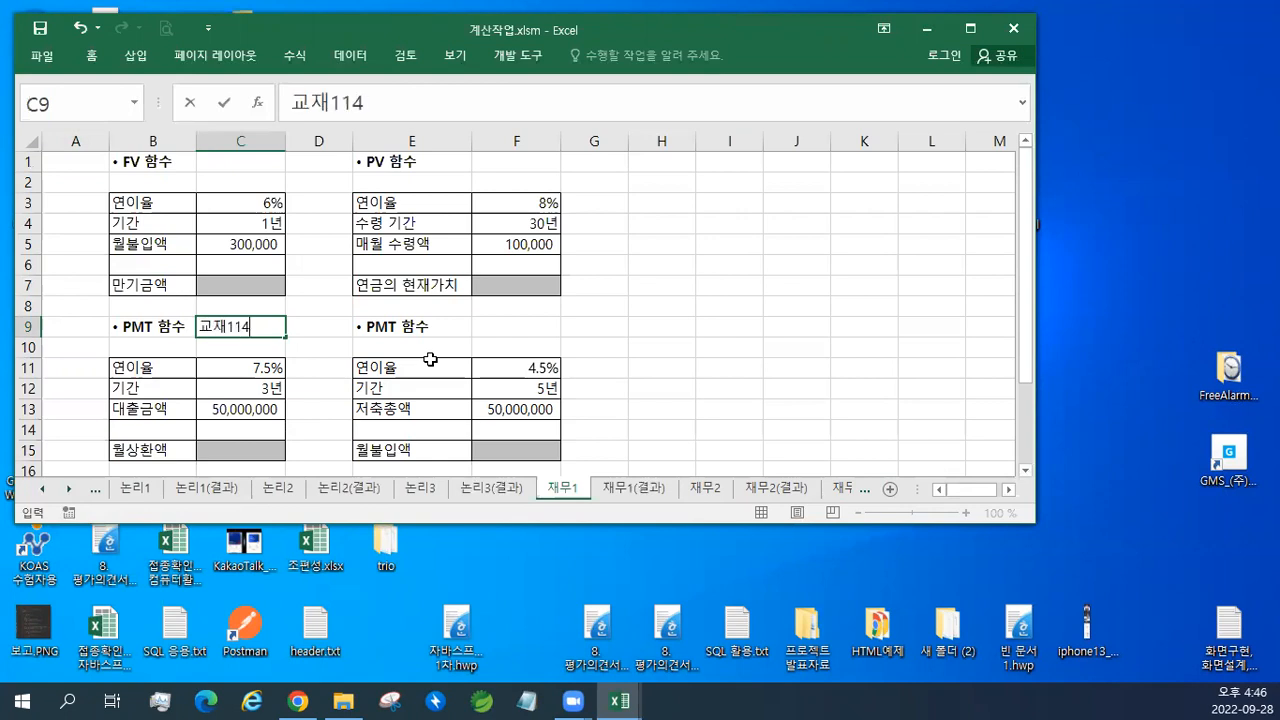
key(Return)
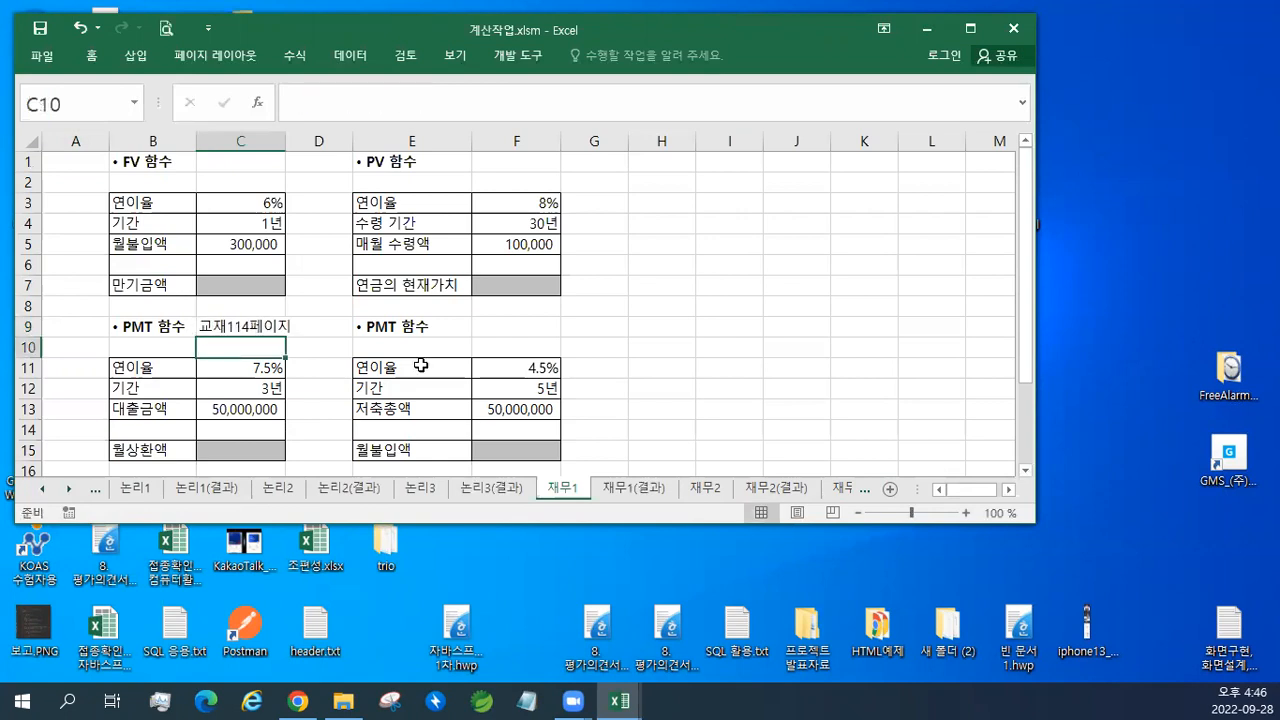
right_click(275, 318)
click(372, 232)
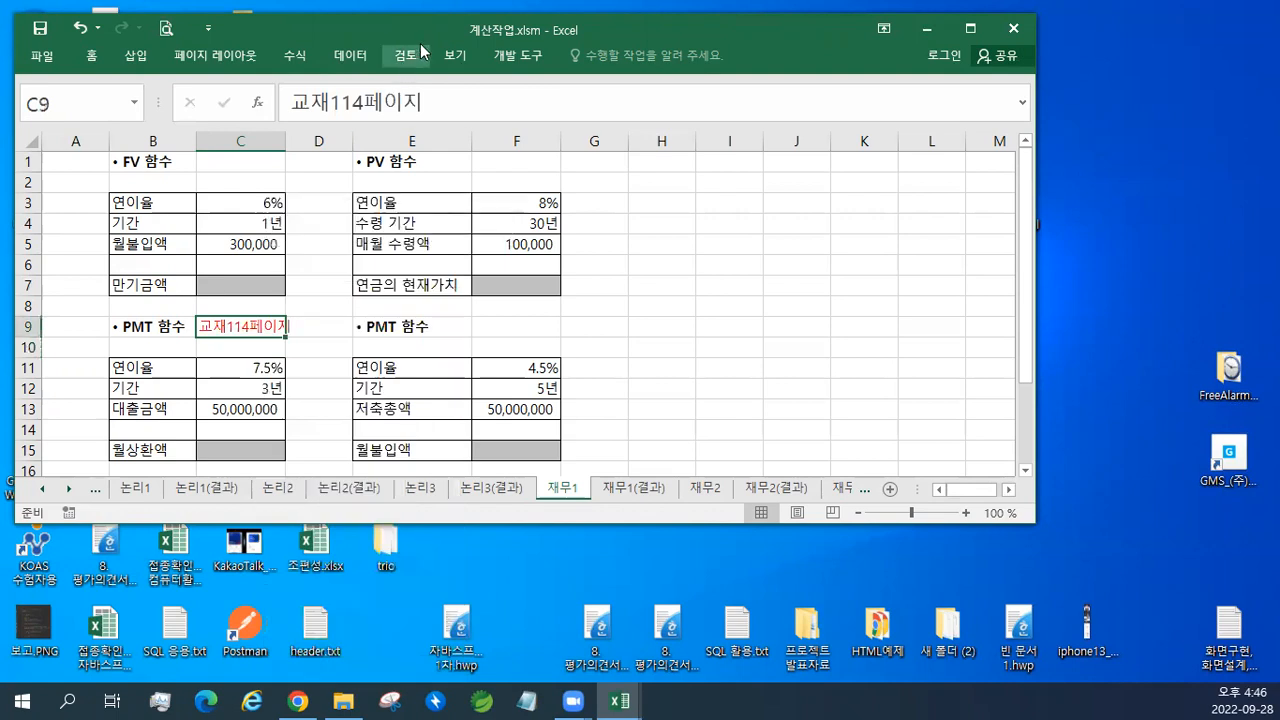
Step: Maximize the workbook window and zoom the worksheet to 130%
double_click(431, 40)
scroll(700, 487, up, 3)
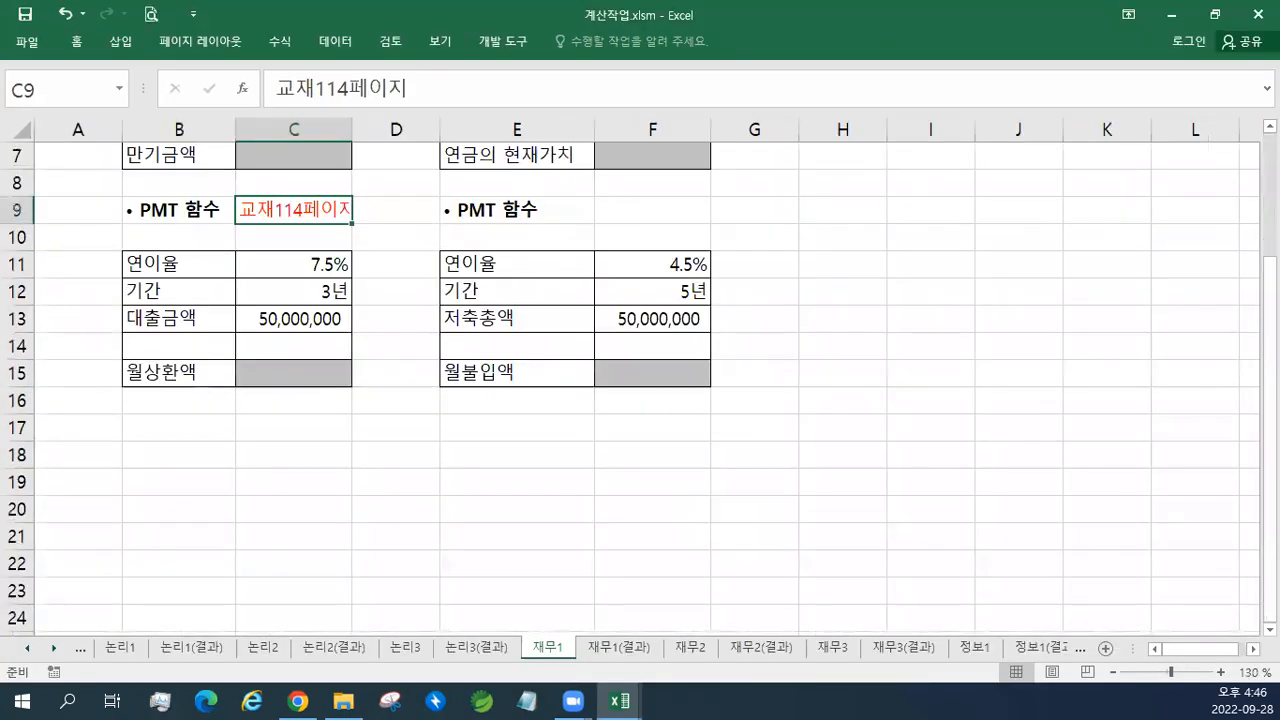
key(alt+Tab)
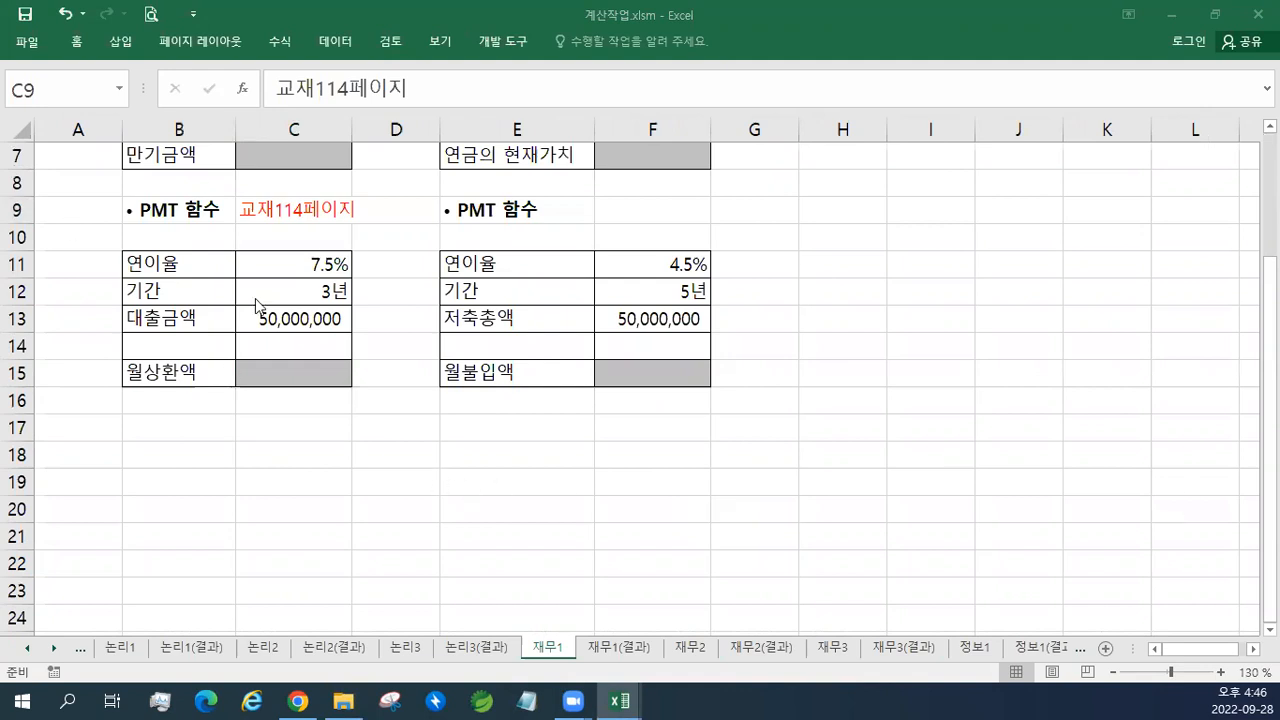
Step: Insert a text box beside the tables with the 월상환액 formula =PMT(C11/12,C12*12,-C13,0,0) and PMT notes, and give it an orange outline style
click(120, 43)
click(972, 98)
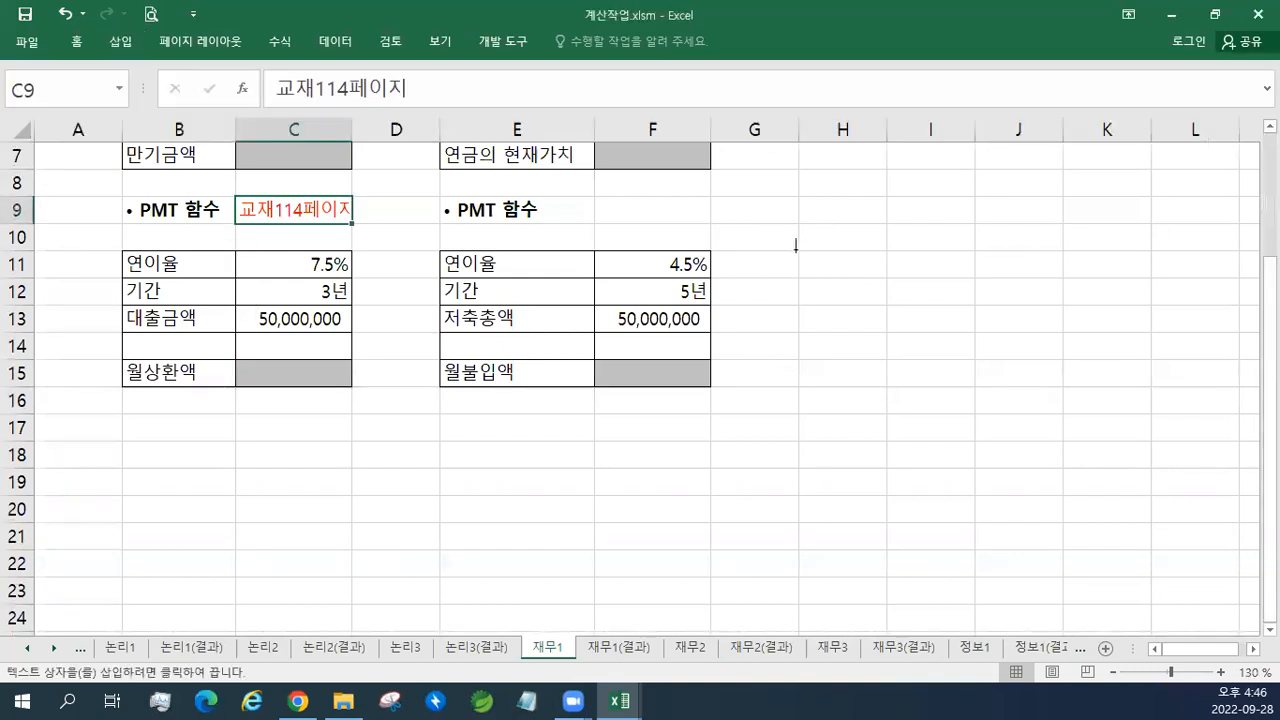
click(782, 248)
text(월상환액 =PMT(C11/12,C12*12,-C13,0,0) 일정금액(상환액, 납입액, 불입액) 계산, PayMenT PMT(이자율,기간,현재가치,미래가치,납입방식) 1) 월단위로 계산 : 이자율(년)/12, 기간(년)*12 2) 결과값은 양수 : 금액 인수의 부호 조정 3) 납입방식(다섯번째인수)은 월말(0))
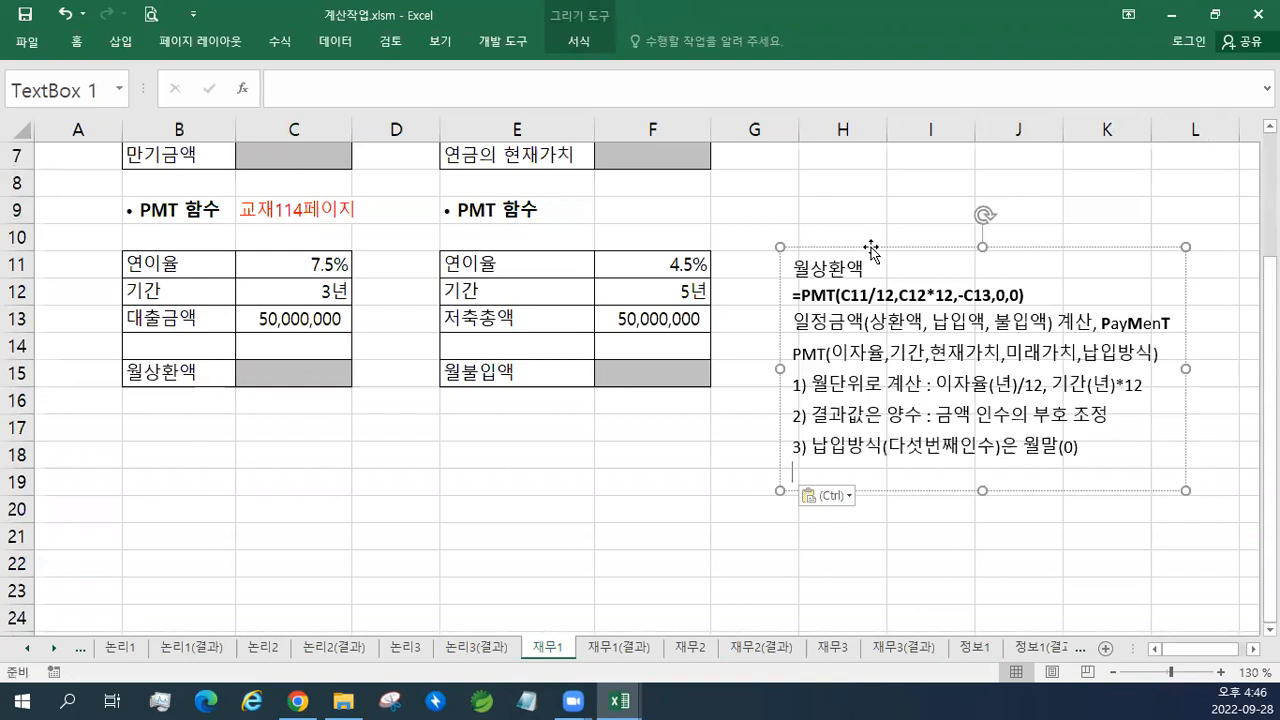
click(580, 42)
click(334, 80)
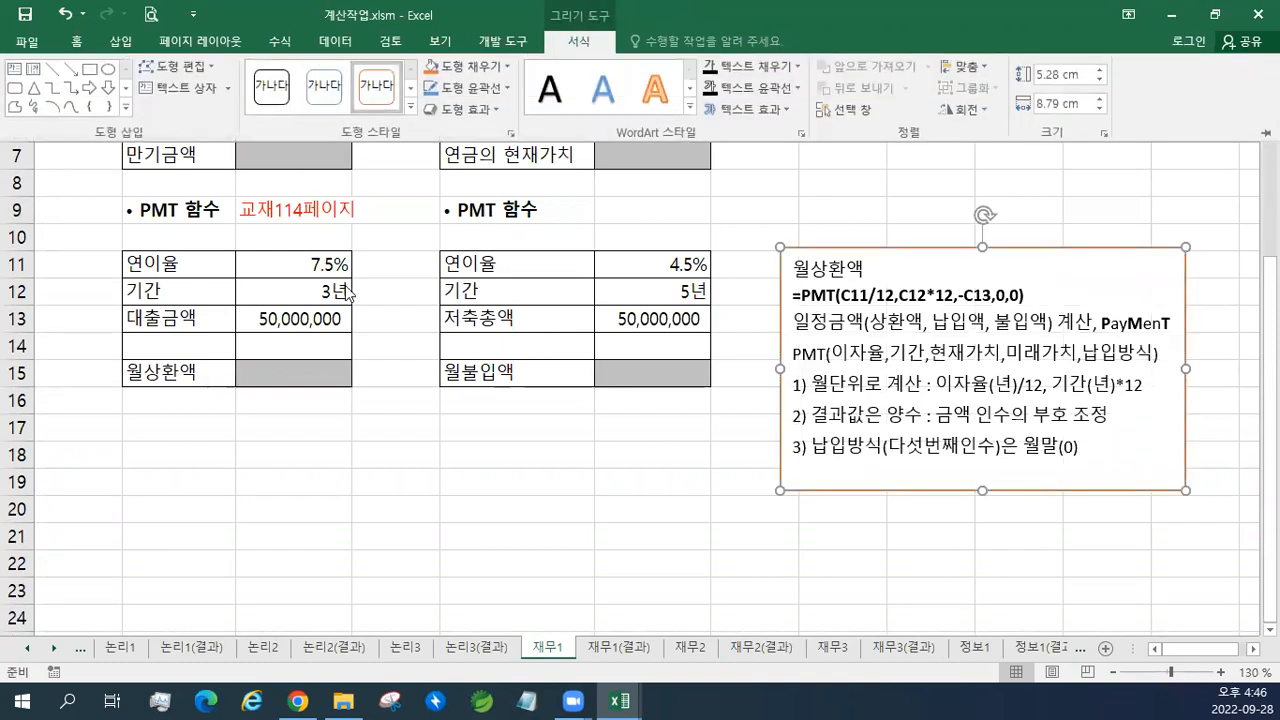
Step: Examine the custom number format of the 기간 cell C12, leaving it as is
click(313, 290)
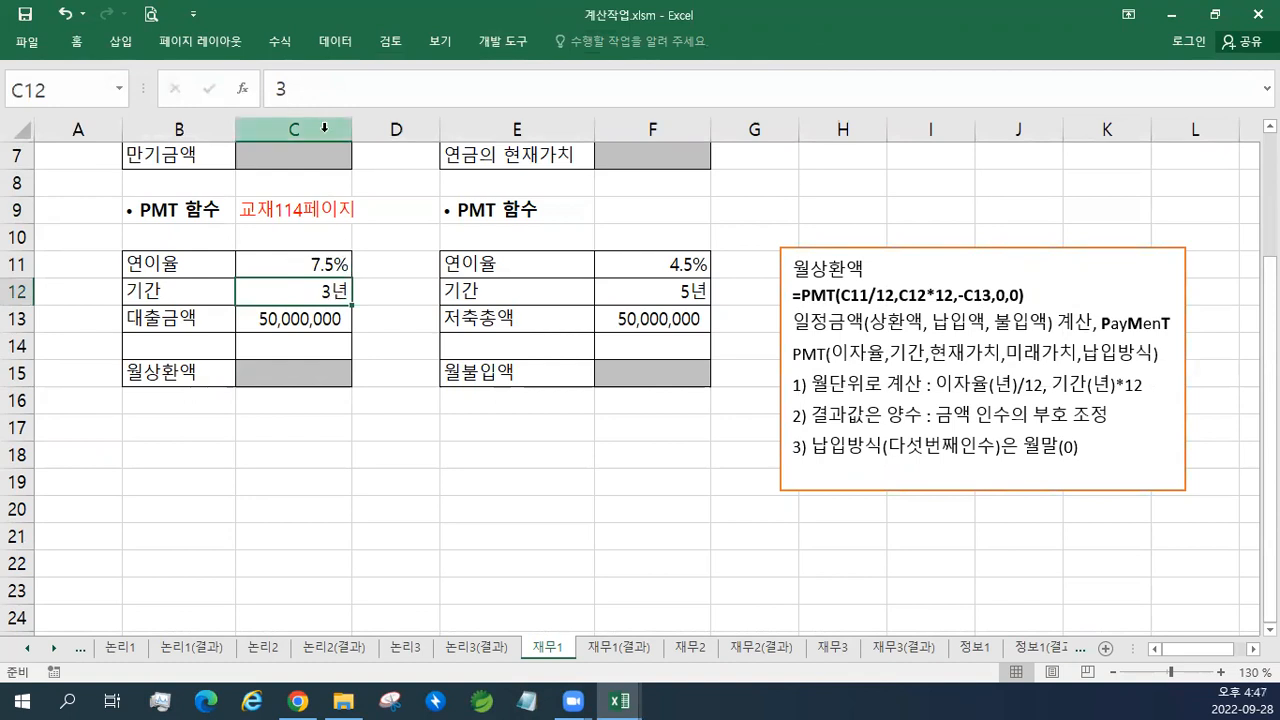
right_click(328, 291)
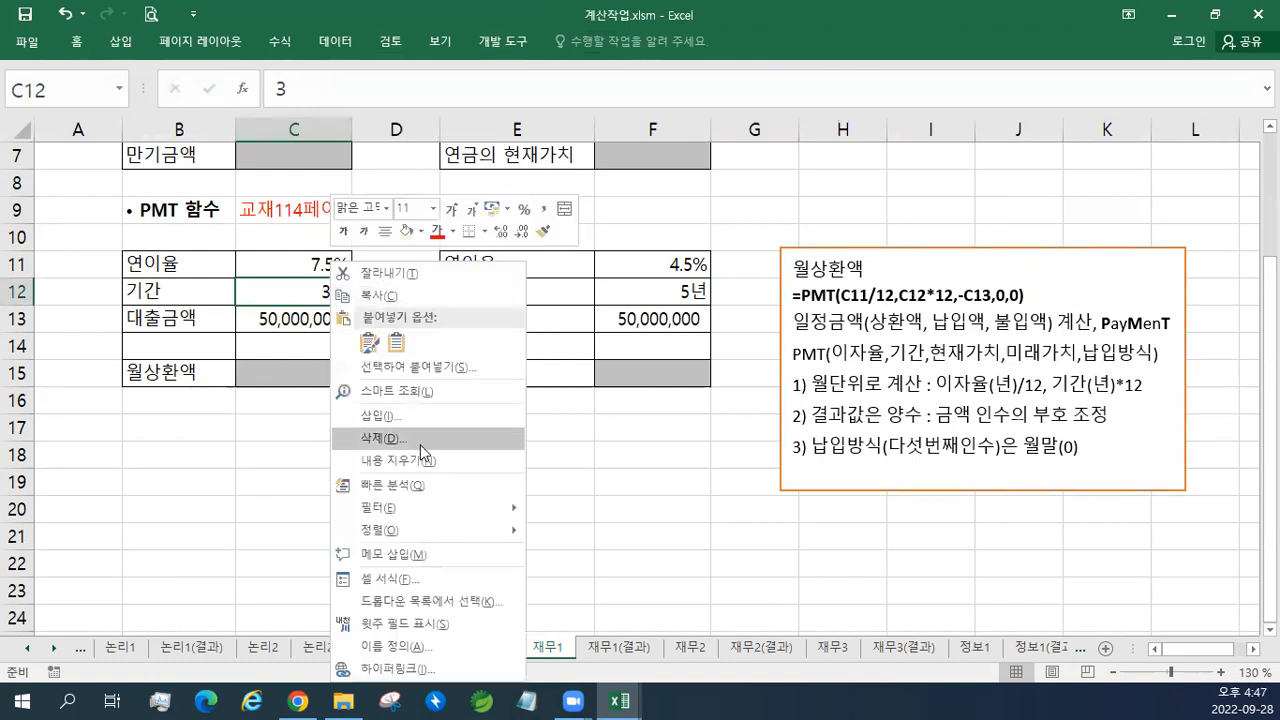
click(418, 584)
click(209, 226)
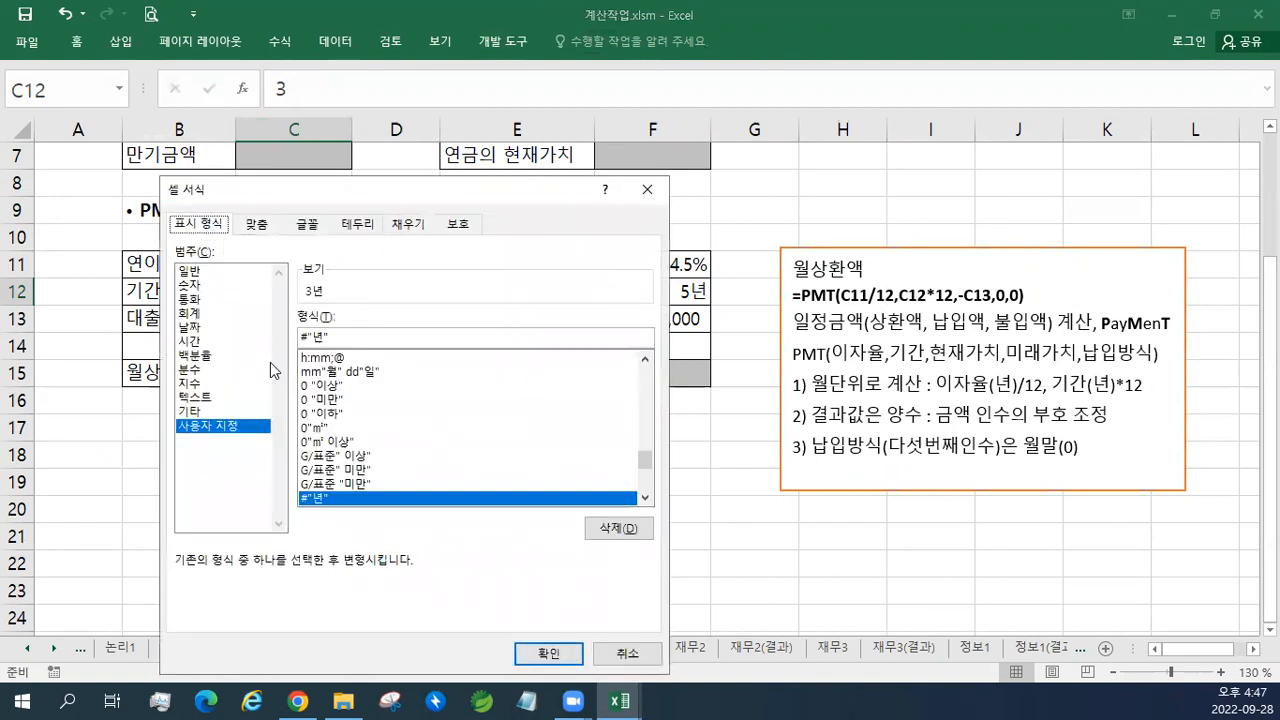
click(648, 192)
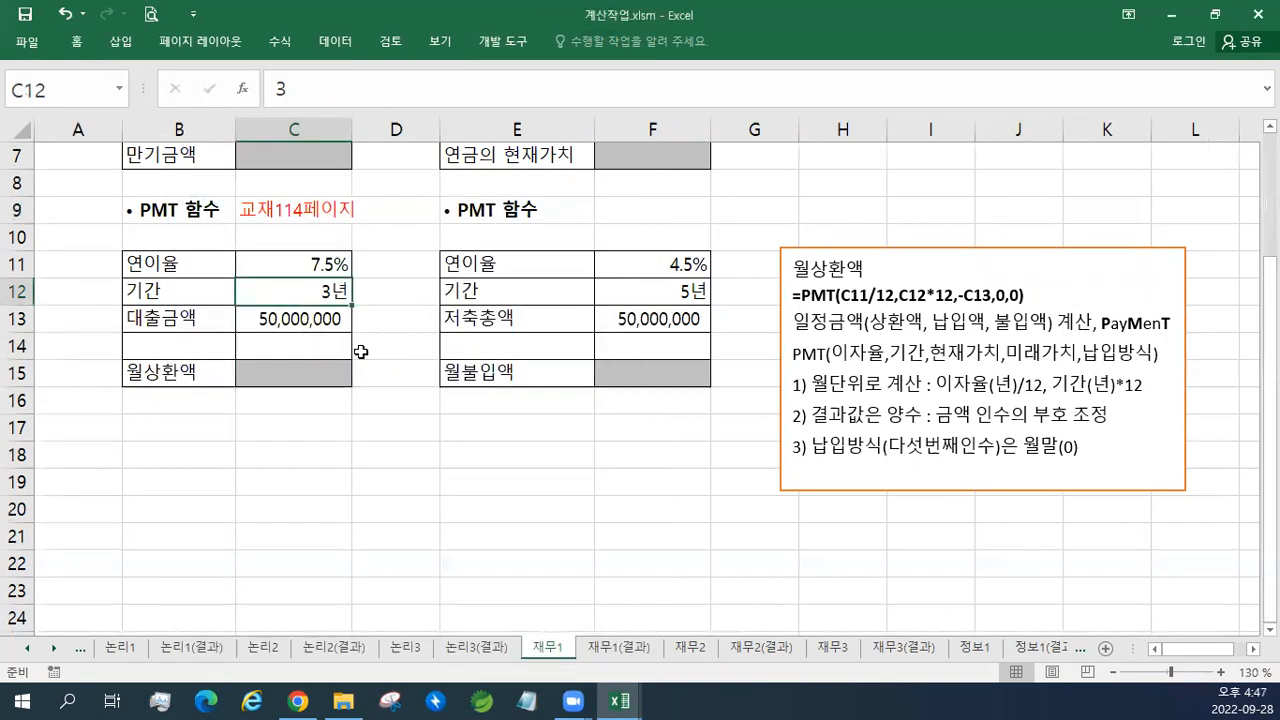
Step: Review the 대출금액, 연이율 and 기간 cells of the loan table and its empty 월상환액 cell C15
click(272, 318)
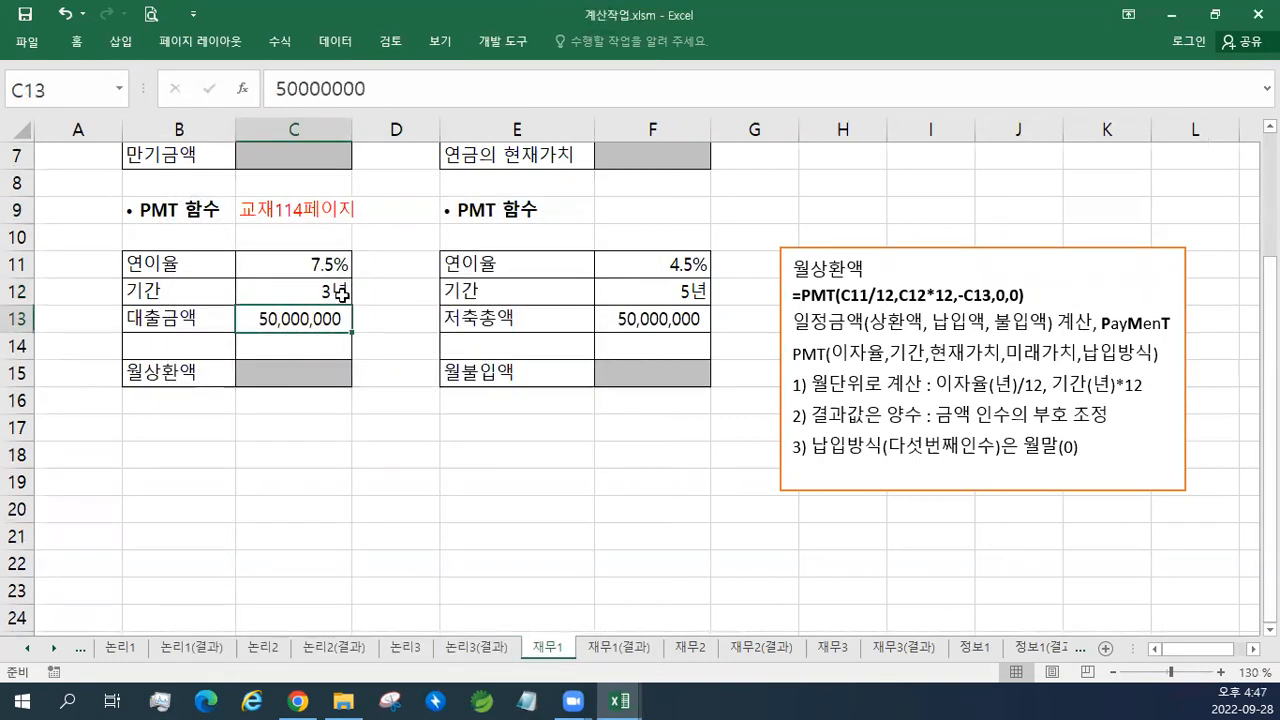
click(284, 268)
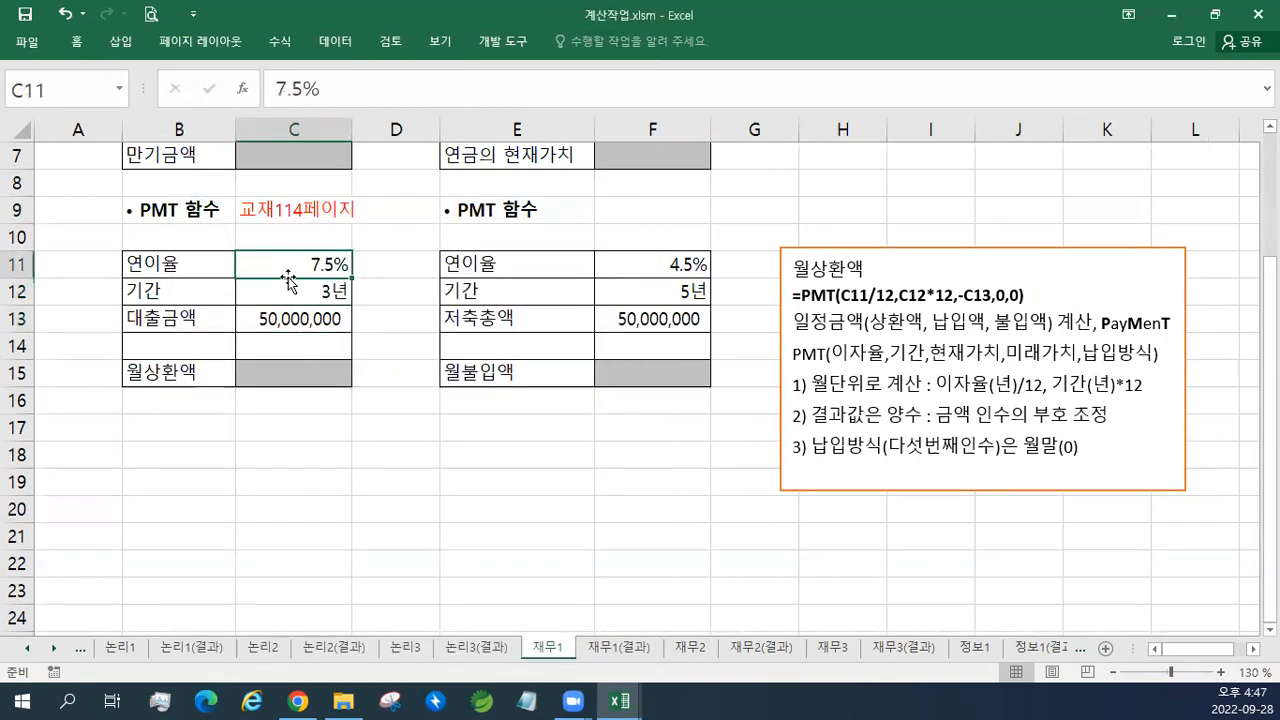
click(277, 295)
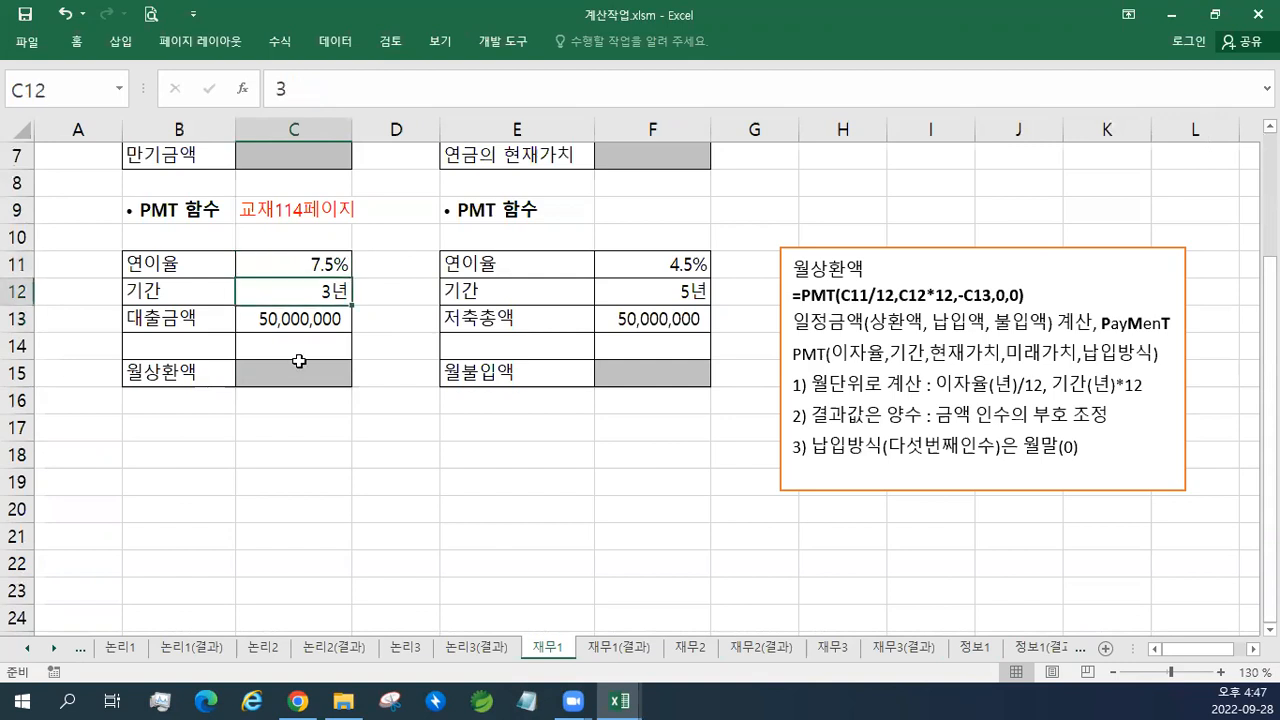
click(263, 377)
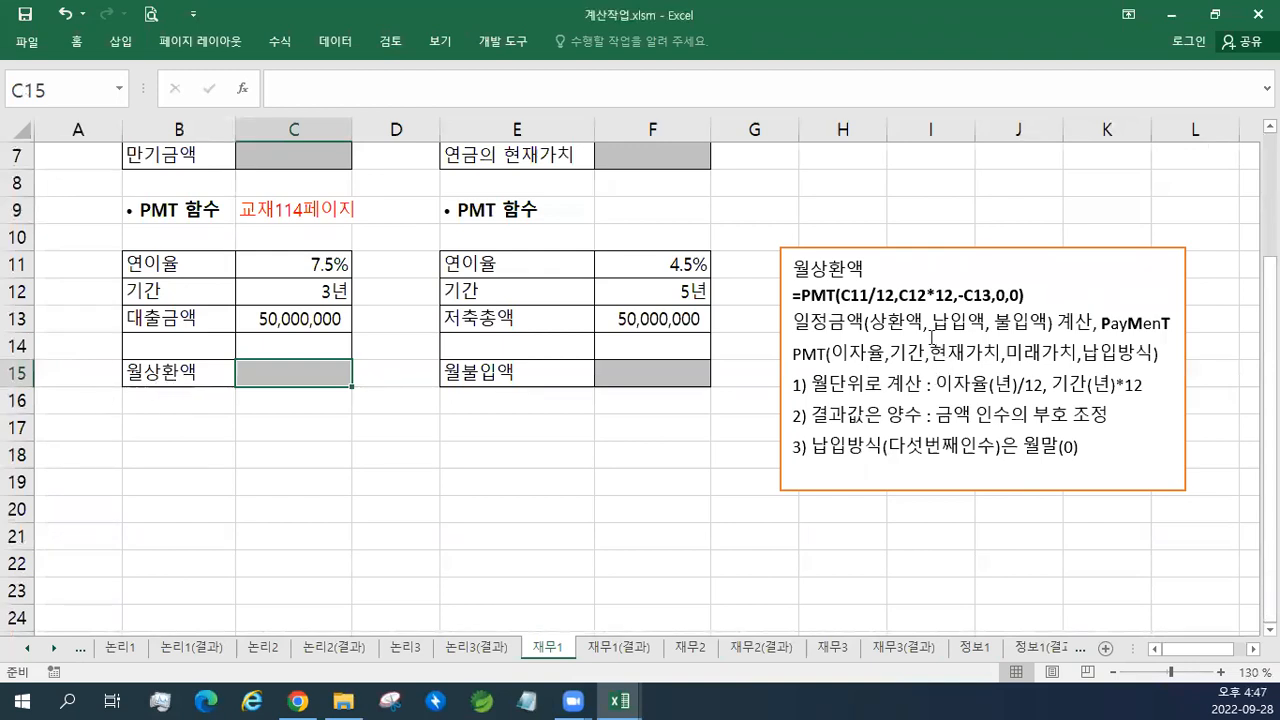
Step: Highlight the note's text 일정금액(상환액, 납입액, 불입액) 계산 and move the text box closer to the loan table
drag(795, 322, 1092, 322)
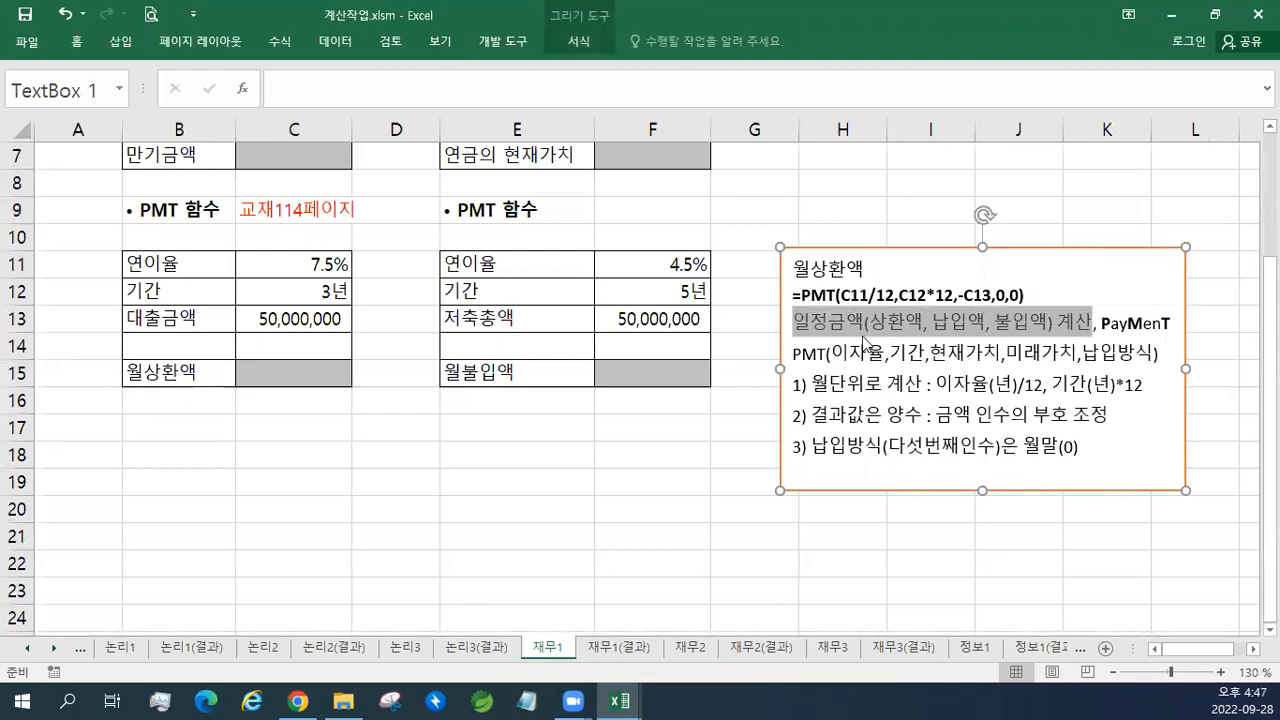
drag(903, 248, 578, 236)
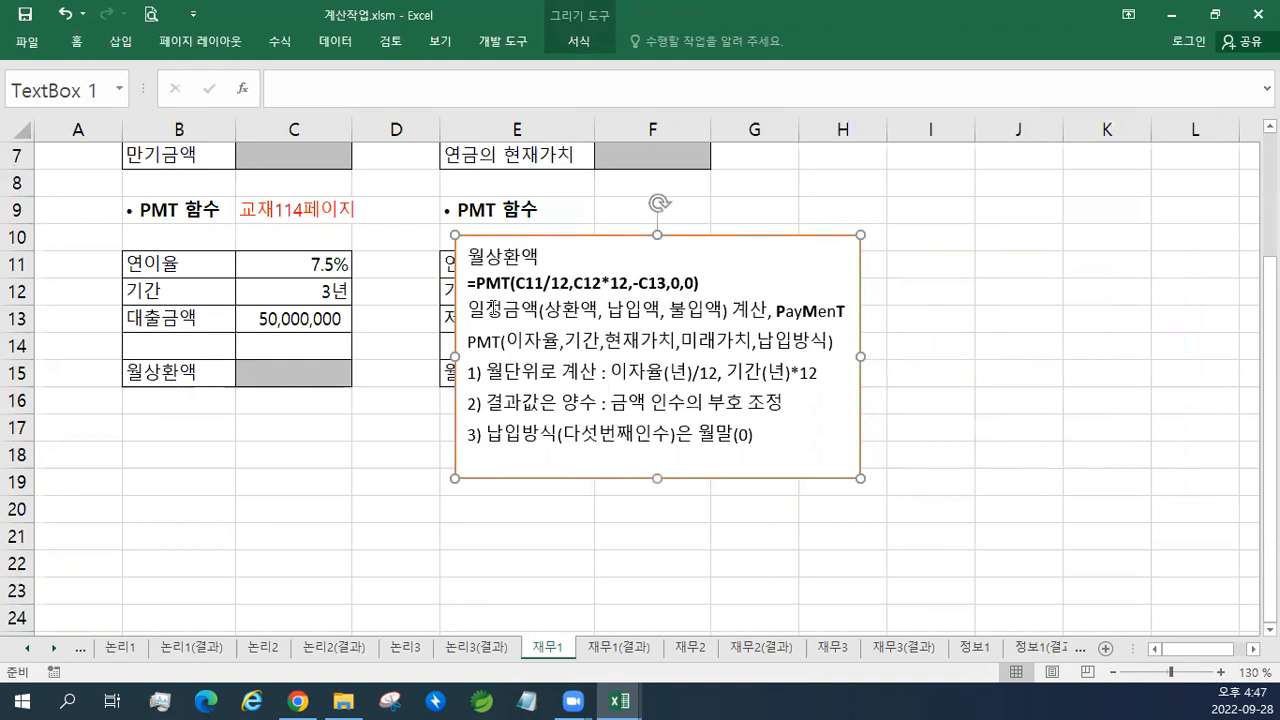
drag(586, 235, 743, 266)
Step: Start inserting a function in the 월상환액 cell C15 and set the function category to 모두
click(291, 372)
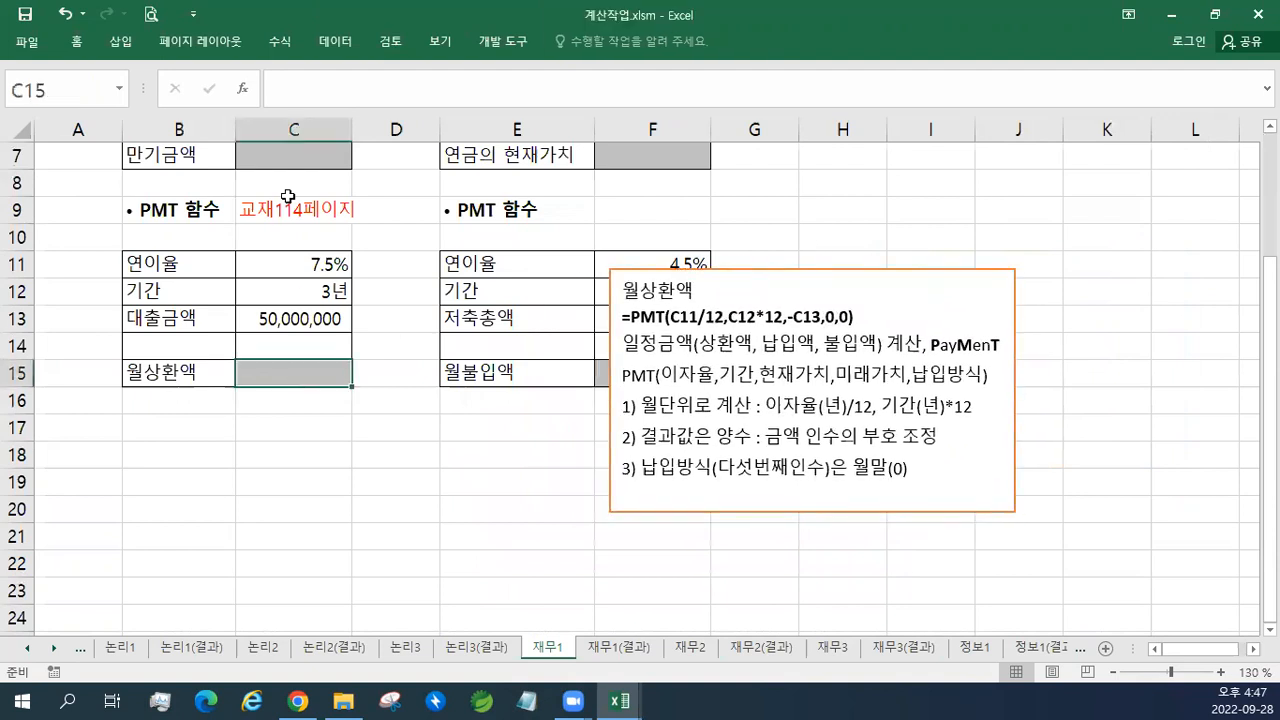
click(283, 45)
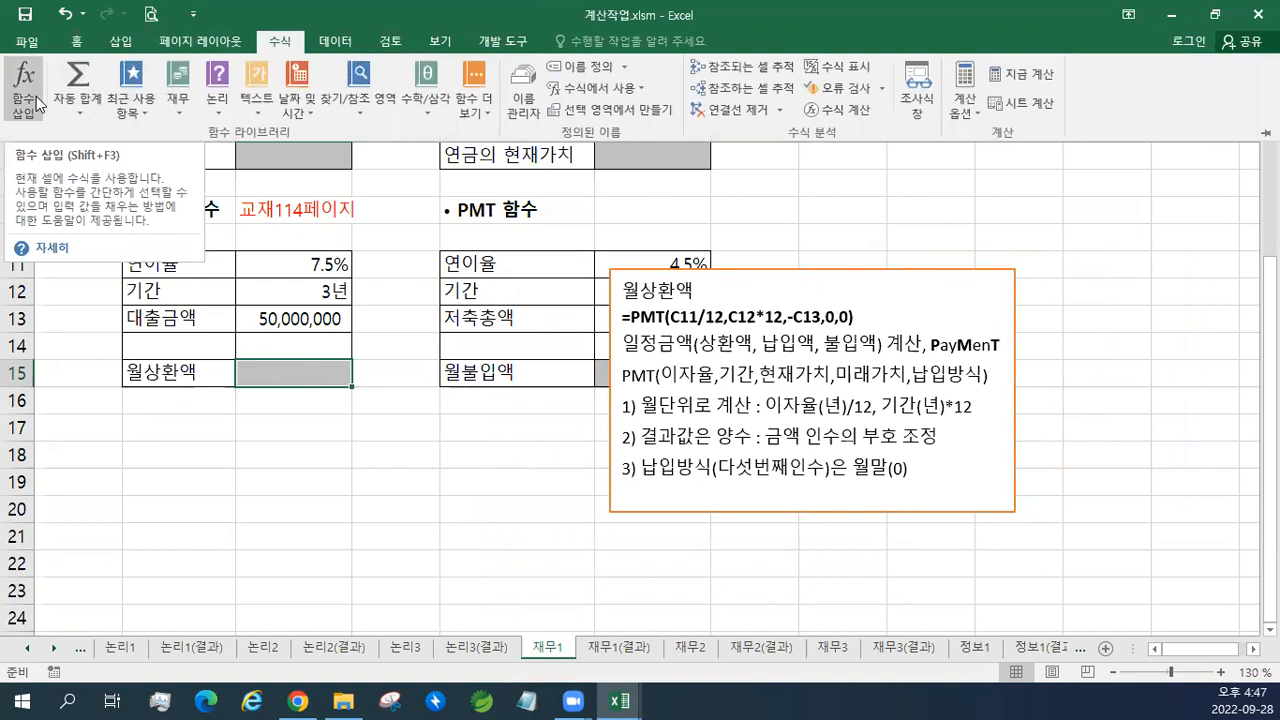
click(36, 96)
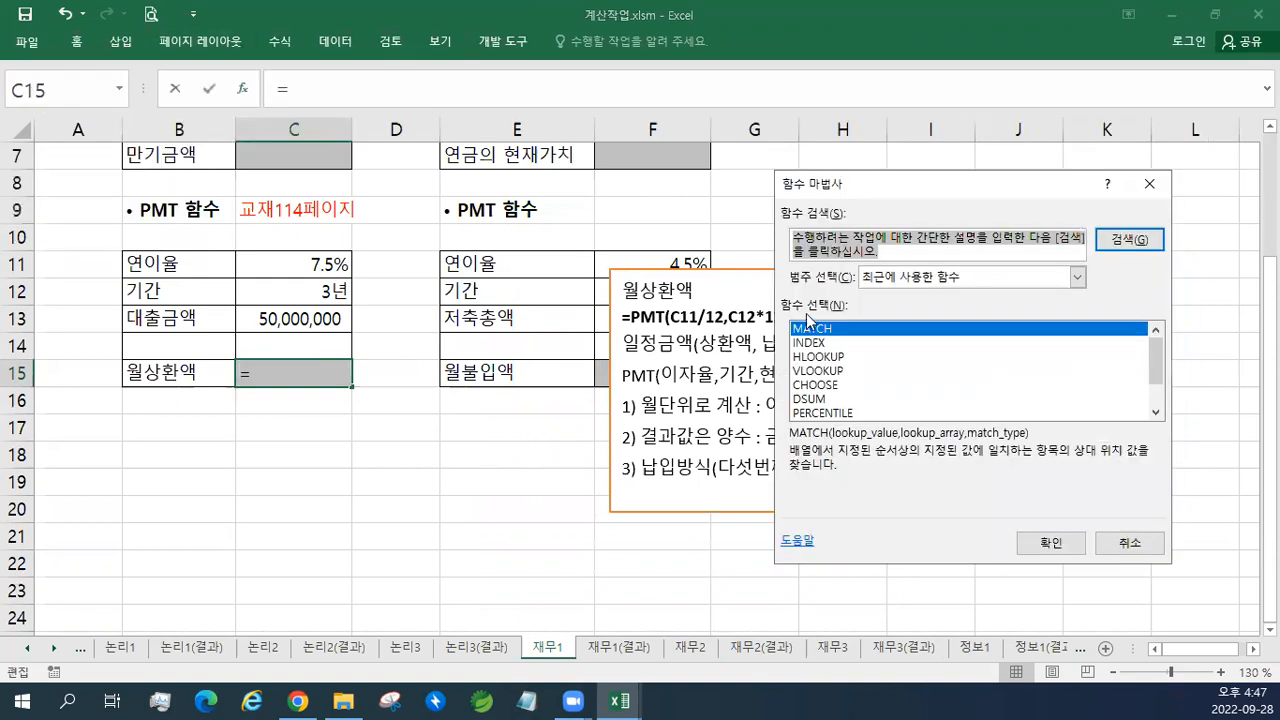
drag(843, 187, 281, 187)
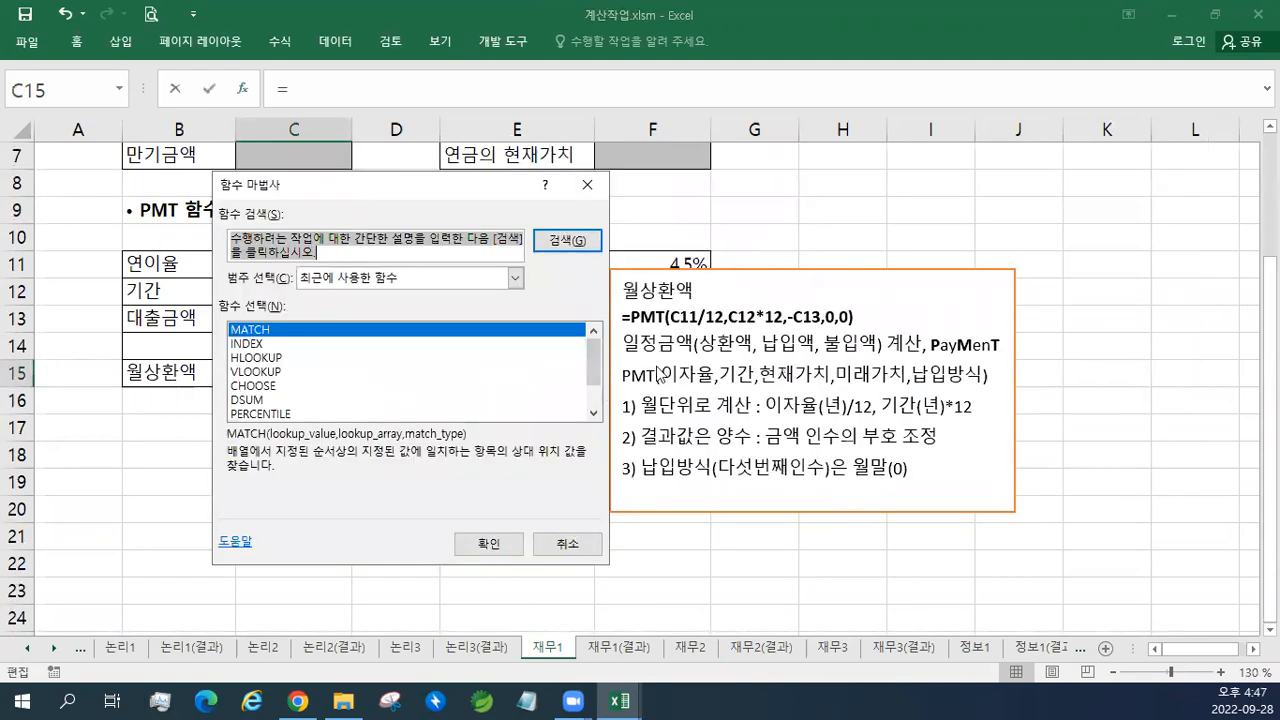
click(435, 280)
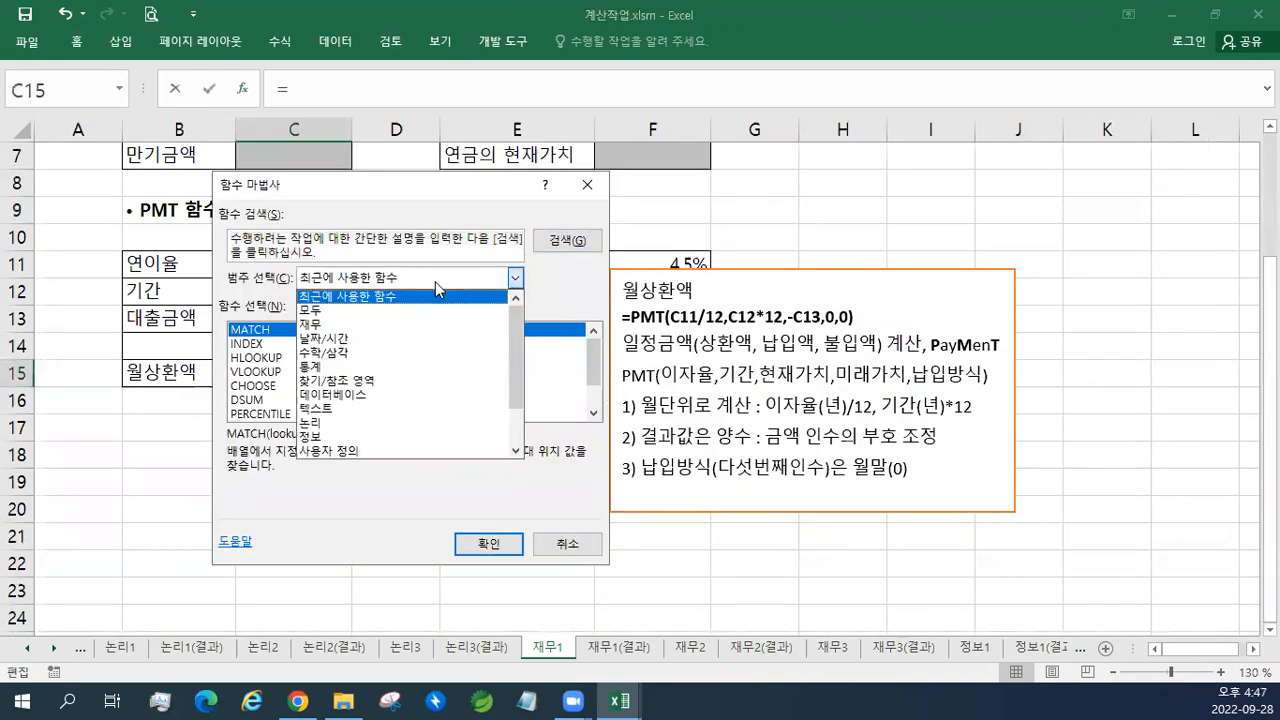
click(361, 311)
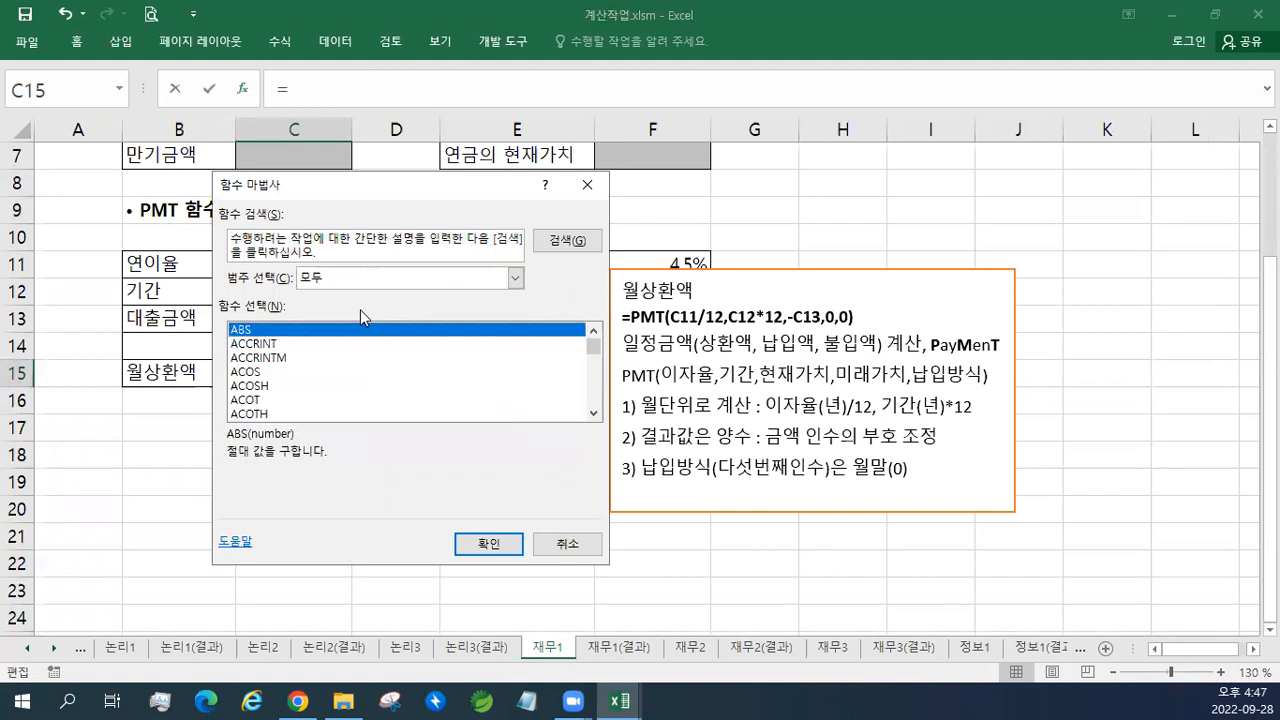
Step: Choose the PMT function from the full function list and open its arguments for cell C15
scroll(400, 377, down, 20)
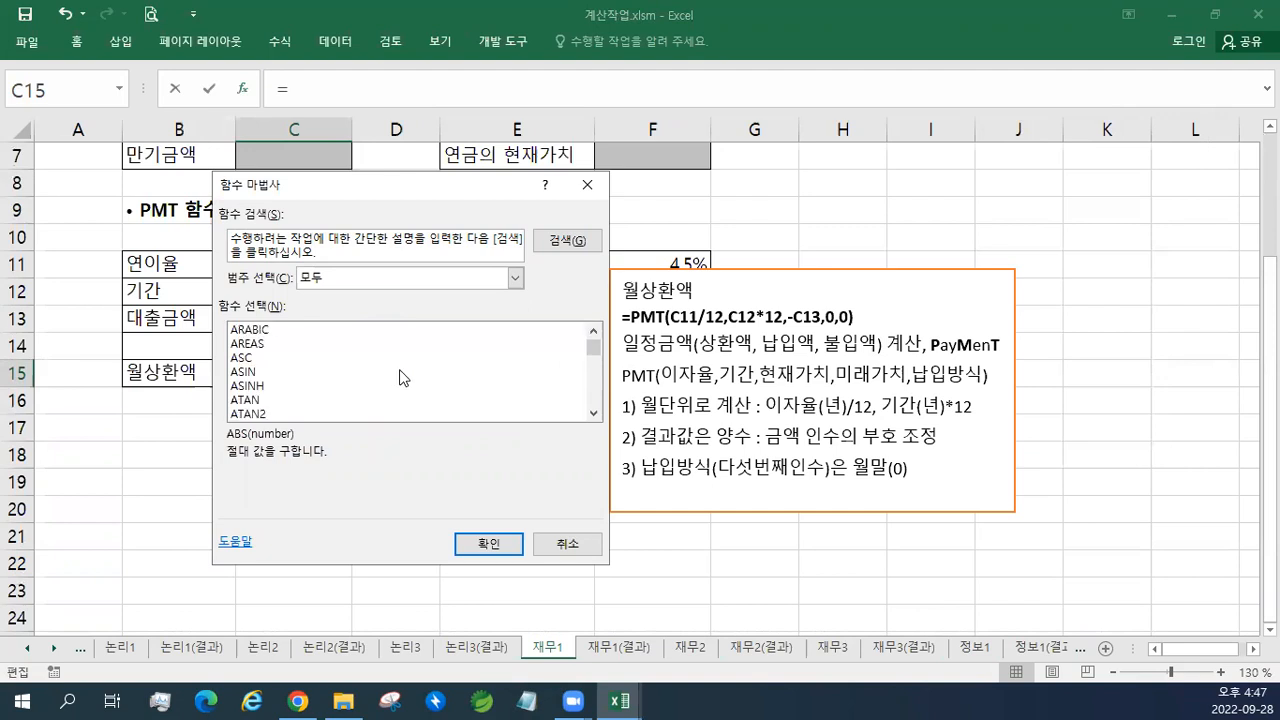
scroll(400, 377, down, 20)
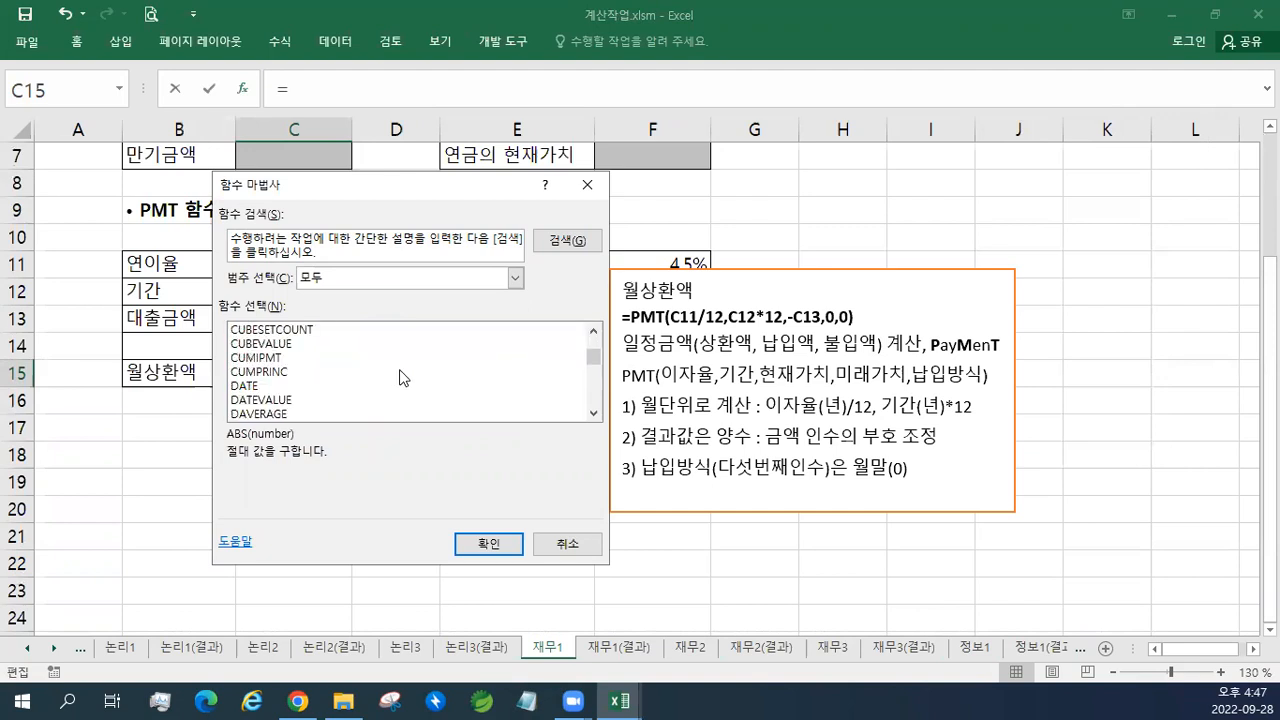
scroll(400, 377, down, 20)
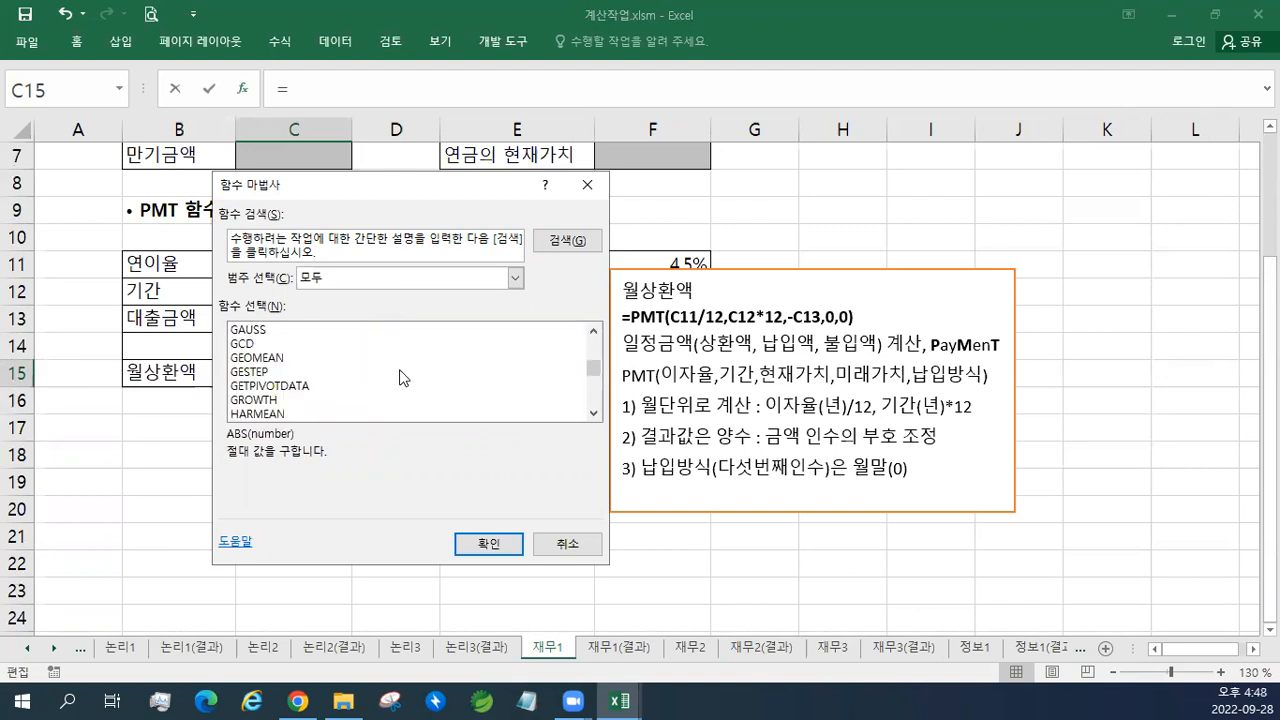
scroll(400, 377, down, 20)
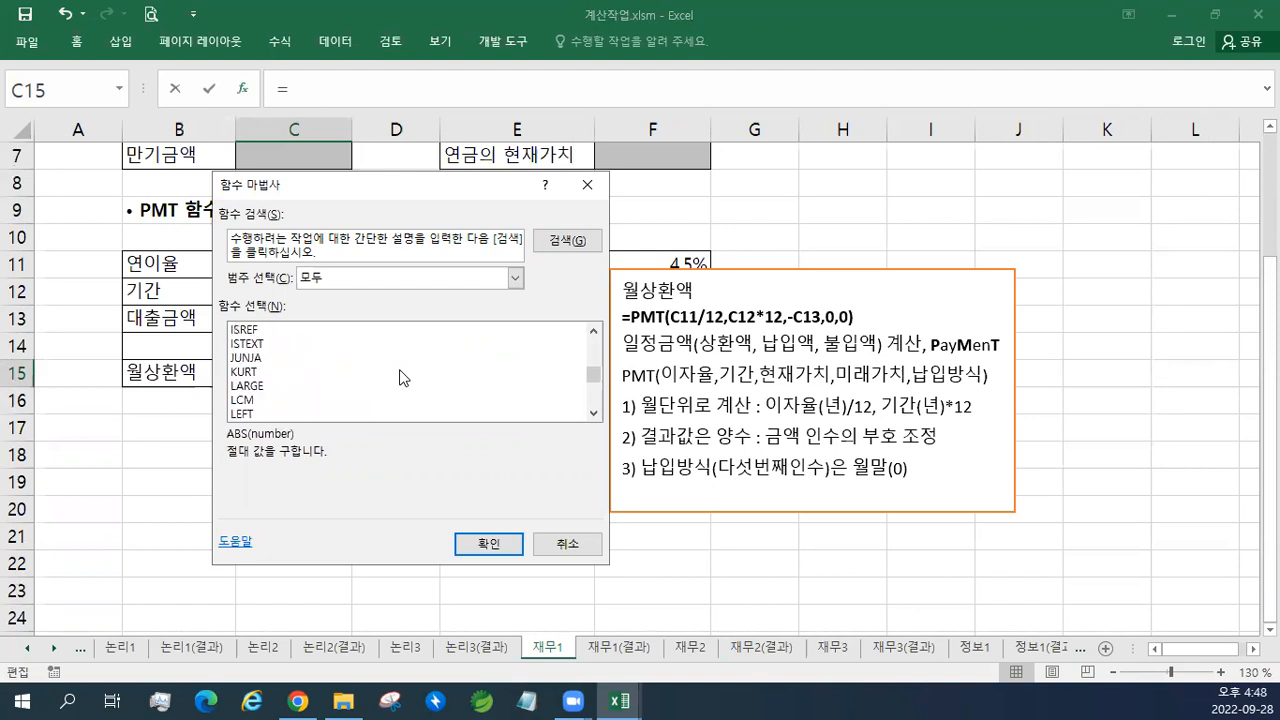
scroll(400, 377, down, 8)
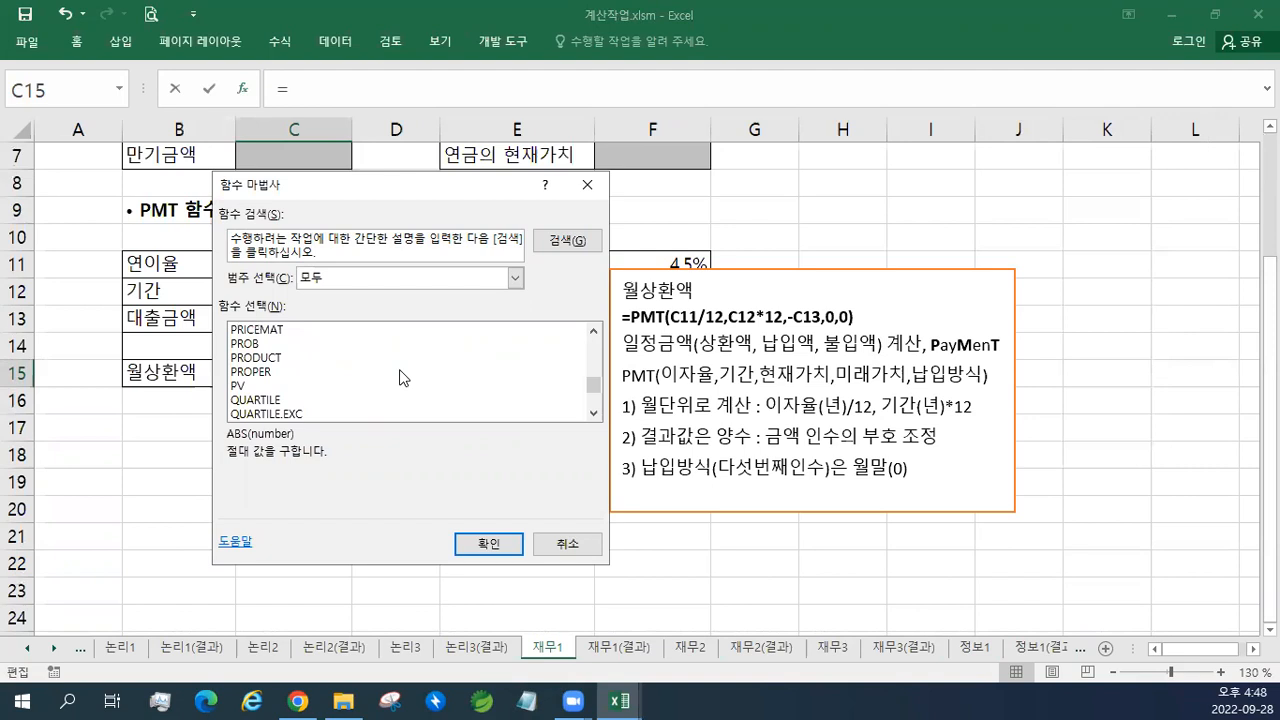
scroll(400, 377, up, 1)
scroll(400, 377, down, 2)
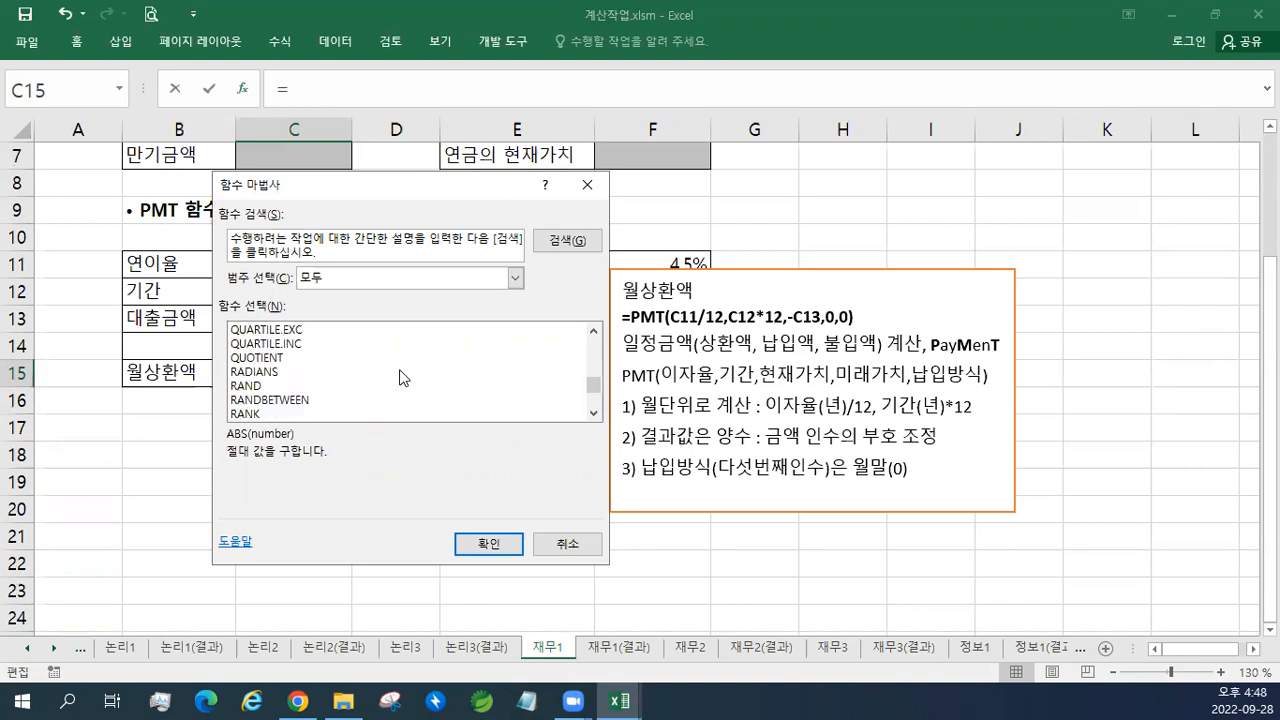
scroll(400, 377, up, 2)
scroll(400, 377, up, 3)
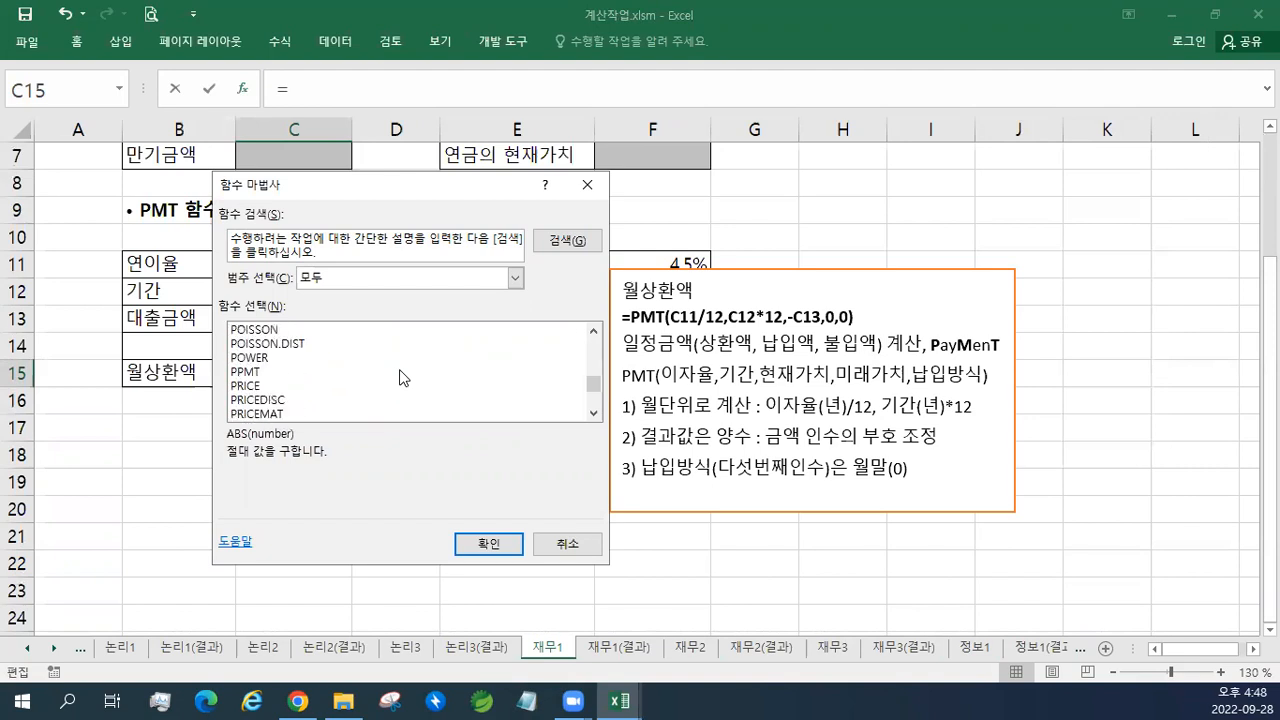
click(245, 358)
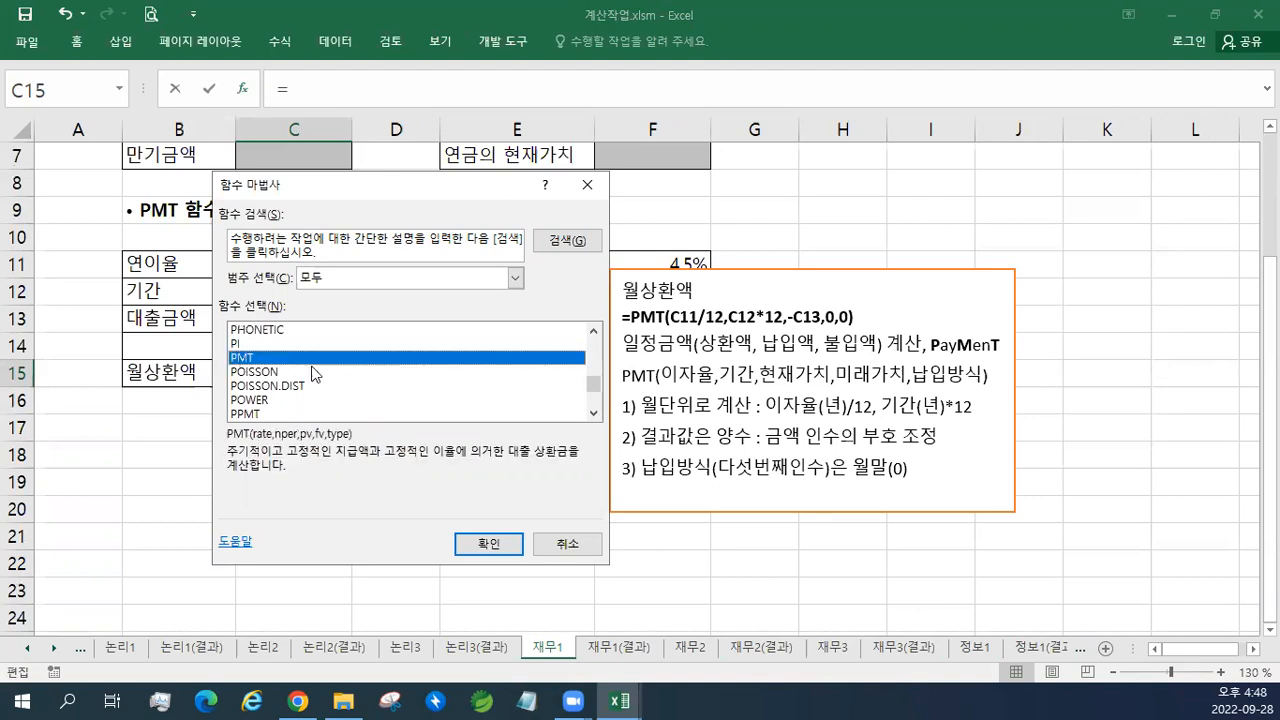
click(484, 548)
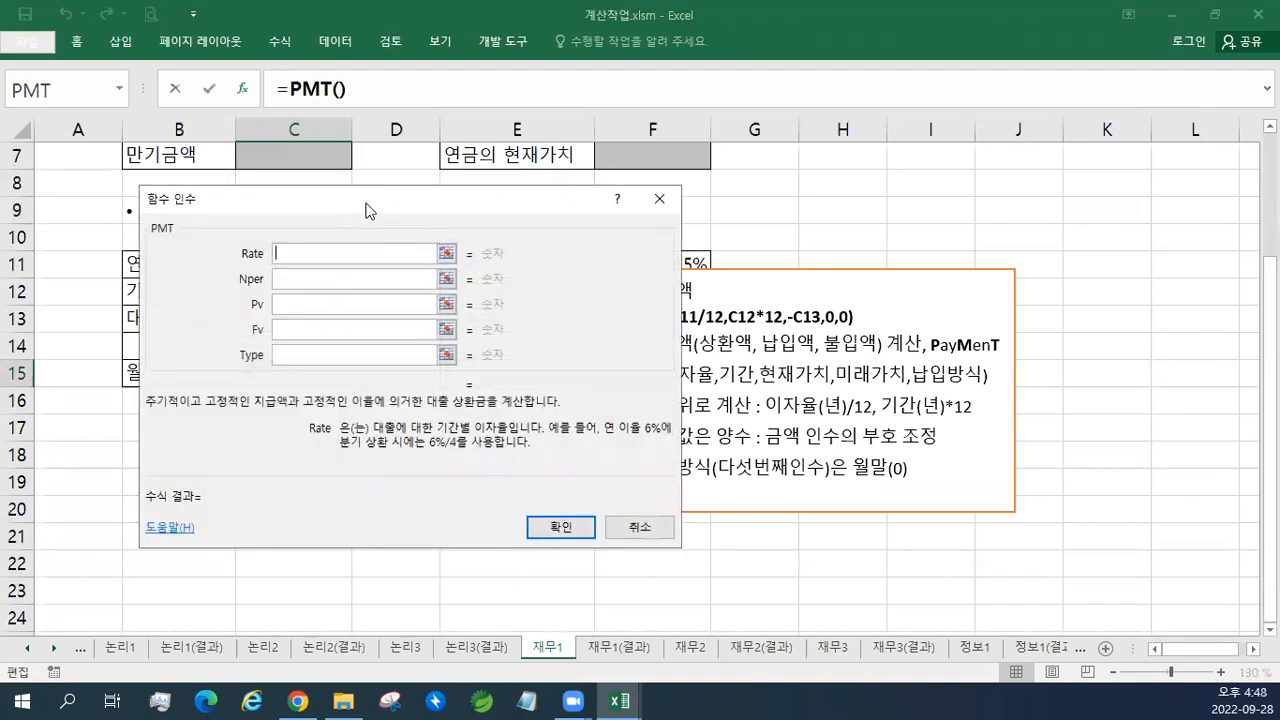
Step: Move the PMT arguments dialog clear of the loan table, and set Rate to C11 and Nper to C12
drag(371, 210, 627, 224)
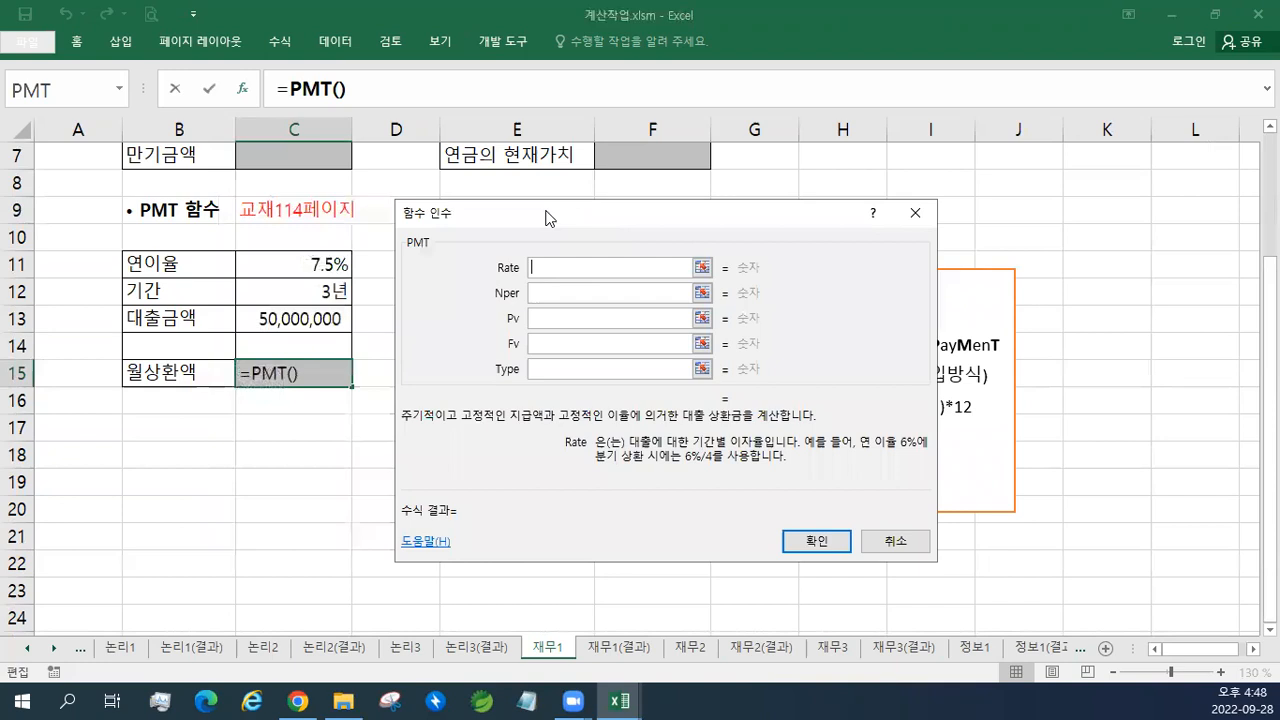
drag(546, 212, 237, 208)
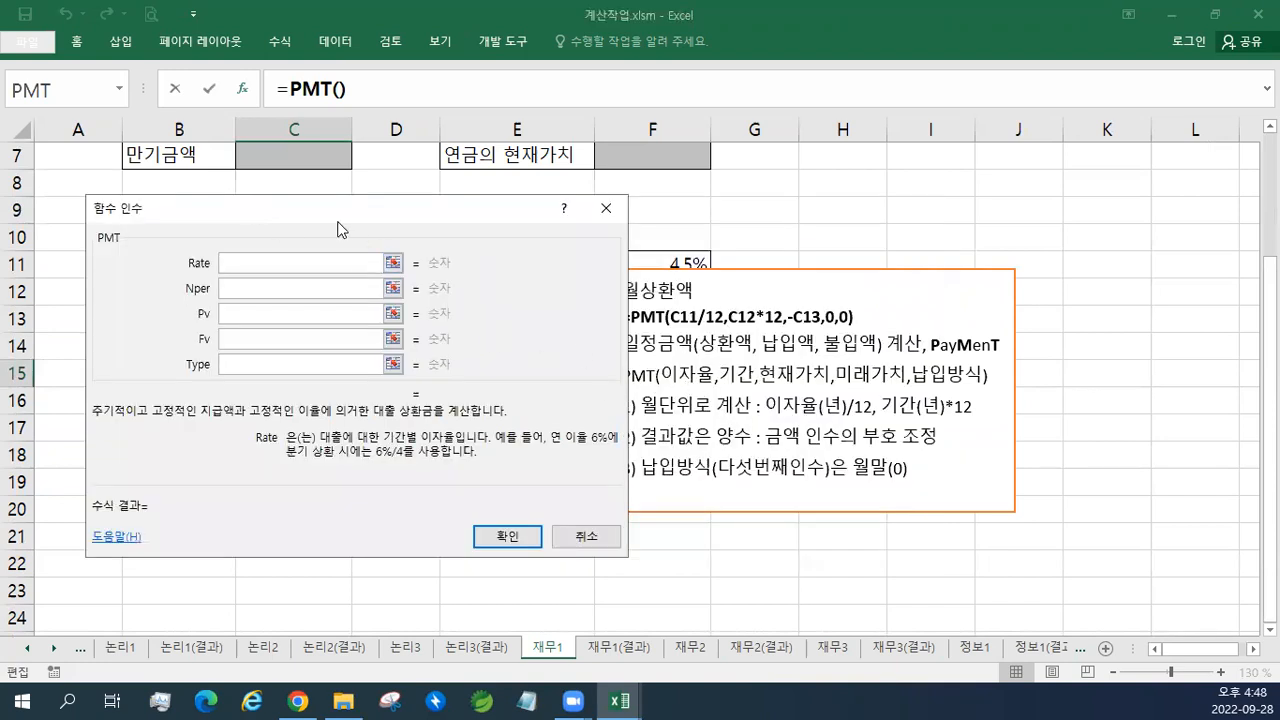
drag(369, 206, 692, 208)
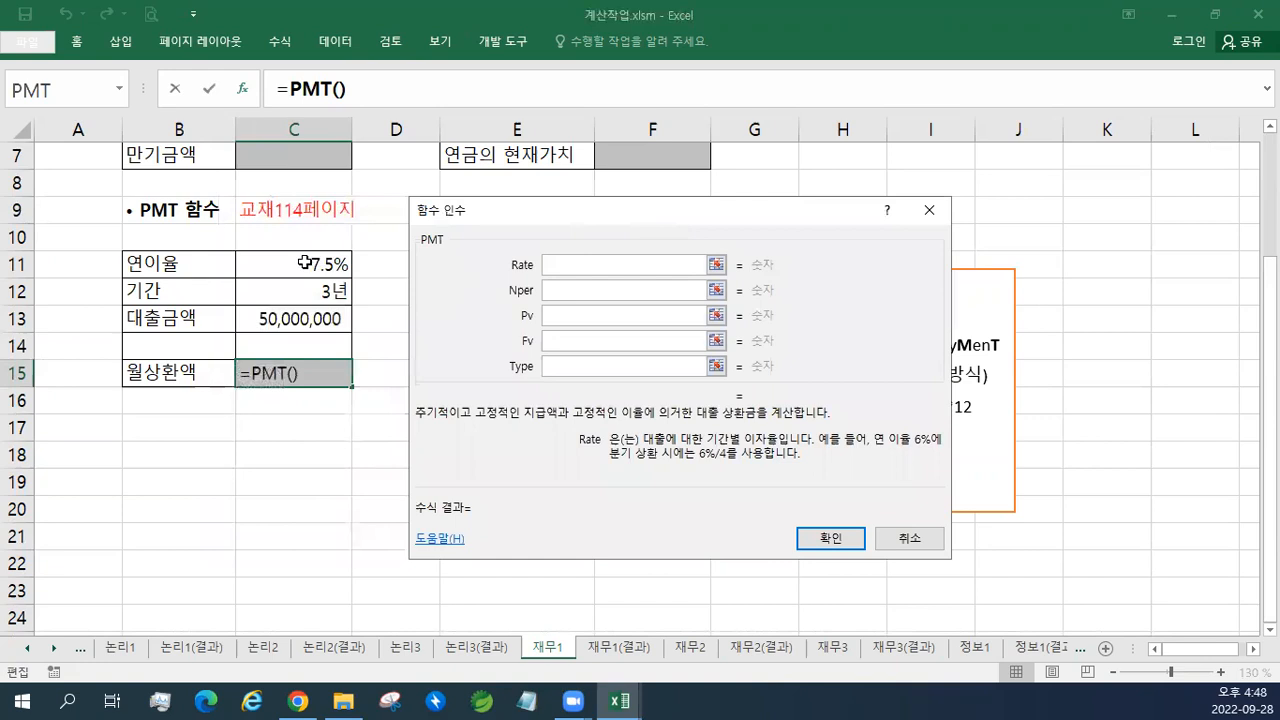
click(315, 264)
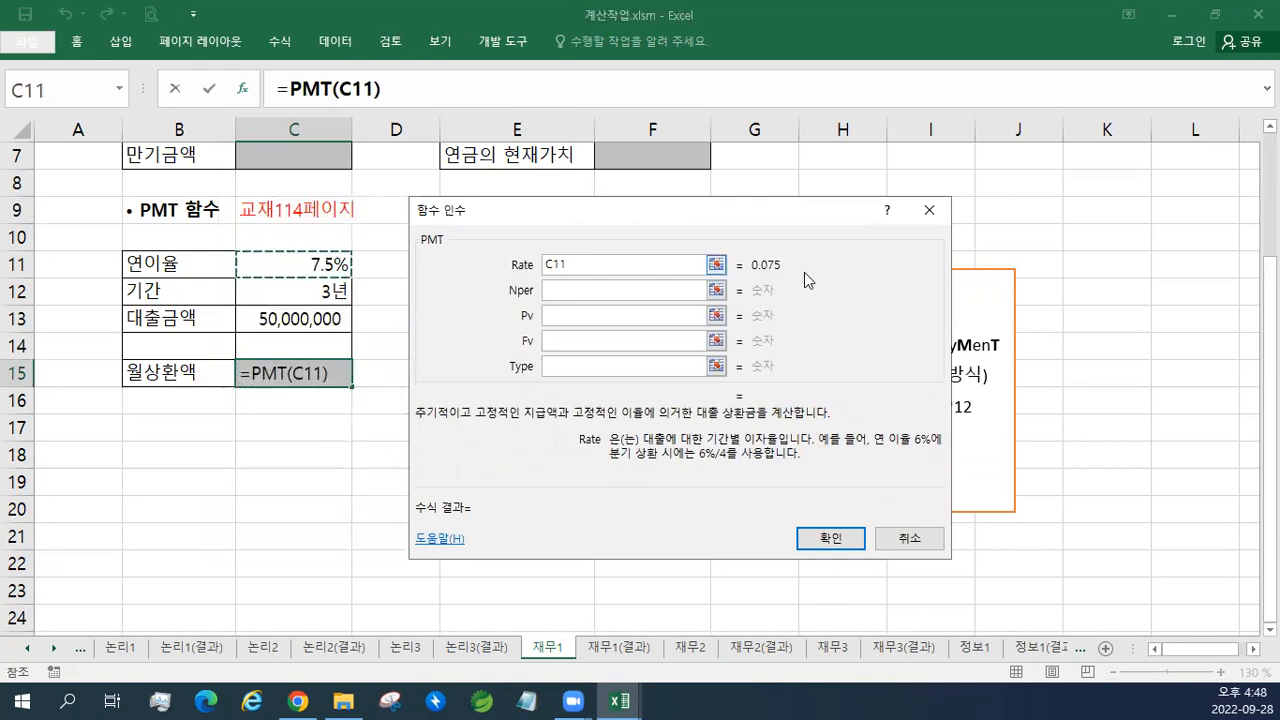
click(585, 289)
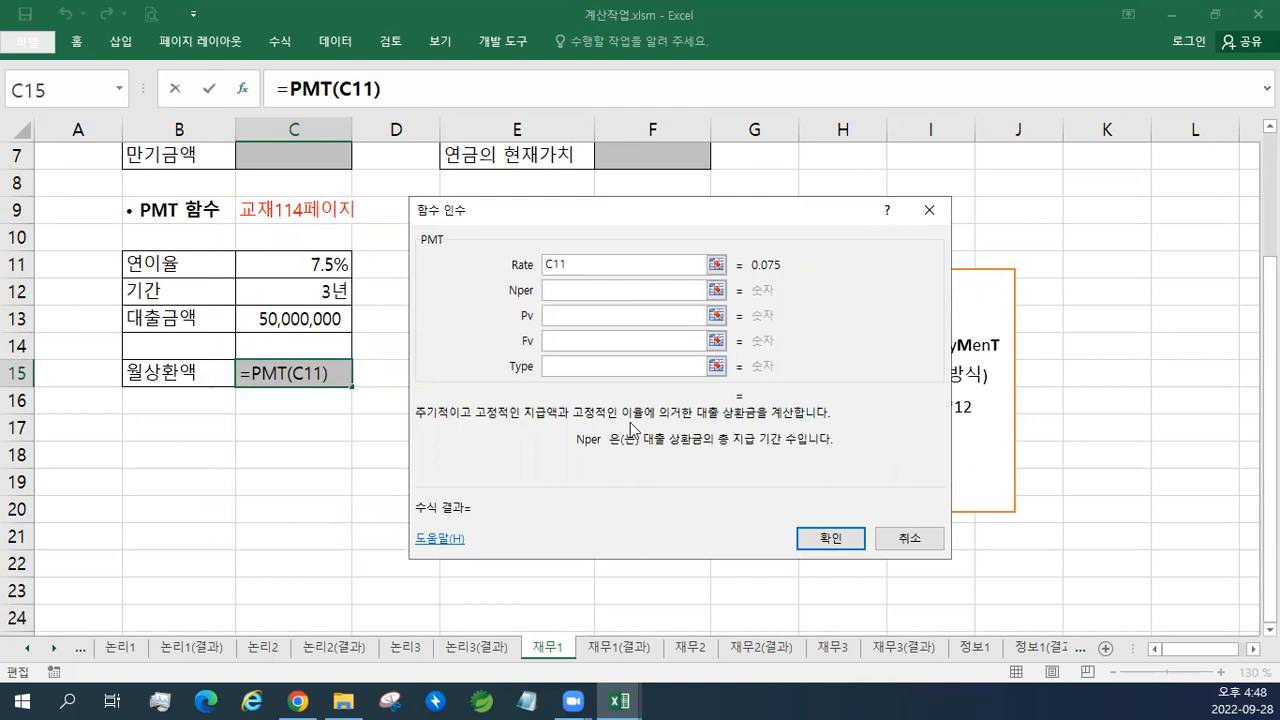
click(299, 288)
Step: Set the Pv argument to the 대출금액 cell C13, consulting the explanatory note behind the dialog
click(556, 317)
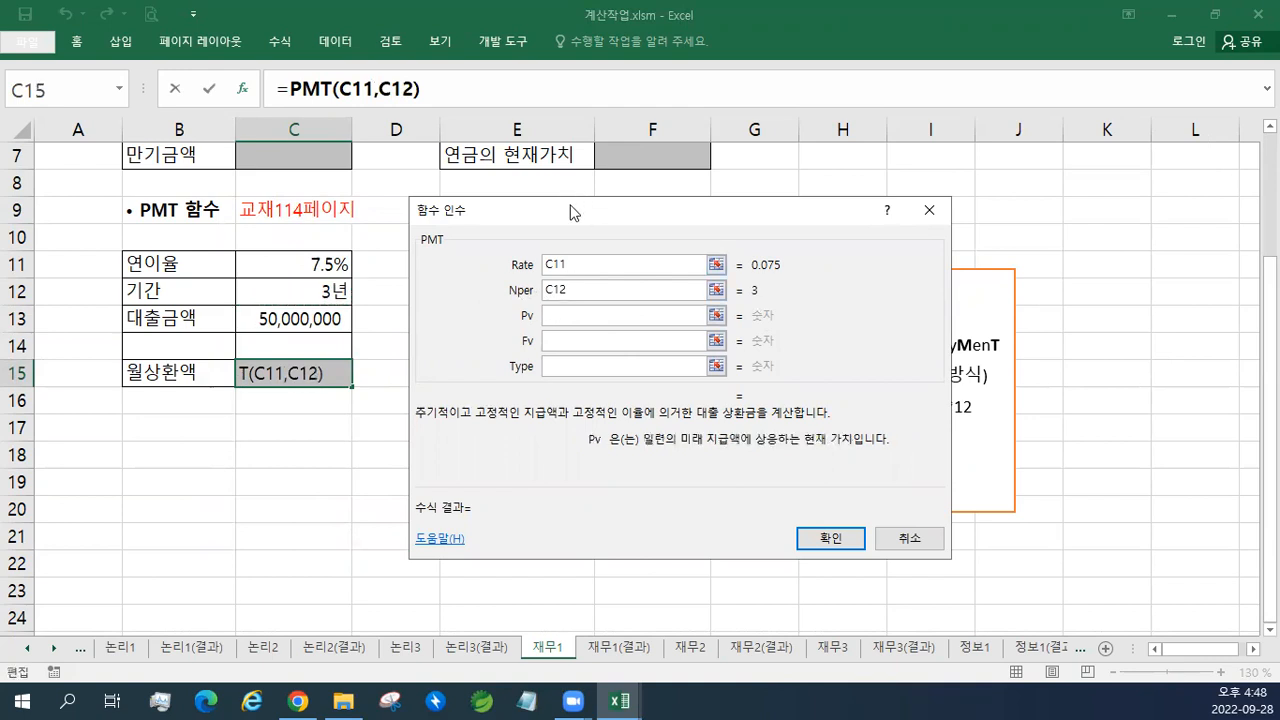
drag(578, 212, 217, 251)
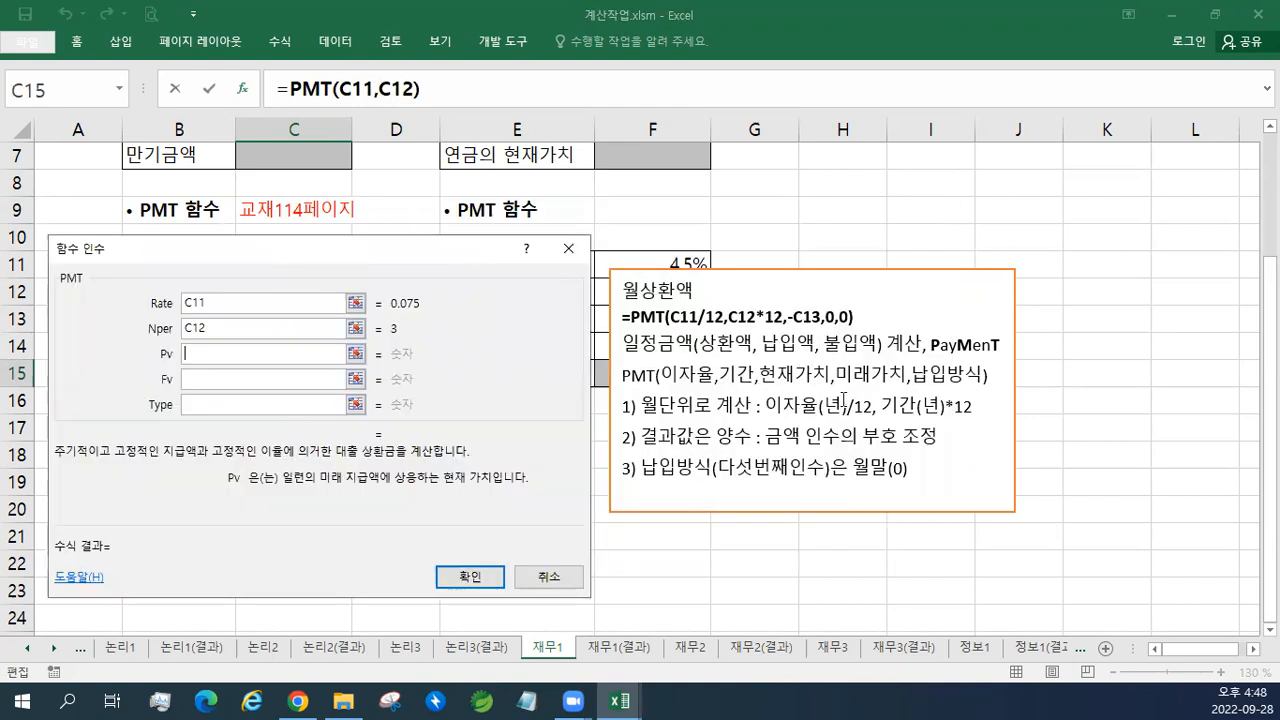
drag(376, 250, 591, 220)
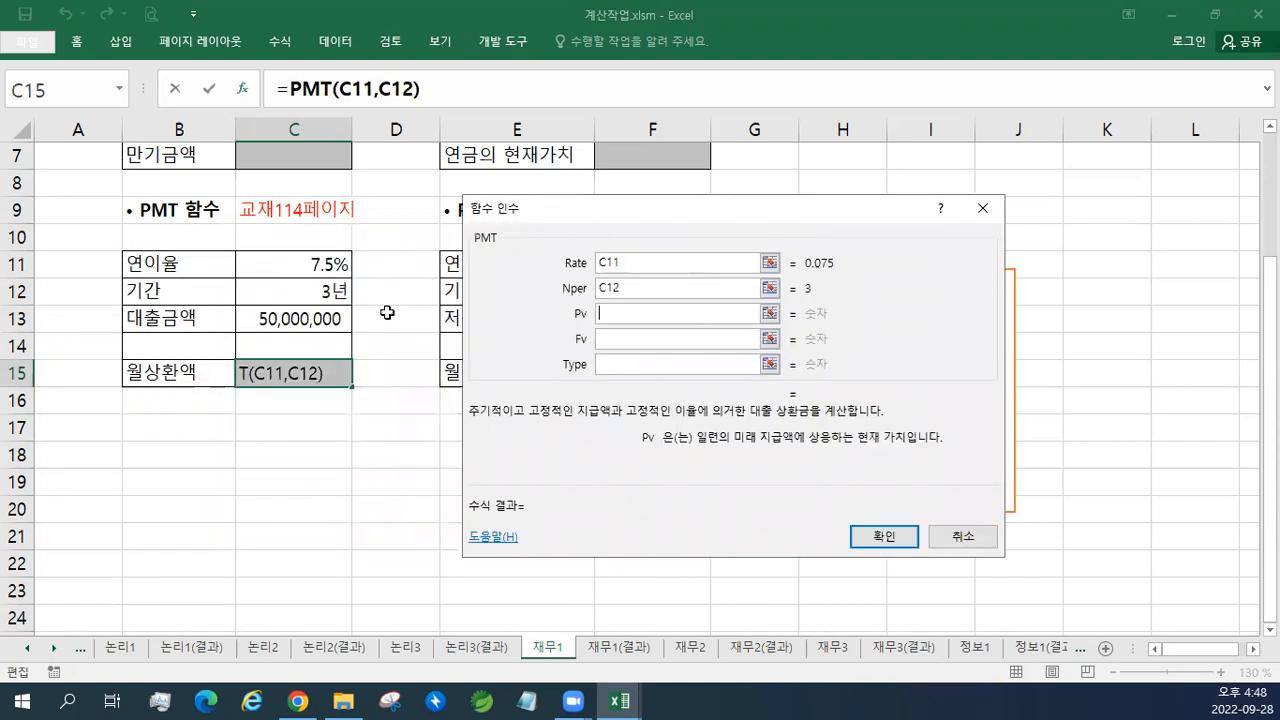
click(314, 321)
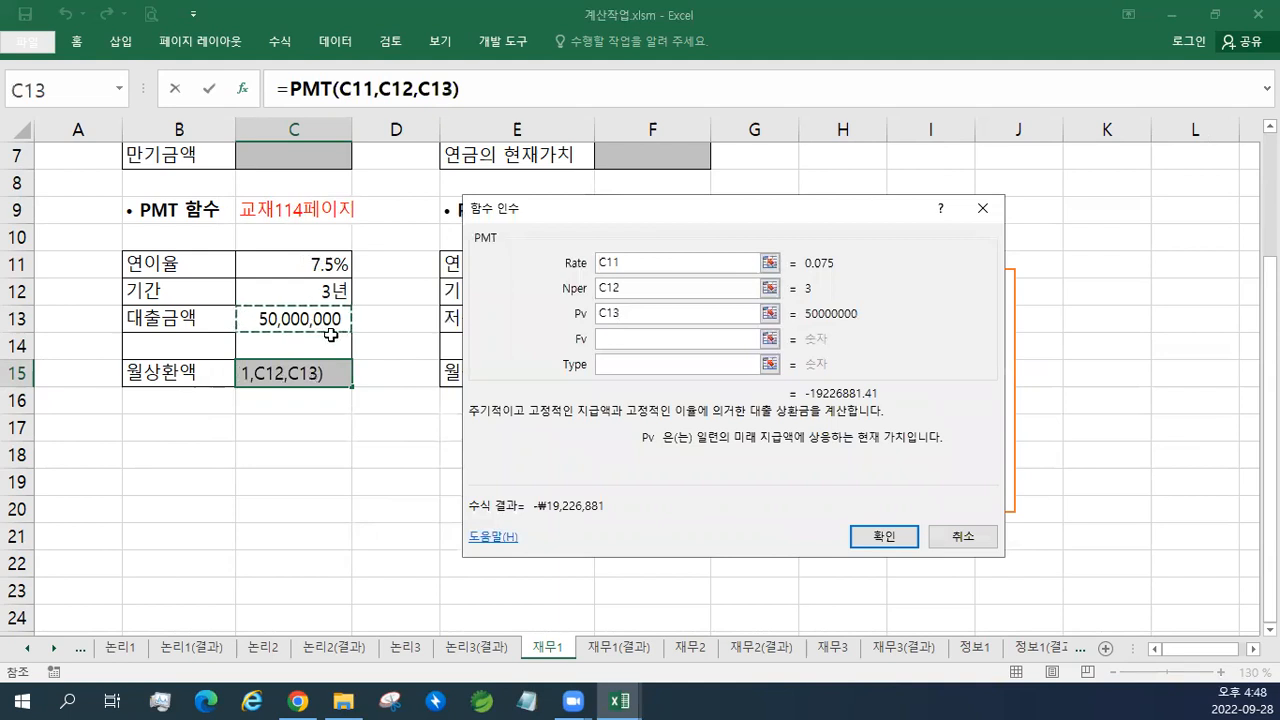
Step: Set both Fv and Type to 0 and enter the PMT formula in C15
click(624, 341)
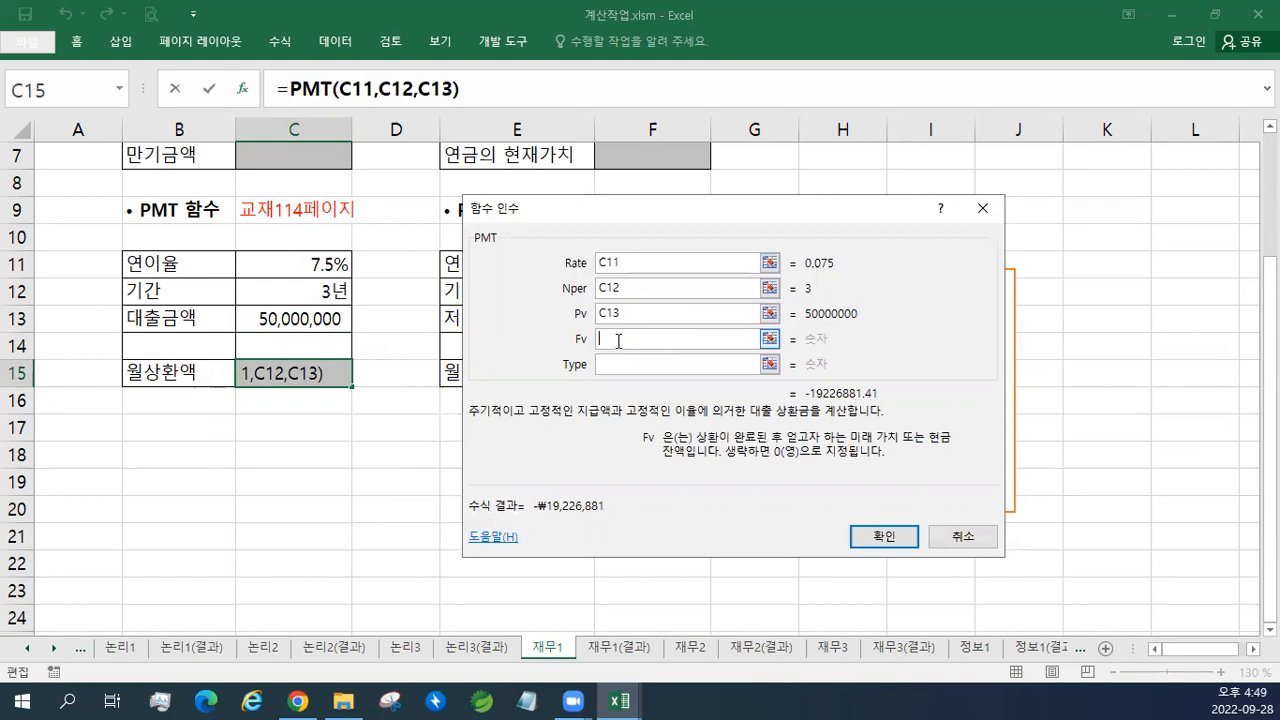
text(0)
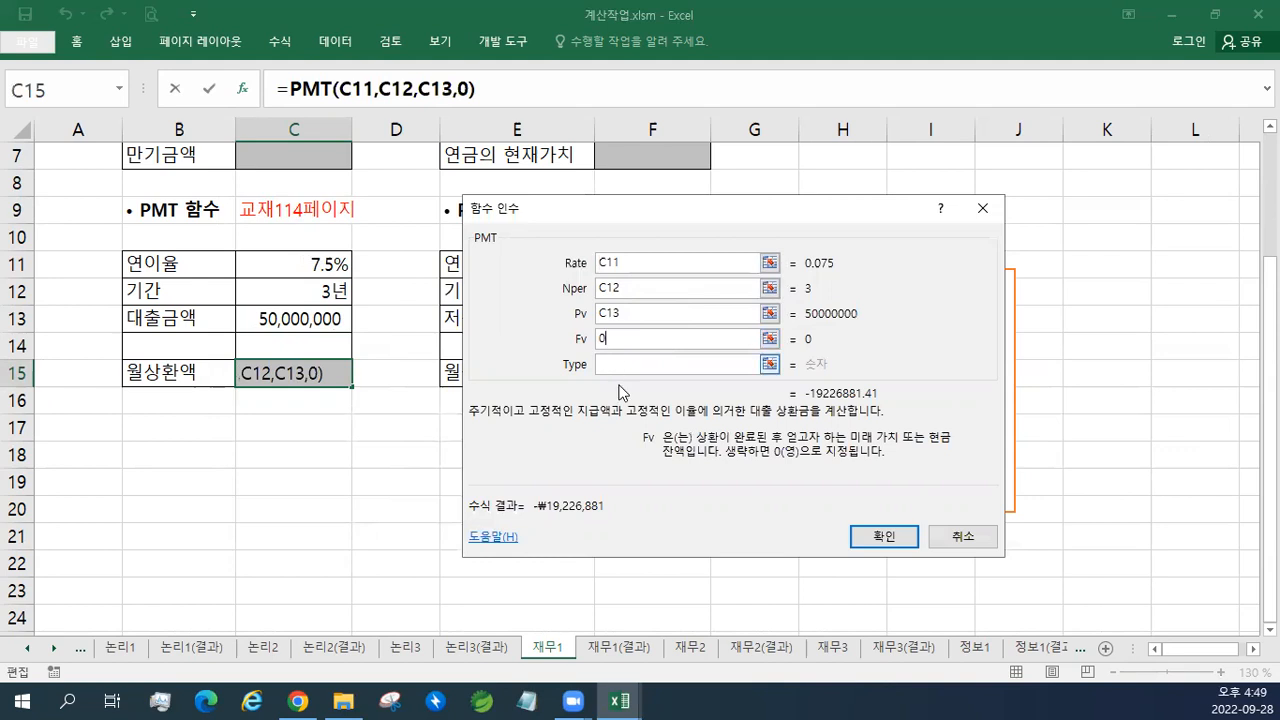
click(635, 364)
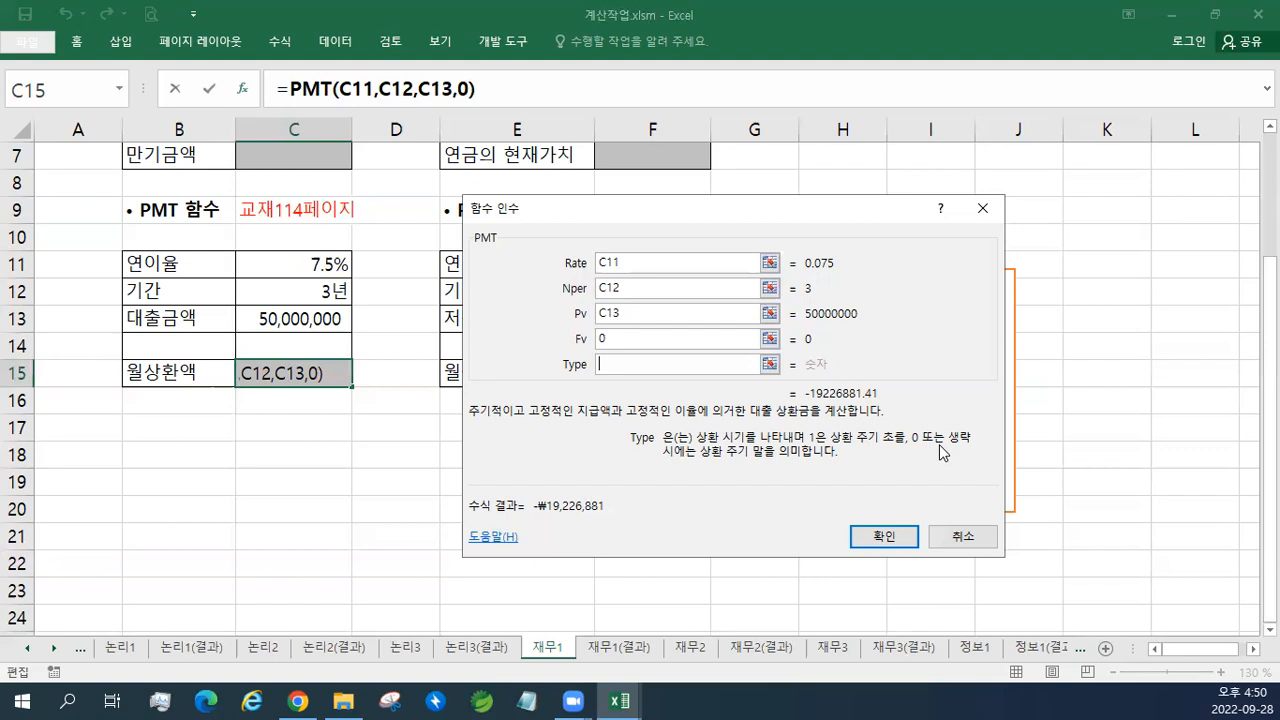
text(0)
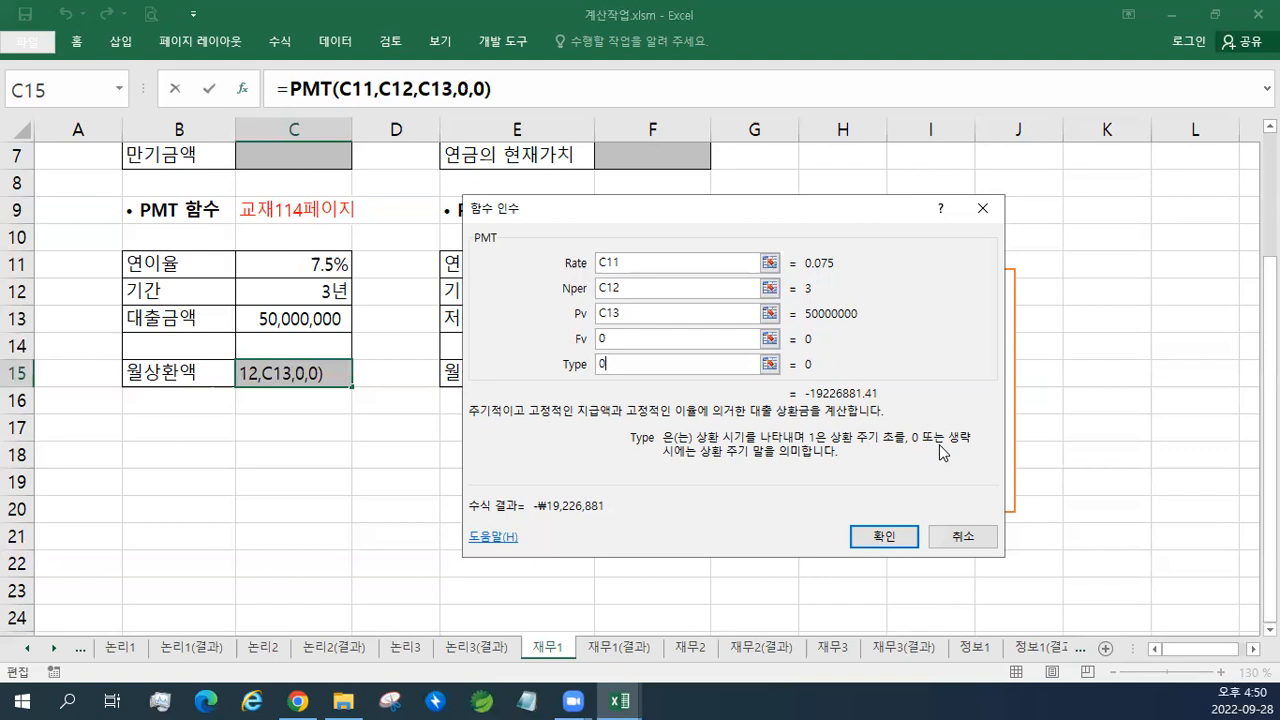
click(879, 538)
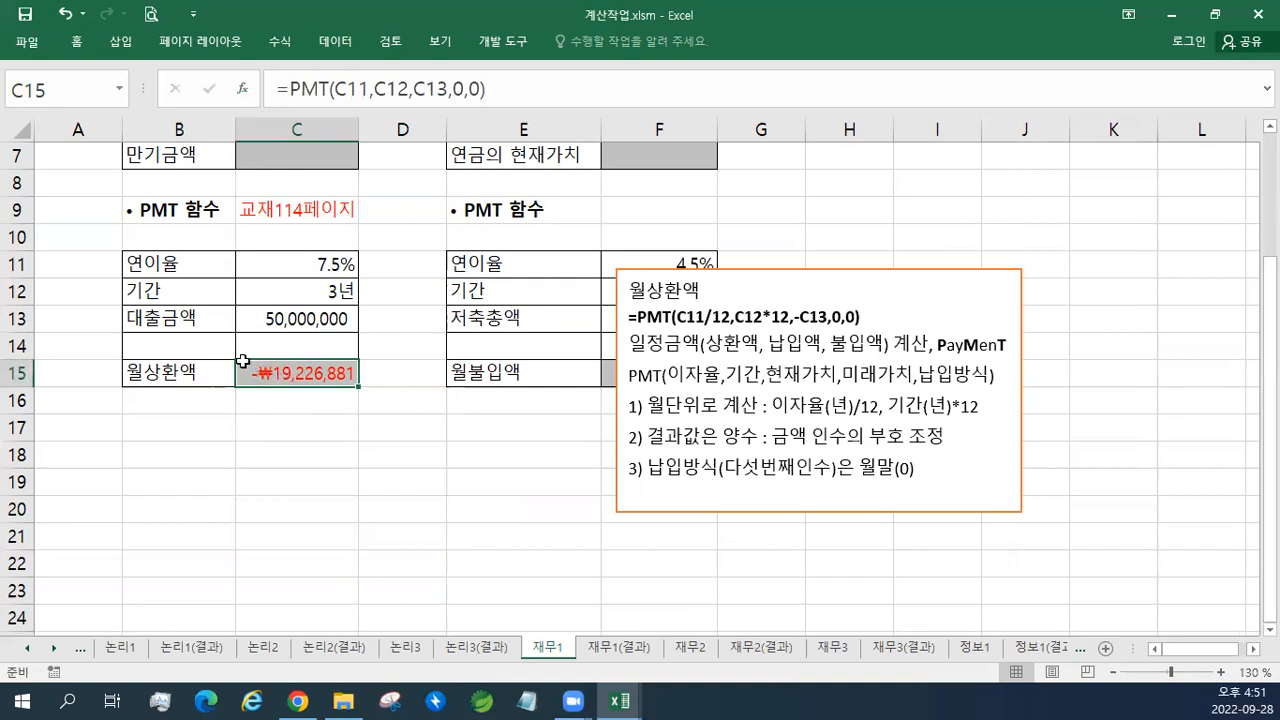
Step: Review the 연이율, 기간 and 대출금액 inputs of the loan table against the 월상환액 result in C15
click(266, 258)
drag(266, 310, 342, 374)
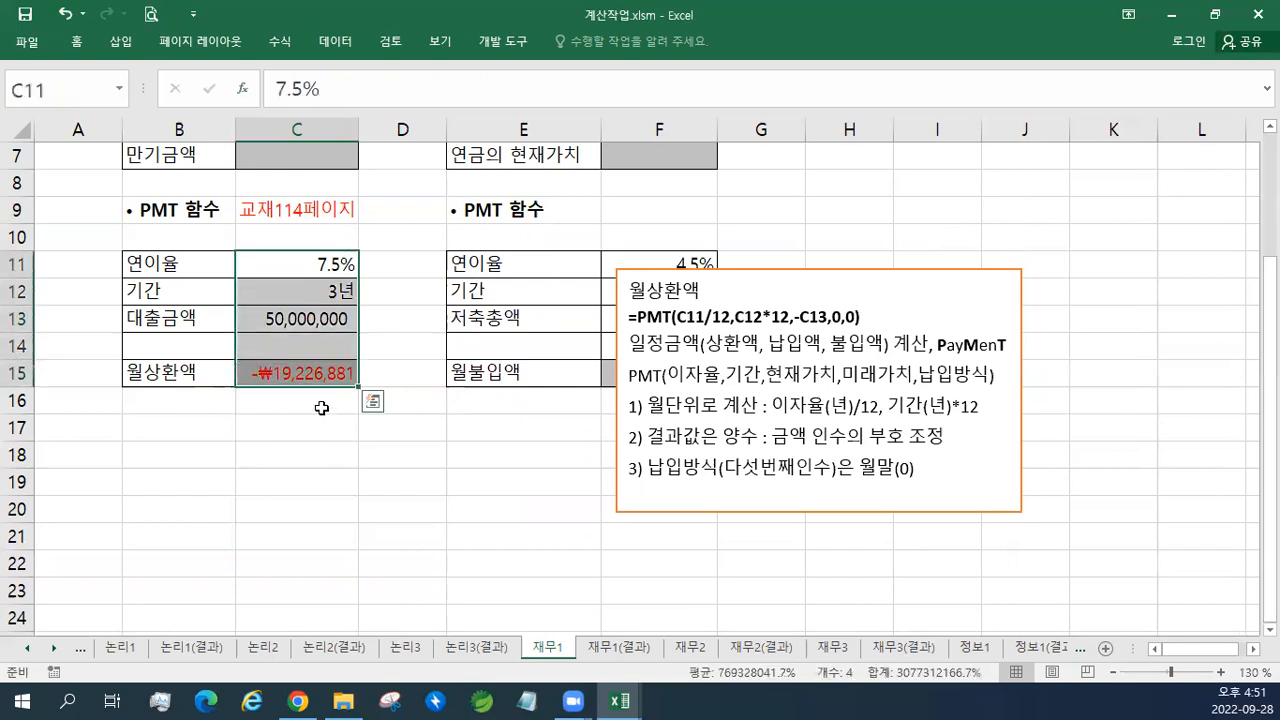
click(335, 323)
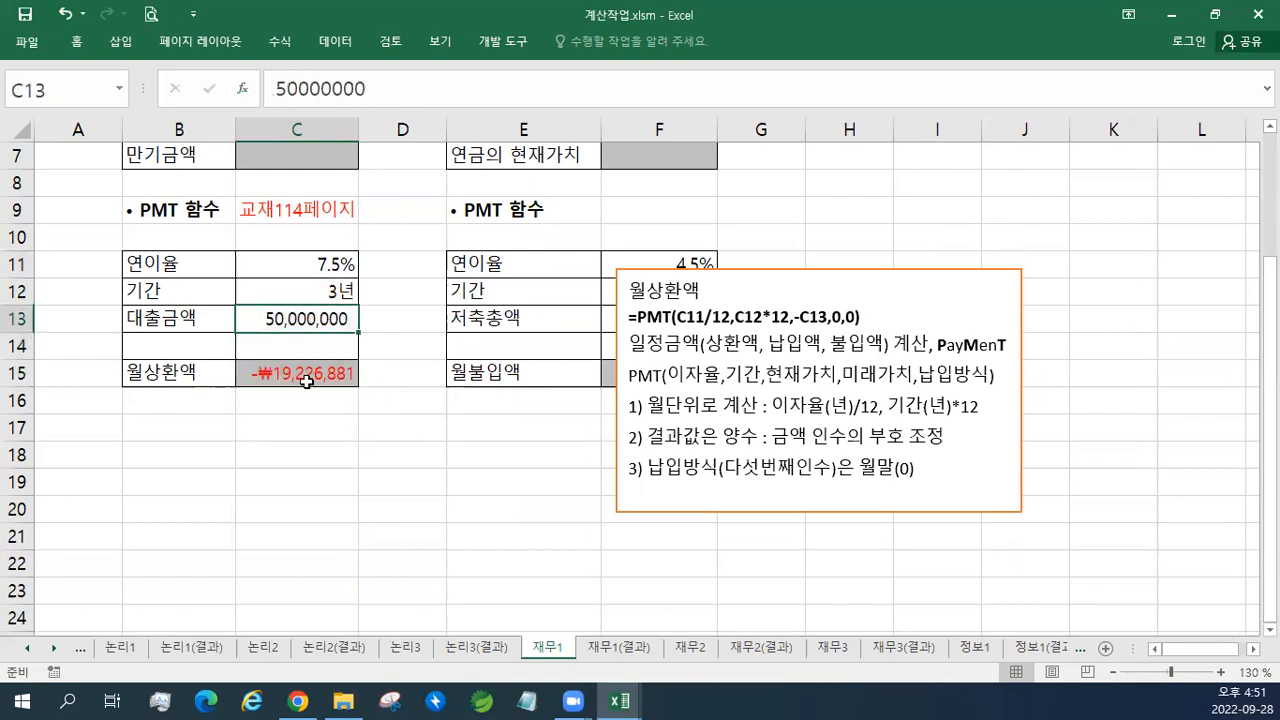
click(315, 295)
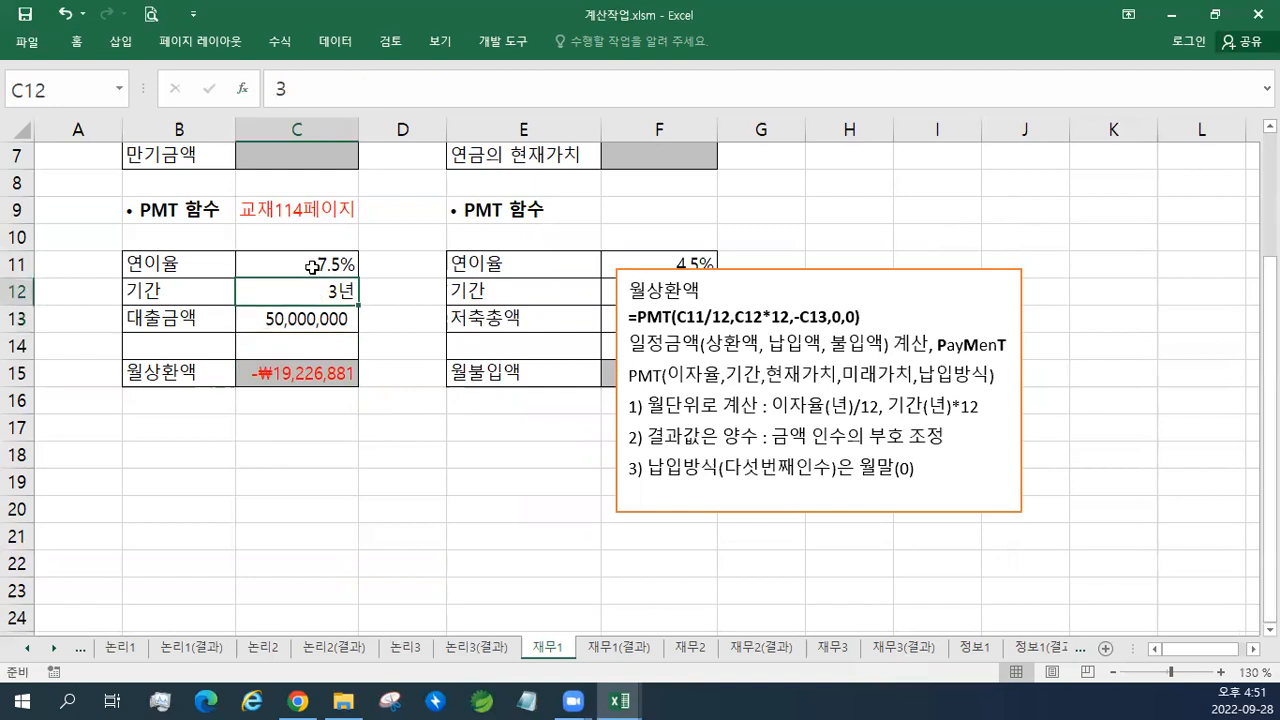
click(312, 266)
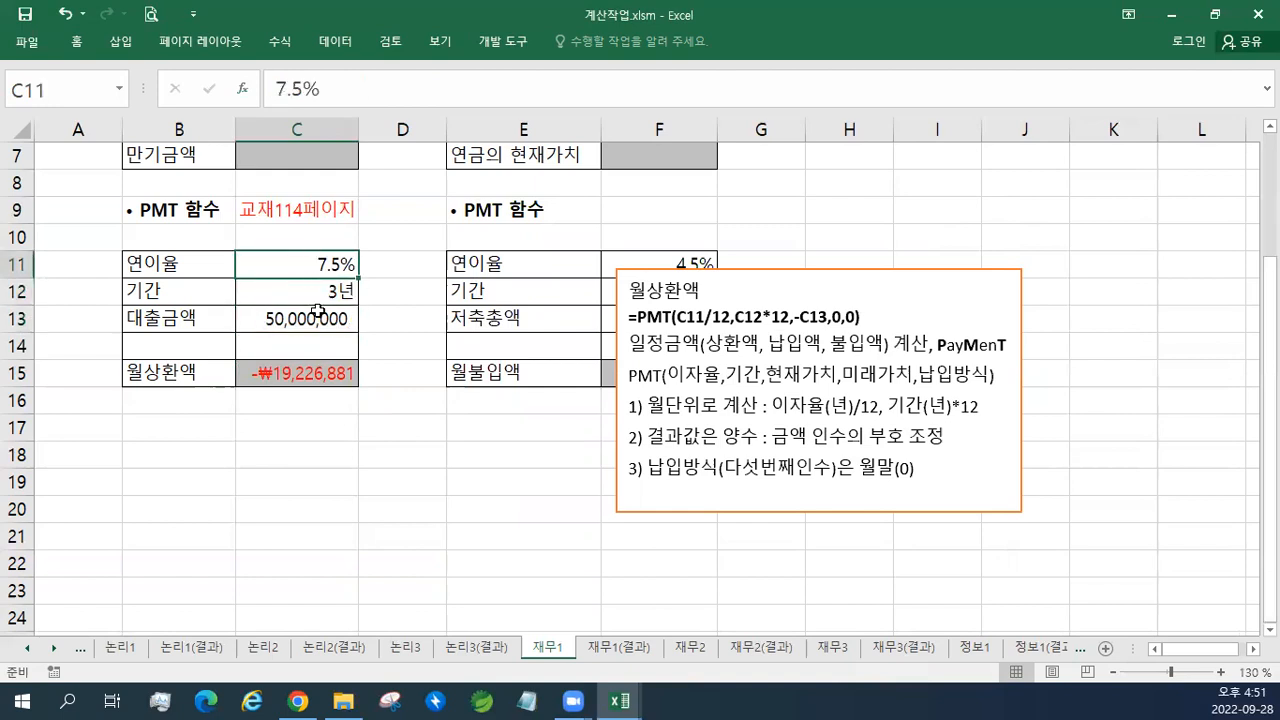
shift+click(292, 385)
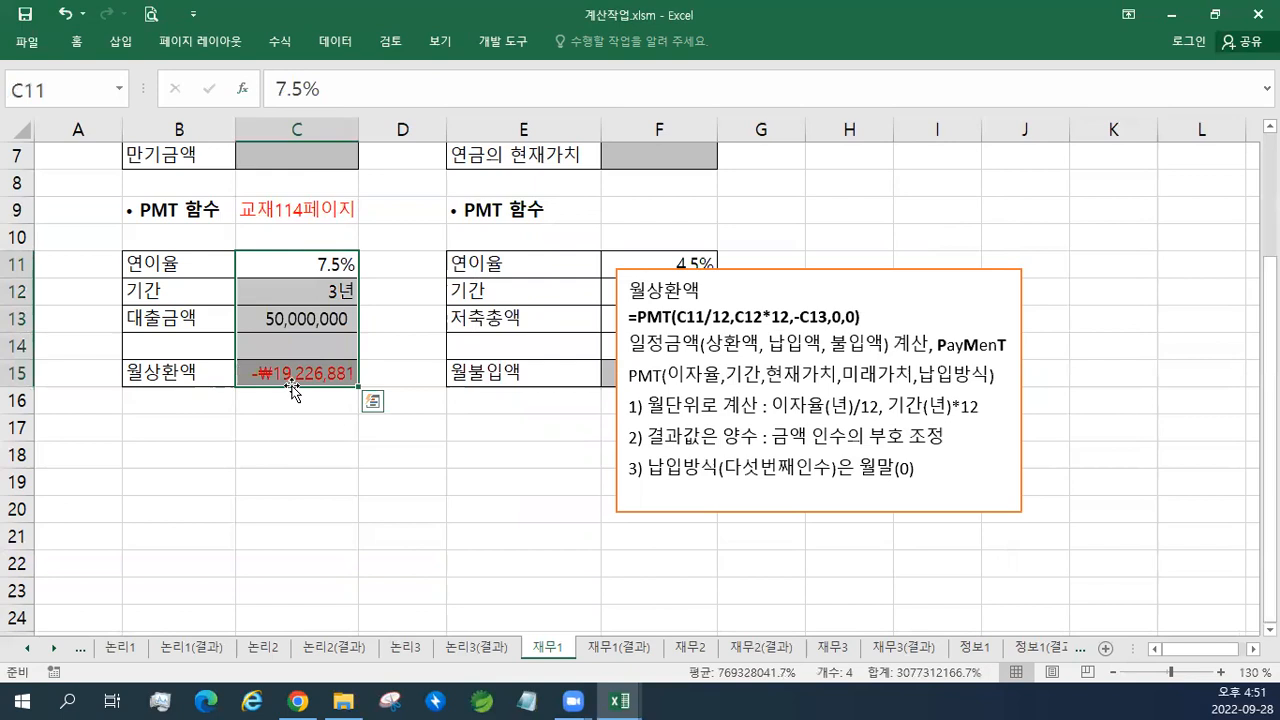
drag(160, 378, 272, 392)
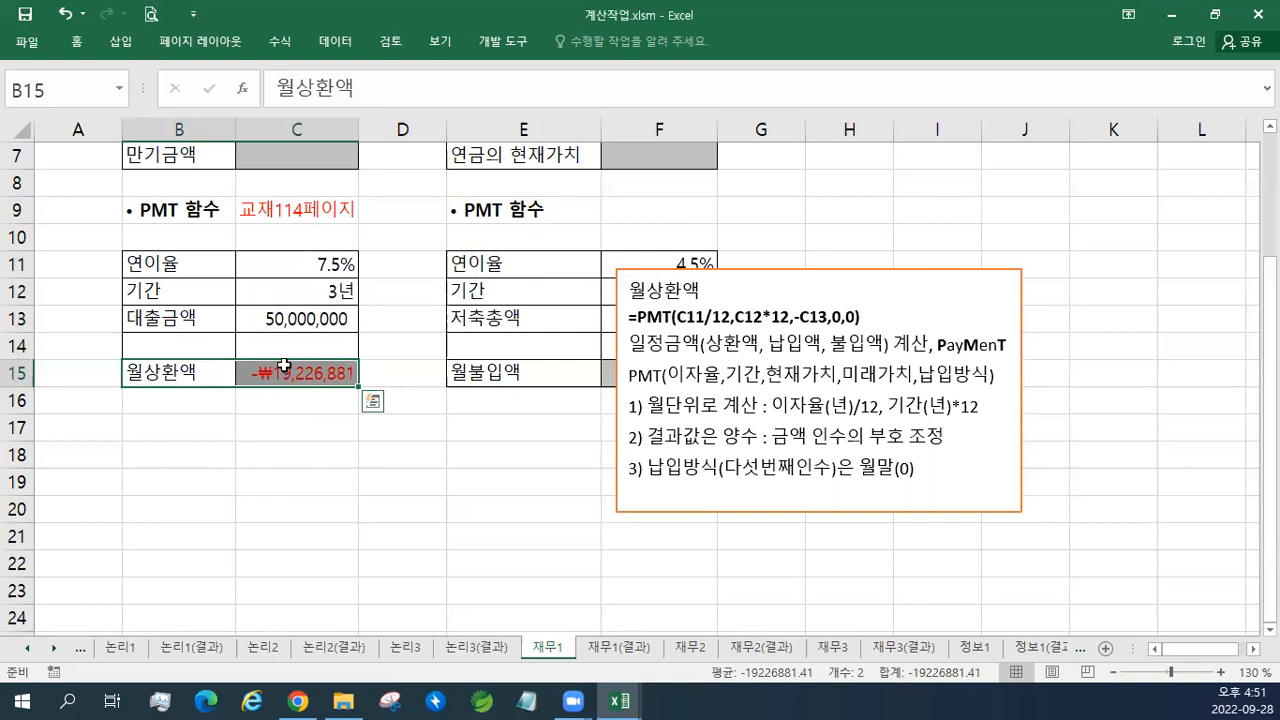
click(285, 366)
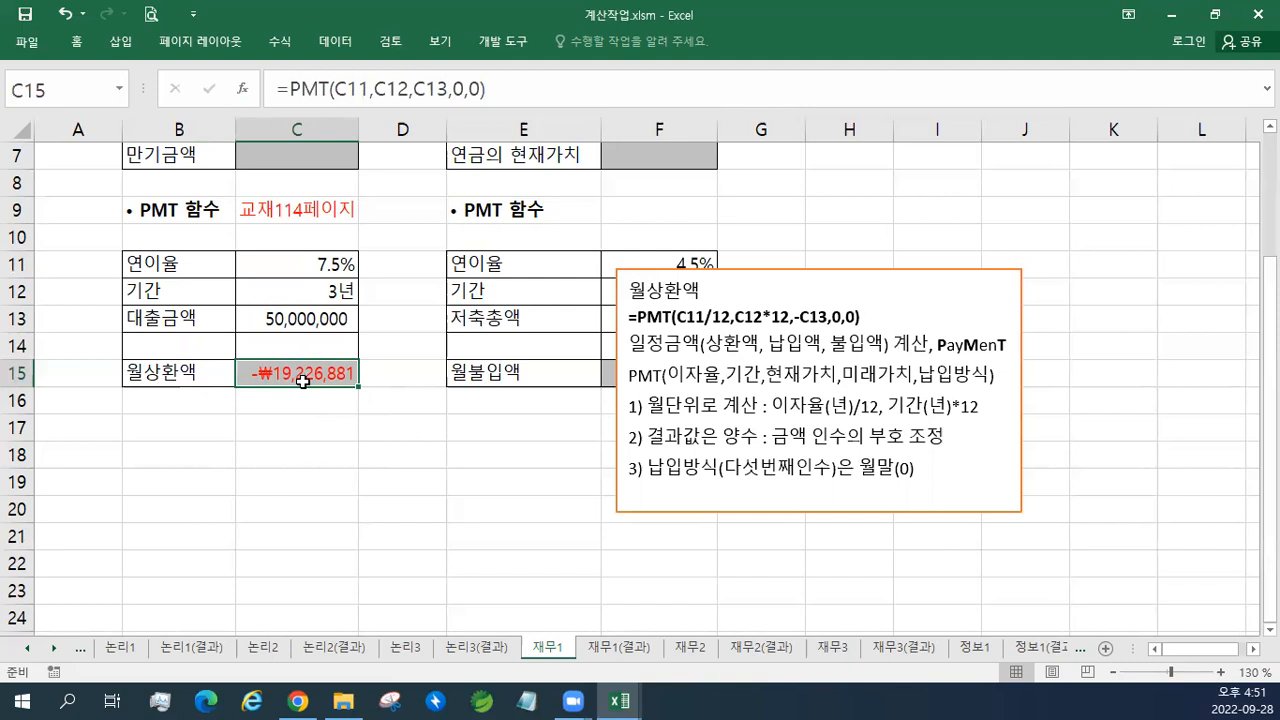
double_click(302, 381)
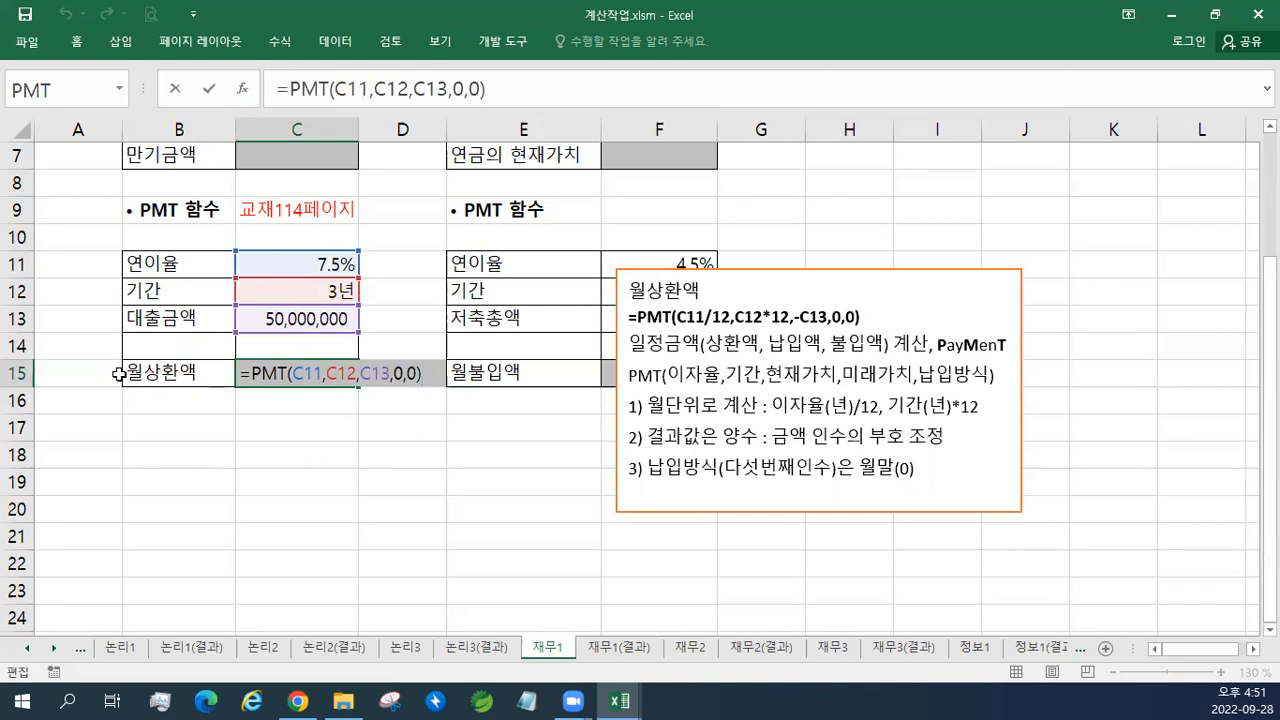
click(356, 374)
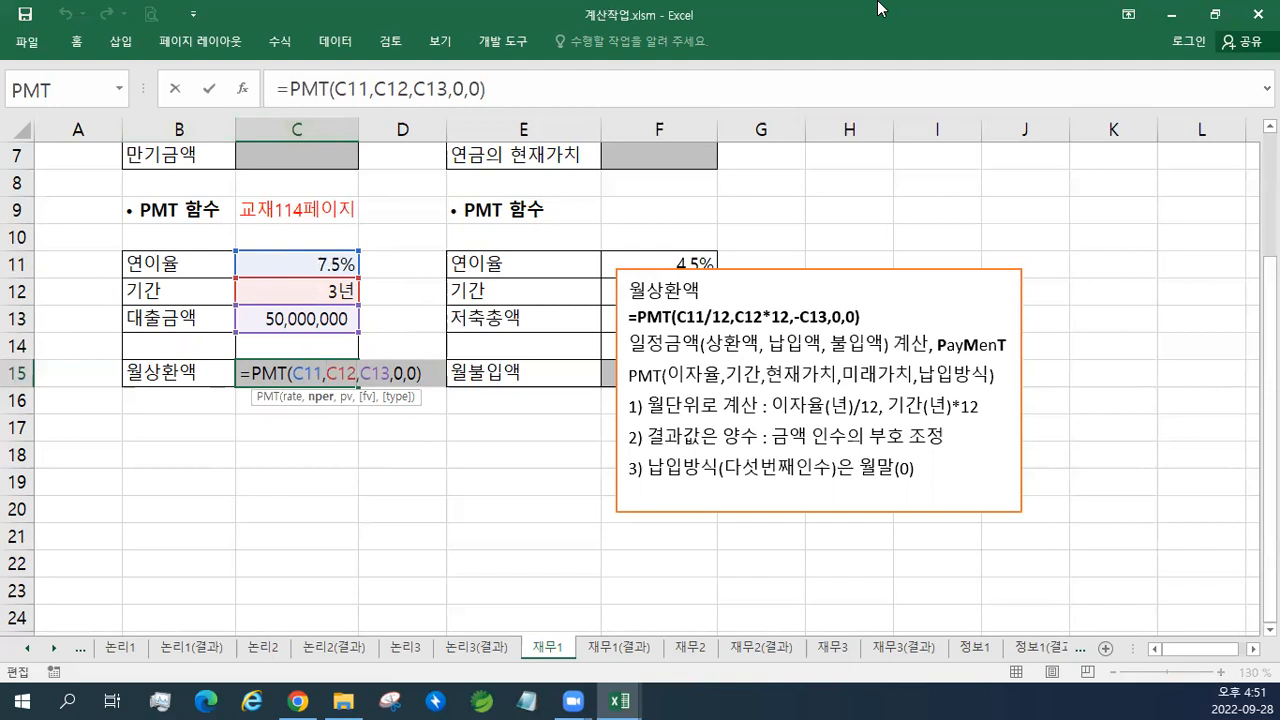
text(/12)
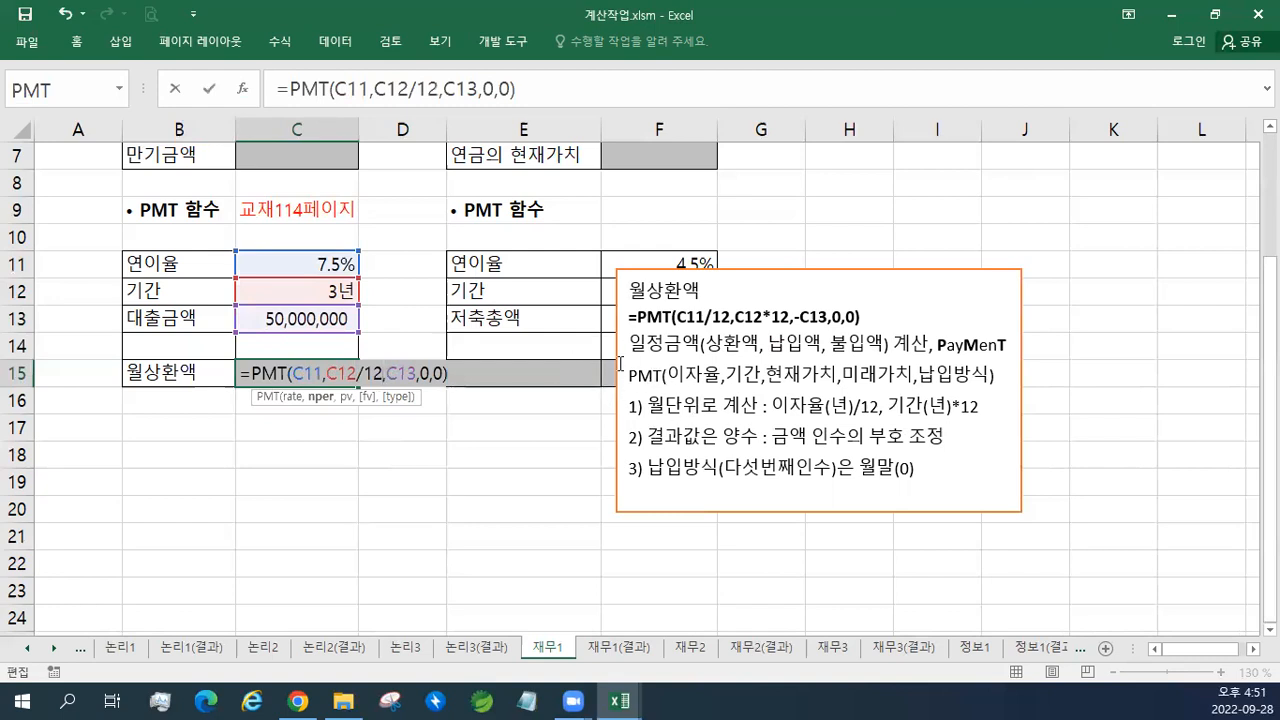
click(410, 374)
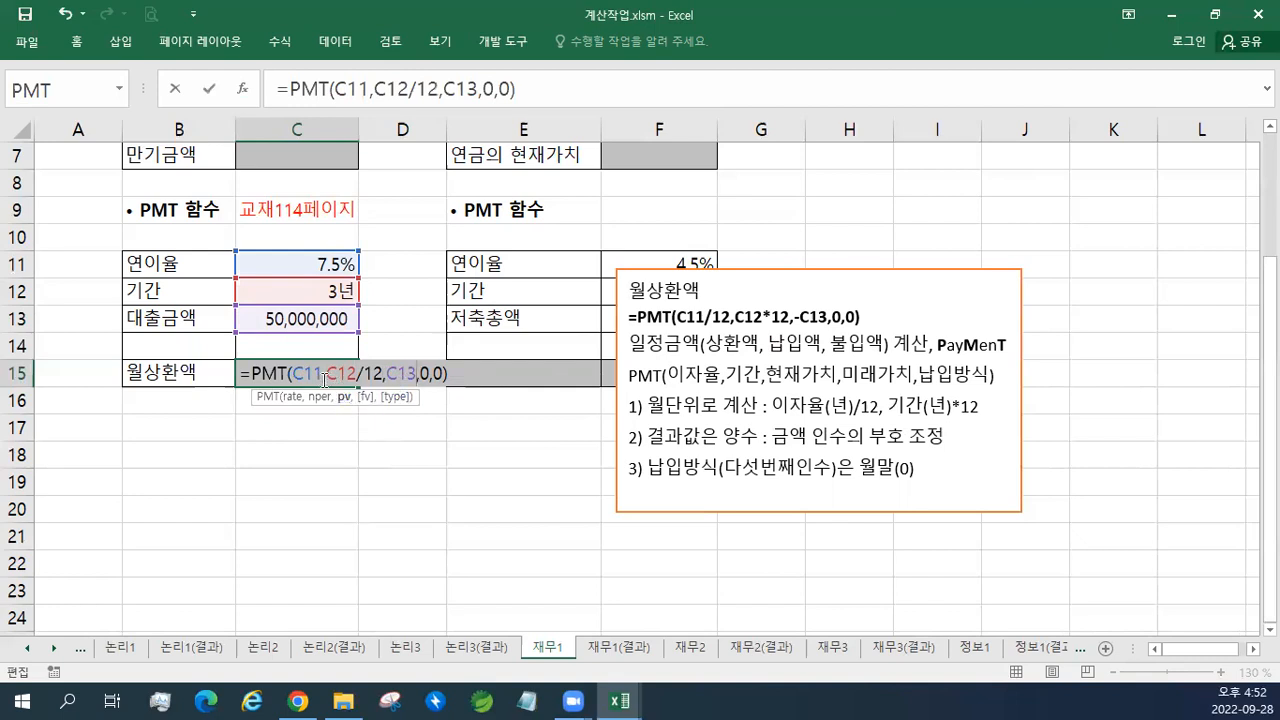
click(320, 374)
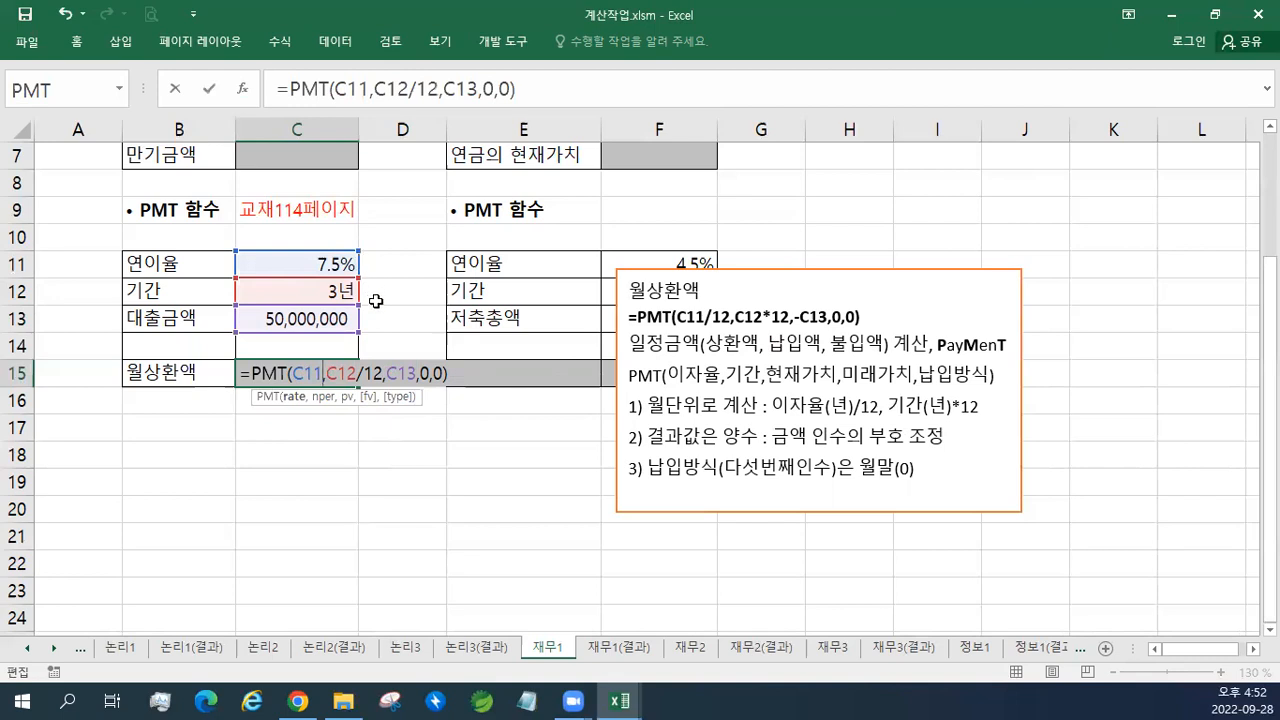
click(369, 373)
key(Delete)
key(Delete)
key(Delete)
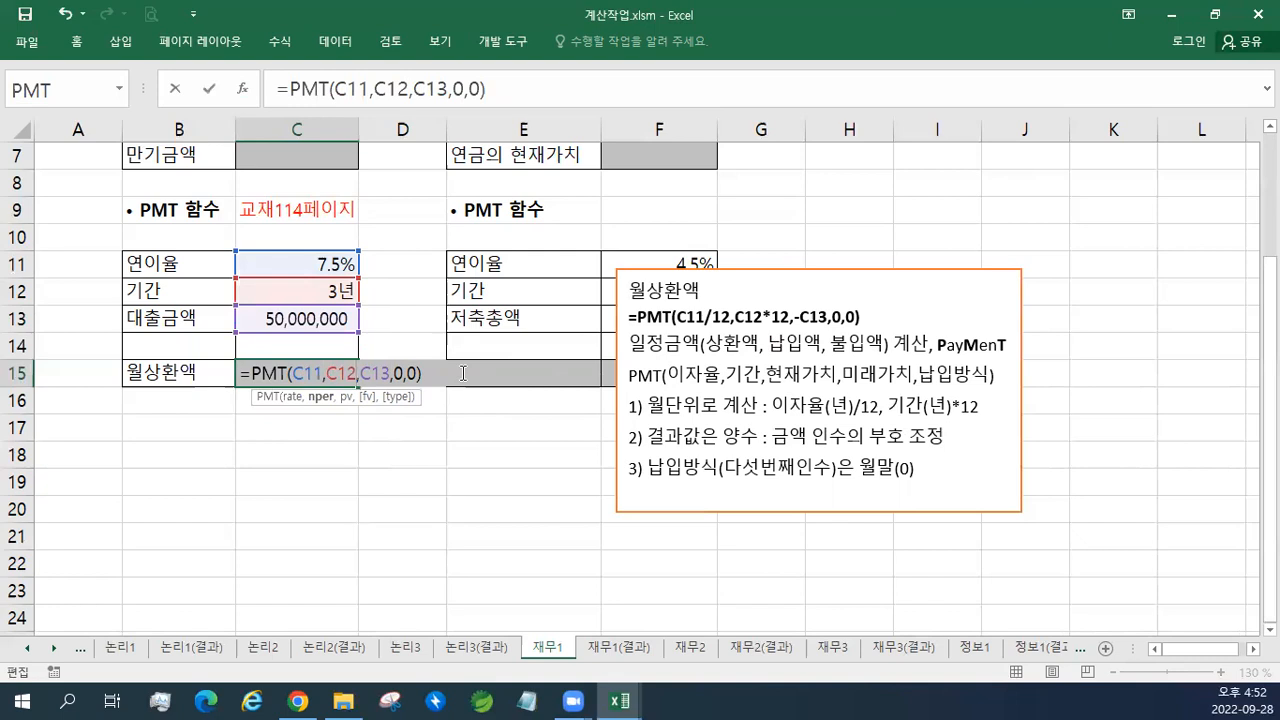
Step: Convert the PMT formula in C15 to monthly units, using C11/12 as the rate and C12*12 as the number of periods
click(312, 372)
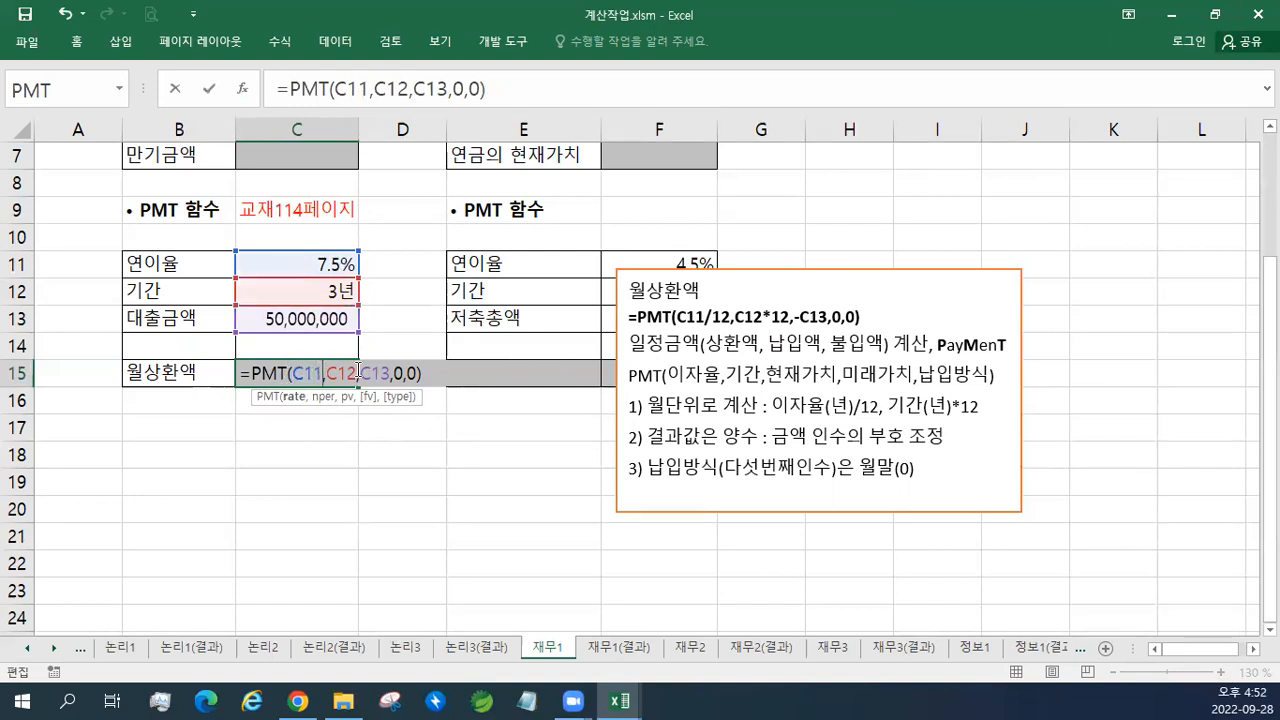
text(/12)
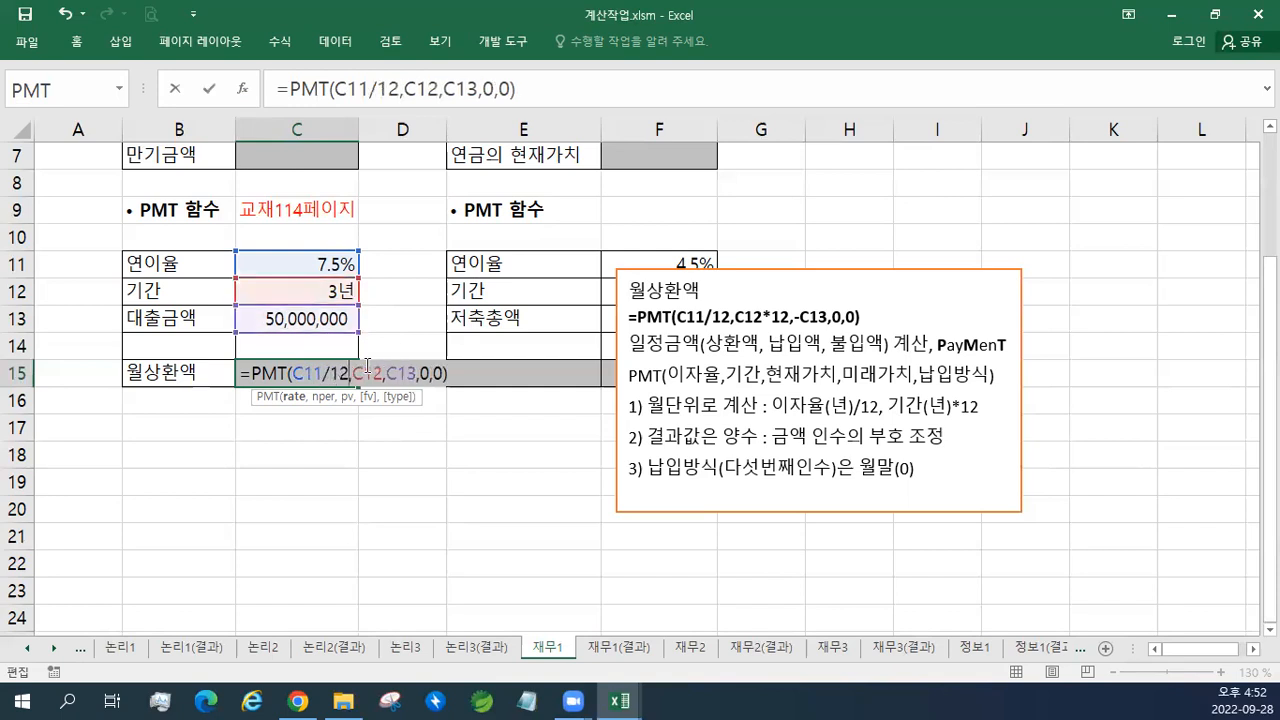
click(384, 372)
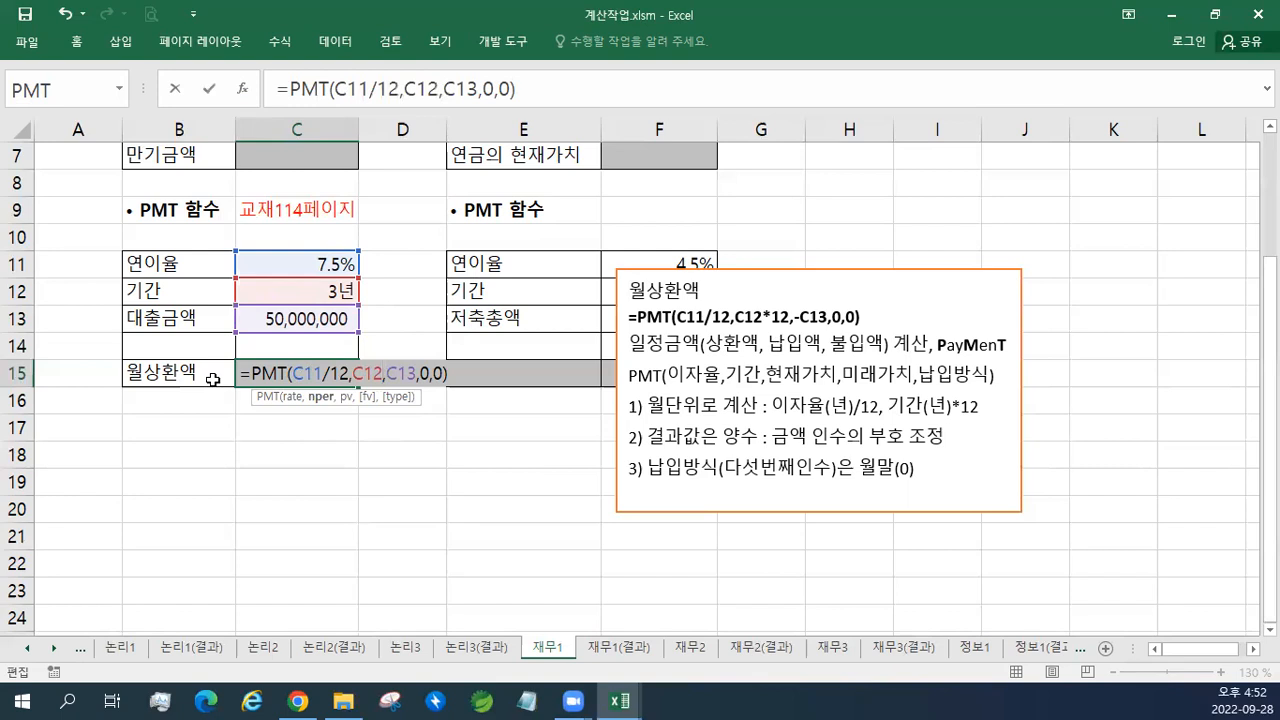
text(*12)
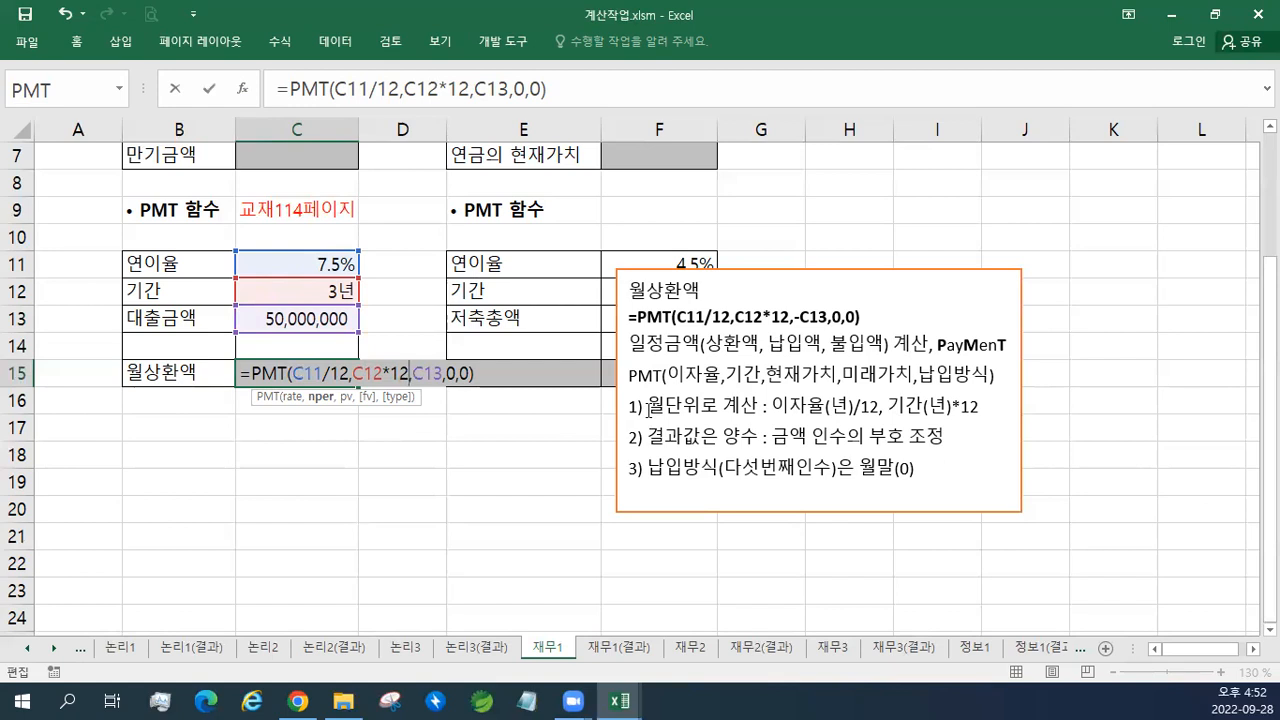
key(Return)
key(Up)
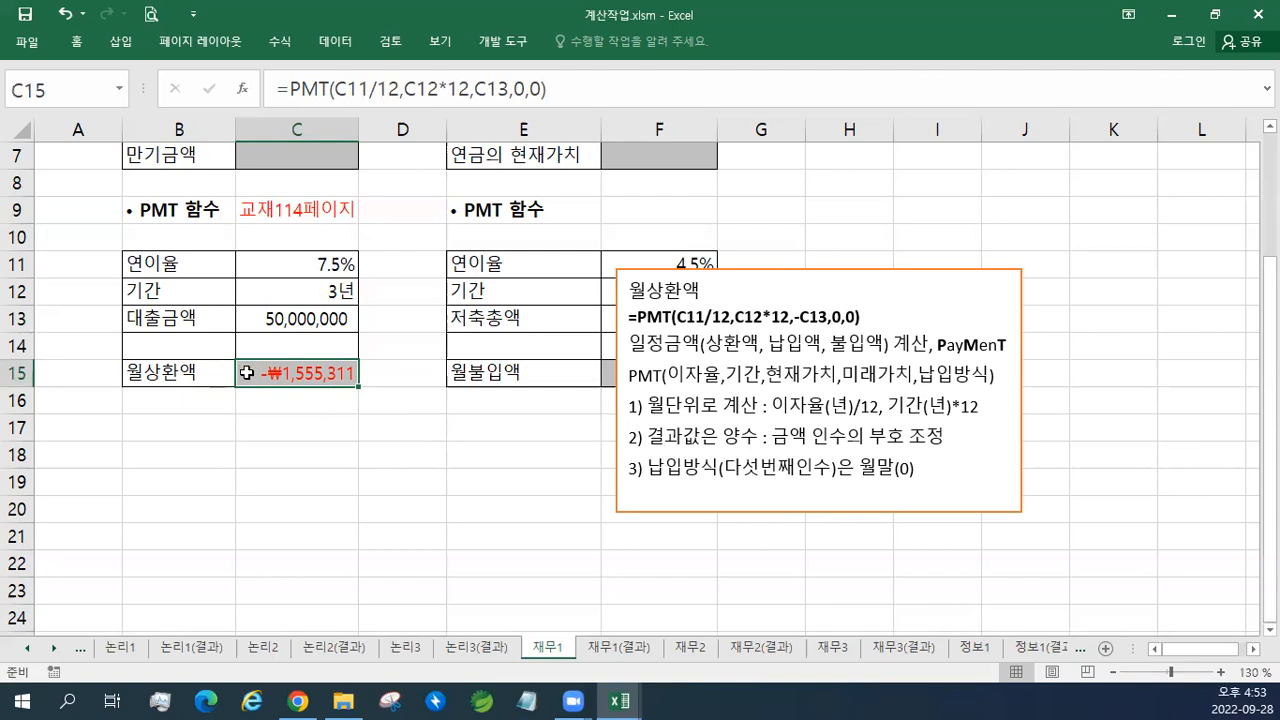
Step: Negate the loan amount argument in the C15 formula so that it reads =PMT(C11/12,C12*12,-C13,0,0)
double_click(300, 373)
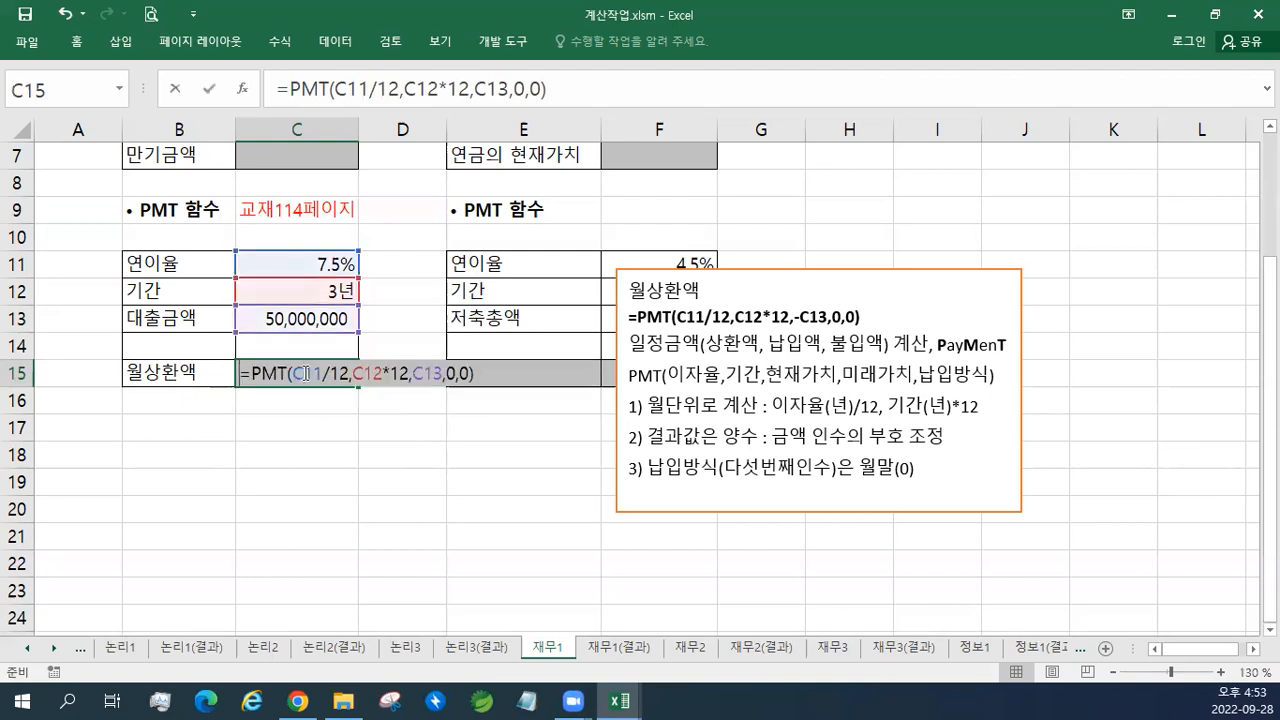
click(415, 374)
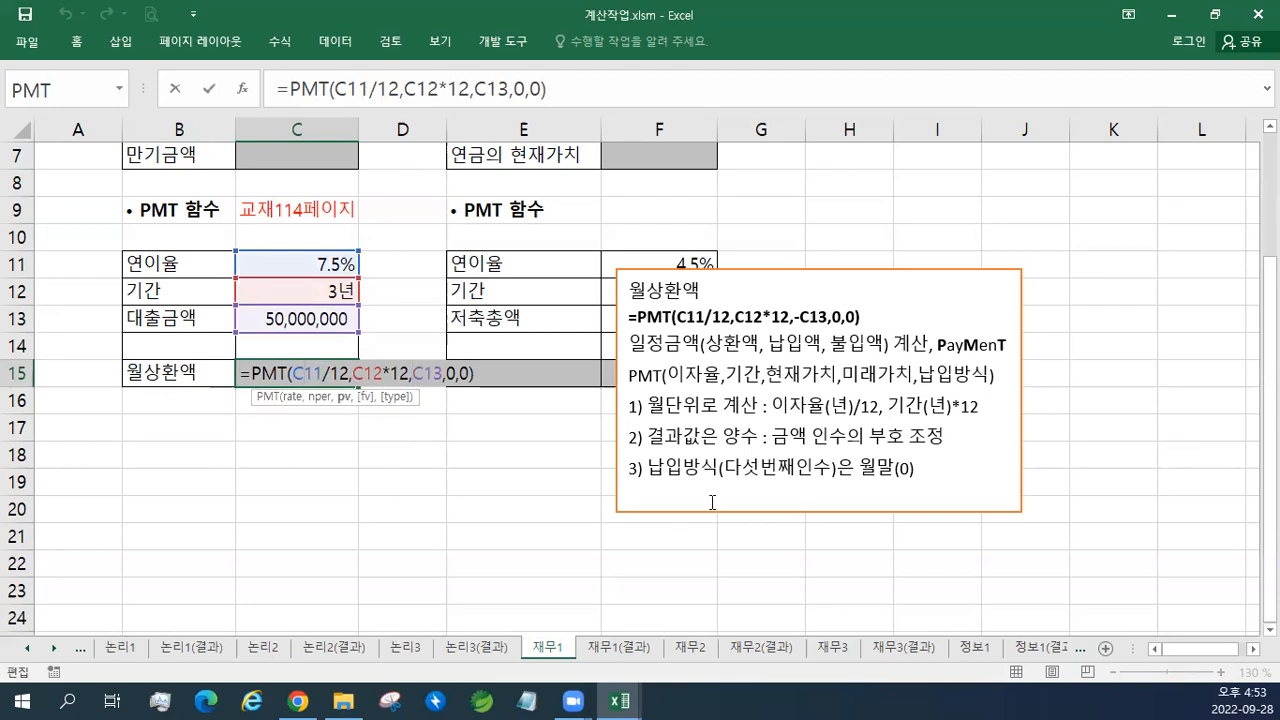
text(-)
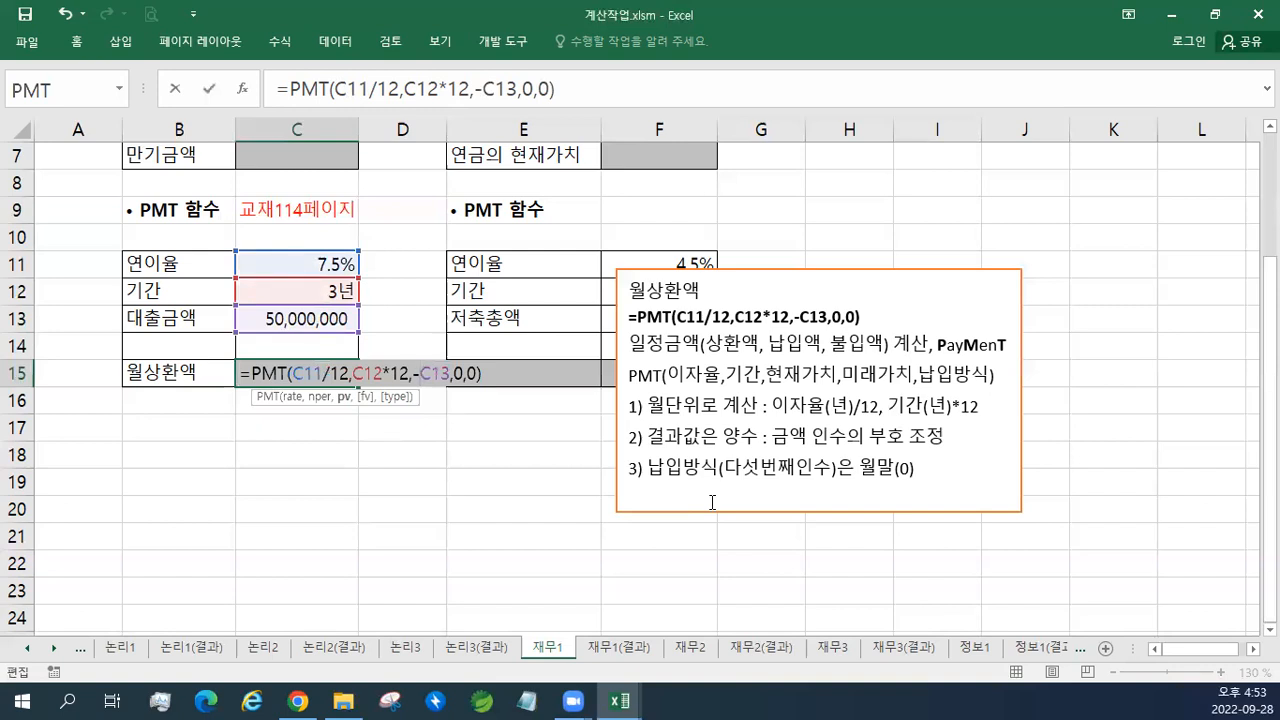
key(Return)
key(Up)
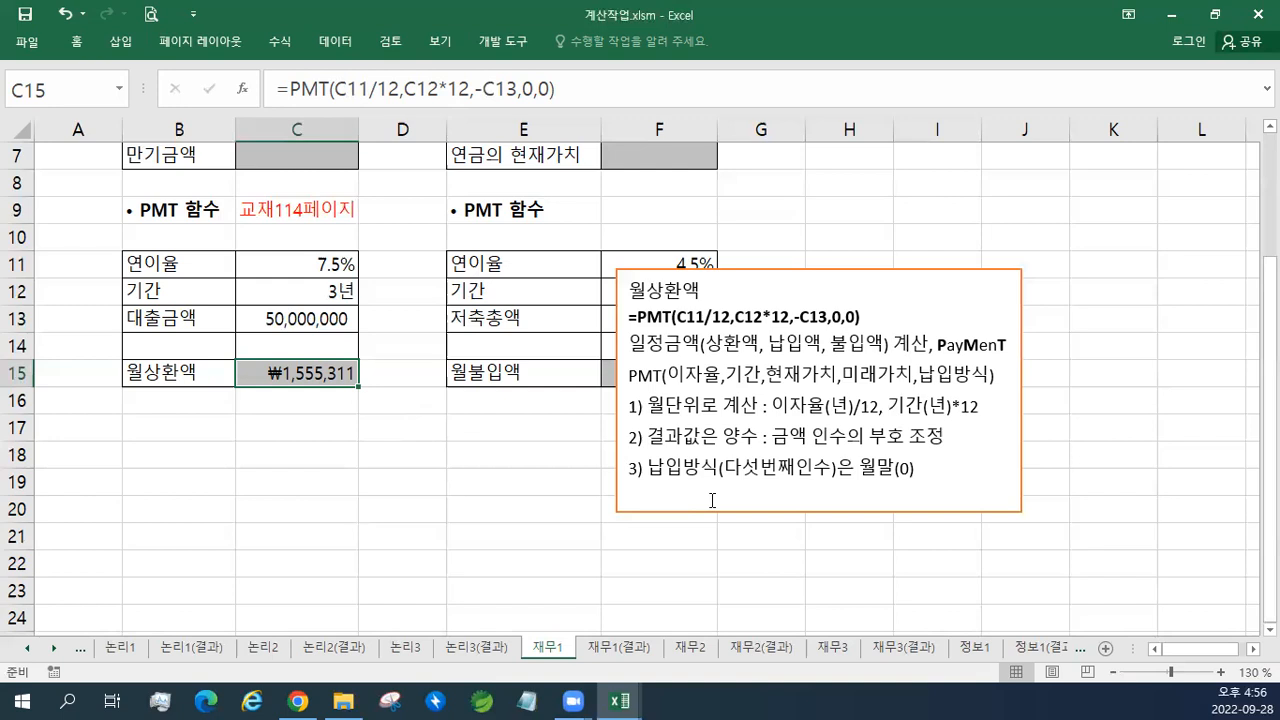
Step: Move the explanatory note clear of the savings table and review the table's 연이율, 기간 and 저축총액 inputs
click(708, 284)
drag(697, 268, 871, 214)
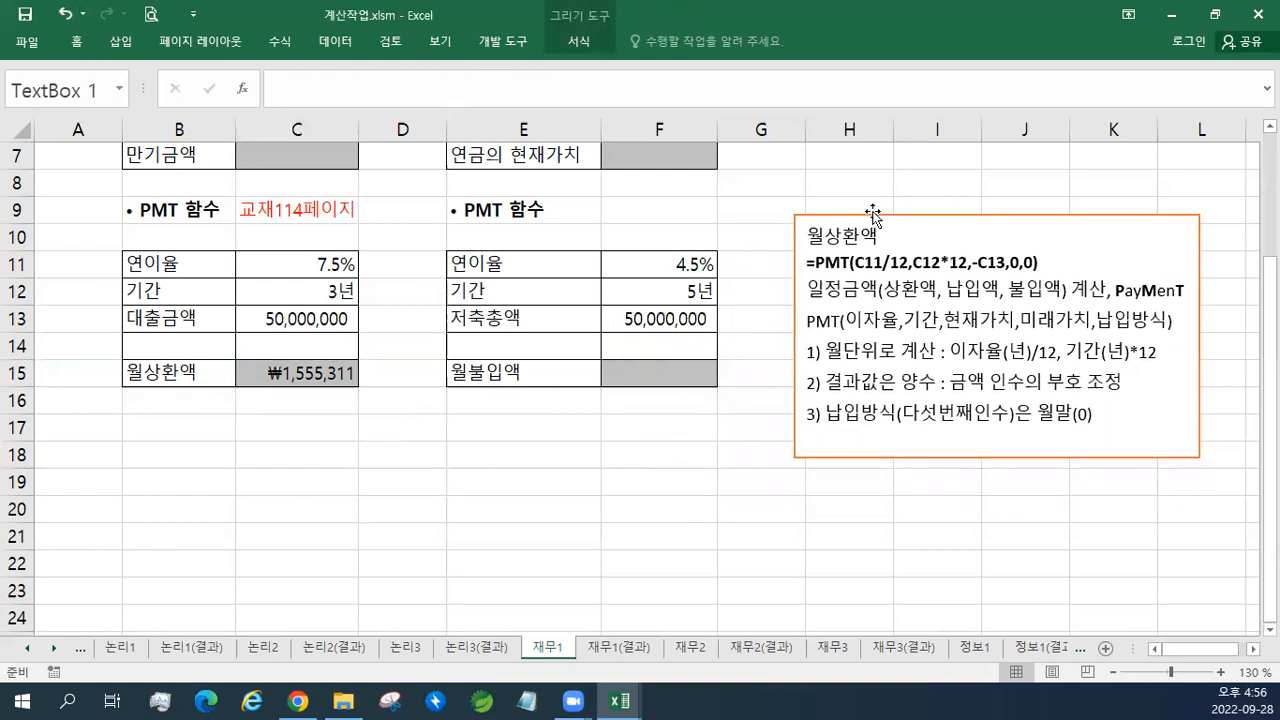
click(661, 280)
click(640, 322)
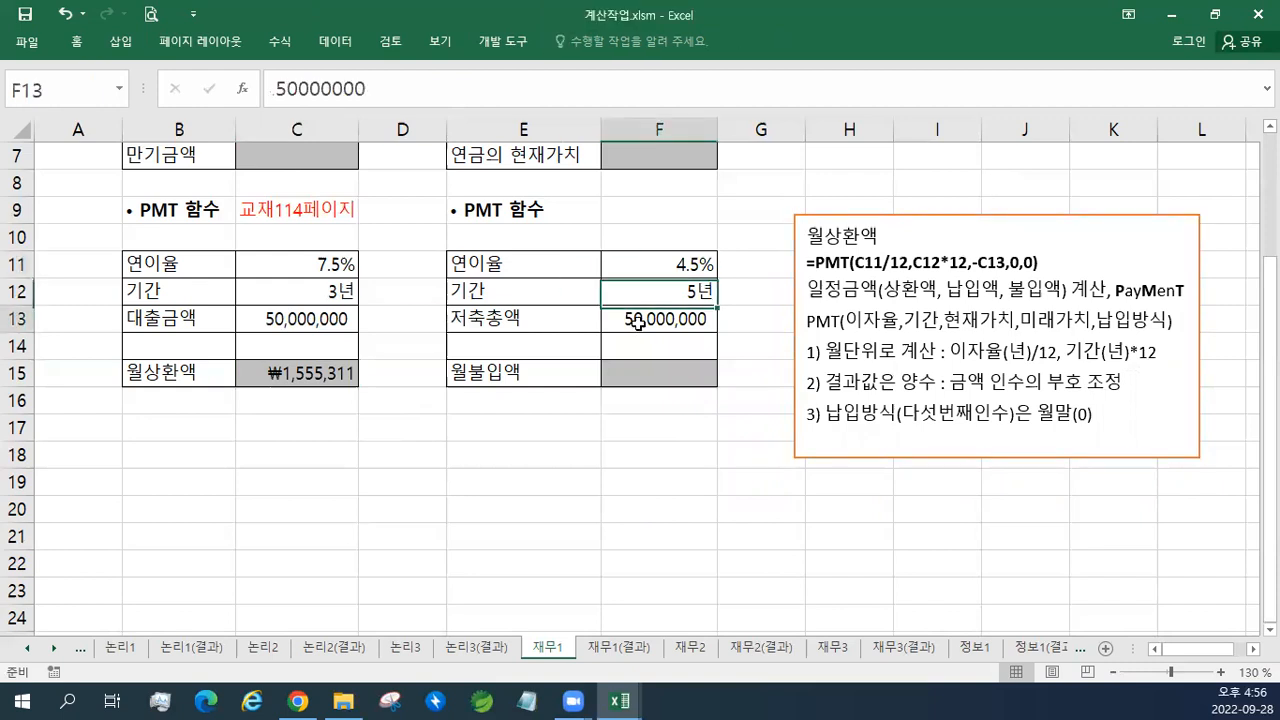
drag(543, 323, 621, 321)
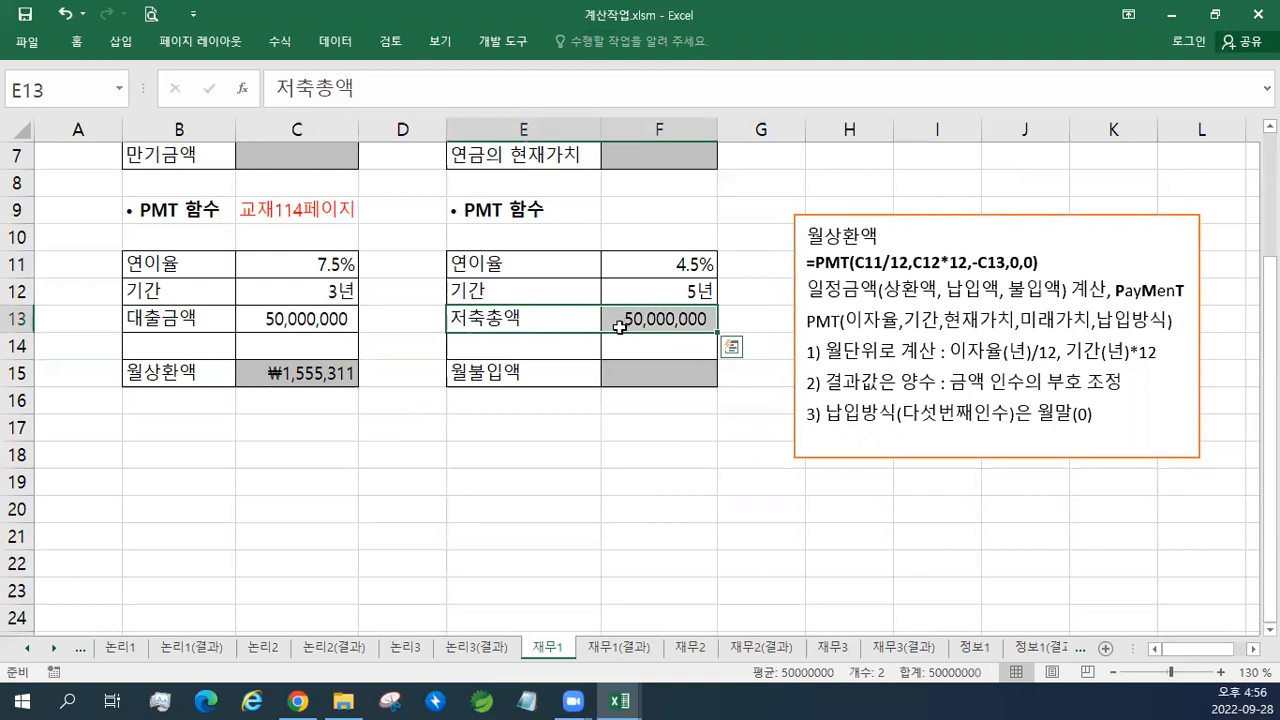
click(620, 323)
click(638, 292)
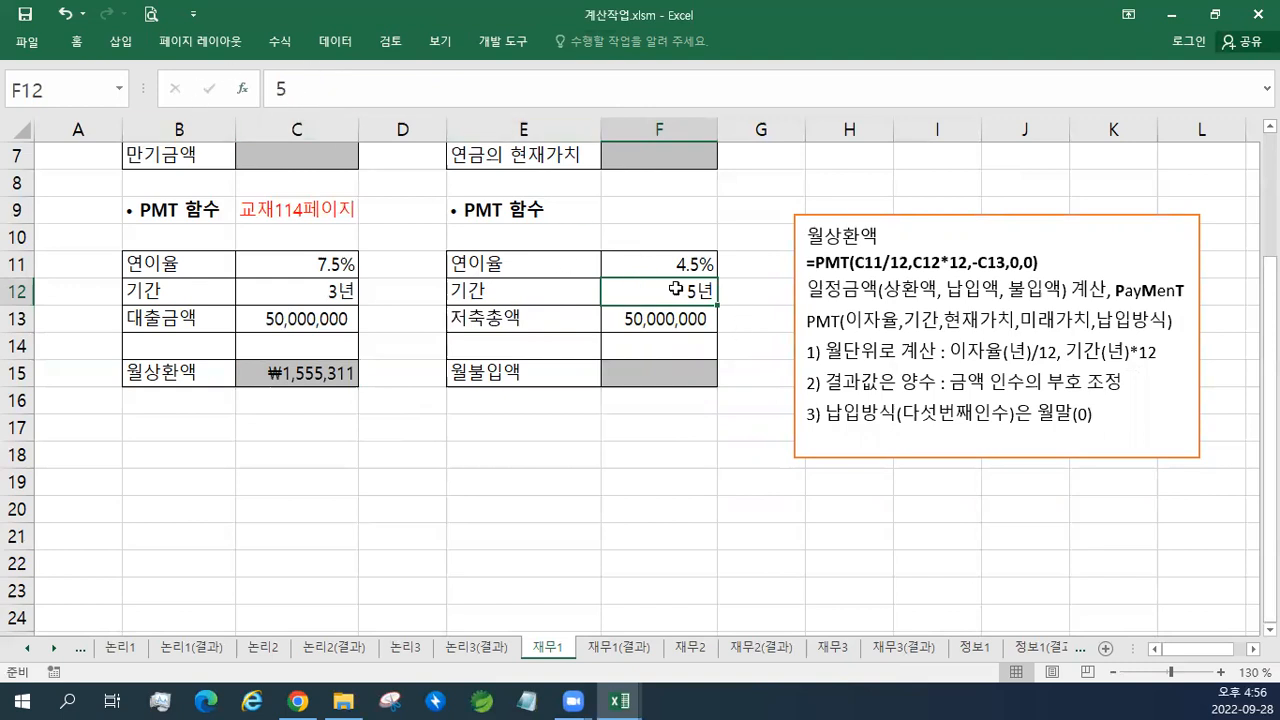
click(640, 265)
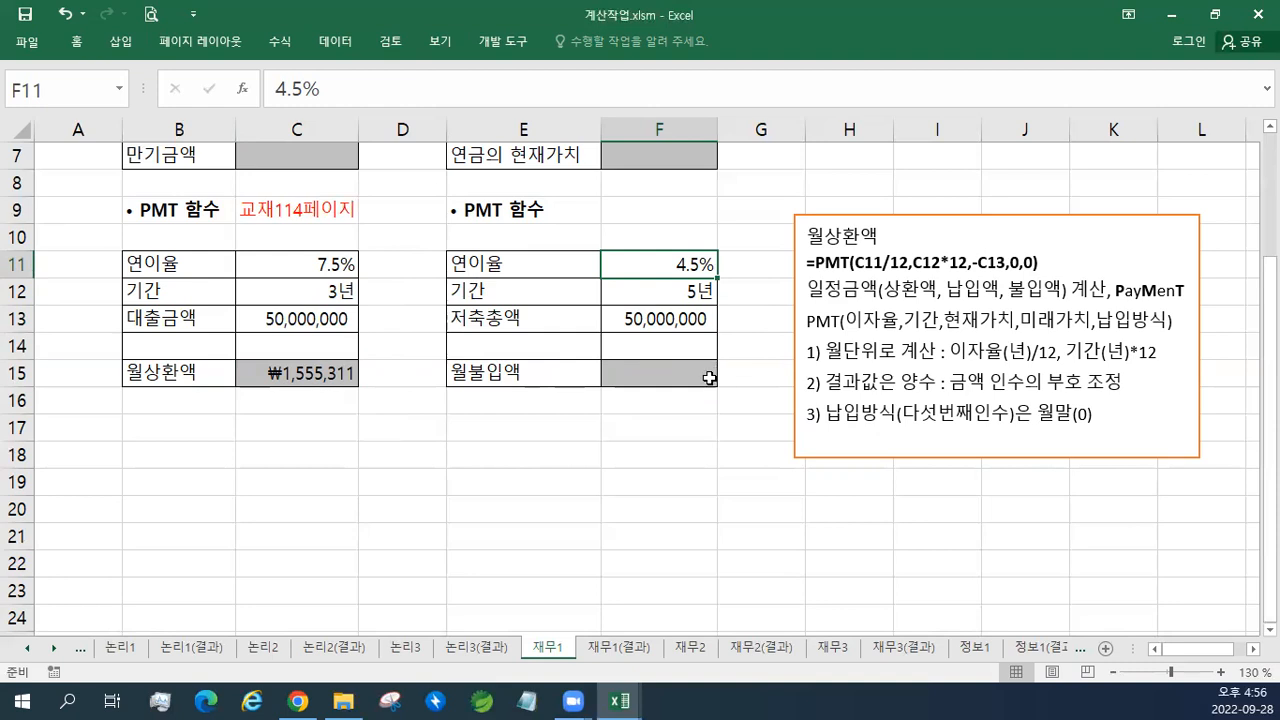
Step: Start a PMT formula in the 월불입액 cell F15 with F11/12 as the monthly rate
click(676, 385)
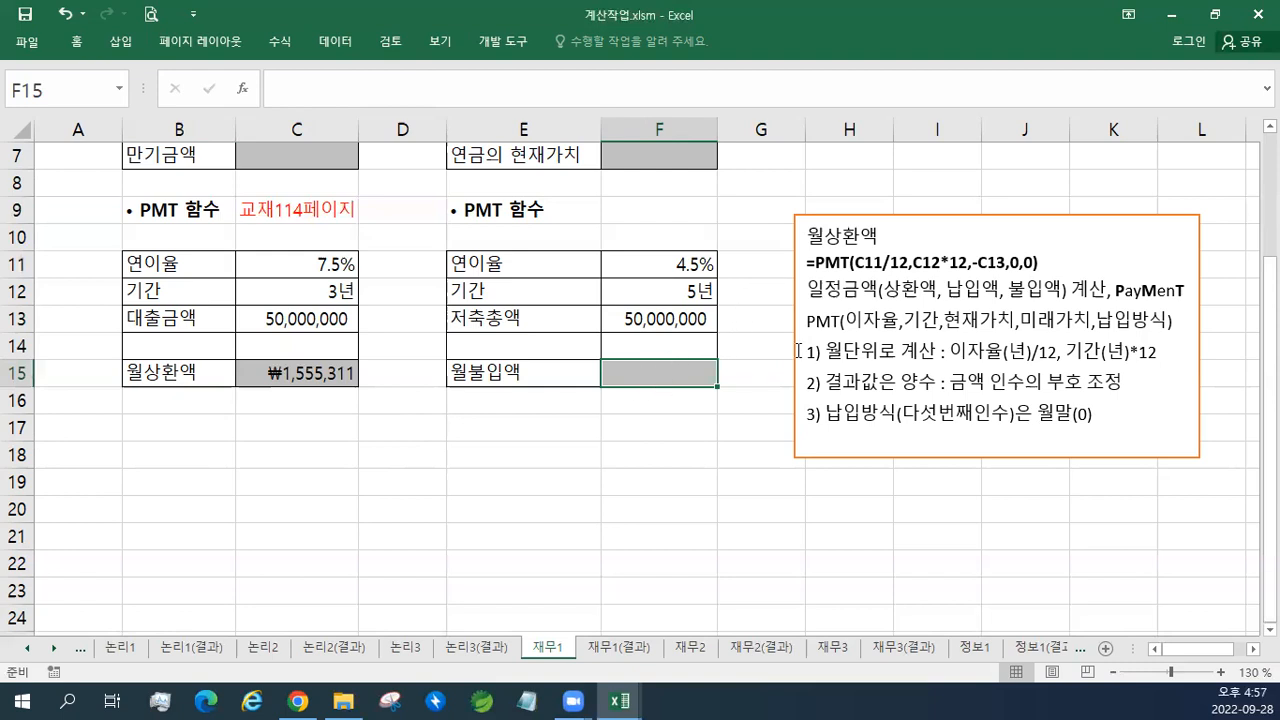
text(=)
text(ㅔㅔ)
key(BackSpace)
key(BackSpace)
text(P)
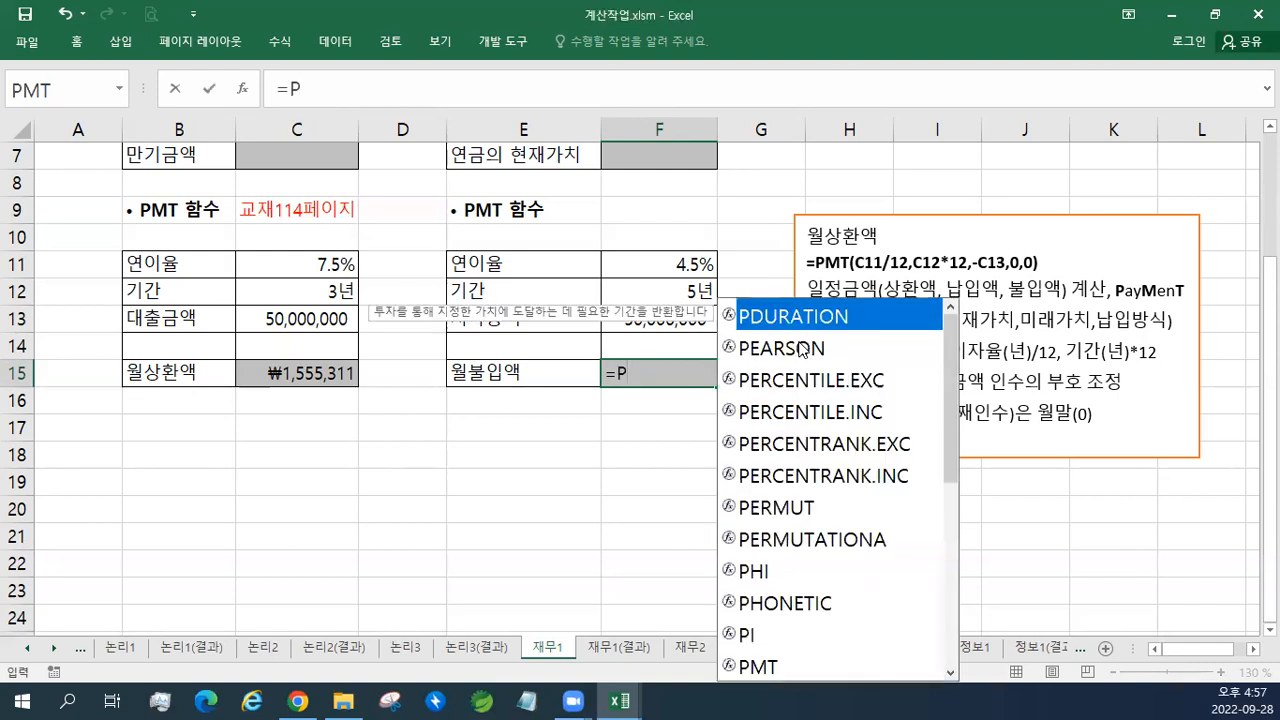
text(MT()
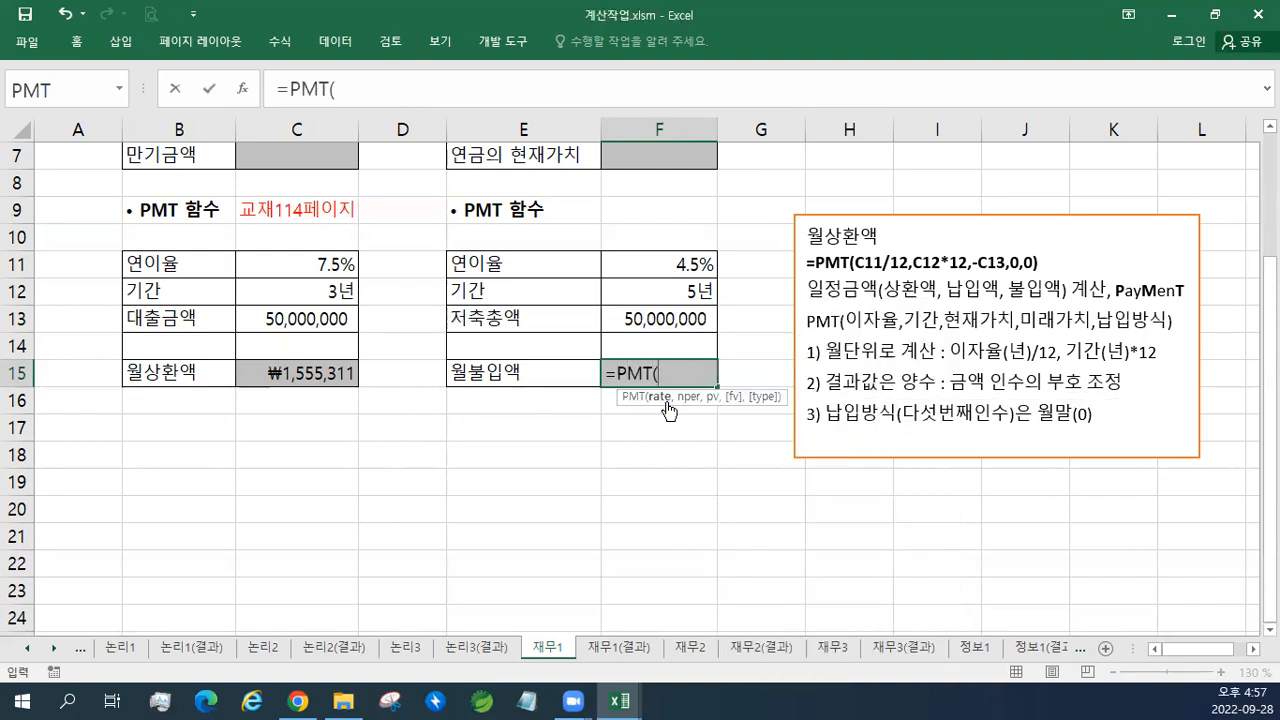
click(668, 268)
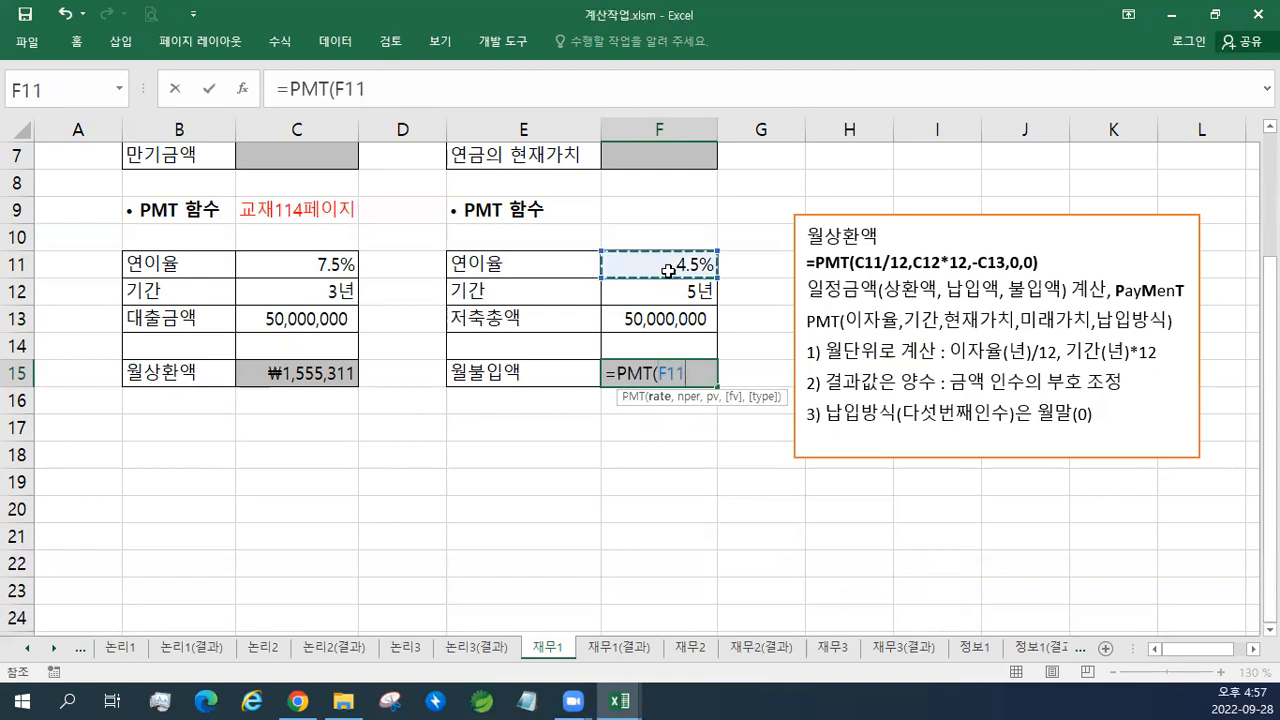
text(/12)
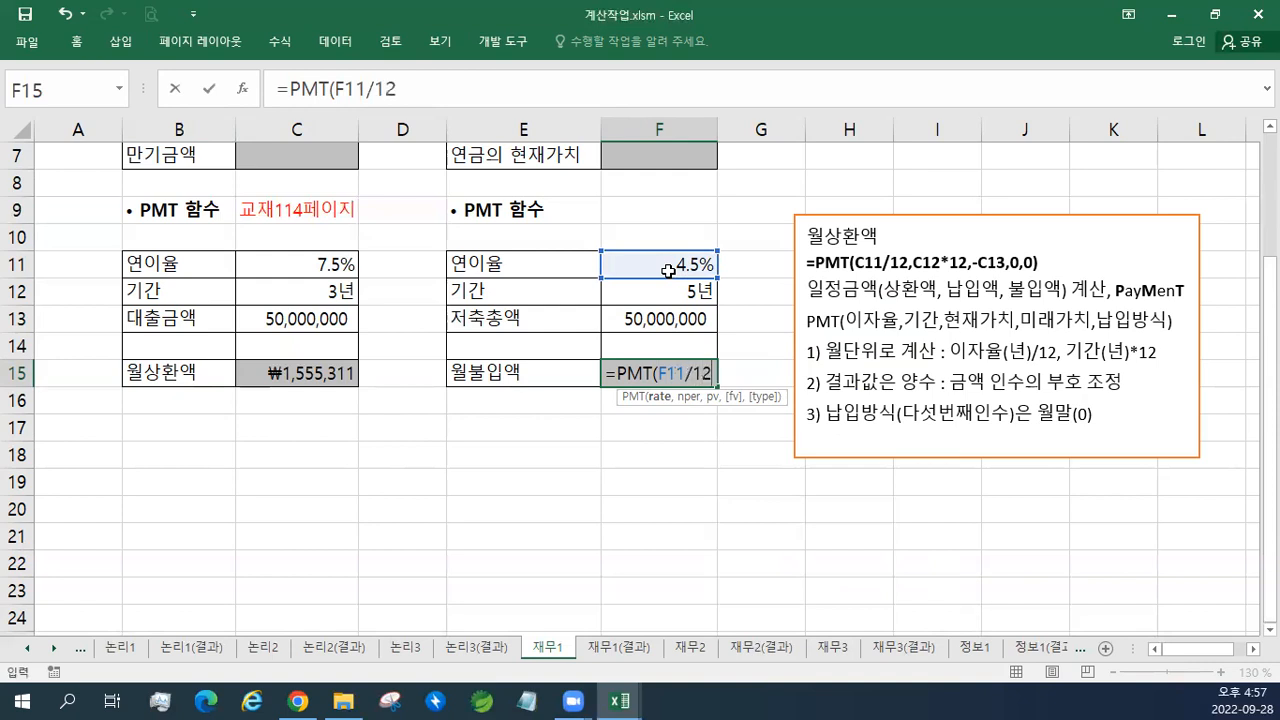
text(,)
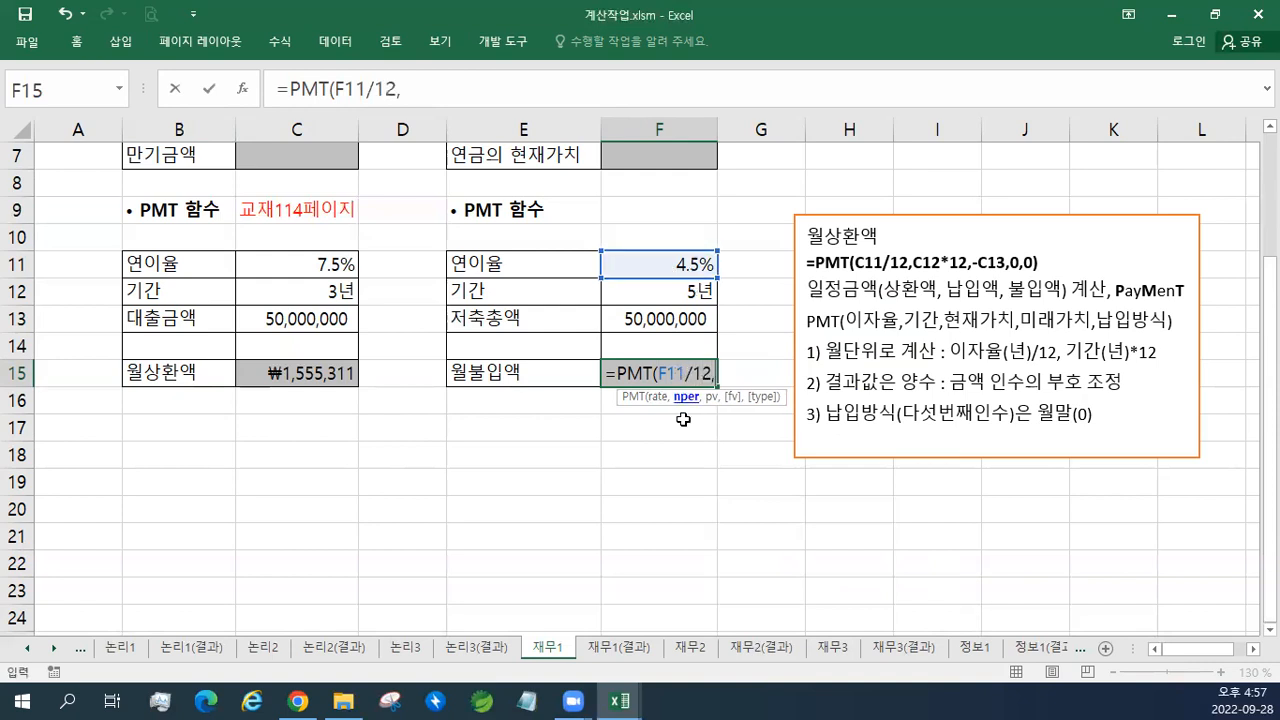
Step: Set the nper argument of the F15 formula to F12*12 and the pv argument to 0
click(657, 285)
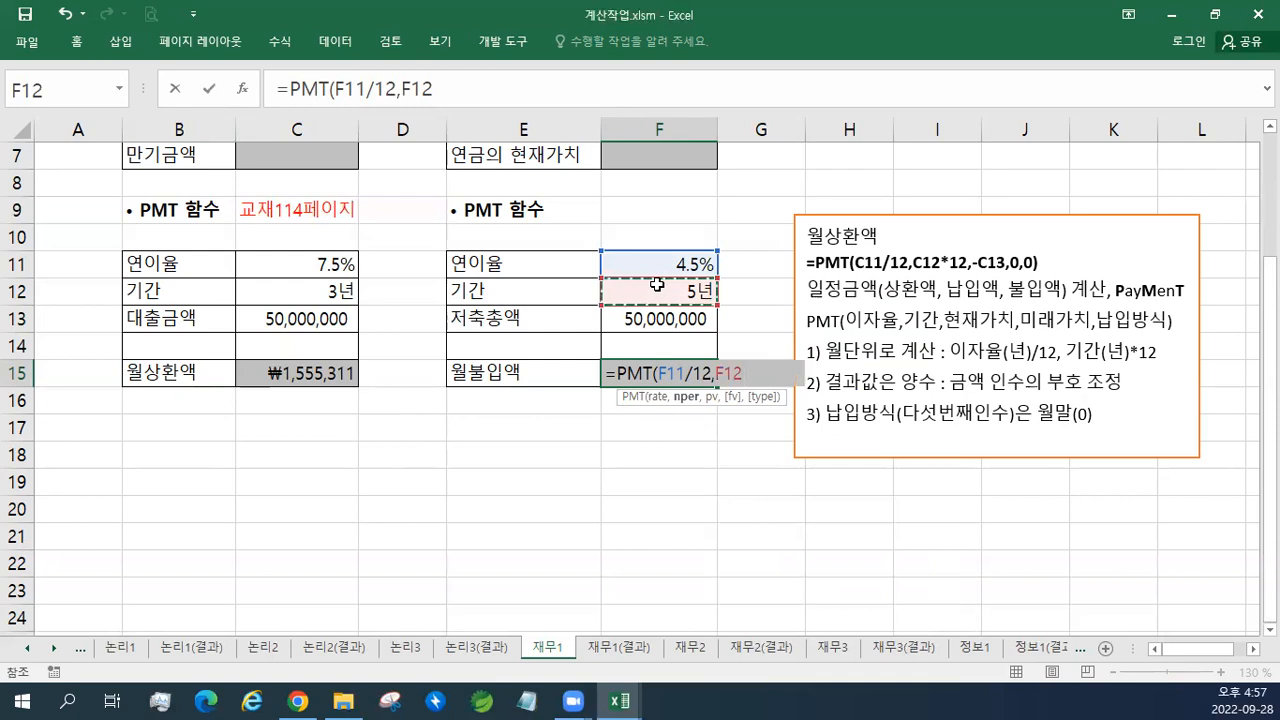
text(*12)
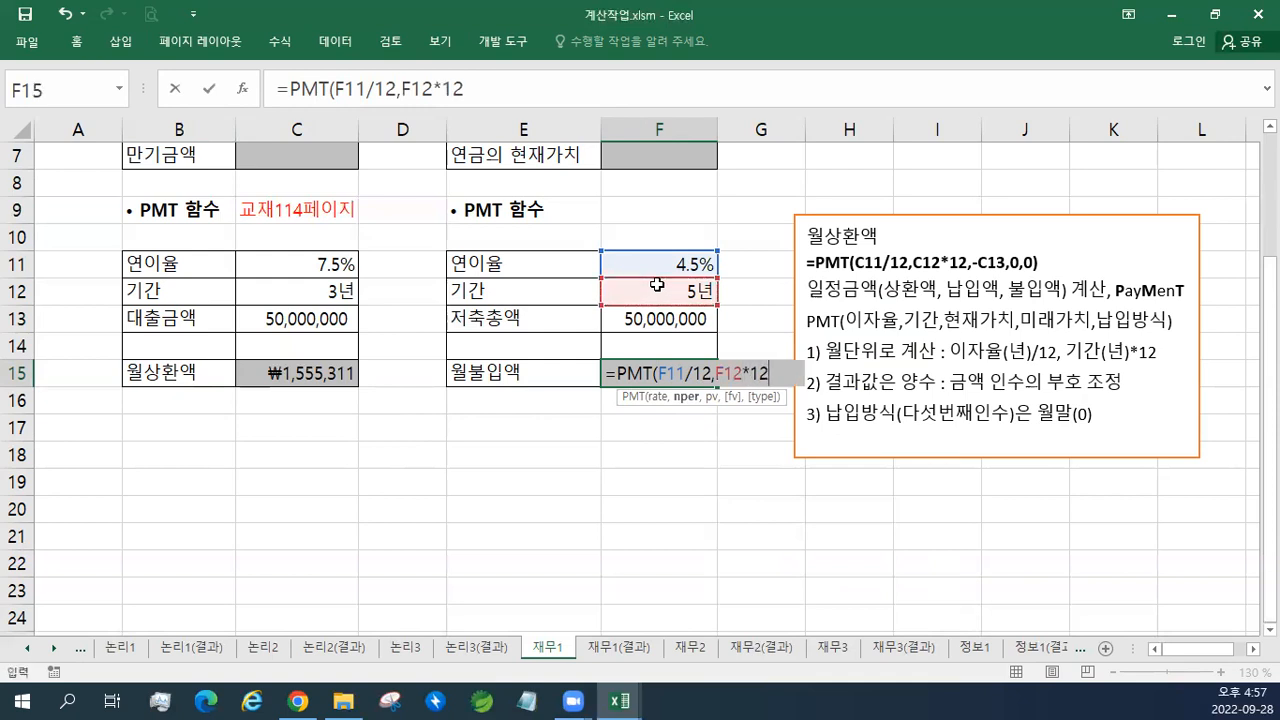
text(,)
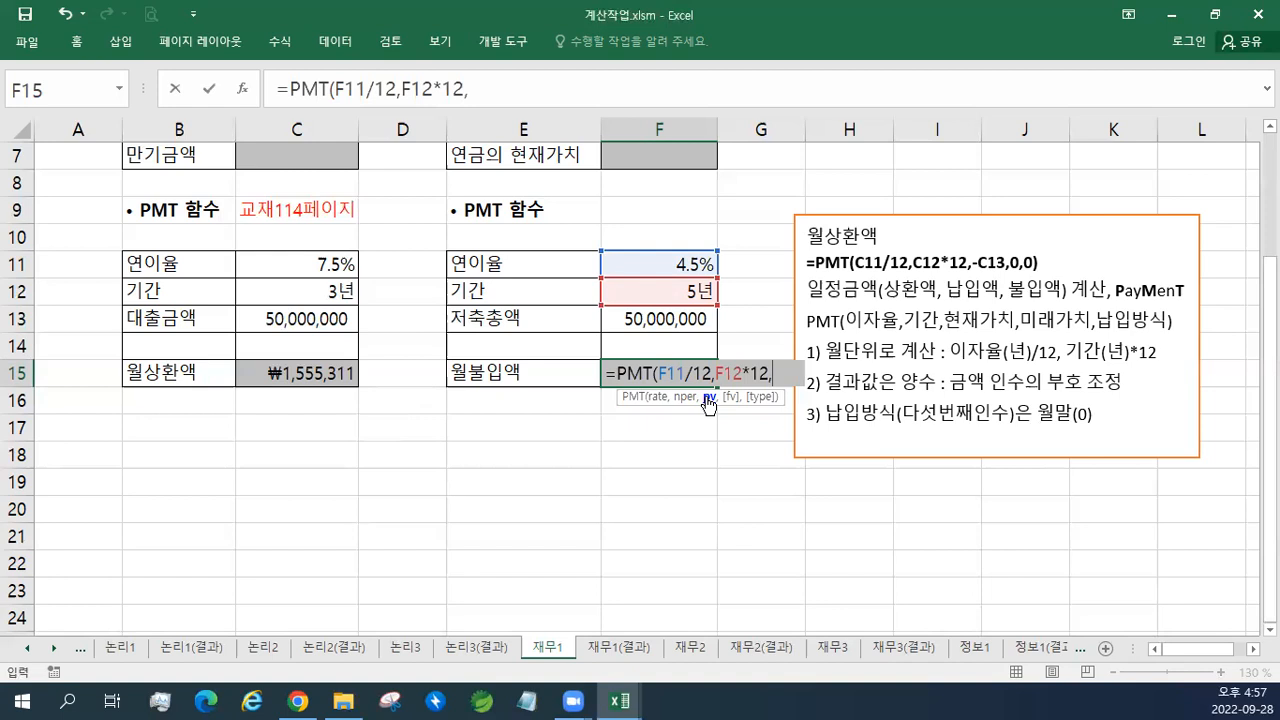
text(0)
text(,)
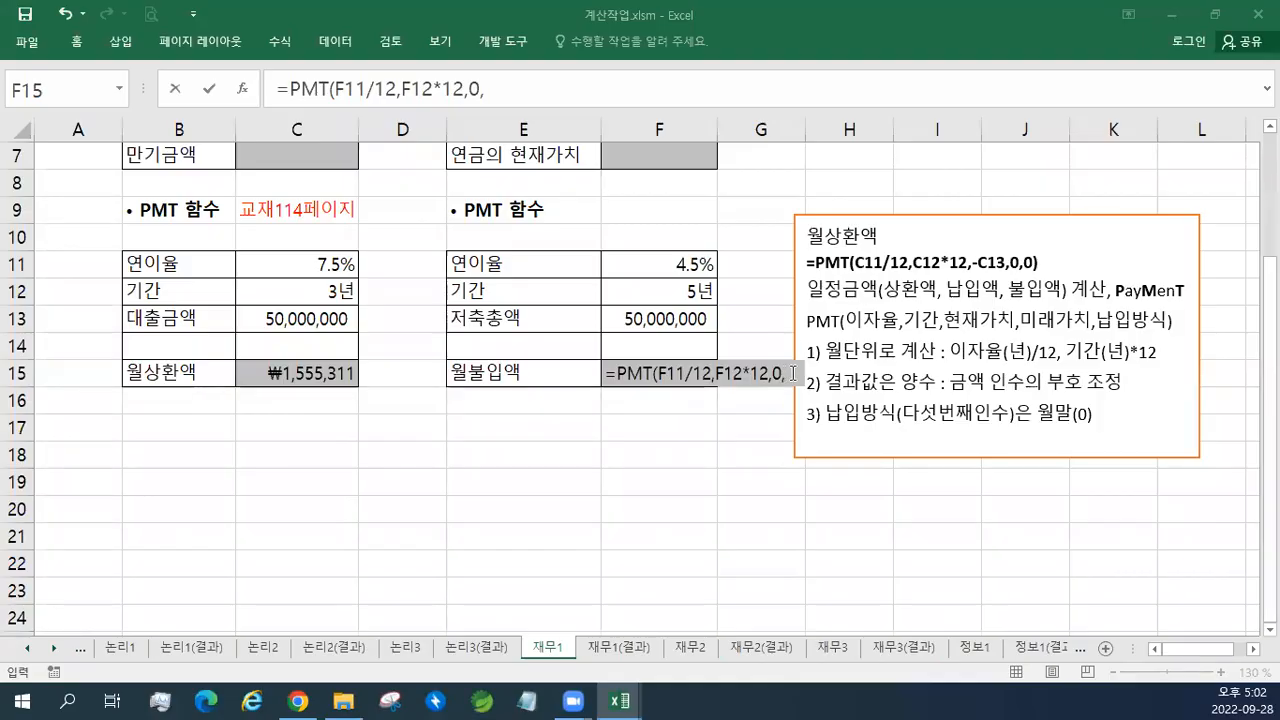
Step: Set the fv argument of the F15 formula to the 저축총액 cell F13
click(676, 315)
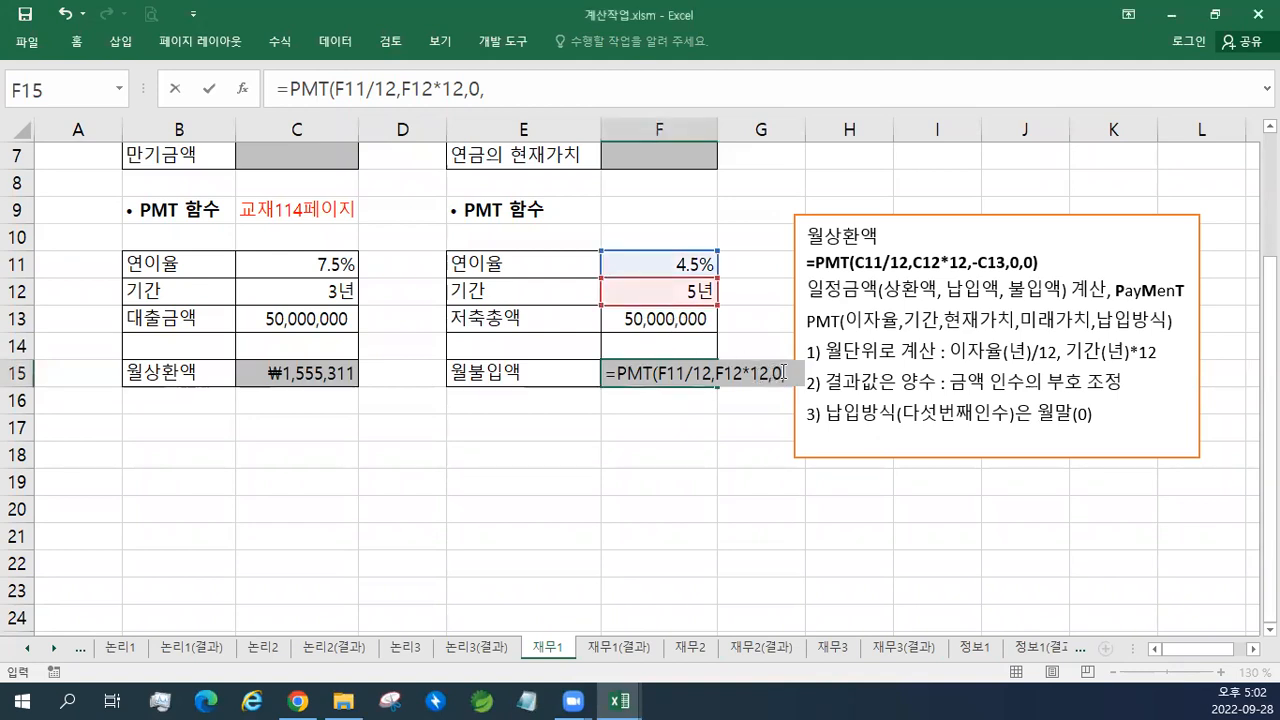
click(752, 373)
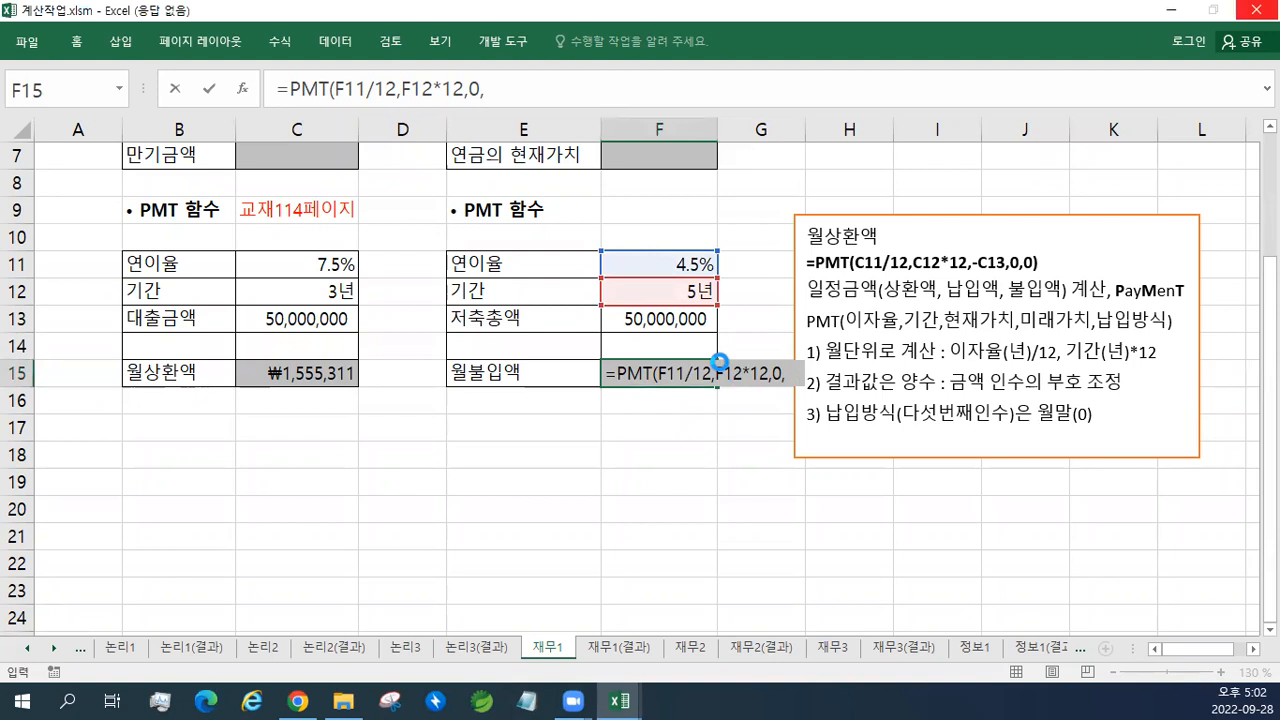
click(798, 375)
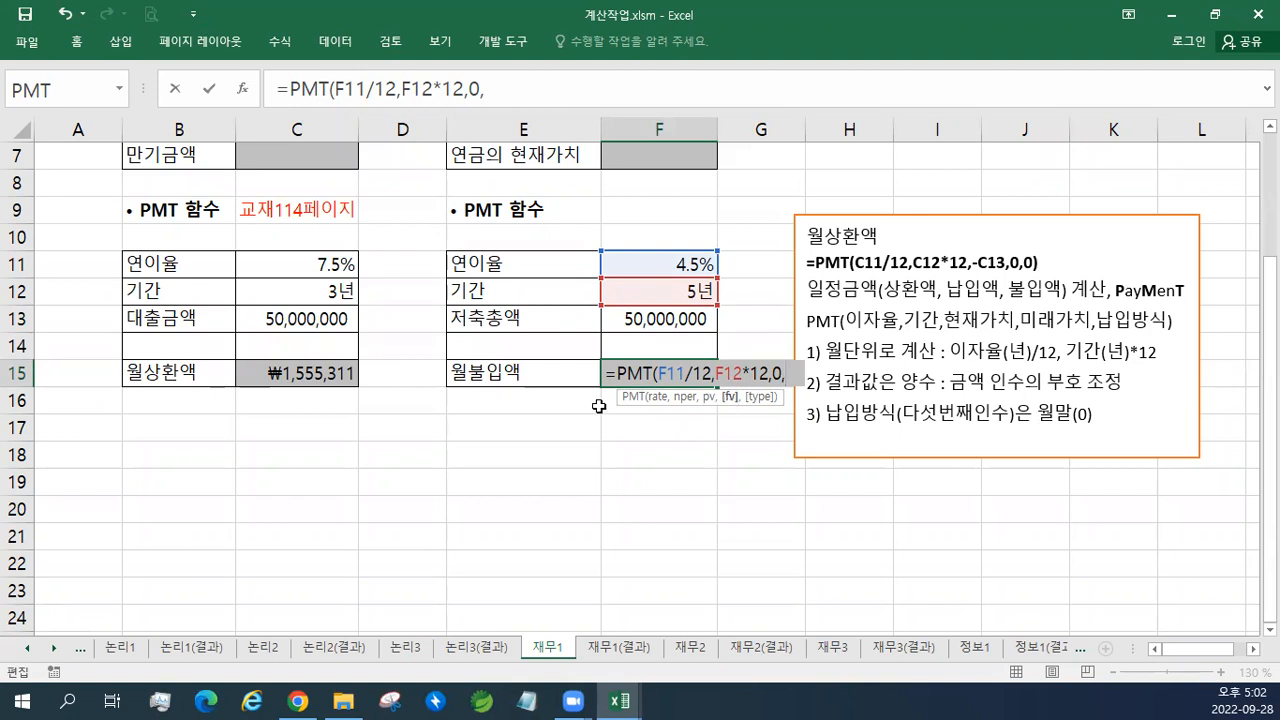
click(617, 322)
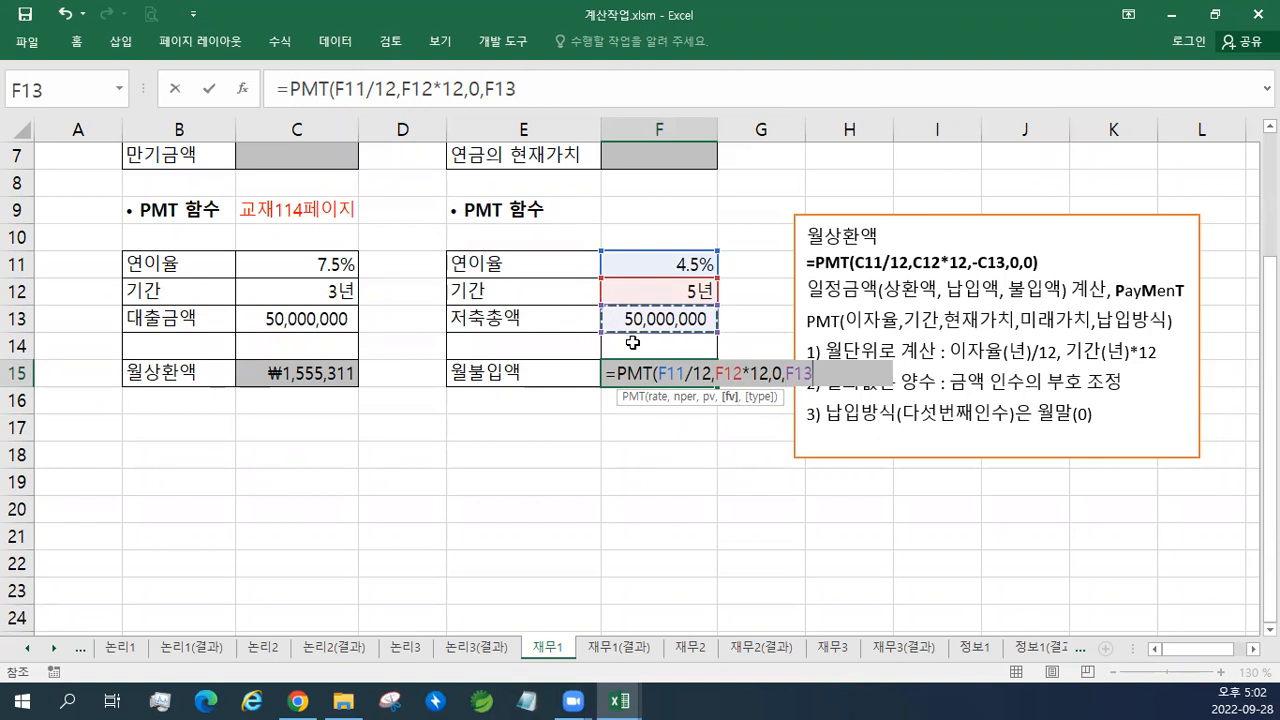
text(,)
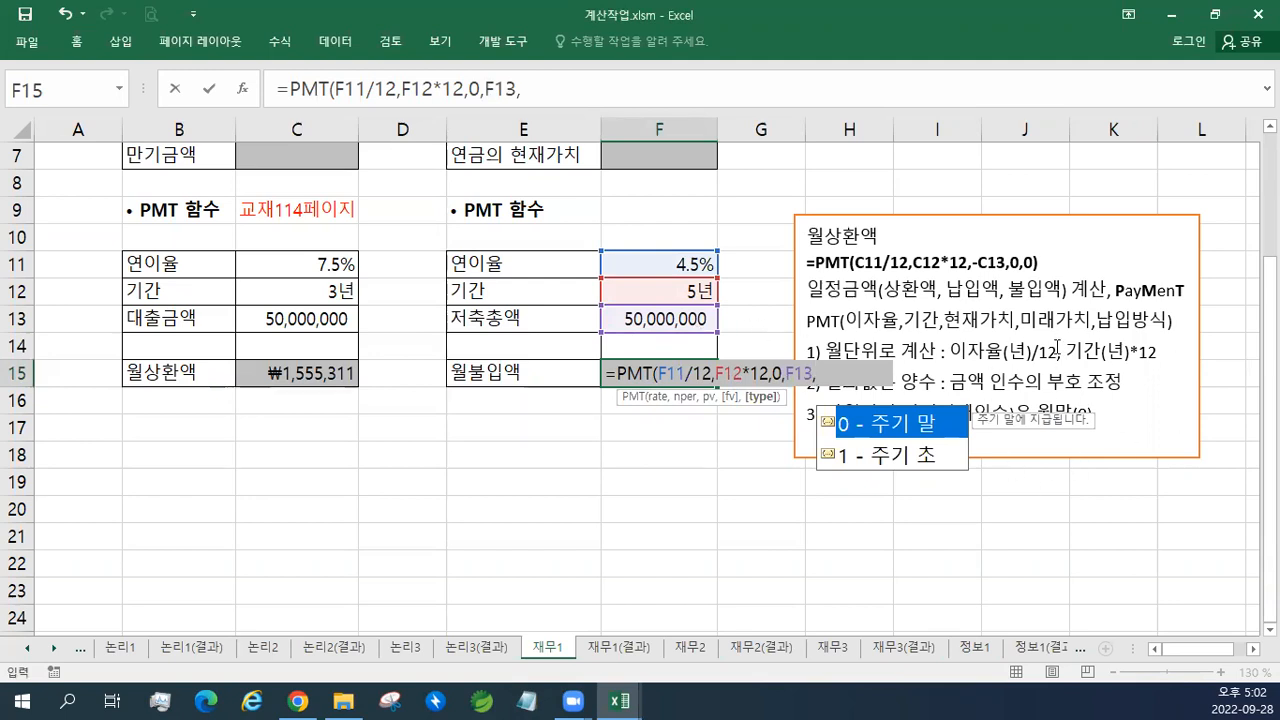
Step: Finish the F15 formula with 0 as the type argument and enter it
text(0))
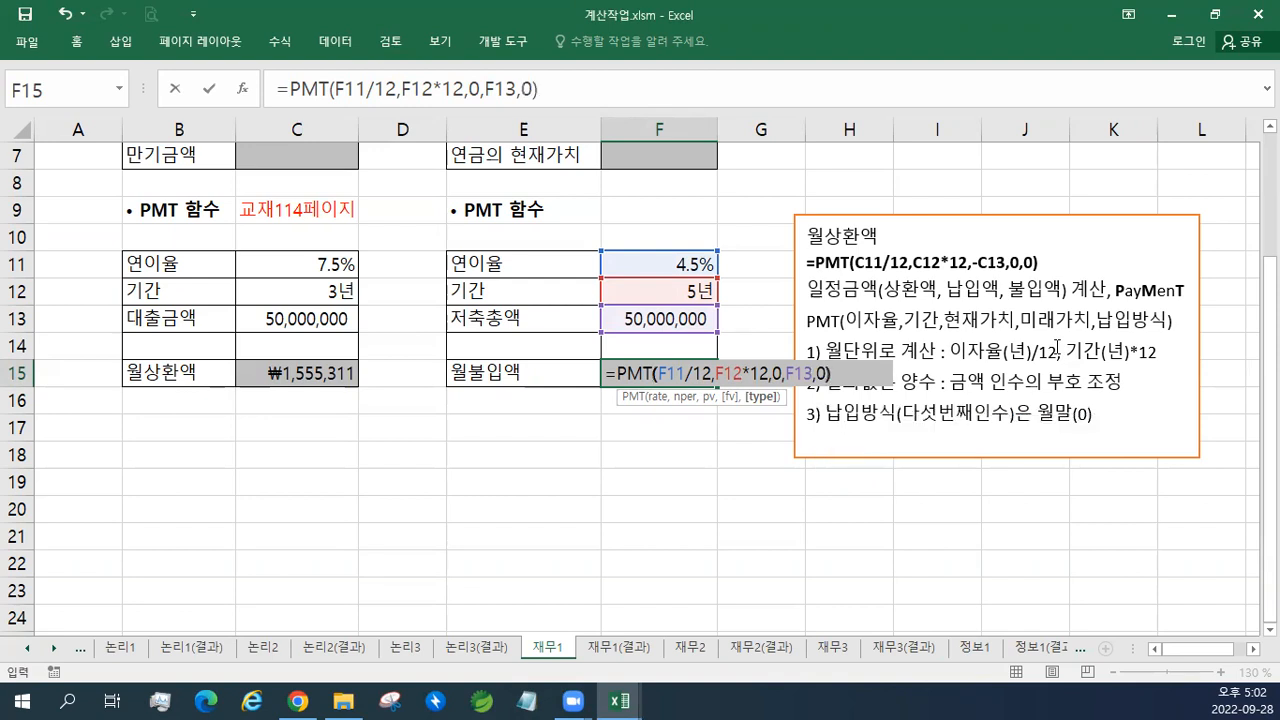
key(Return)
key(Up)
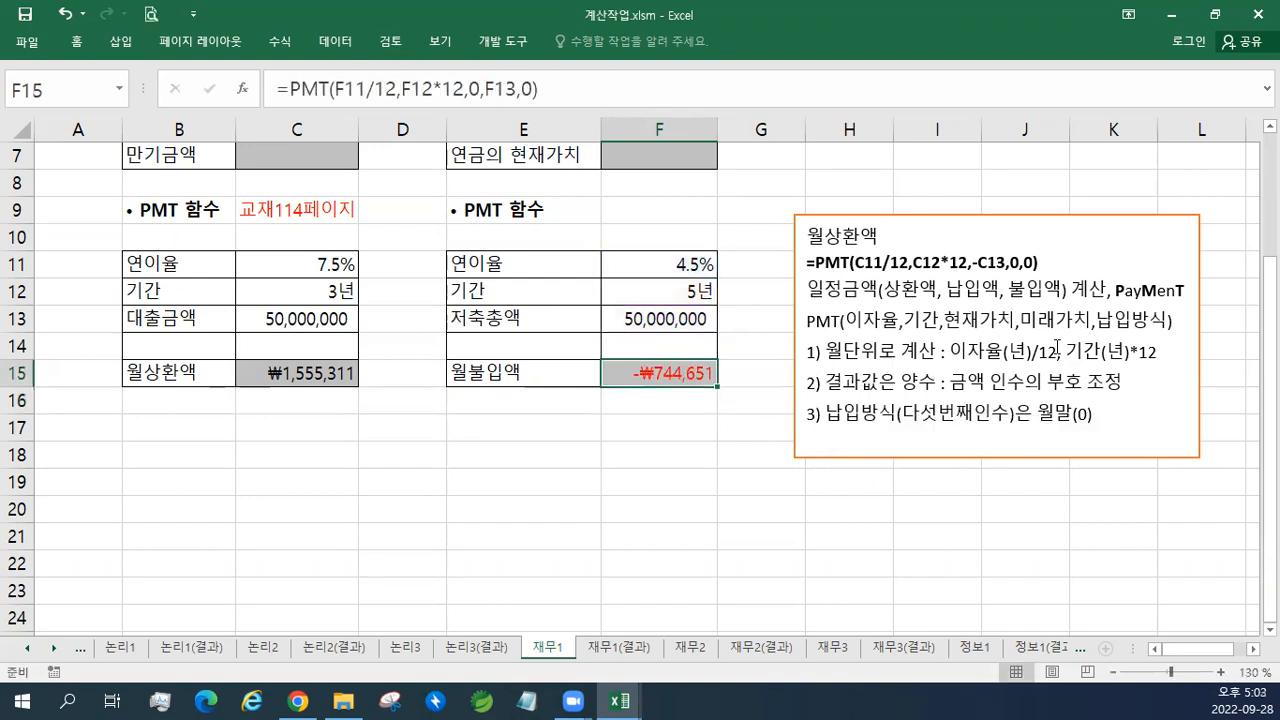
Step: Edit the F15 formula so that its fv argument is -F13
double_click(672, 372)
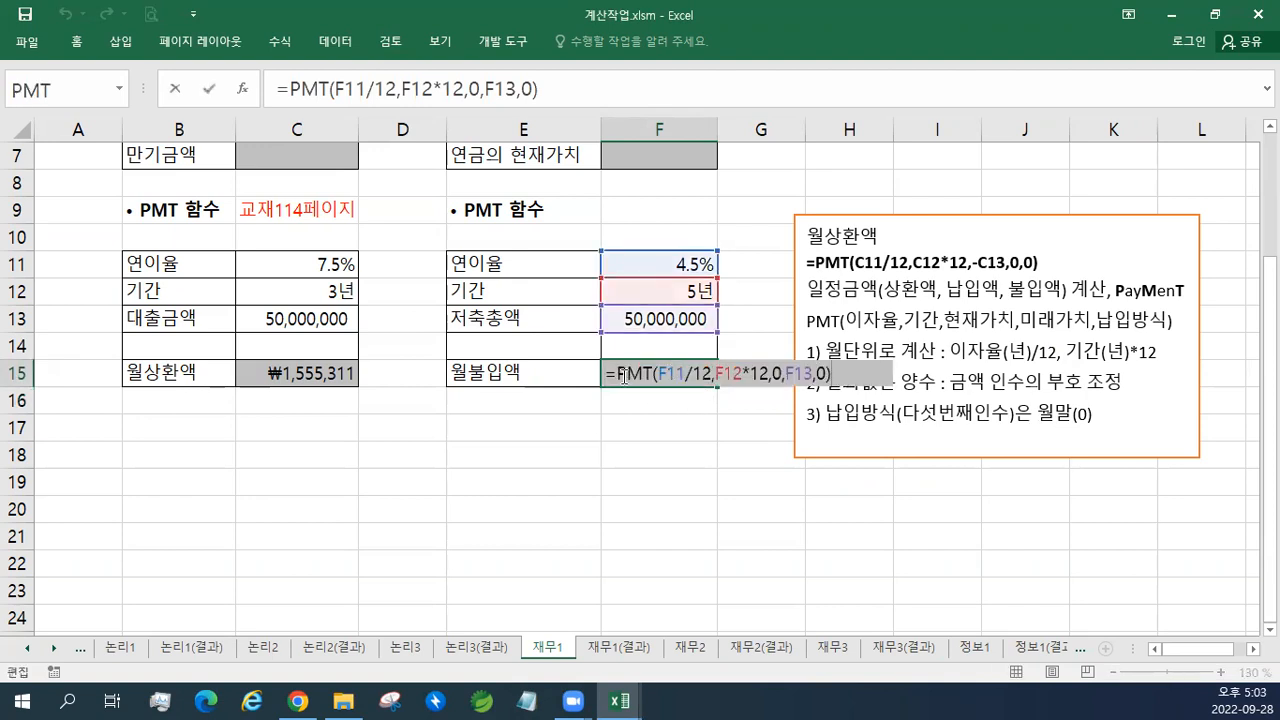
click(785, 373)
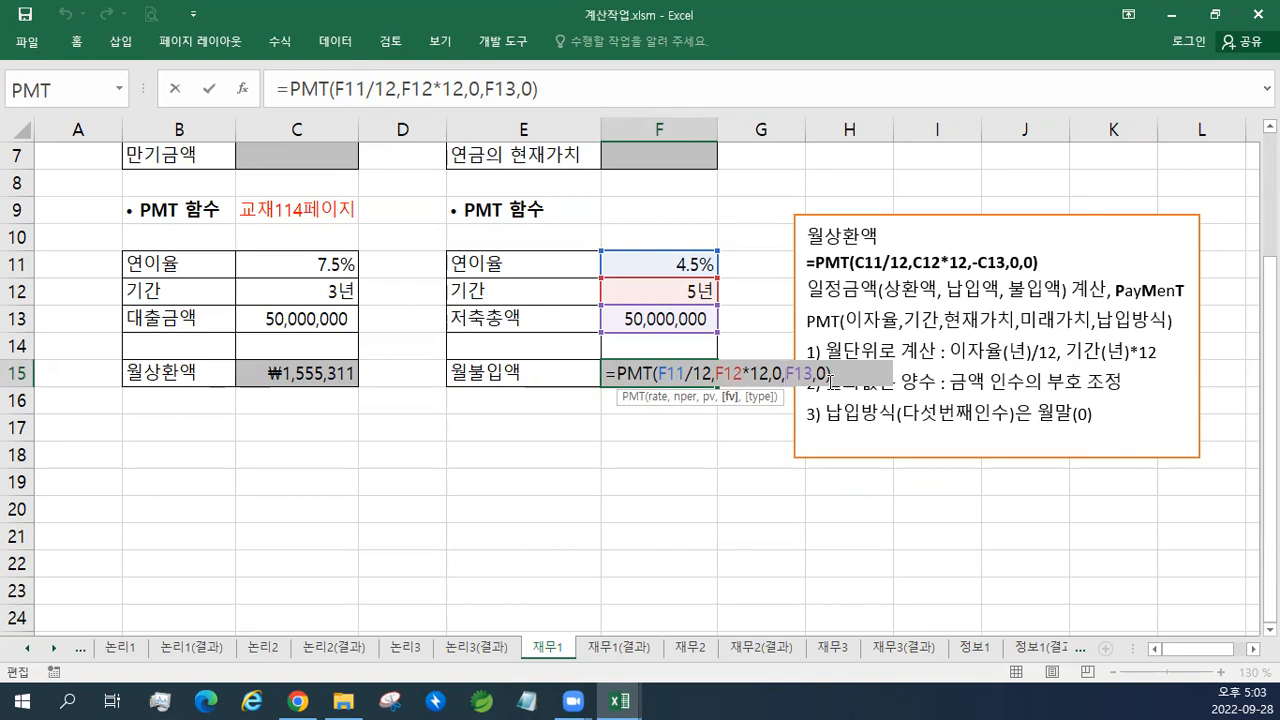
text(-)
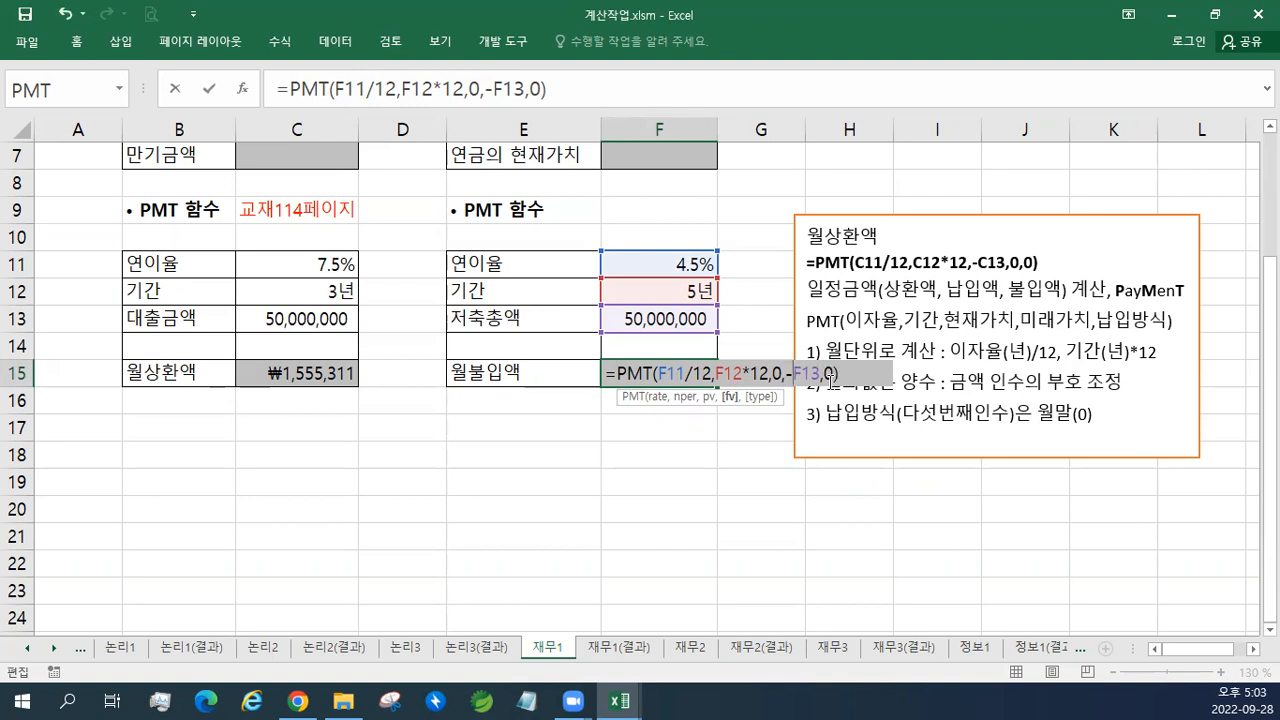
key(Return)
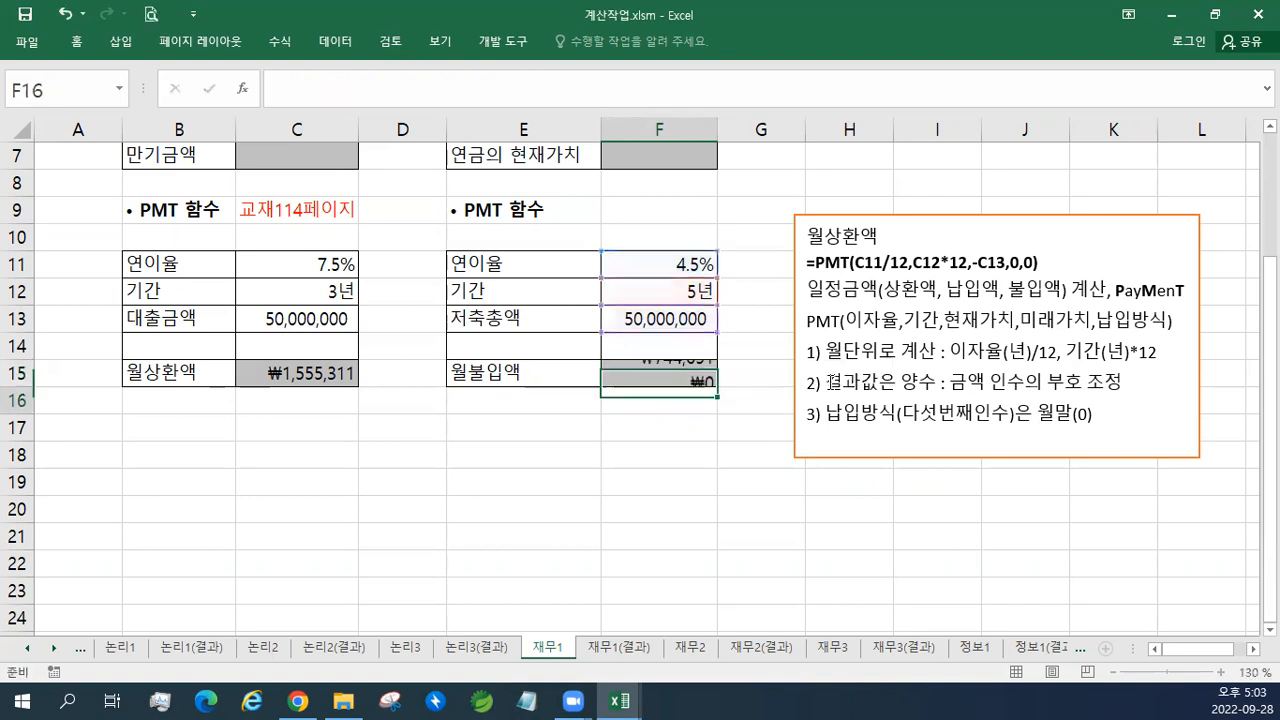
key(Up)
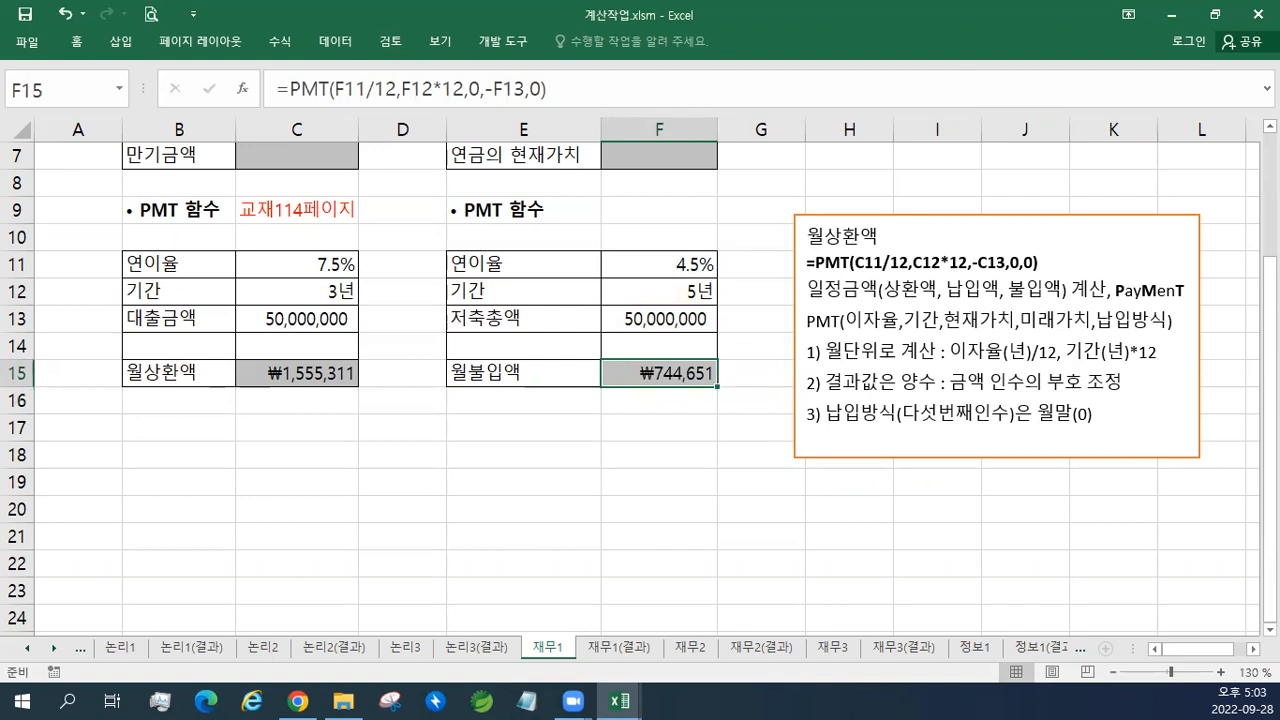
Step: Add the 월불입액 heading and its formula =PMT(F11/12,F12*12,0,-F13,0) above the 월상환액 entry in the note
click(1042, 264)
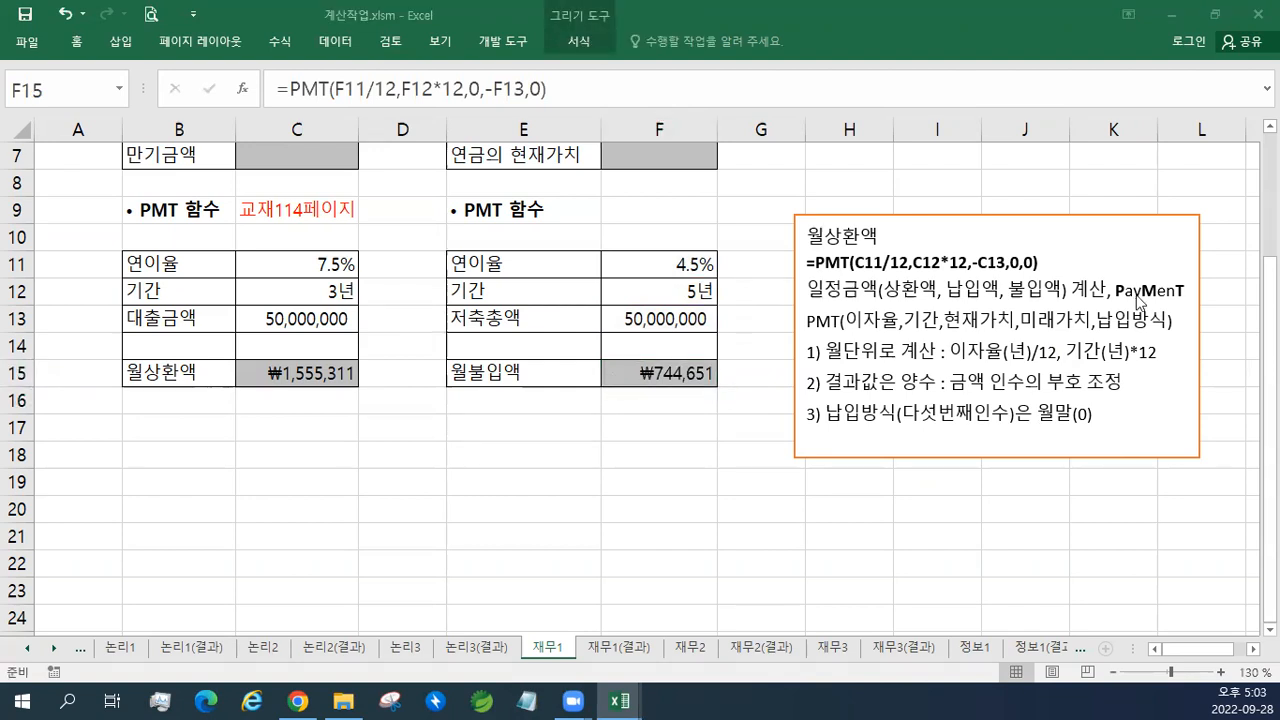
click(810, 237)
key(Return)
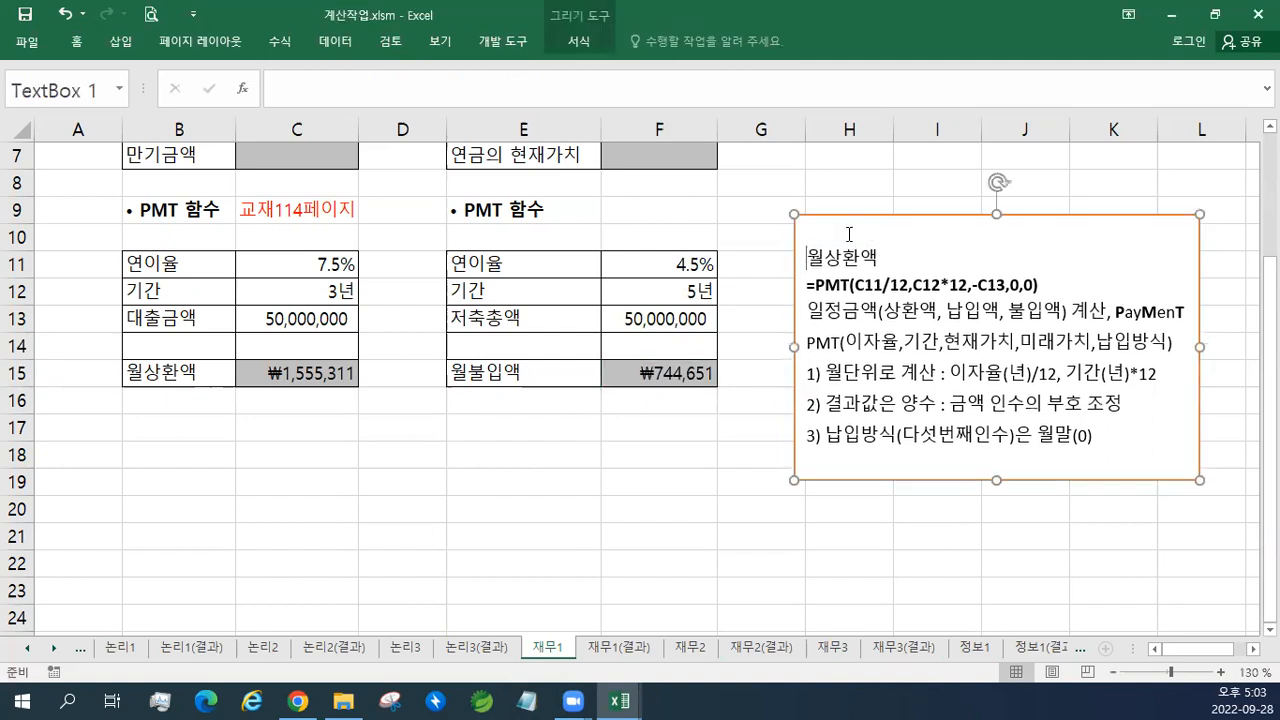
key(Up)
key(ctrl+v)
Step: Enlarge both PMT formula lines in the note to 16 pt
drag(806, 337, 1038, 338)
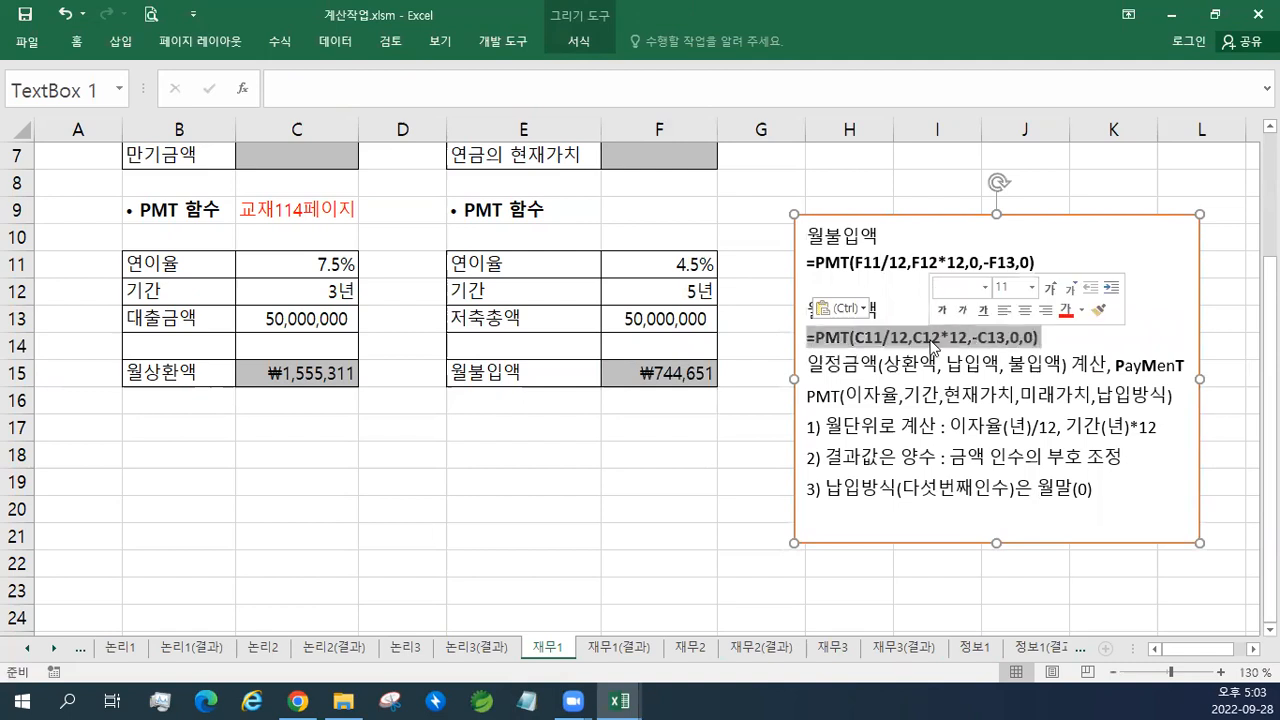
click(1049, 287)
click(1049, 287)
click(1051, 292)
triple_click(922, 262)
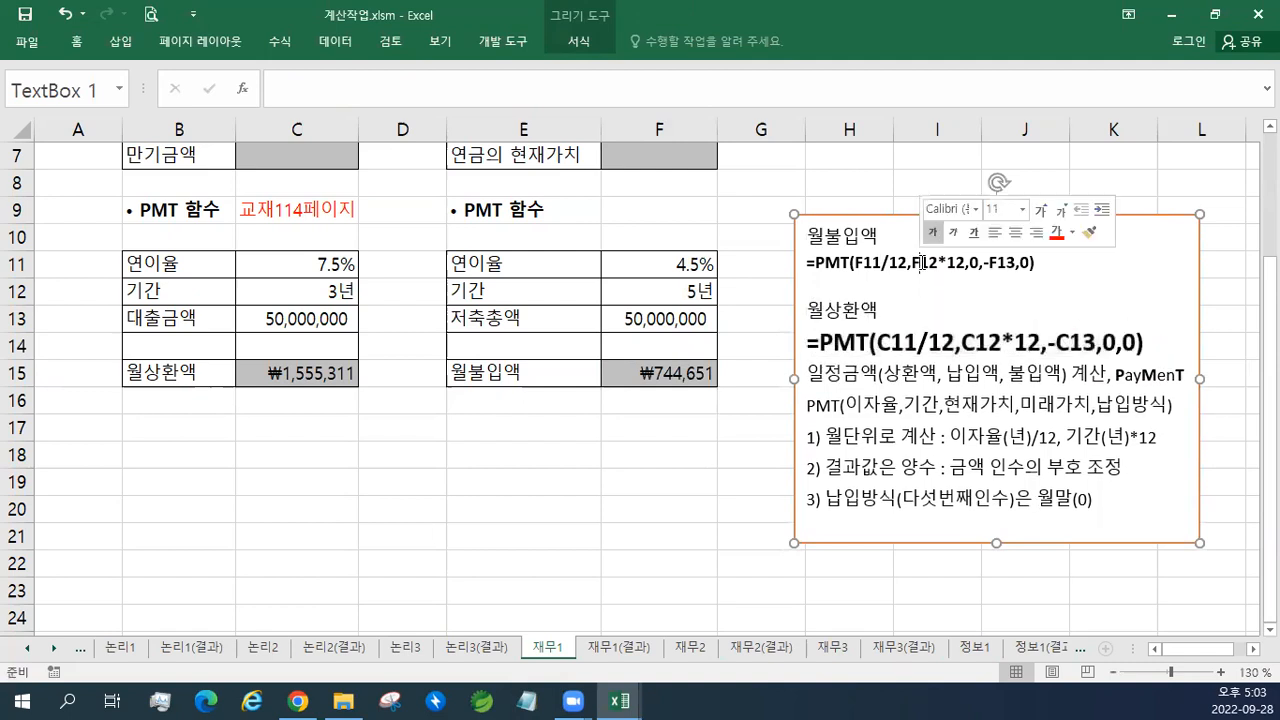
click(1040, 216)
click(1040, 216)
click(1040, 216)
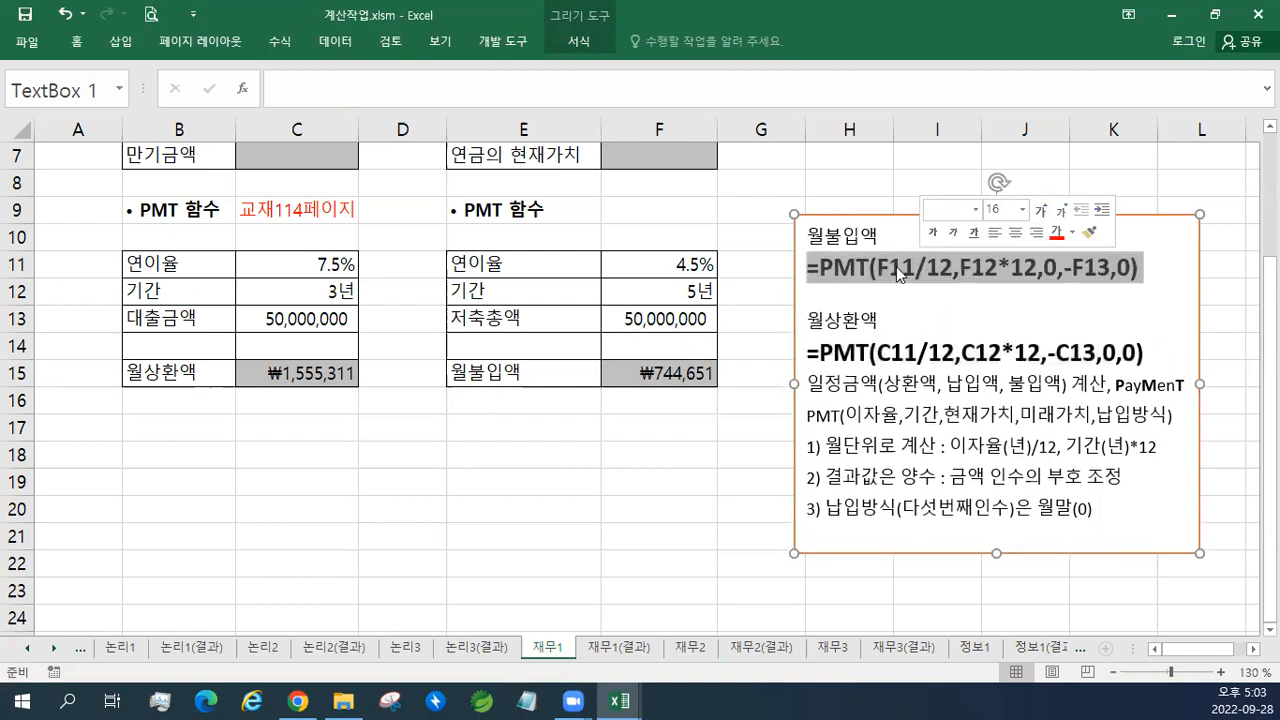
click(798, 268)
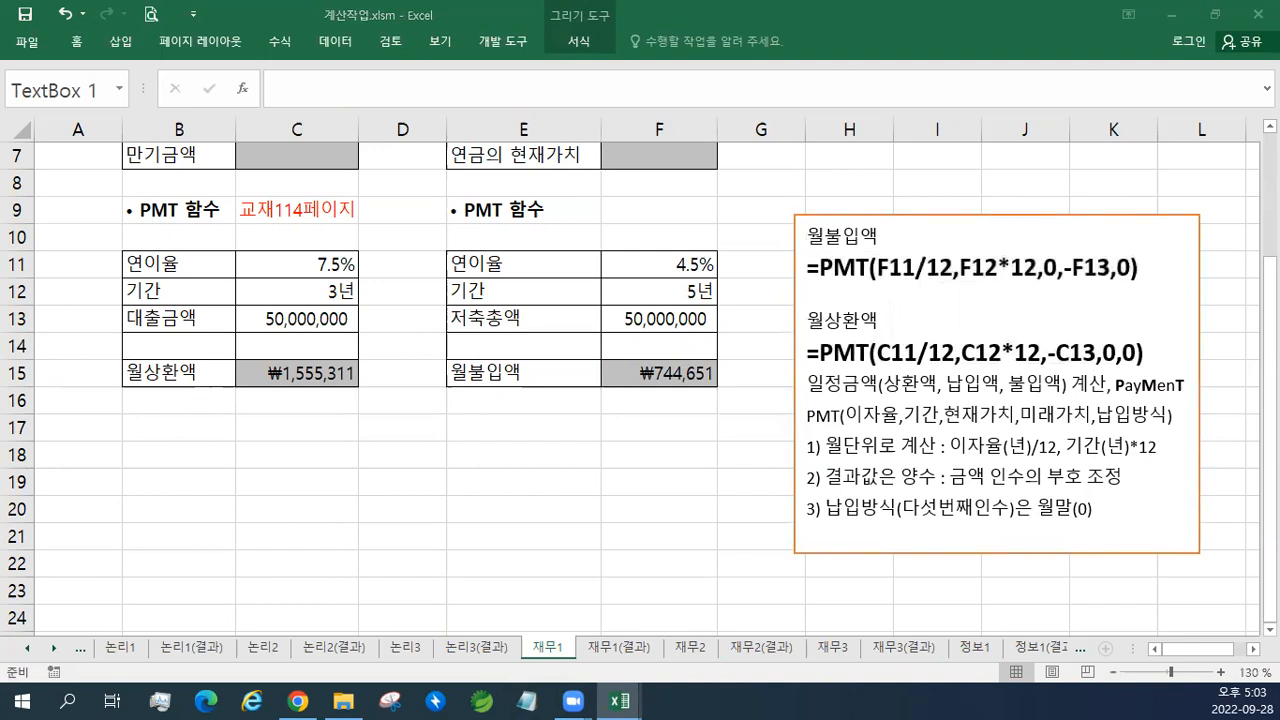
Step: Move the note up beside the FV and PV tables and insert two blank lines above its 월불입액 heading
click(940, 437)
scroll(940, 437, up, 2)
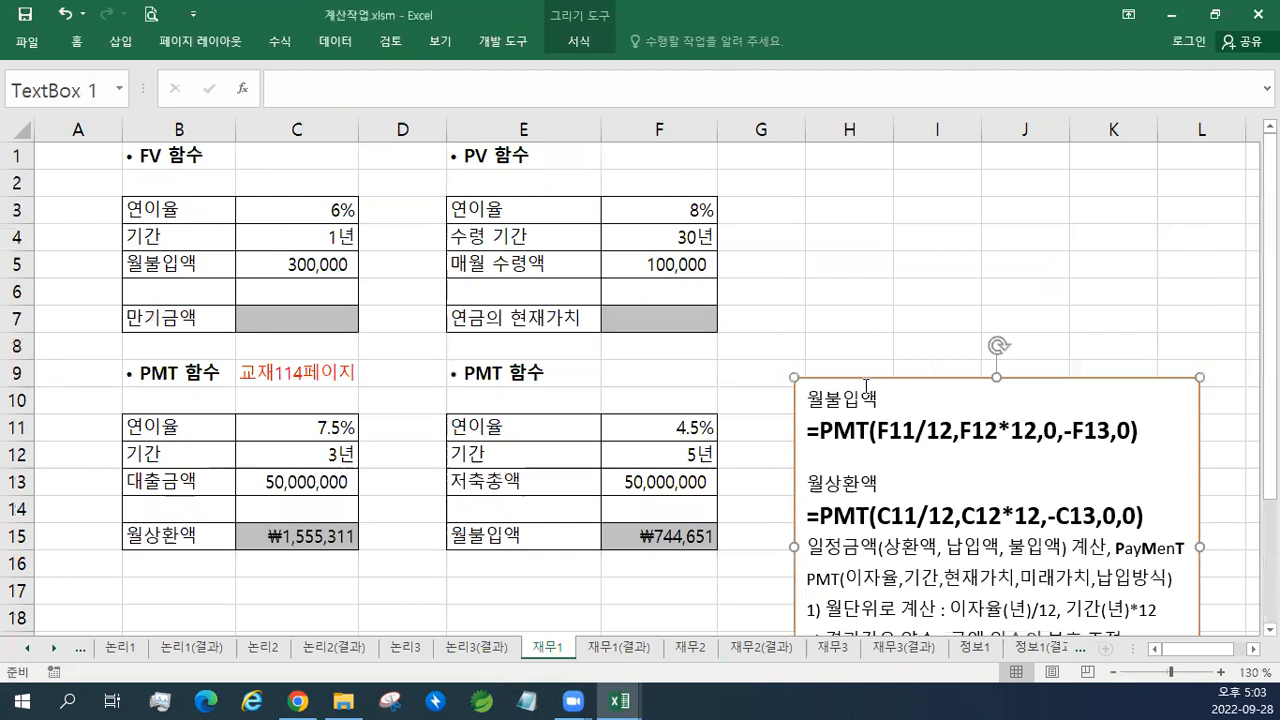
drag(865, 378, 749, 174)
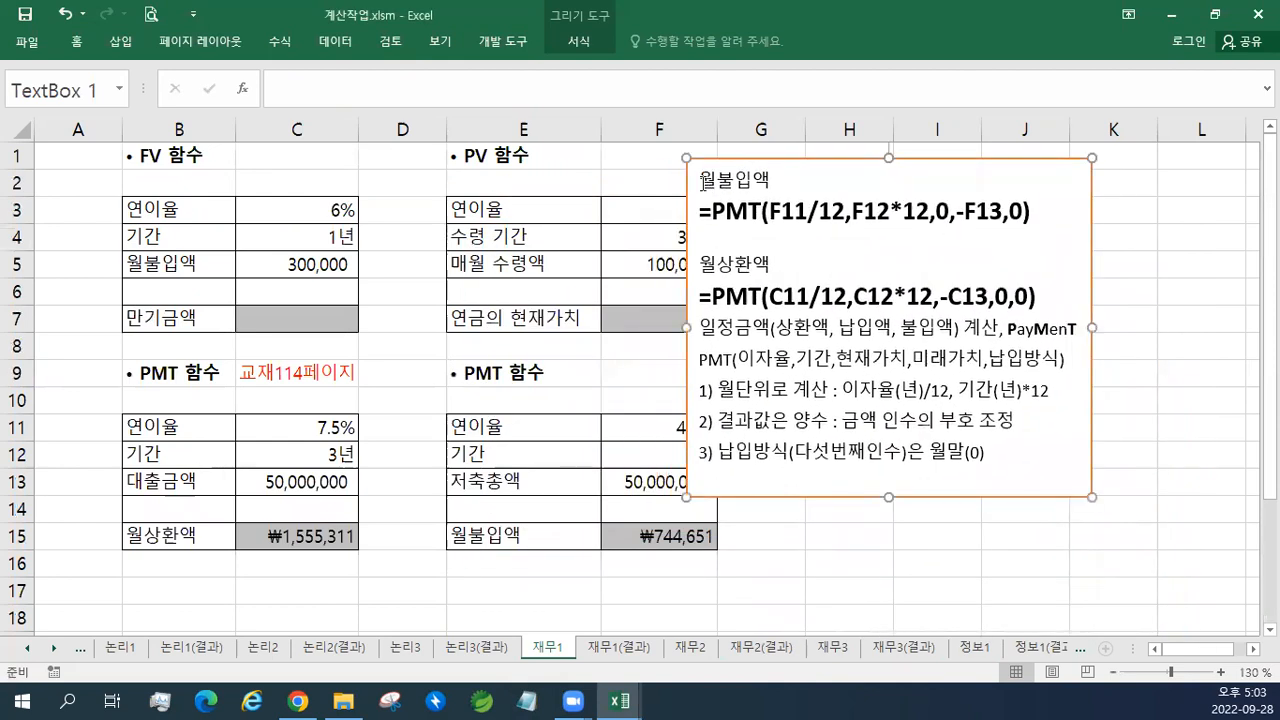
key(Return)
key(Return)
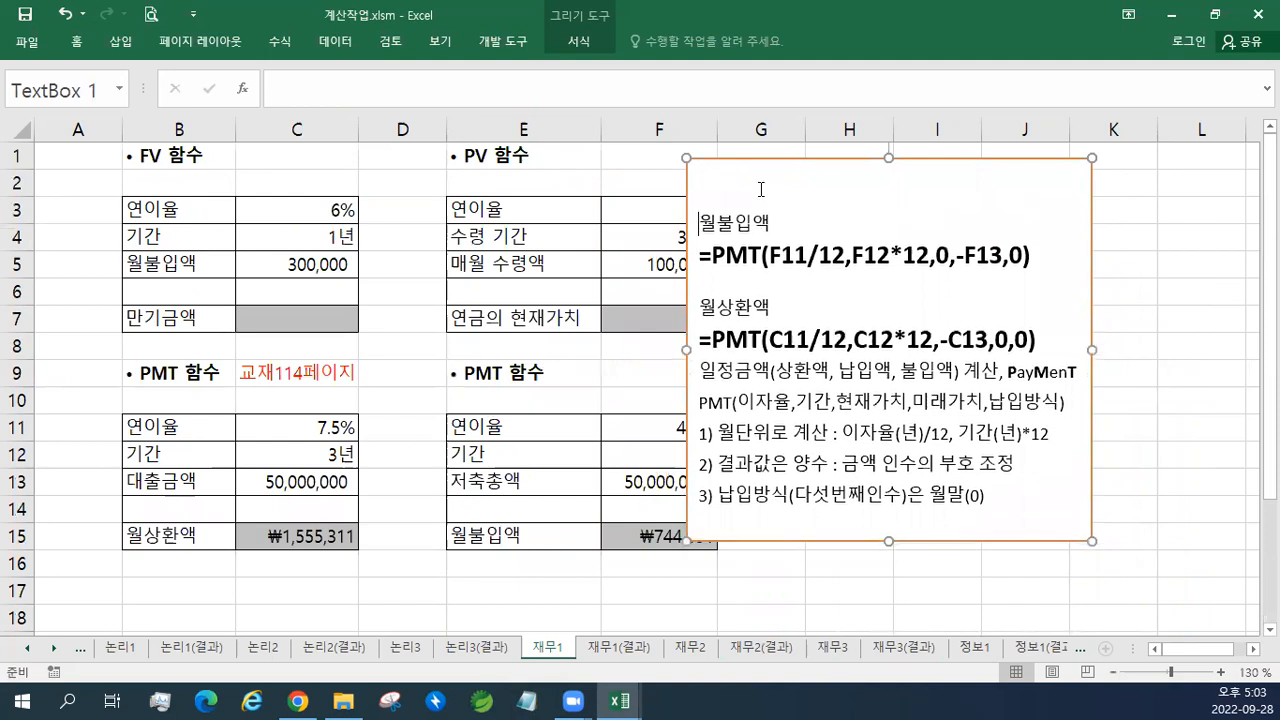
click(742, 178)
Step: Review the FV table's 월불입액, 기간 and 연이율 inputs and its 만기금액 cell C7
click(248, 269)
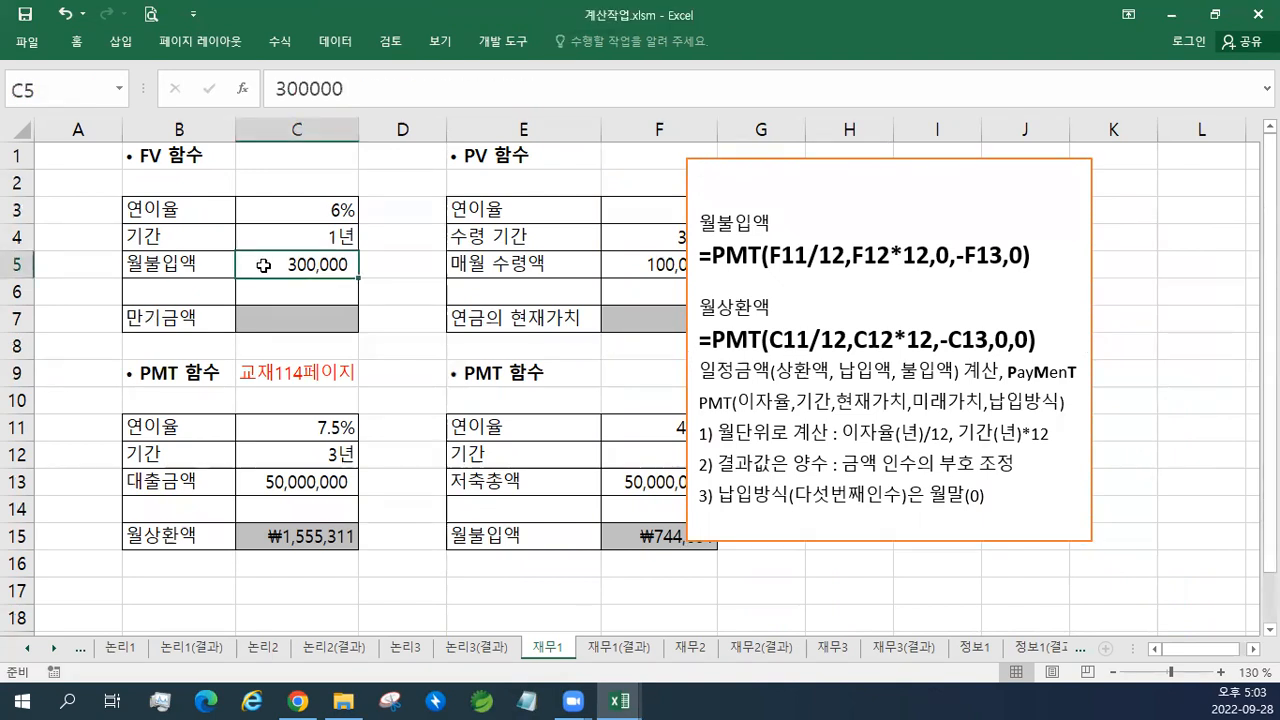
click(268, 238)
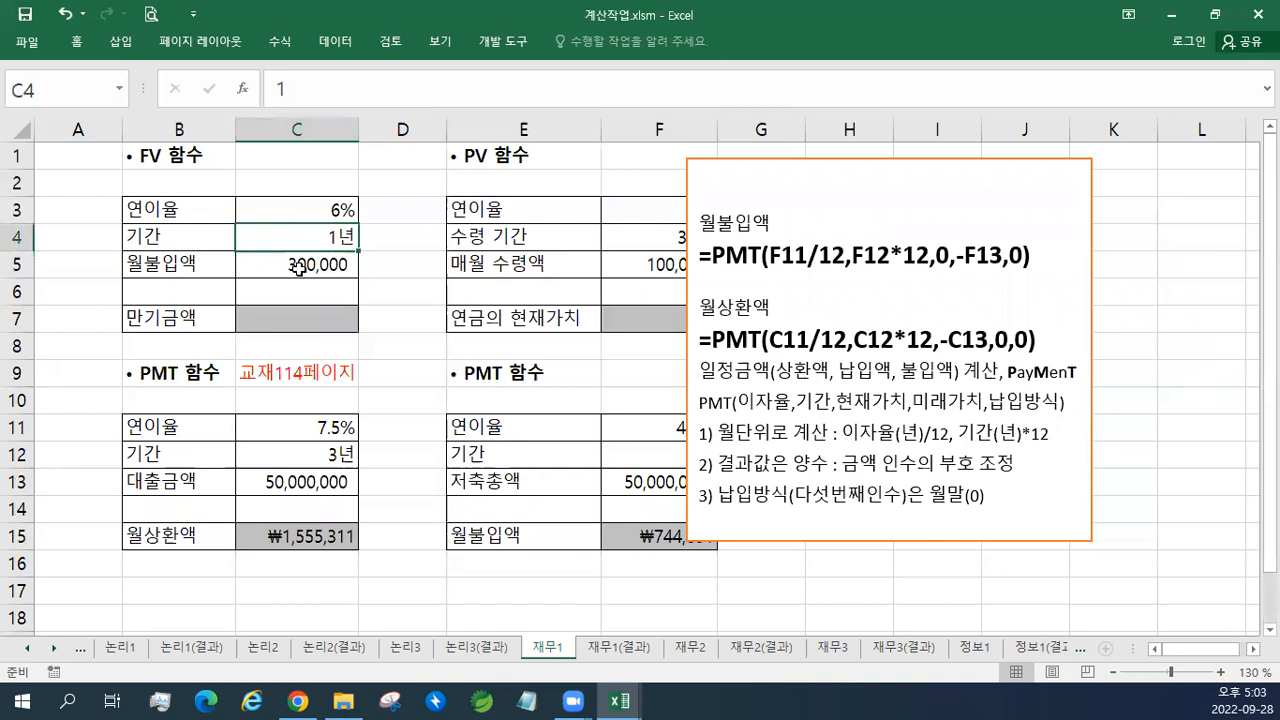
click(300, 215)
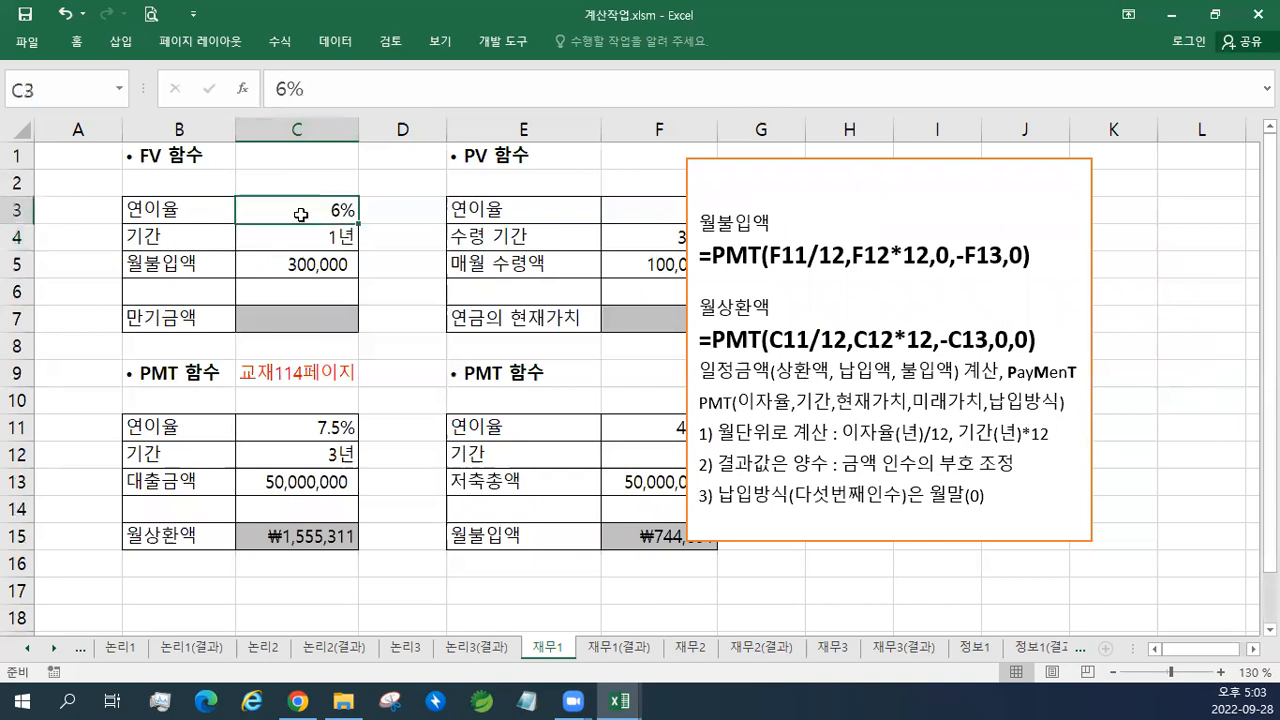
drag(290, 218, 291, 264)
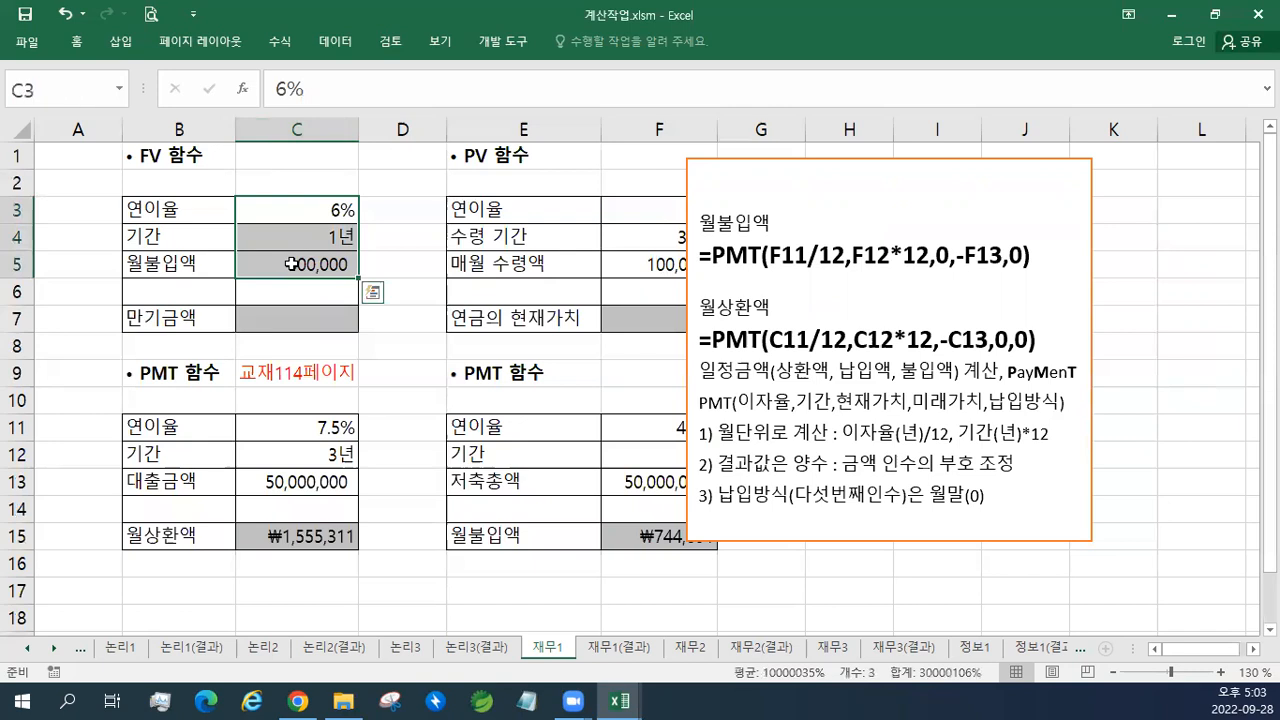
click(279, 318)
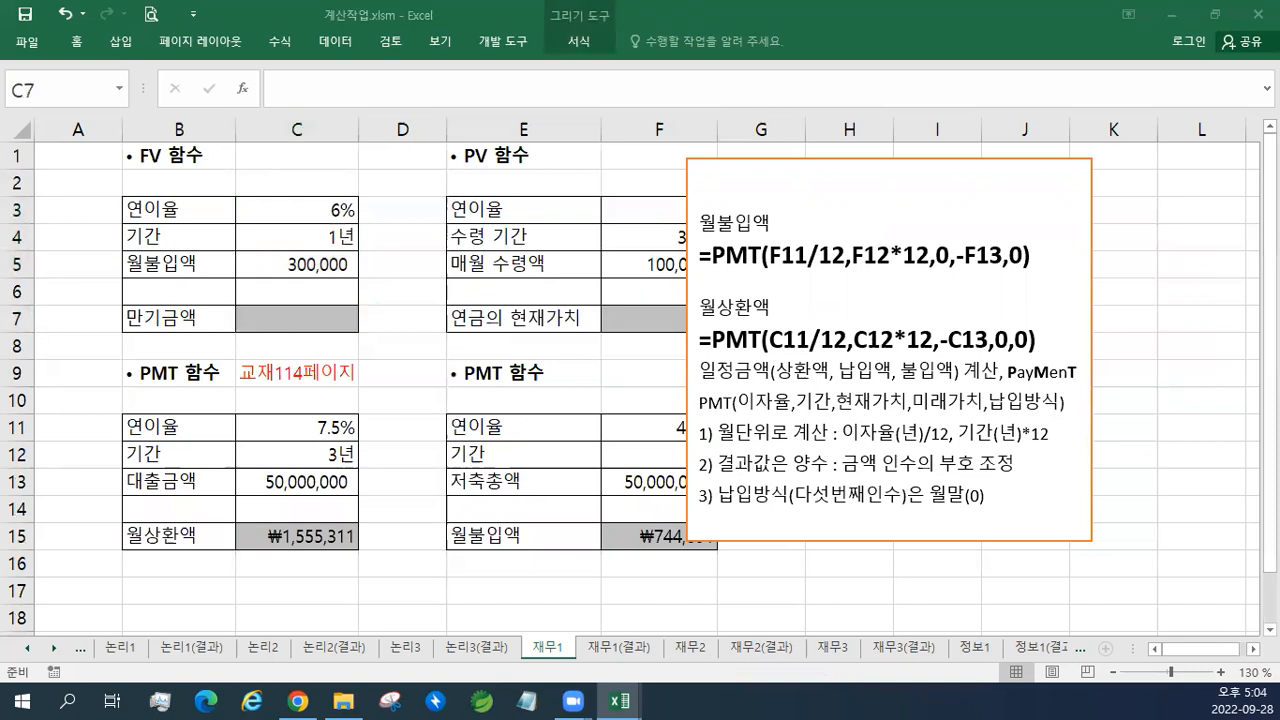
Step: Add the 만기금액 explanation with =FV(C3/12,C4*12,-C5,0,0) at the start of the note and enlarge that formula to match the PMT lines
click(721, 176)
text(만기금액 =FV(C3/12,C4*12,-C5,0,0) 미래가치(Future Value) 계산 FV(이자율,기간,일정금액,현재가치,납입방식))
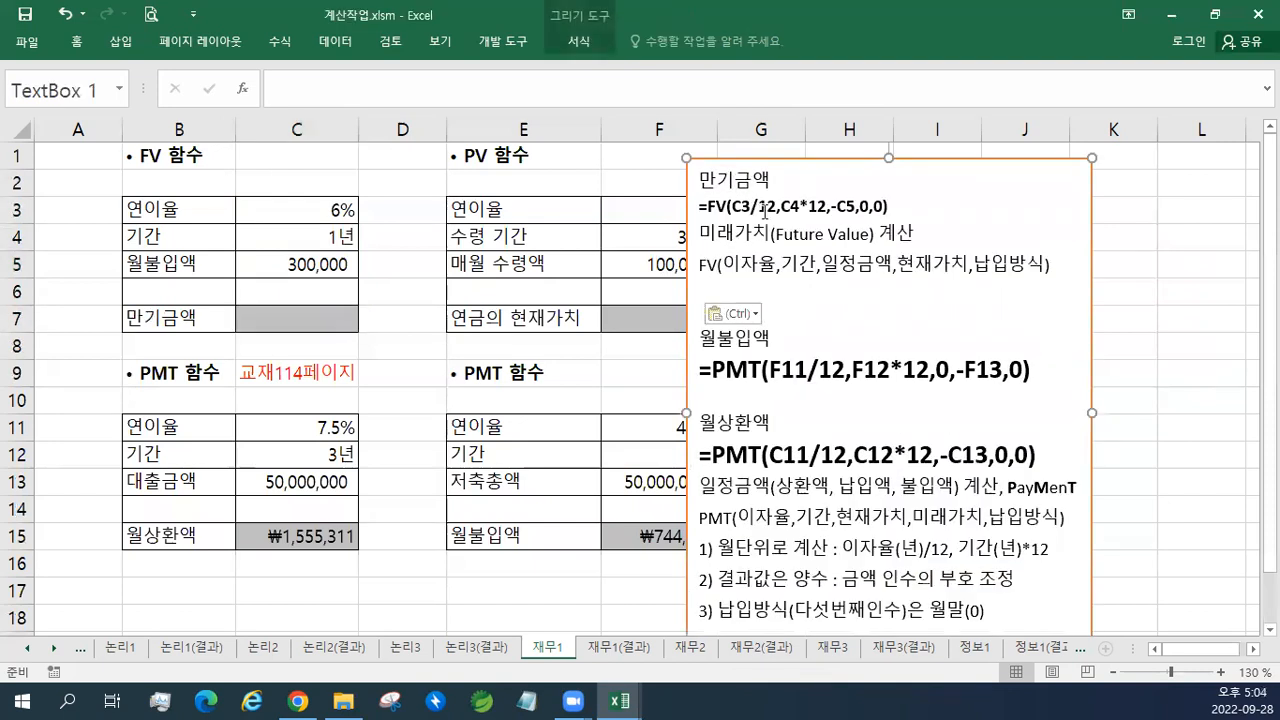
triple_click(853, 198)
click(899, 157)
click(899, 157)
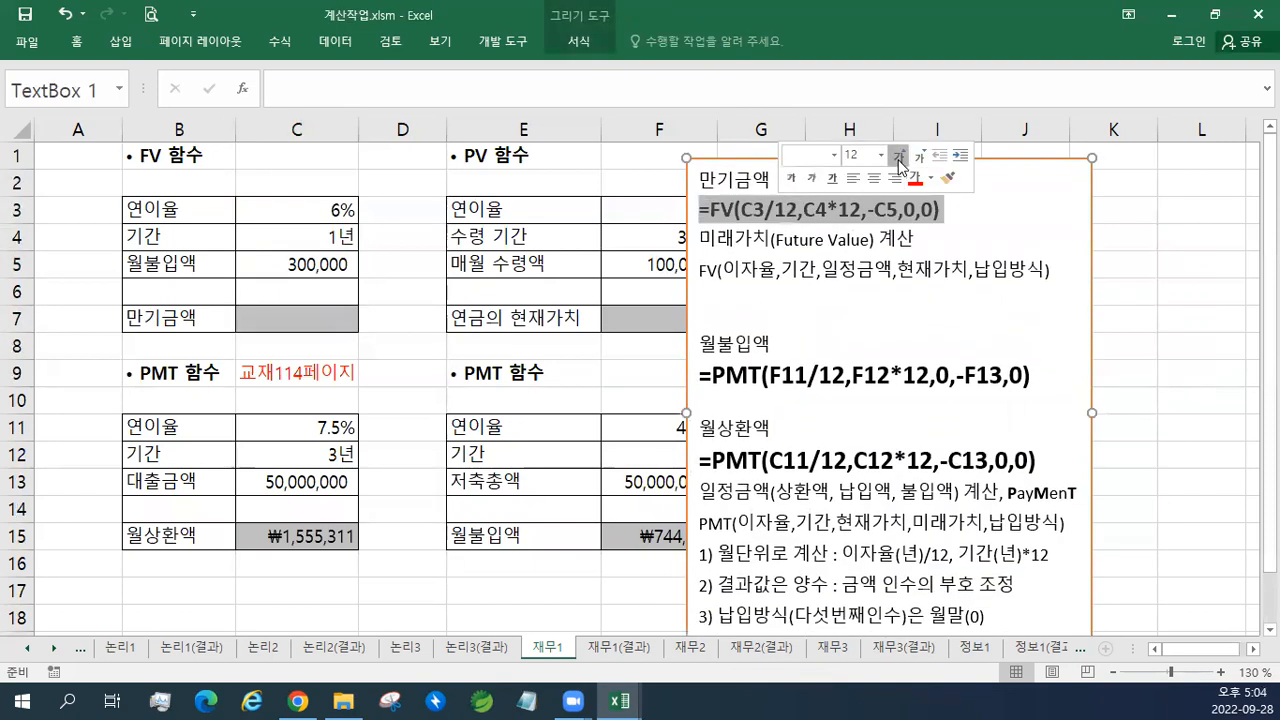
click(899, 157)
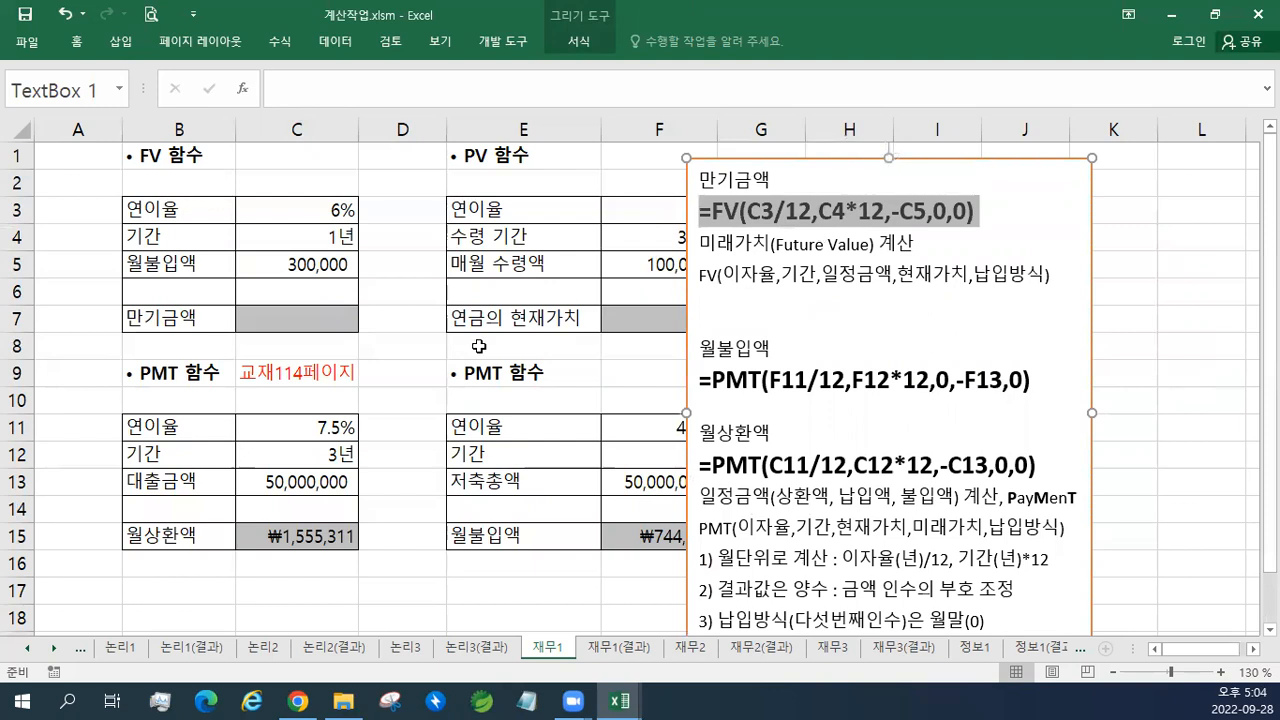
Step: Start an FV formula in the 만기금액 cell C7 with C3/12 as the monthly rate
click(304, 316)
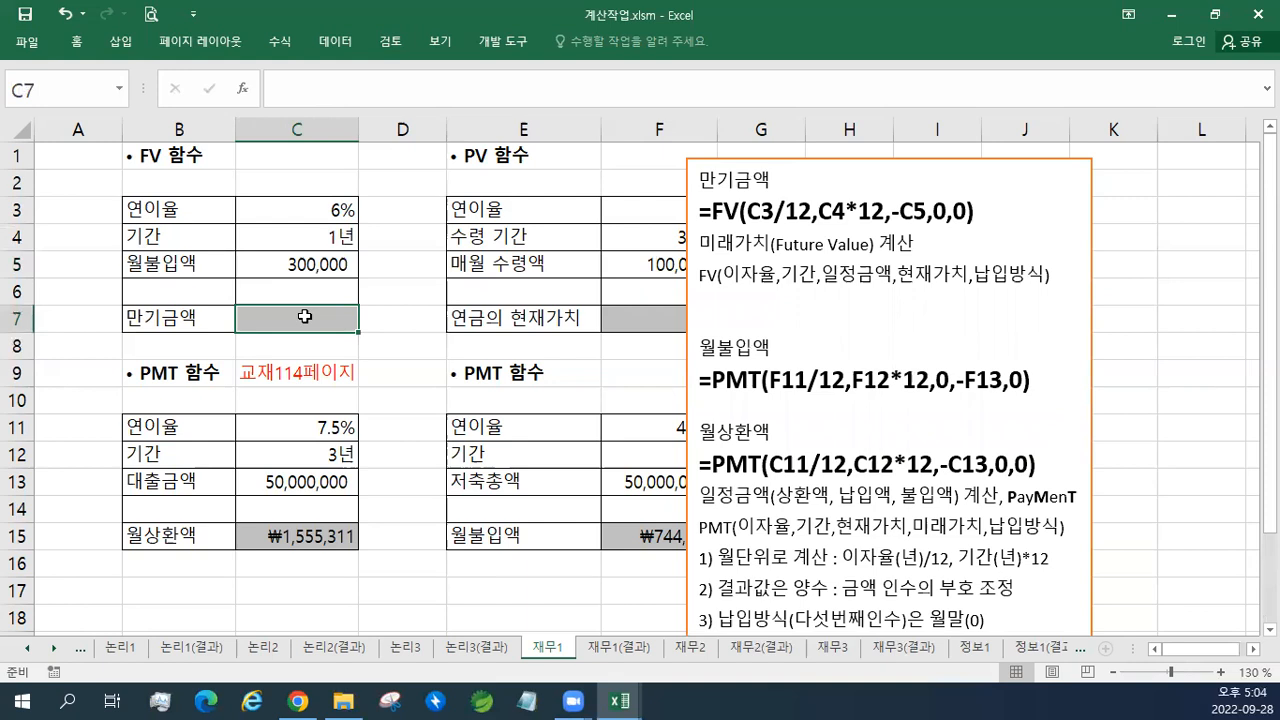
scroll(328, 420, down, 1)
scroll(810, 249, up, 1)
text(=FV)
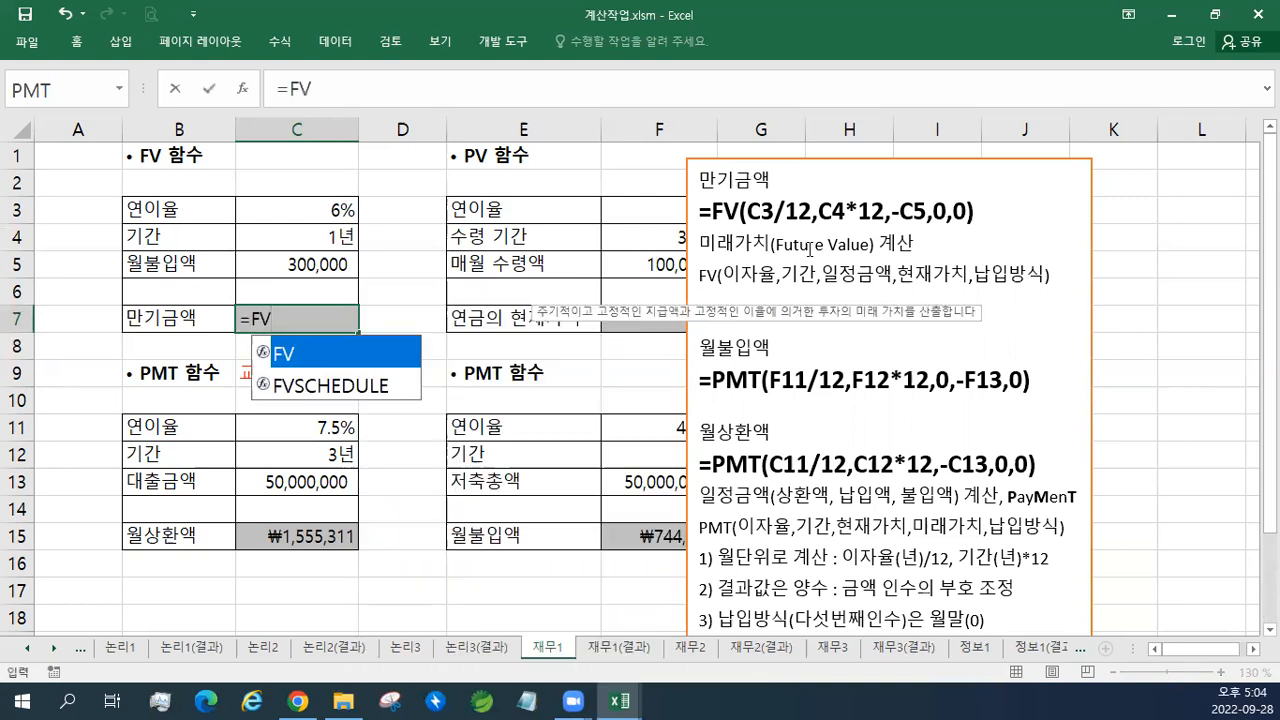
text(()
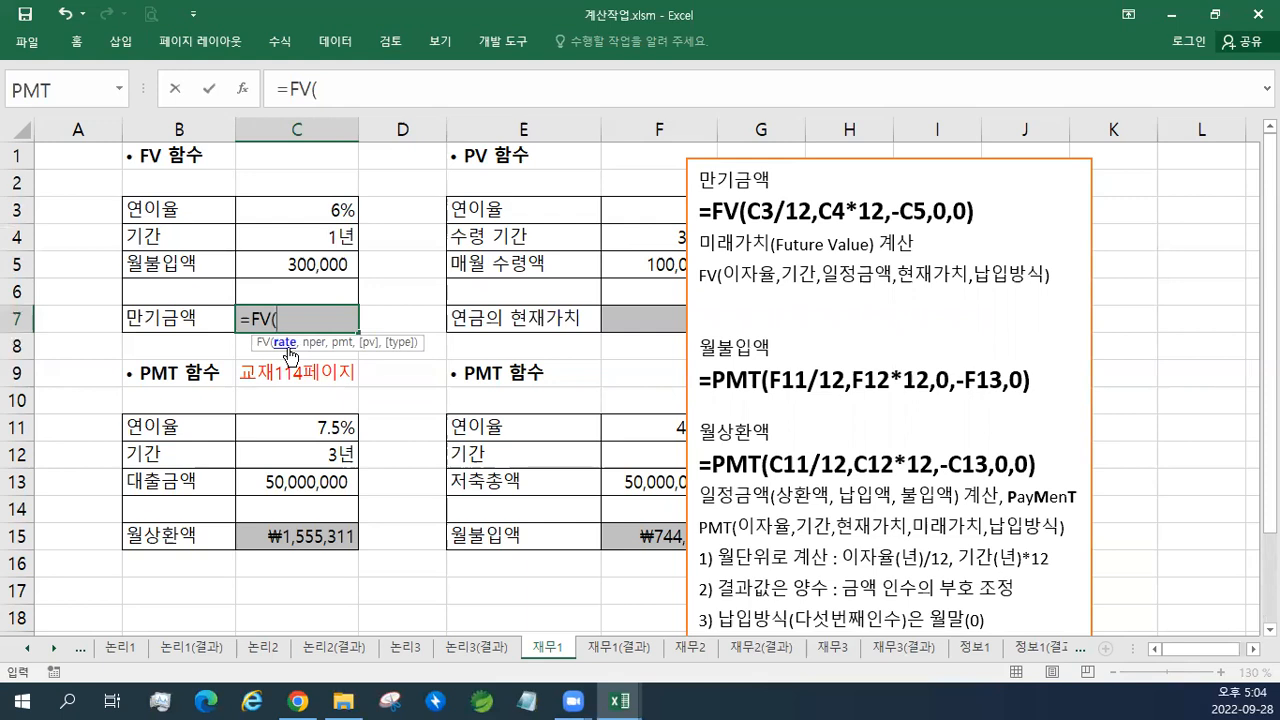
click(284, 208)
text(/12,)
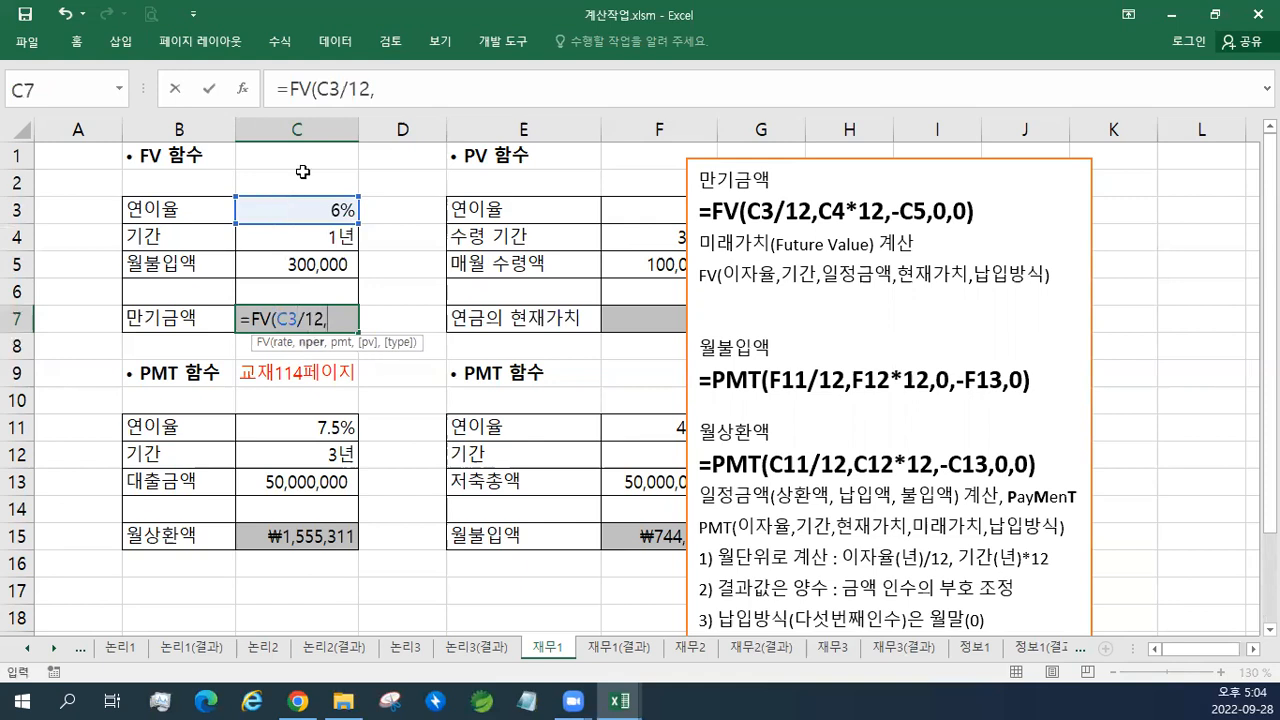
Step: Set the nper argument of the C7 formula to C4*12
click(299, 234)
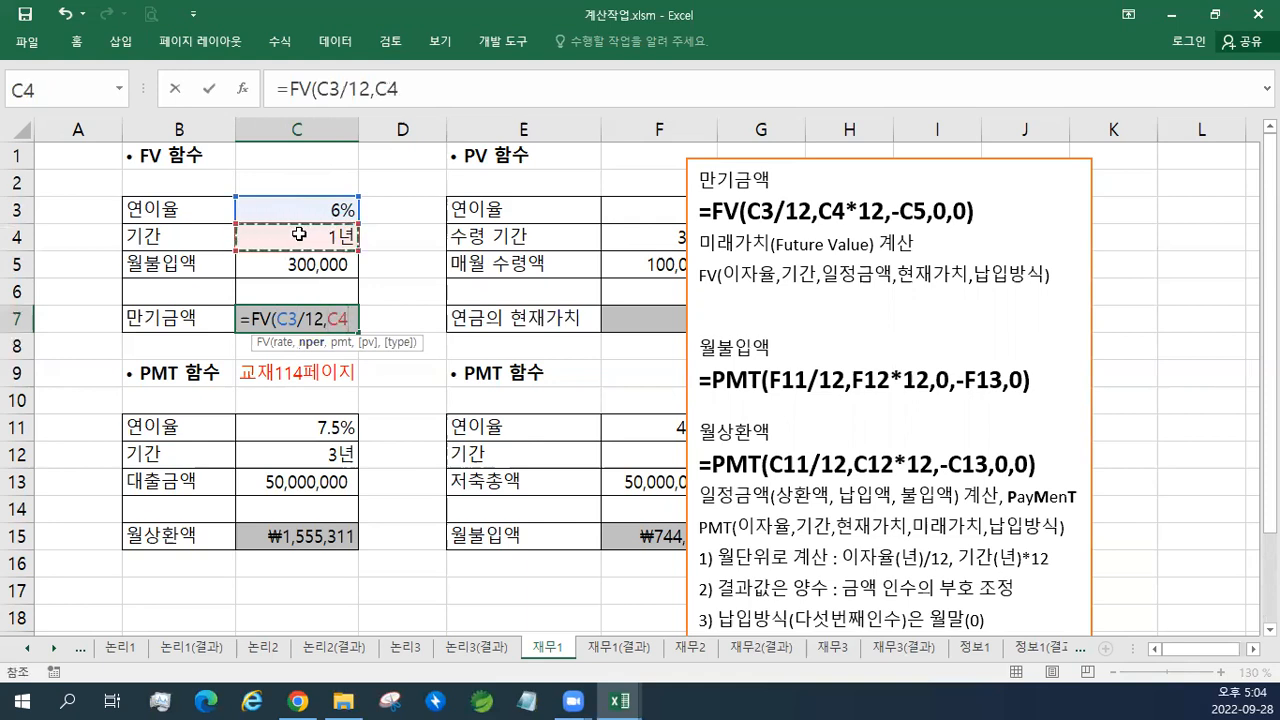
text(*12)
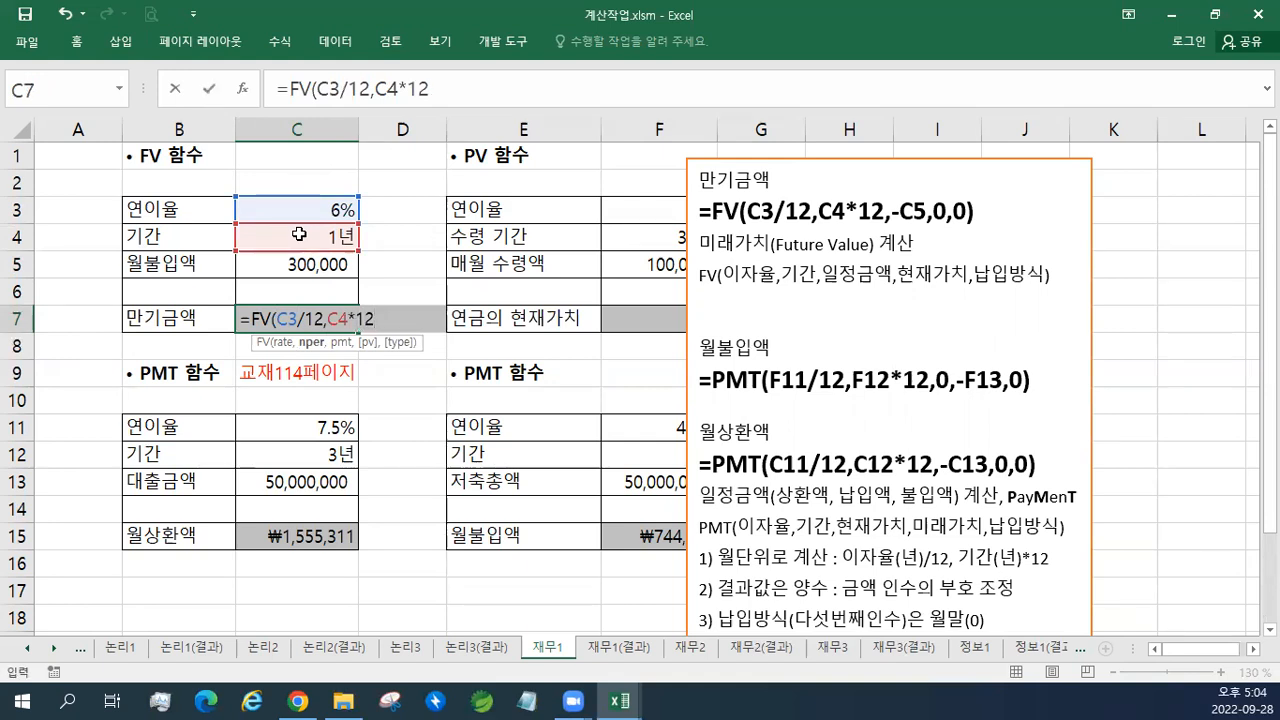
text(,)
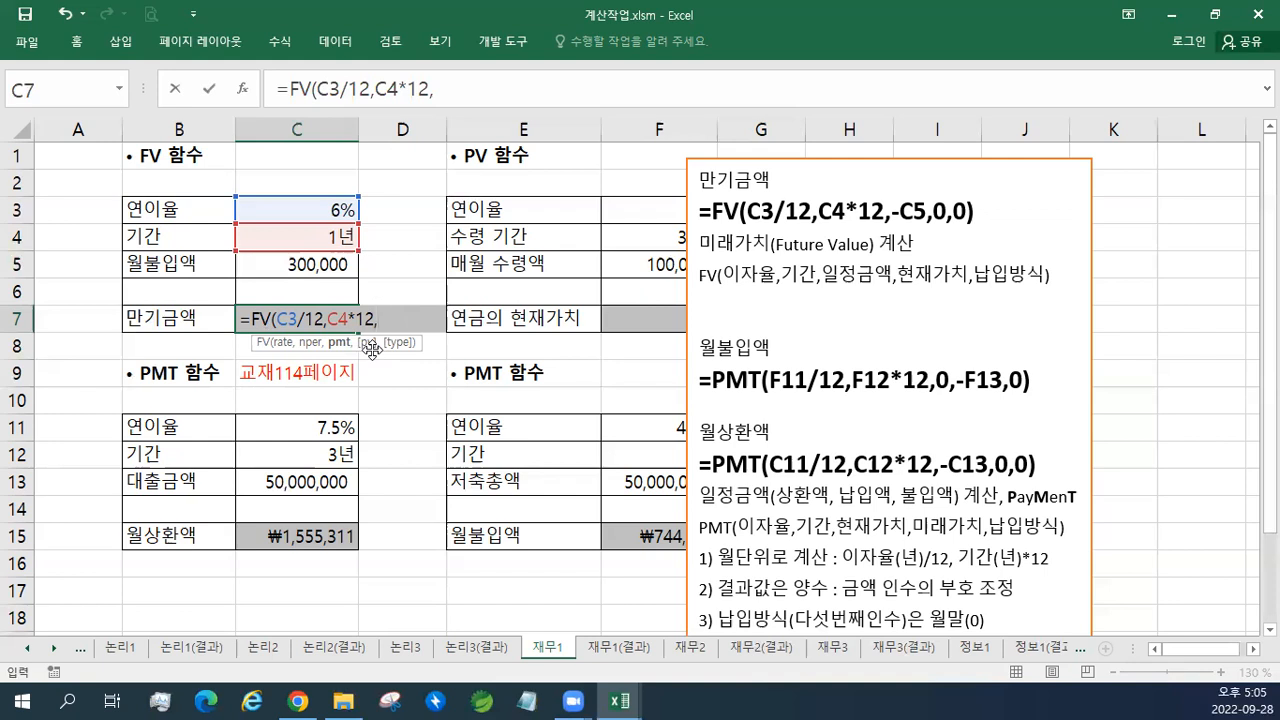
Step: Complete the 만기금액 formula in C7 as =FV(C3/12,C4*12,C5,0,0), with C5 as pmt and 0 for pv and type
click(279, 265)
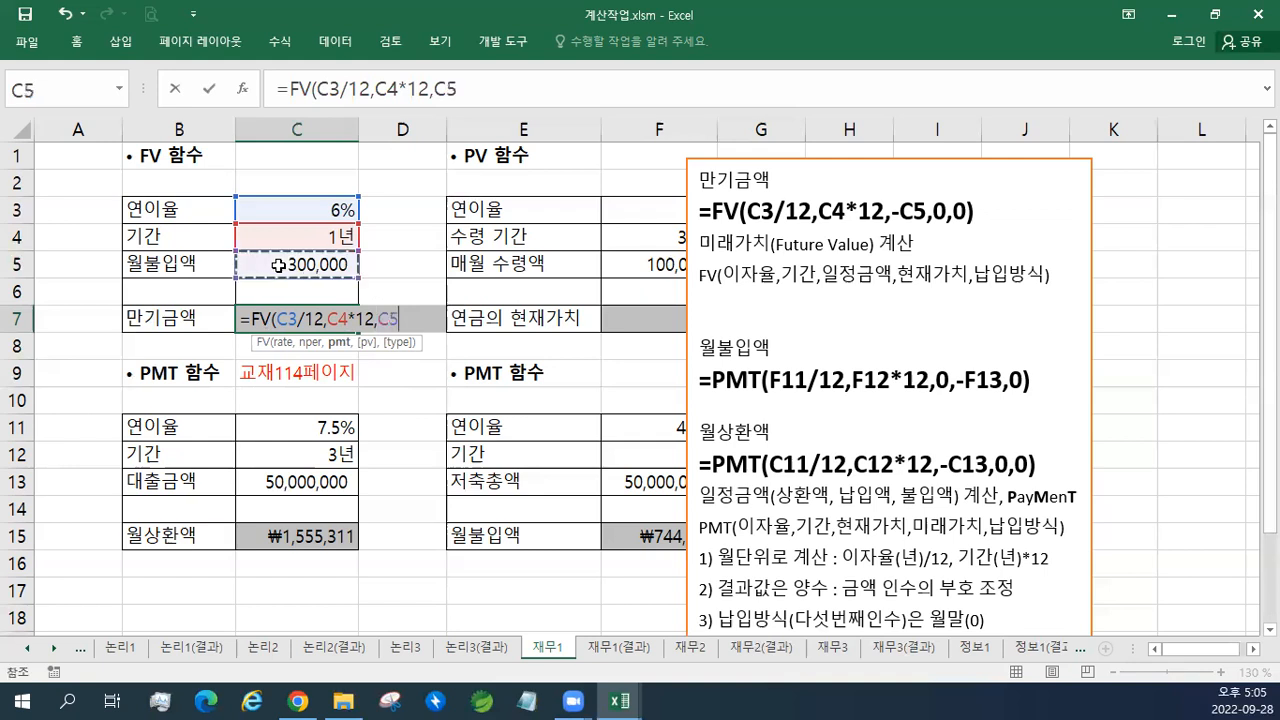
text(,)
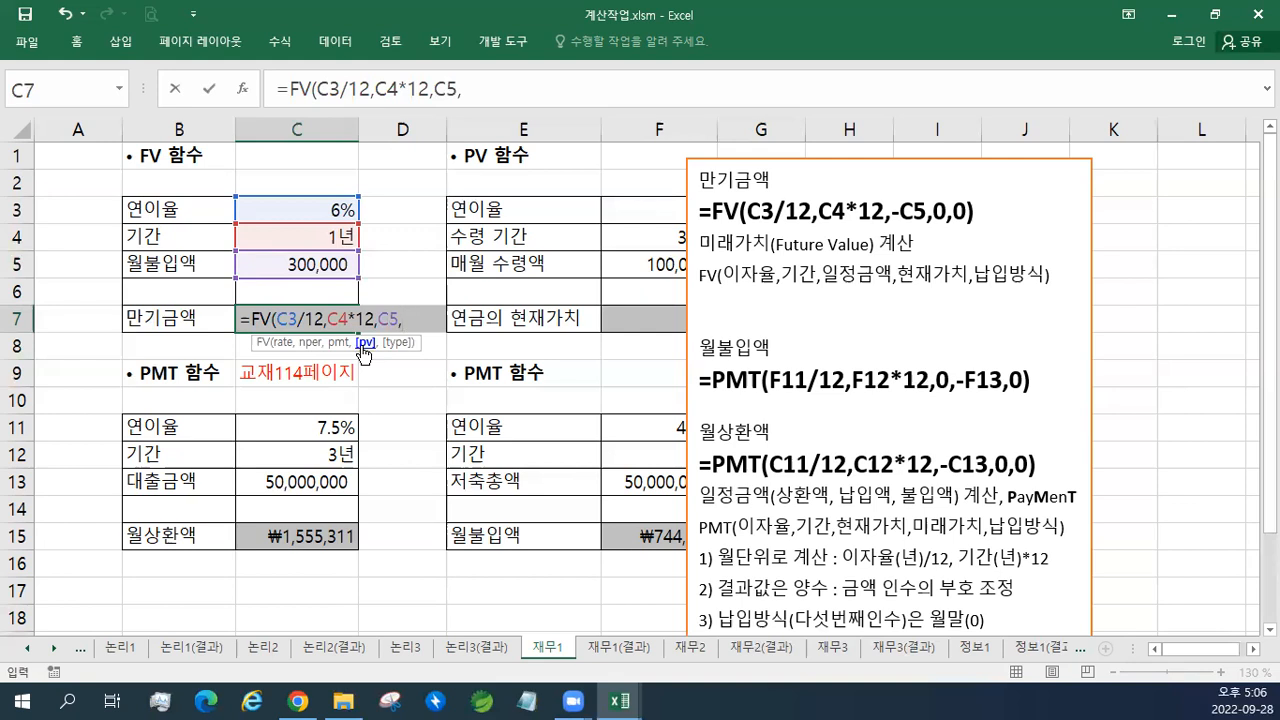
text(0,)
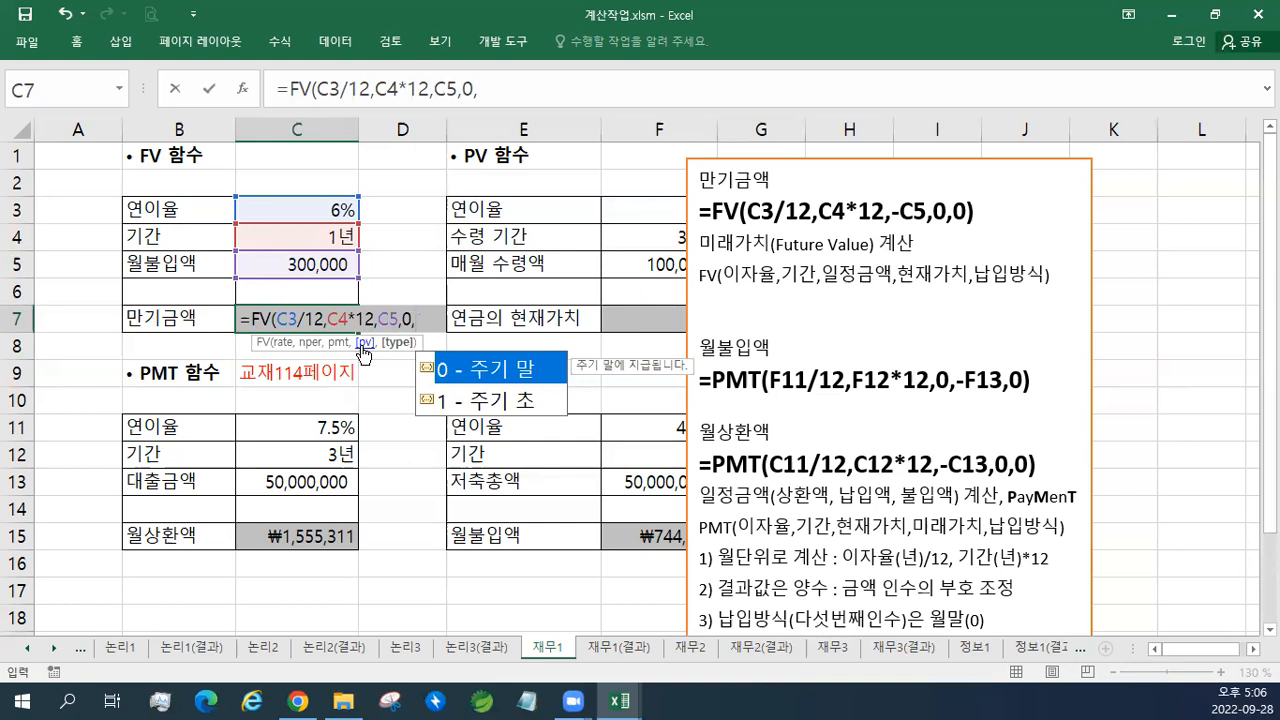
text(0))
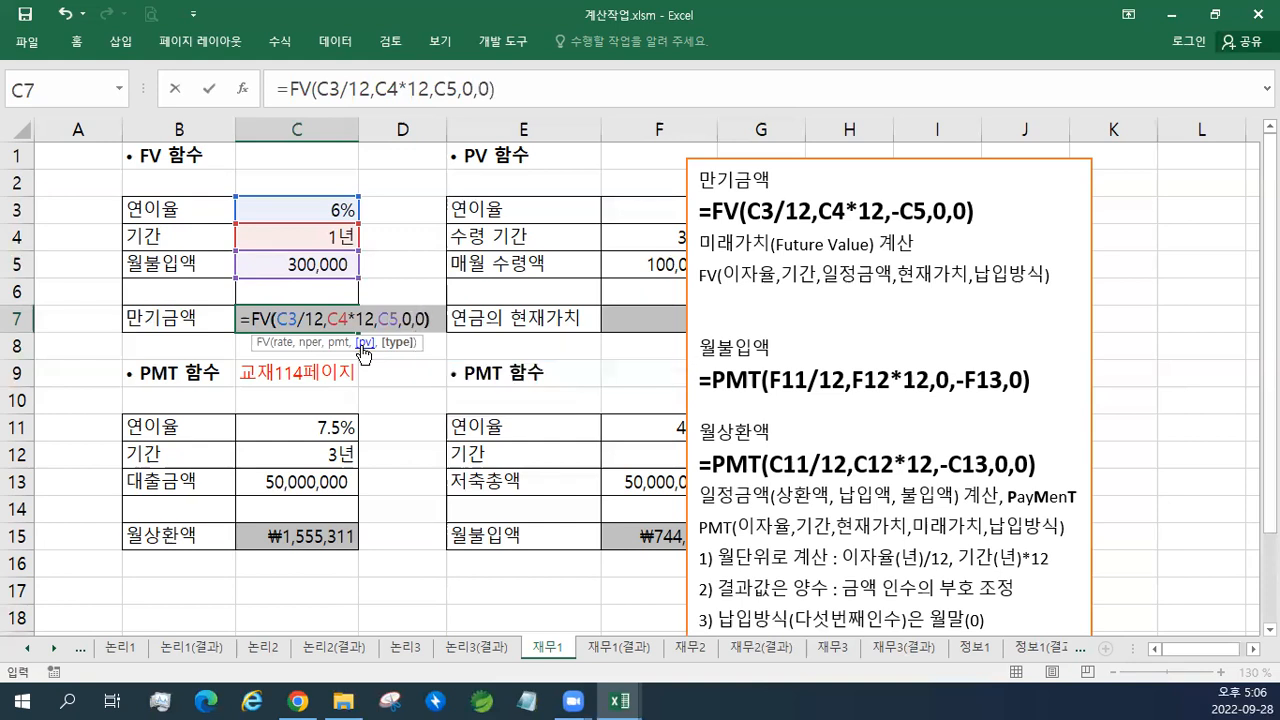
key(Return)
key(Up)
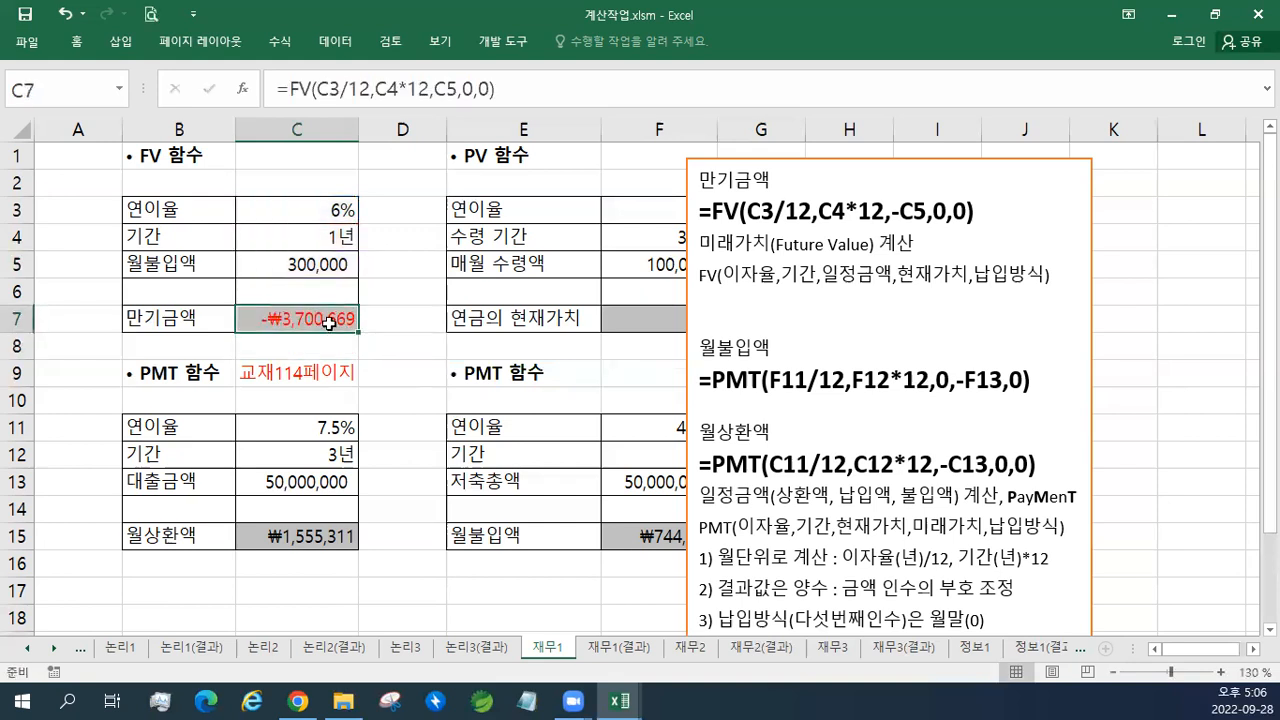
Step: Negate the payment argument in C7 so the formula reads =FV(C3/12,C4*12,-C5,0,0)
double_click(329, 322)
click(377, 318)
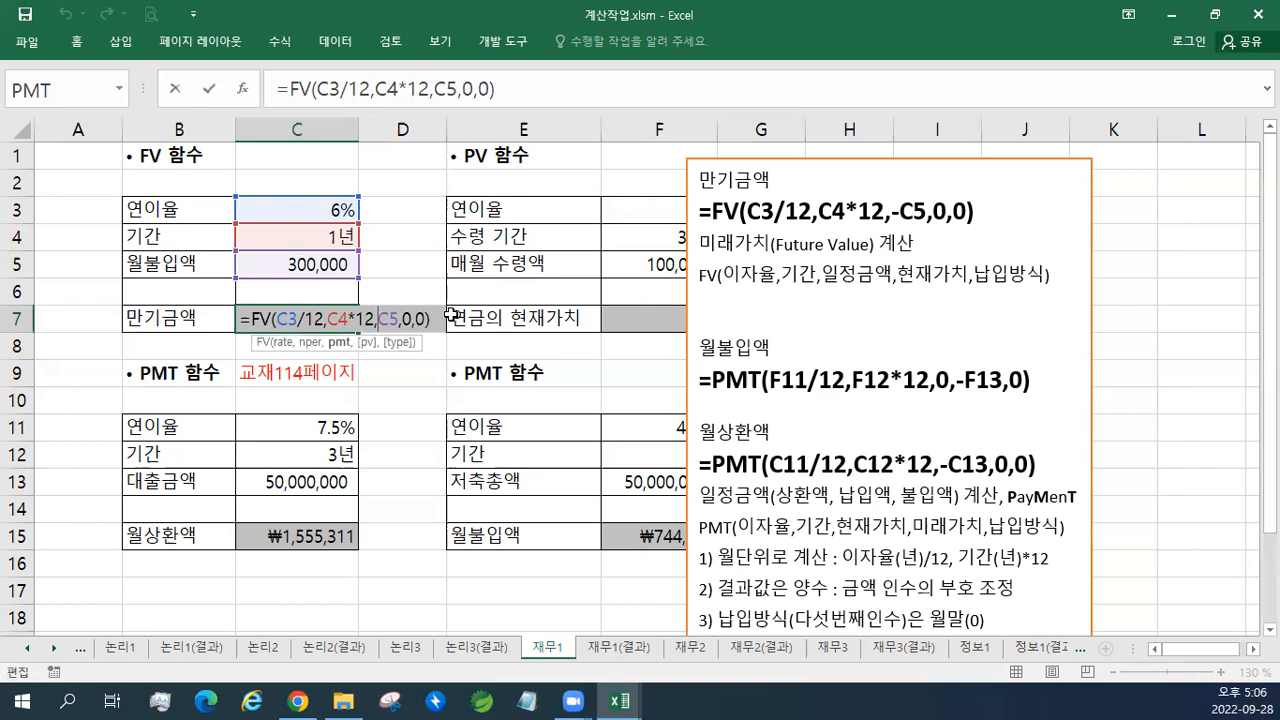
text(-)
key(Return)
key(Up)
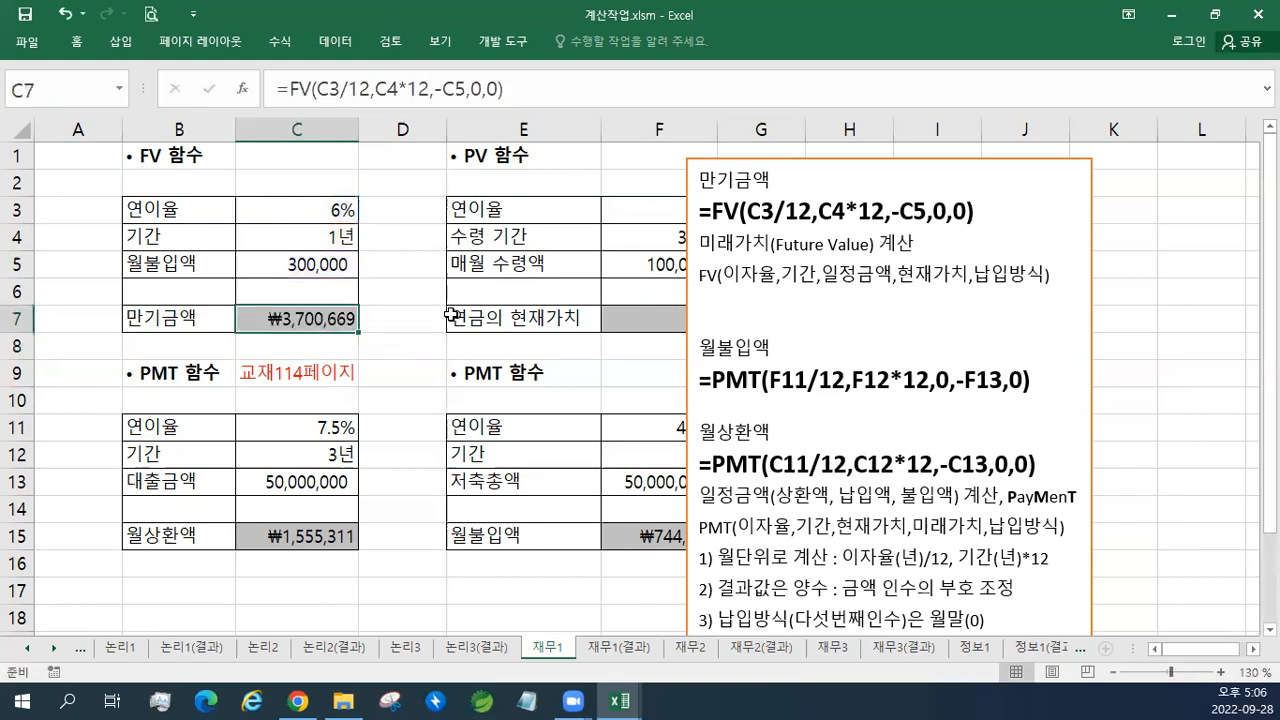
Step: Move the note clear of the PV table and paste the 연금의 현재가치 explanation with =PV(F3/12,F4*12,-F5,0,0) at its start
click(739, 159)
drag(739, 159, 838, 172)
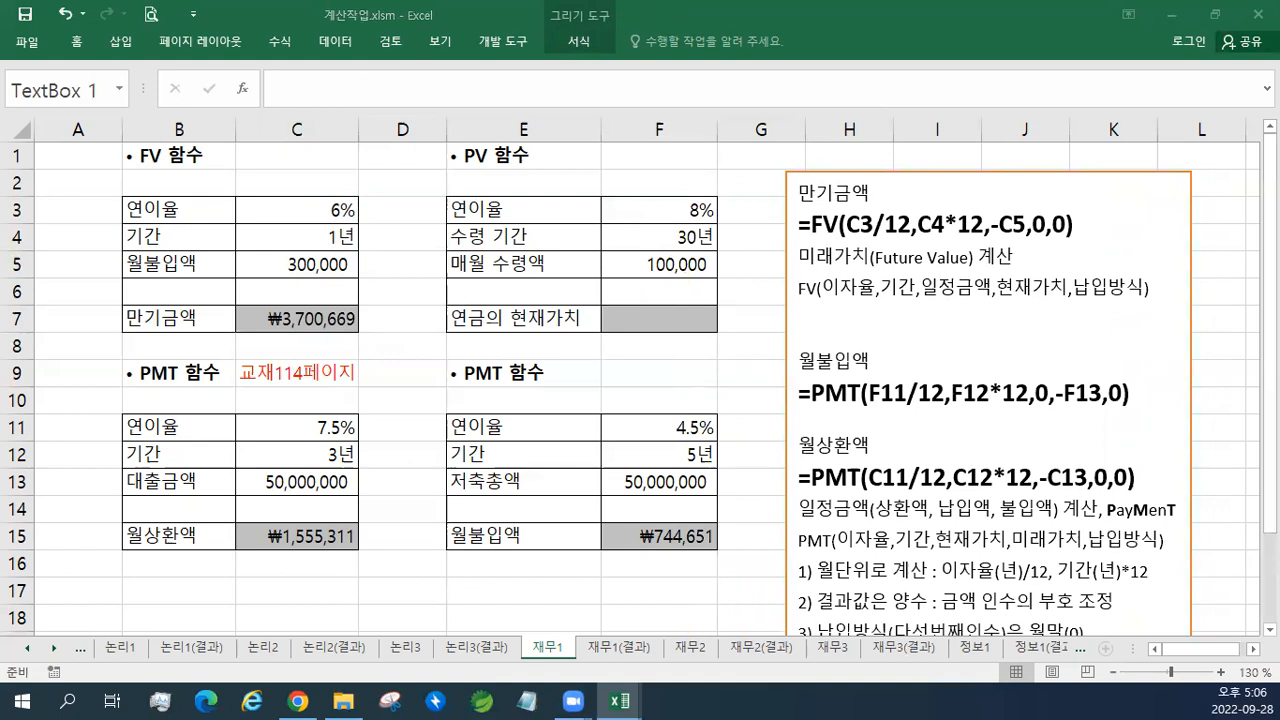
click(836, 200)
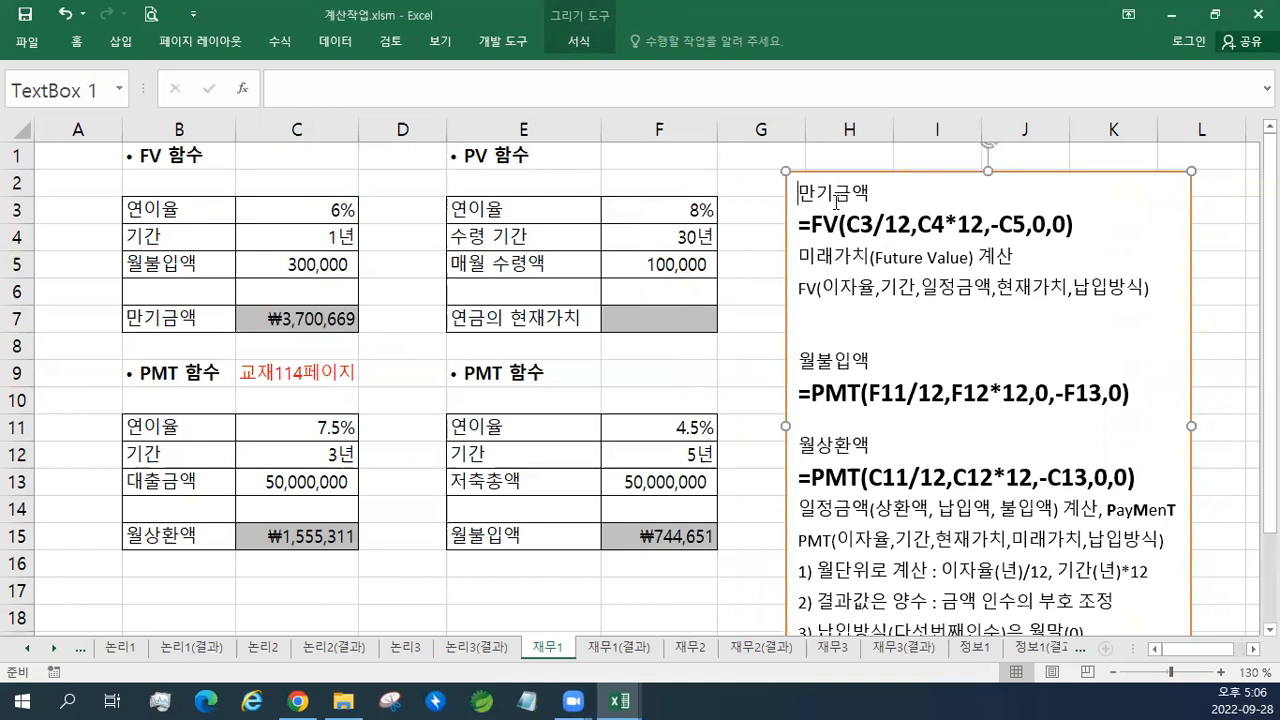
key(Return)
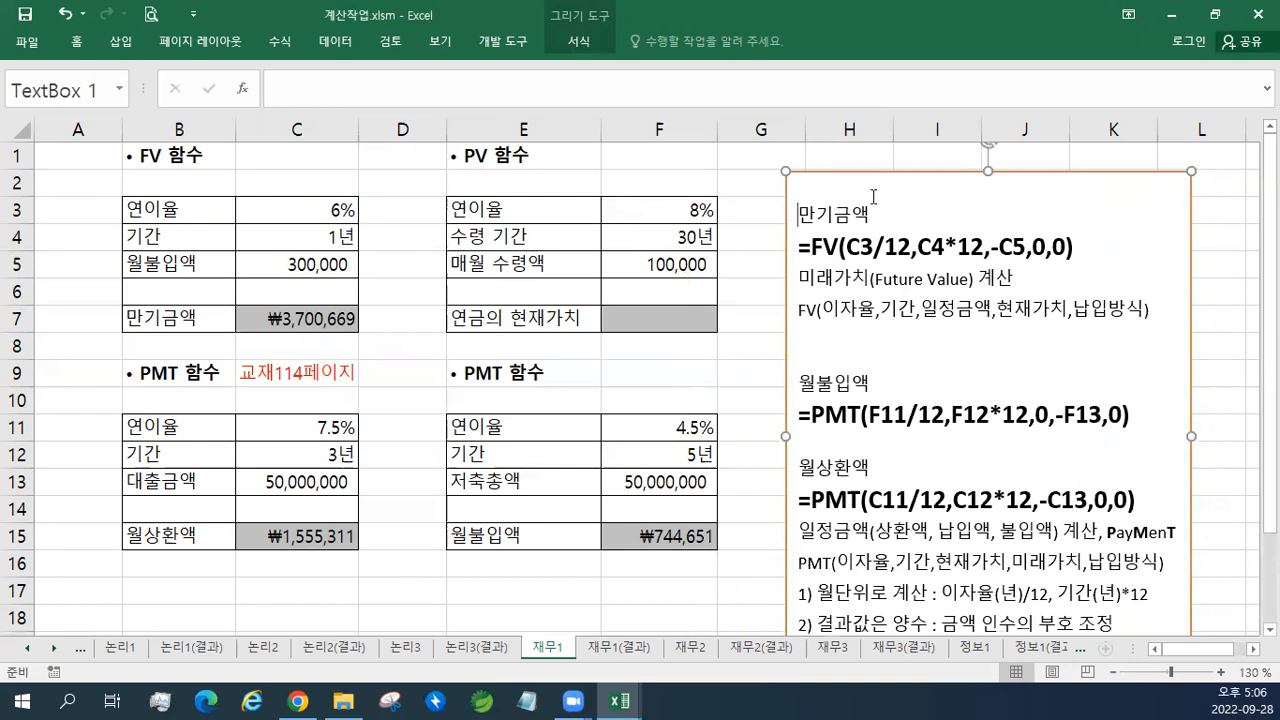
key(ctrl+v)
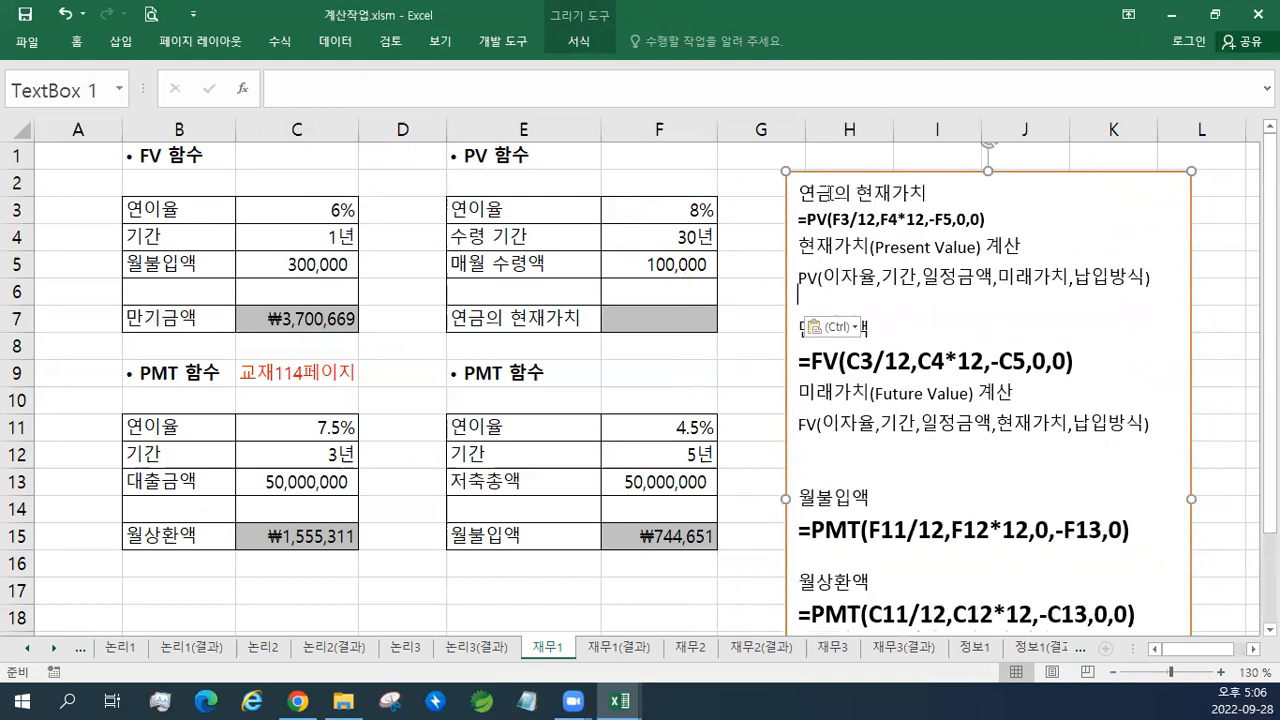
Step: Enlarge the =PV(F3/12,F4*12,-F5,0,0) line in the note to match the FV formula
triple_click(888, 220)
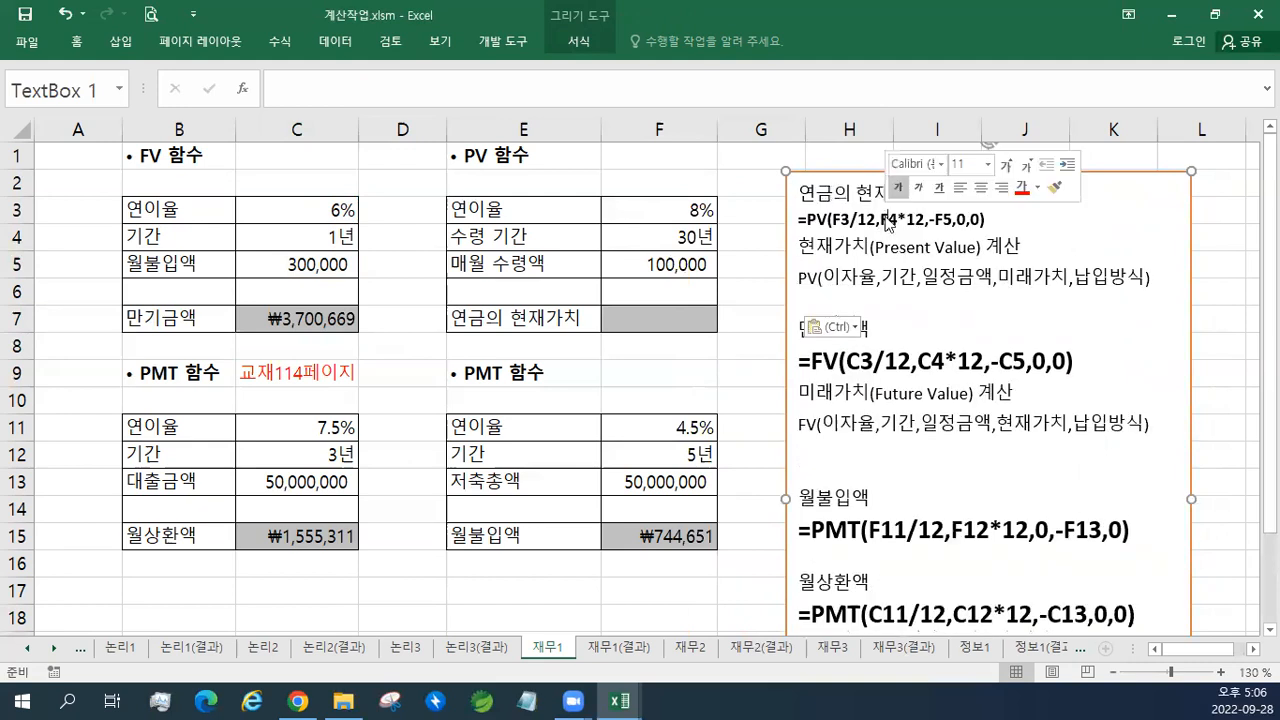
click(1007, 166)
click(1007, 166)
Step: Review the PV table's 매월 수령액, 수령 기간 and 연이율 inputs and its 연금의 현재가치 cell F7
click(659, 323)
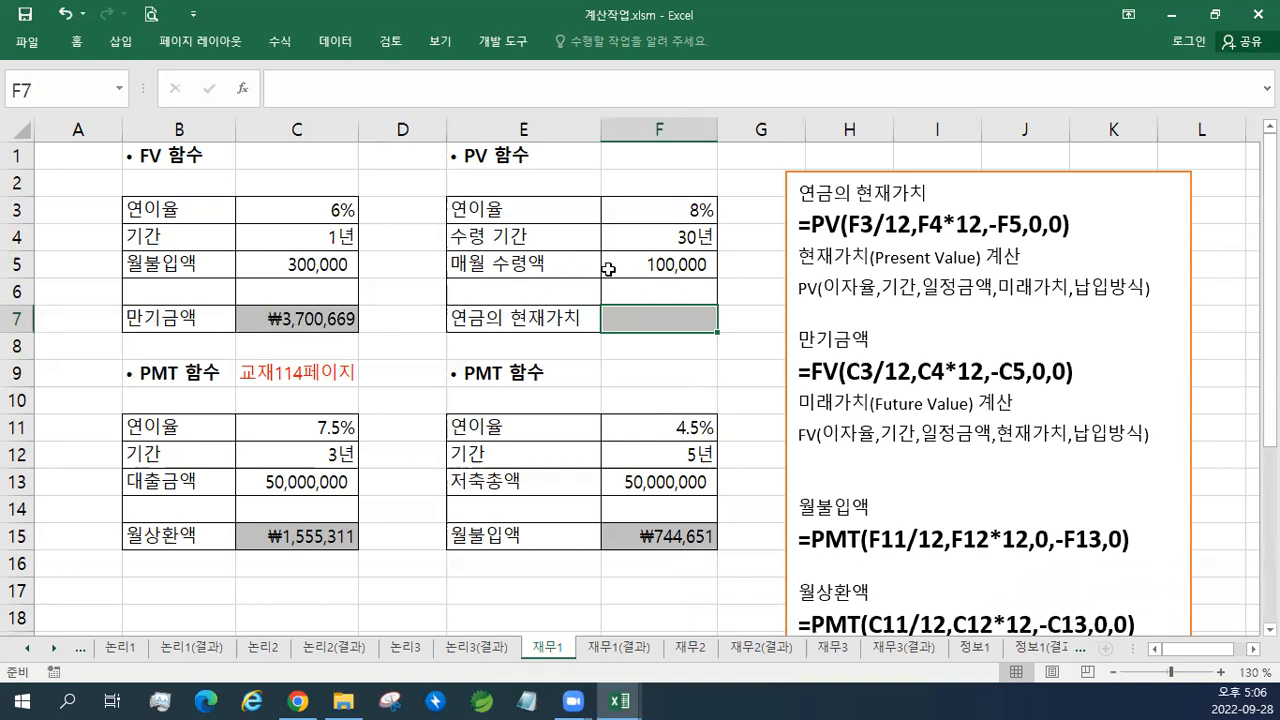
click(568, 269)
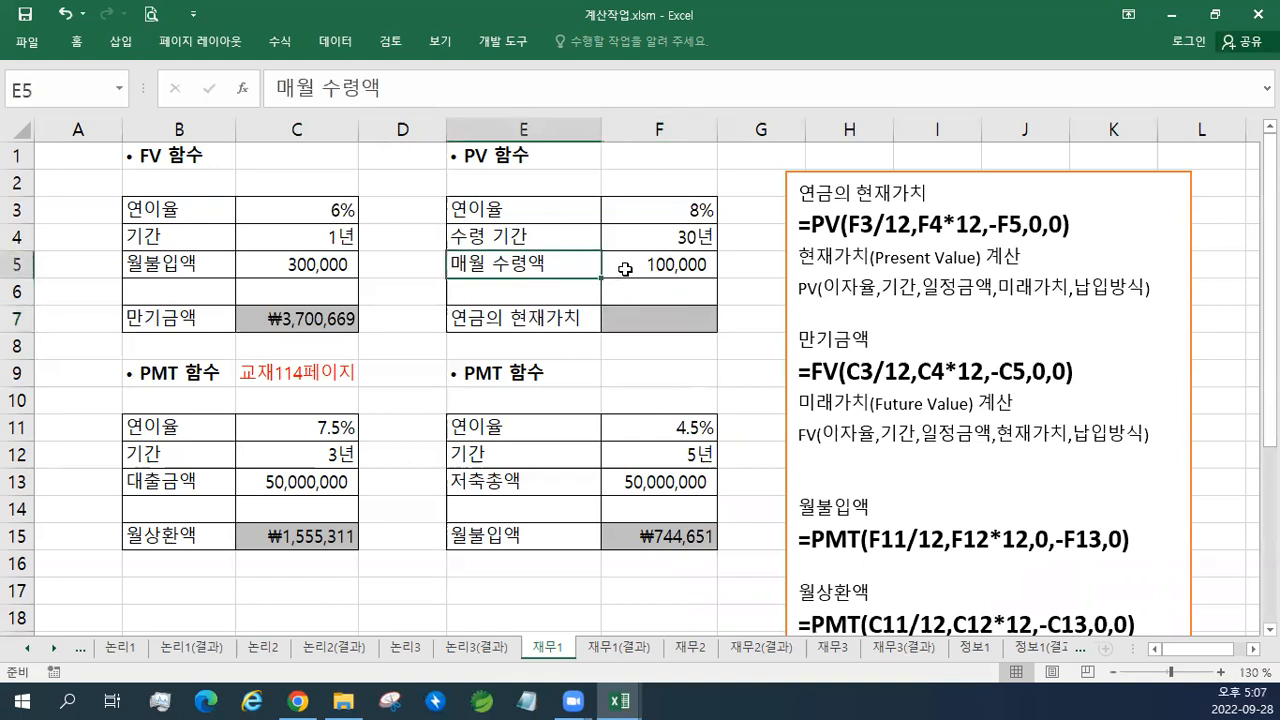
click(624, 269)
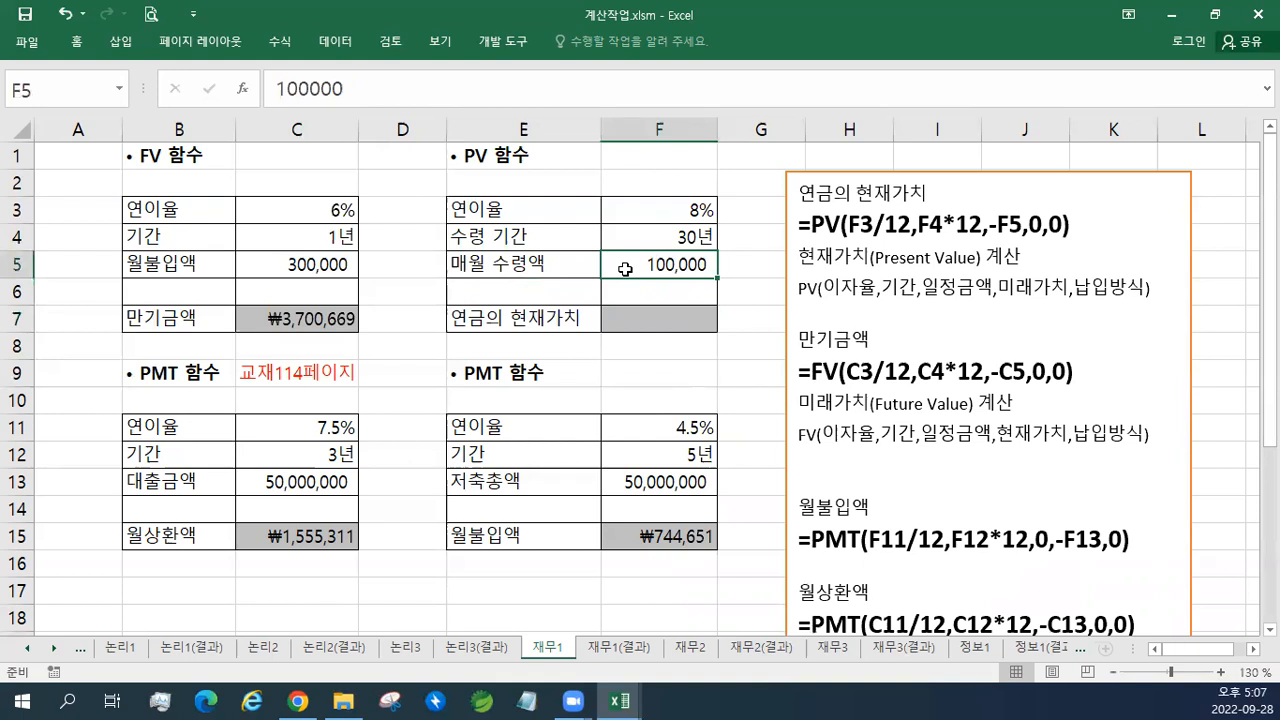
click(651, 232)
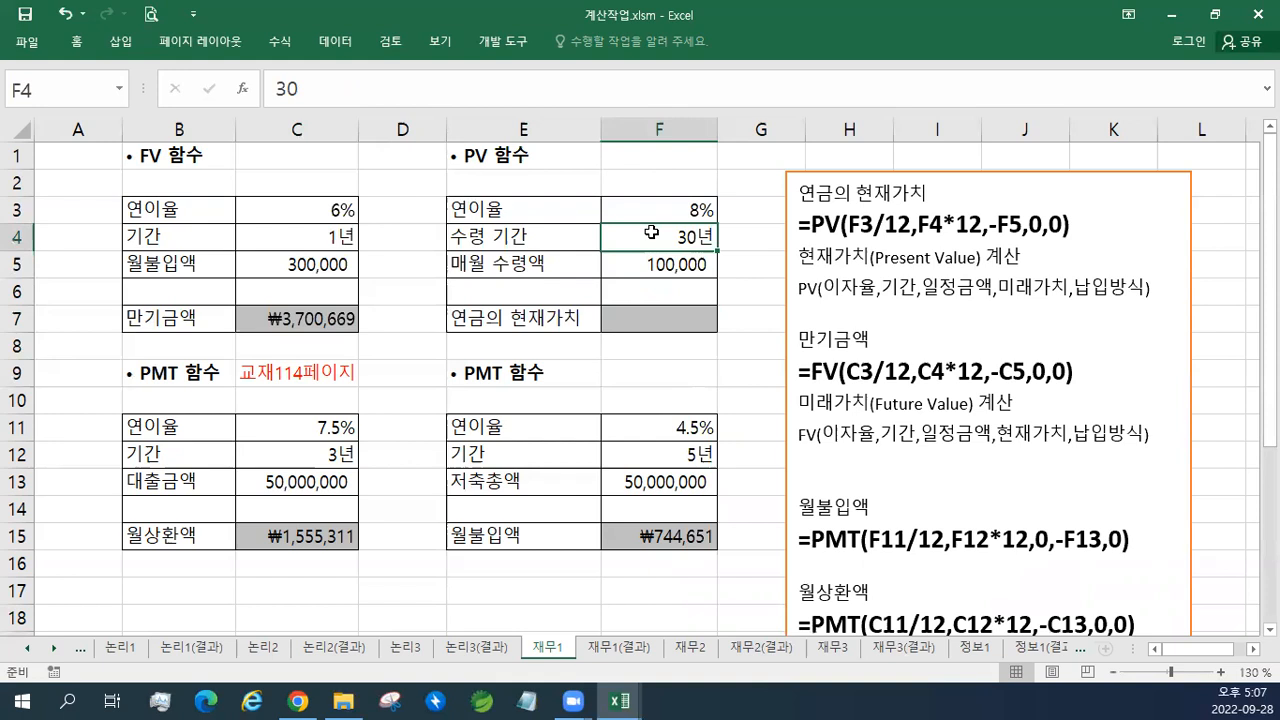
click(642, 209)
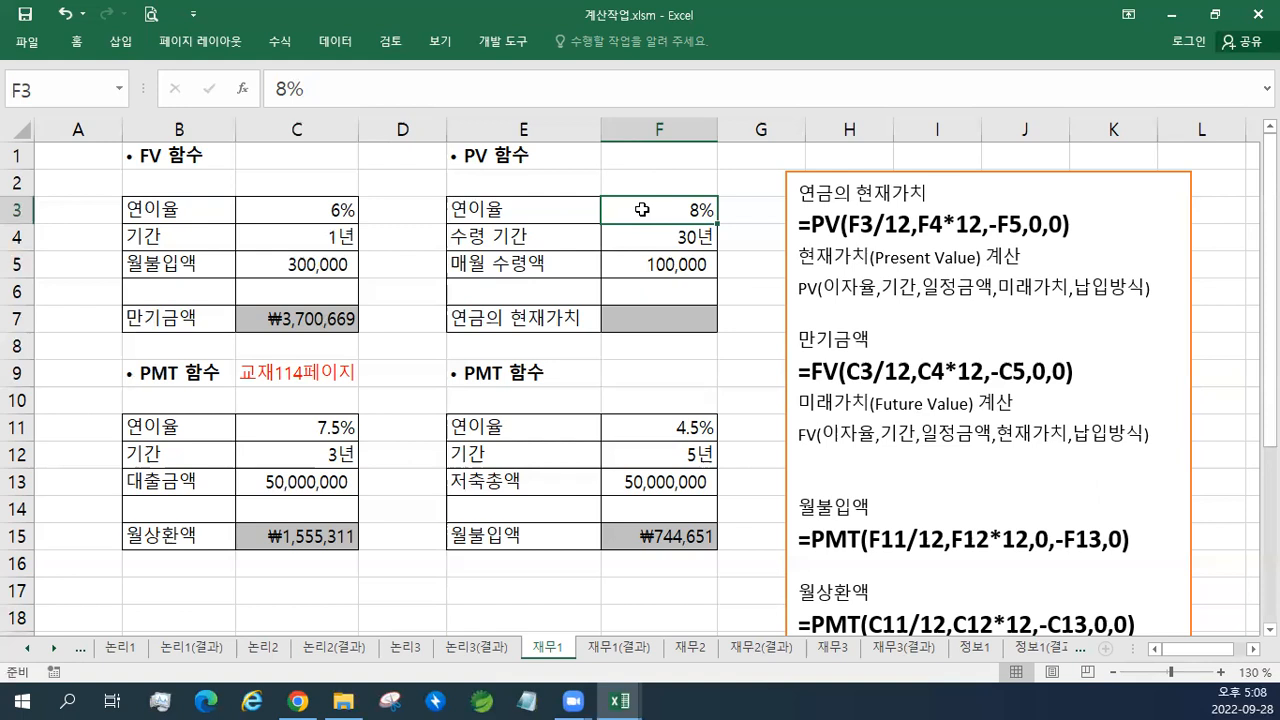
Step: Start a PV formula in the 연금의 현재가치 cell F7 with F3/12 as the rate and F4*12 as nper
click(641, 312)
text(=)
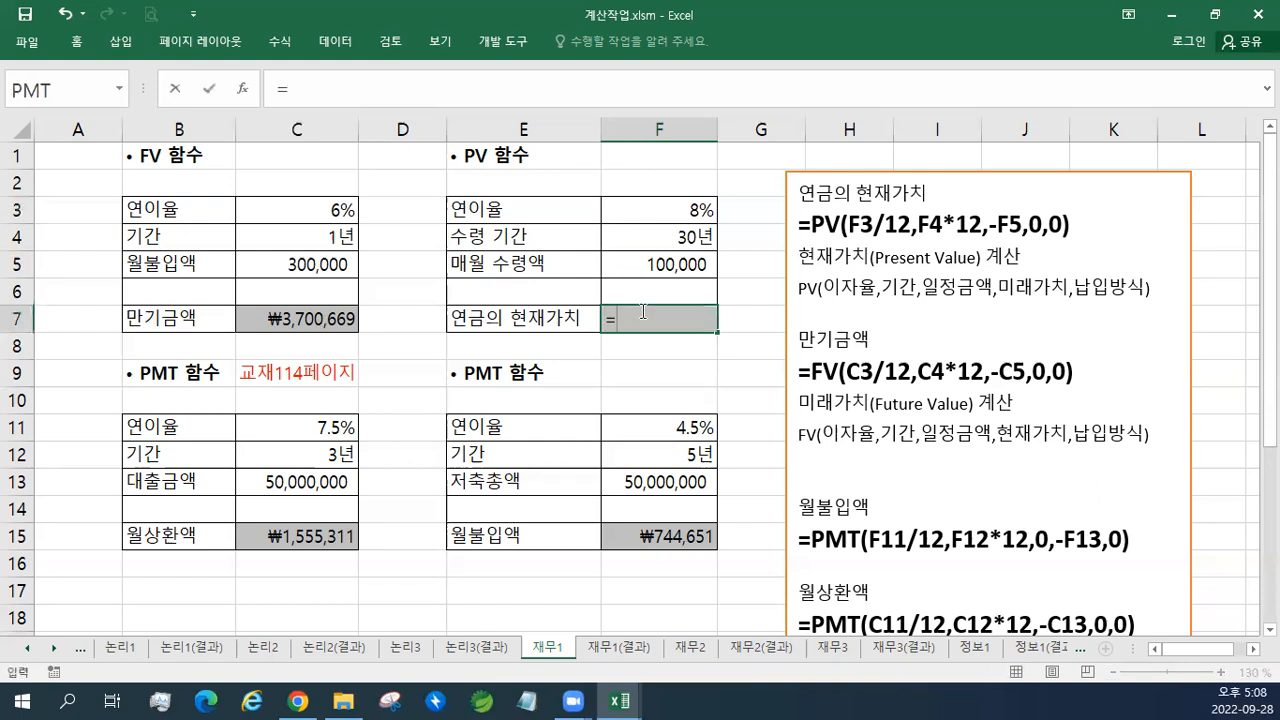
text(PV()
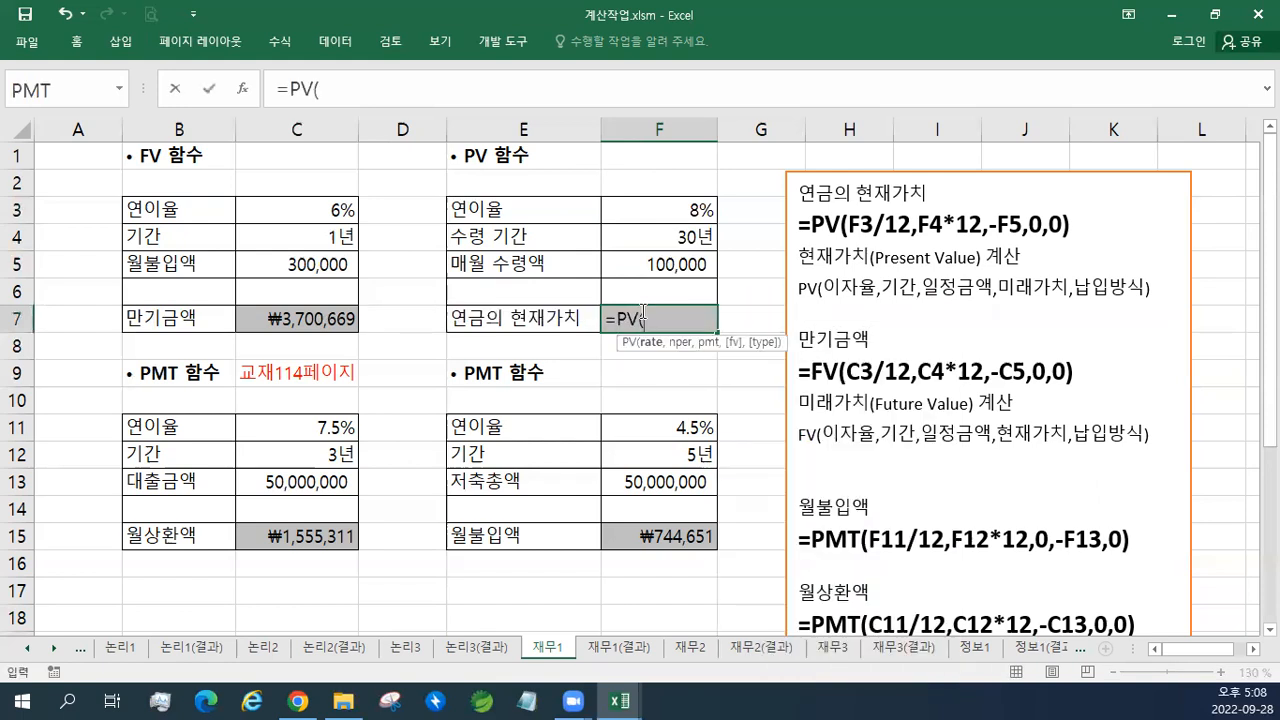
click(667, 215)
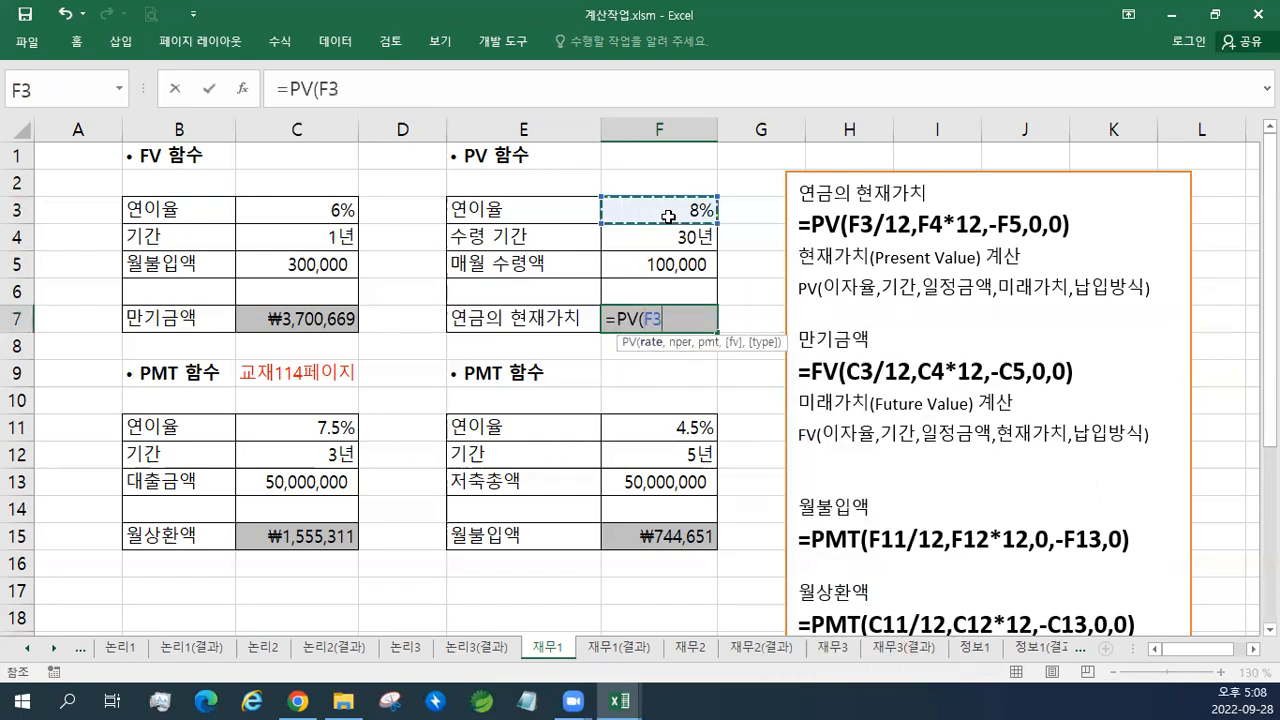
text(/12,)
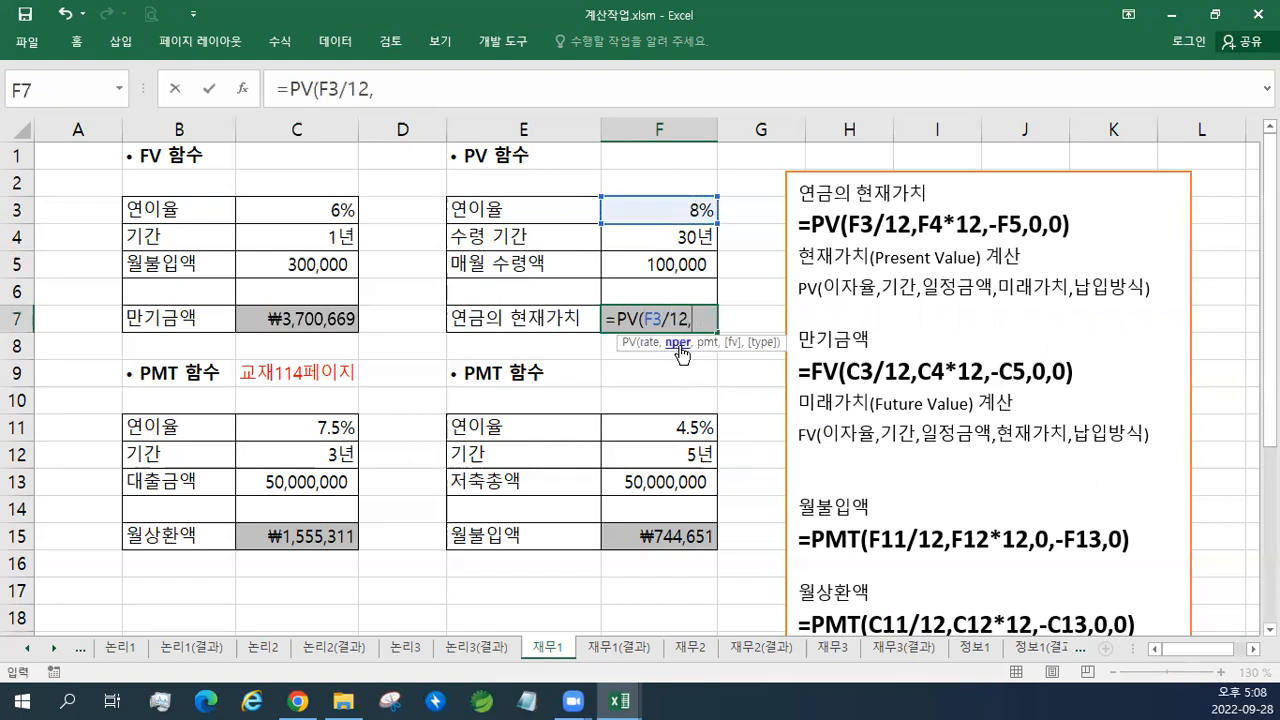
click(679, 236)
text(*12,)
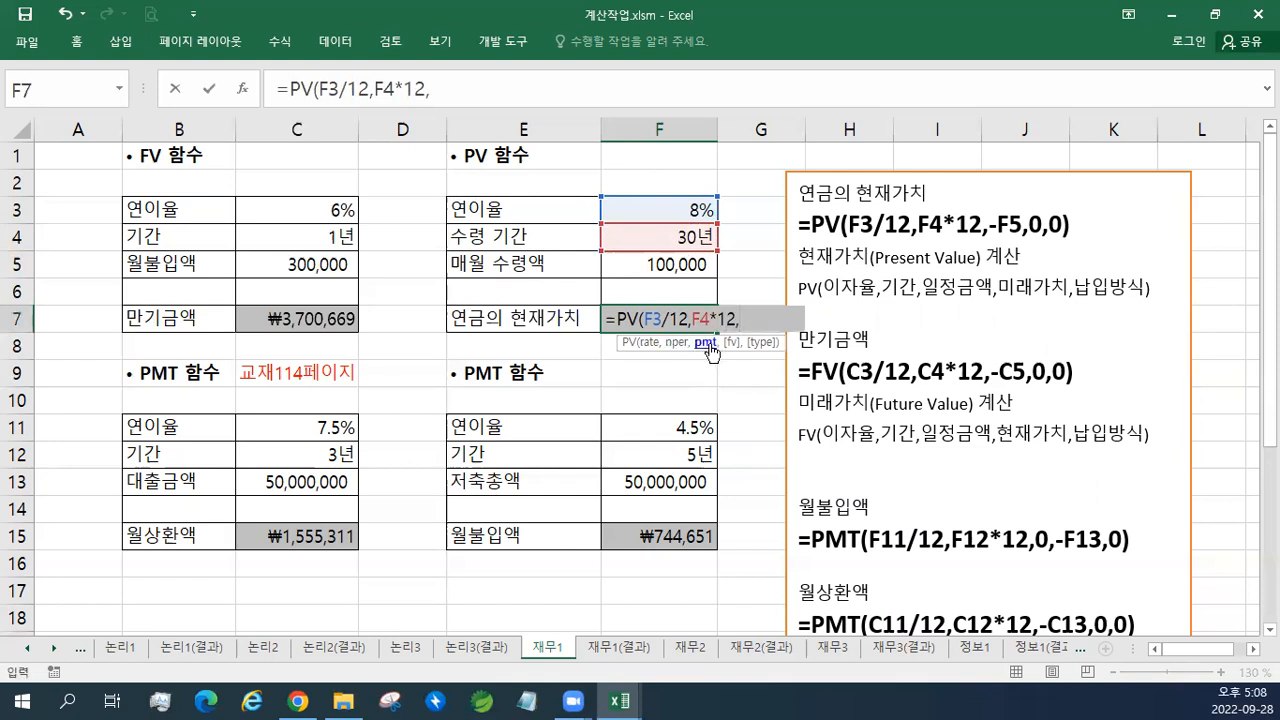
Step: Finish the F7 formula with F5 as pmt and 0 for both fv and type
click(648, 268)
text(,)
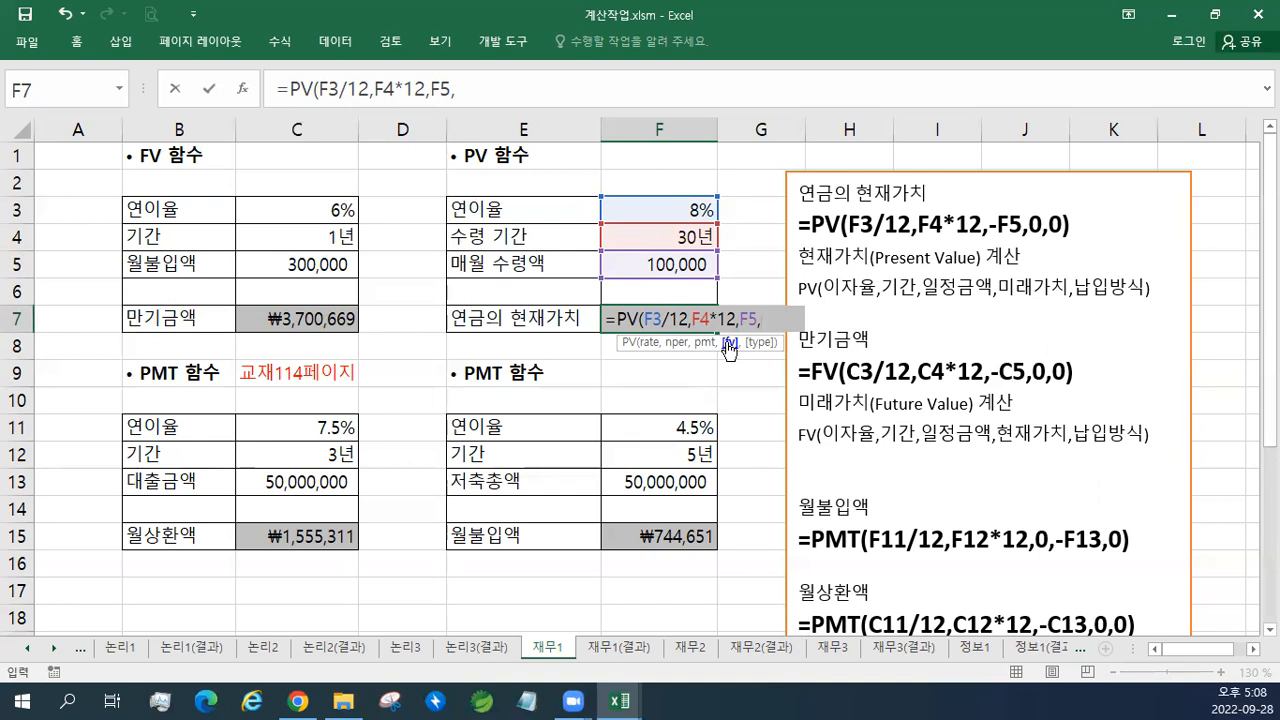
text(0,)
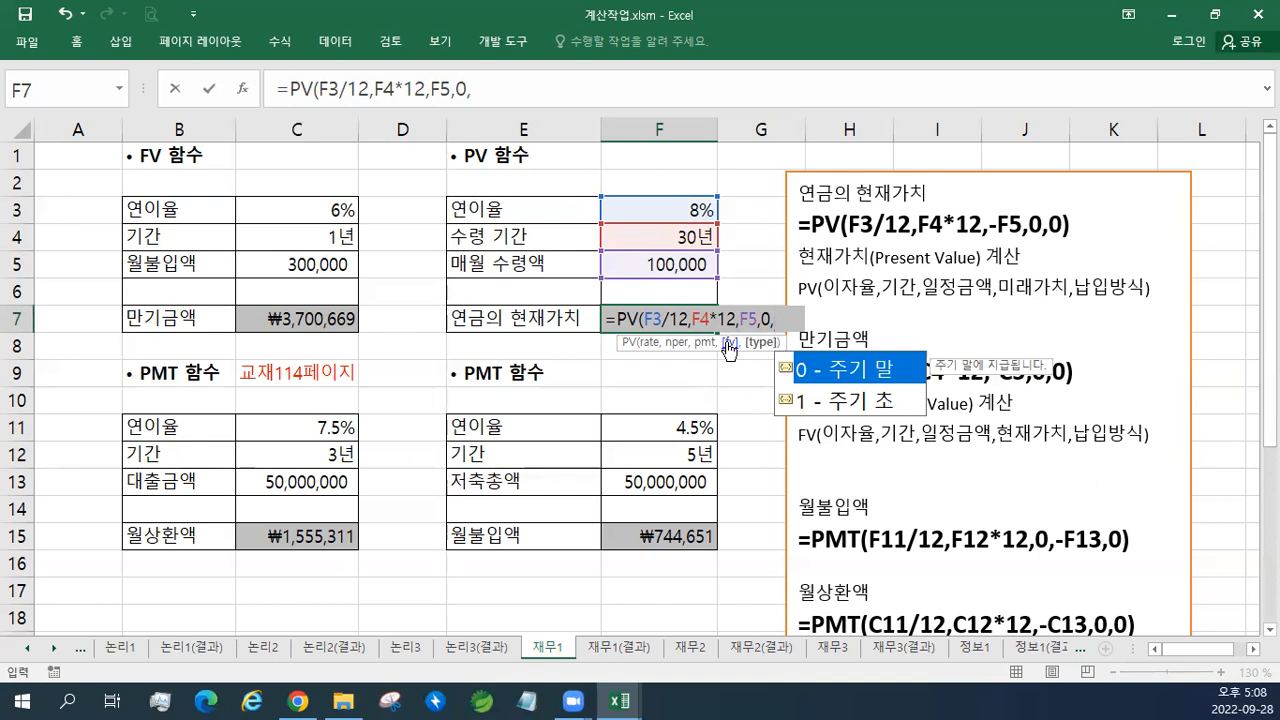
text(0))
key(Return)
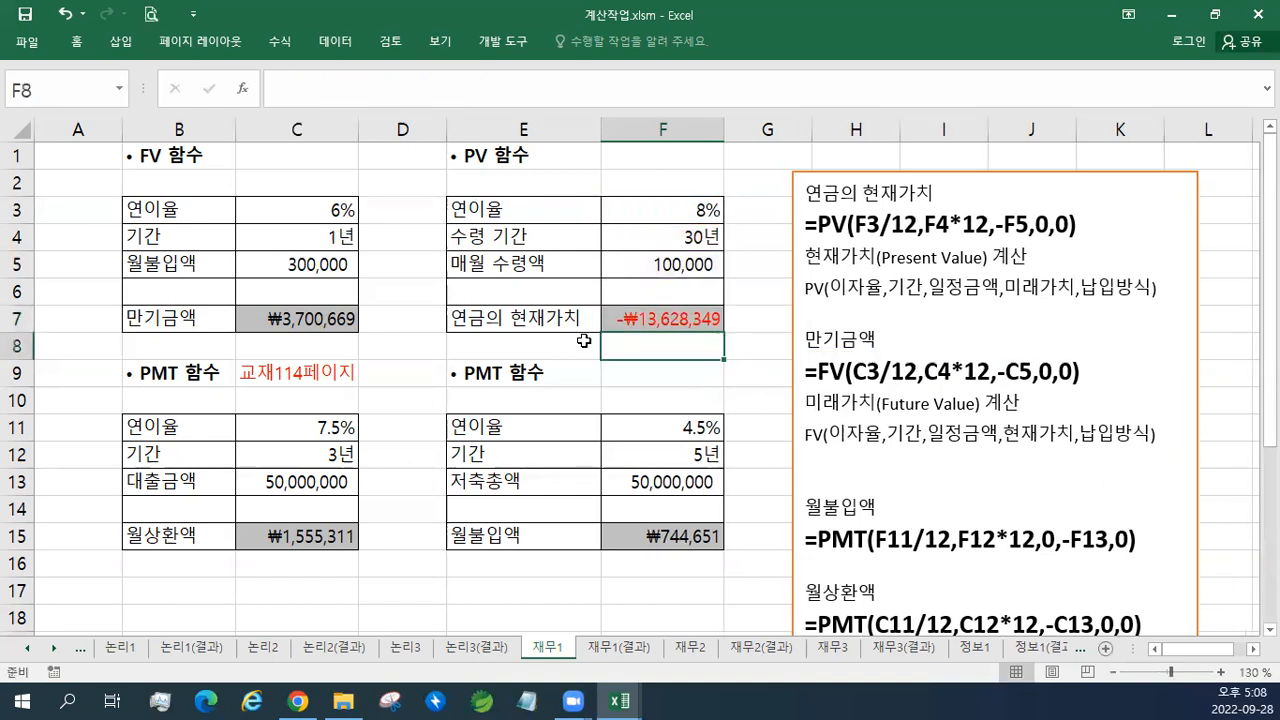
Step: Negate the payment argument in F7 so the formula reads =PV(F3/12,F4*12,-F5,0,0)
click(655, 323)
double_click(655, 323)
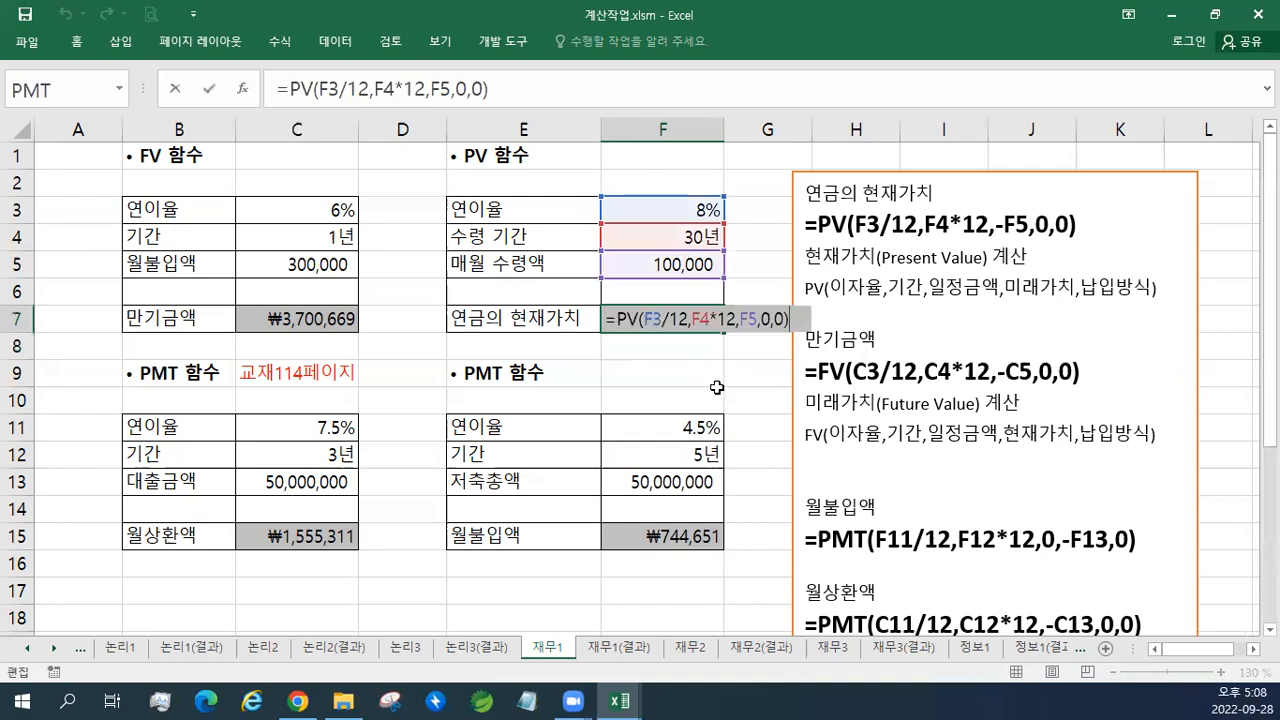
click(766, 319)
key(Left)
key(Left)
key(Left)
text(-)
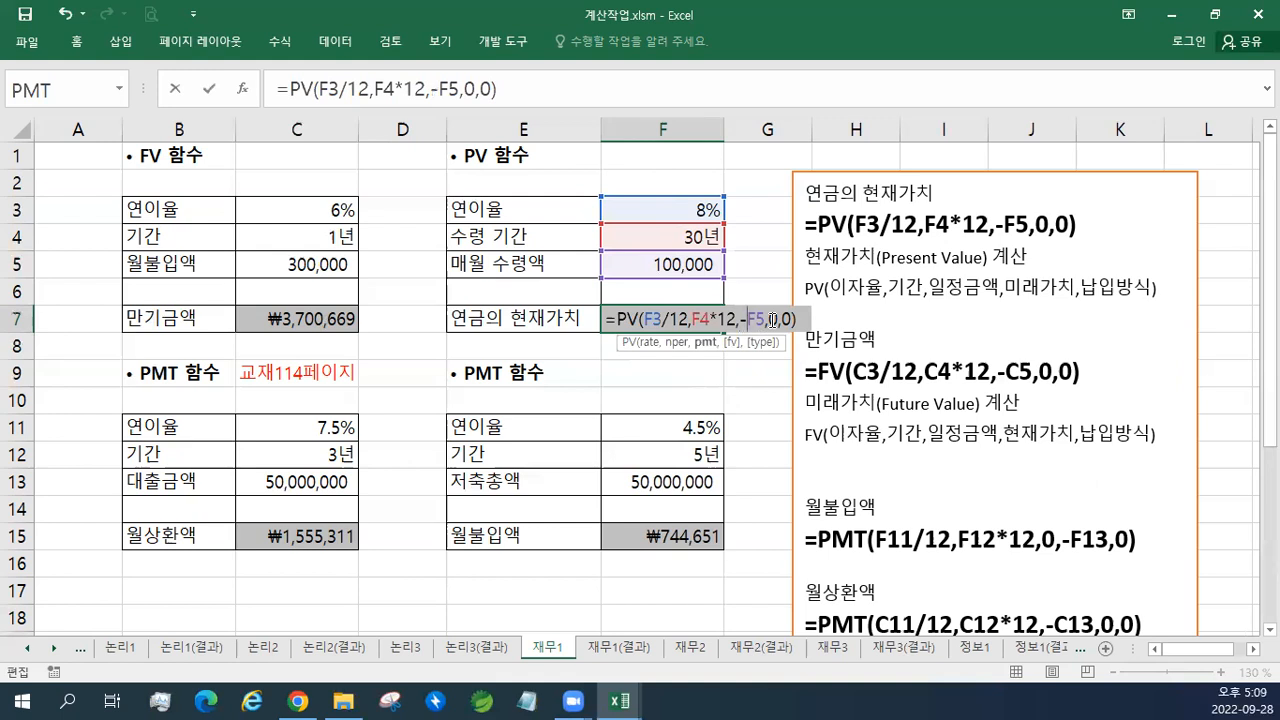
key(Return)
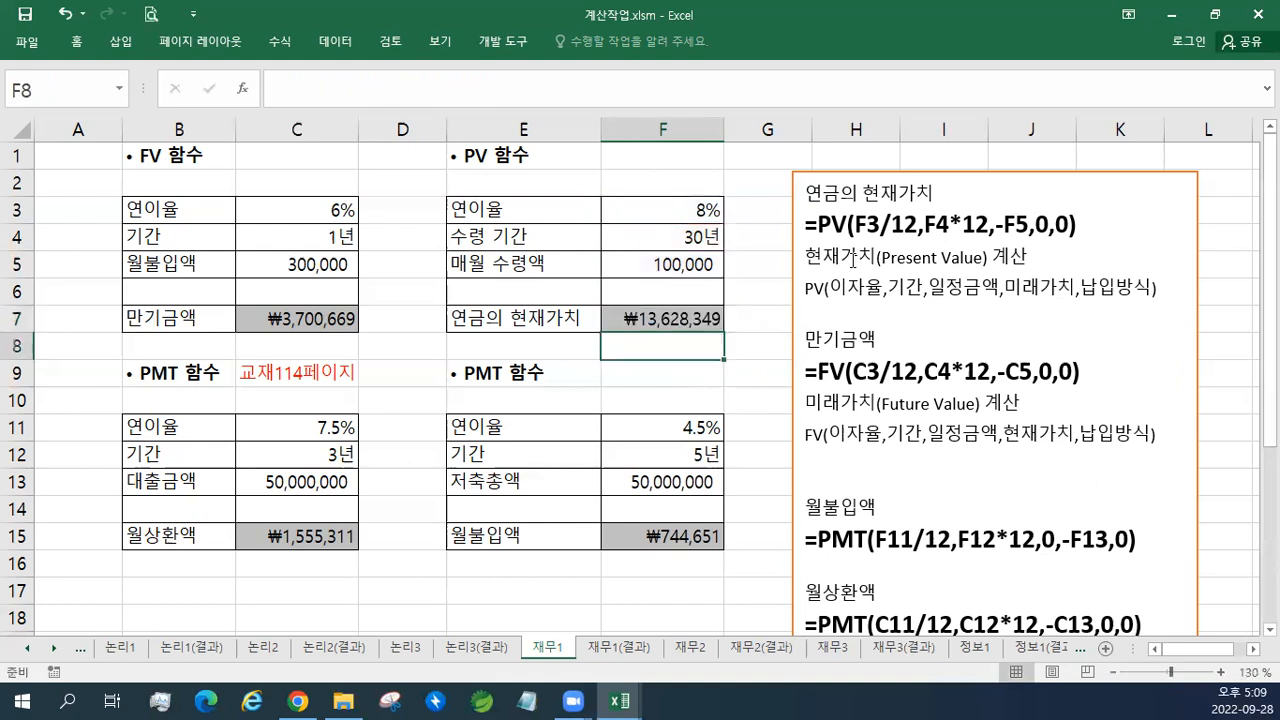
Step: Remove the extra blank line above the 월불입액 section in the note
click(905, 317)
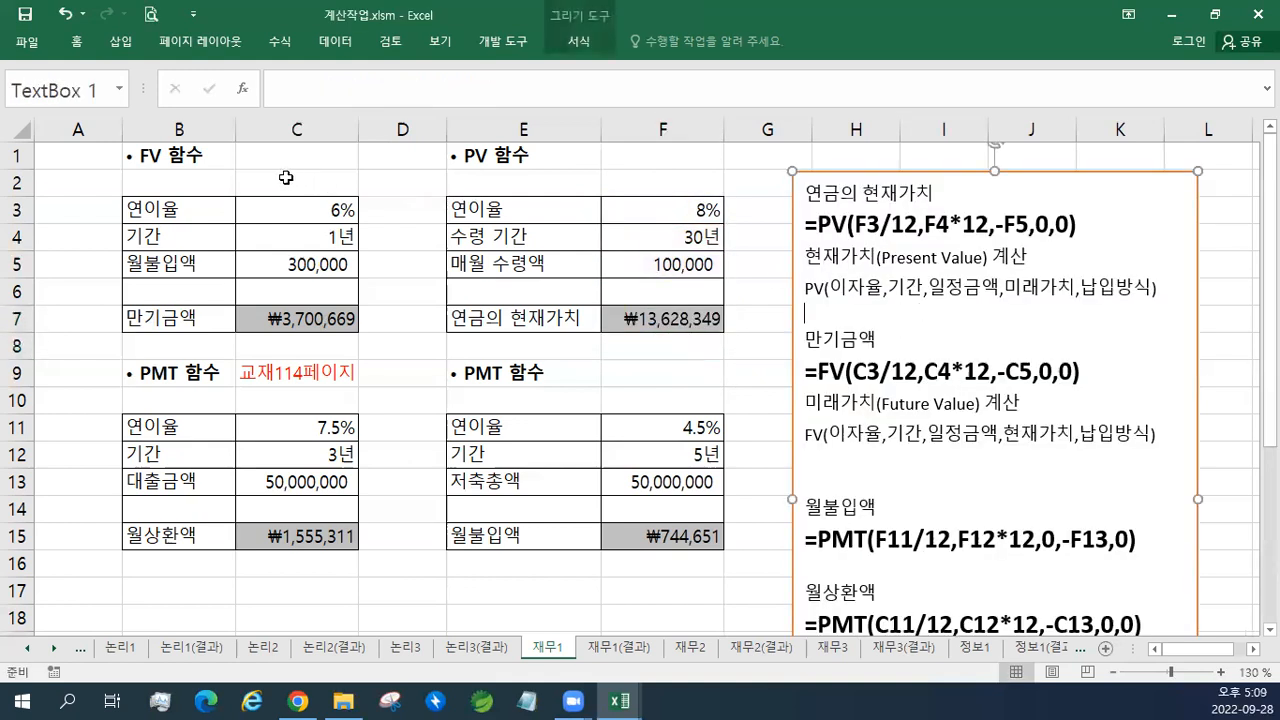
click(185, 157)
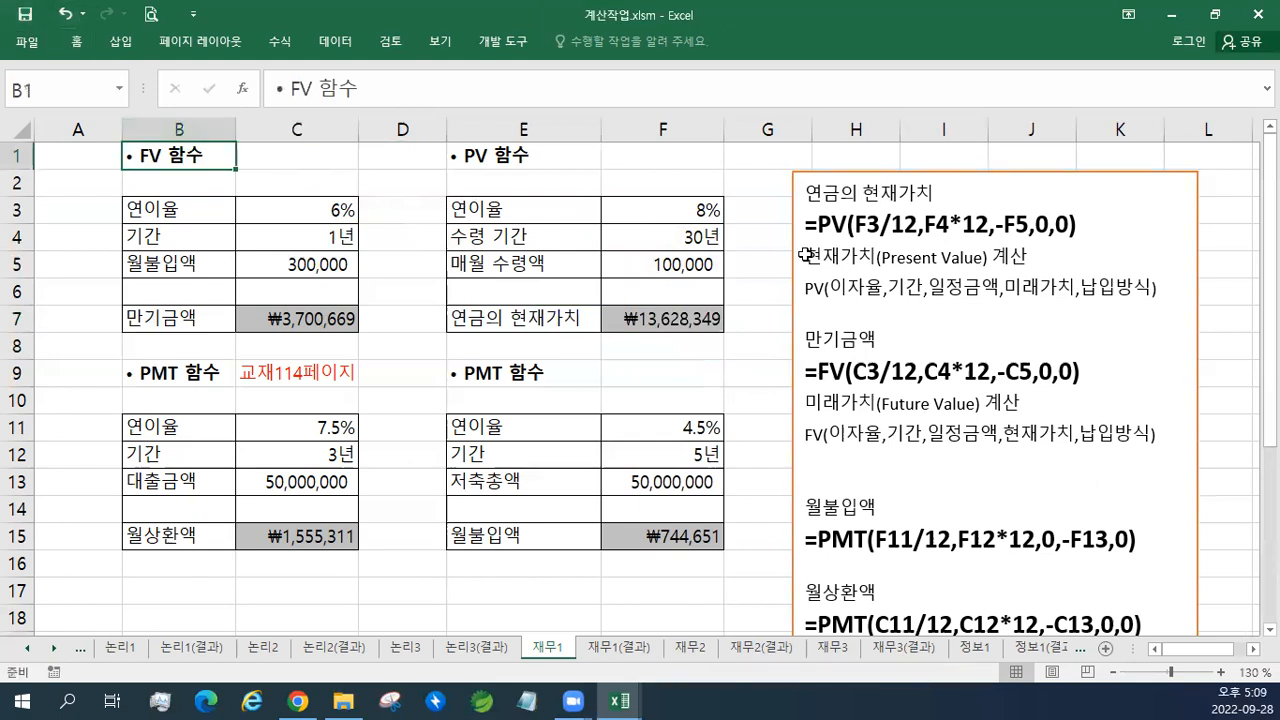
click(843, 463)
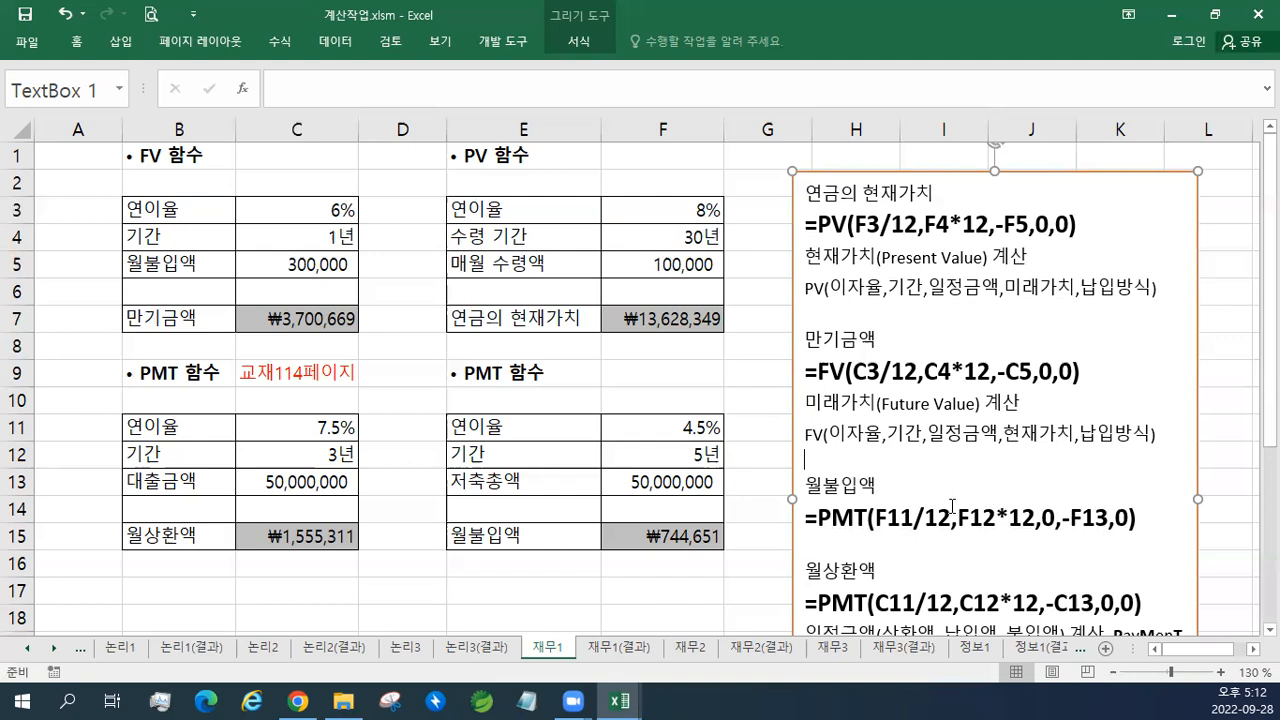
Step: Restore the maximized workbook window to its smaller size and switch to the 정보1 sheet
click(695, 648)
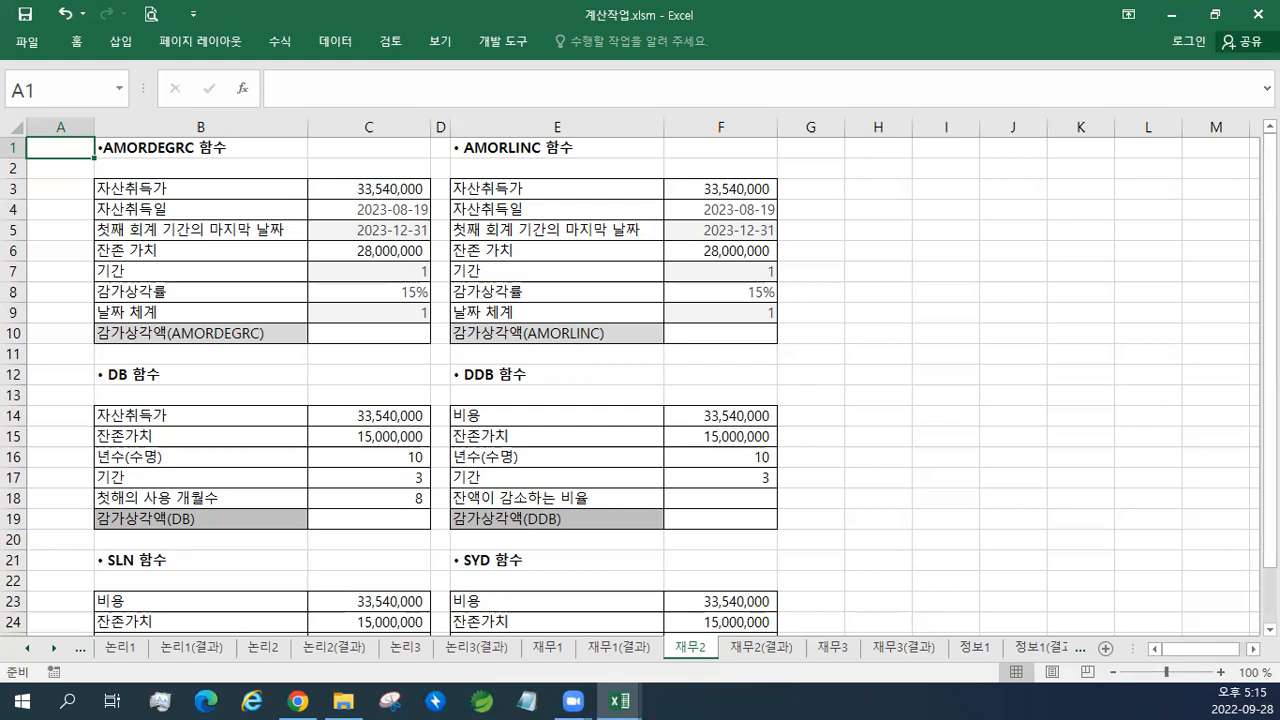
key(alt+Tab)
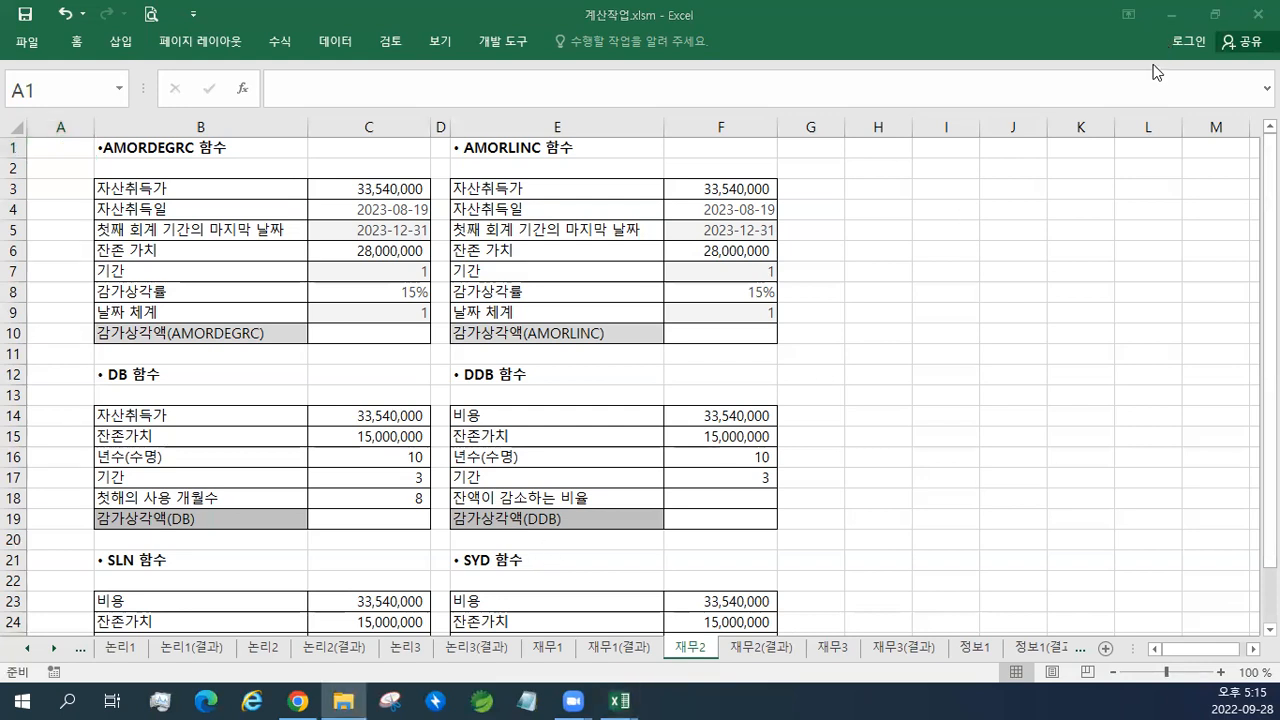
click(1216, 16)
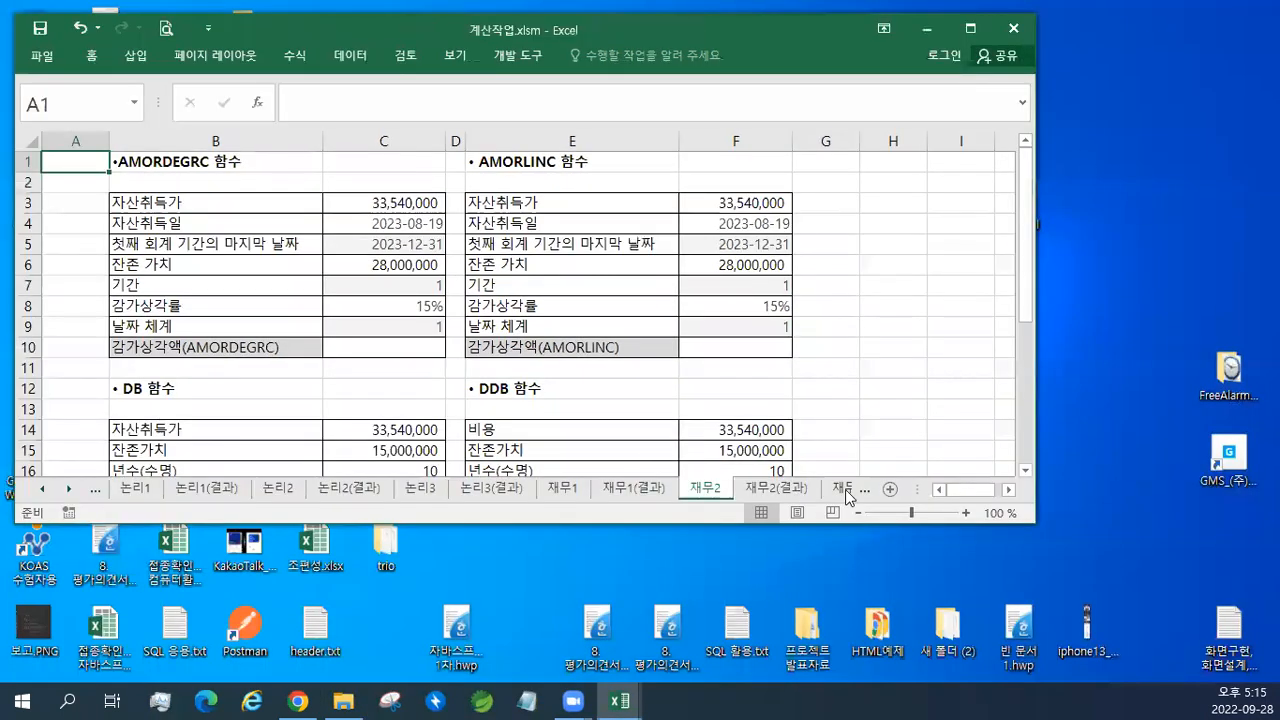
click(845, 489)
click(845, 489)
click(832, 491)
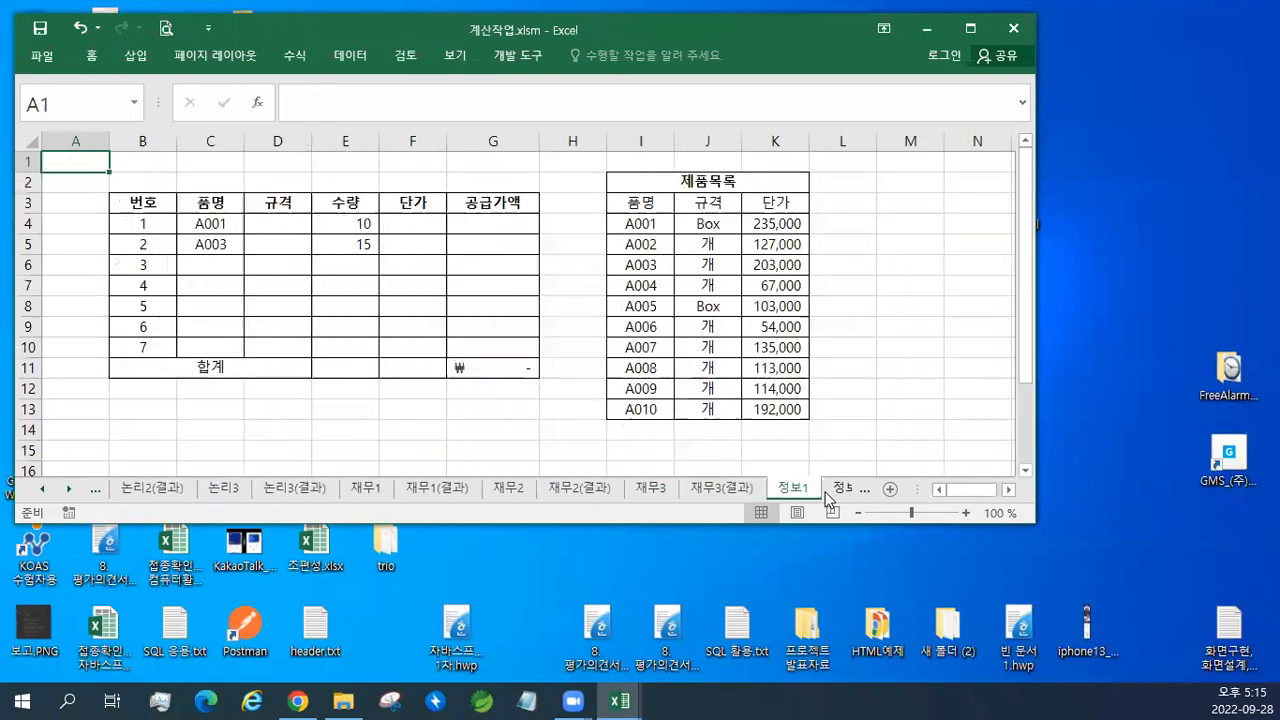
Step: Maximize the workbook window and open 엑셀2016기능정리_컴활1급.xlsm from the (오후)2023년컴활1급 folder in Documents
double_click(763, 34)
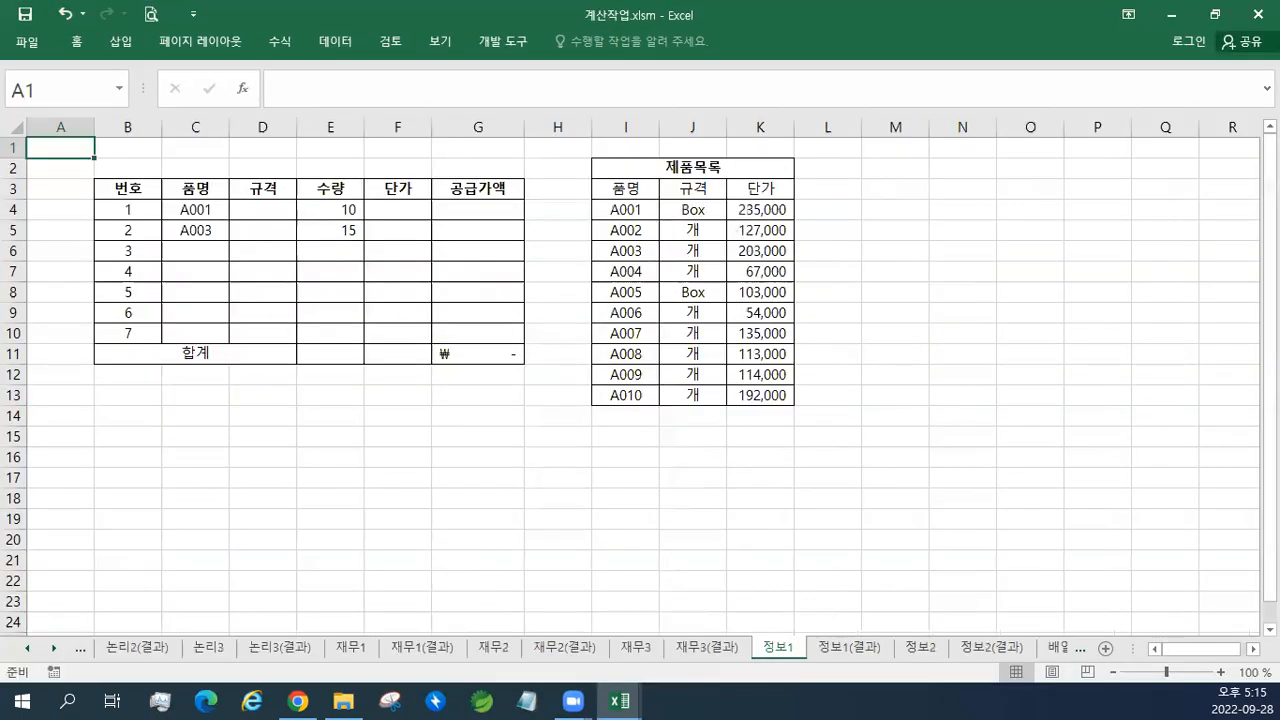
click(27, 45)
click(40, 164)
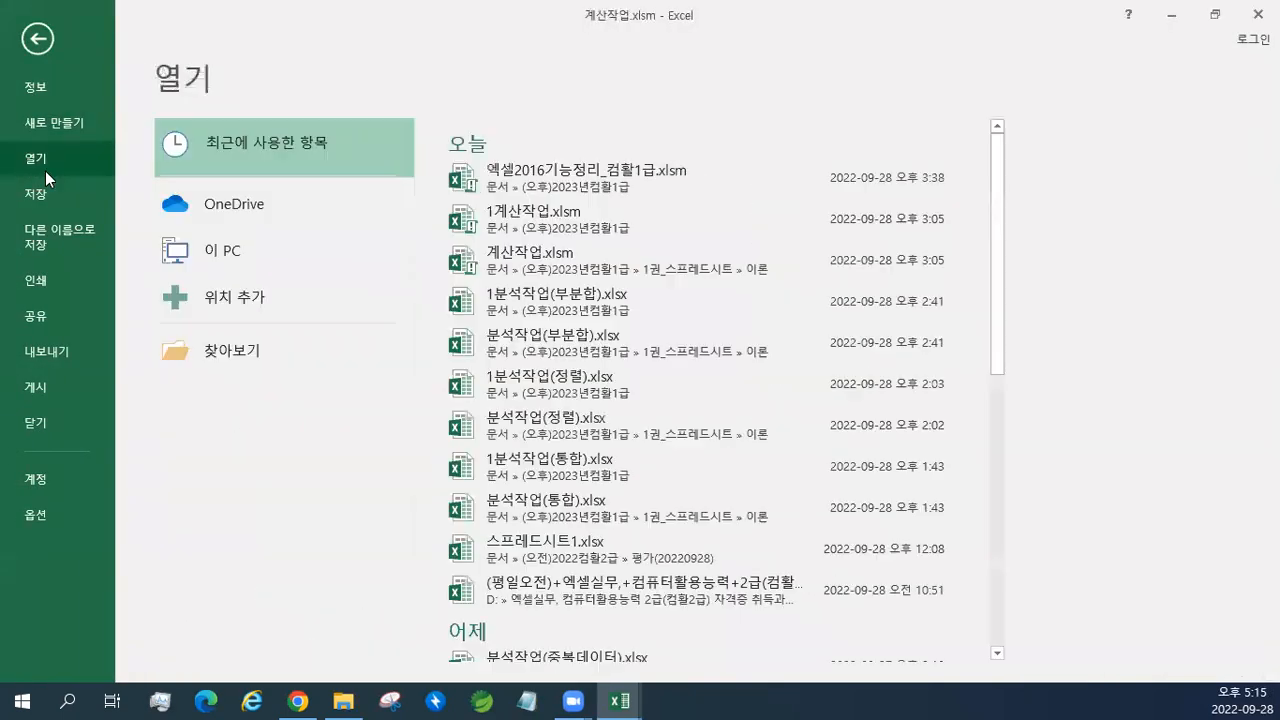
click(227, 350)
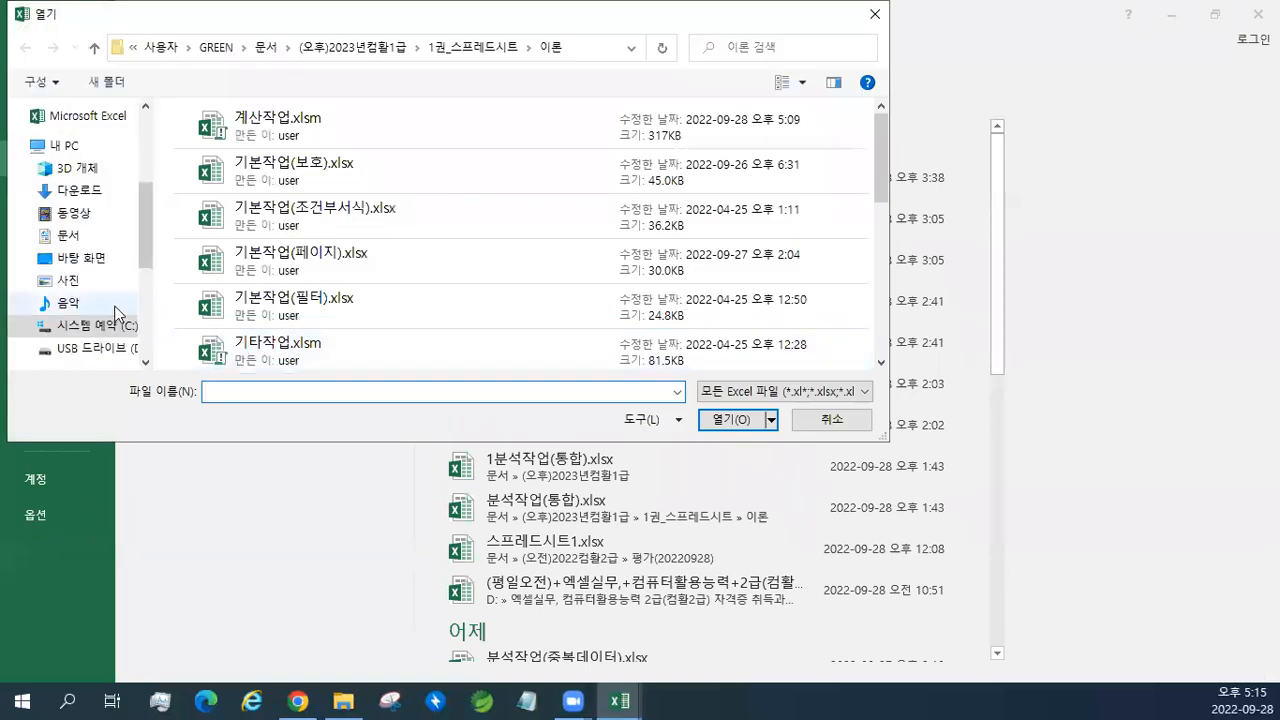
click(68, 237)
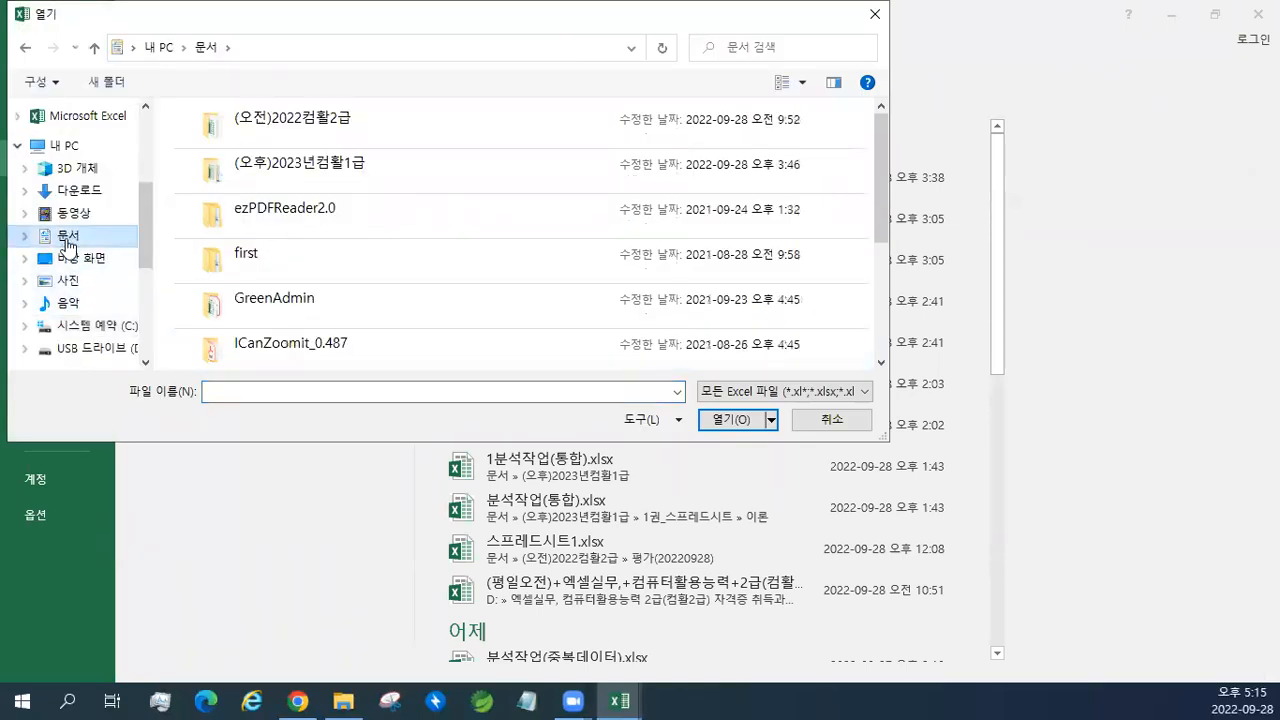
double_click(300, 172)
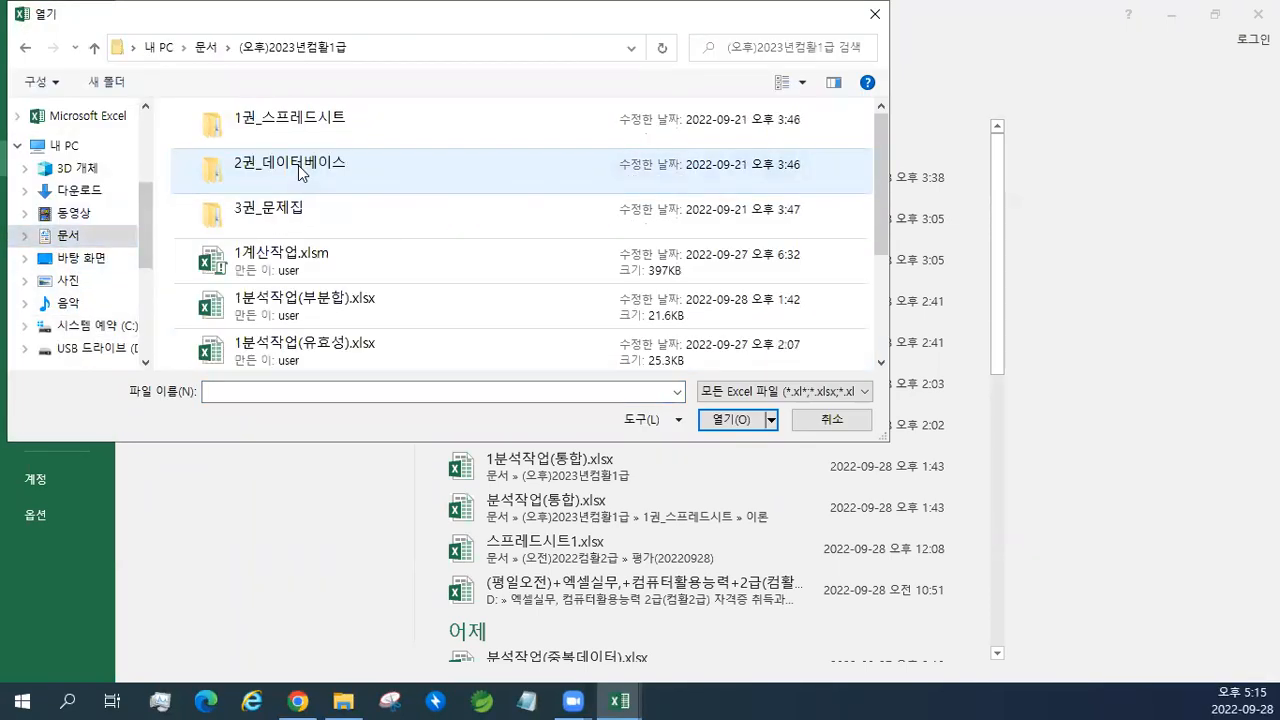
scroll(341, 268, down, 2)
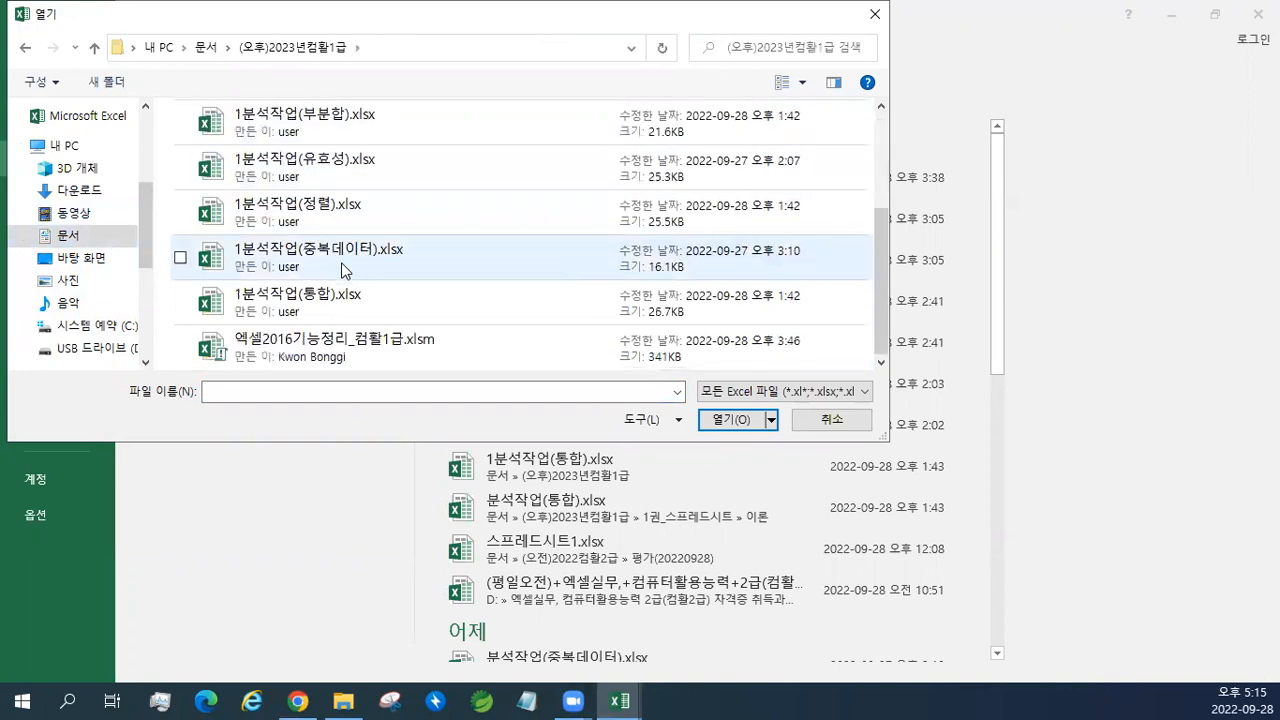
click(328, 348)
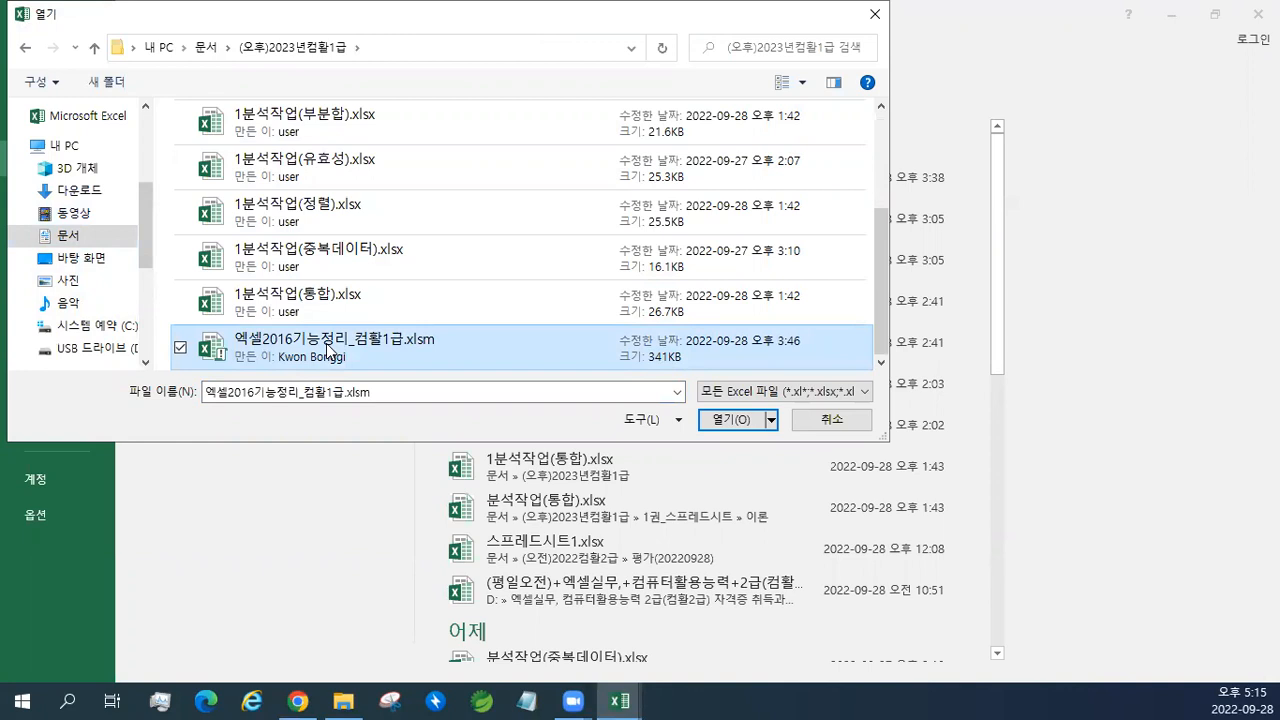
double_click(328, 348)
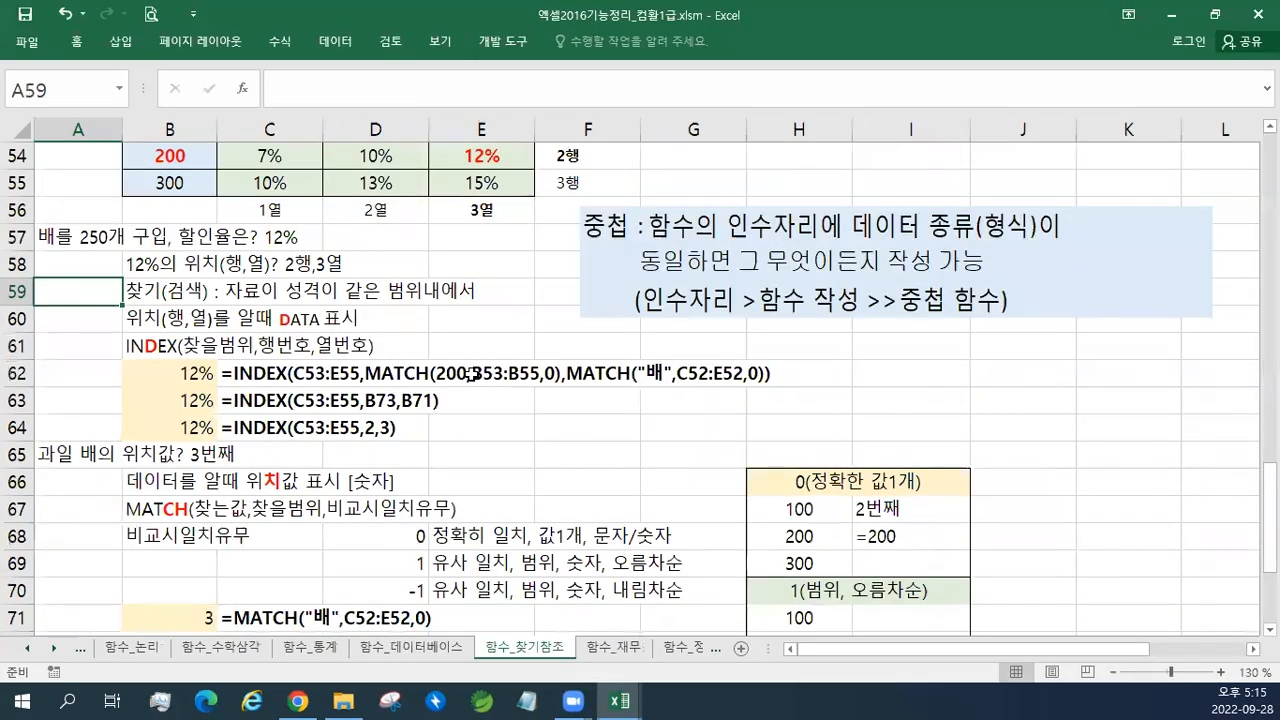
Step: Restore the newly opened workbook to a smaller window and switch to its 함수_정보 sheet
click(1214, 14)
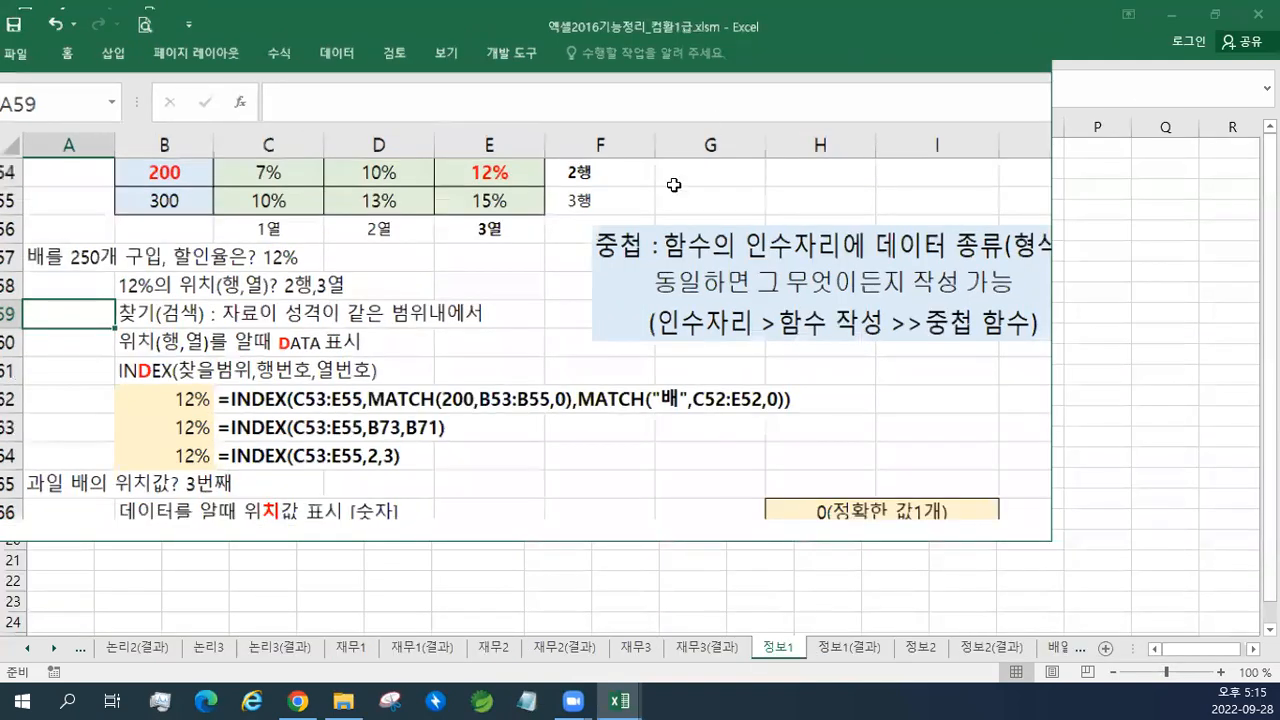
click(90, 511)
click(90, 511)
click(90, 511)
click(90, 511)
click(90, 511)
click(240, 510)
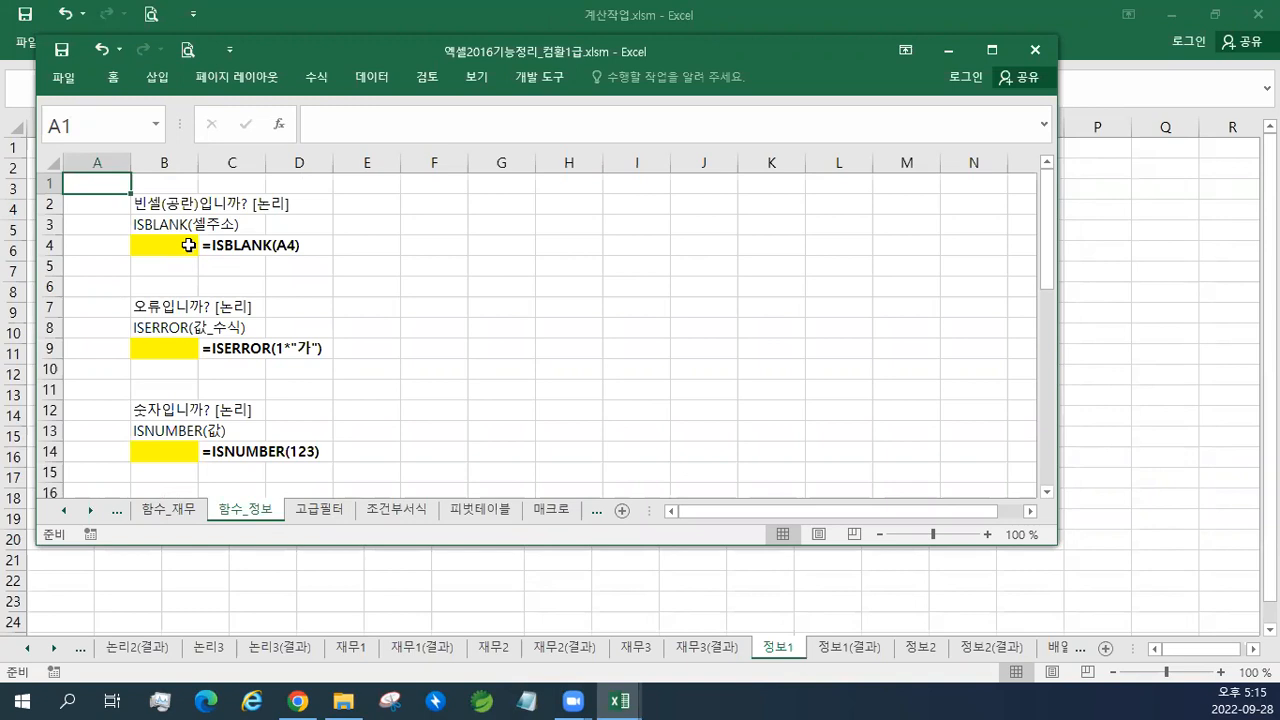
Step: Enter the textbook reference 교재119페이지 in cell A1 of the 함수_정보 sheet
text(RYWO)
key(BackSpace)
key(BackSpace)
key(BackSpace)
key(BackSpace)
text(교)
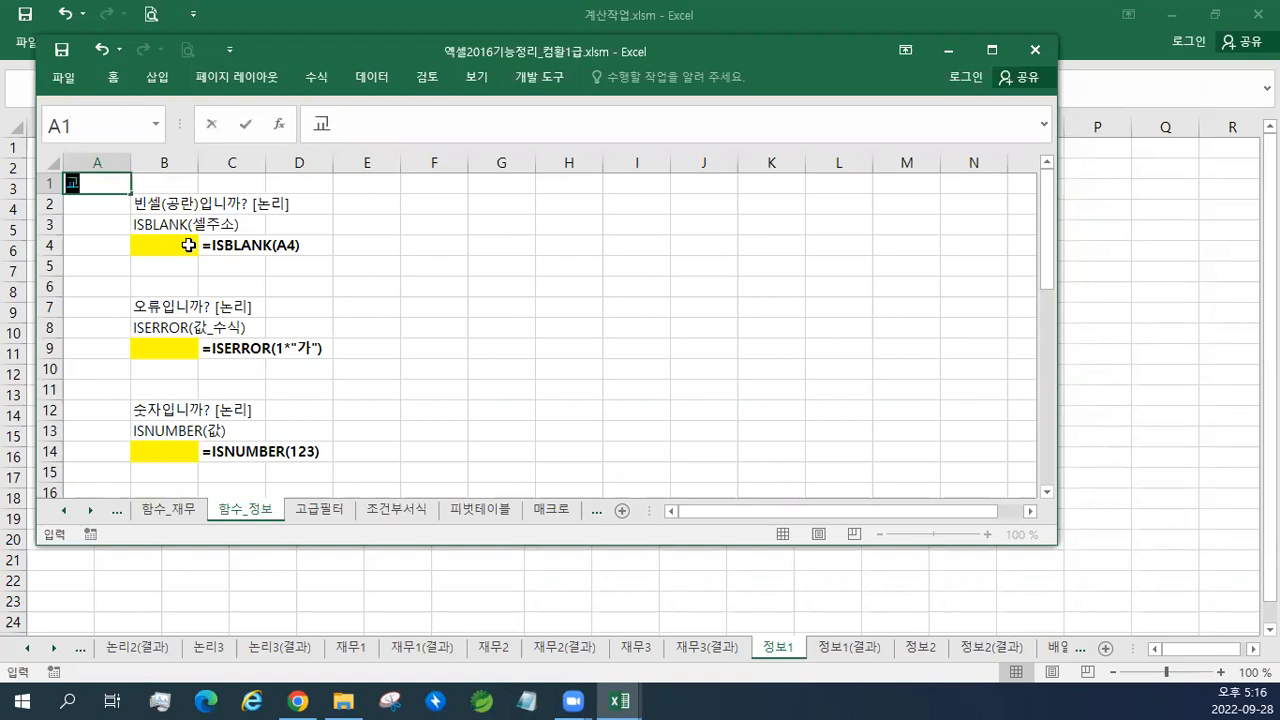
text(재119페이지)
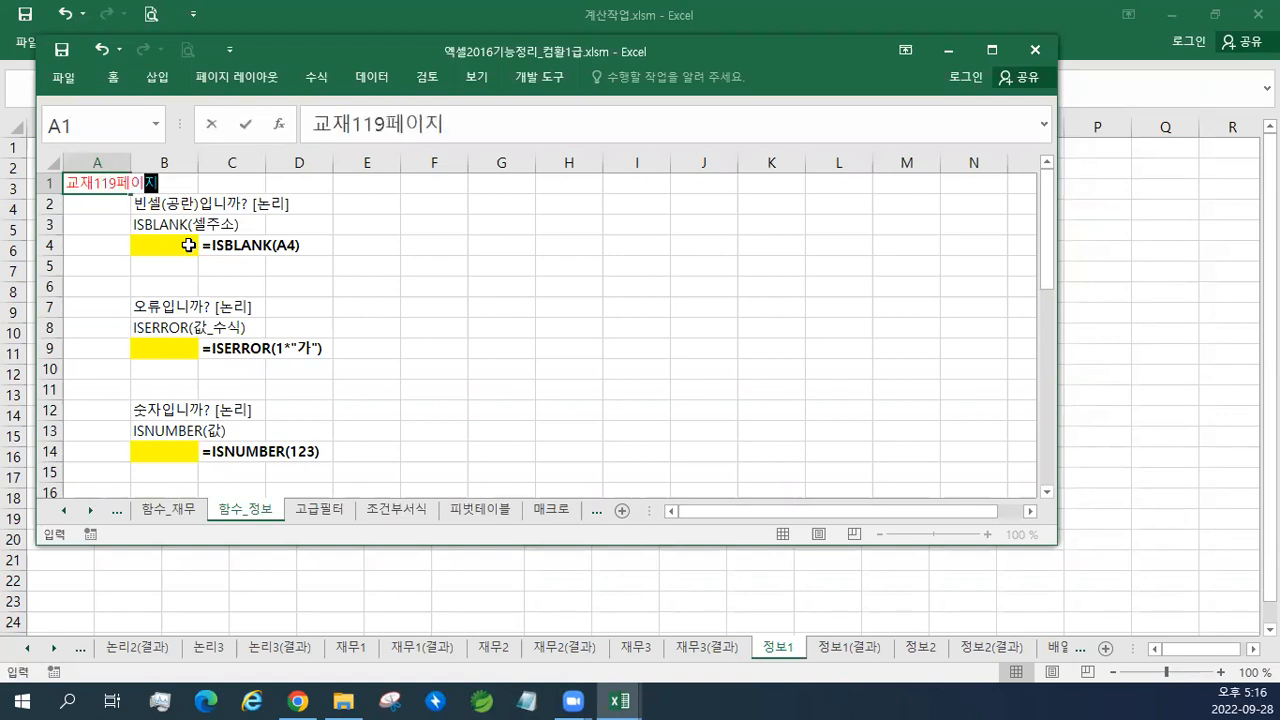
key(Return)
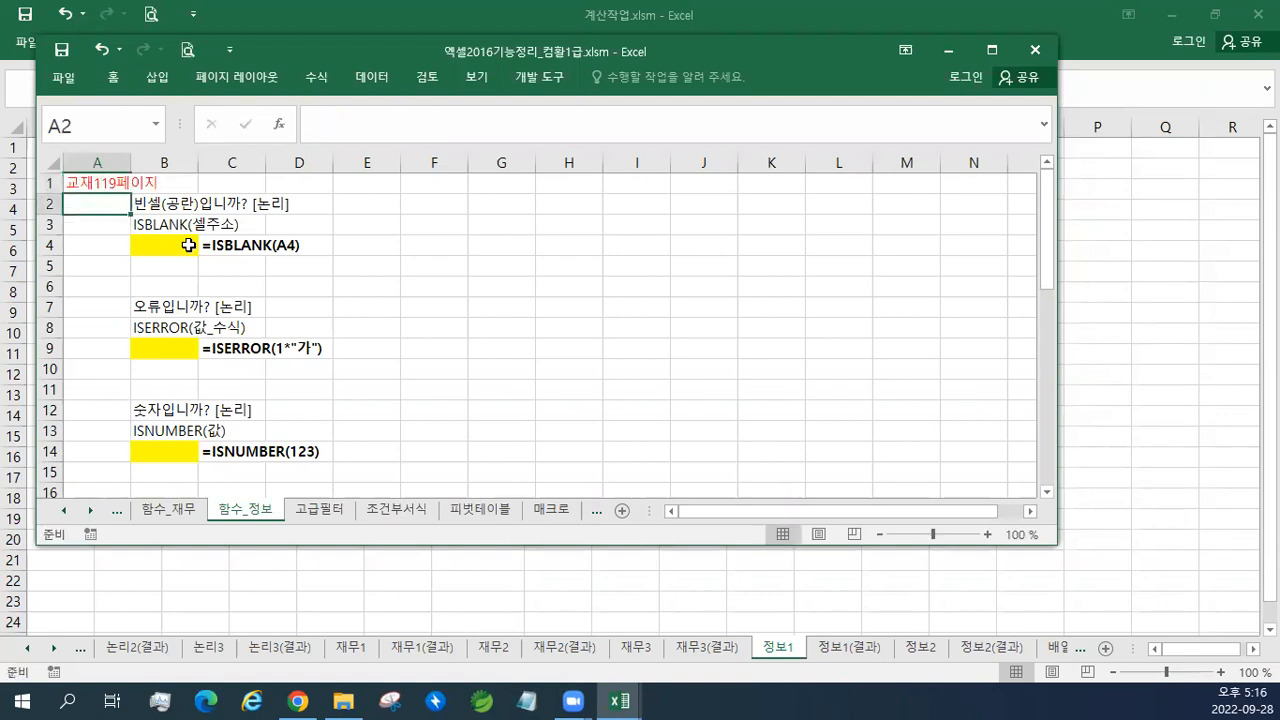
click(95, 181)
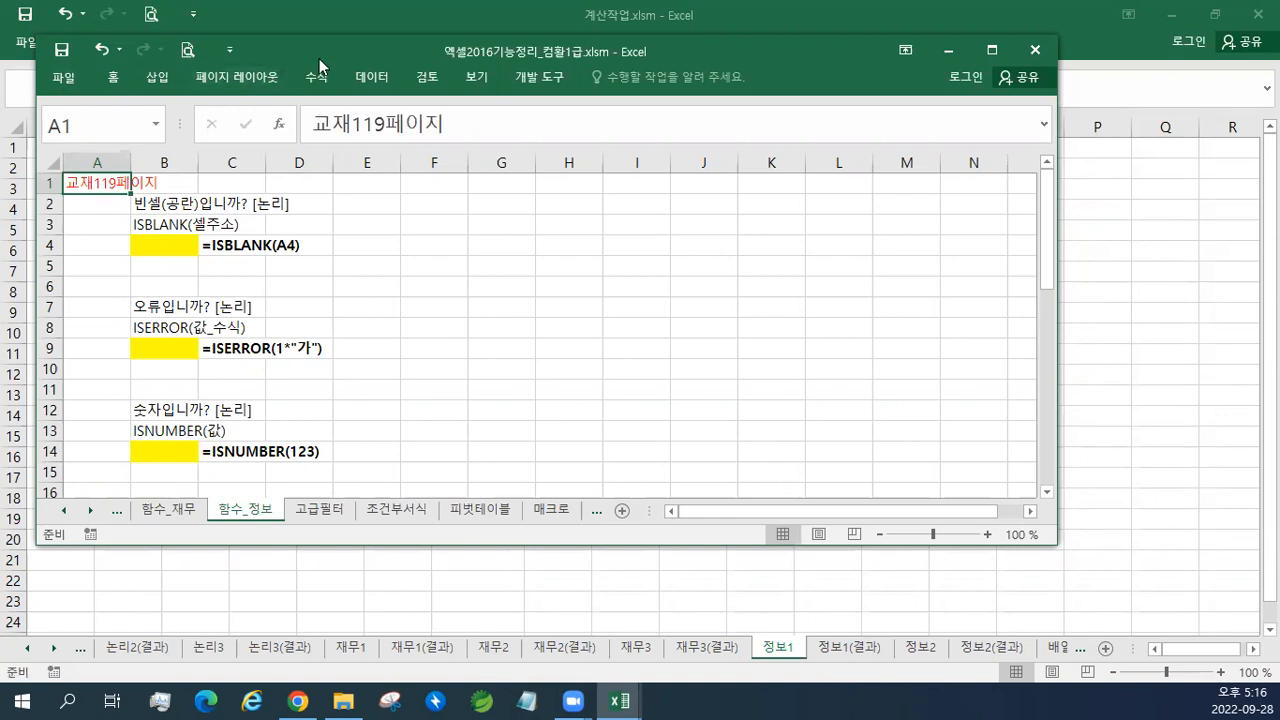
Step: Maximize the 엑셀2016기능정리_컴활1급.xlsm window and enlarge the 함수_정보 sheet to 130% zoom
double_click(319, 58)
ctrl+scroll(436, 320, up, 1)
ctrl+scroll(436, 320, up, 2)
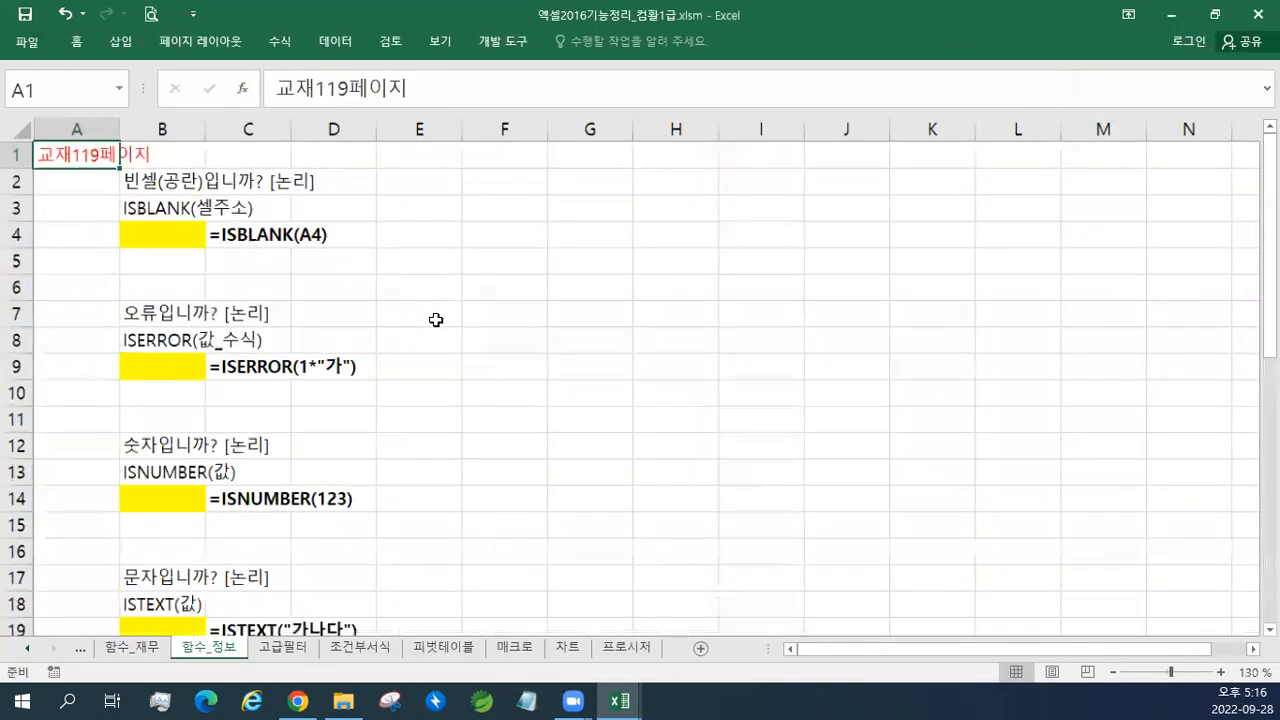
ctrl+scroll(436, 320, down, 1)
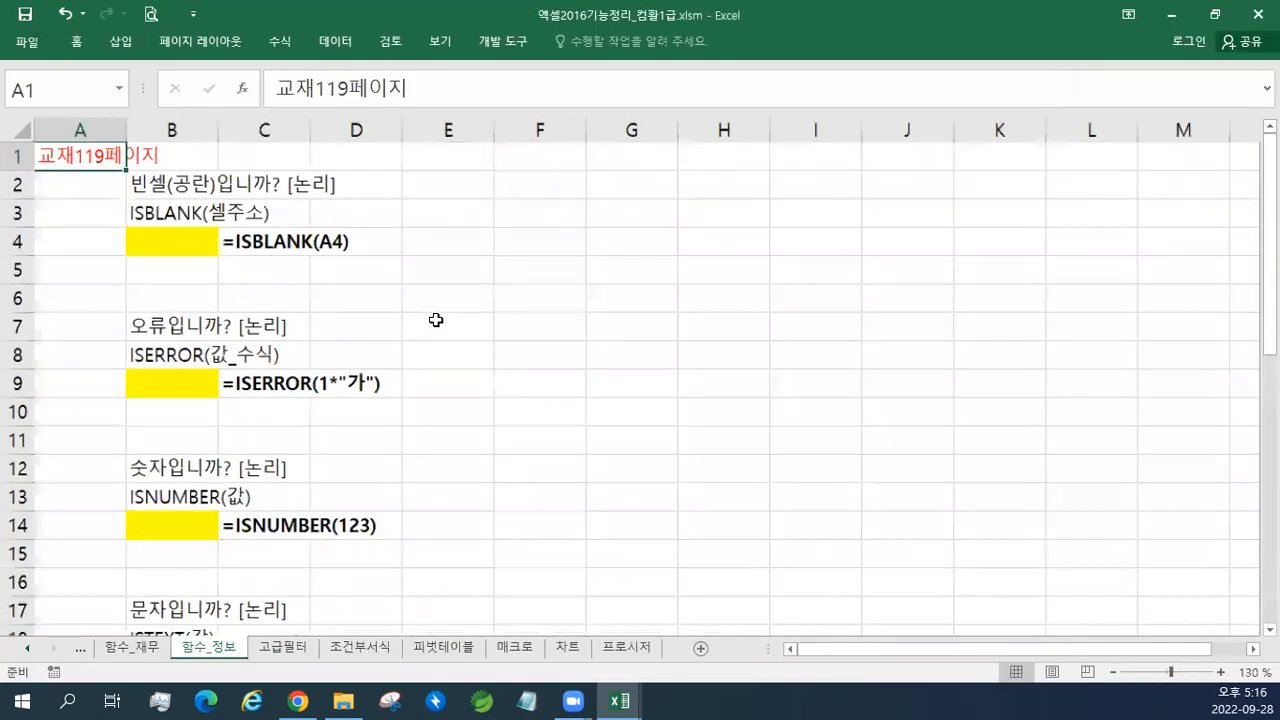
click(160, 231)
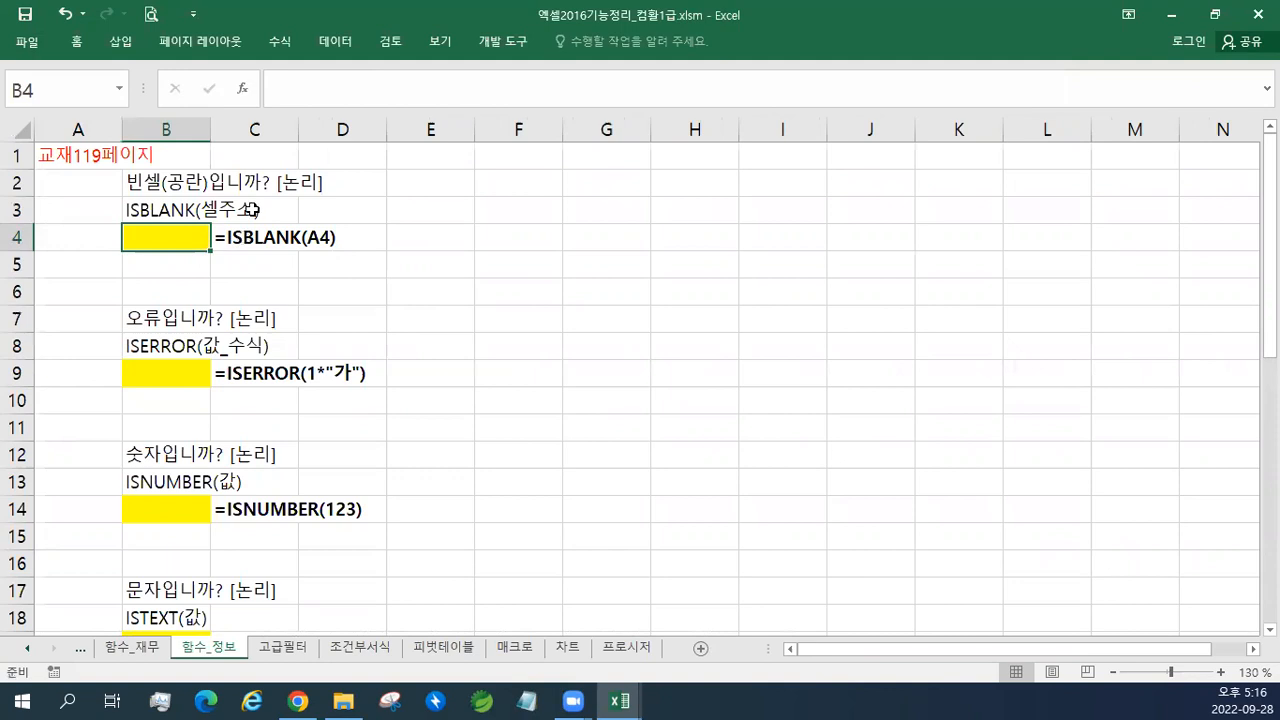
ctrl+click(172, 373)
ctrl+click(160, 511)
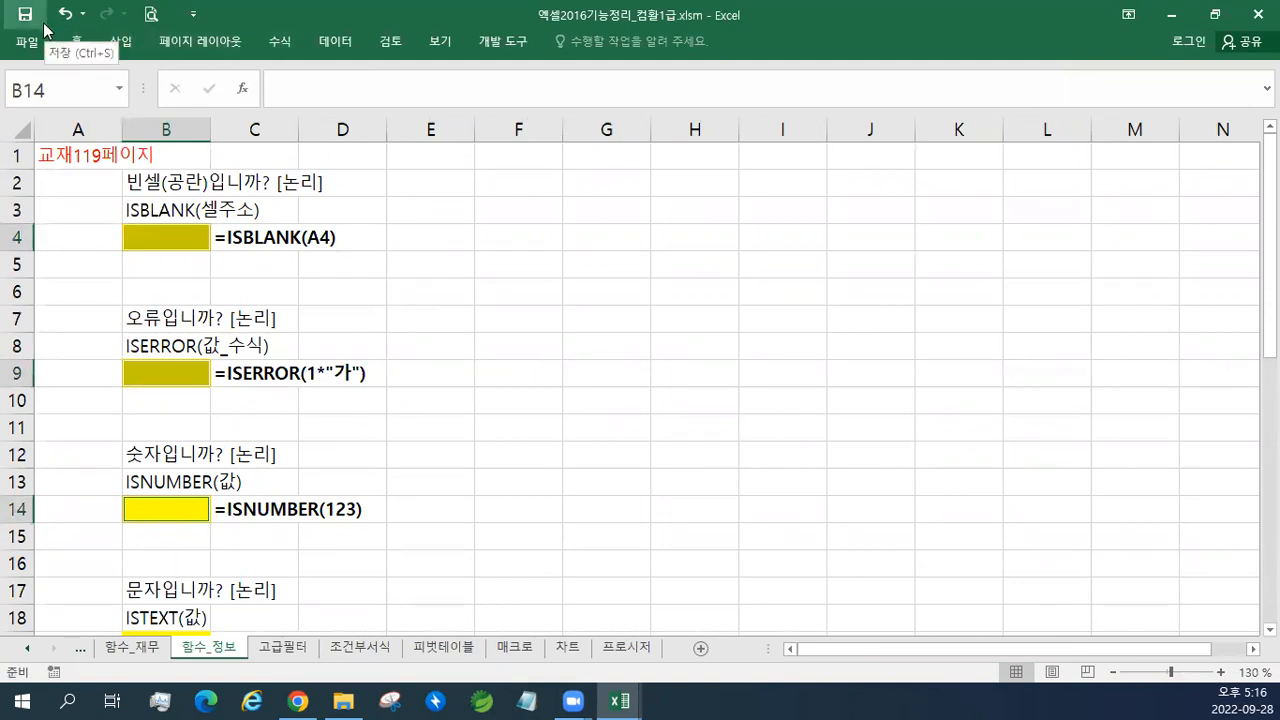
Step: Extend the page reference in A1 so it reads 교재119,120,121페이지
double_click(98, 157)
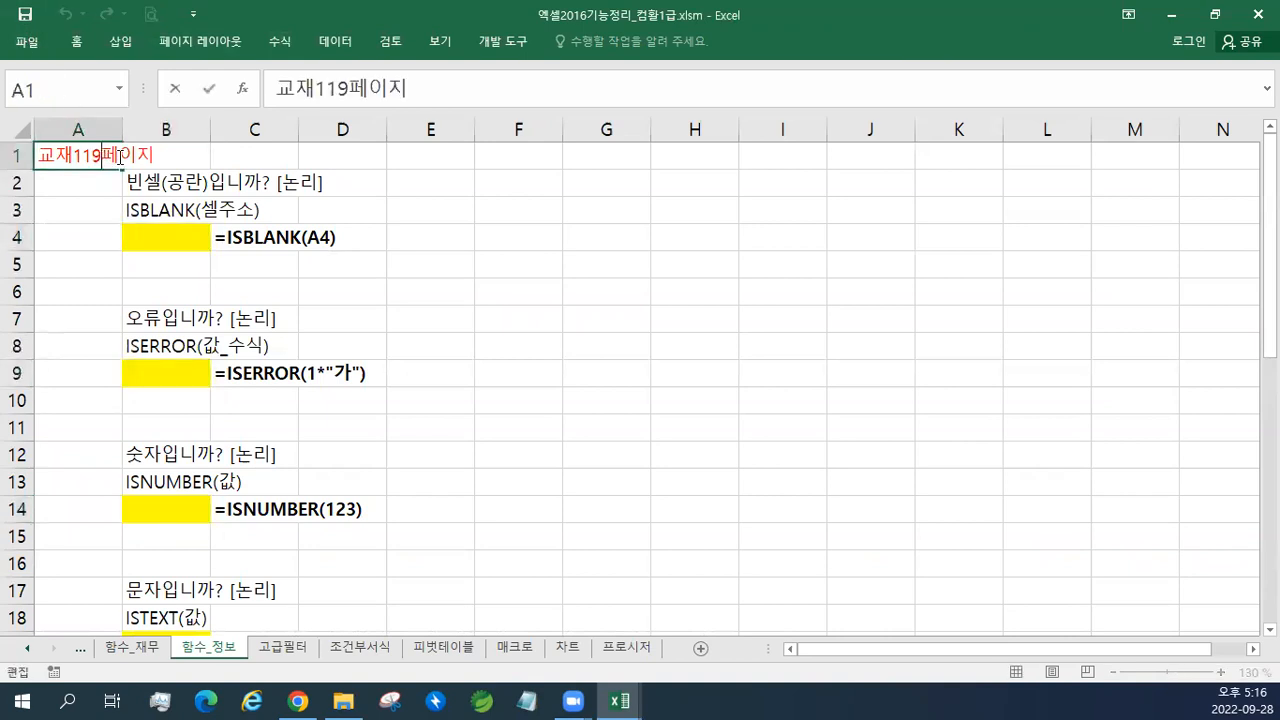
text(,)
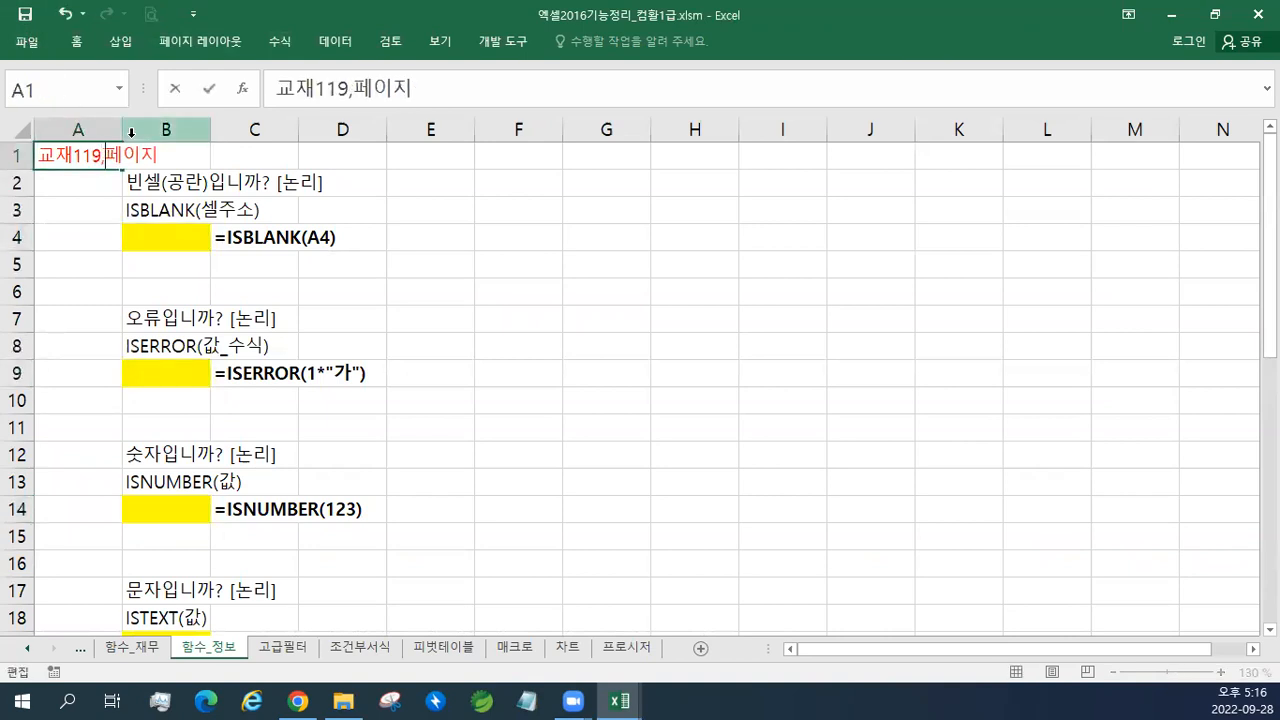
text(120,121)
click(186, 256)
Step: Remove the yellow fill from cells B4, B9 and B14 and apply all borders to them
click(186, 241)
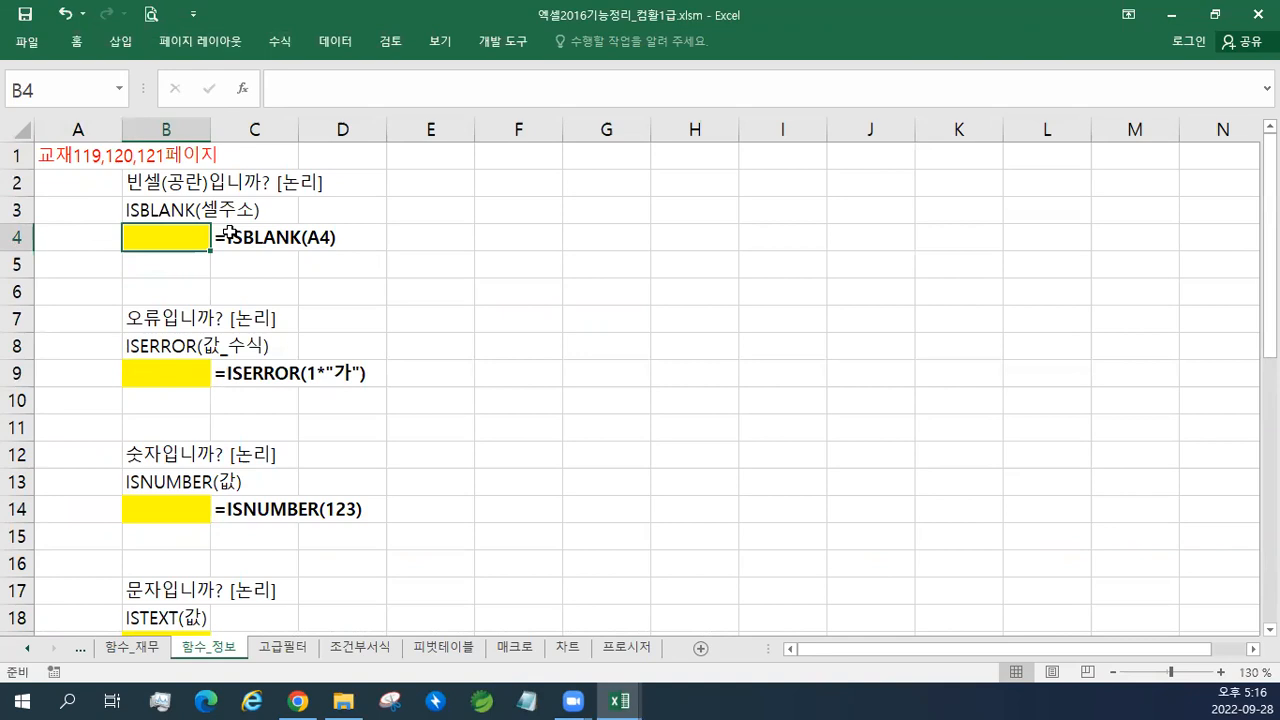
ctrl+click(158, 374)
ctrl+click(181, 511)
right_click(182, 513)
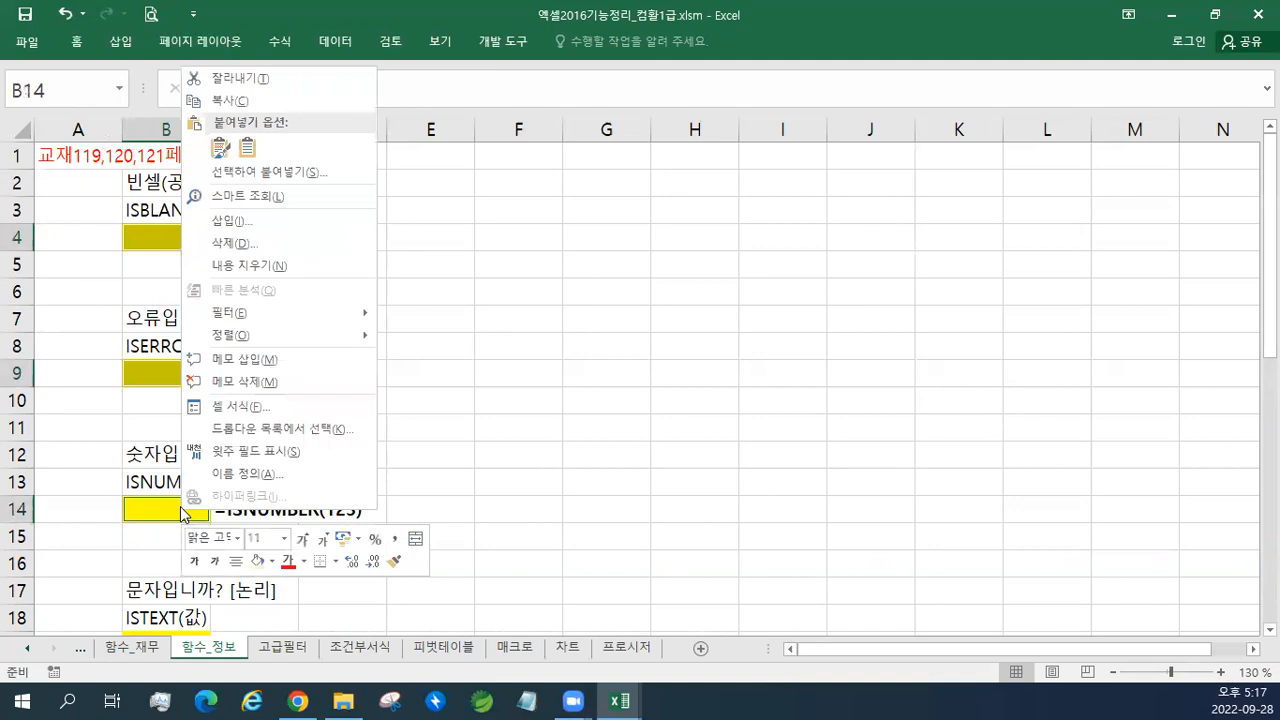
click(271, 563)
click(285, 512)
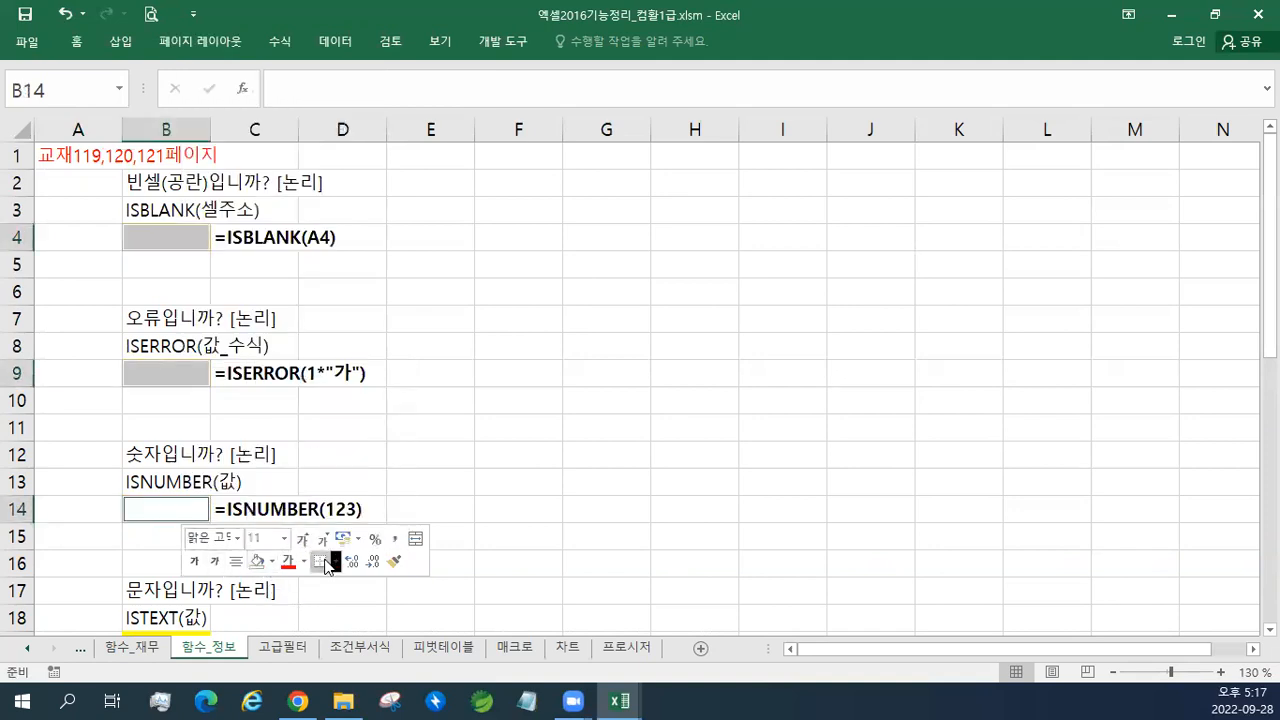
click(333, 563)
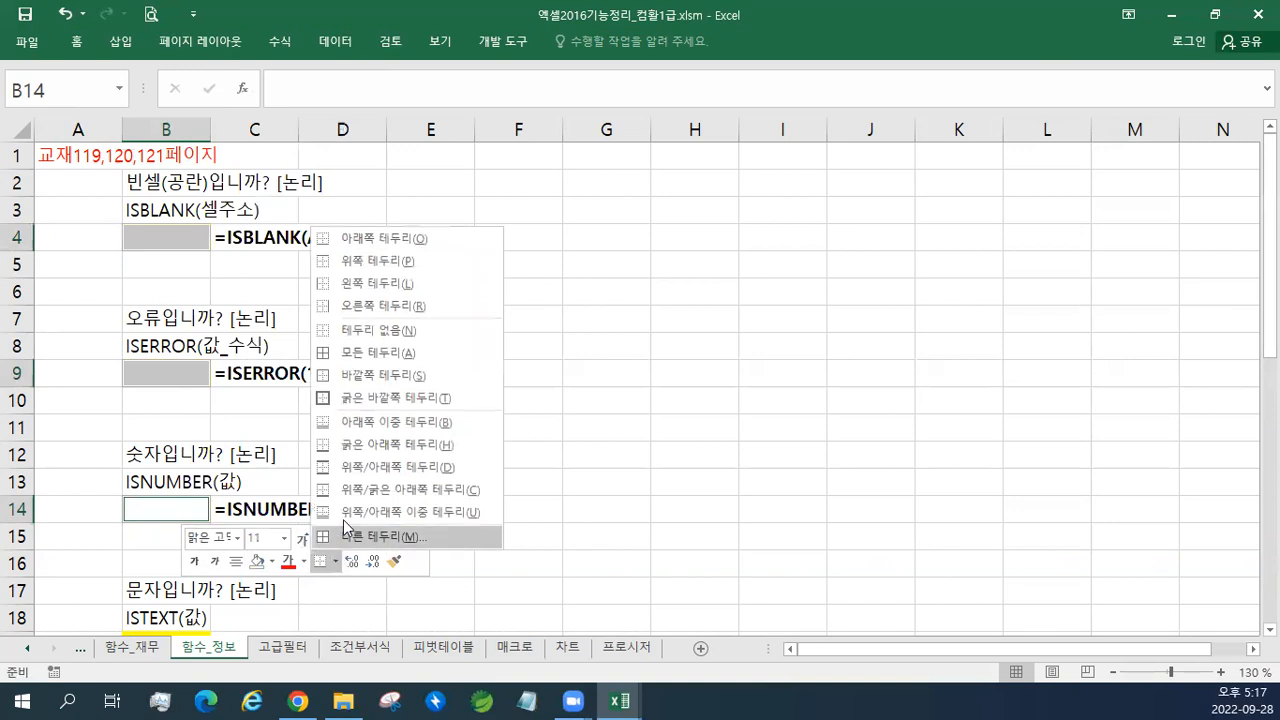
click(365, 354)
Step: Enter the formula =ISBLANK(A4) in cell B4 to test whether A4 is empty
click(181, 249)
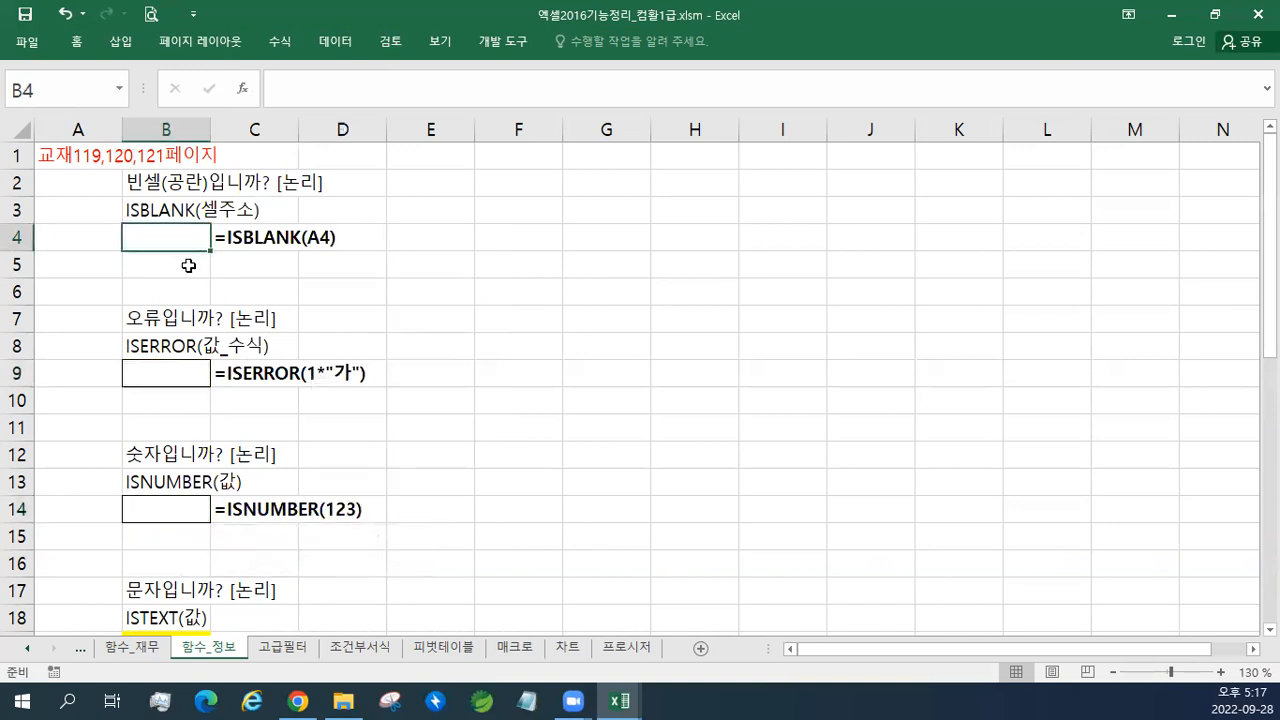
scroll(189, 266, up, 1)
scroll(189, 266, up, 1)
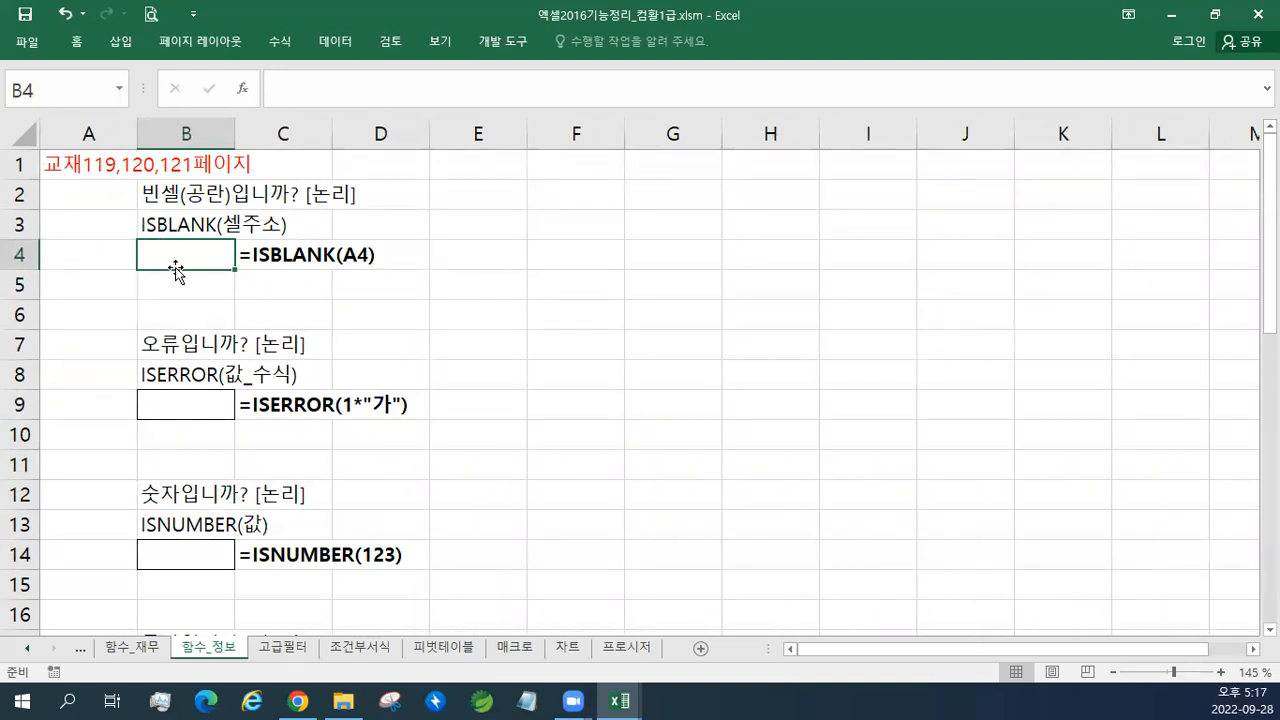
text(=)
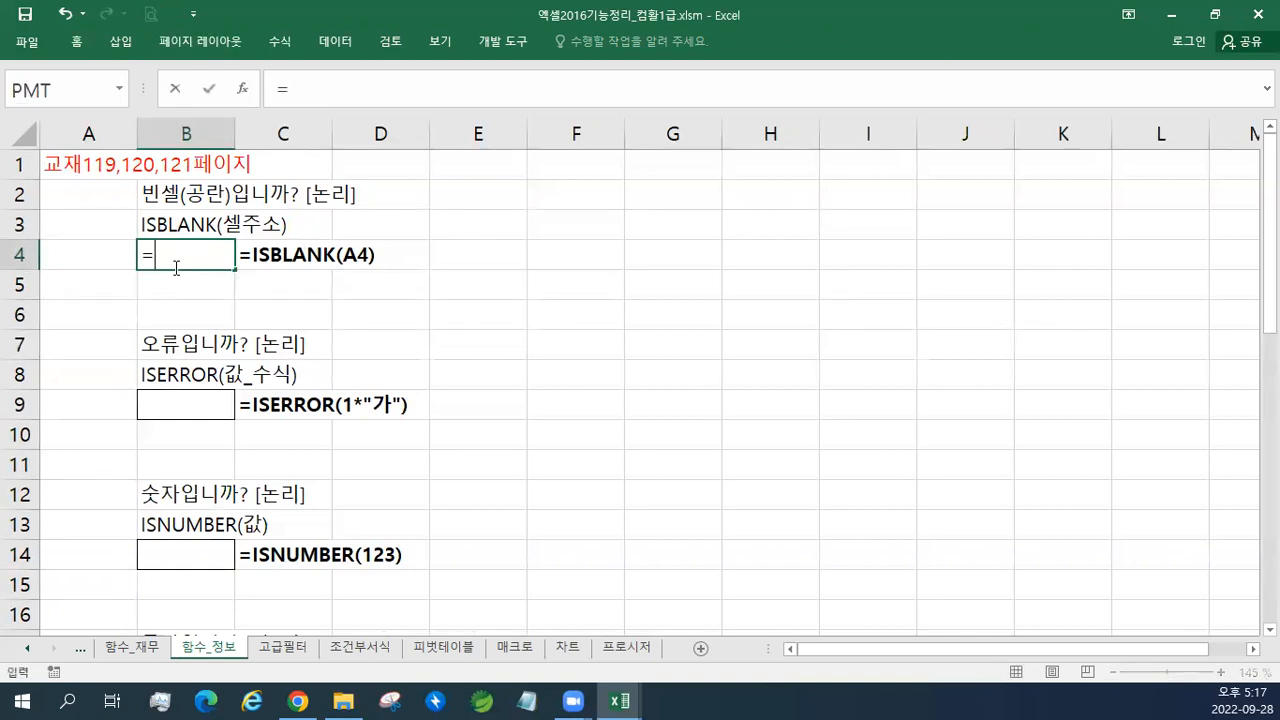
text(ISBLANK()
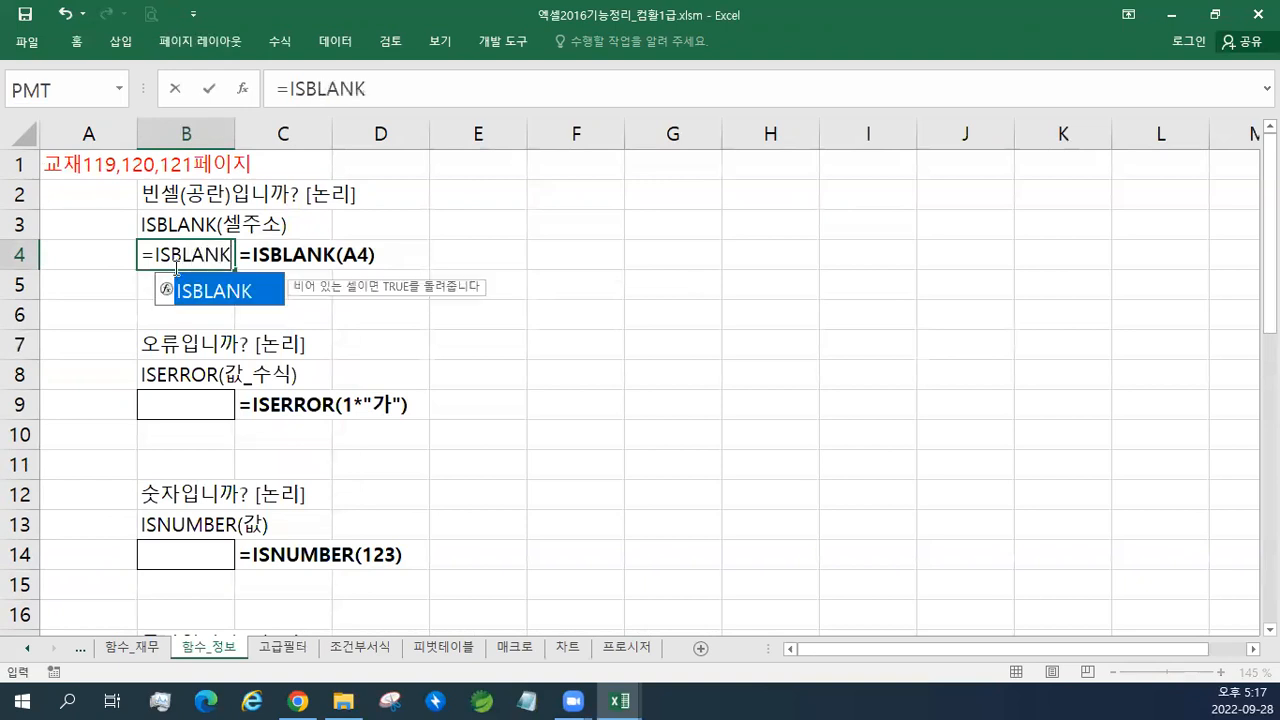
click(100, 254)
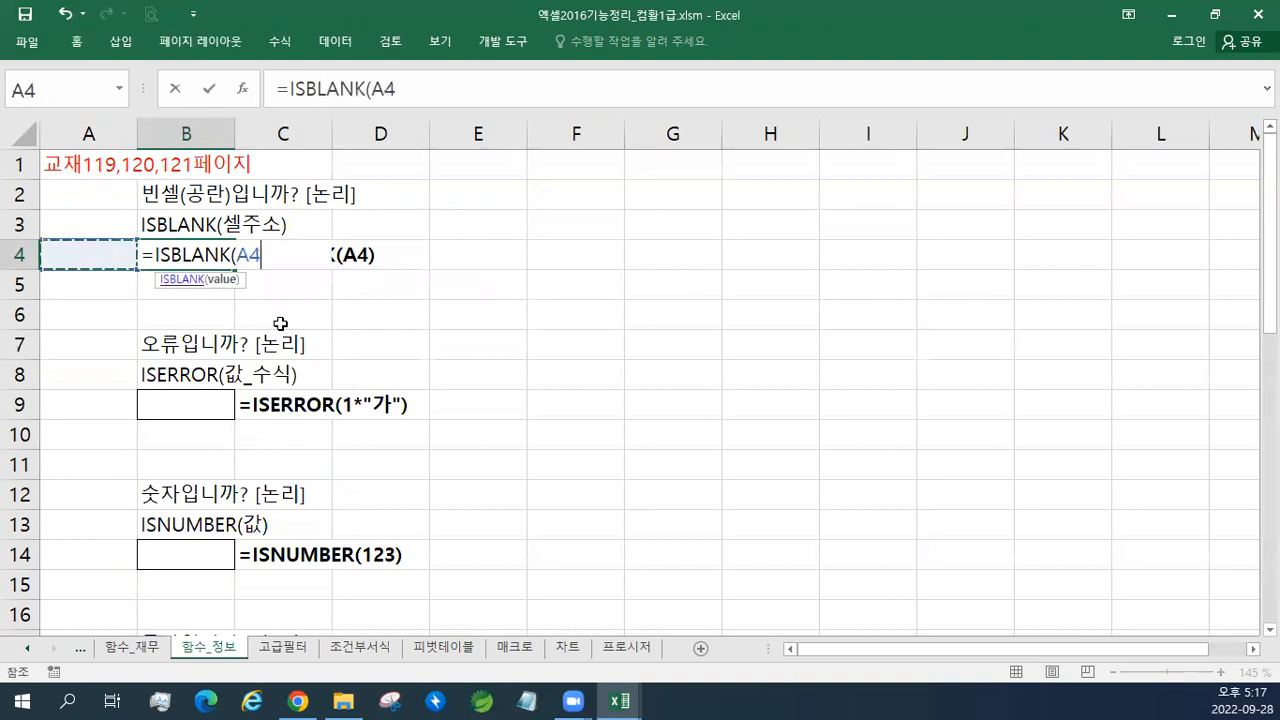
text())
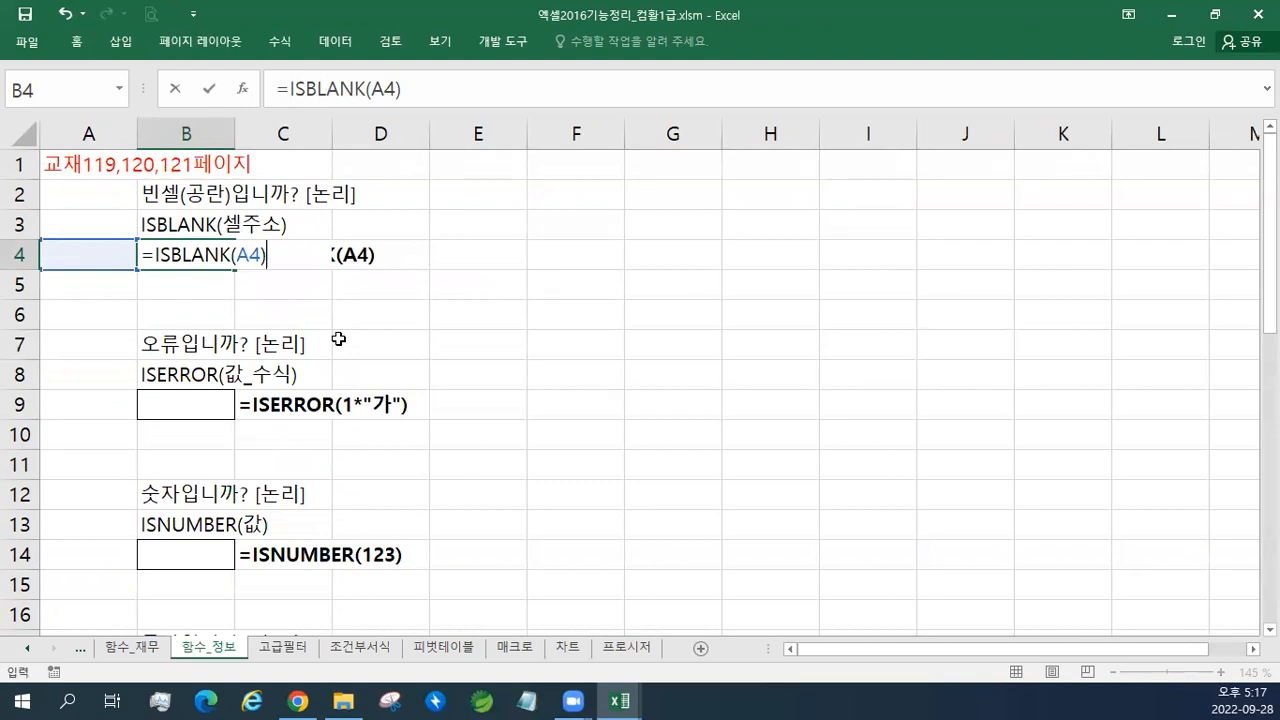
key(Return)
key(Up)
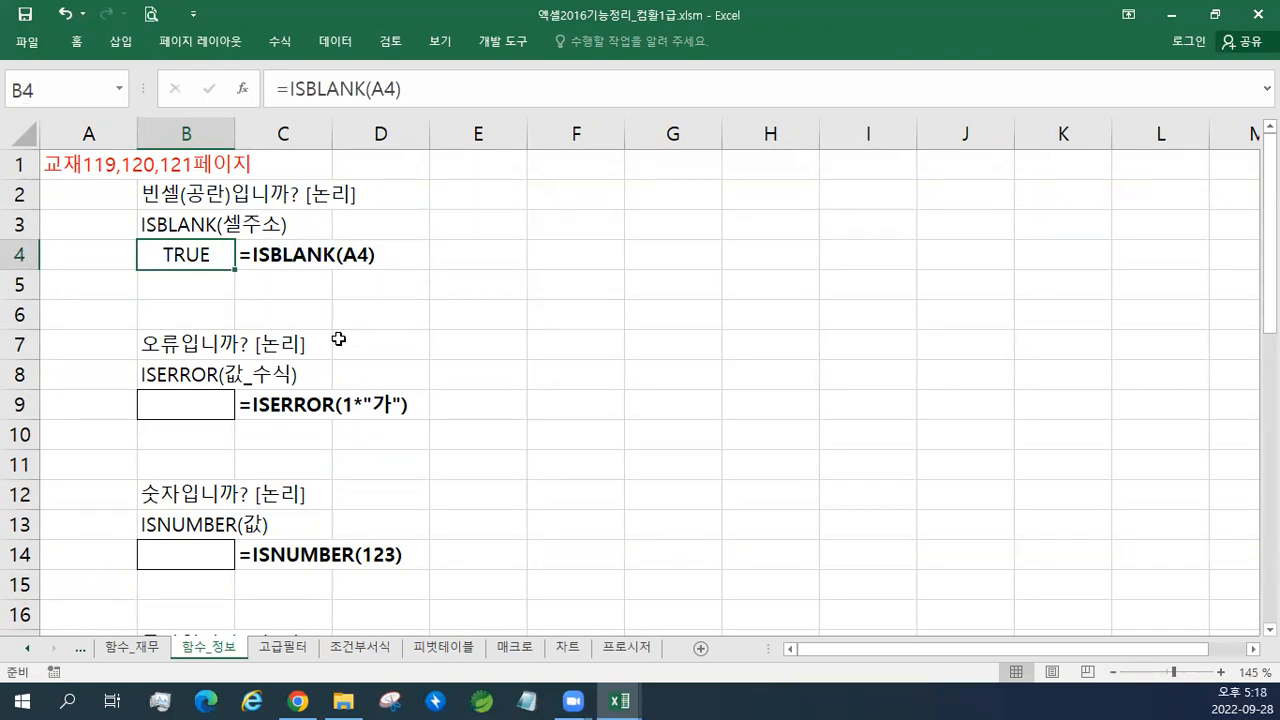
Step: Enter the formula =ISERROR(1*"가") in cell B9 to test whether the calculation is an error
key(Down)
key(Down)
key(Down)
key(Down)
key(Down)
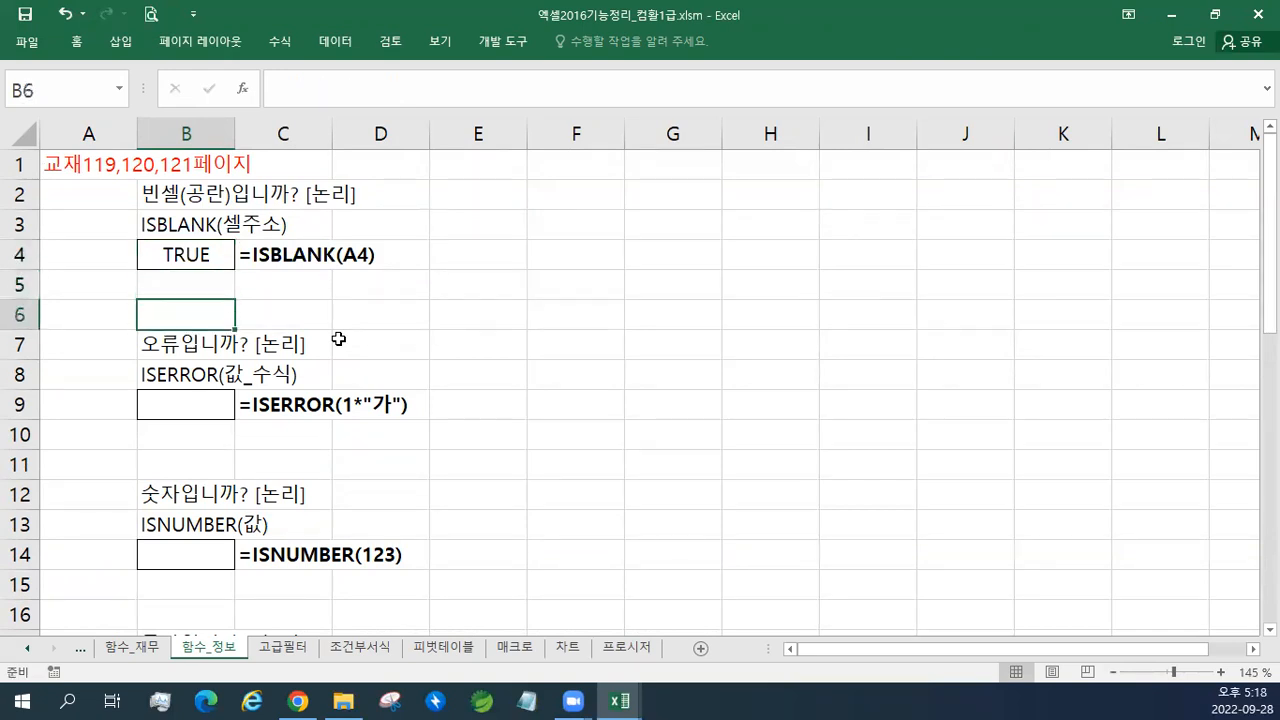
text(=)
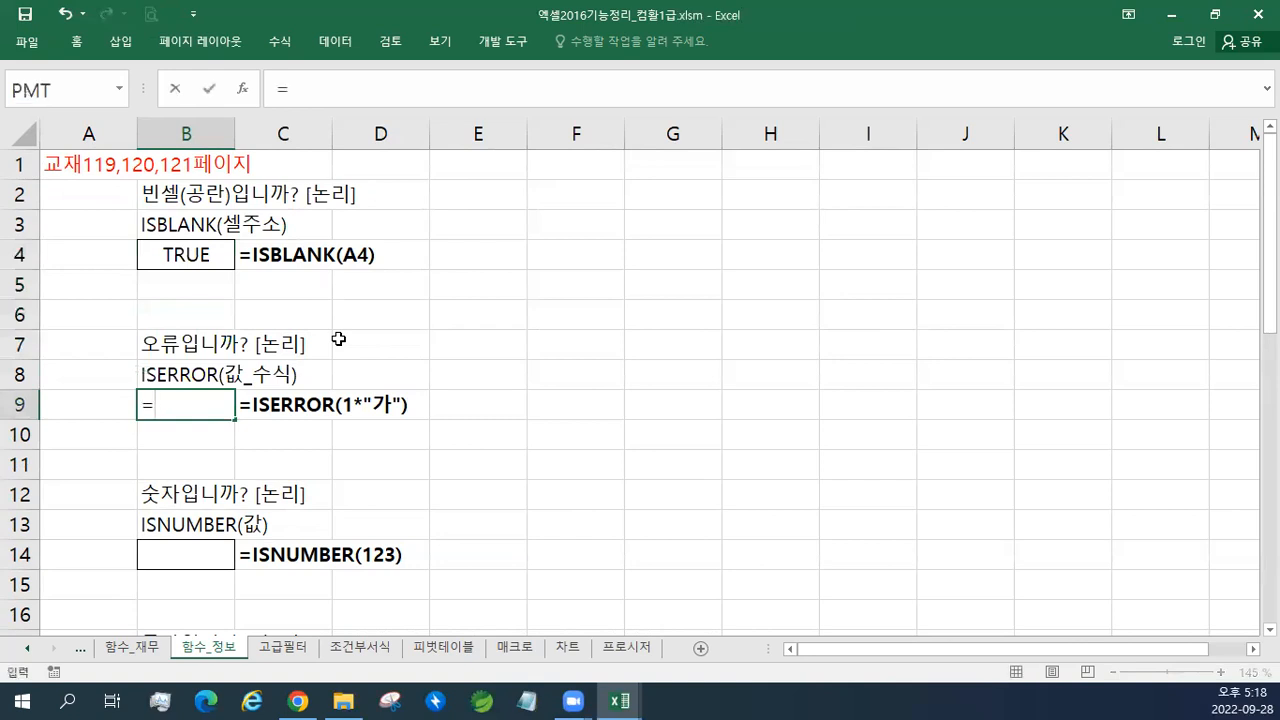
text(ISERROR)
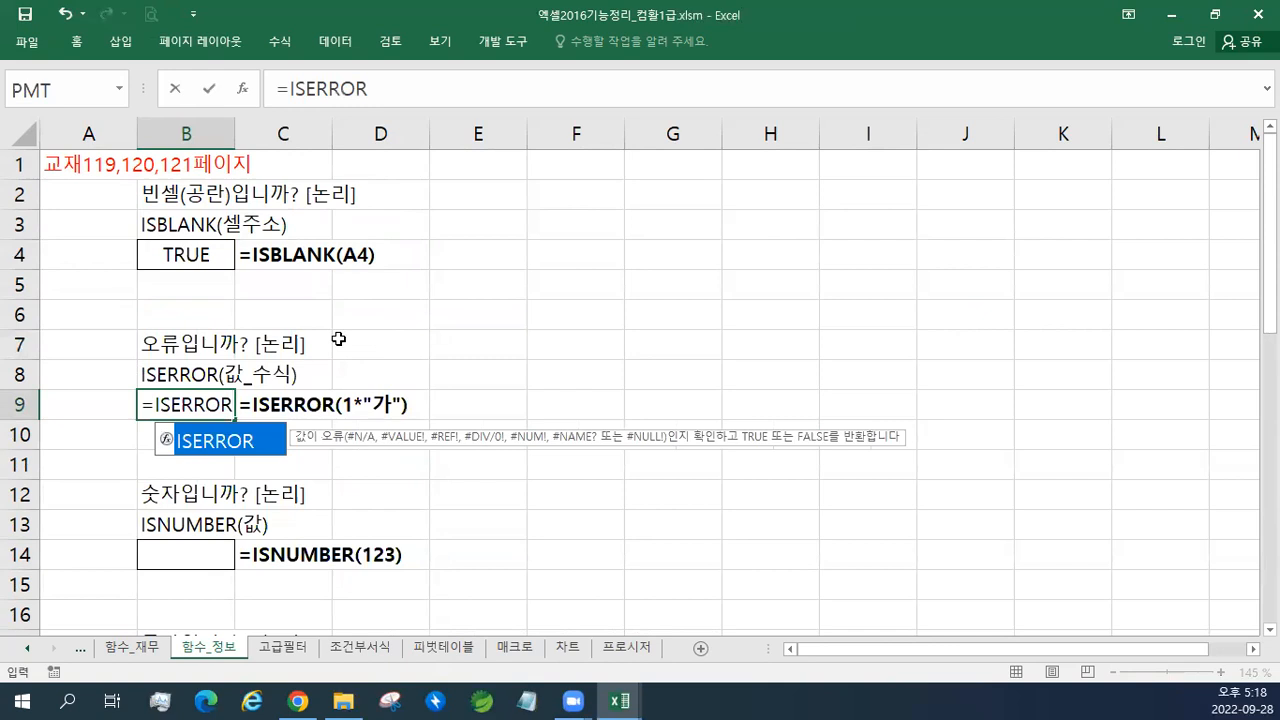
text(()
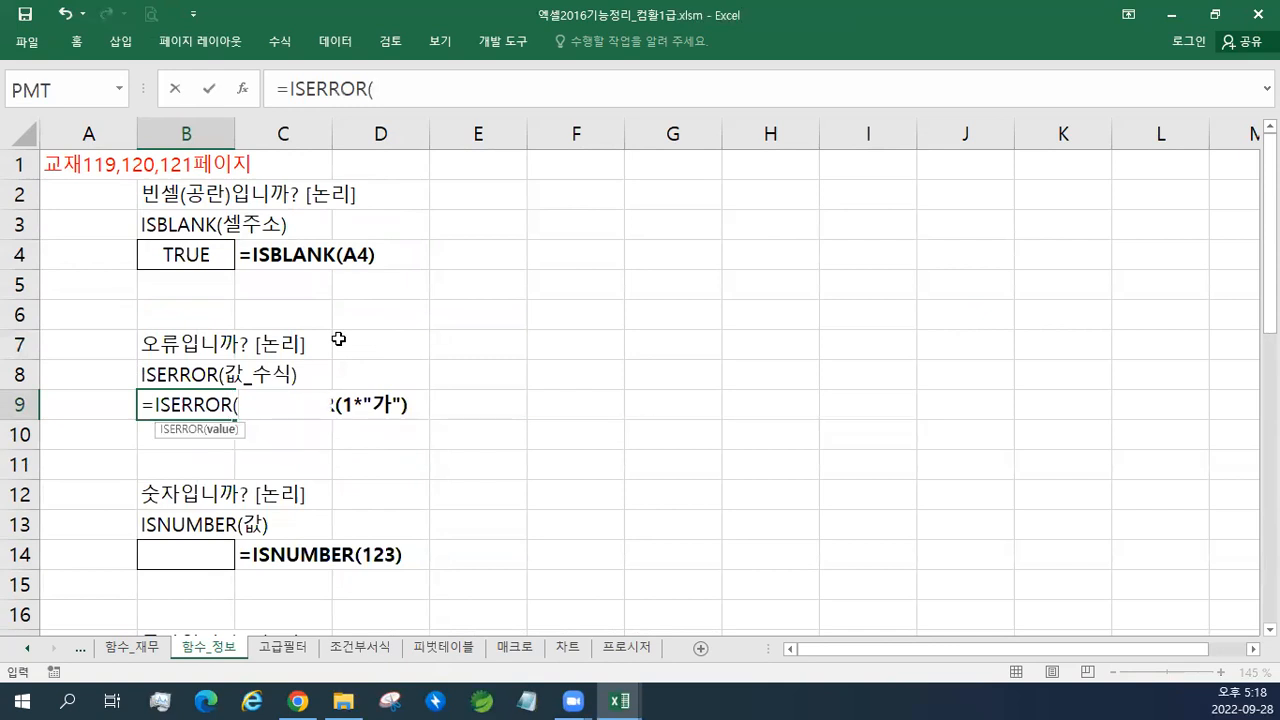
text(1*"RK)
key(BackSpace)
key(BackSpace)
key(Hangul)
text(가)
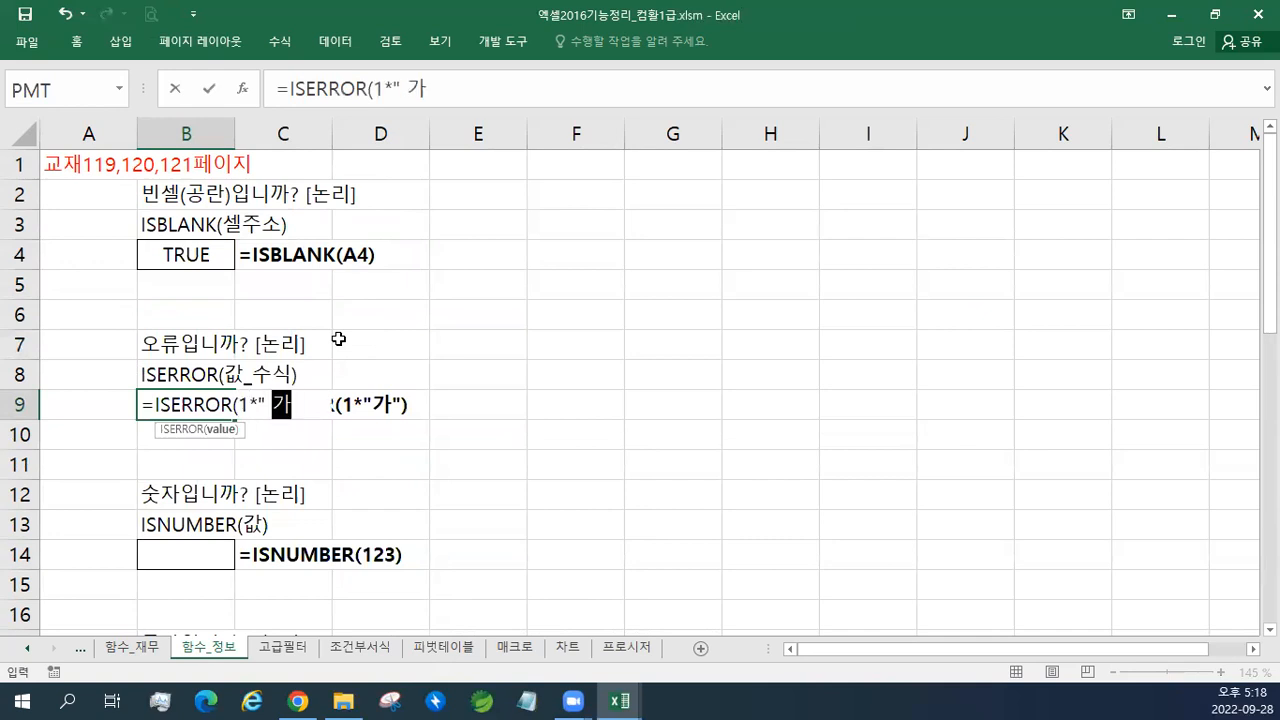
text(")
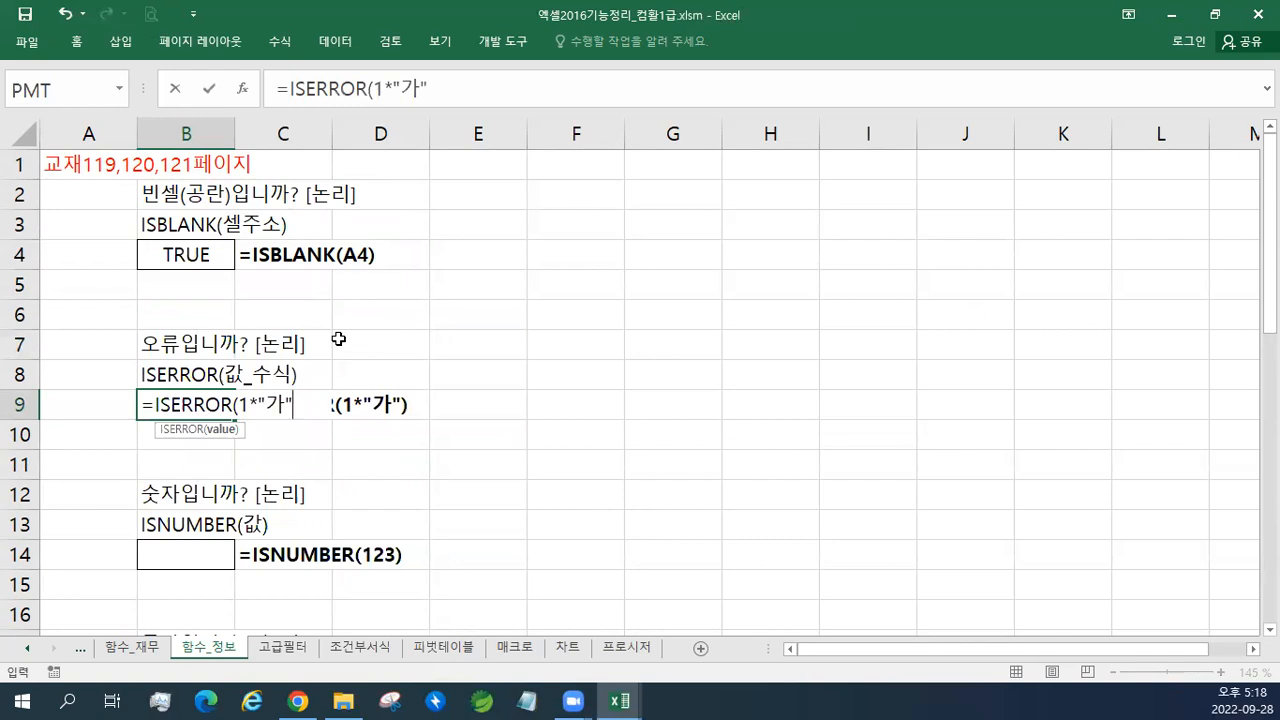
text())
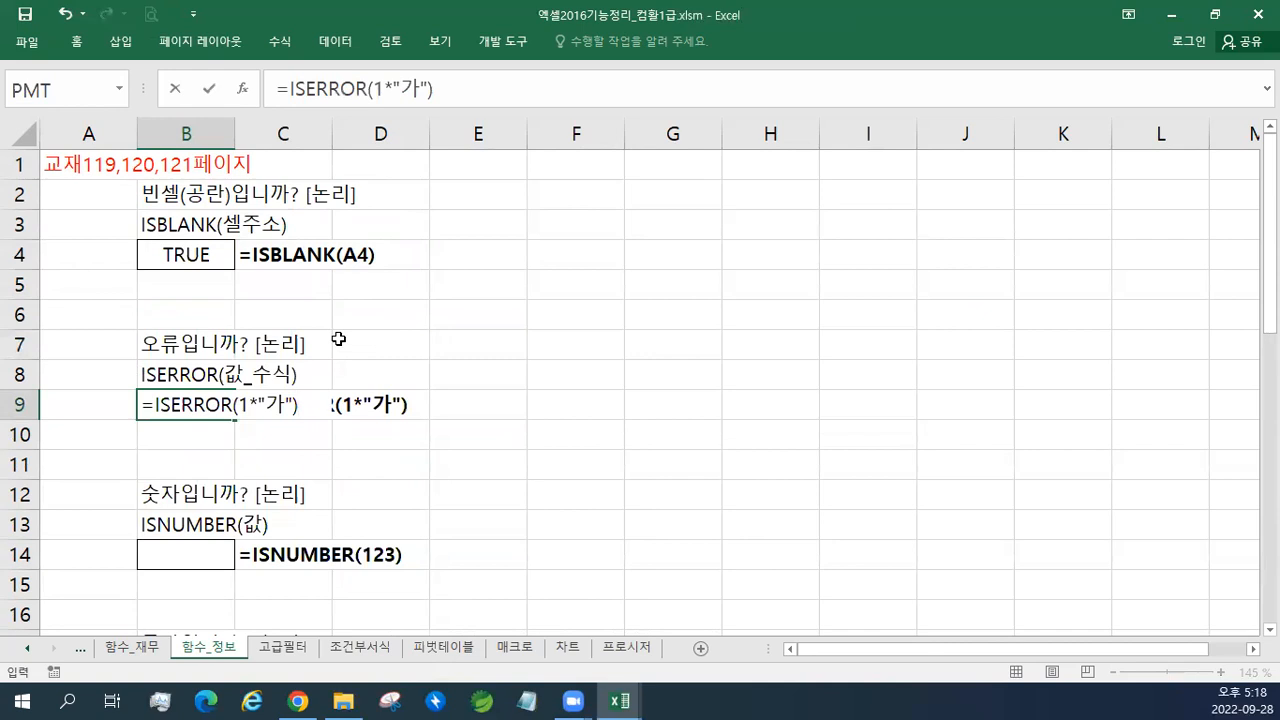
key(Return)
key(Up)
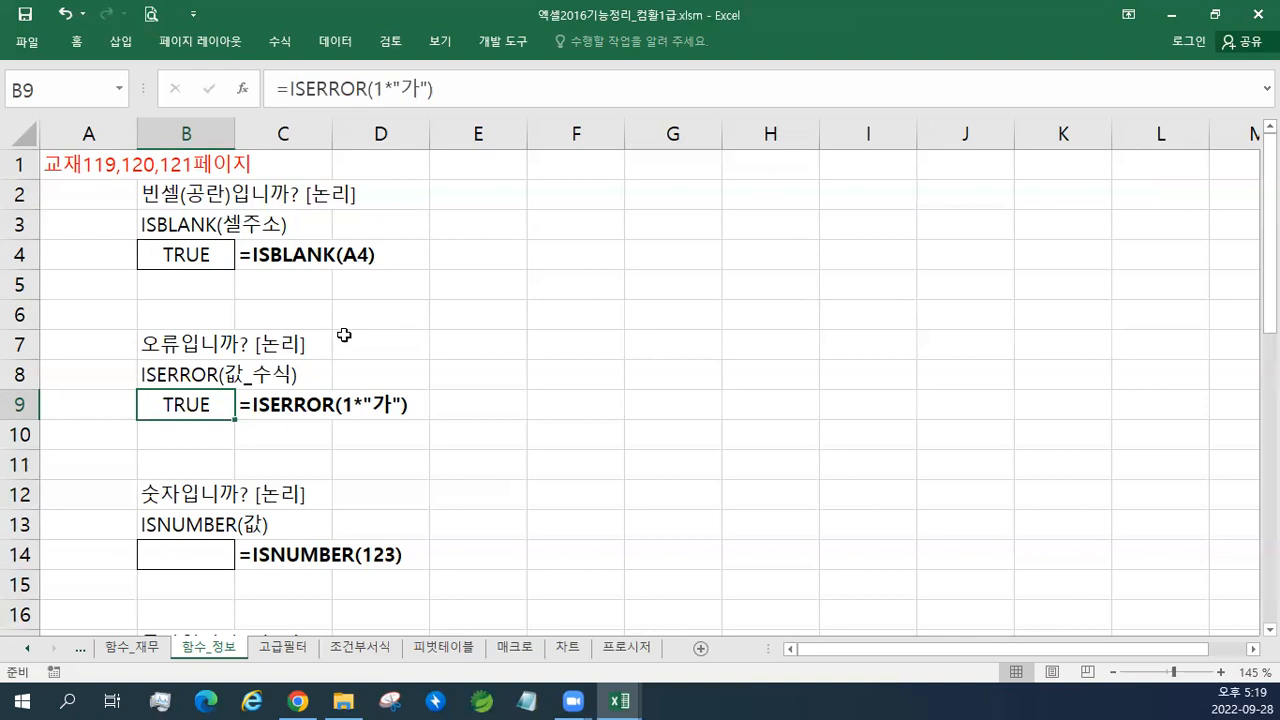
Step: Enter the number 1233466 in cell F2
click(560, 200)
text(1233466+)
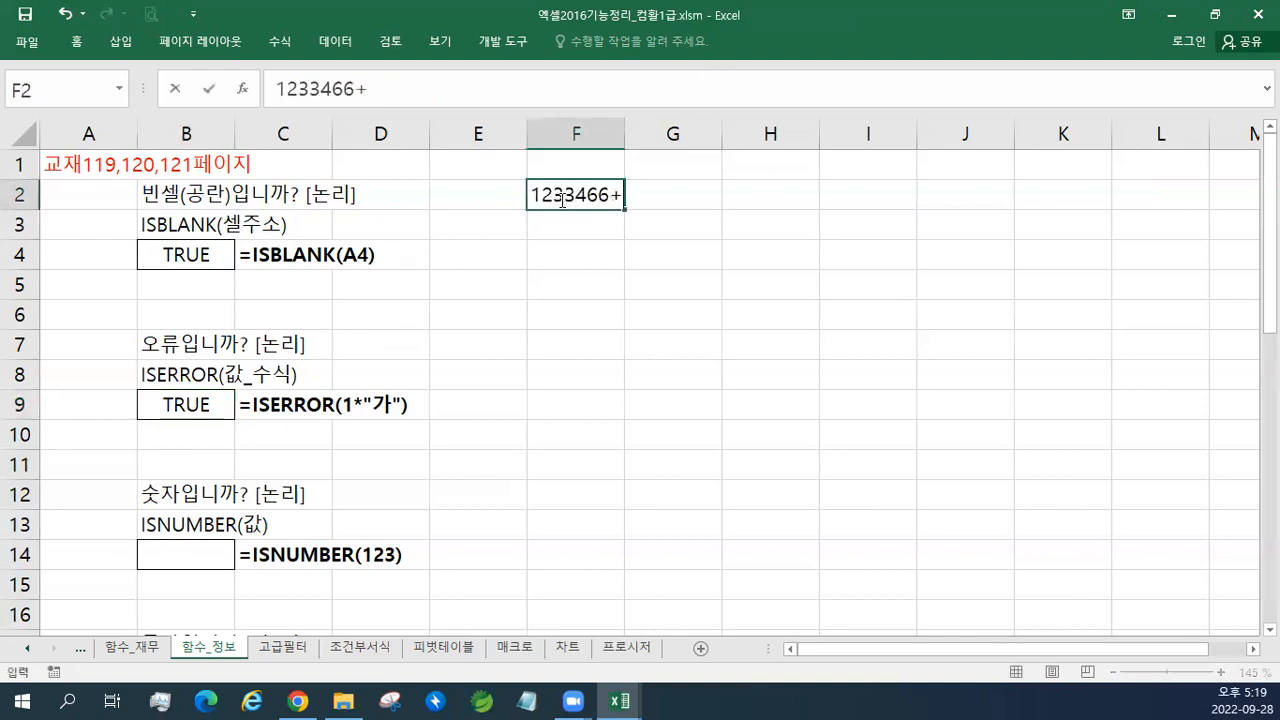
key(Return)
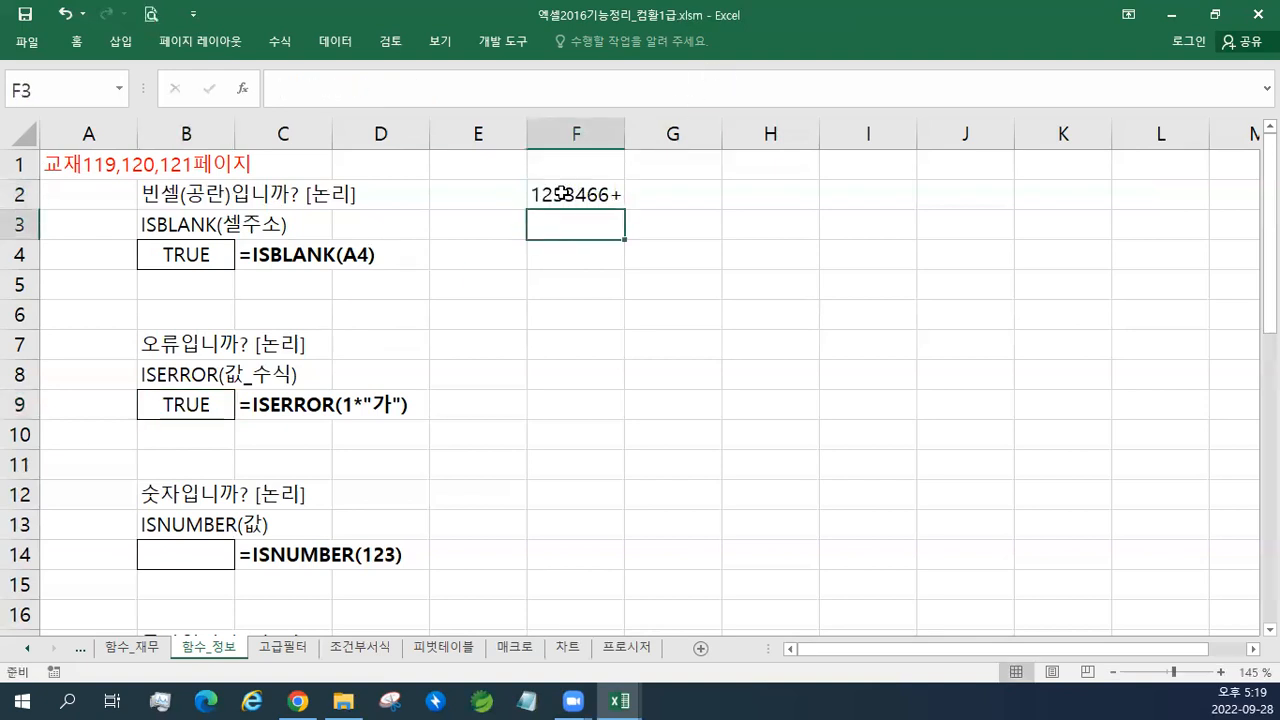
click(609, 194)
double_click(609, 194)
key(BackSpace)
key(Return)
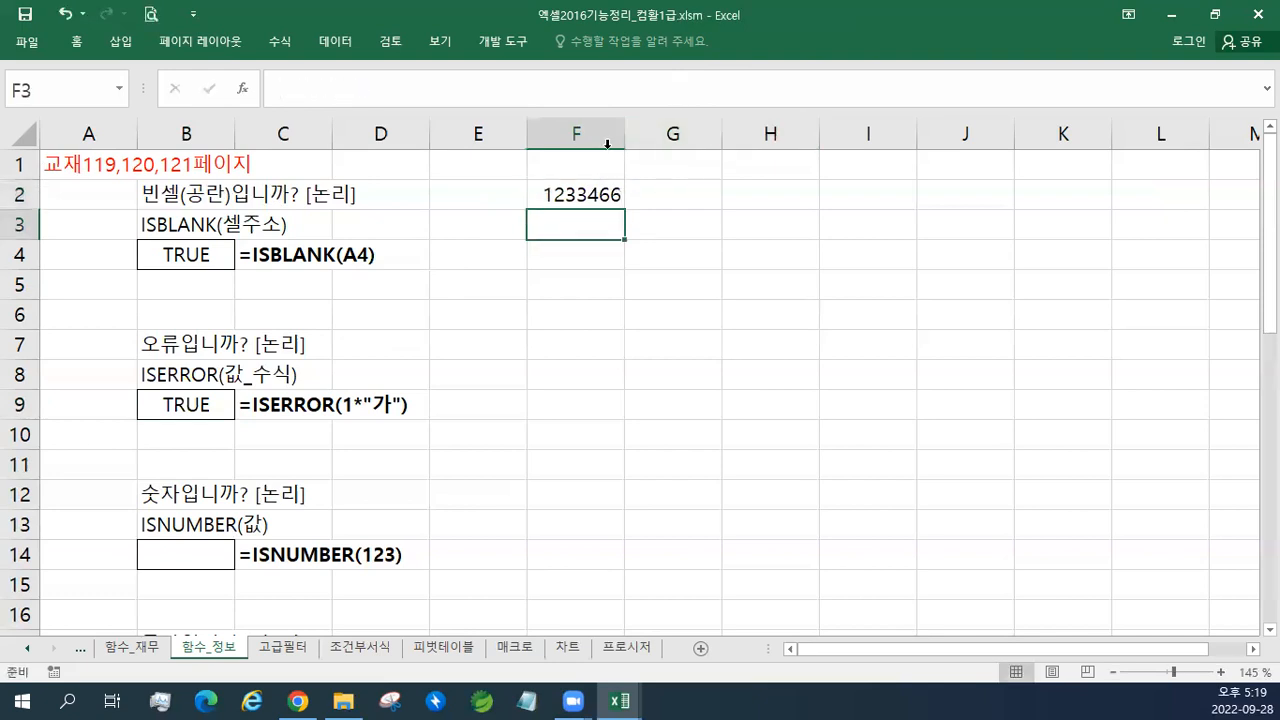
Step: Narrow column F until it is too small to display the number in F2, and clear that cell
drag(624, 133, 587, 134)
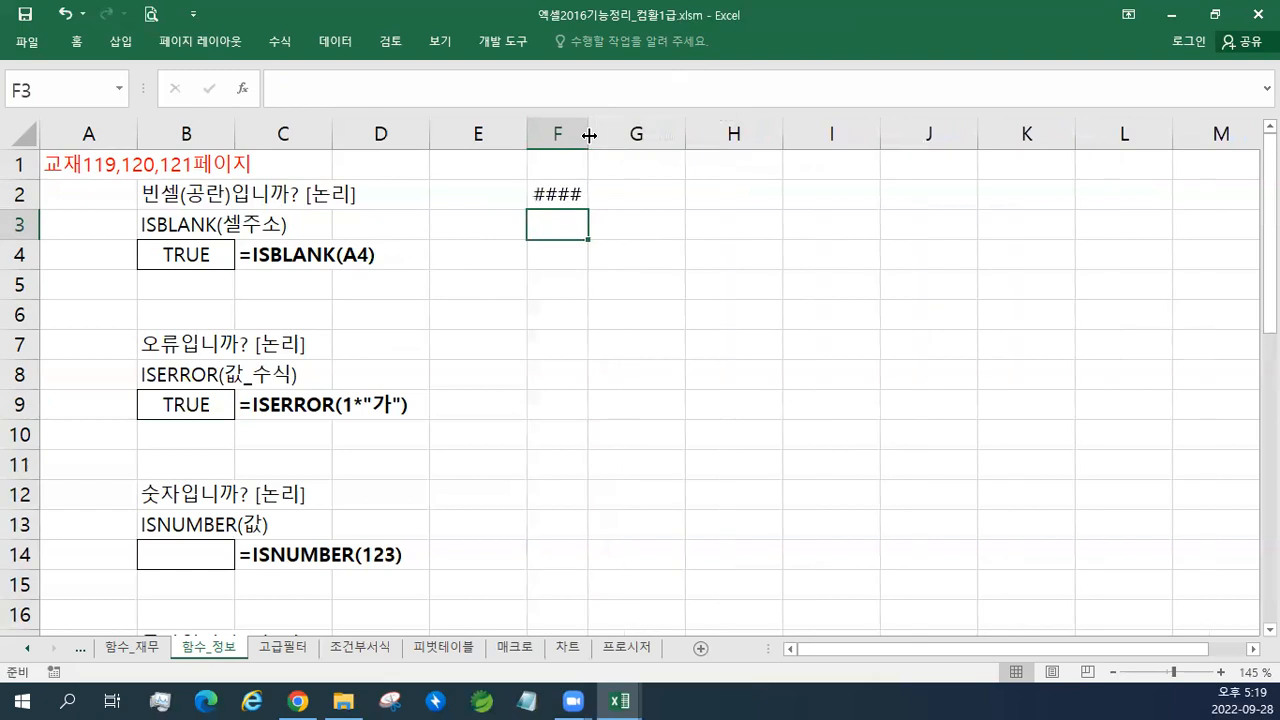
click(566, 195)
mouse_move(588, 134)
mouse_down()
mouse_move(694, 134)
mouse_move(576, 140)
mouse_up()
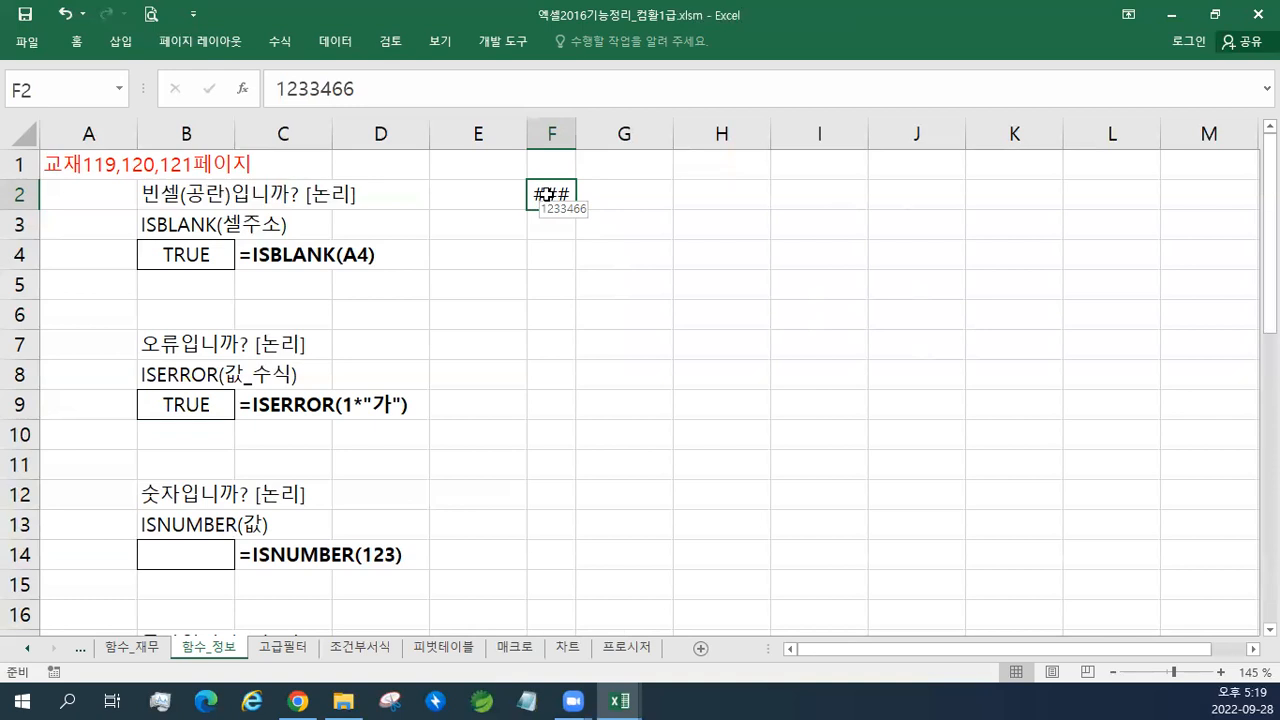
key(Delete)
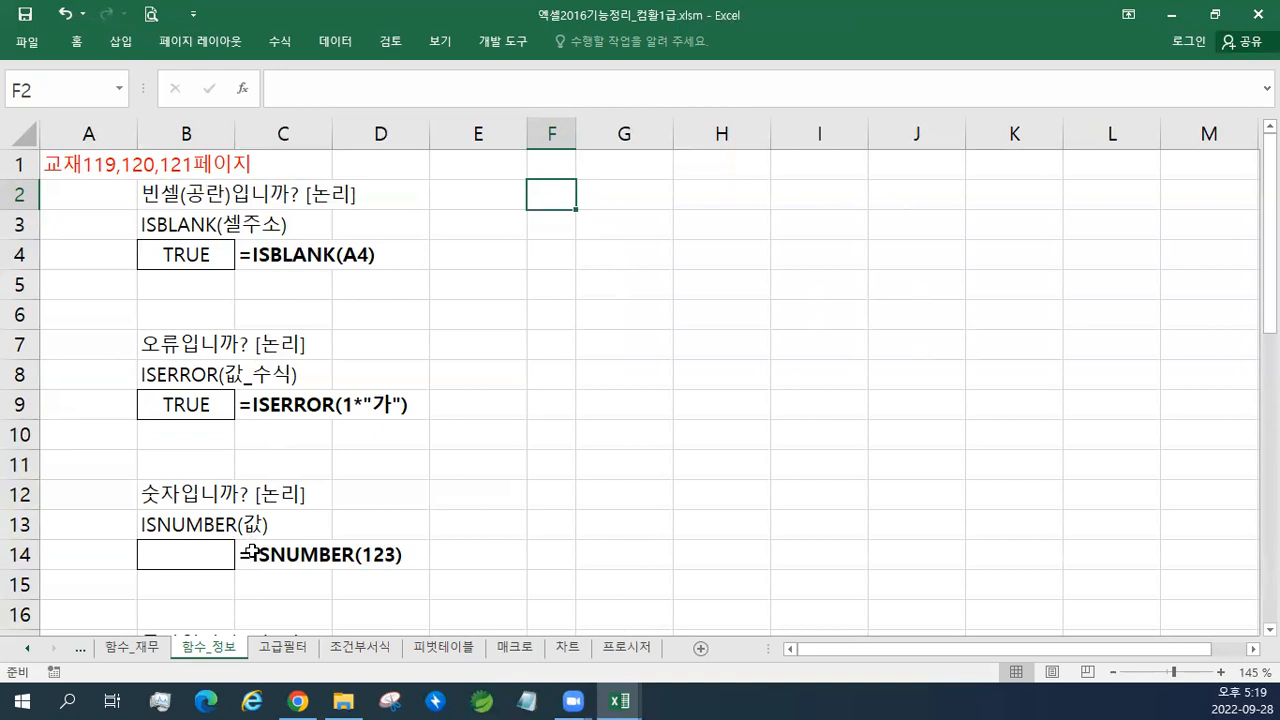
click(104, 375)
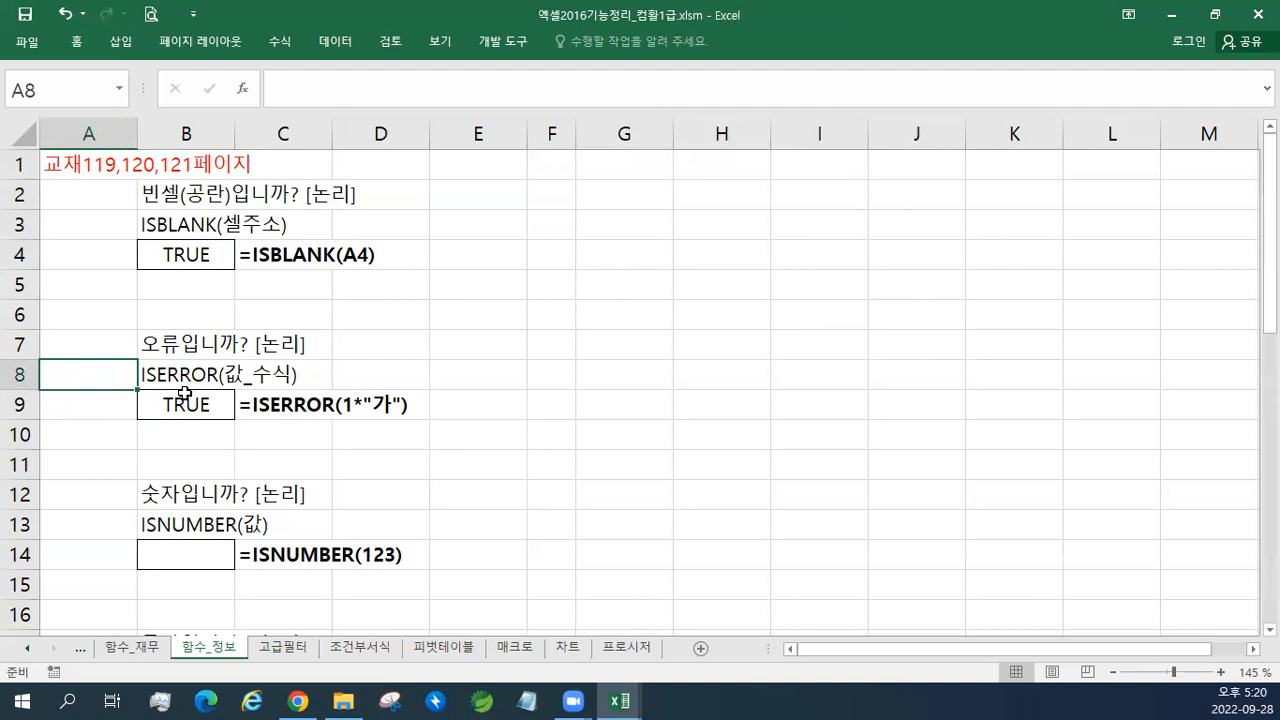
Step: Enter the formula =ISNUMBER(123) in cell B14 to test whether the value is a number
scroll(185, 393, down, 1)
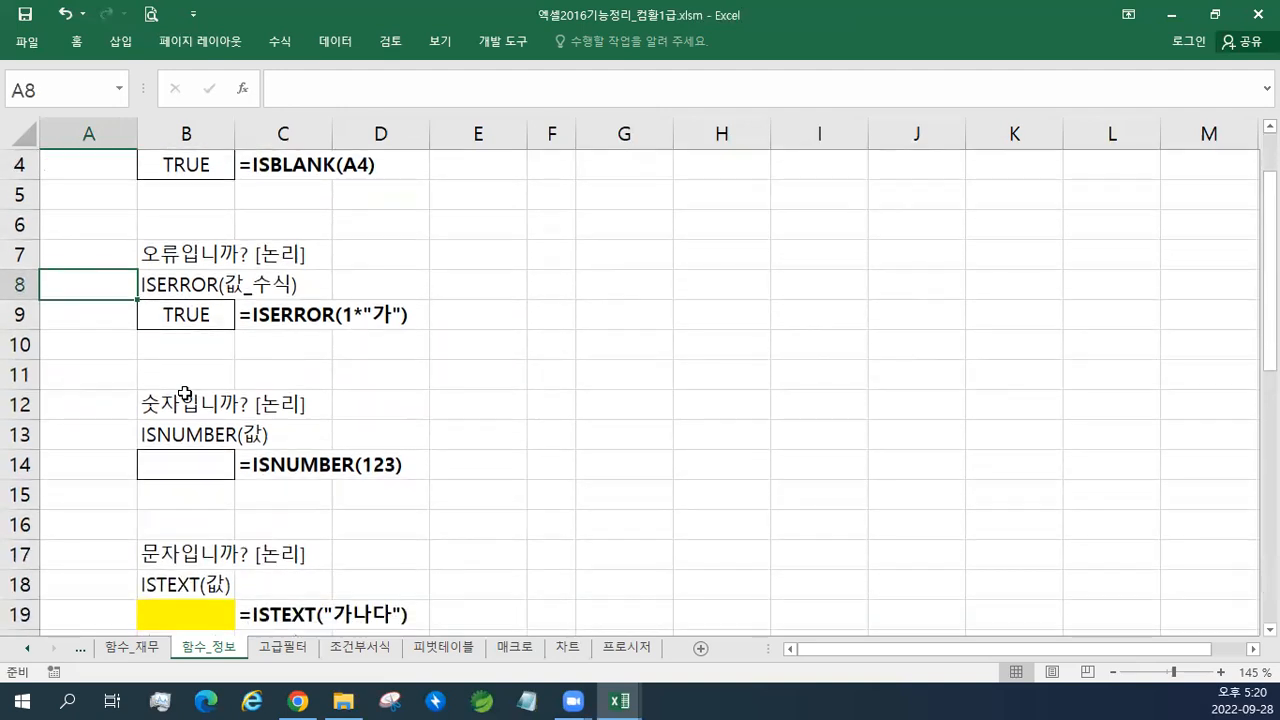
scroll(185, 393, down, 1)
click(200, 382)
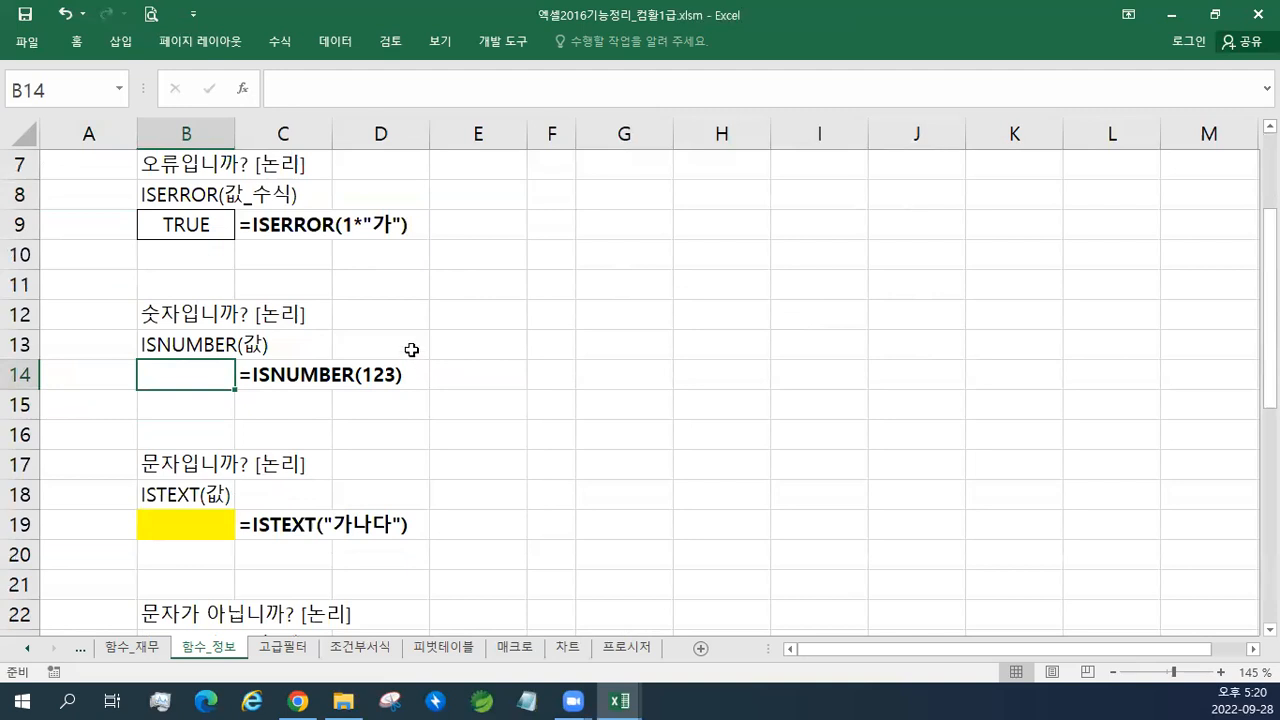
text(=)
text(ㅑㄴ)
key(BackSpace)
key(BackSpace)
text(ISB)
key(BackSpace)
text(NUB)
key(BackSpace)
text(MN)
key(BackSpace)
text(B)
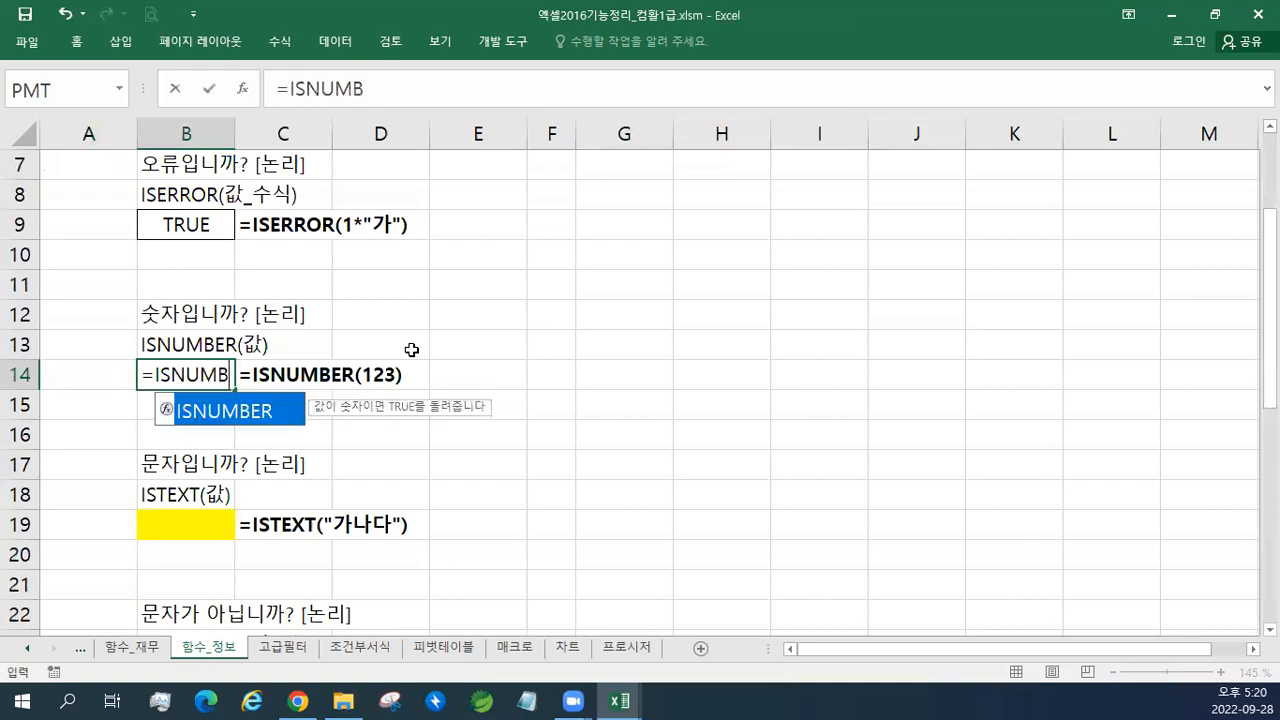
text(ER()
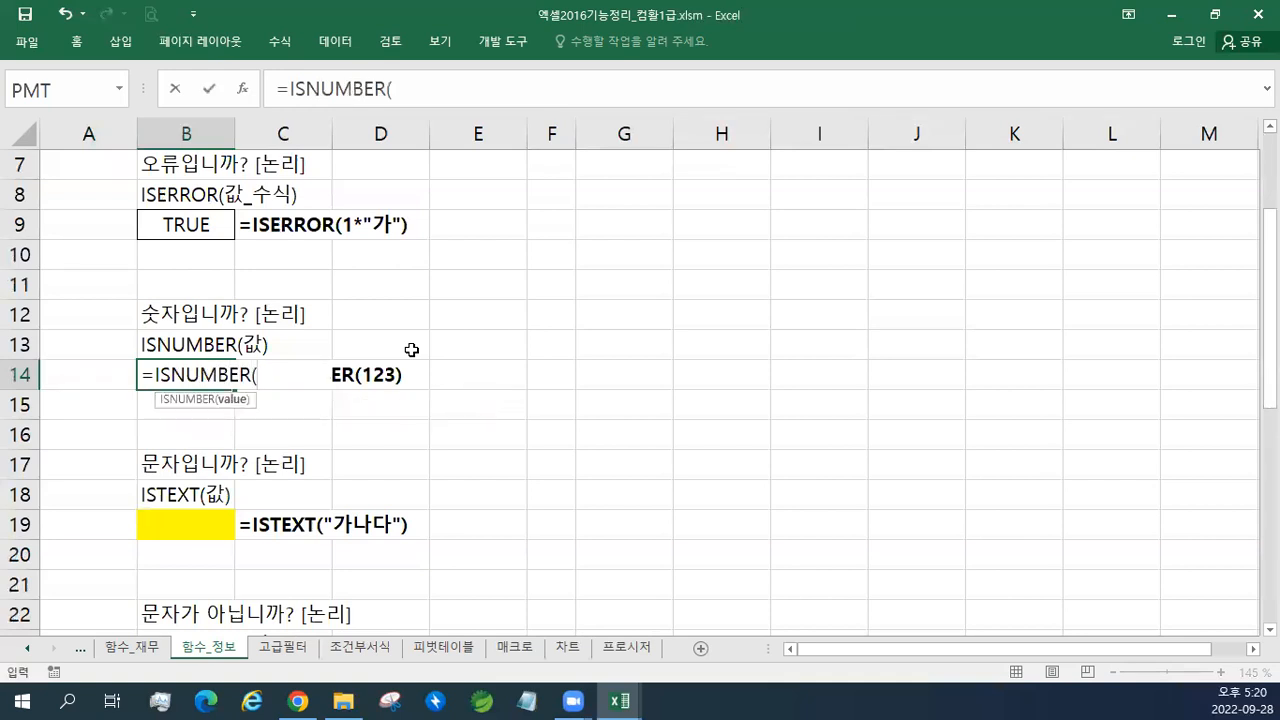
text(12123)
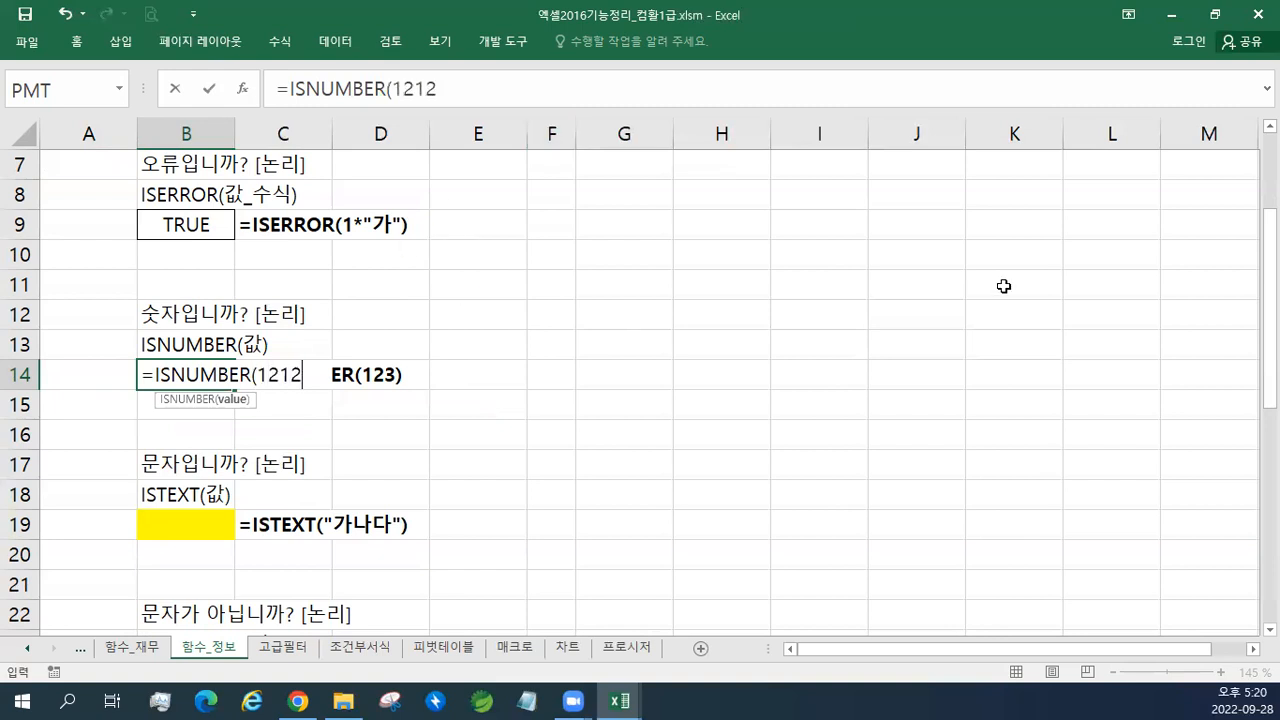
key(BackSpace)
key(BackSpace)
key(BackSpace)
text(3))
key(Return)
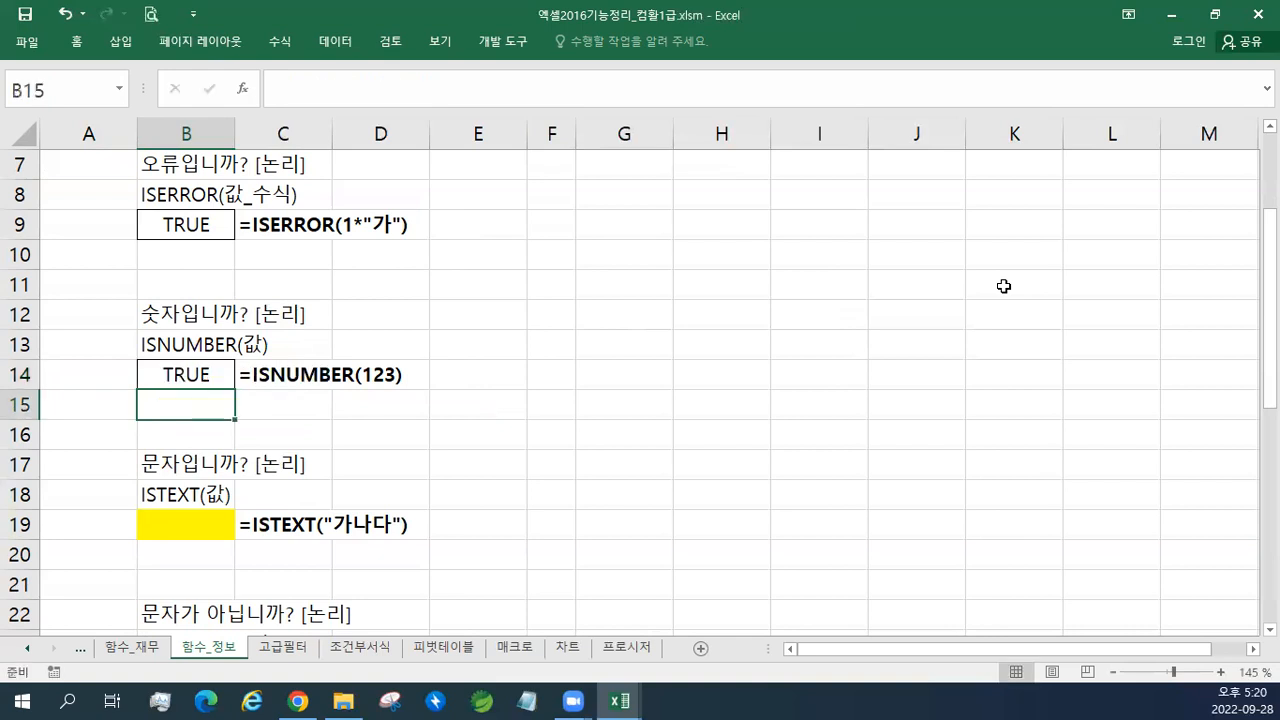
Step: Select cell B19, the empty answer cell of the ISTEXT example
click(214, 526)
scroll(242, 520, down, 3)
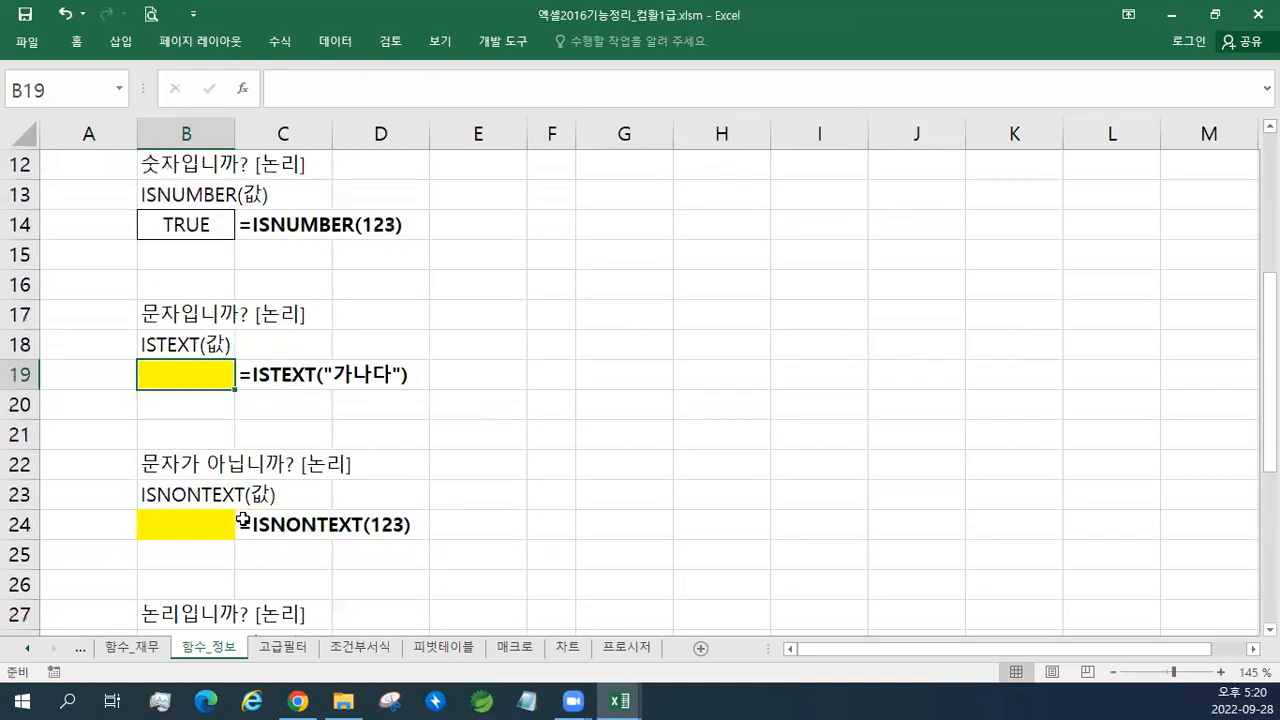
Step: Remove the yellow fill from cells B19, B24 and B29 and put borders around them
ctrl+click(222, 404)
ctrl+click(198, 556)
right_click(198, 556)
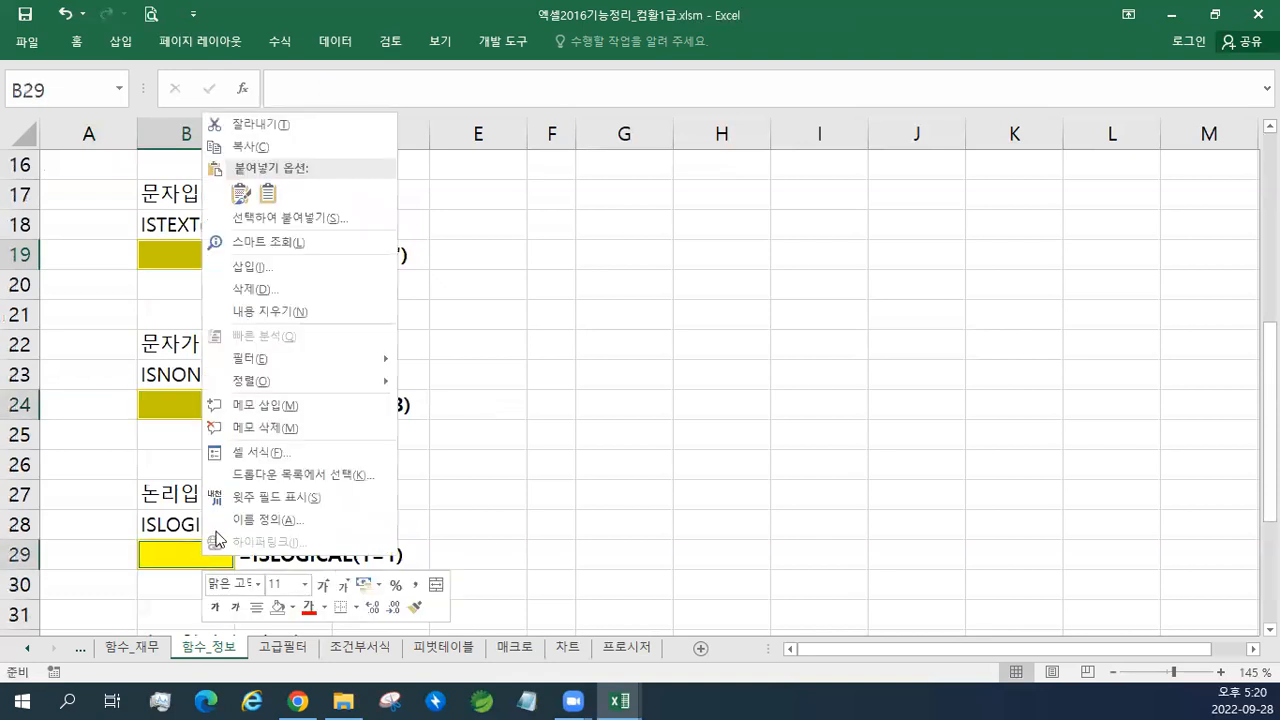
click(277, 607)
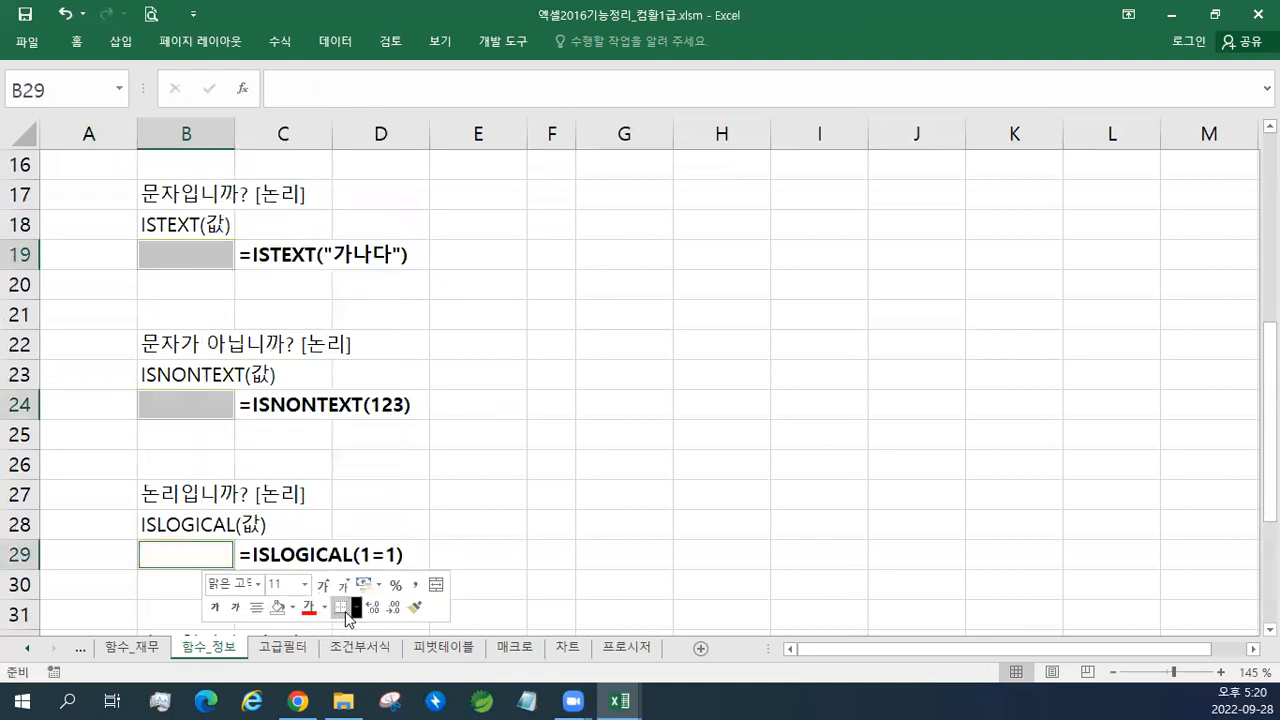
click(356, 607)
click(385, 420)
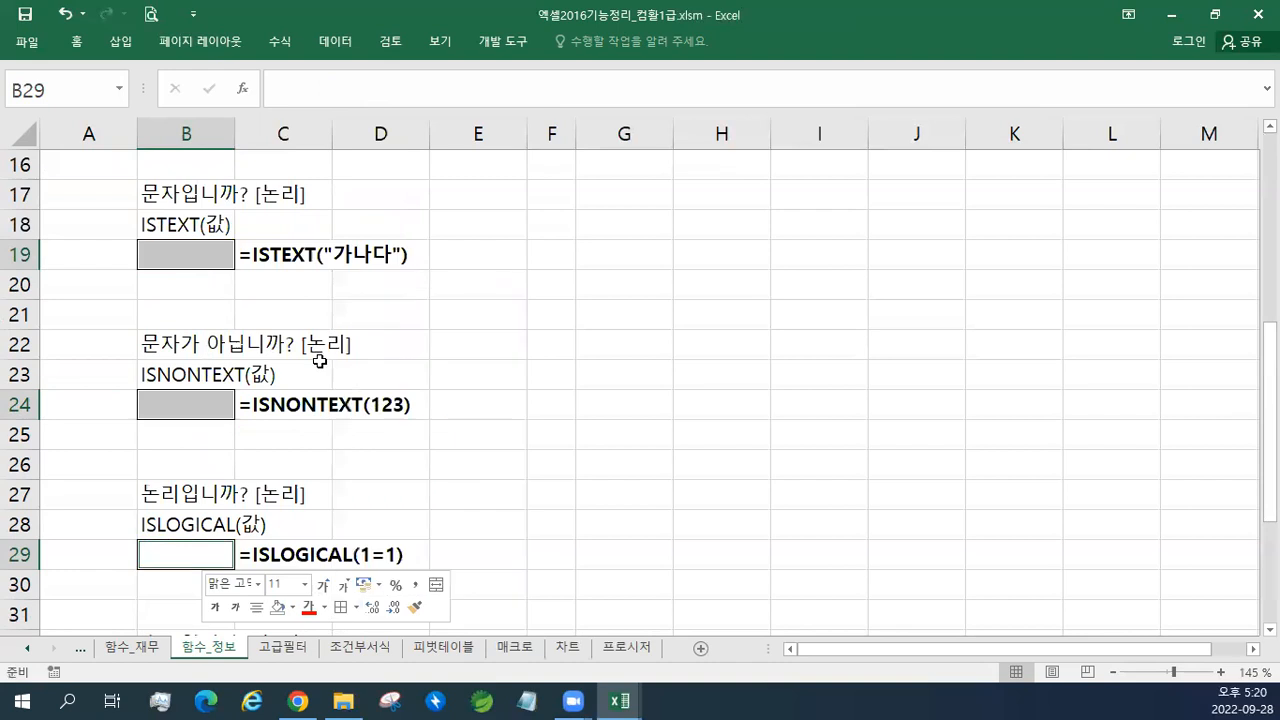
Step: Enter the formula =ISTEXT("가나다") in cell B19
click(197, 255)
text(=ISE)
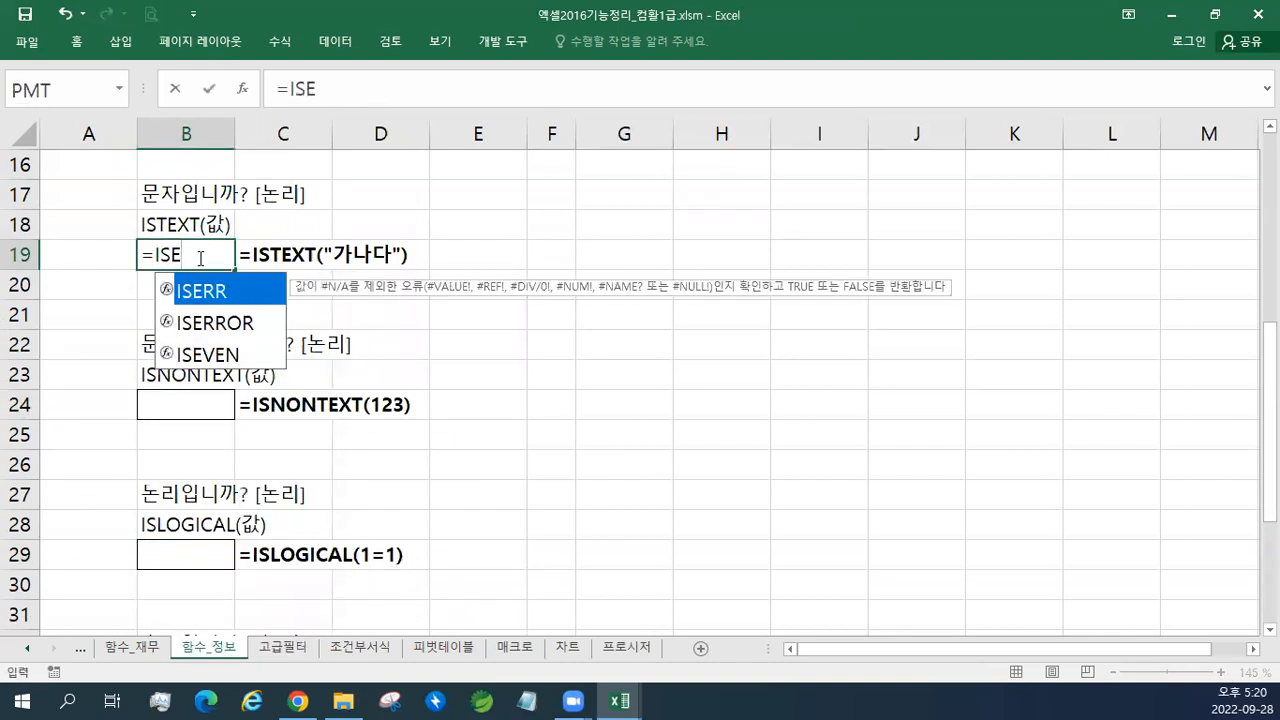
key(BackSpace)
text(TE)
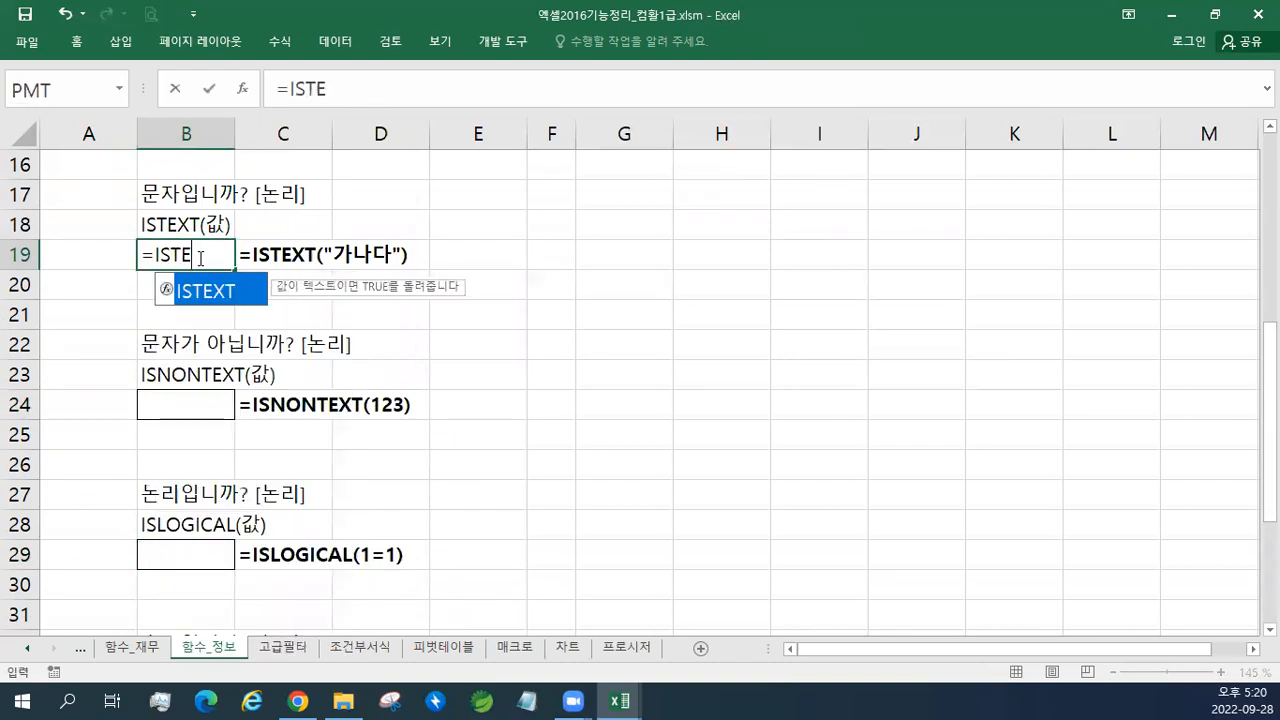
text(XT(가나다"))
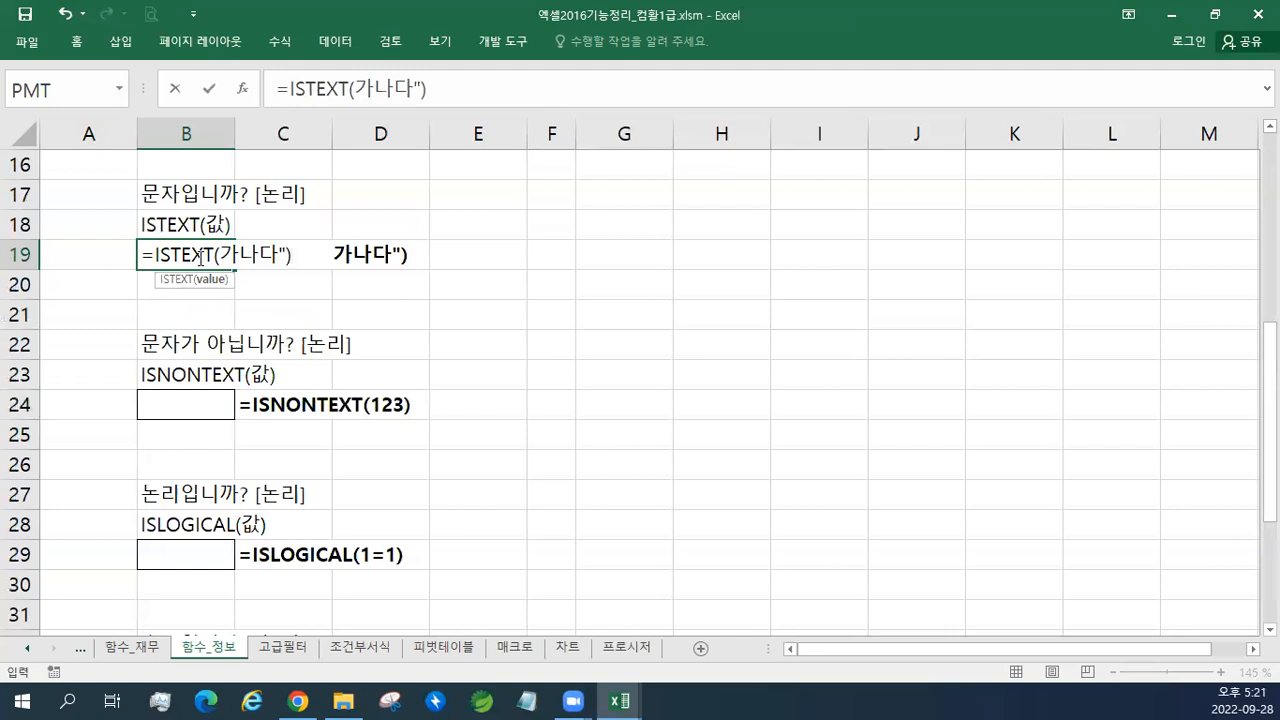
key(Return)
key(Return)
click(155, 254)
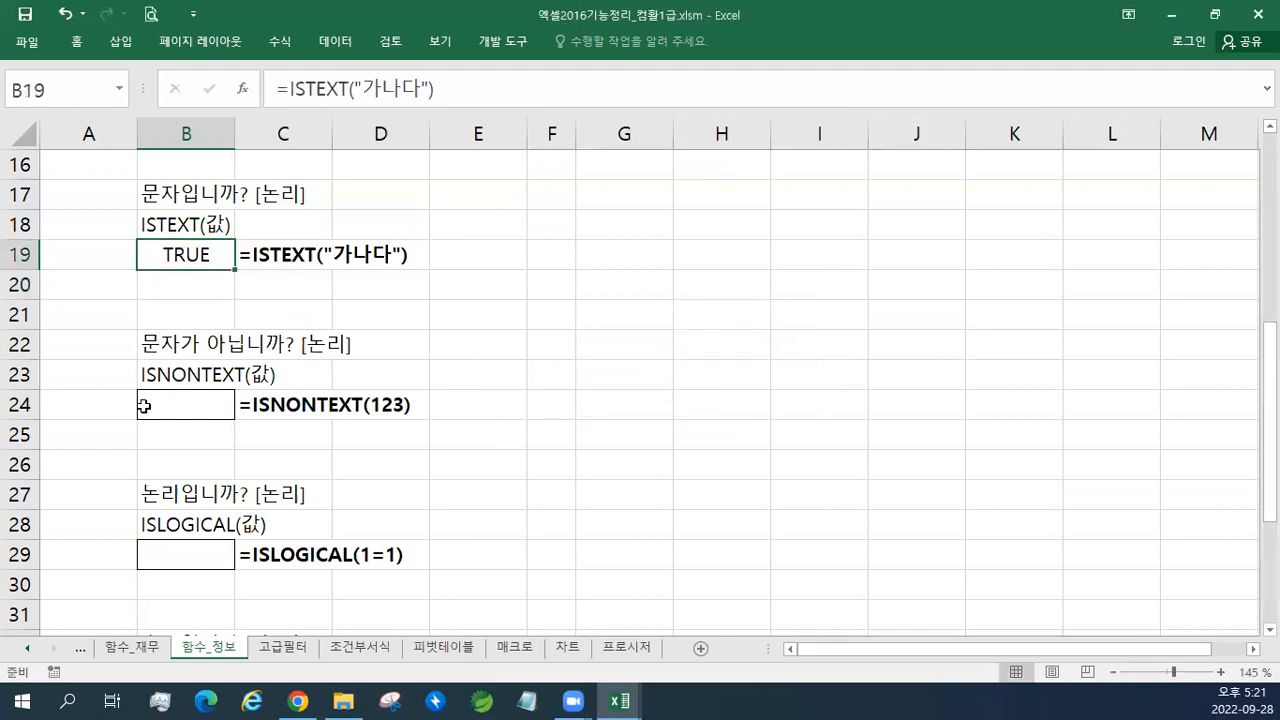
Step: Enter the formula =ISNONTEXT(123) in cell B24
click(164, 405)
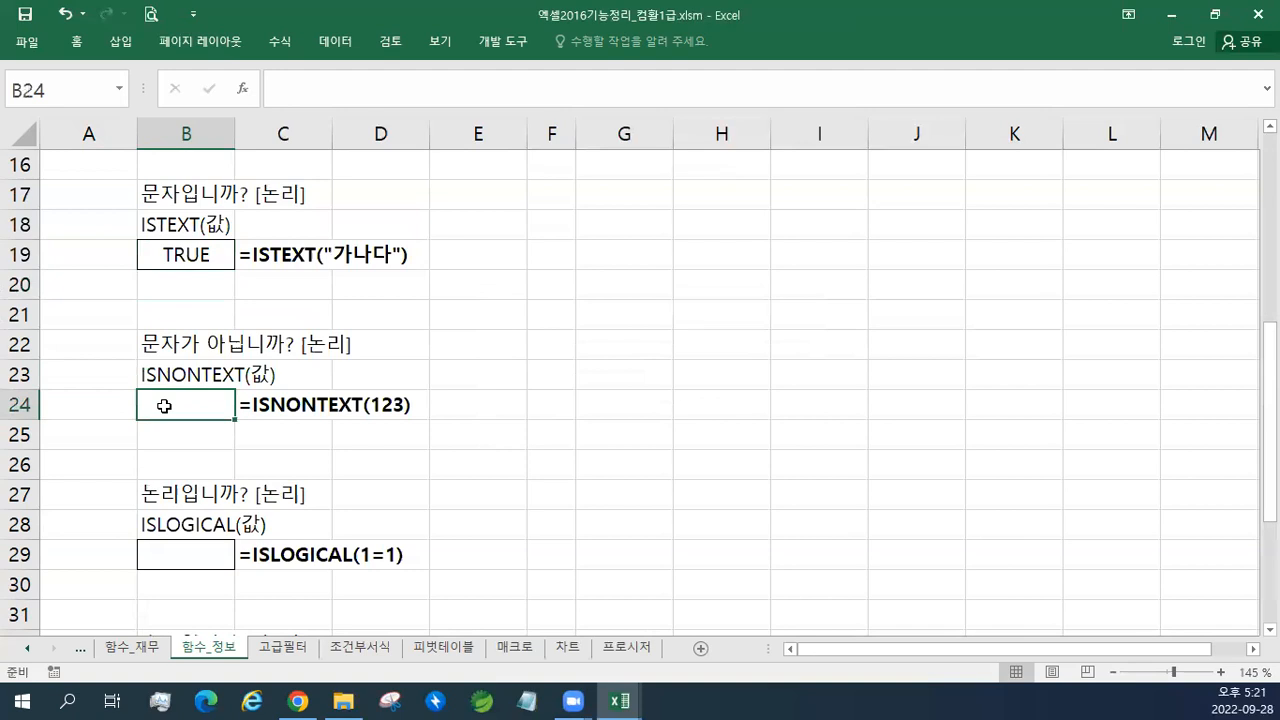
text(=ISNO)
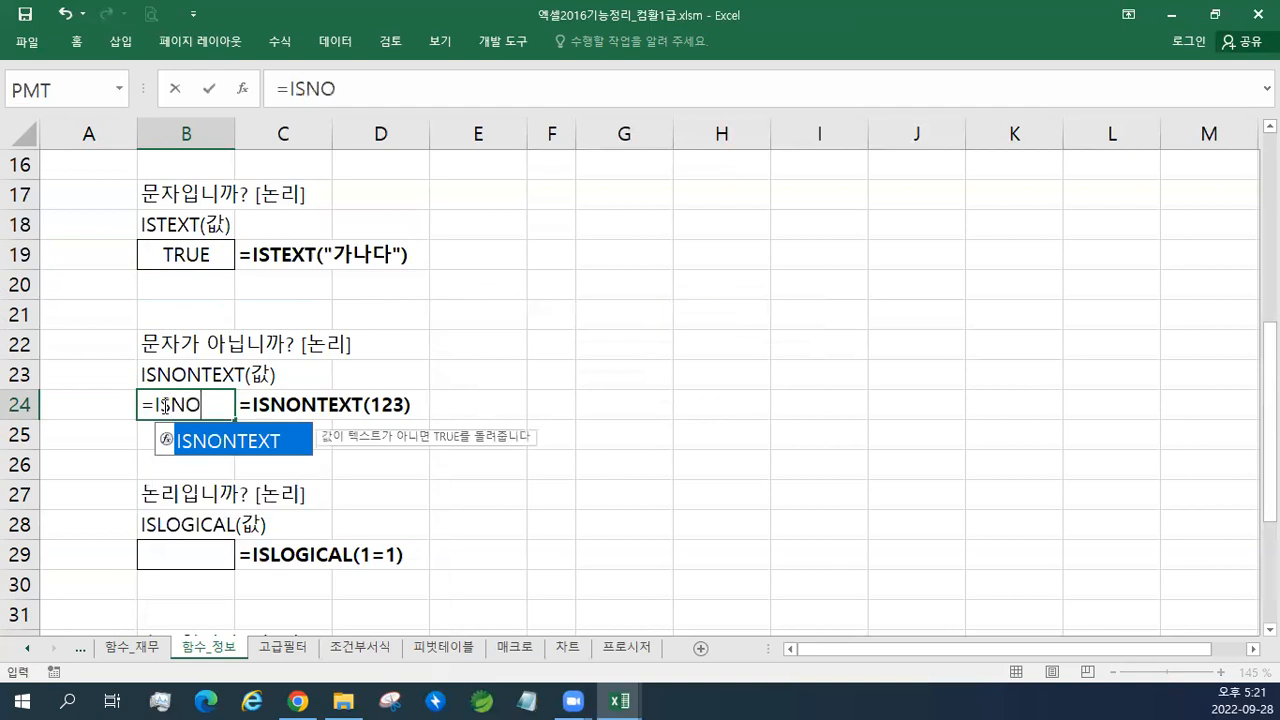
text(NTEXT)
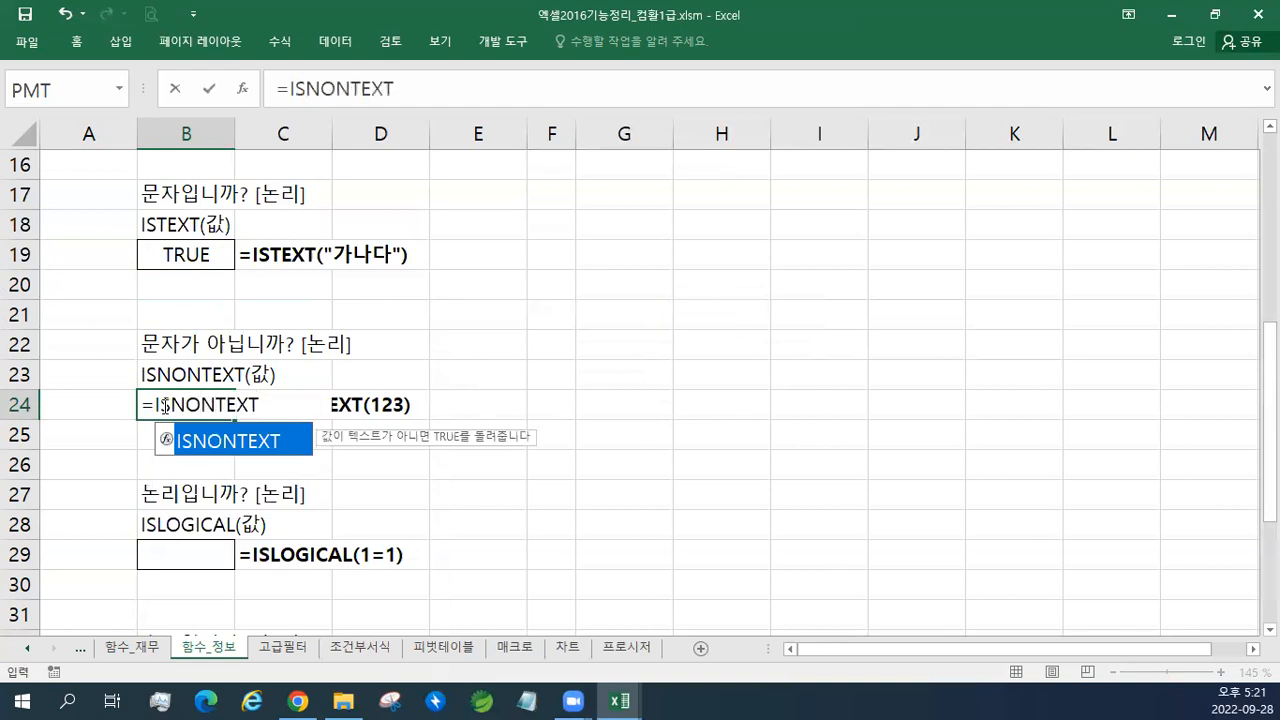
text((123))
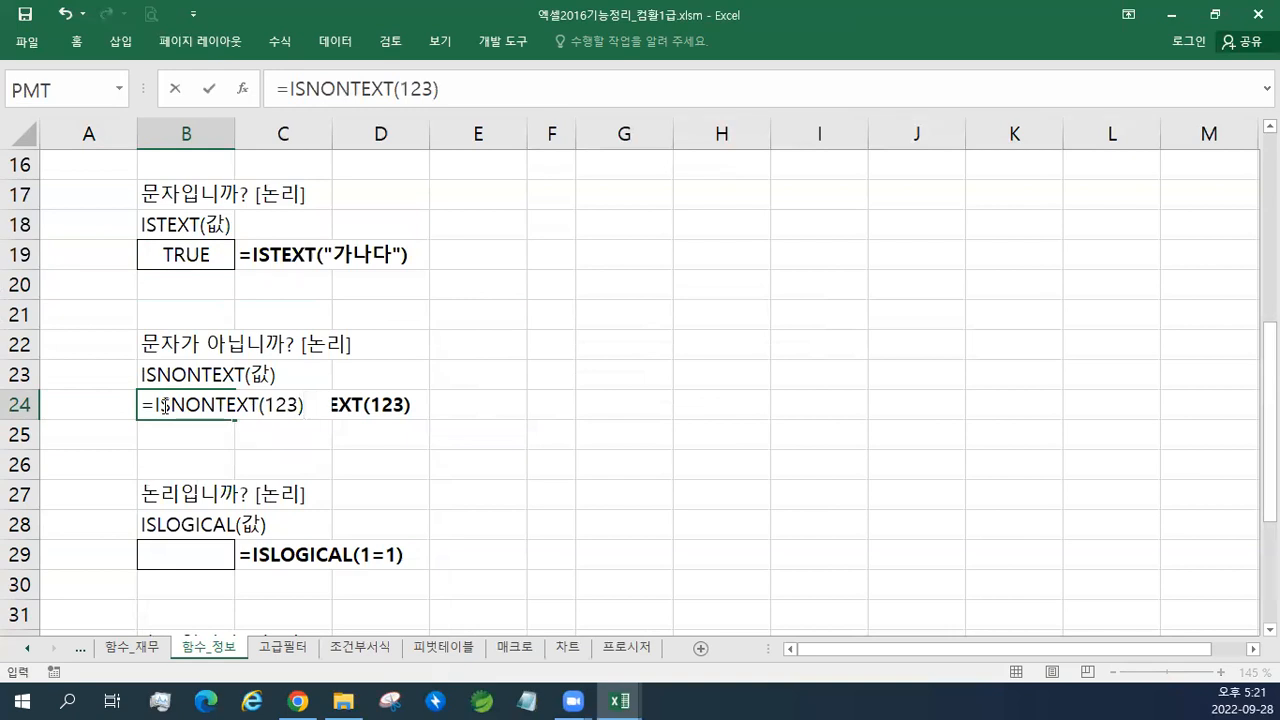
key(Return)
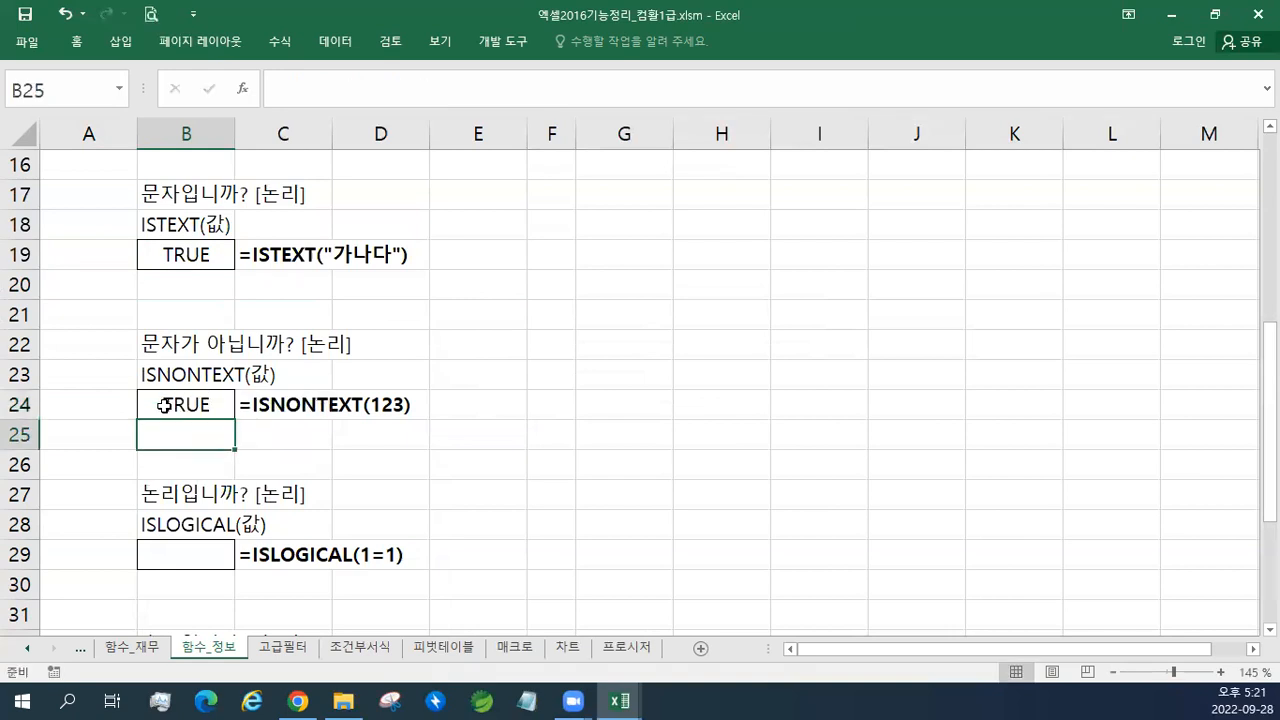
Step: Enter the formula =ISLOGICAL(1=1) in cell B29
scroll(194, 445, down, 3)
scroll(194, 445, down, 1)
scroll(191, 434, up, 1)
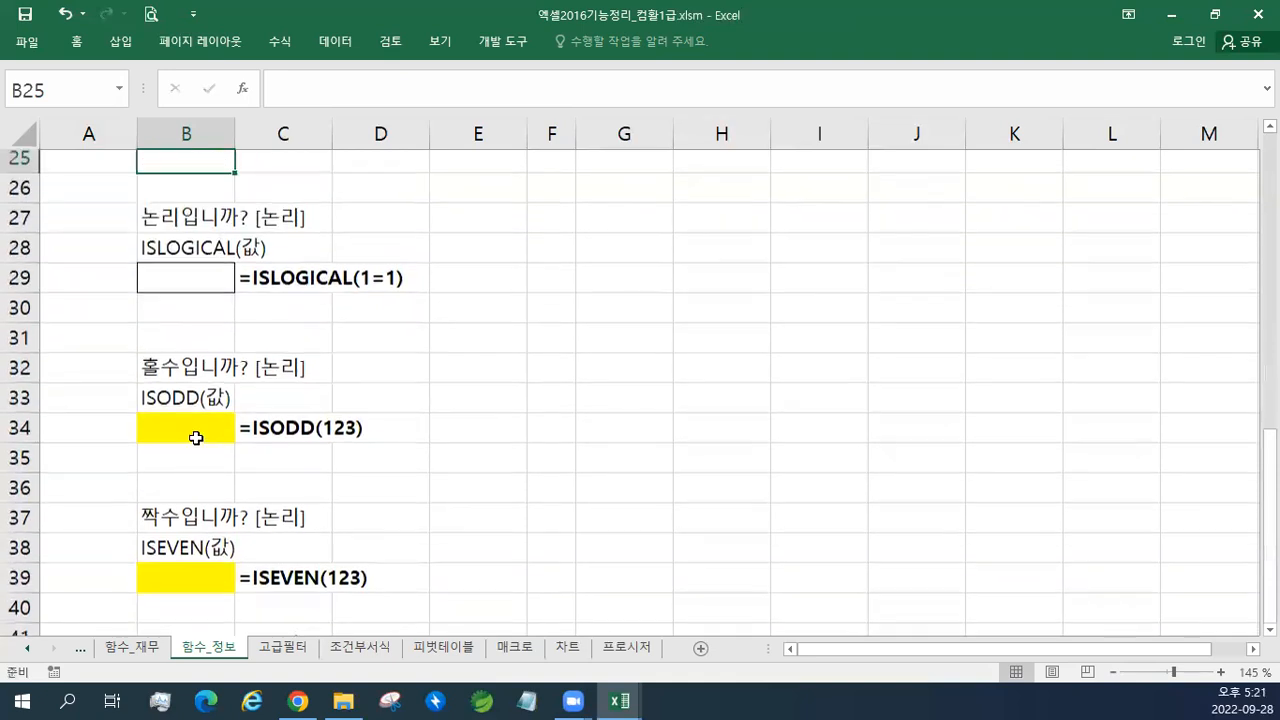
click(190, 289)
text(=ISLOGI)
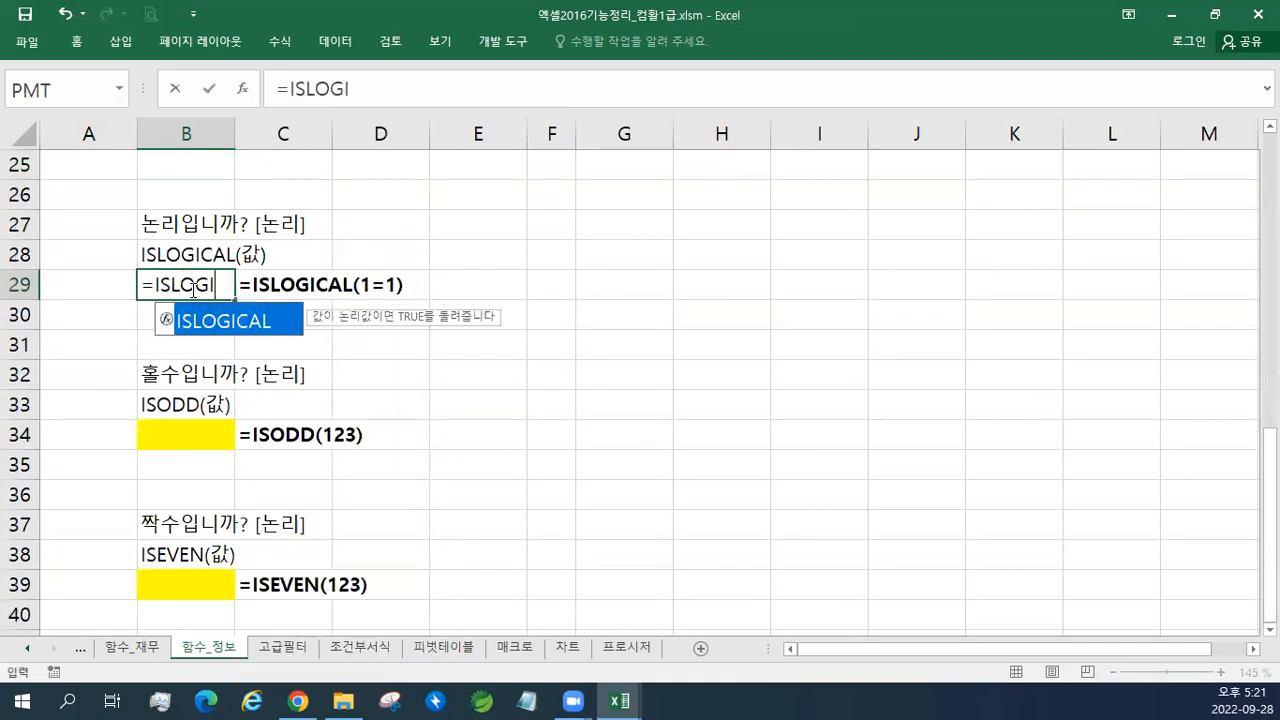
text(CAL()
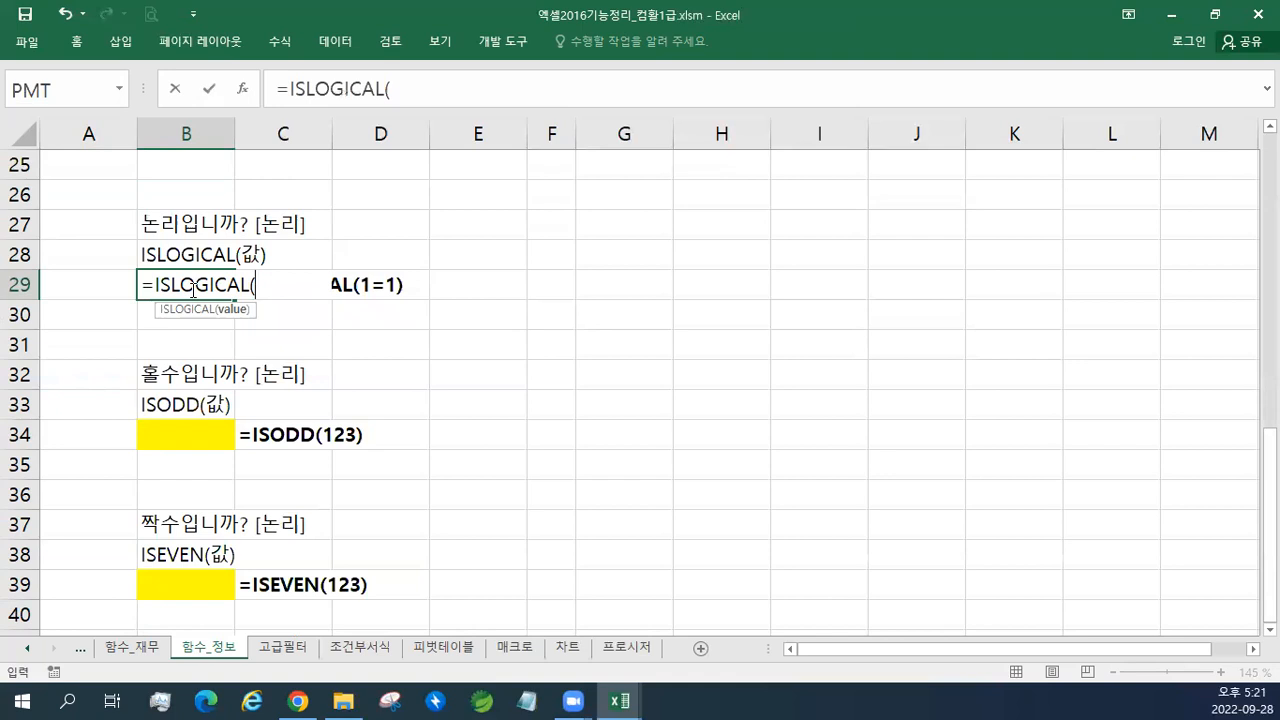
text(1=1_)
key(BackSpace)
text())
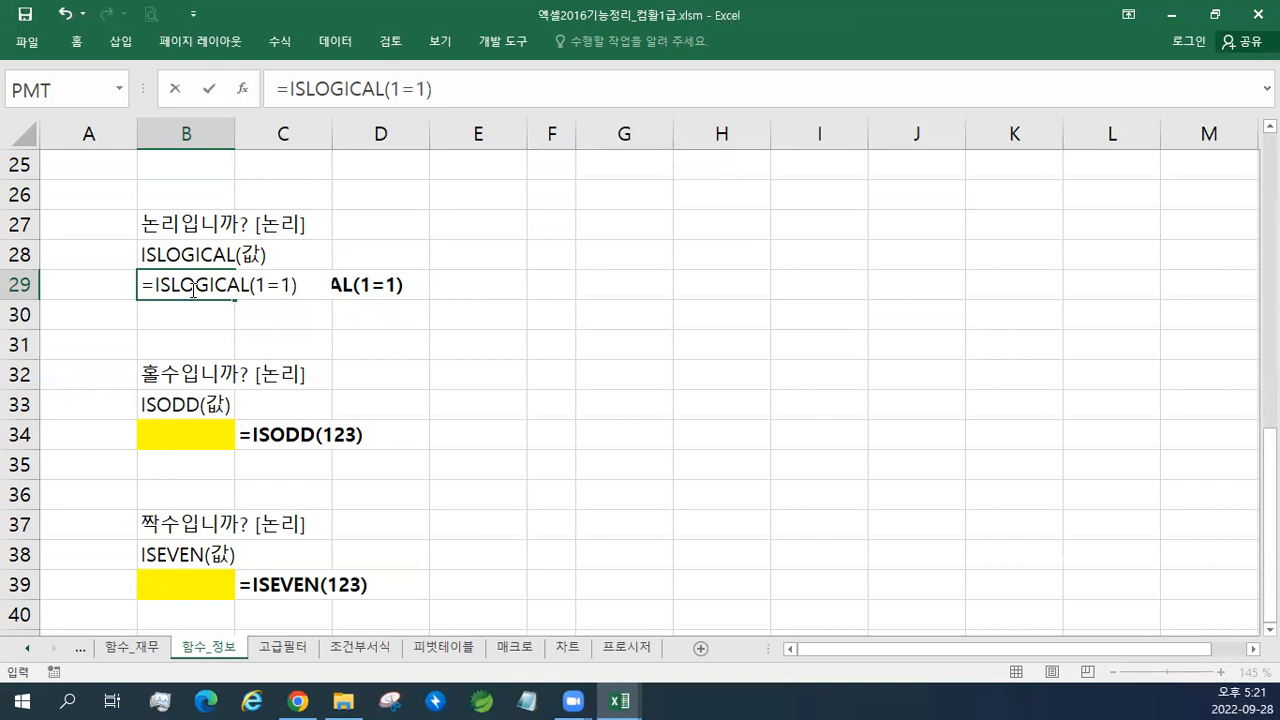
key(Return)
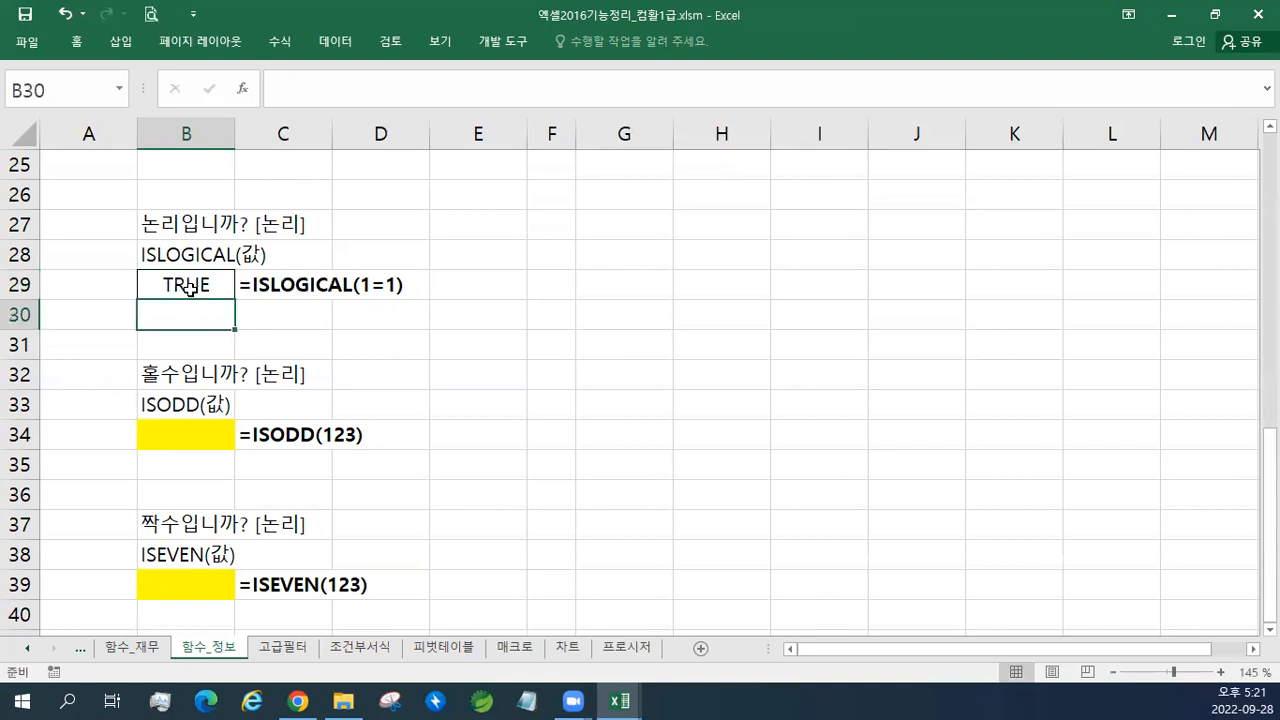
Step: Remove the yellow fill from cells B34 and B39 and apply all borders to them
click(194, 437)
scroll(194, 437, down, 1)
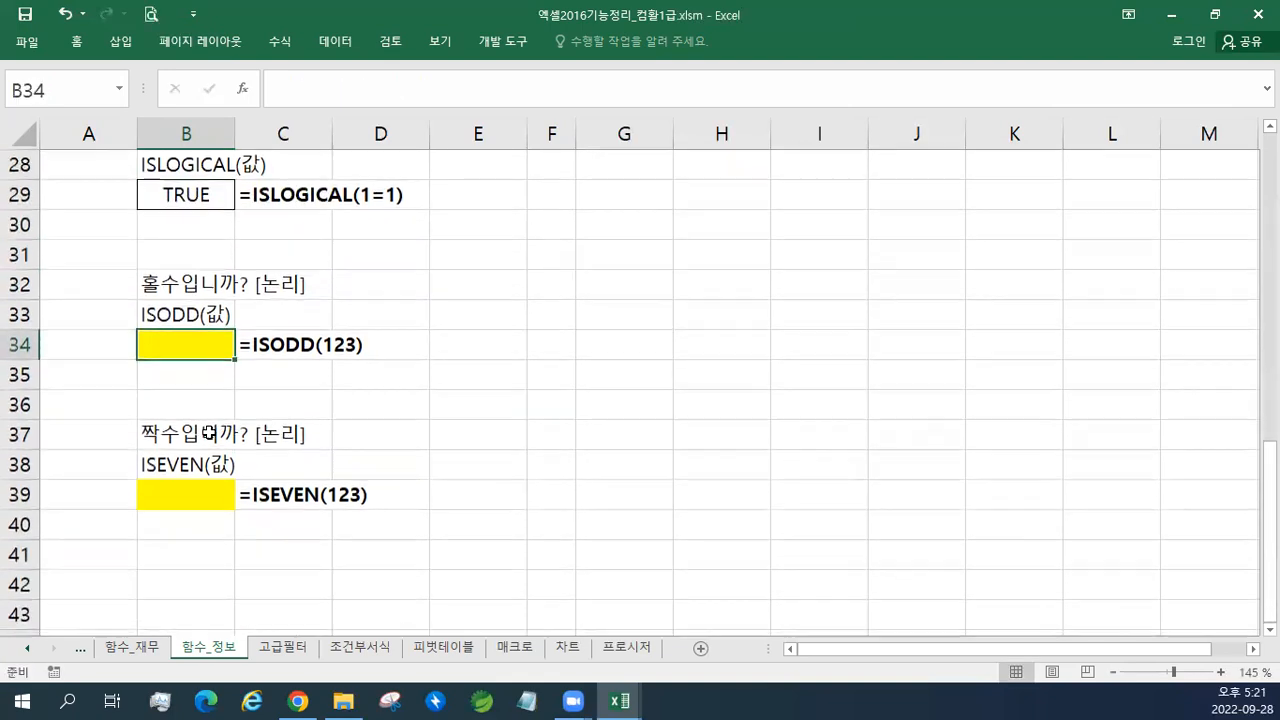
ctrl+click(191, 491)
right_click(196, 494)
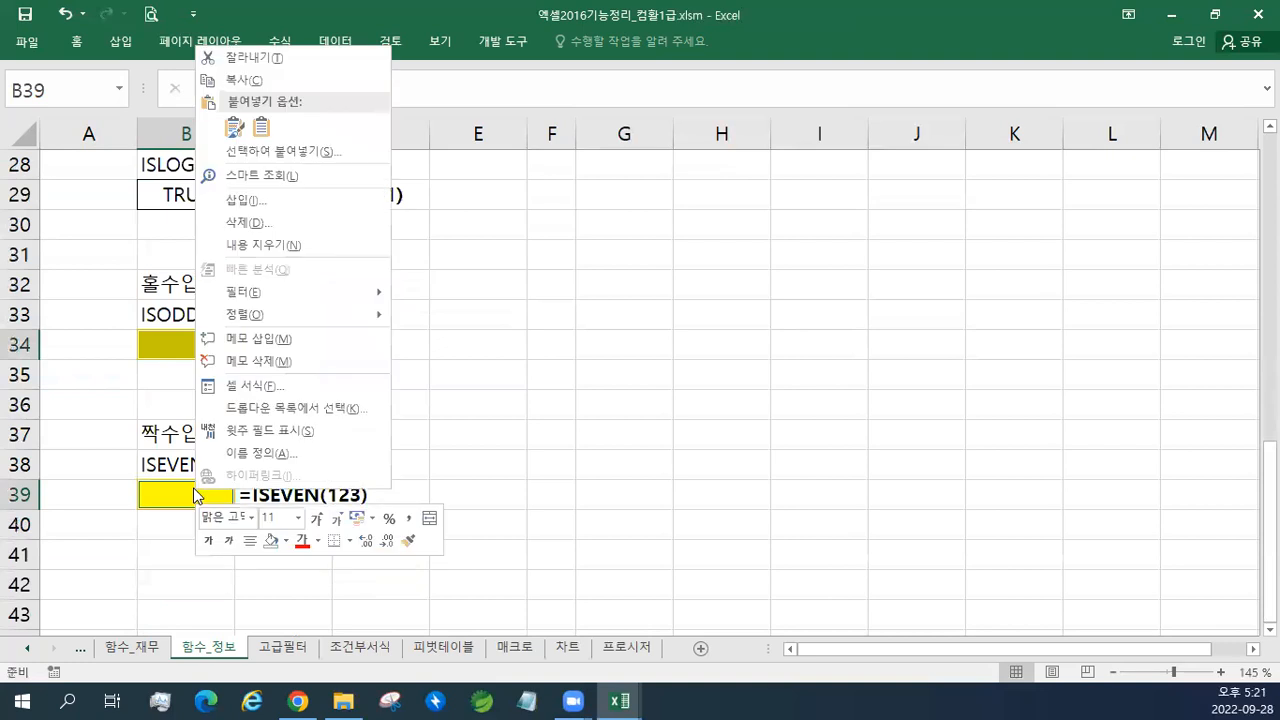
click(274, 541)
click(349, 541)
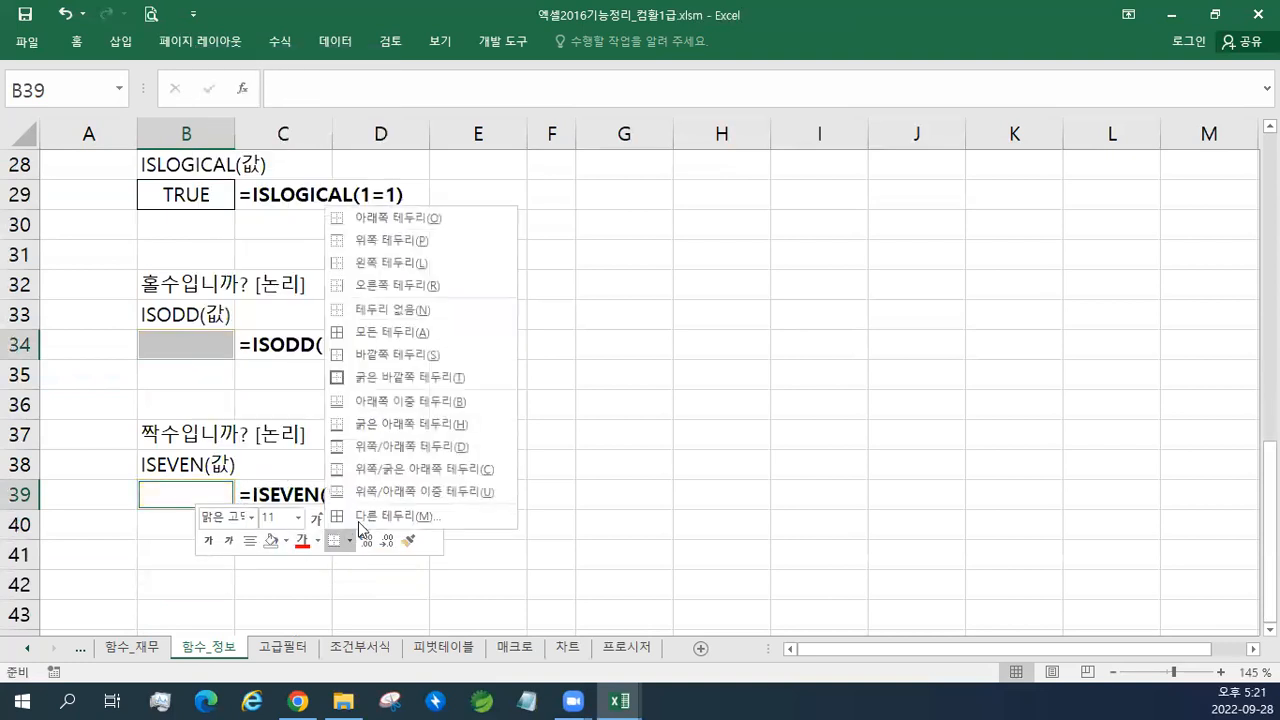
click(380, 334)
Step: Examine the ODD and EVEN parts of the function names in cells B33 and B38, leaving the text unedited
click(183, 331)
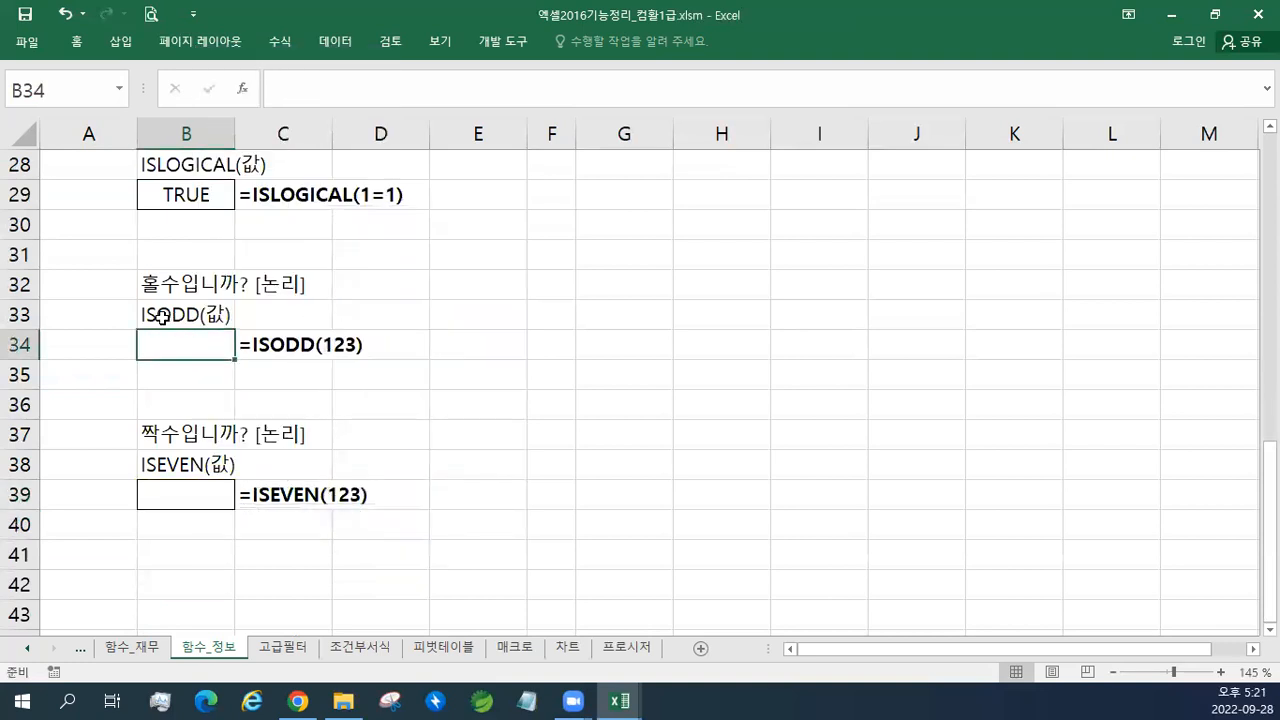
double_click(162, 316)
drag(162, 316, 200, 316)
scroll(195, 305, down, 1)
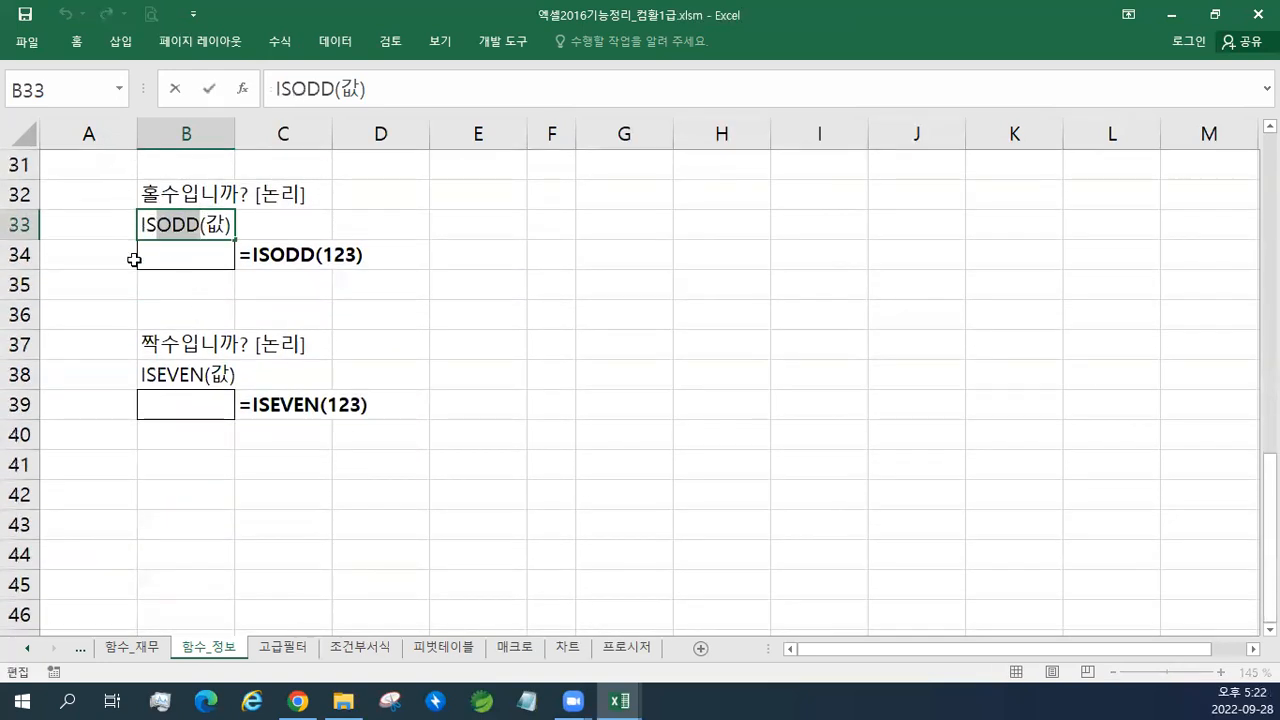
double_click(160, 374)
drag(163, 372, 200, 373)
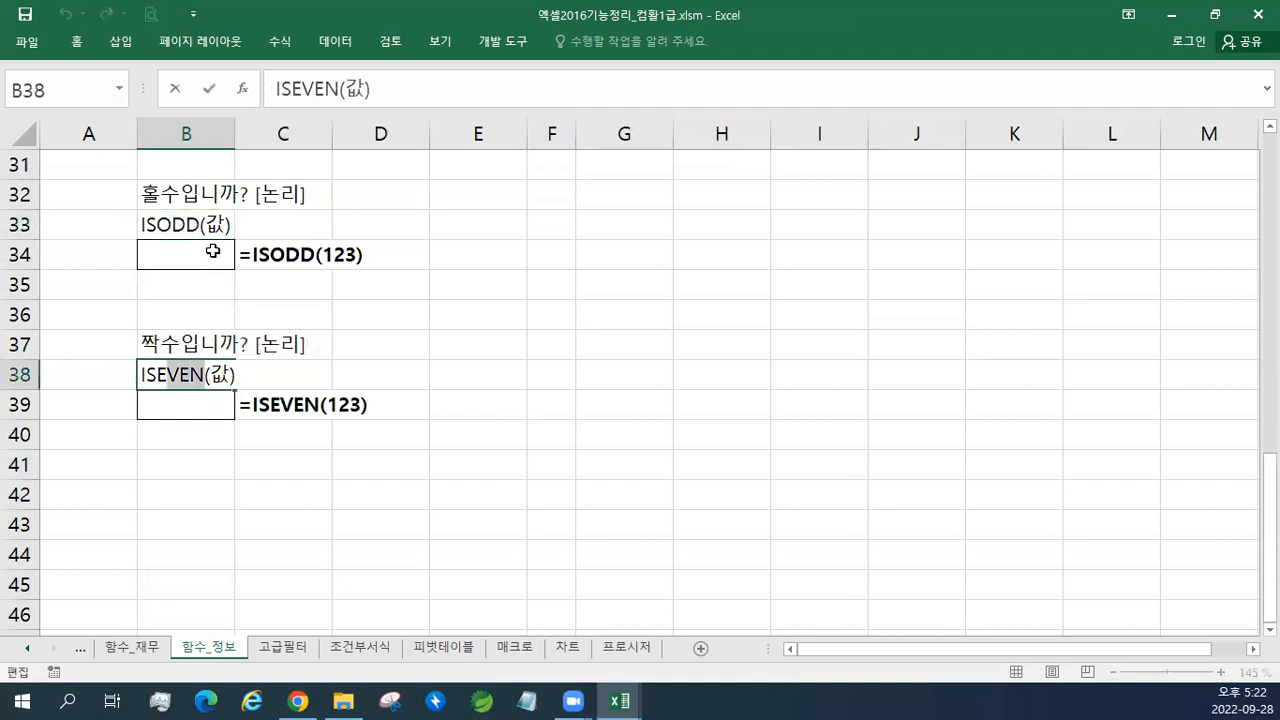
key(Escape)
Step: Enter the formula =ISODD(123) in cell B34
click(173, 254)
text(=)
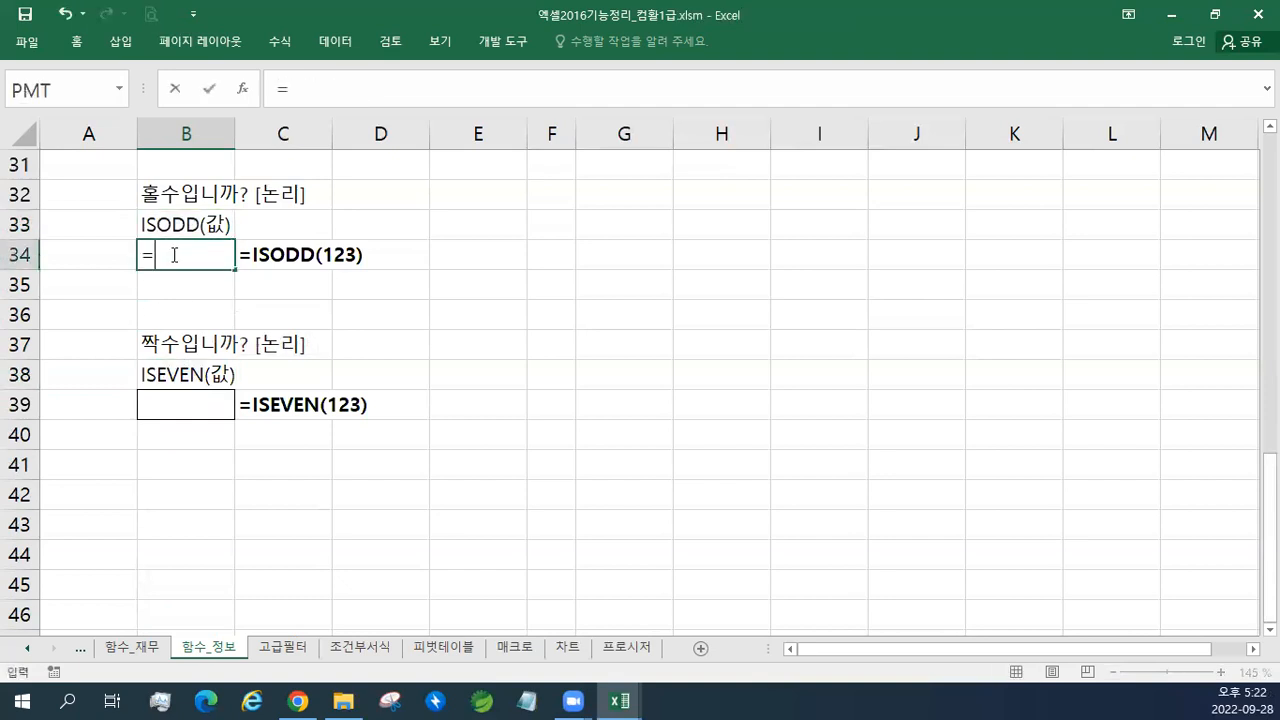
text(ISODD)
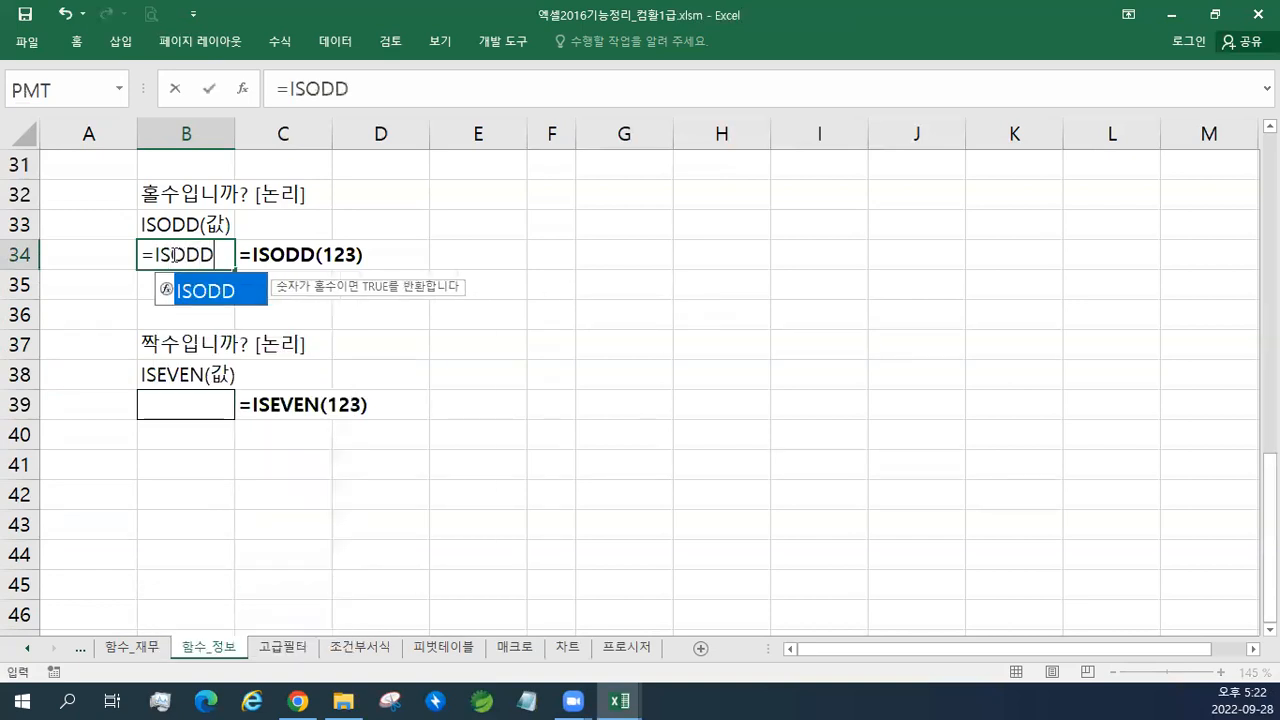
text(()
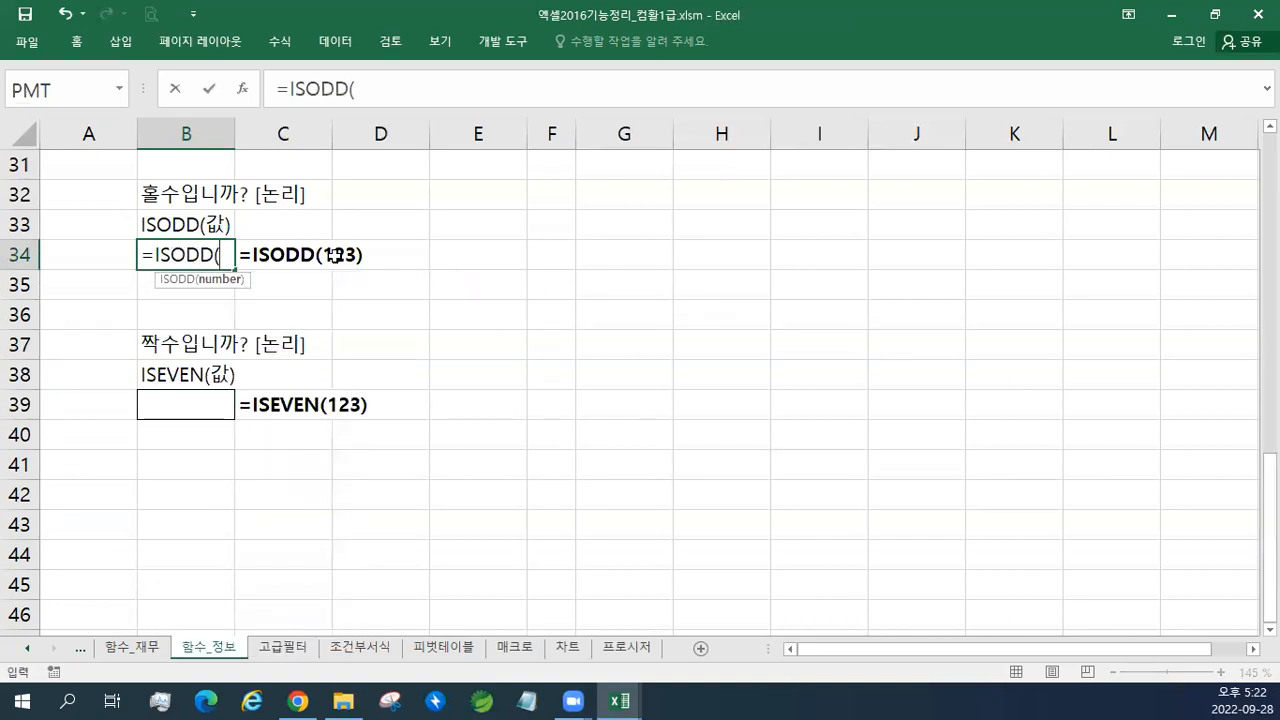
text(123))
key(Return)
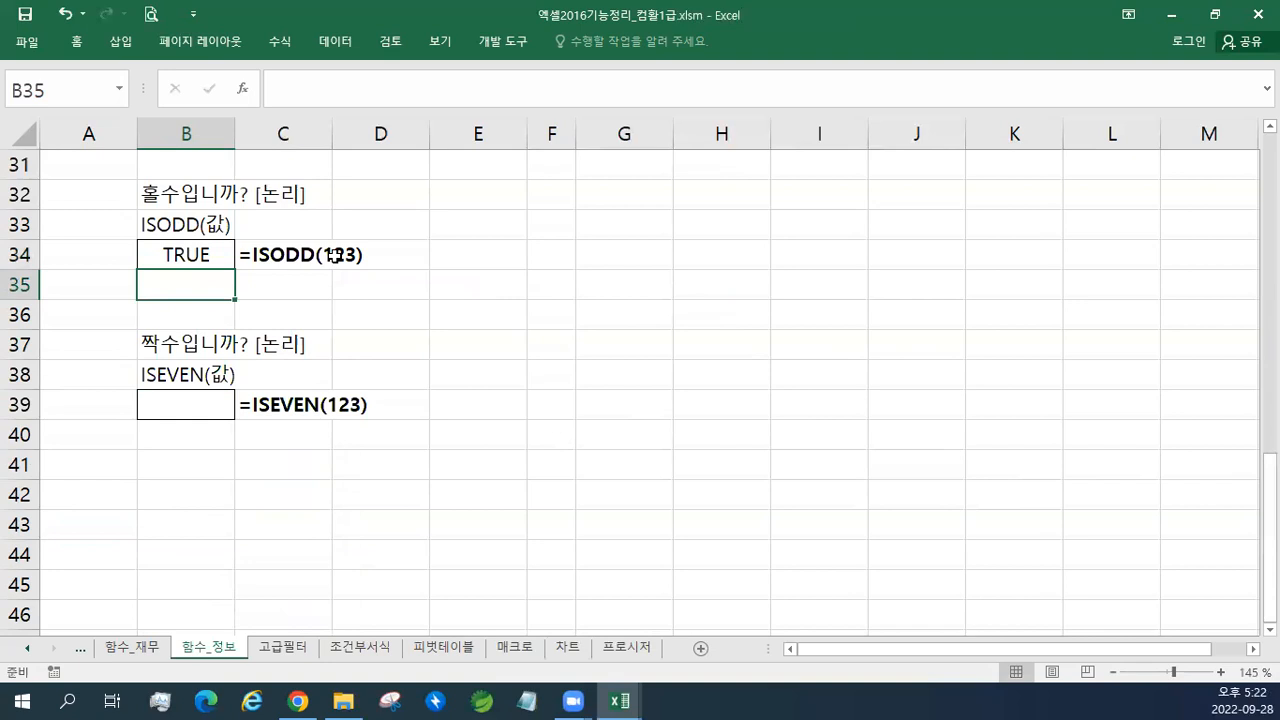
Step: Enter the formula =ISEVEN(123) in cell B39
click(209, 404)
text(=)
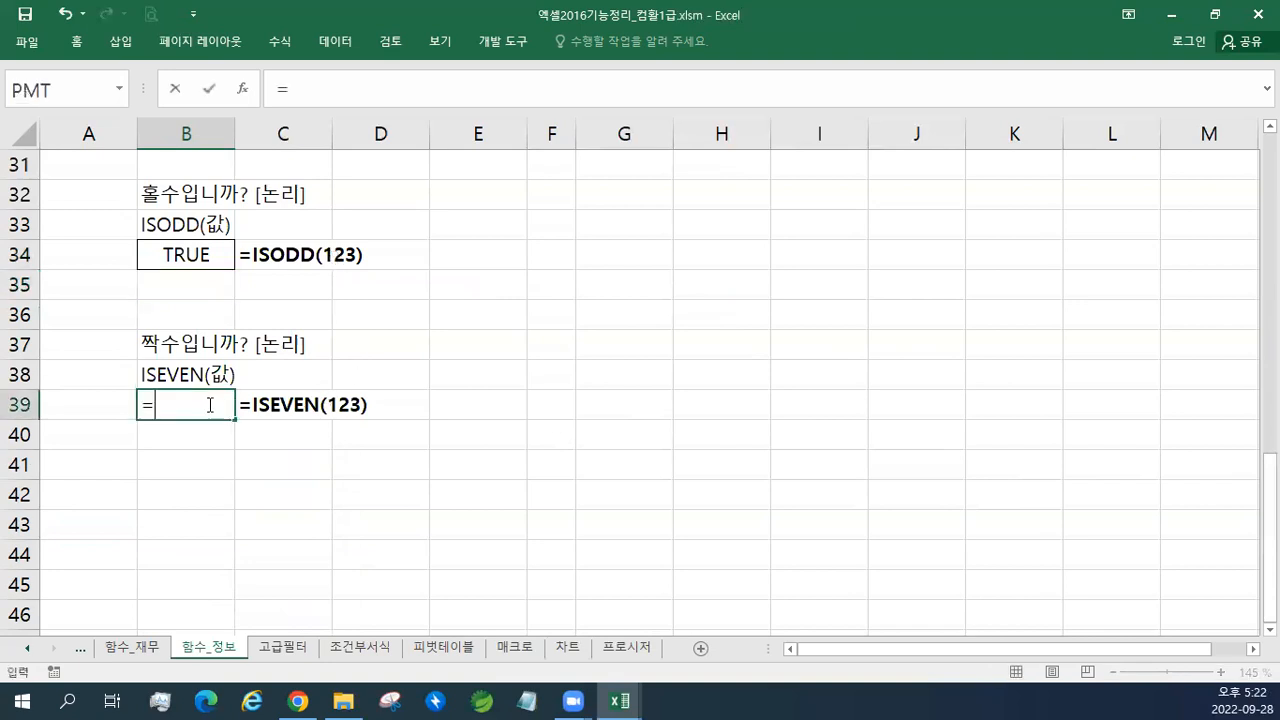
text(ISEV)
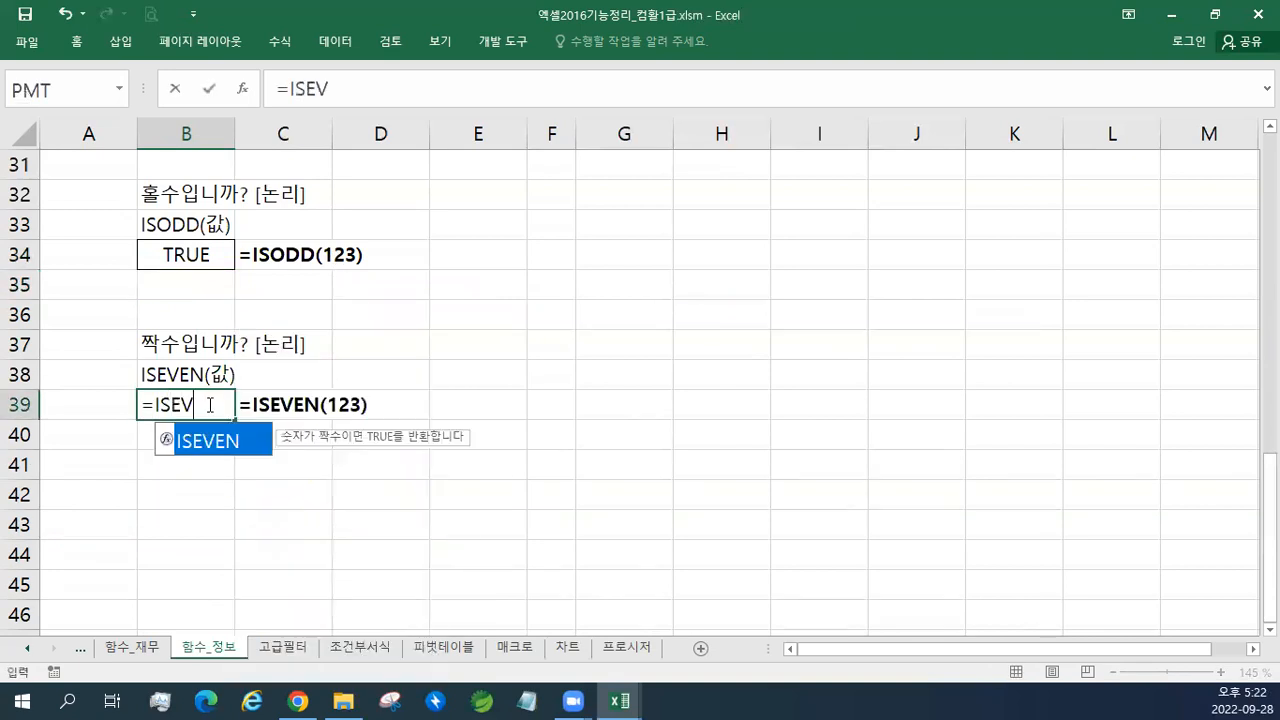
text(EN(123))
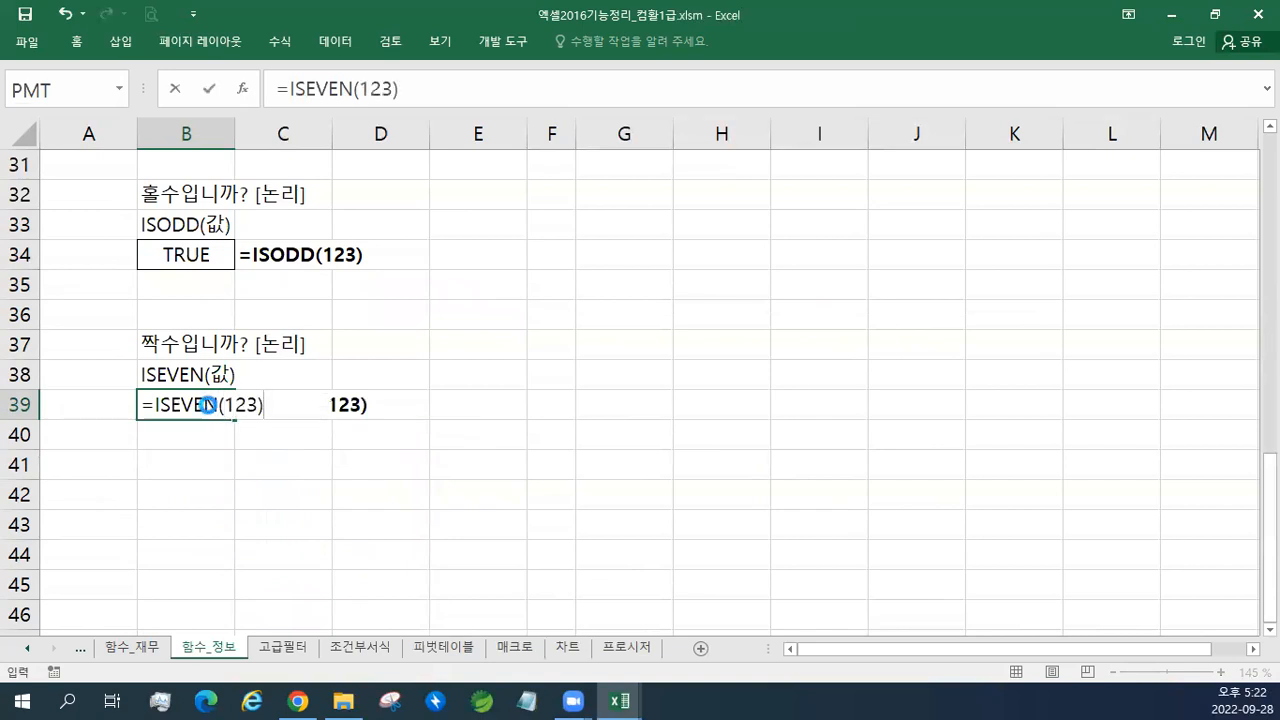
key(Return)
click(209, 404)
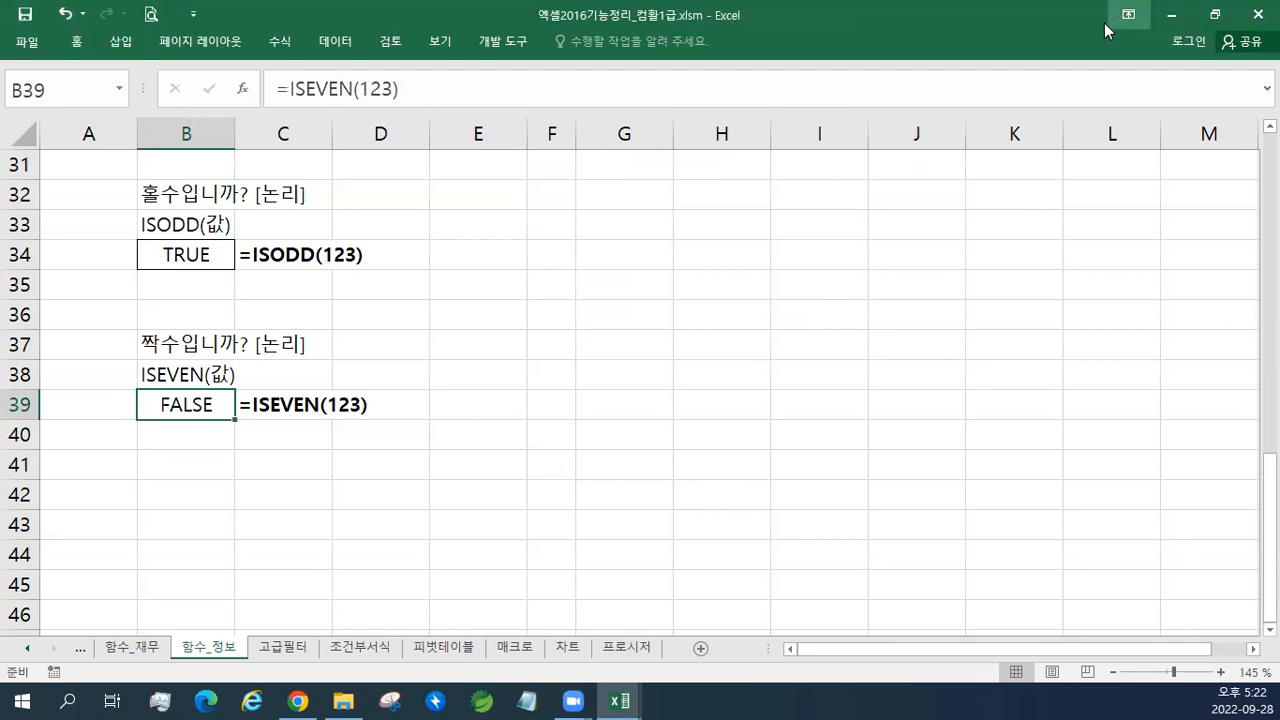
Step: Switch to the 계산작업.xlsm workbook and select cell B2 on the 정보1 sheet
click(1174, 20)
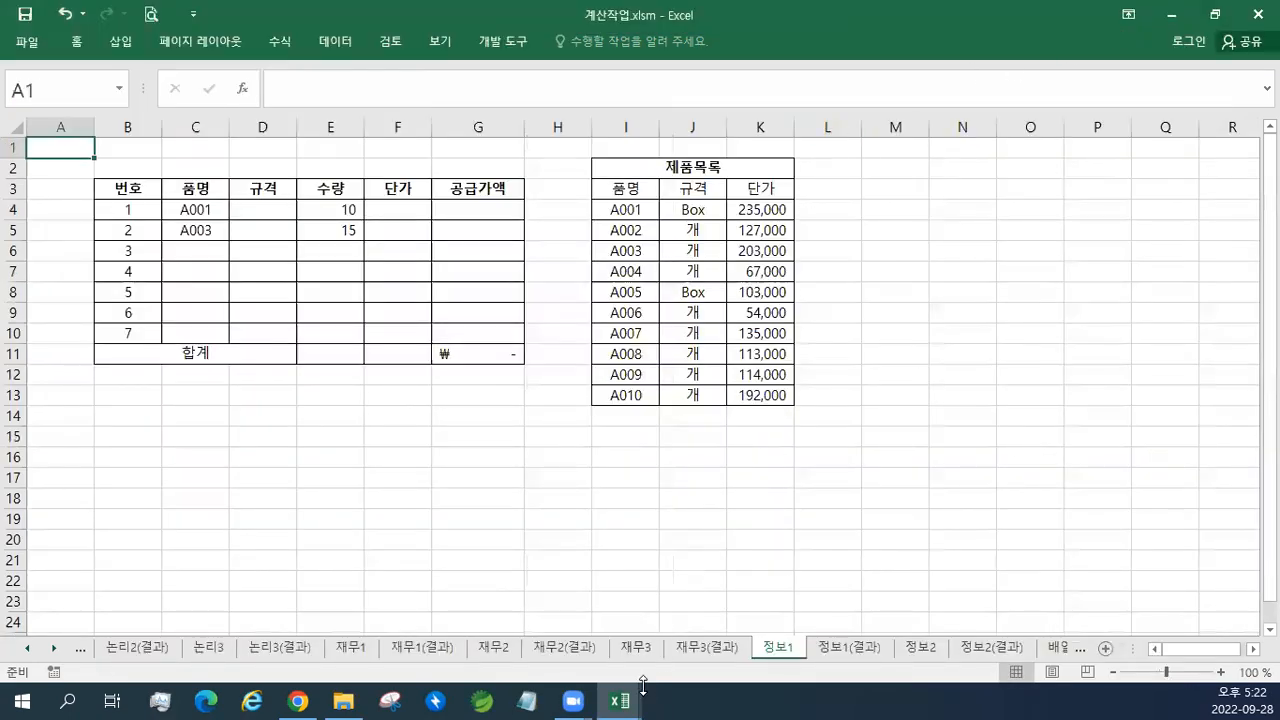
mouse_move(620, 700)
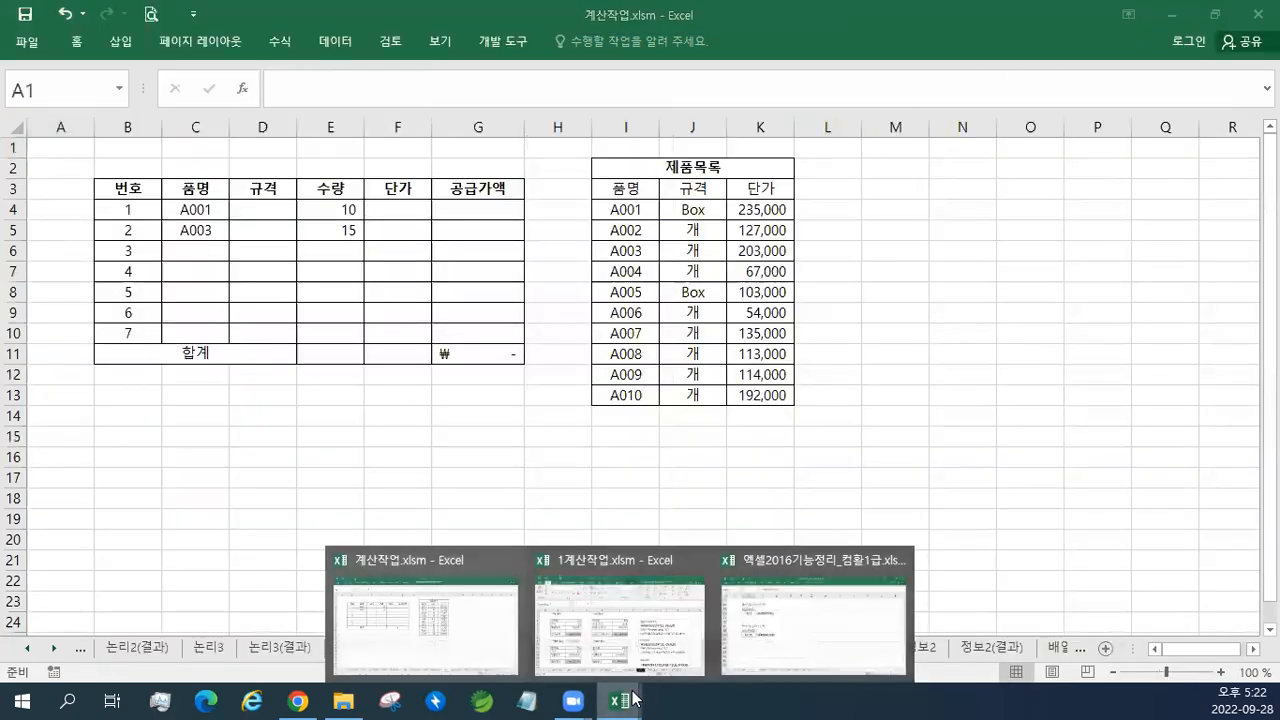
click(459, 619)
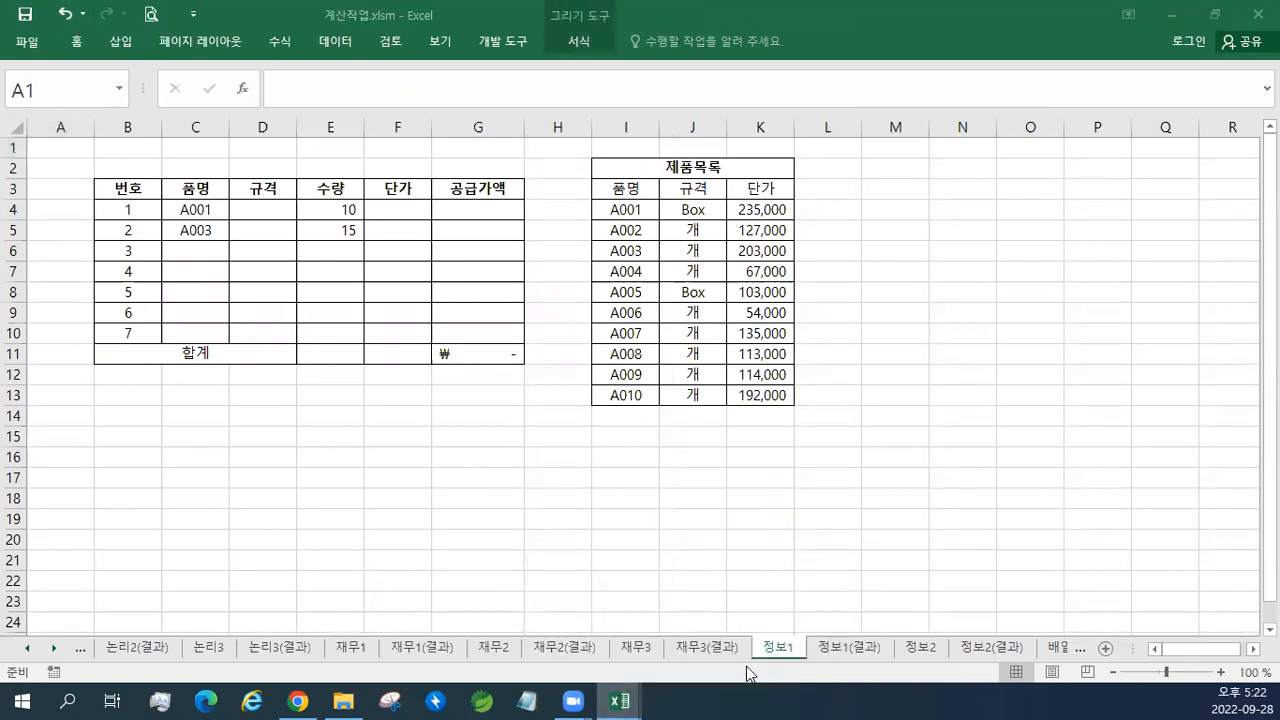
click(126, 167)
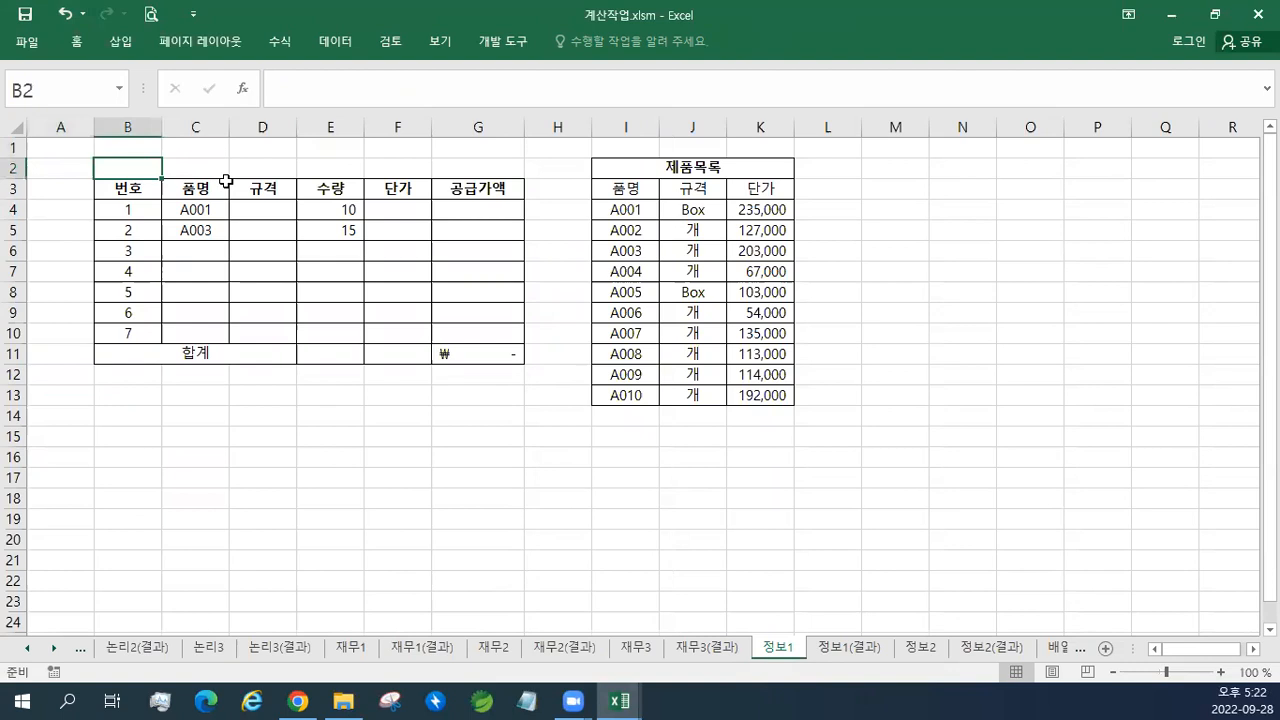
Step: Enter the text 교재121페이지 in cell B2
text(RYWO)
key(BackSpace)
key(BackSpace)
key(BackSpace)
key(BackSpace)
text(교재)
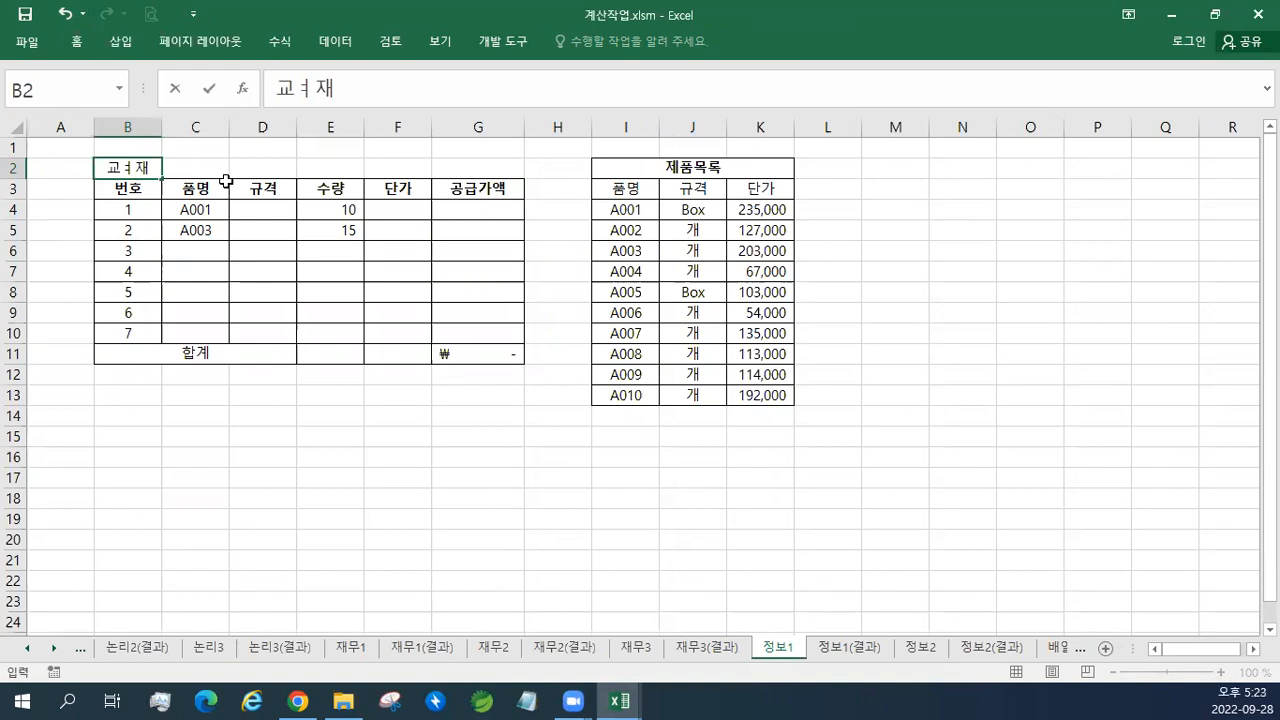
text(121)
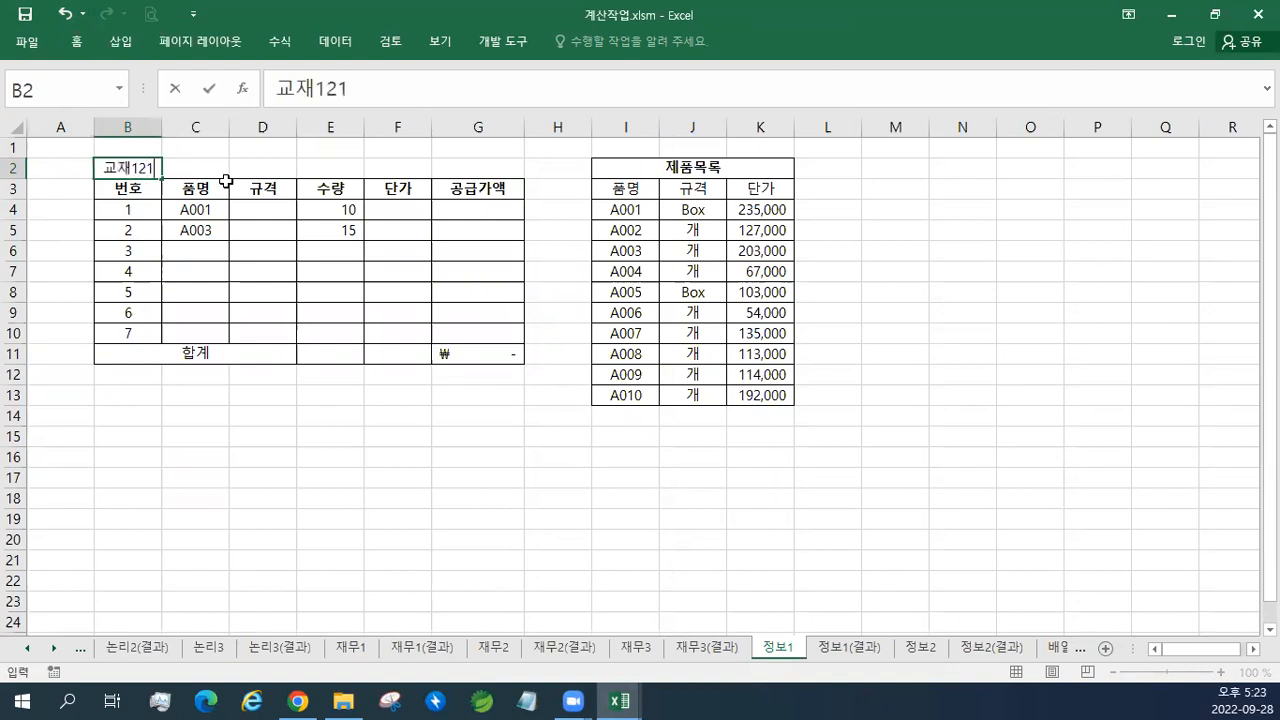
text(페잇지)
key(Return)
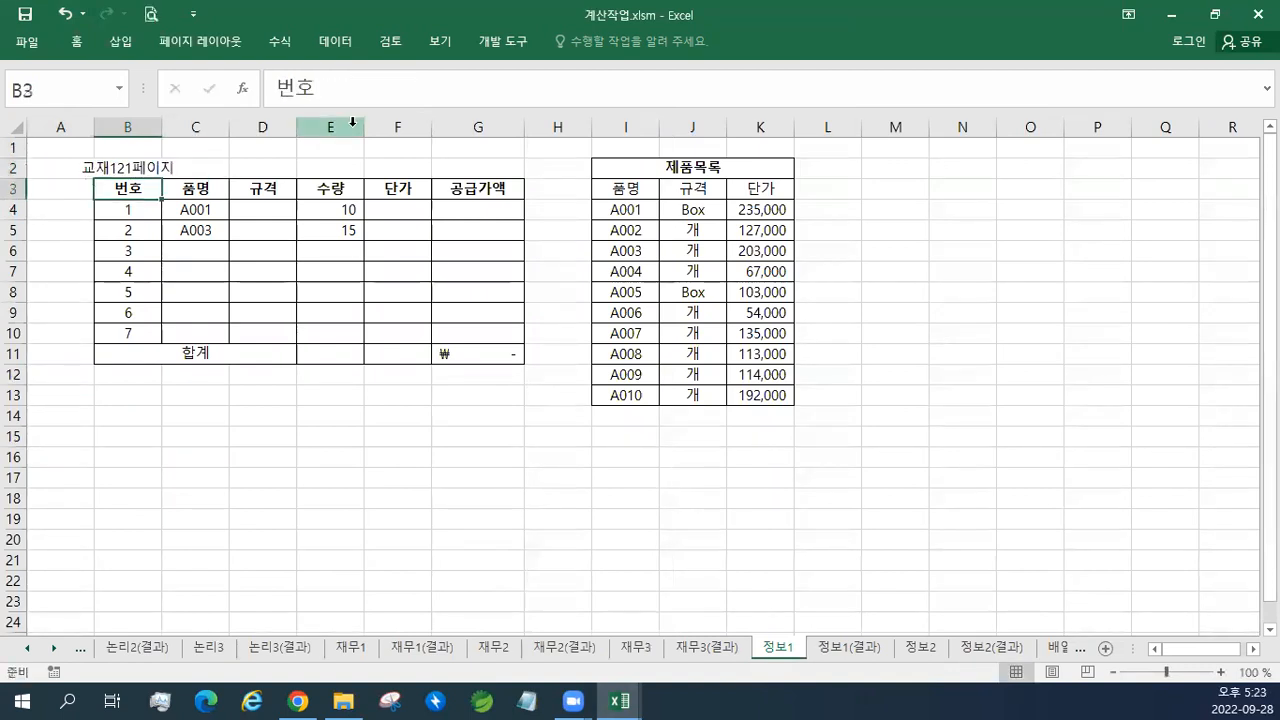
Step: Change the font color of the 교재121페이지 text in cell B2 to red
right_click(147, 170)
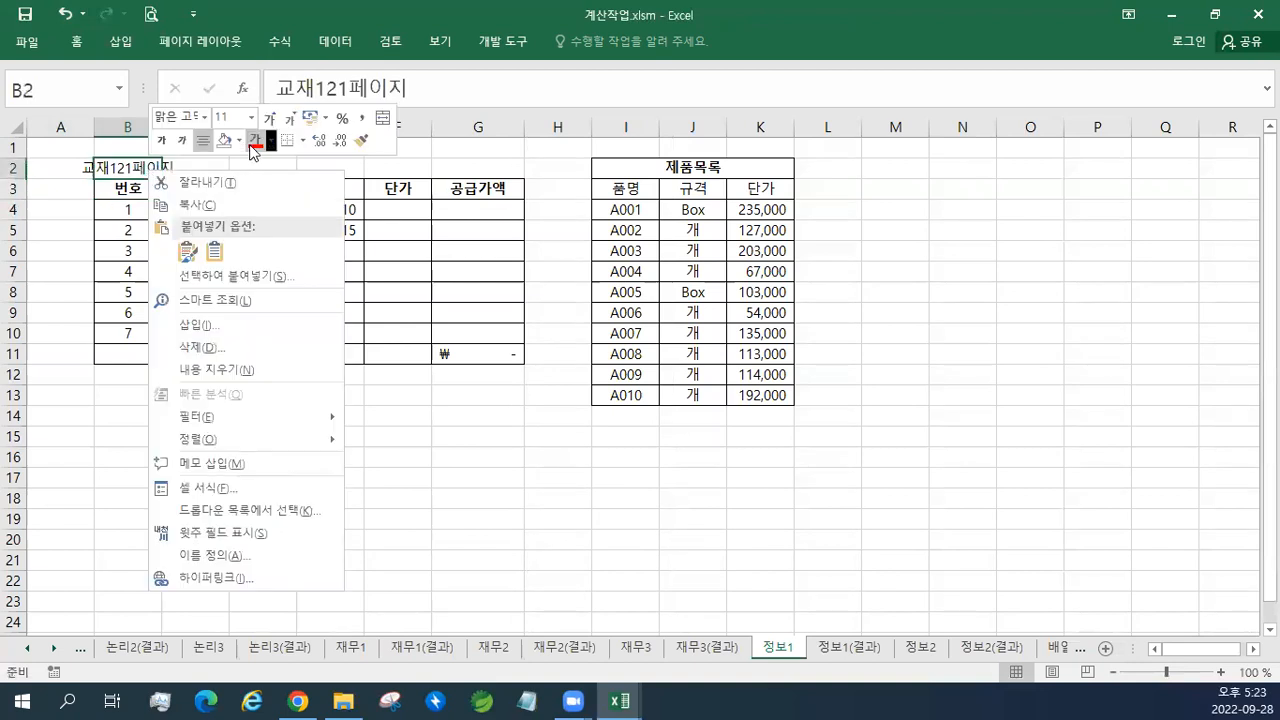
click(250, 134)
click(241, 190)
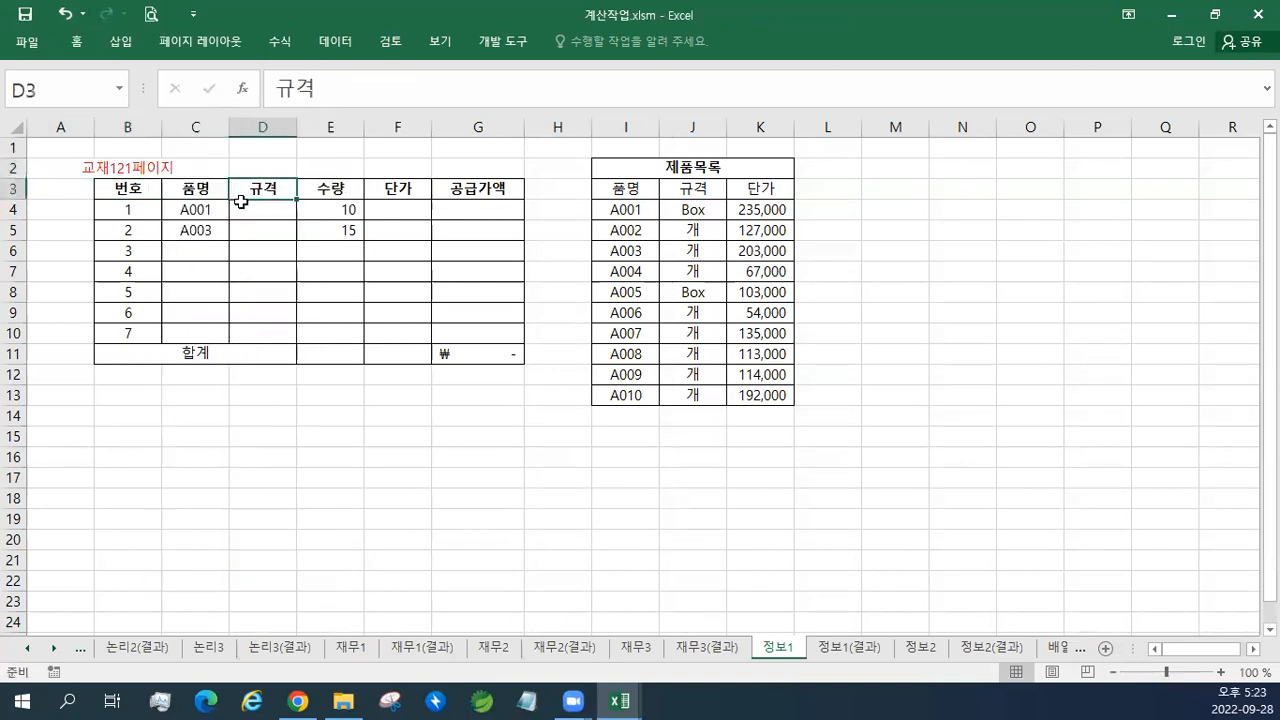
Step: Insert a text box below the order table, starting at row 12, and paste the copied 규격 formula notes into it
scroll(241, 202, up, 2)
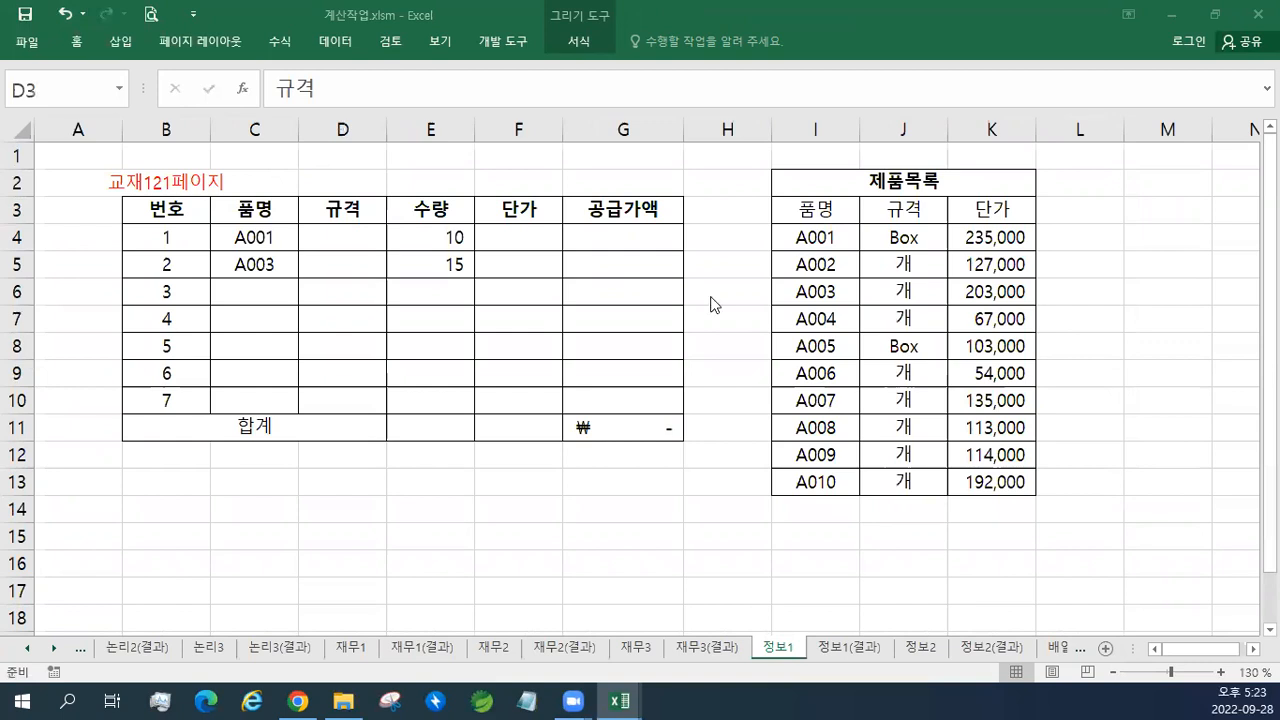
key(Escape)
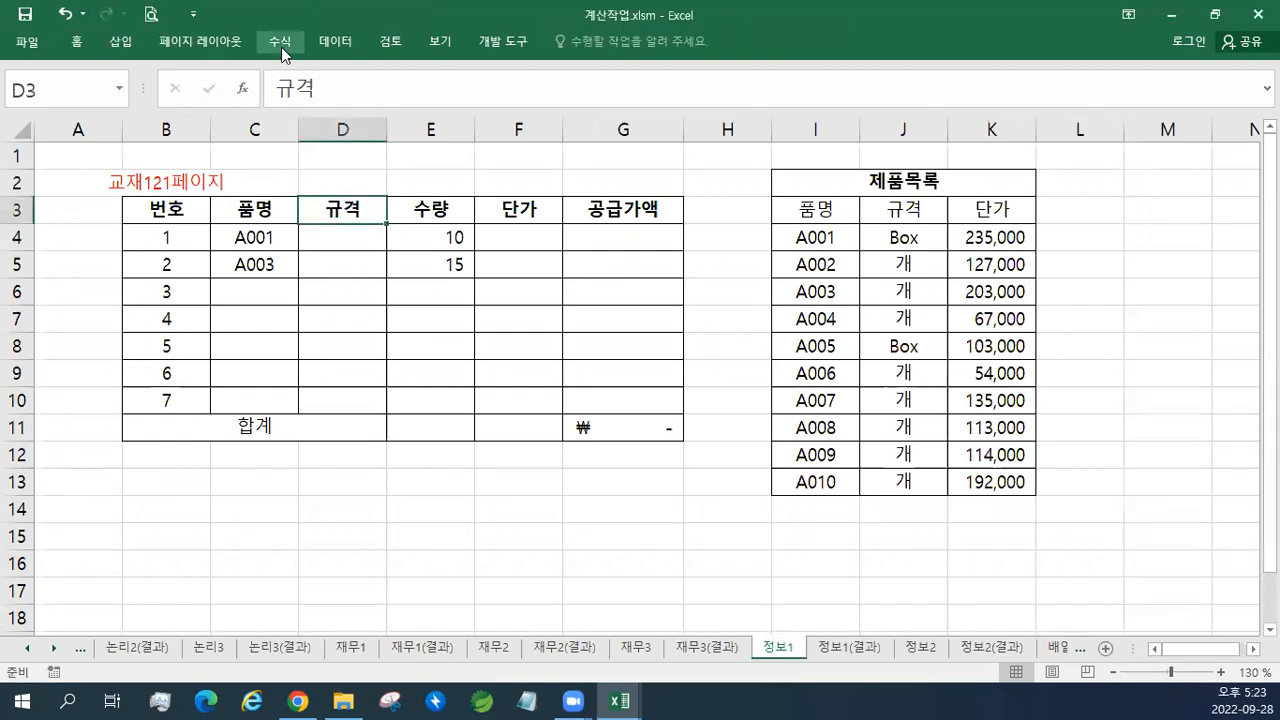
click(118, 42)
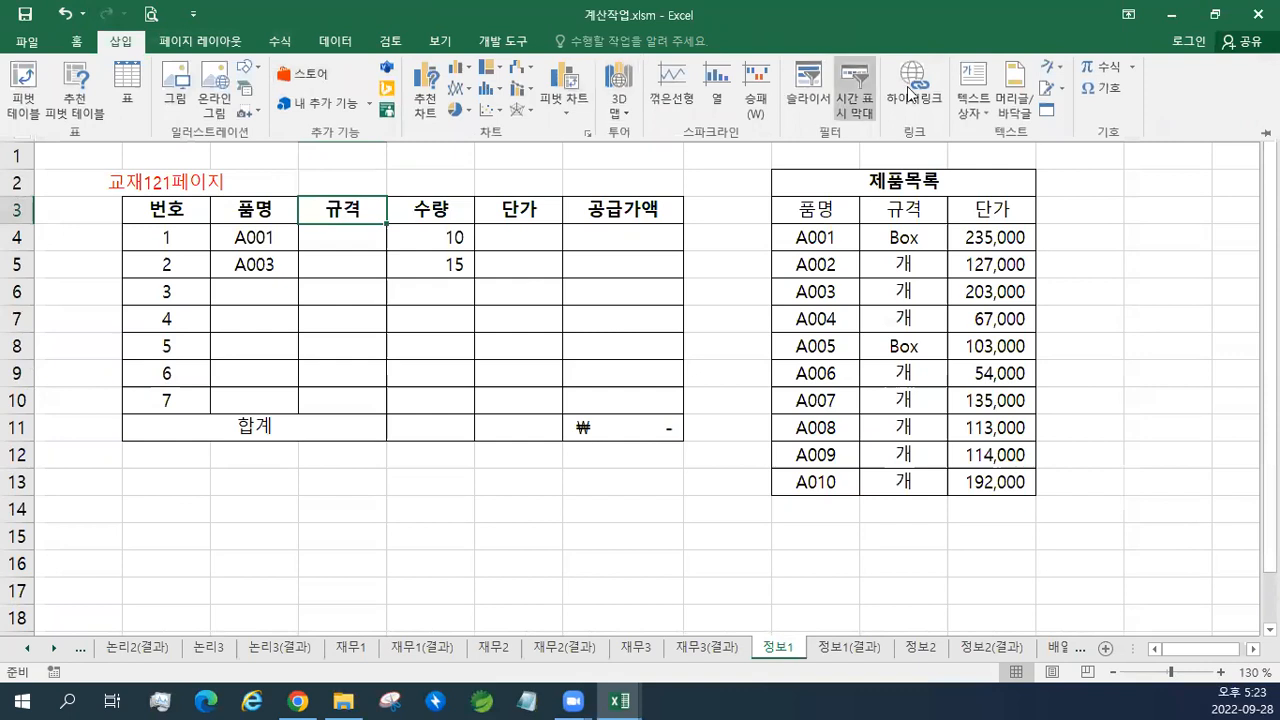
click(973, 98)
click(311, 452)
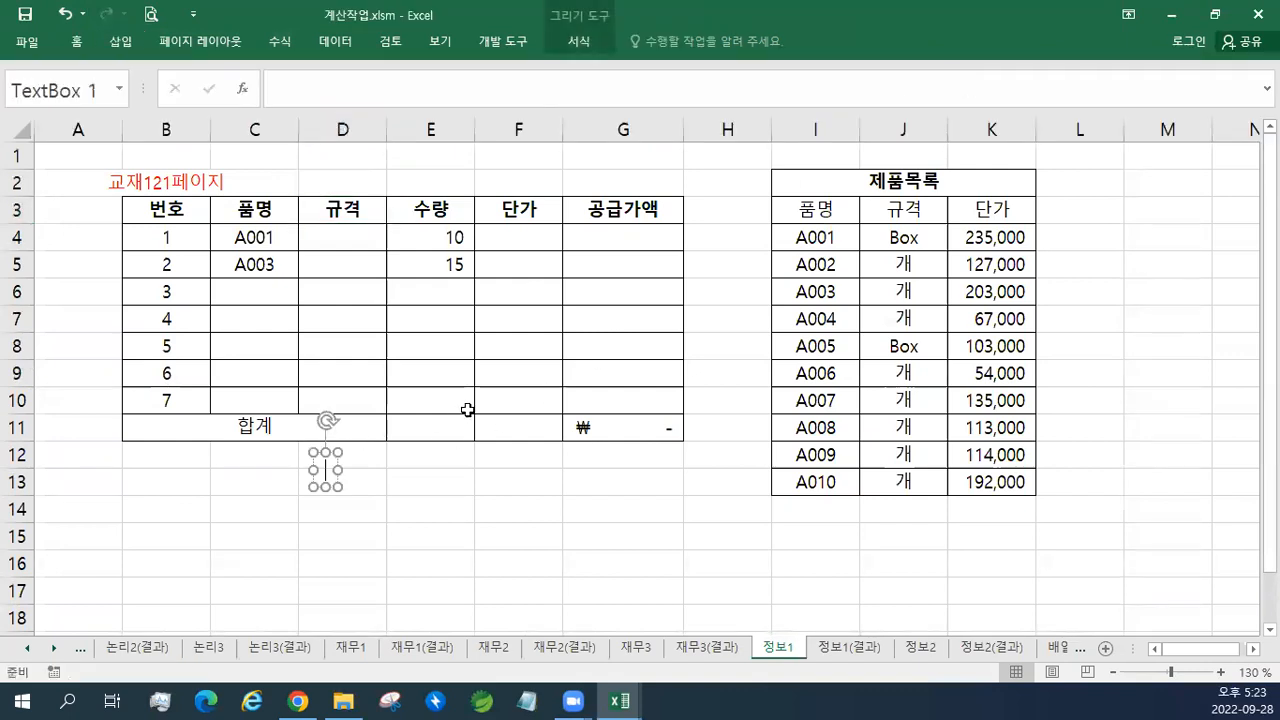
key(ctrl+v)
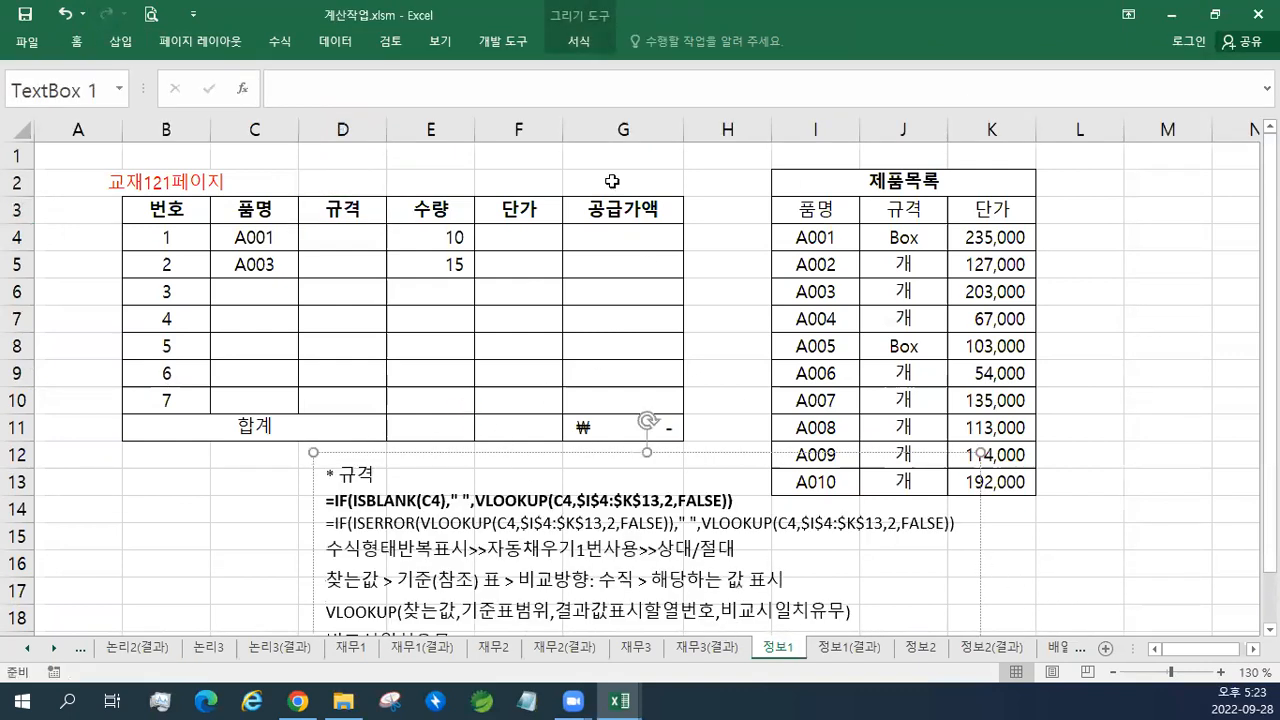
Step: Apply the white shape style with an orange outline to the notes text box
click(579, 42)
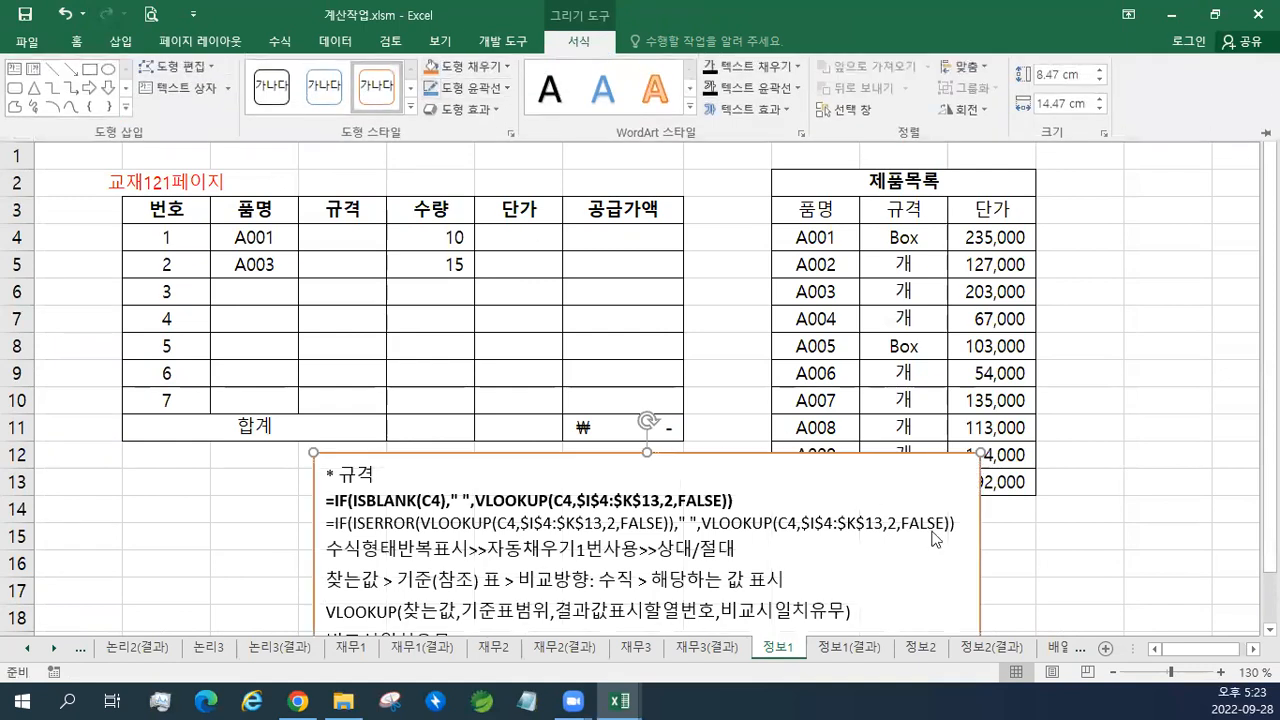
click(1113, 672)
scroll(1032, 489, up, 2)
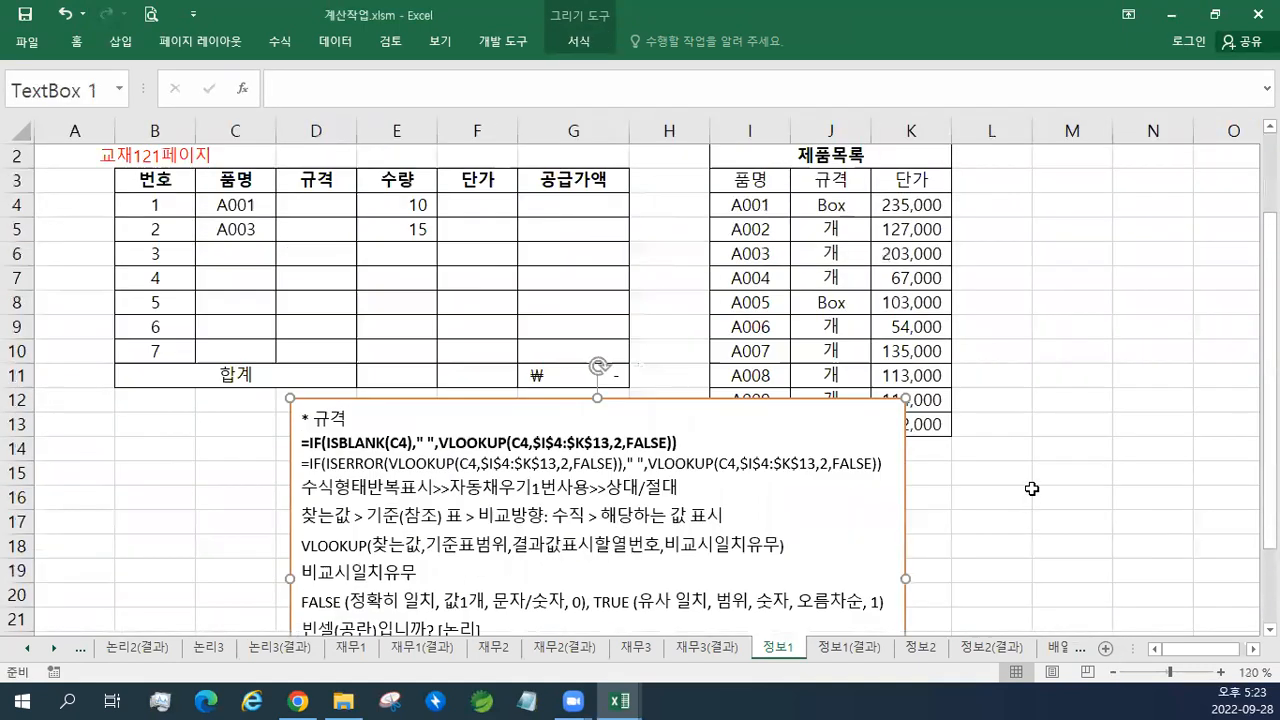
scroll(1032, 489, up, 1)
scroll(832, 521, down, 2)
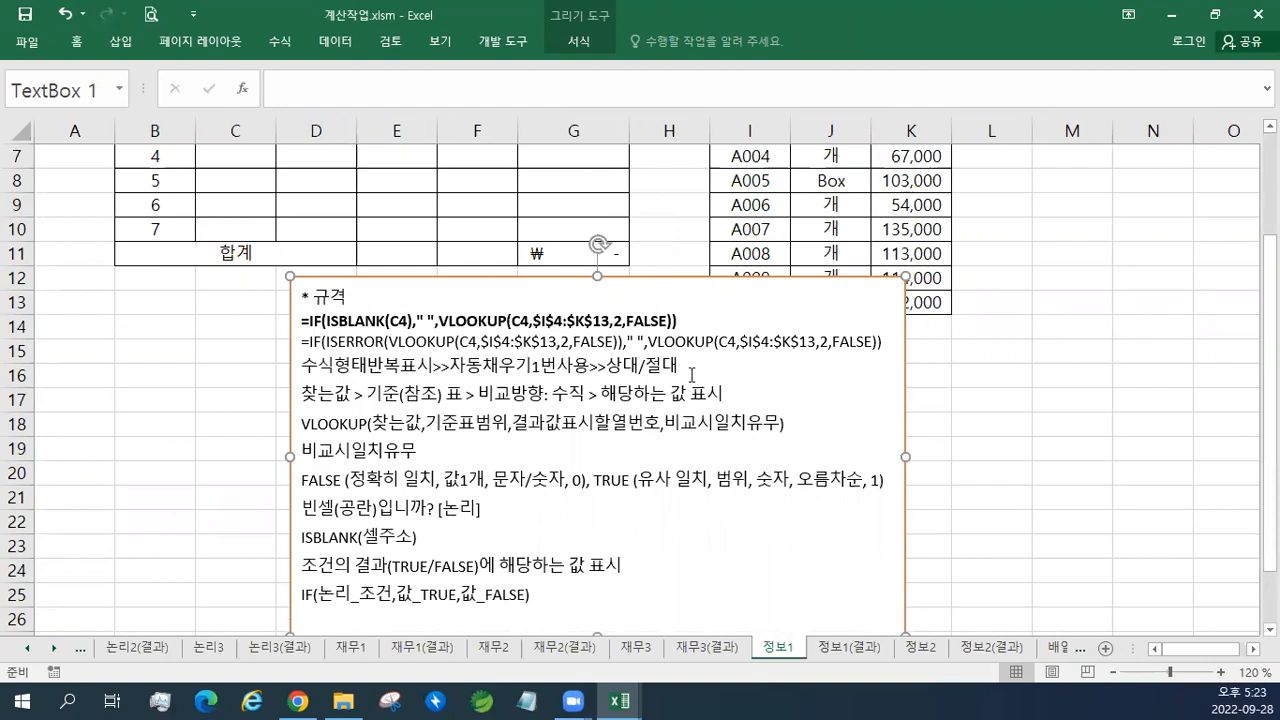
Step: Enlarge the two IF formula lines in the text box by four font-size increments and shift the box so its left edge lies in column B
drag(879, 342, 250, 320)
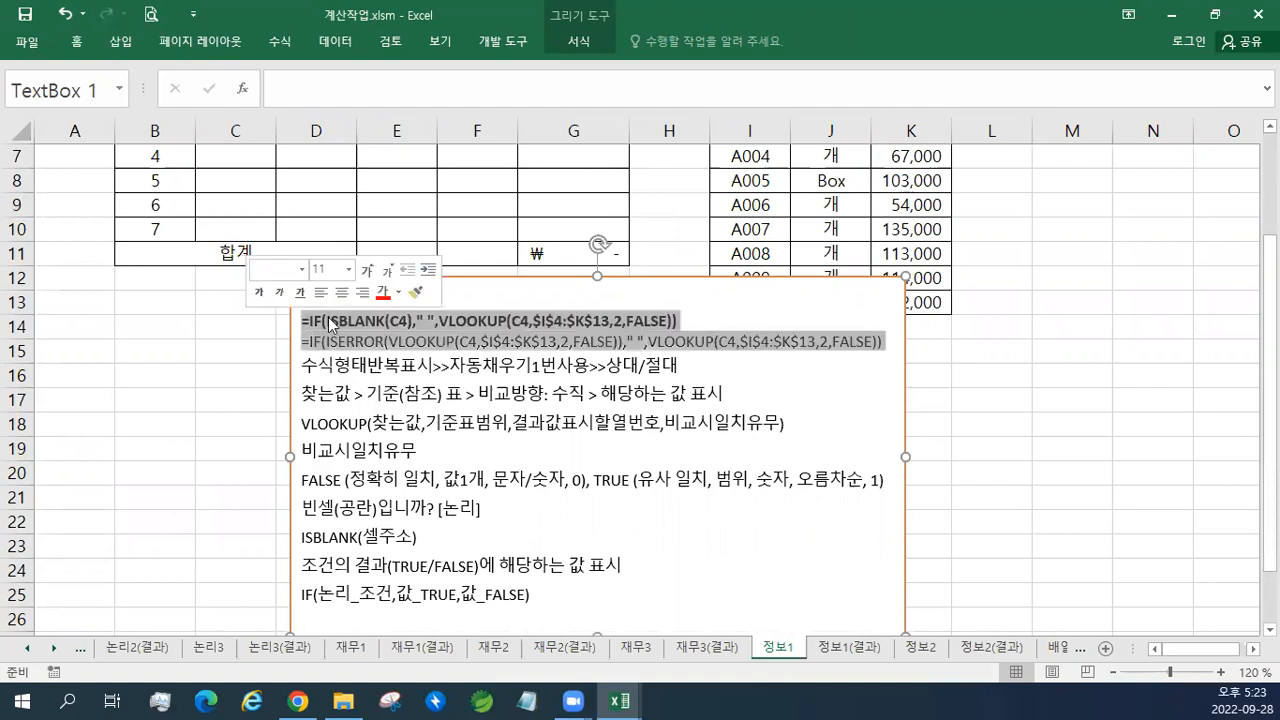
click(368, 270)
click(368, 270)
click(368, 270)
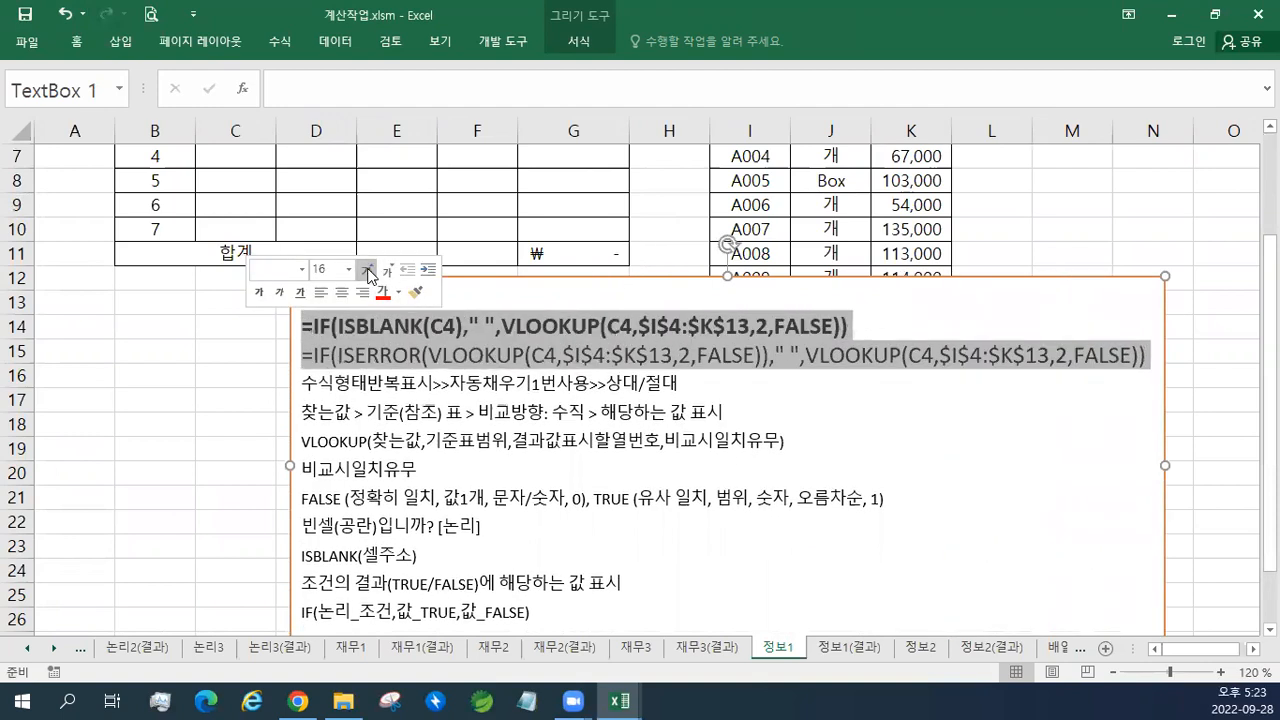
click(368, 270)
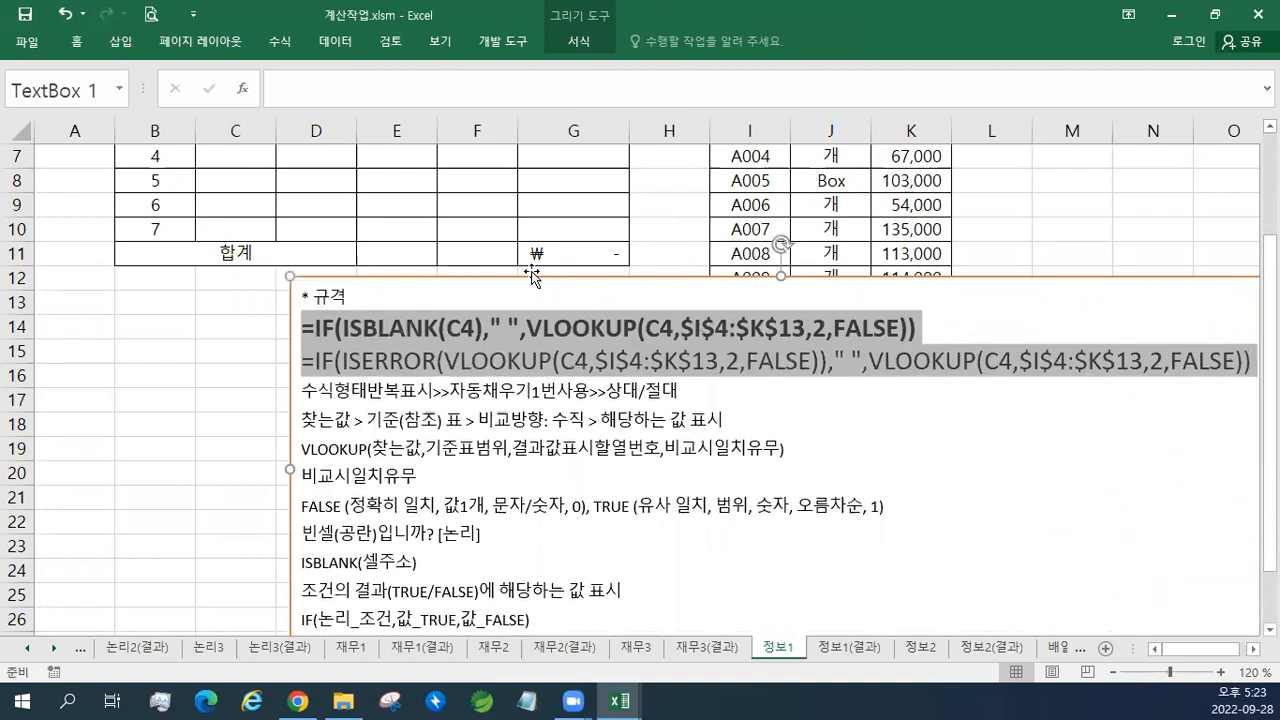
drag(537, 275, 386, 276)
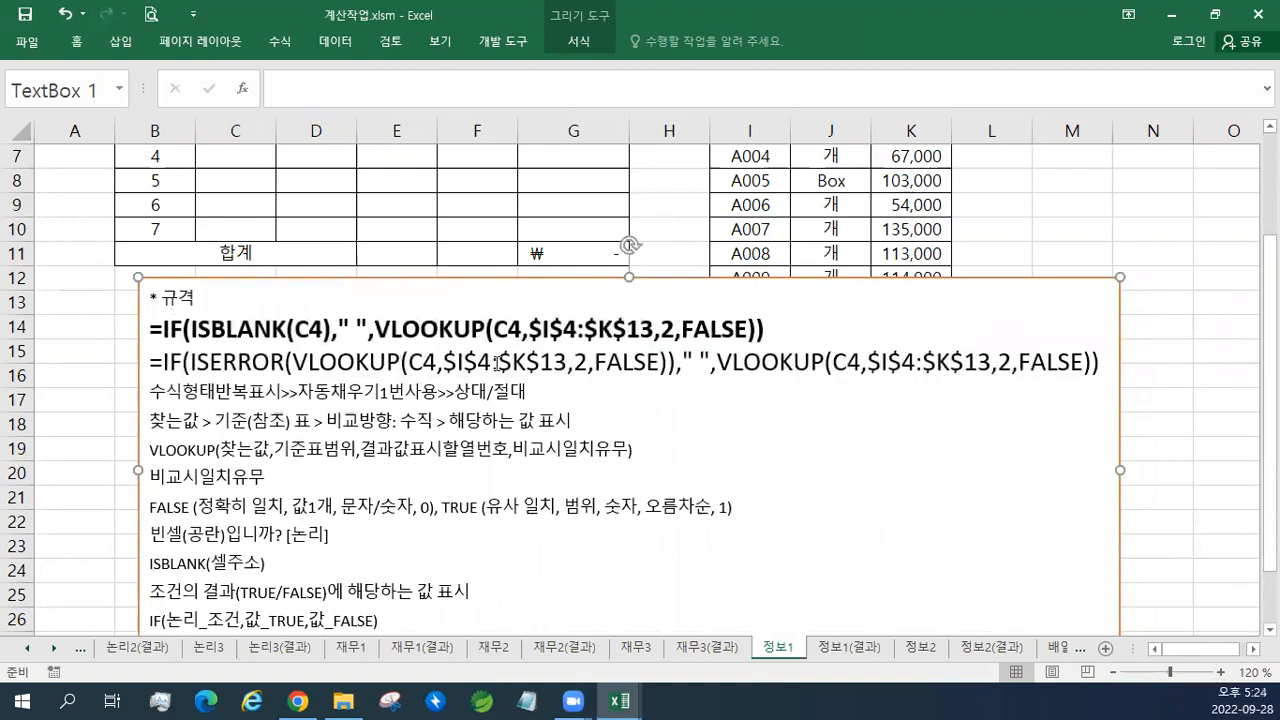
scroll(497, 362, up, 2)
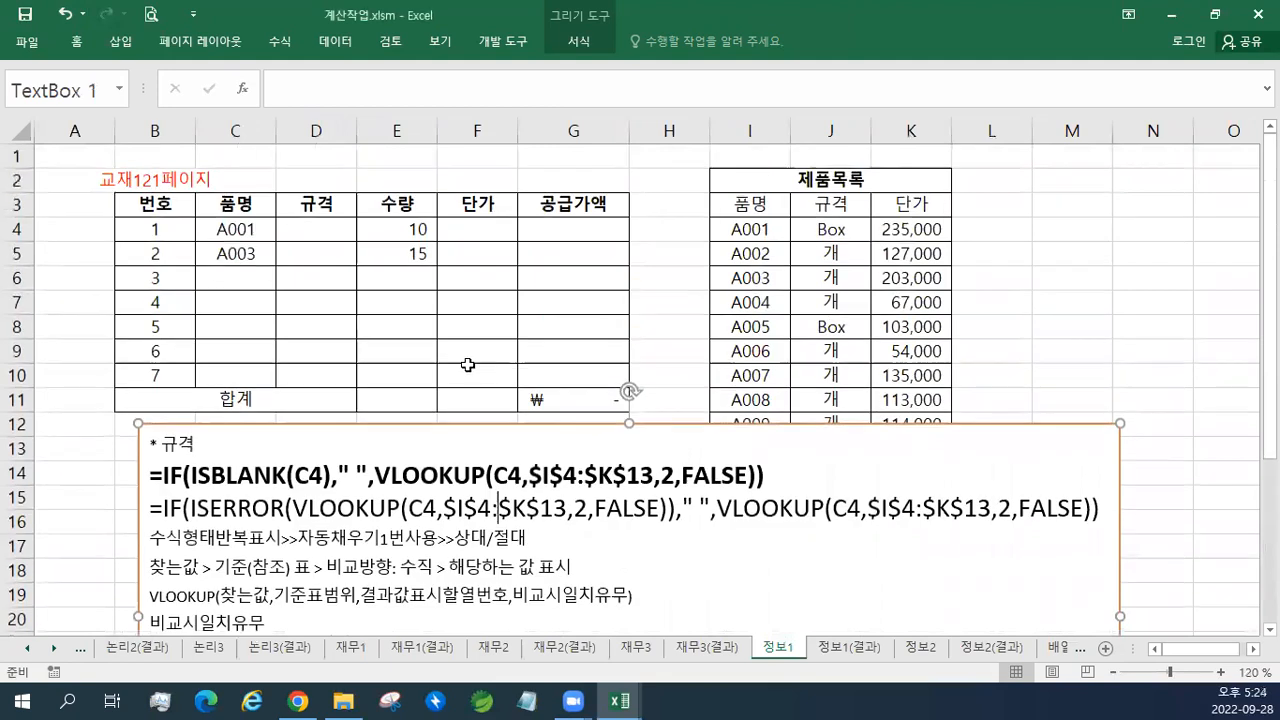
Step: Go through the empty 규격 cells from D4 down to D10 and back to D4 to examine the range the formula must fill
click(331, 231)
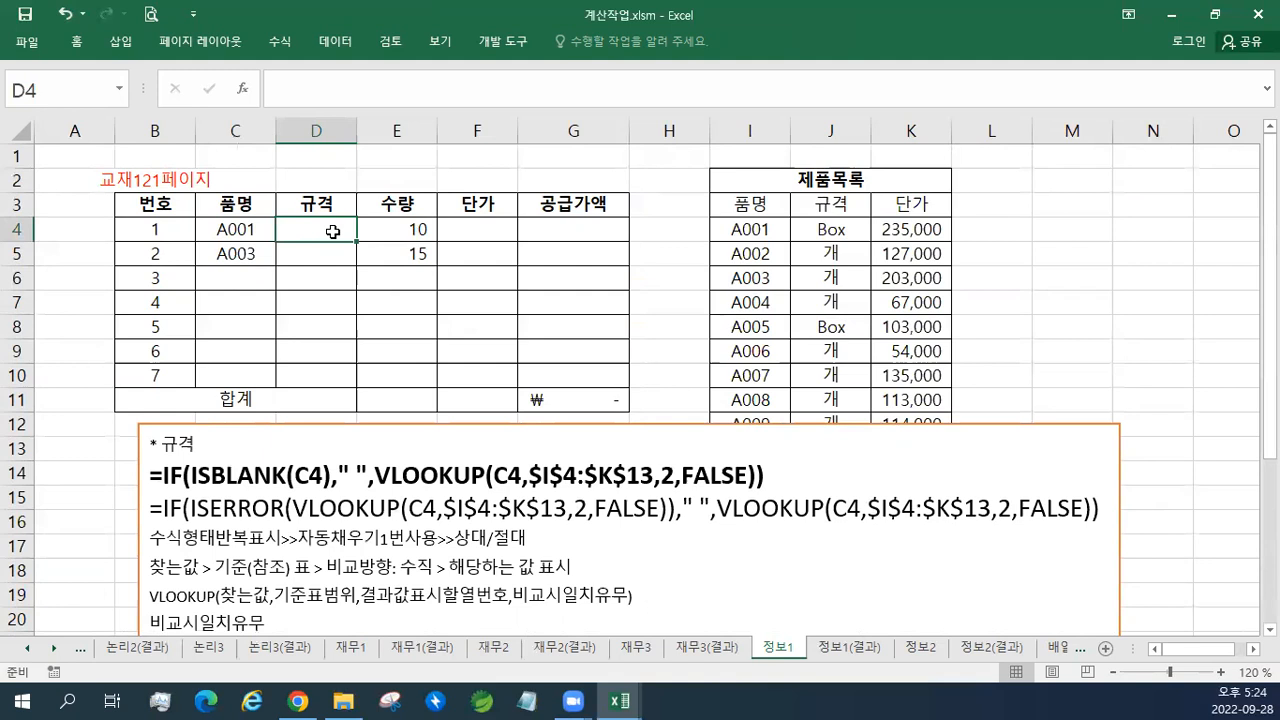
key(Down)
key(Down)
key(Down)
key(Down)
key(Down)
key(Down)
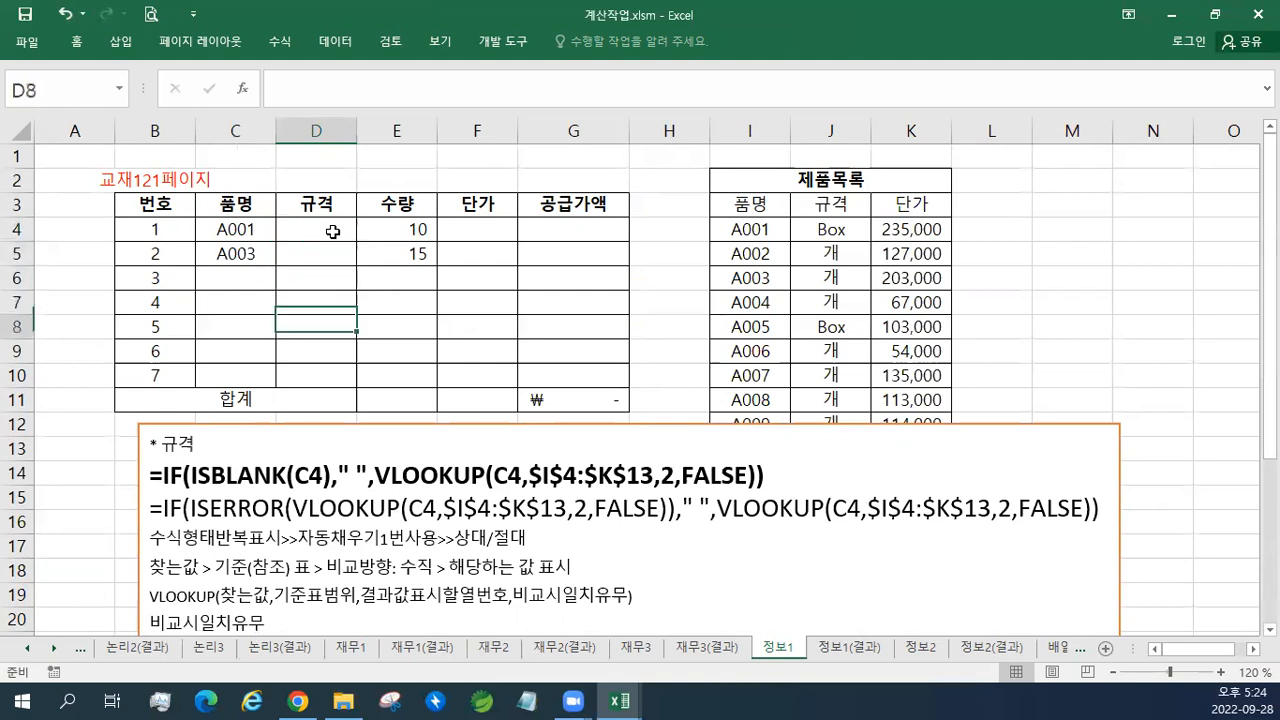
key(Up)
key(Up)
key(Up)
key(Up)
key(Up)
key(Up)
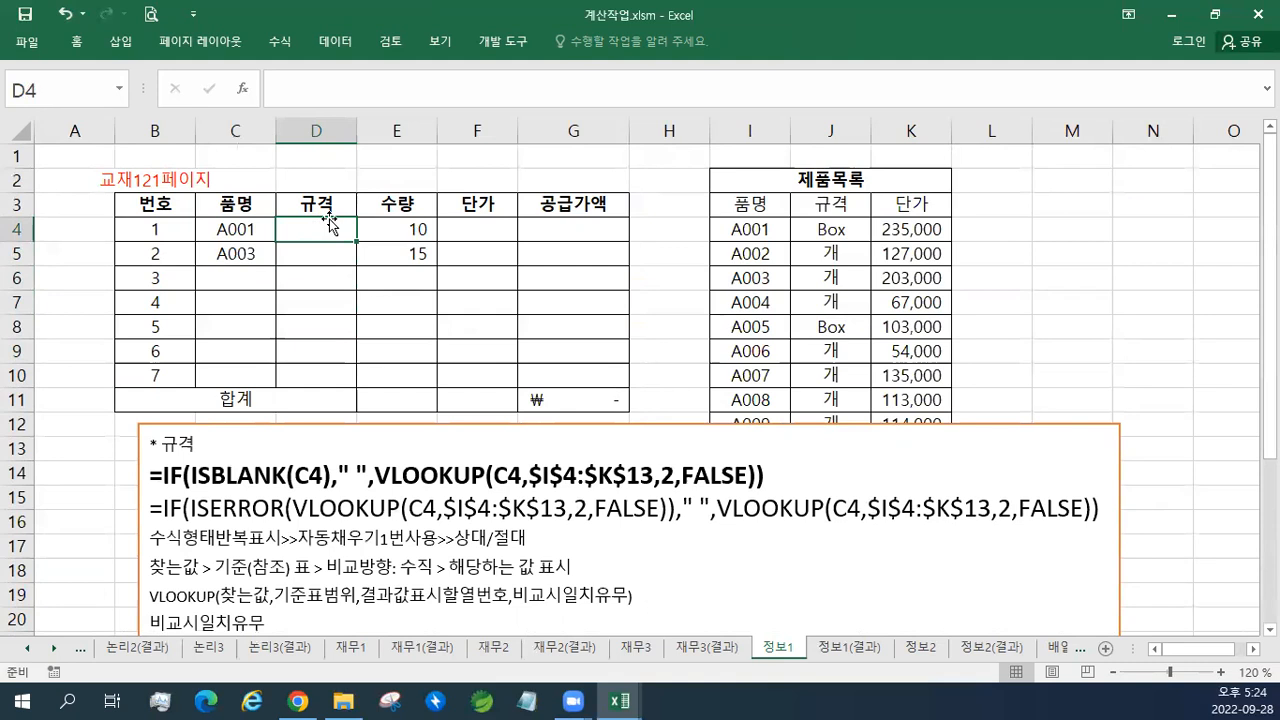
Step: Move the notes text box below the 제품목록 table and begin a VLOOKUP formula in cell D4 with C4 as the lookup value
drag(681, 419, 651, 462)
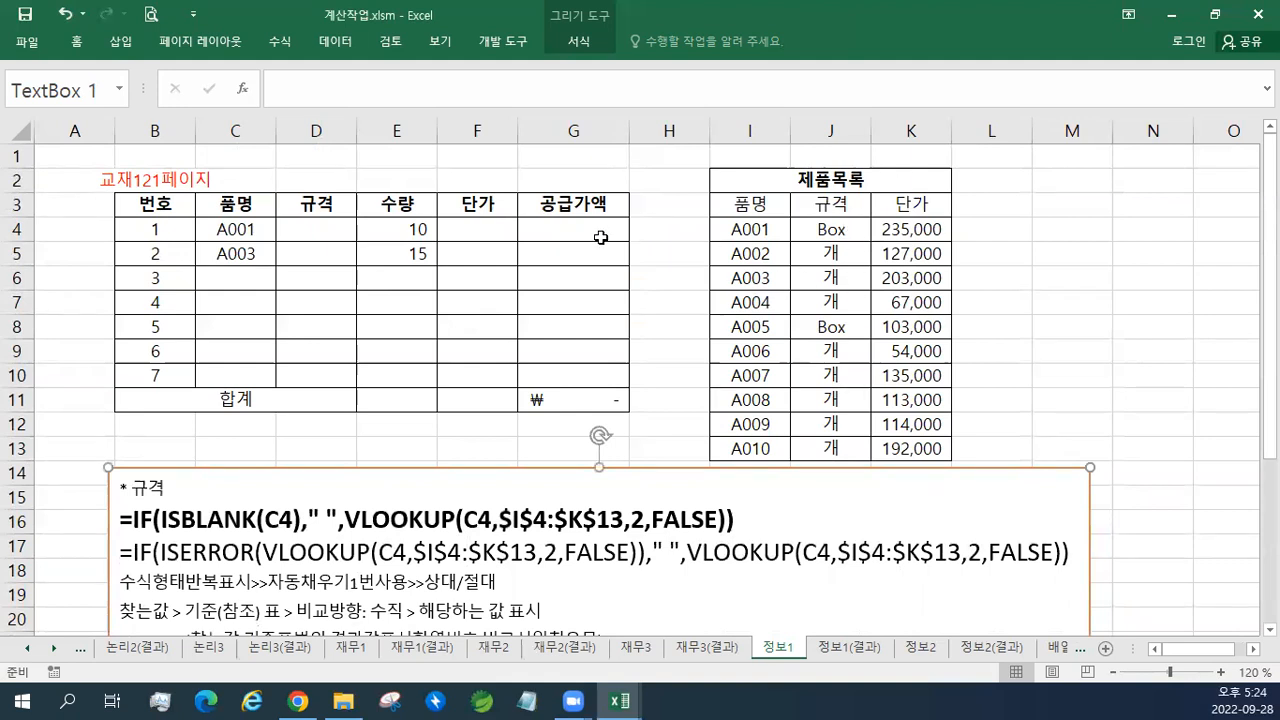
click(330, 231)
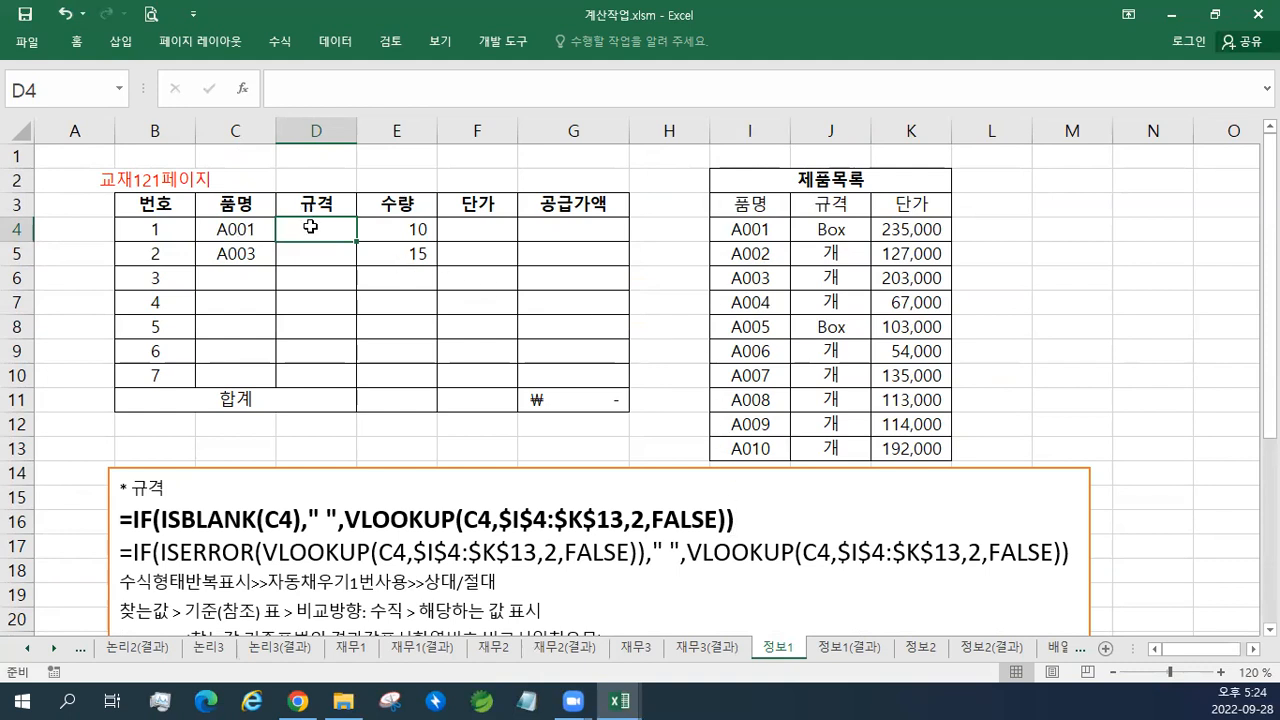
text(=ㅍ)
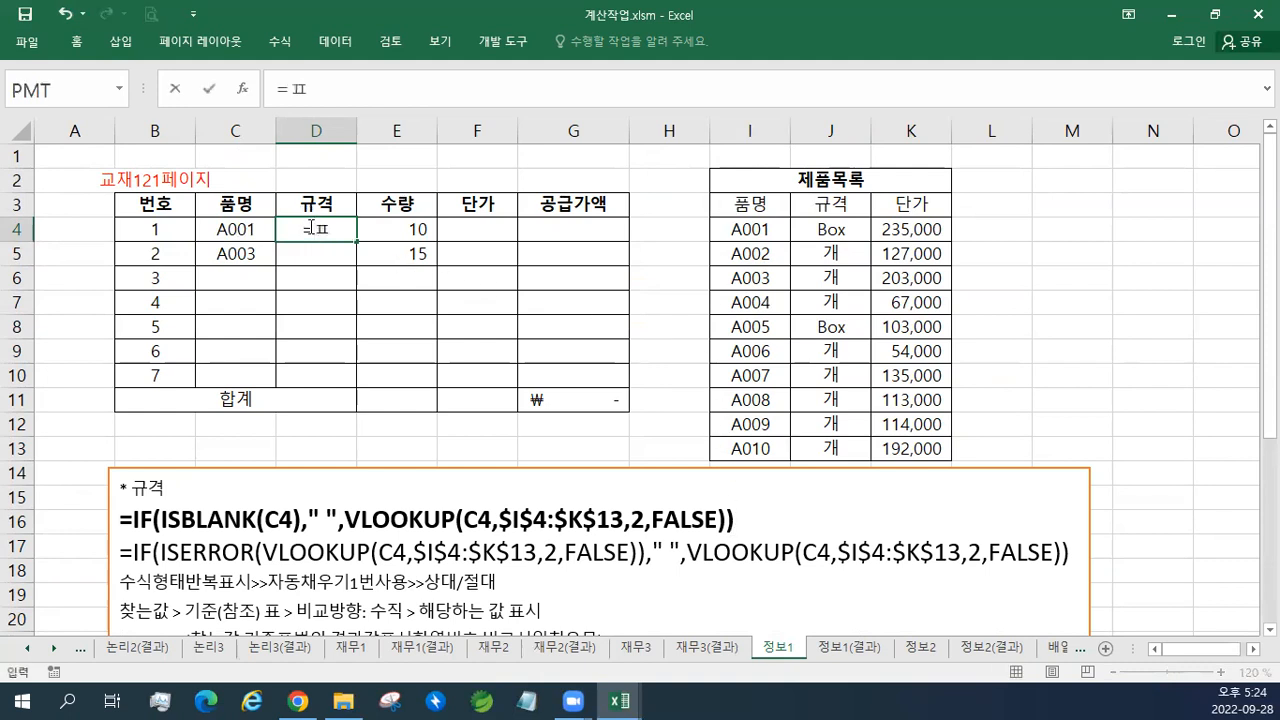
text(피)
key(BackSpace)
key(BackSpace)
text(VLOOKUP)
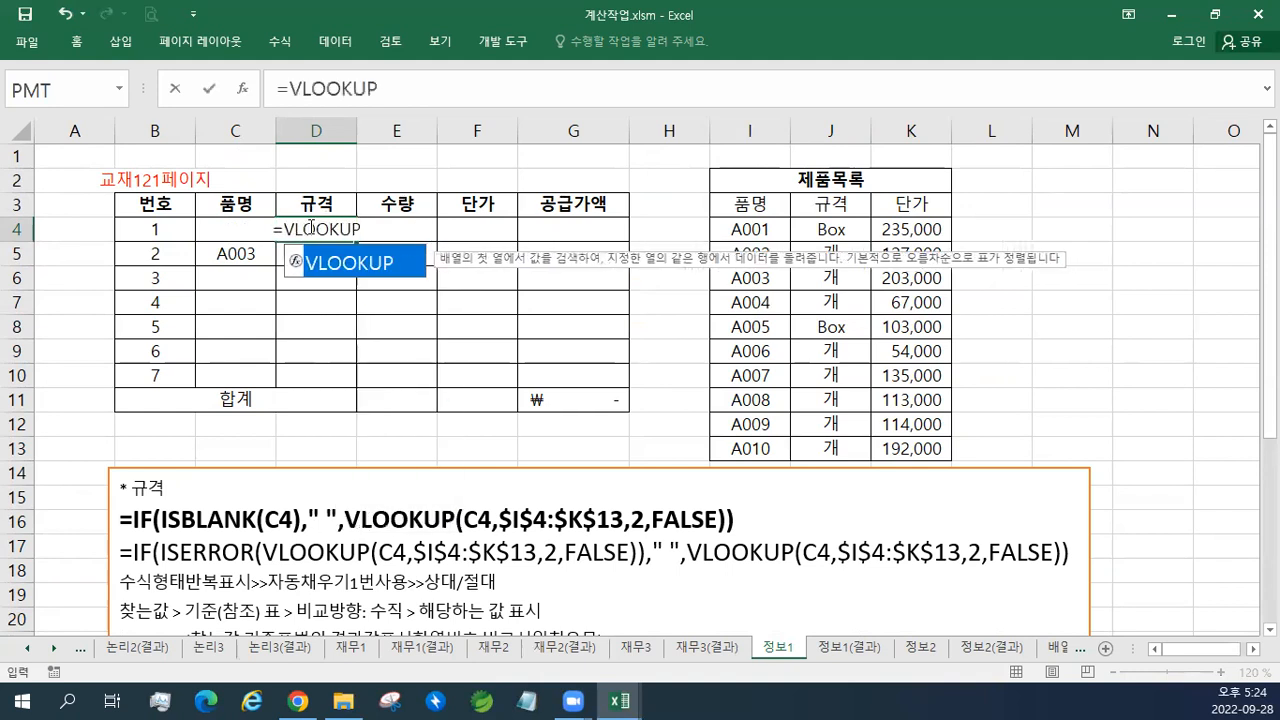
text(()
click(224, 208)
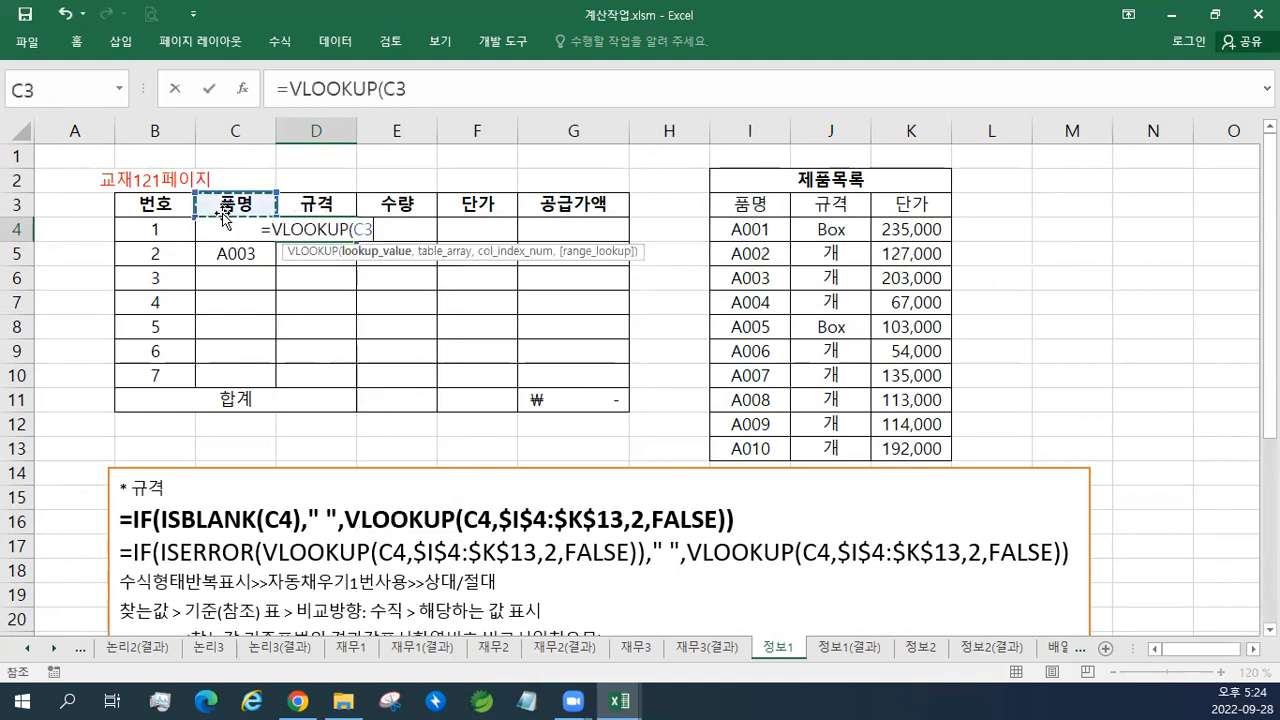
key(Down)
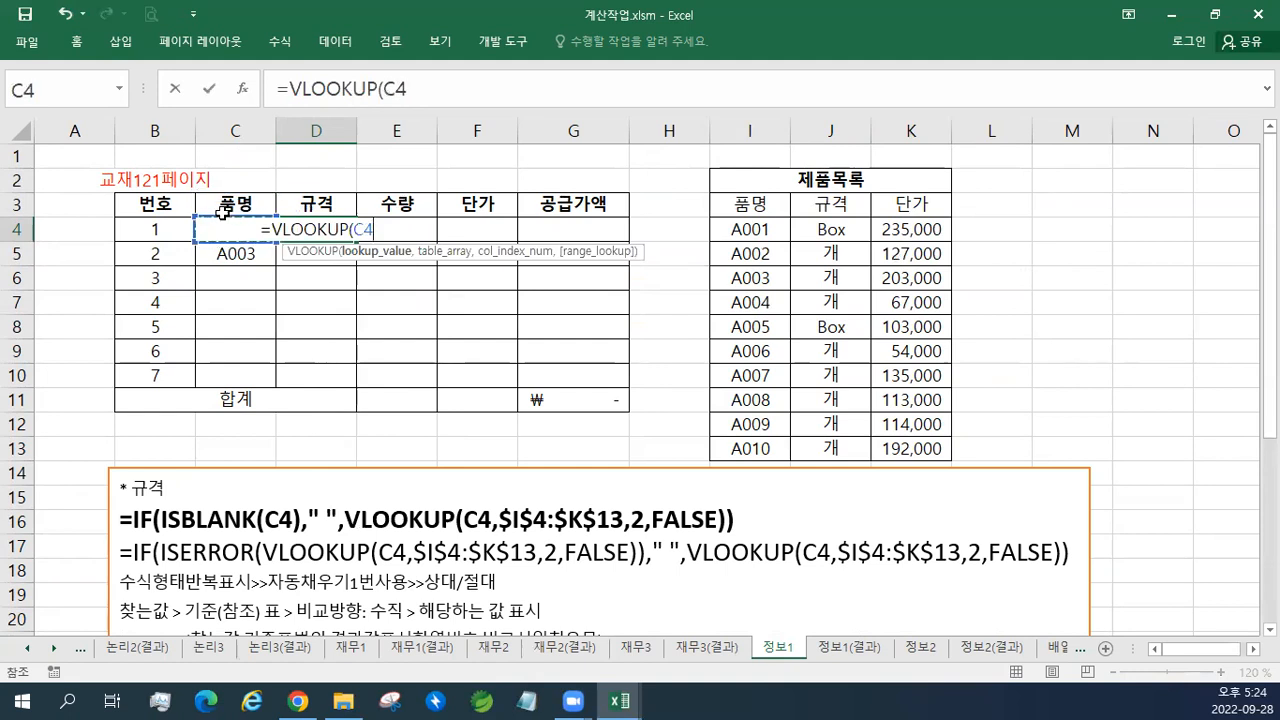
text(,)
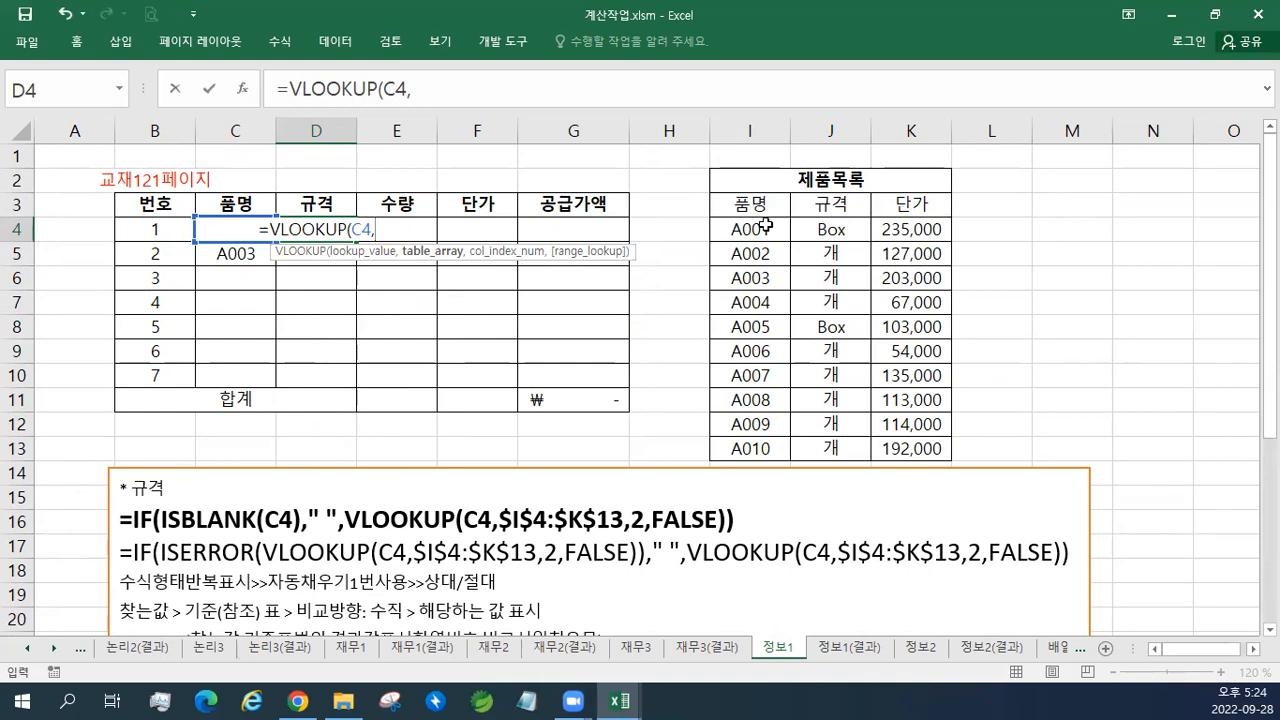
Step: Complete the formula in cell D4 as =VLOOKUP(C4,$I$4:$K$13,2,FALSE), keeping D4 selected
drag(762, 231, 895, 441)
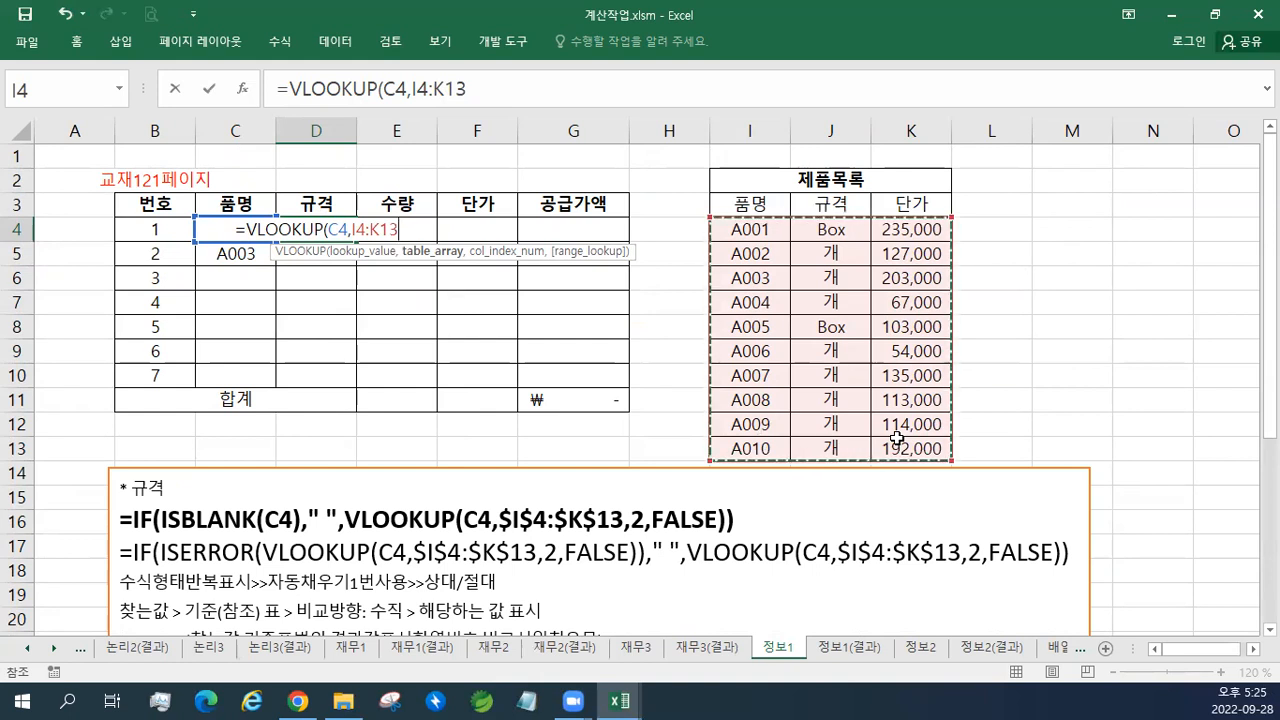
key(F4)
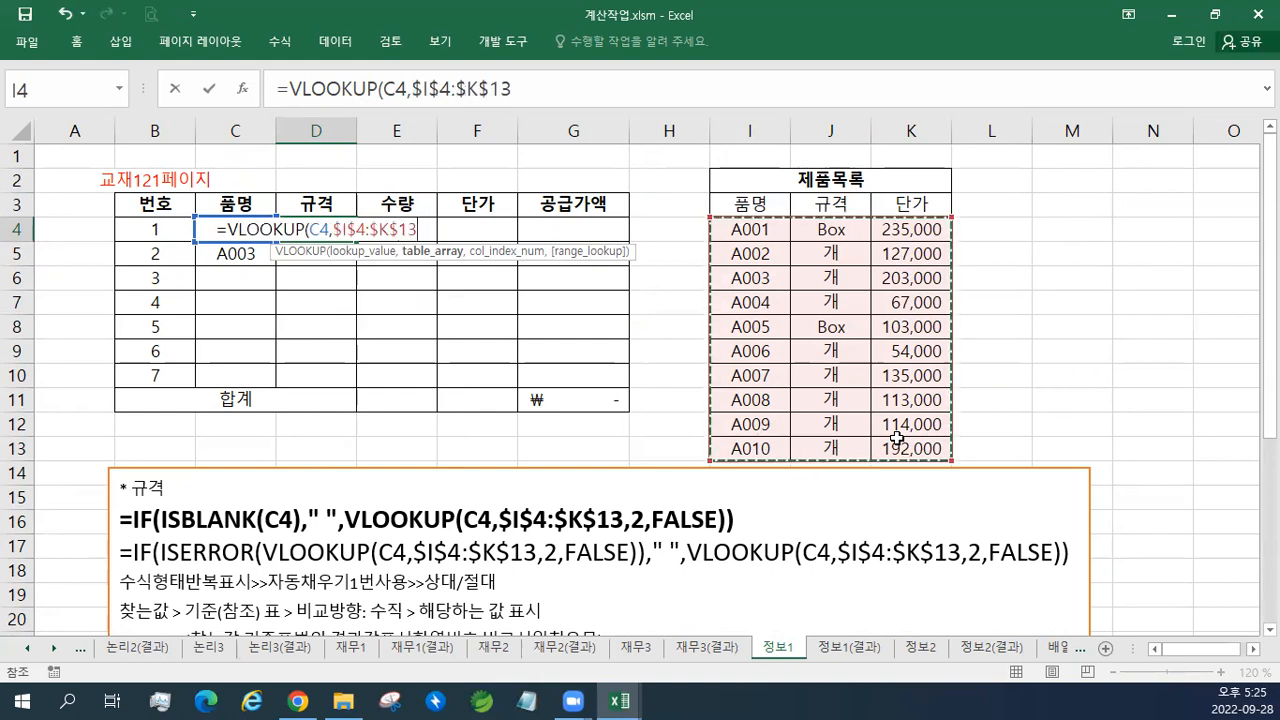
text(,)
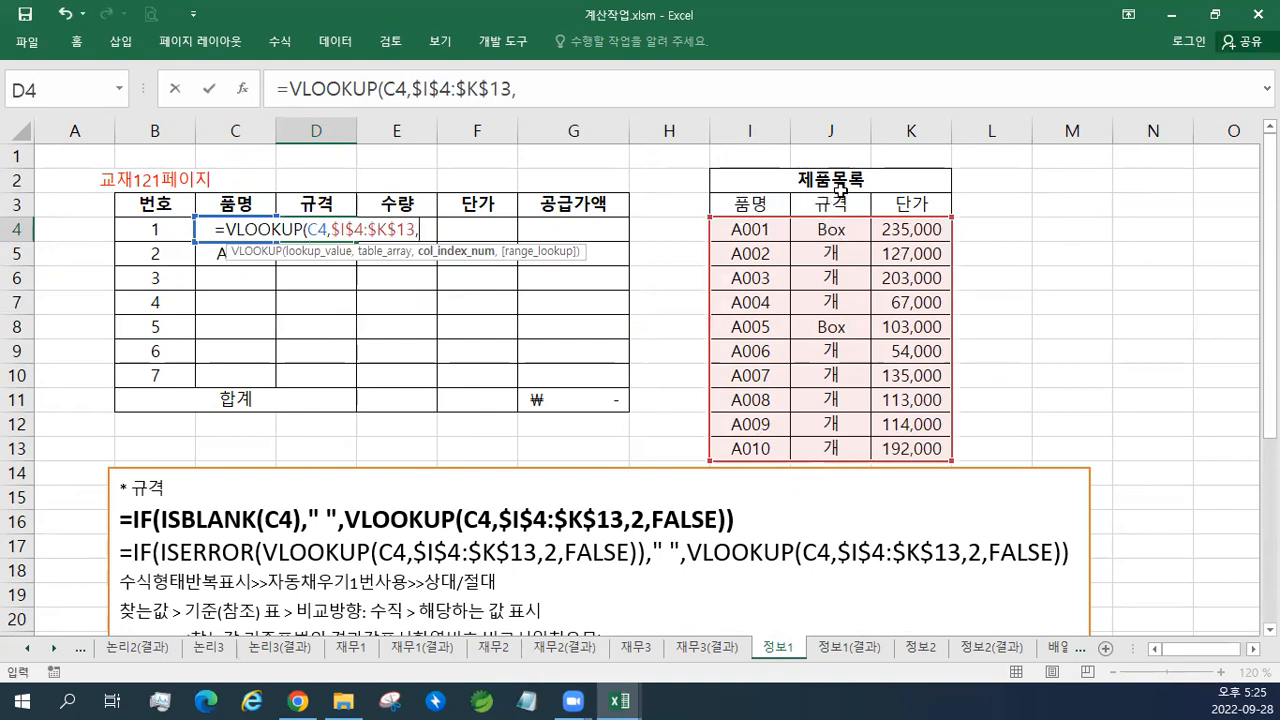
text(2,)
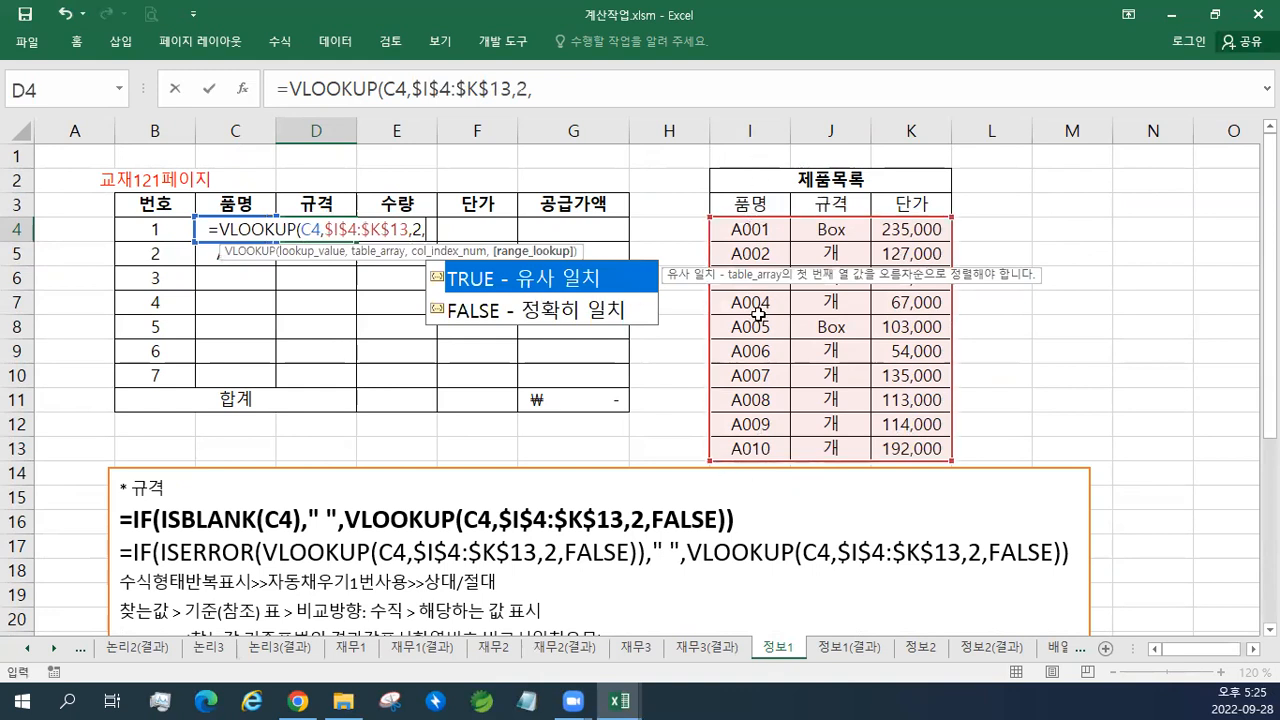
text(FAL)
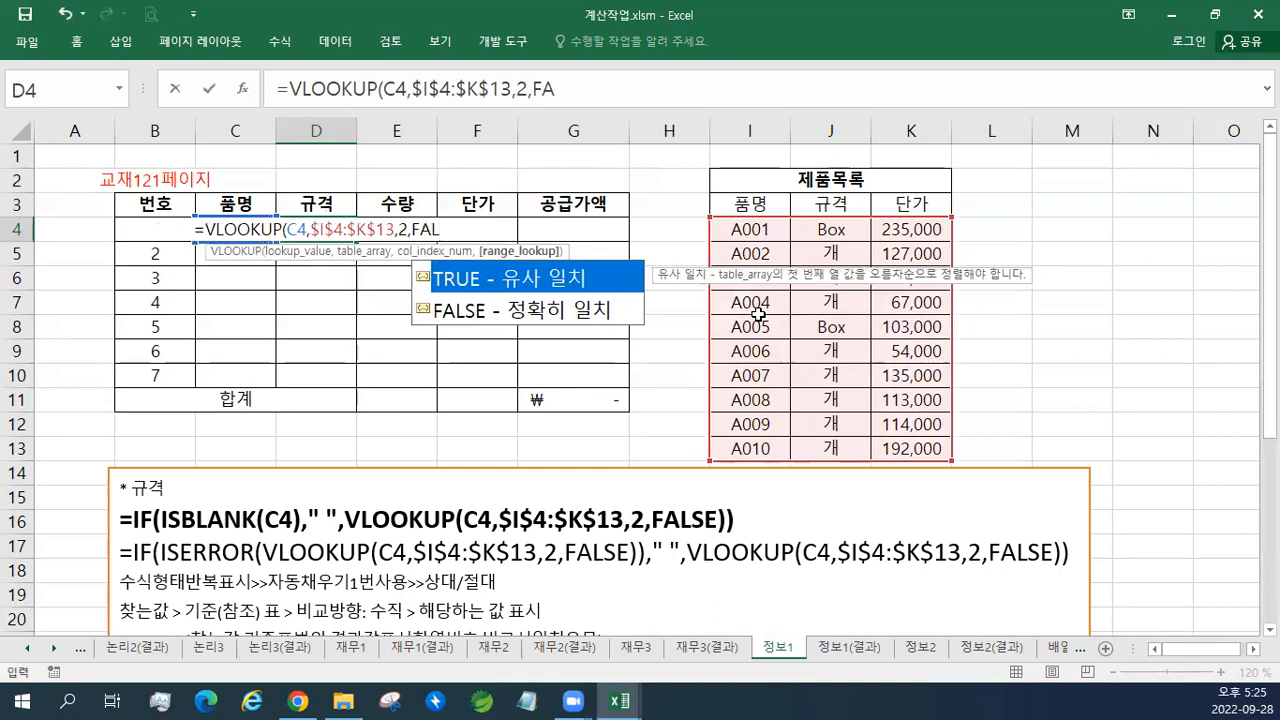
text(SE)
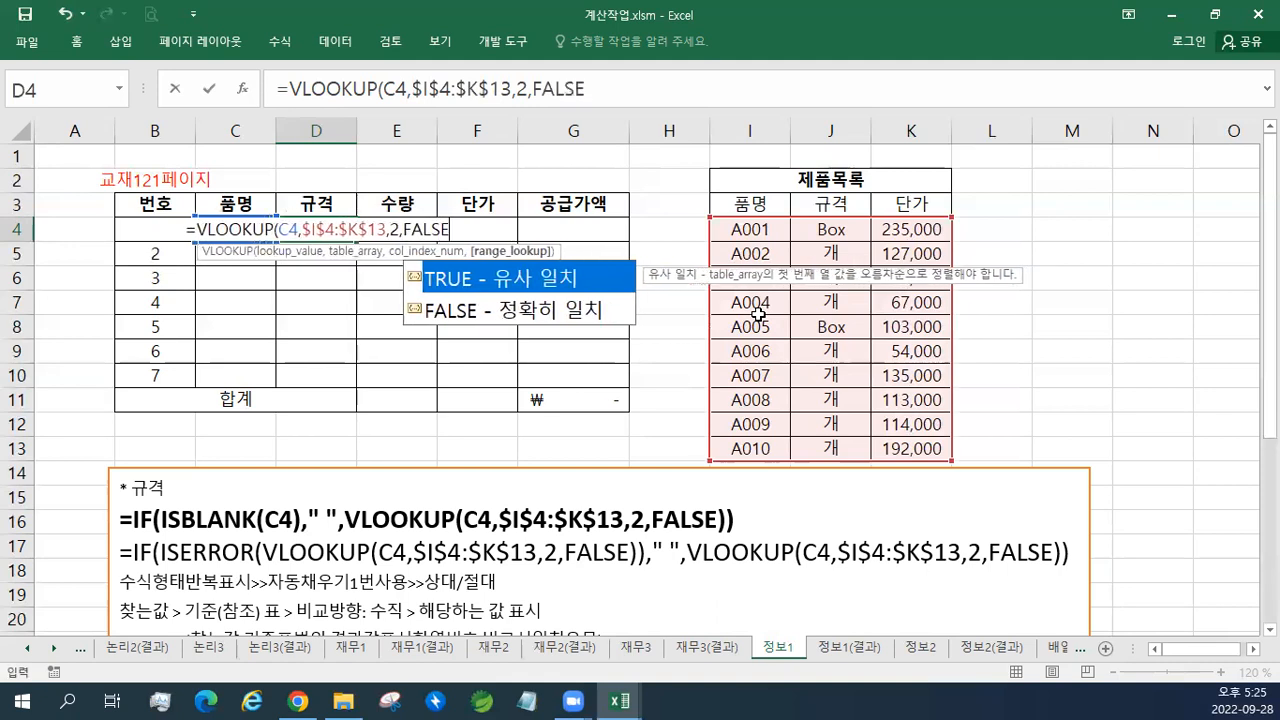
text())
key(ctrl+Return)
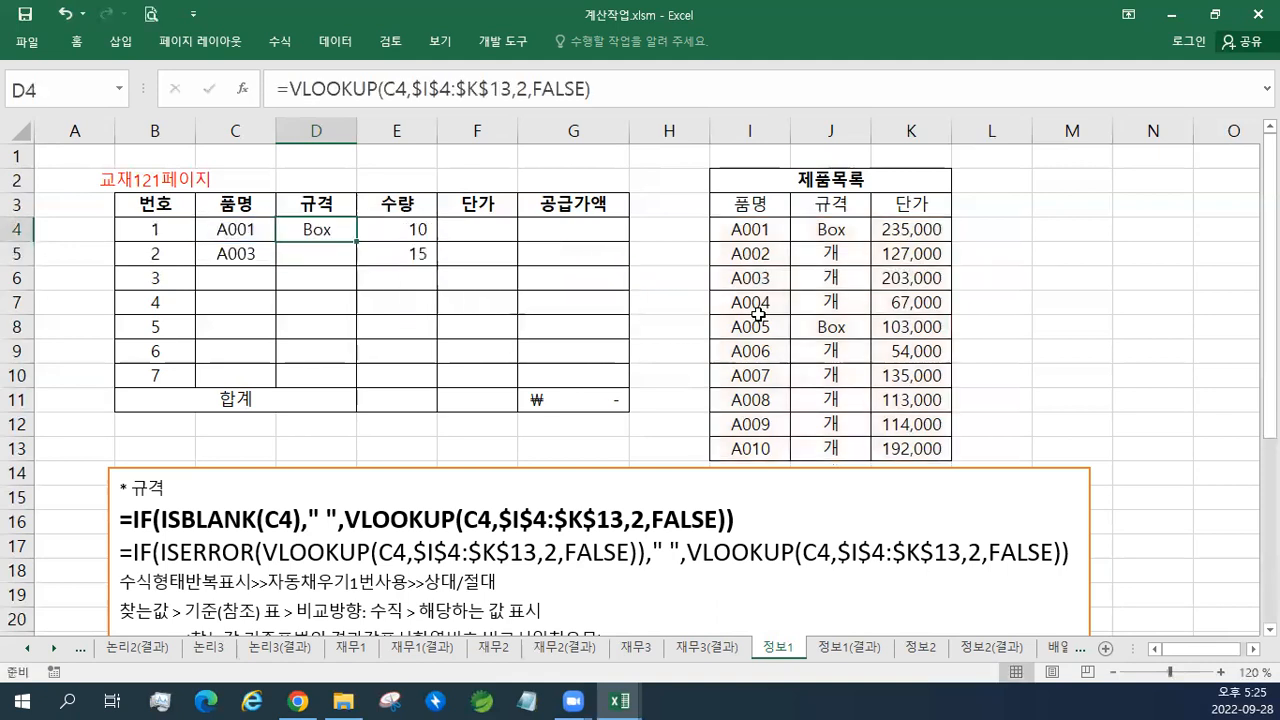
Step: Fill the VLOOKUP formula from D4 down through D10, check the filled formula in D6 against the empty C6, and reselect D4
drag(356, 241, 342, 394)
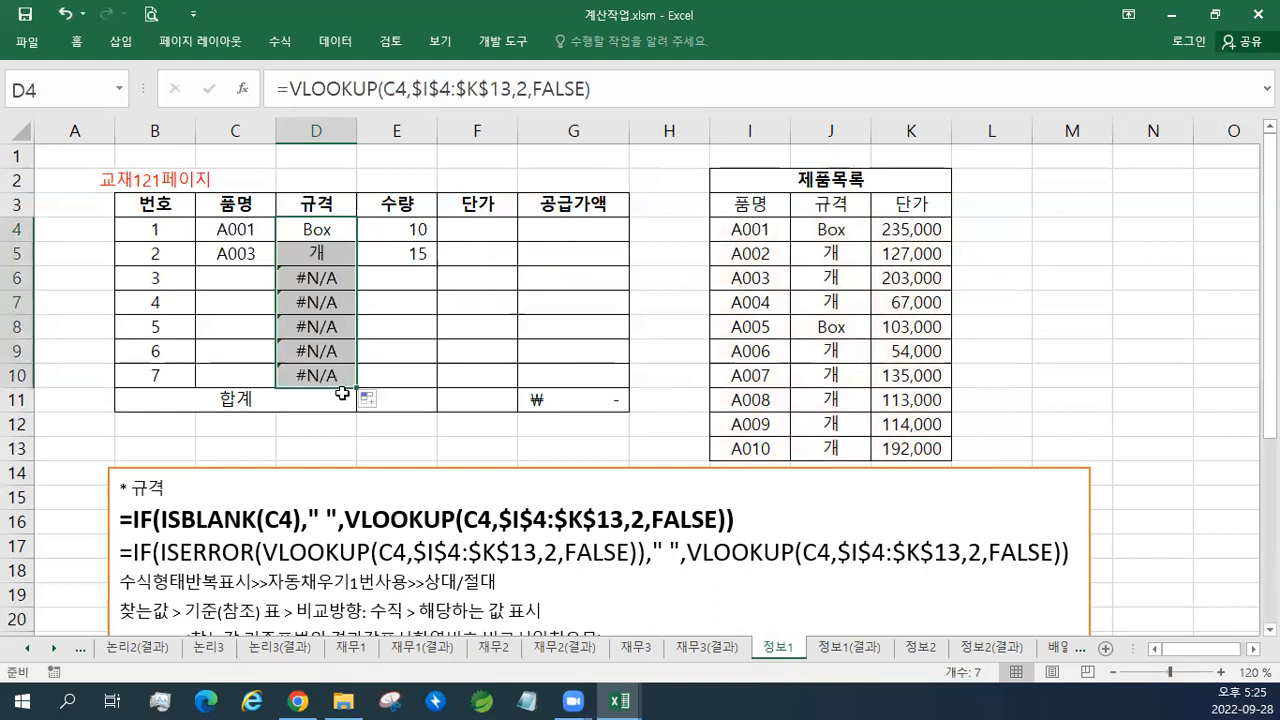
click(326, 280)
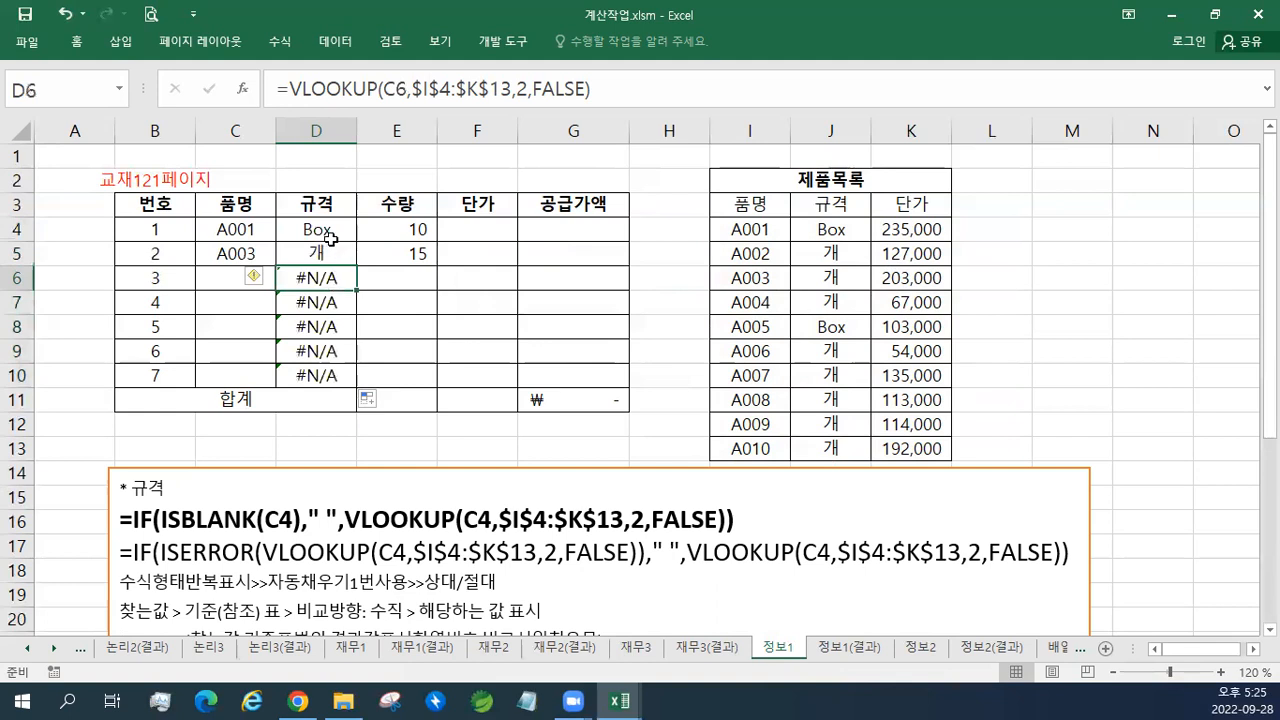
click(332, 240)
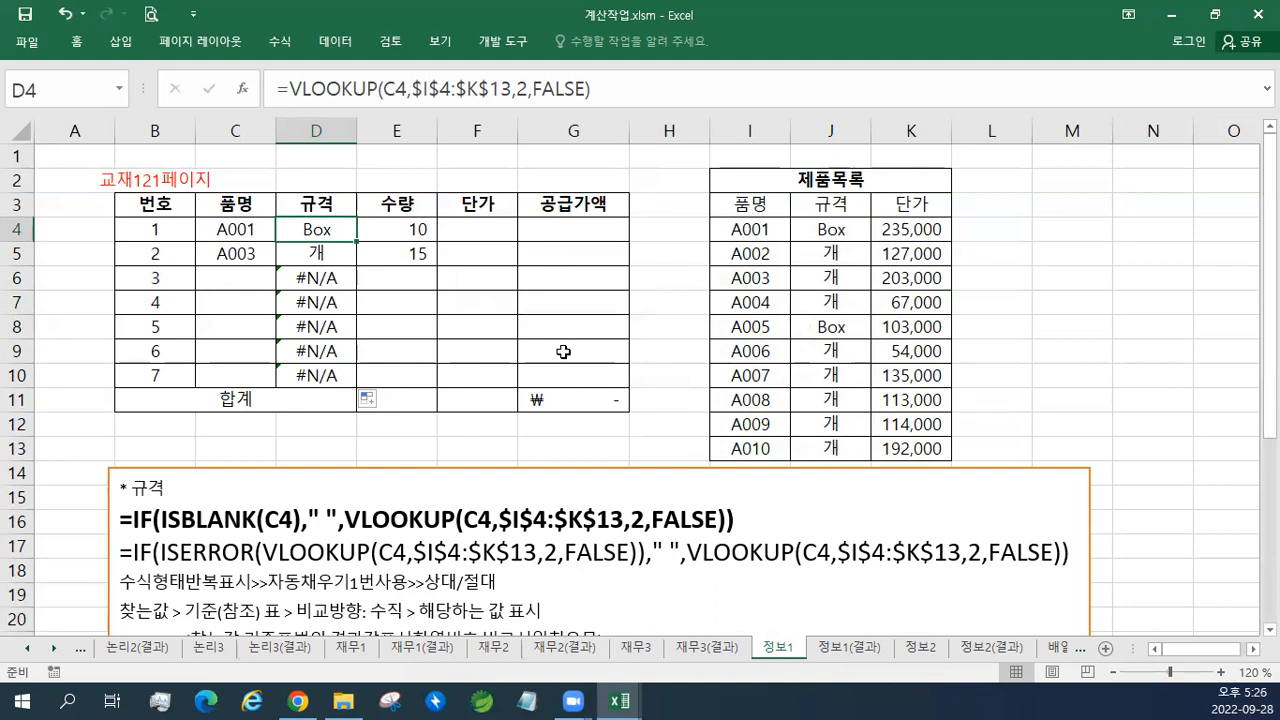
click(330, 285)
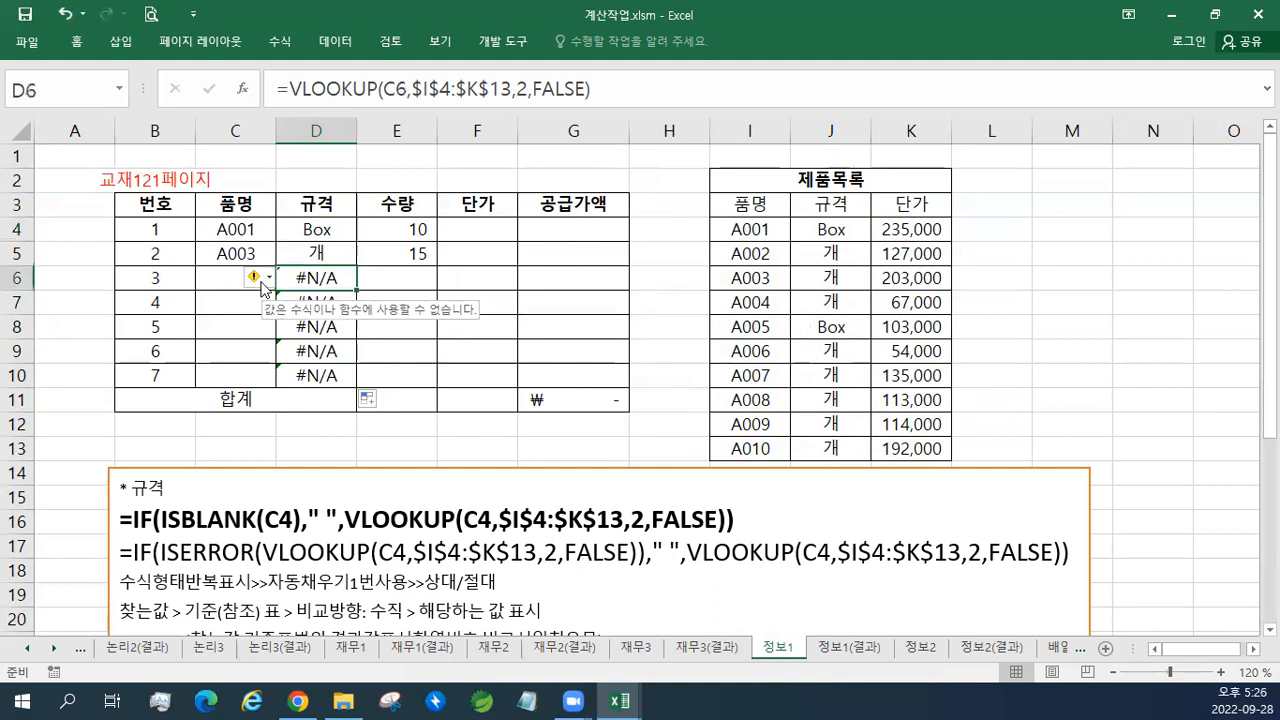
click(262, 286)
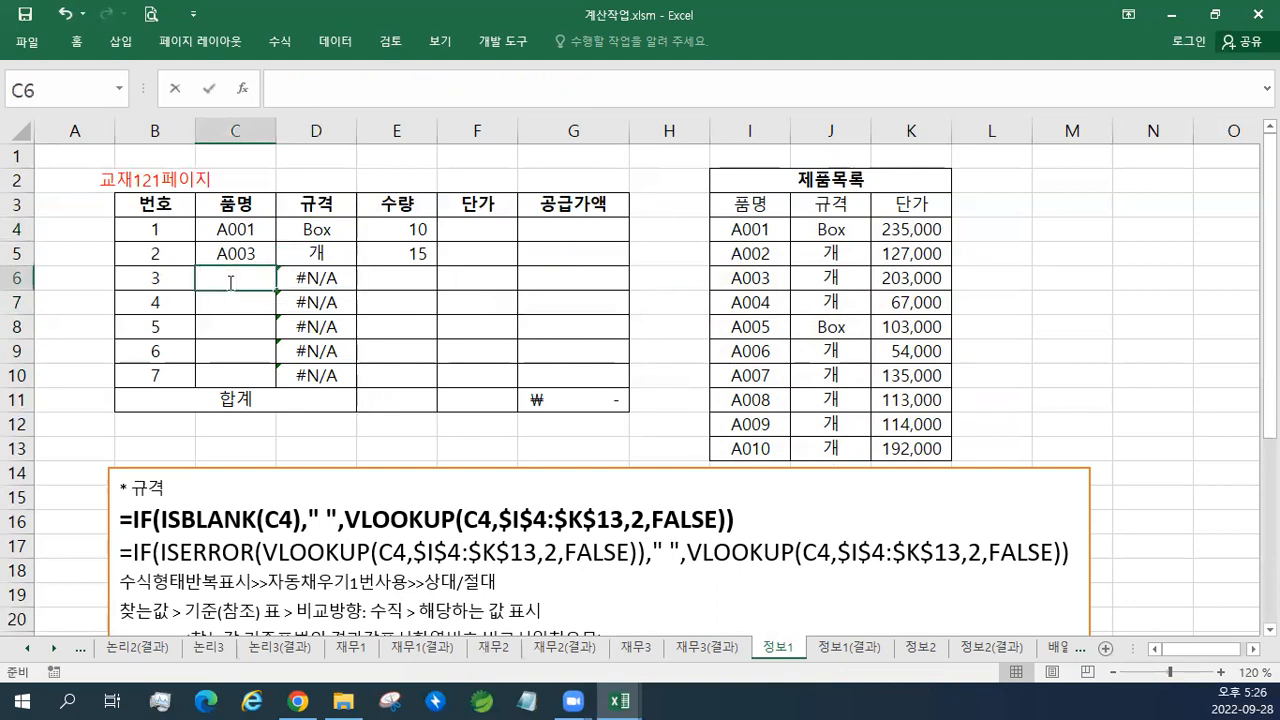
key(Escape)
click(340, 231)
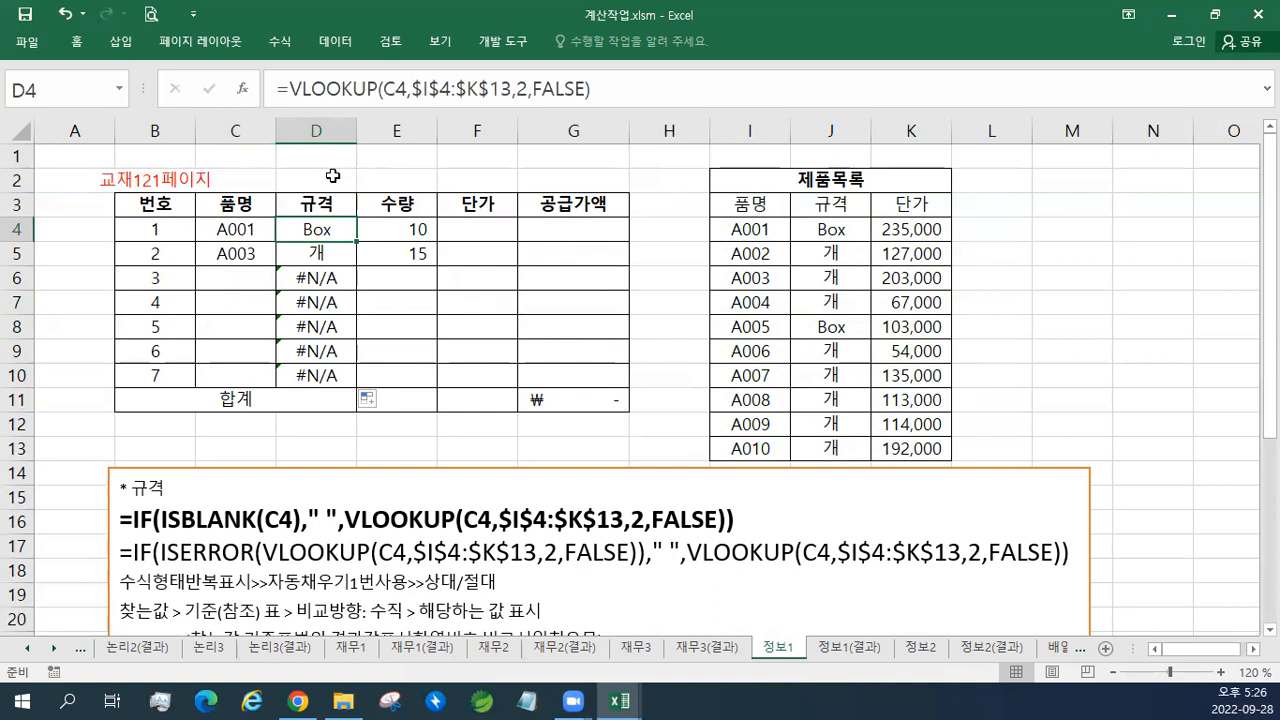
Step: Wrap the lookup in cell D4 so the formula reads =IFEEROR(VLOOKUP(C4,$I$4:$K$13,2,FALSE)," ")
click(287, 90)
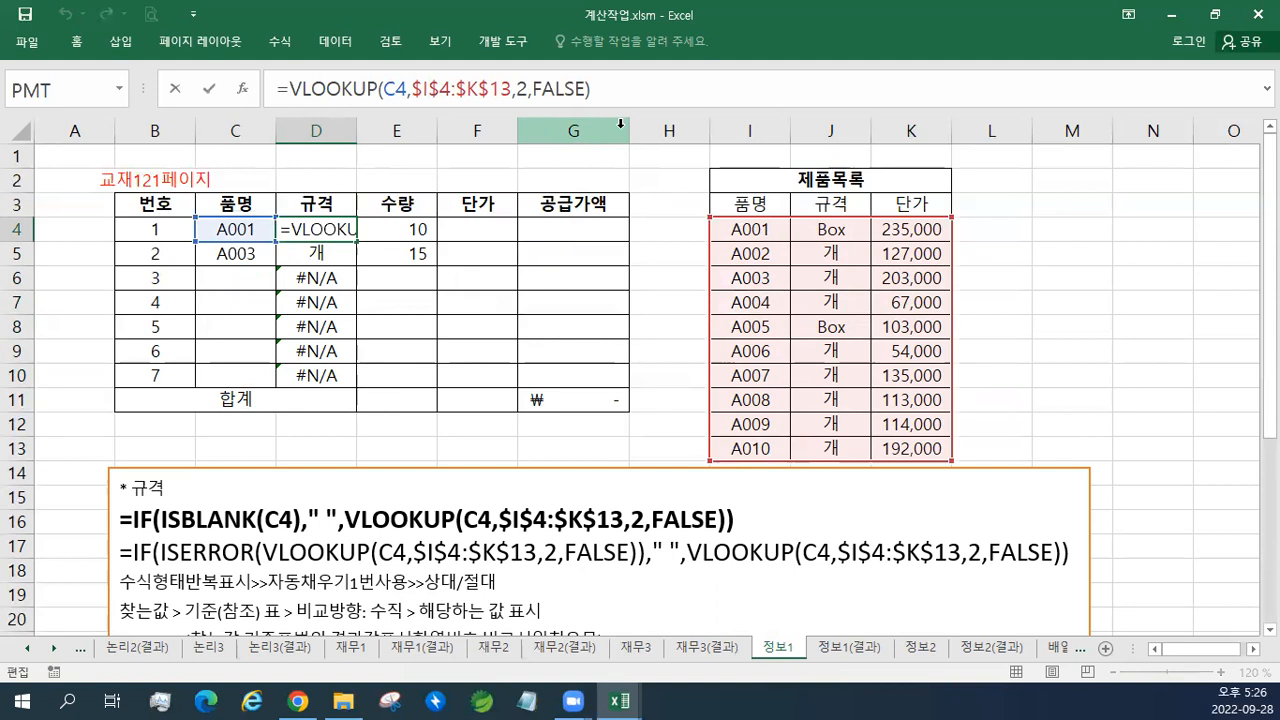
text(IFEEROR)
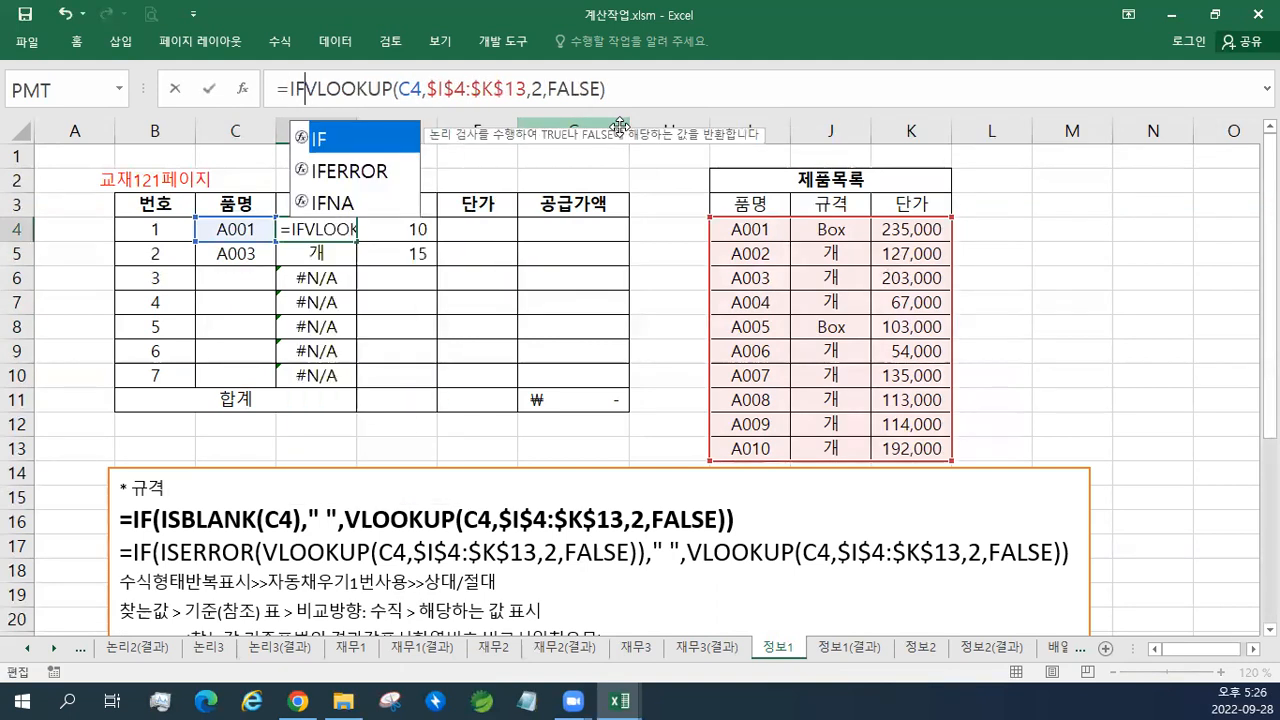
text(()
key(End)
text())
text(₩)
key(BackSpace)
key(BackSpace)
text(,")
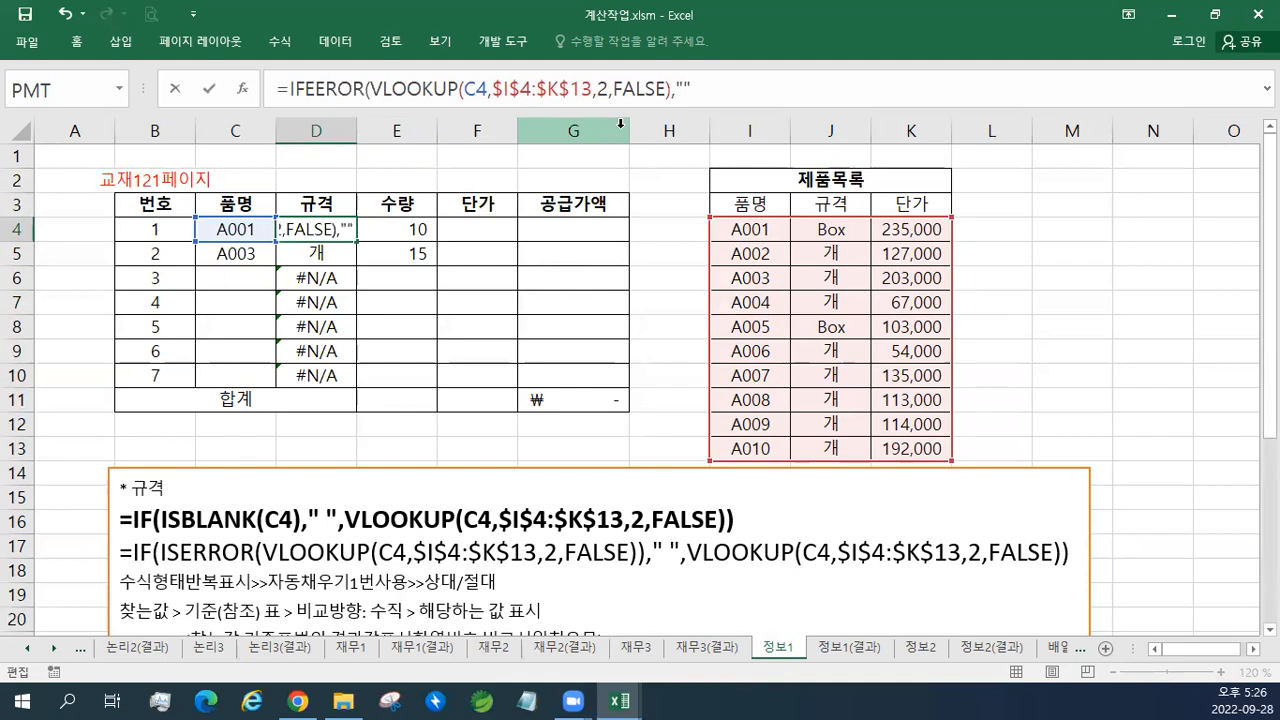
key(BackSpace)
text("))
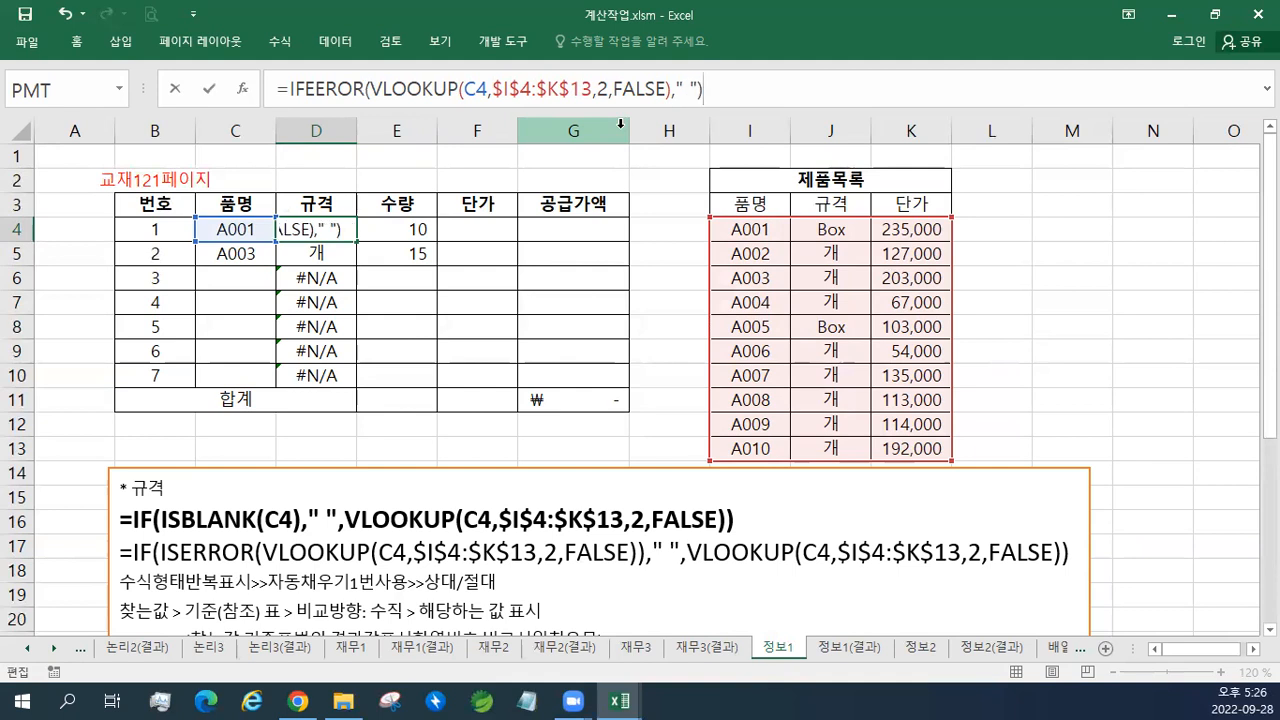
key(Return)
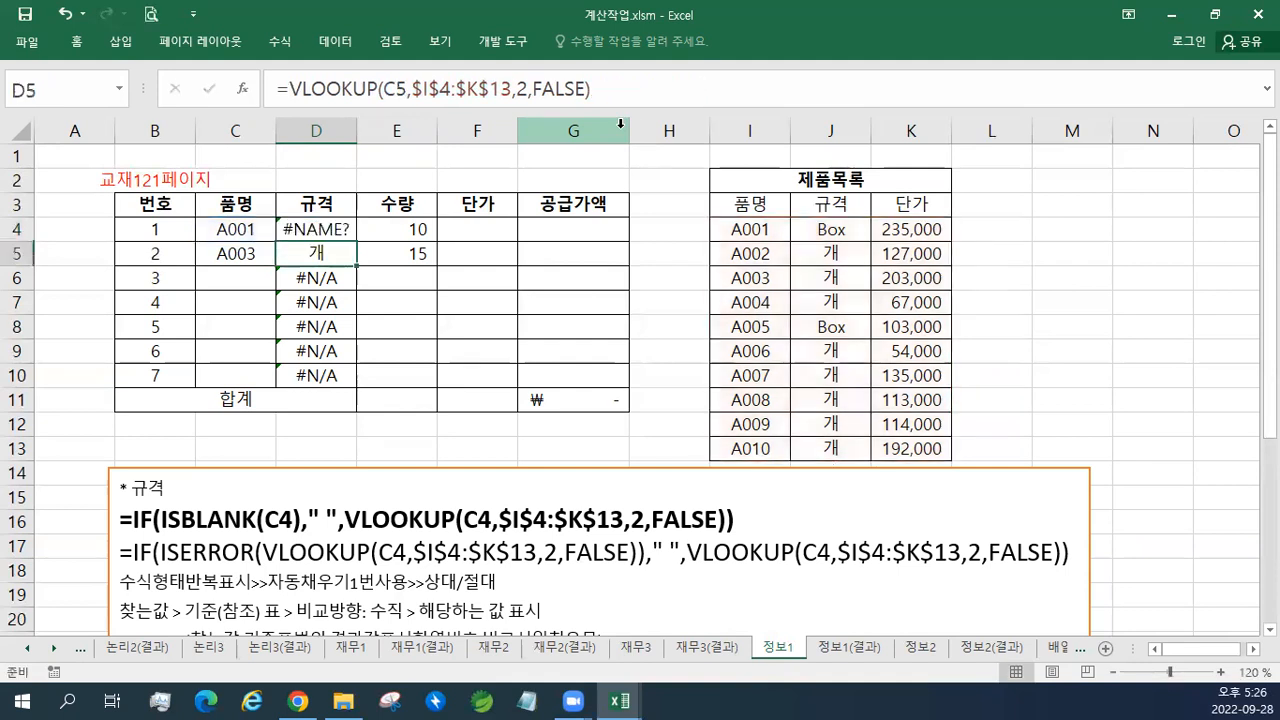
click(340, 220)
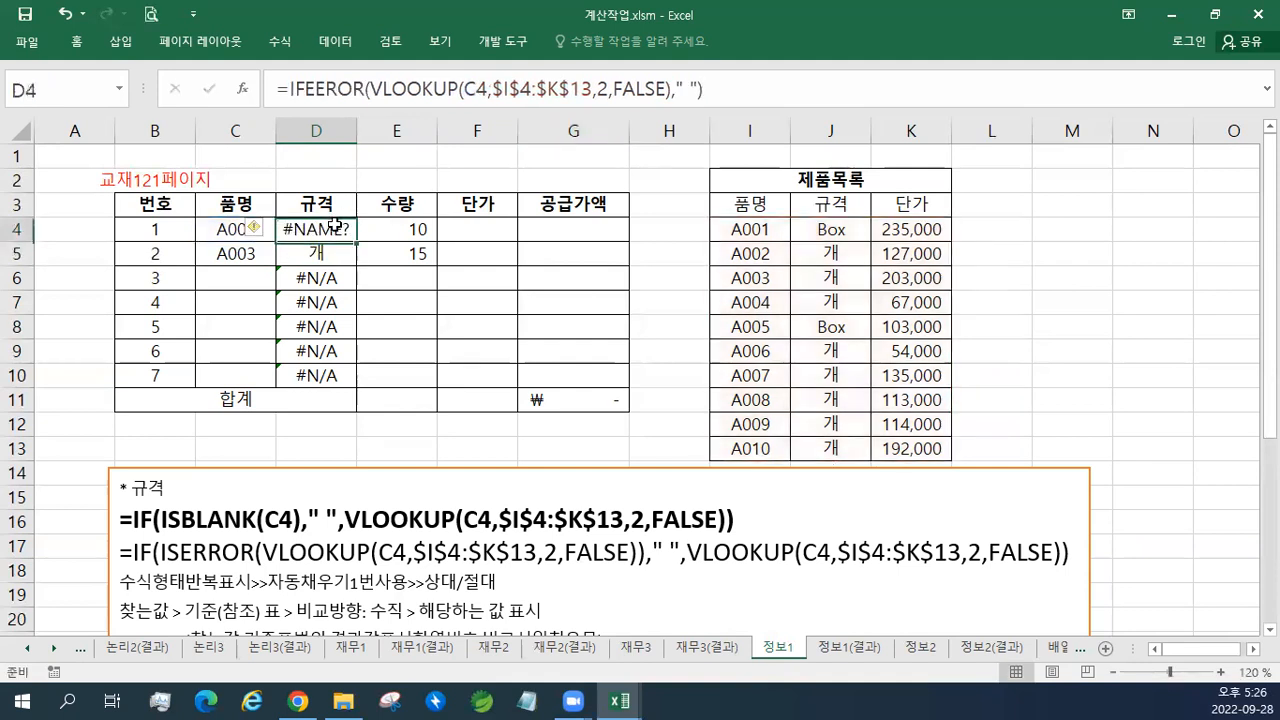
click(338, 89)
key(BackSpace)
key(BackSpace)
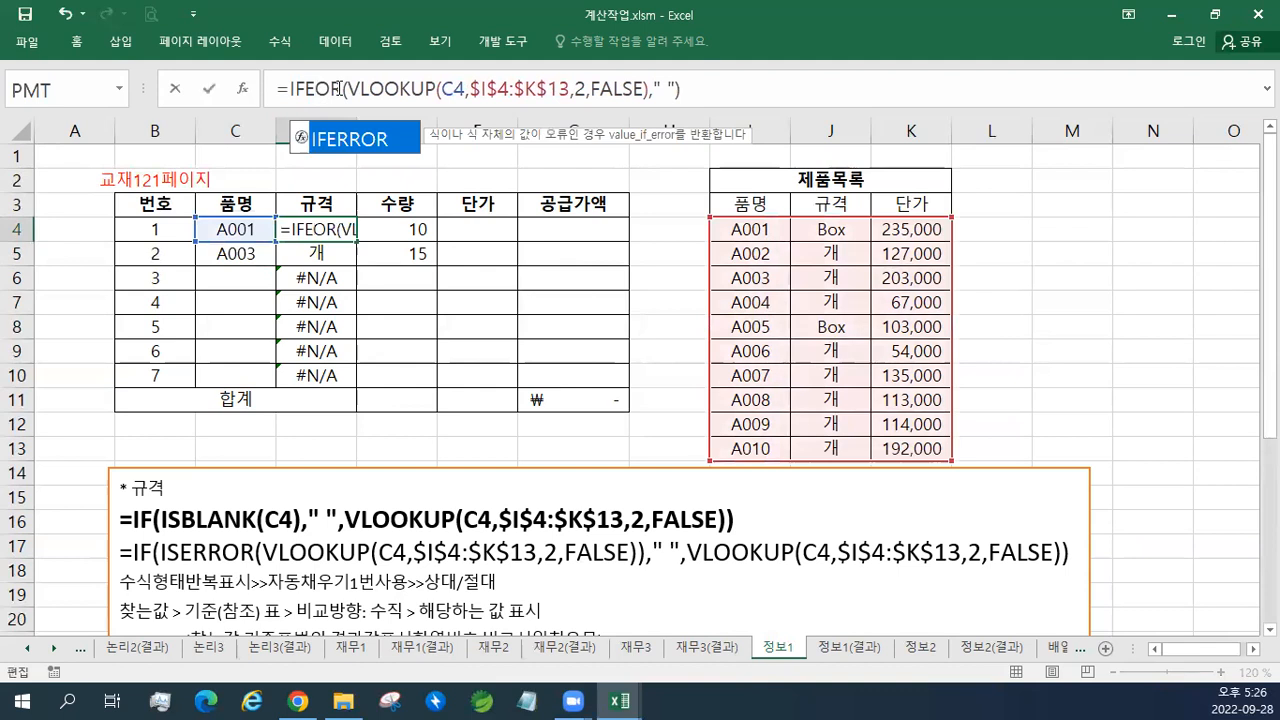
key(Escape)
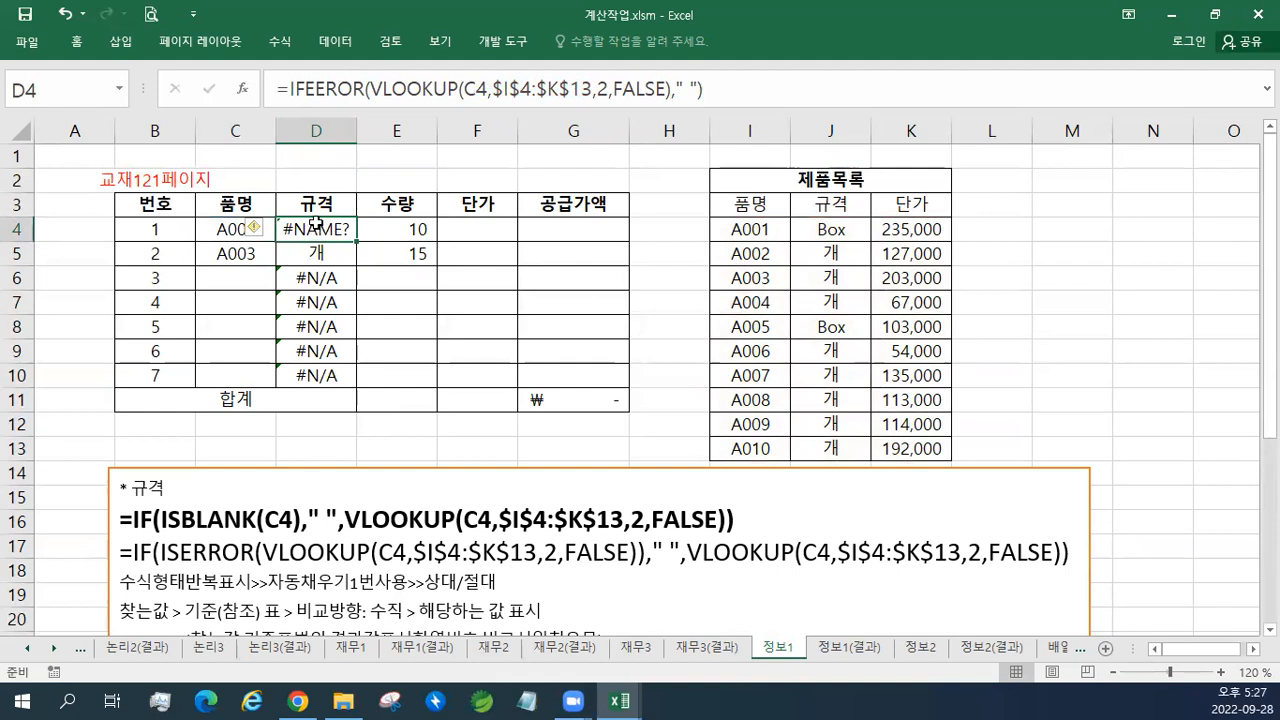
Step: Correct the misspelled function name in D4 to IFERROR and fill the formula down through D10
click(326, 88)
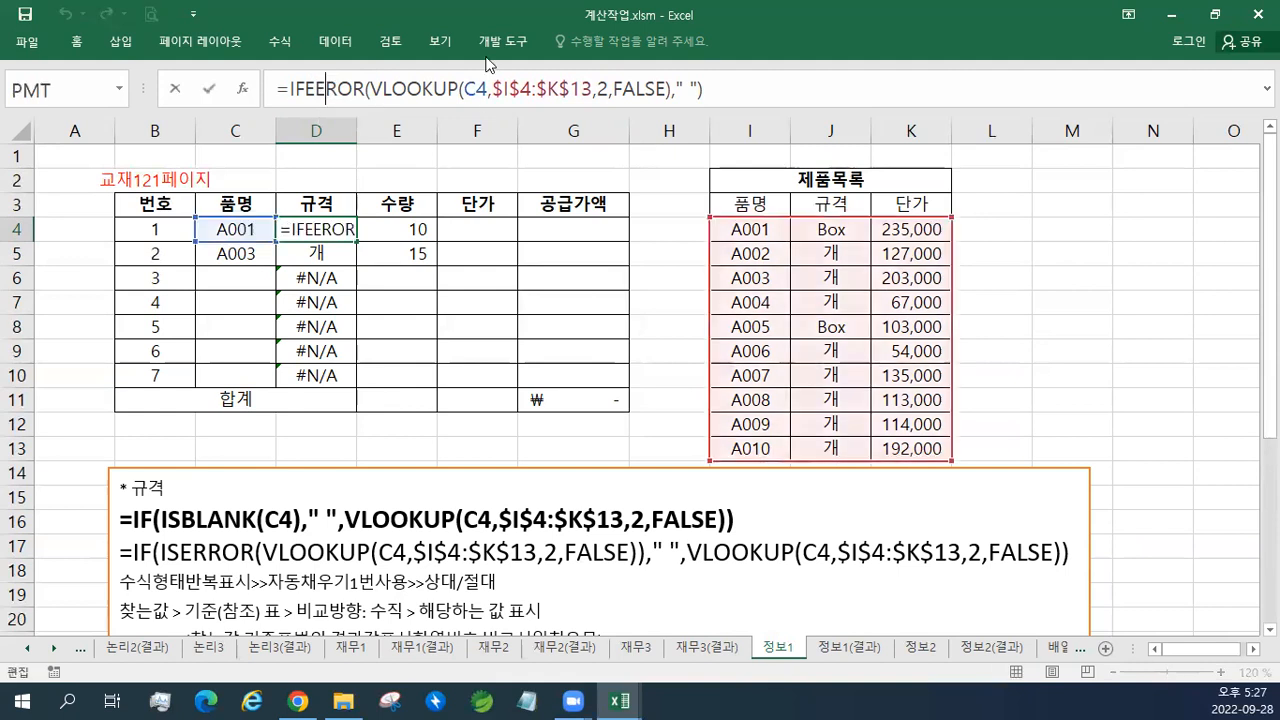
key(BackSpace)
text(R)
key(Return)
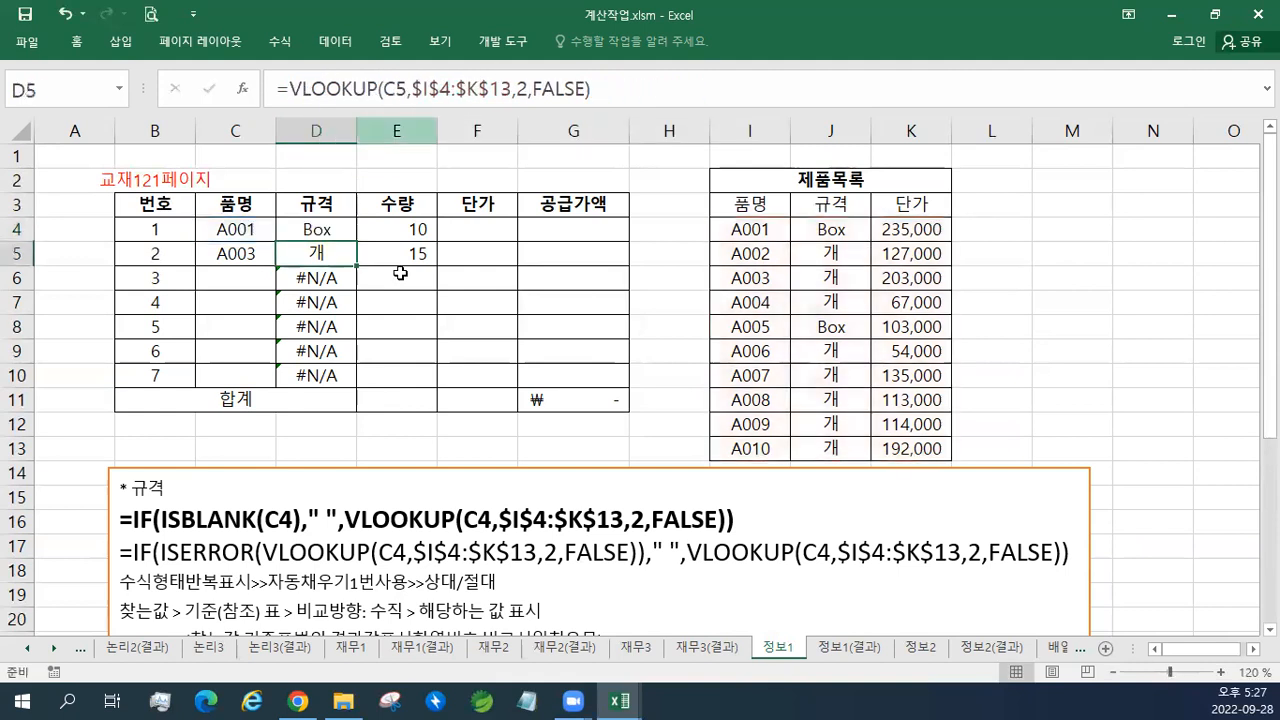
click(318, 229)
double_click(355, 241)
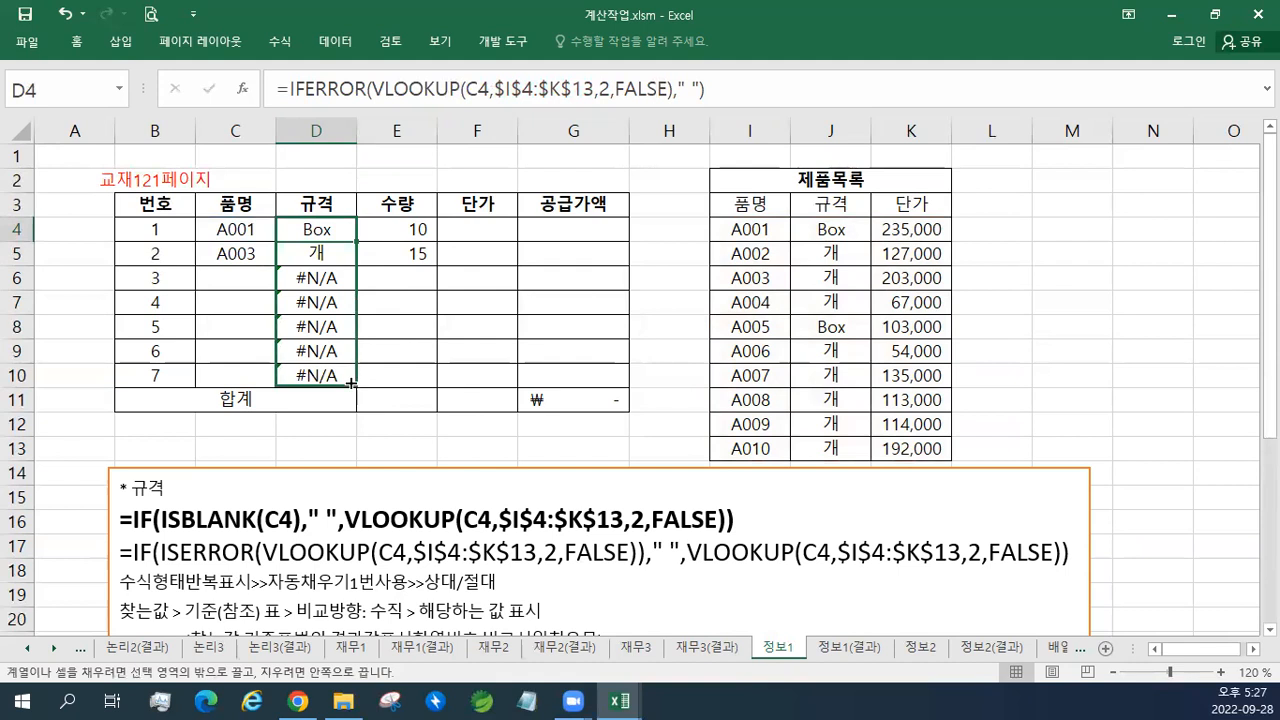
Step: Copy the IFERROR formula text from D4 into the notes text box as a new line below the ISERROR formula
click(345, 227)
drag(731, 90, 54, 53)
key(ctrl+c)
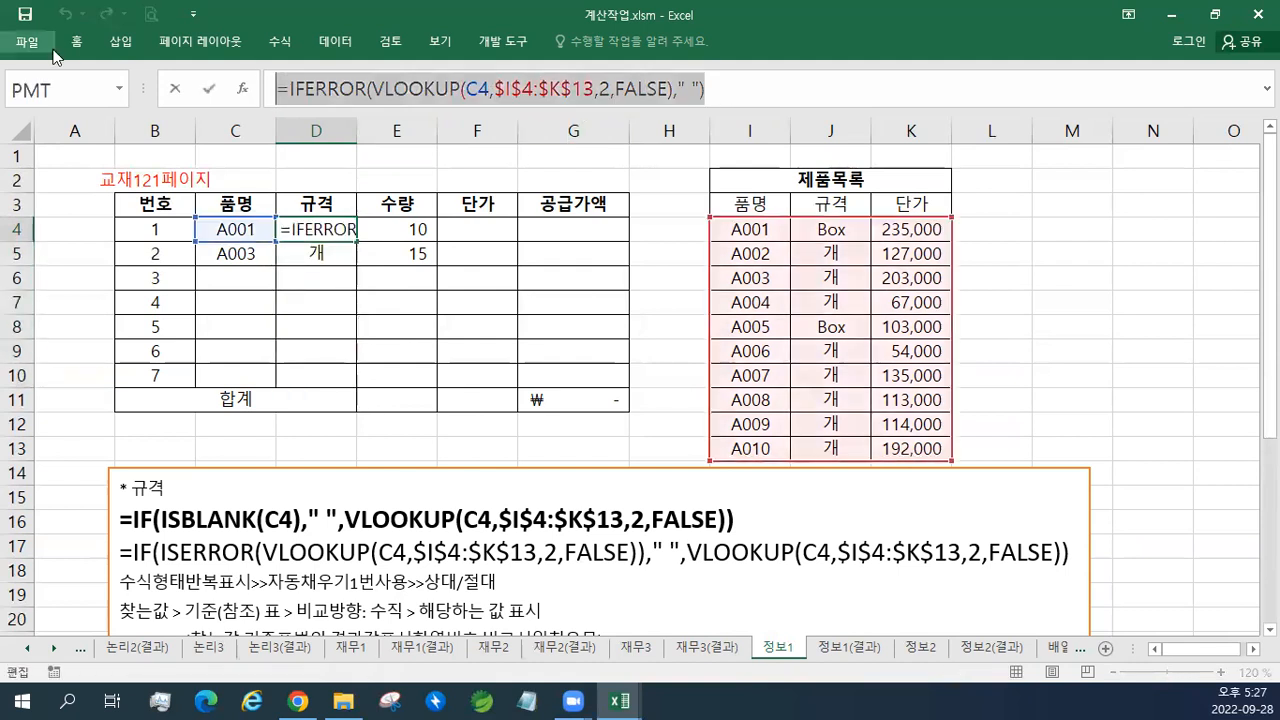
click(1072, 554)
key(Return)
key(ctrl+v)
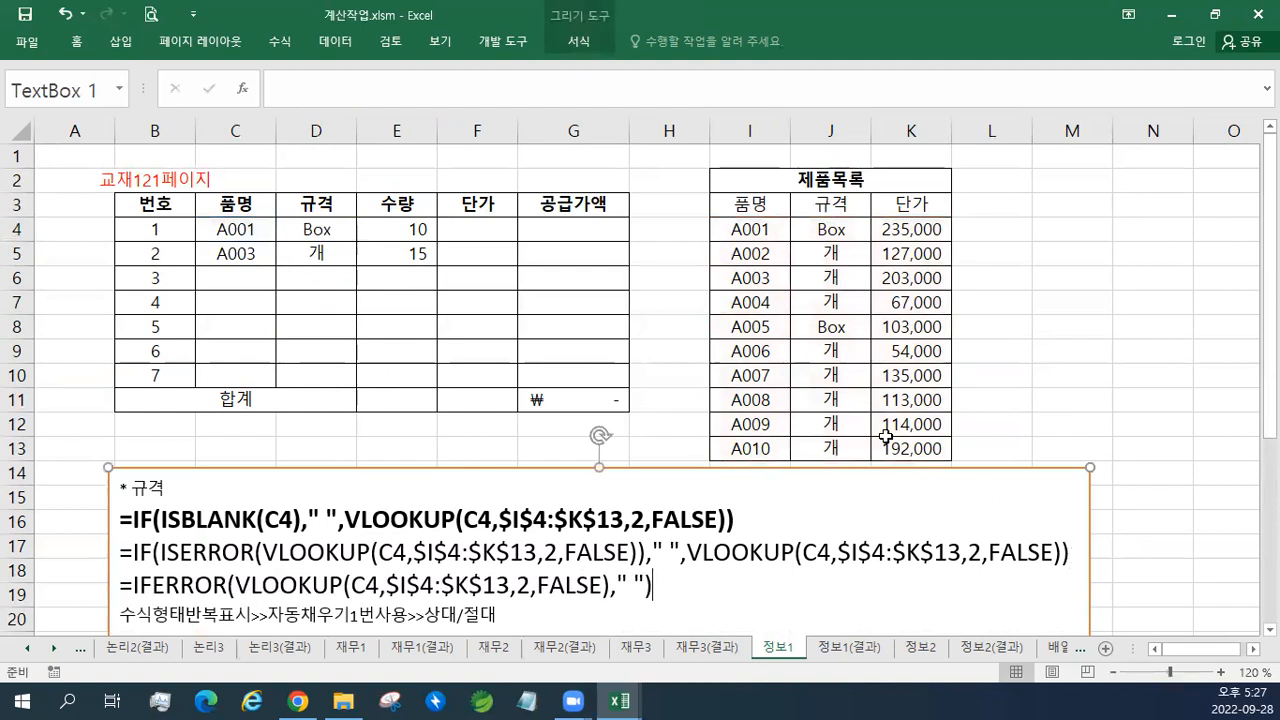
Step: Strip the IFERROR wrapper from D4, leaving =VLOOKUP(C4,$I$4:$K$13,2,FALSE), and fill the formula down through D10
click(316, 229)
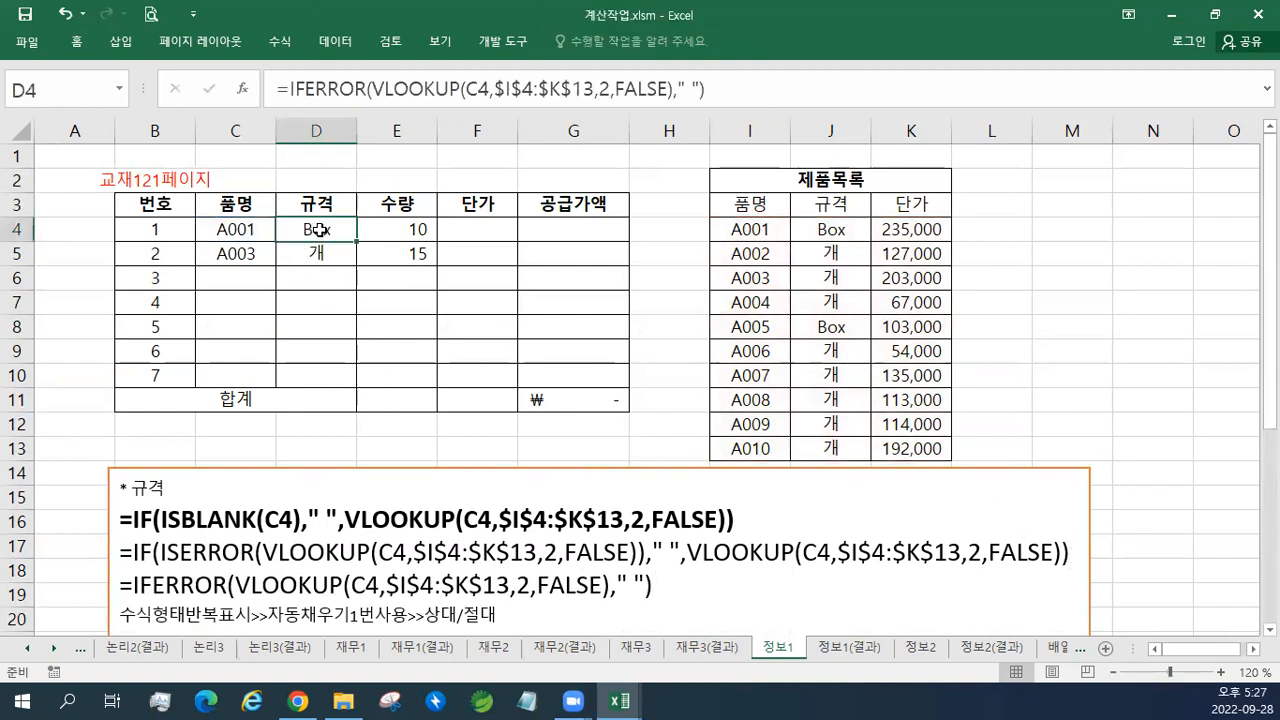
click(369, 89)
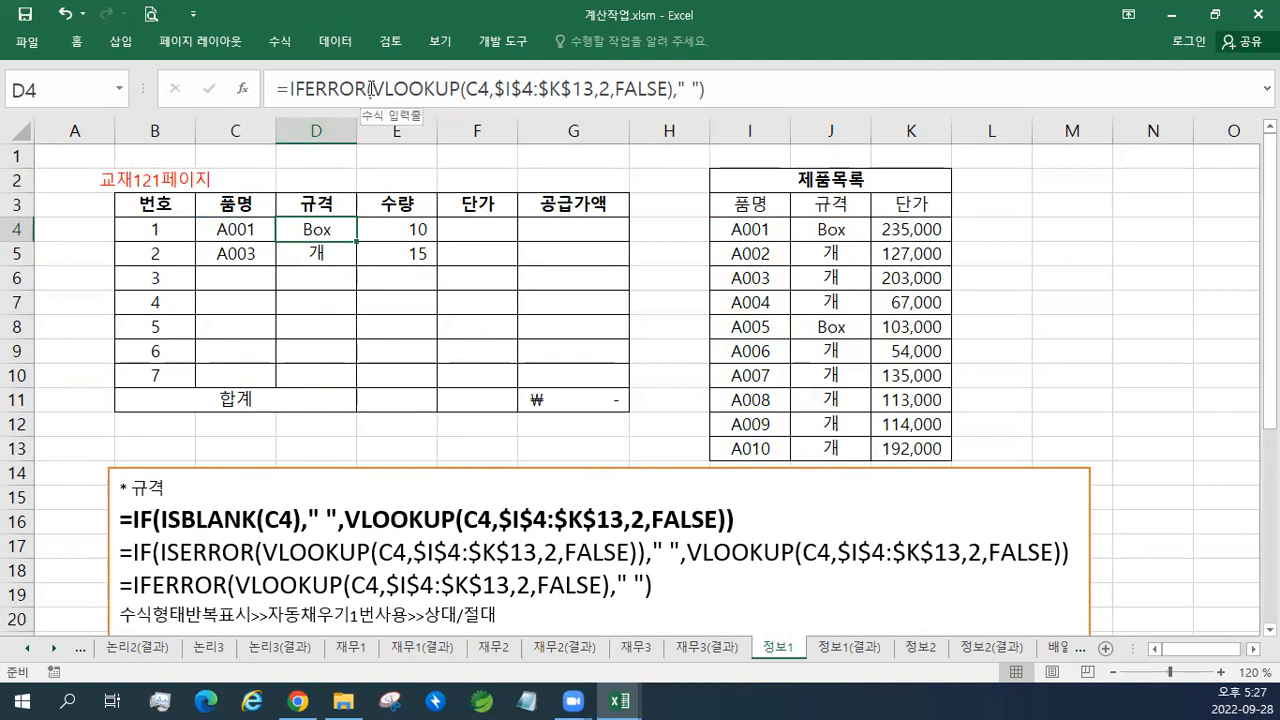
key(BackSpace)
key(BackSpace)
key(BackSpace)
key(BackSpace)
key(BackSpace)
key(BackSpace)
key(BackSpace)
key(BackSpace)
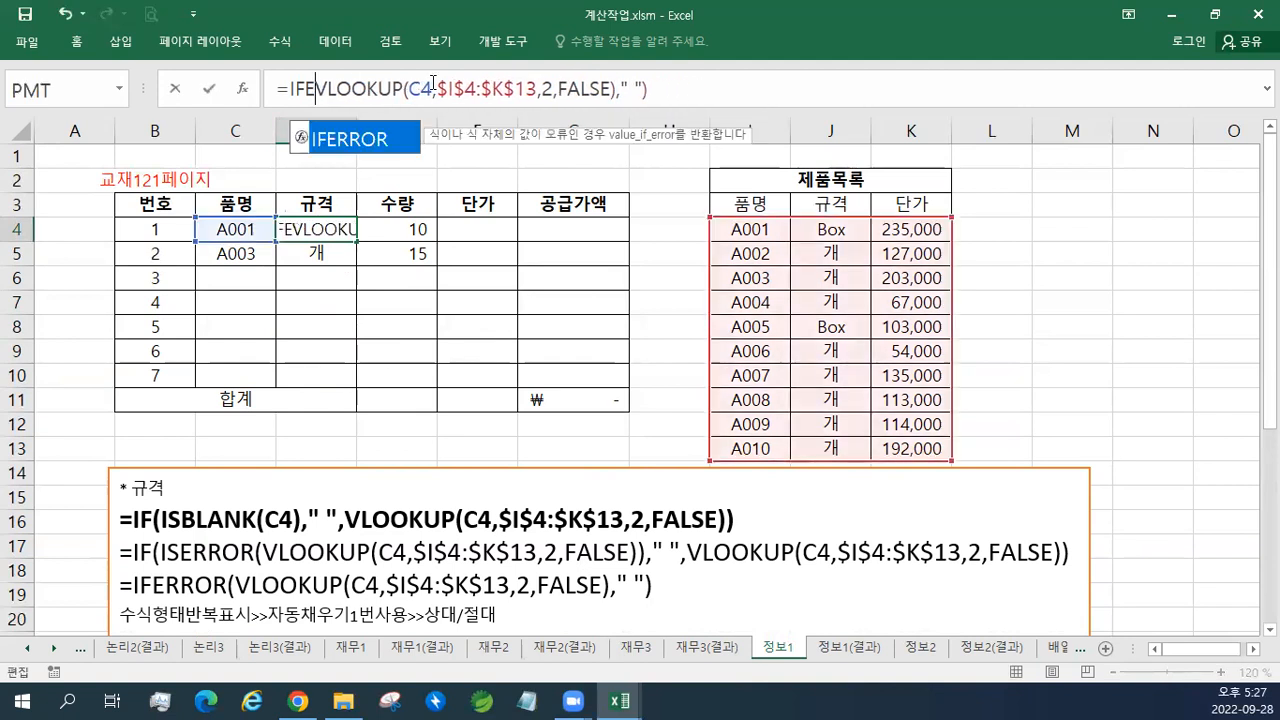
key(BackSpace)
key(BackSpace)
key(BackSpace)
key(BackSpace)
key(BackSpace)
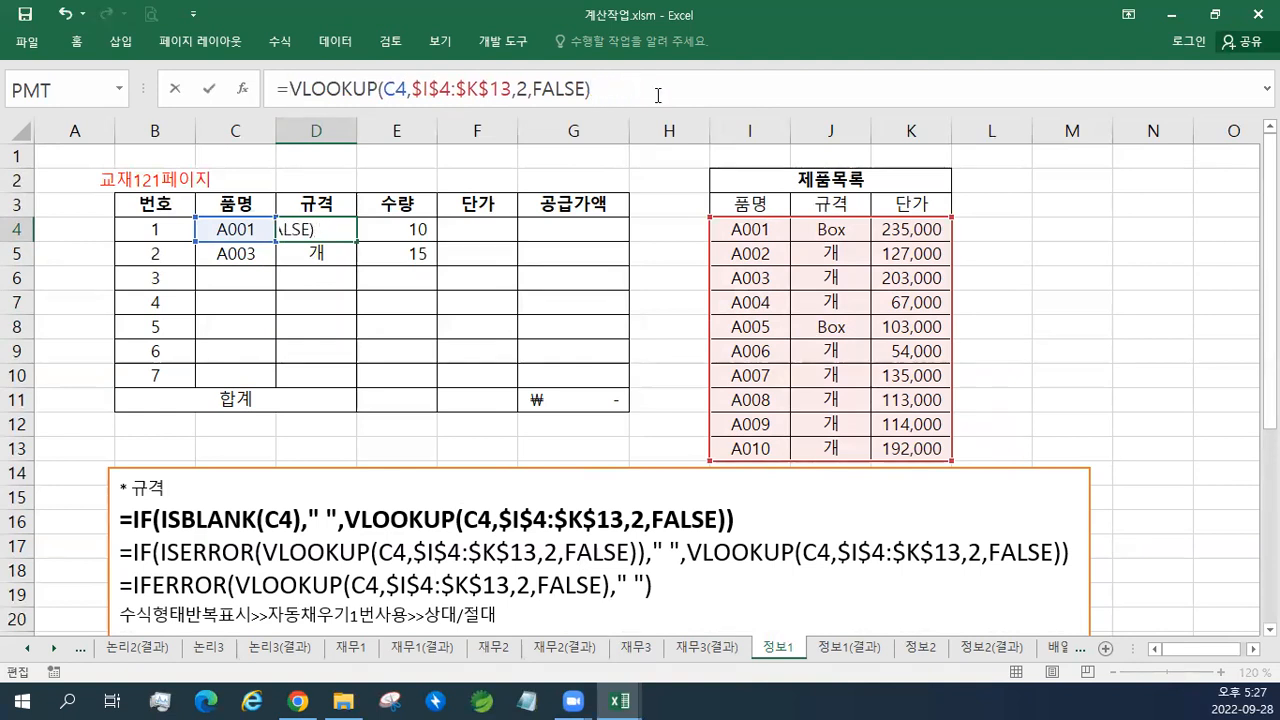
key(ctrl+Return)
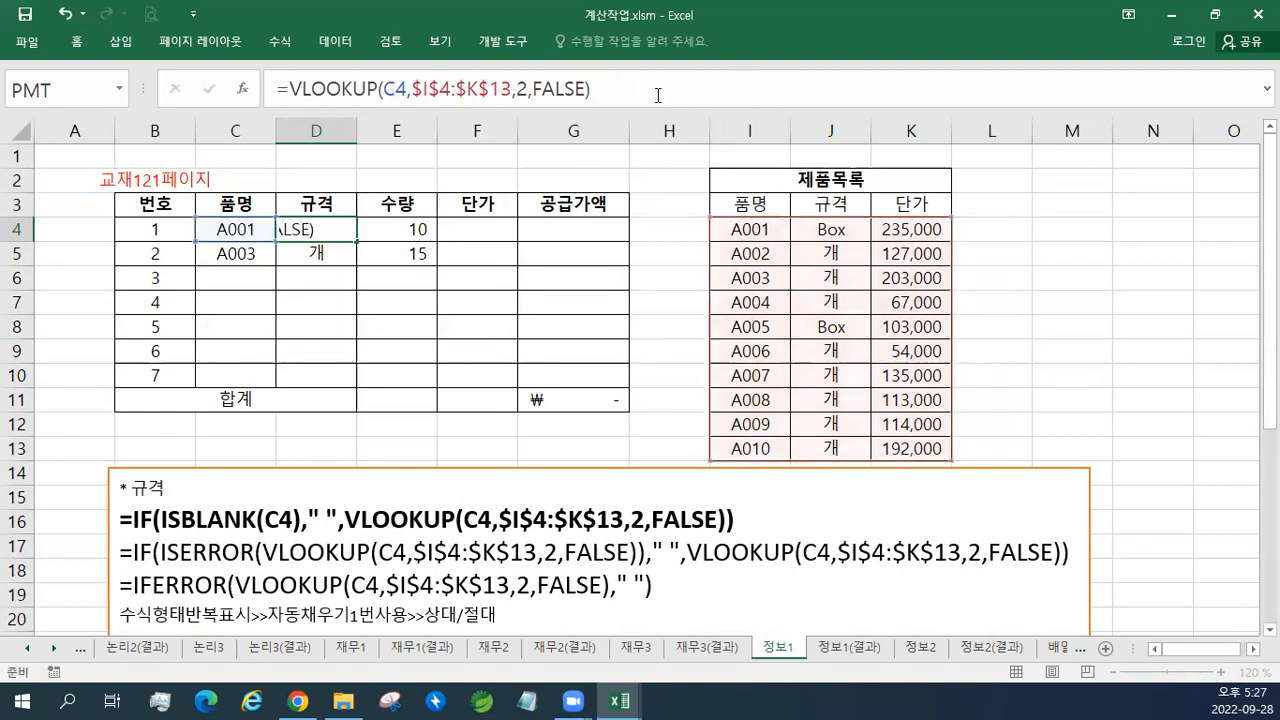
drag(357, 246, 350, 378)
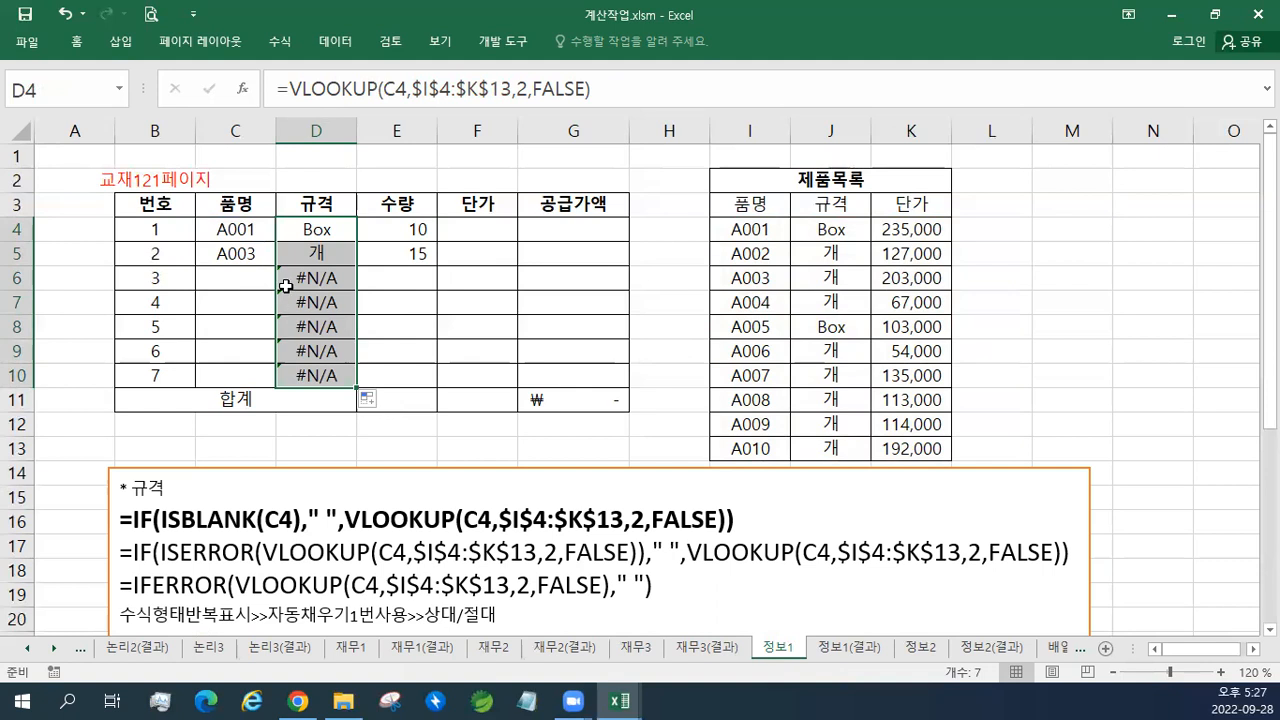
Step: Insert the comparison C3="" directly before VLOOKUP in the formula of cell D4
click(228, 277)
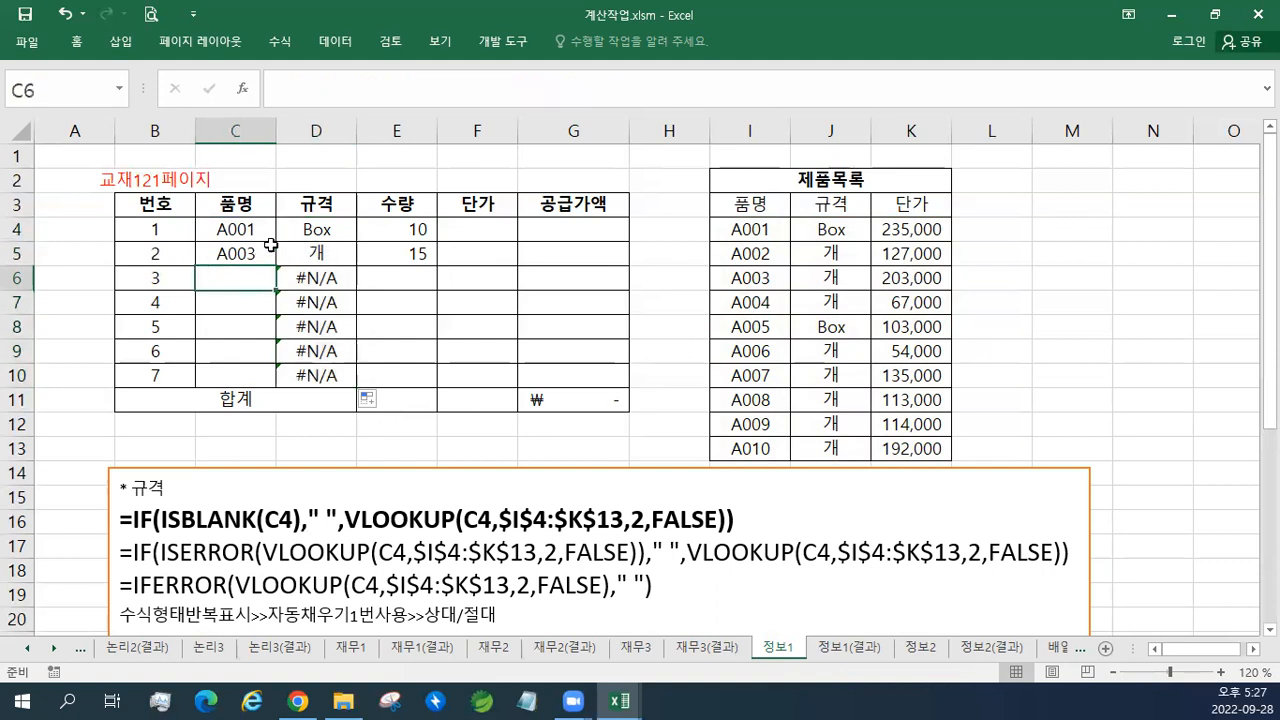
click(298, 224)
double_click(298, 224)
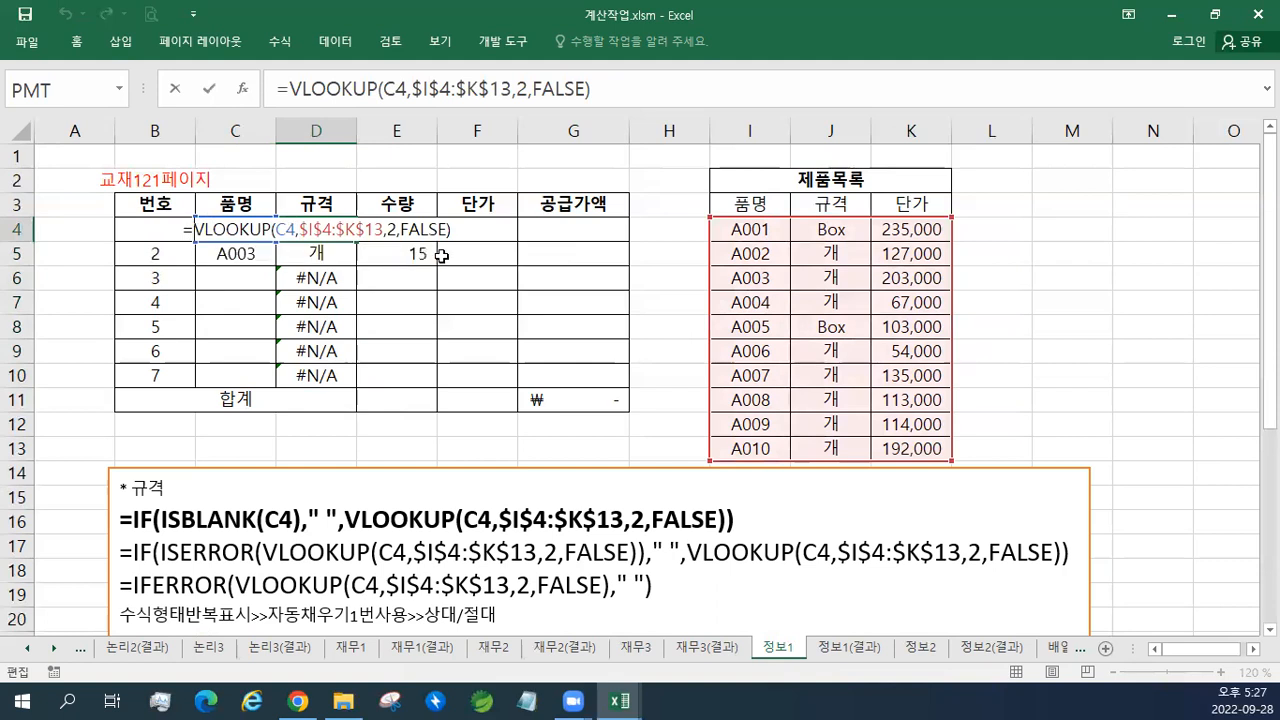
click(246, 204)
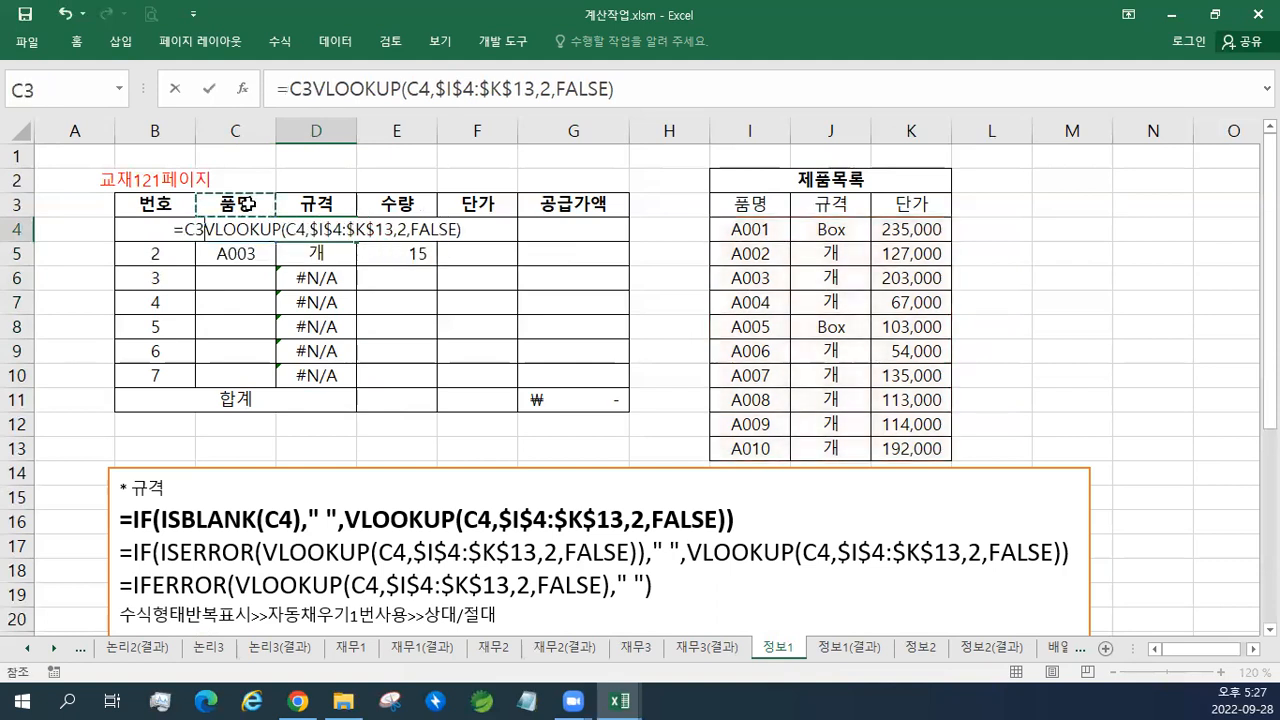
text(=)
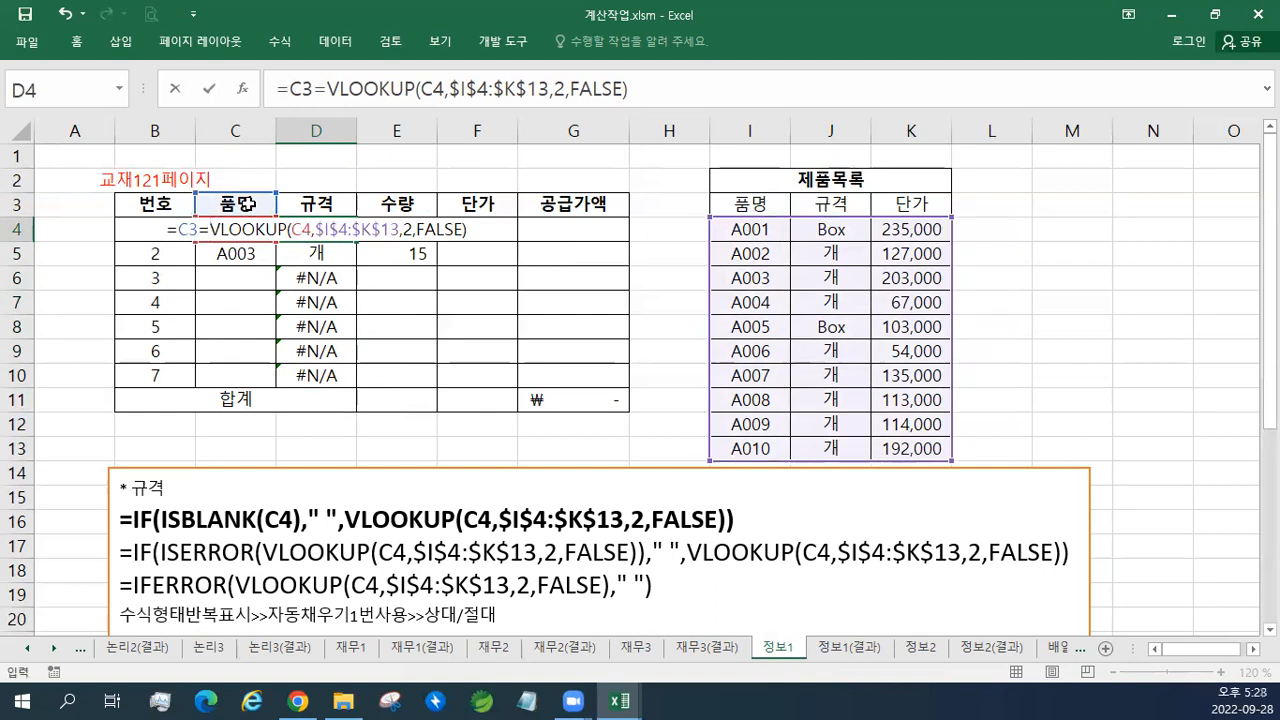
text("")
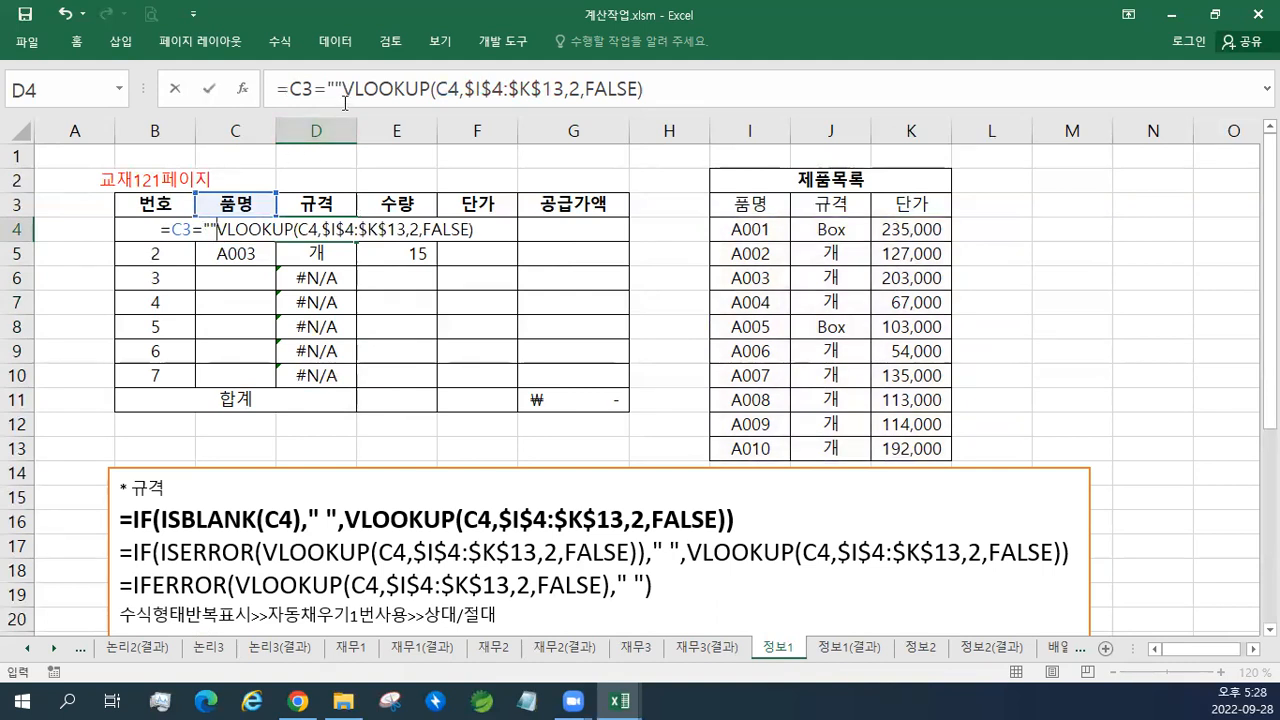
Step: Delete the VLOOKUP part from D4, leaving =C3="", and fill the formula down through D10
drag(342, 90, 292, 95)
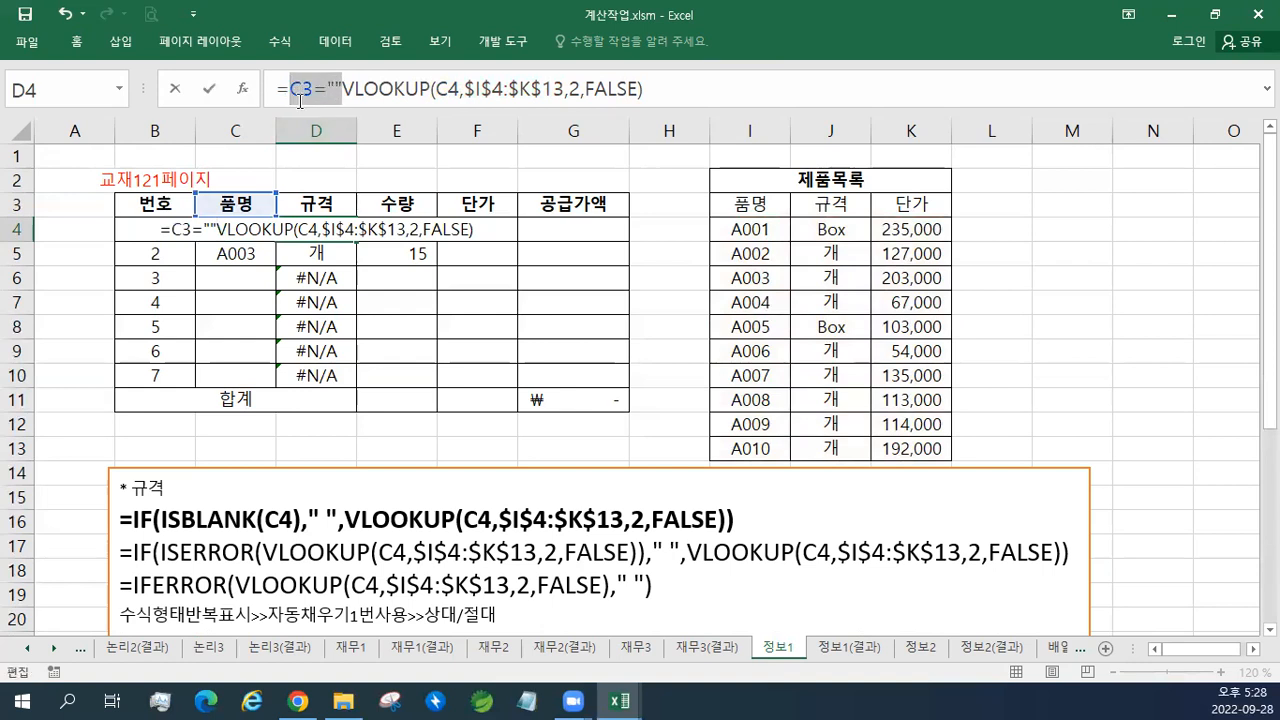
click(304, 91)
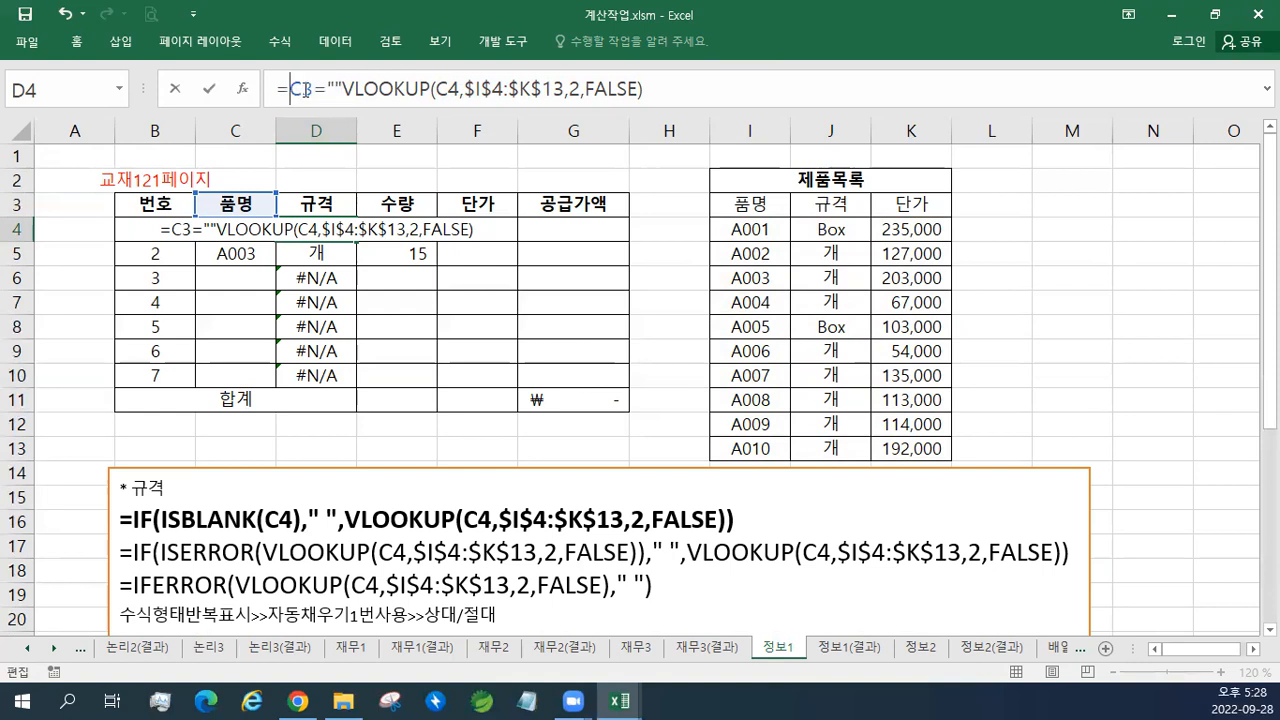
double_click(372, 91)
drag(484, 78, 701, 78)
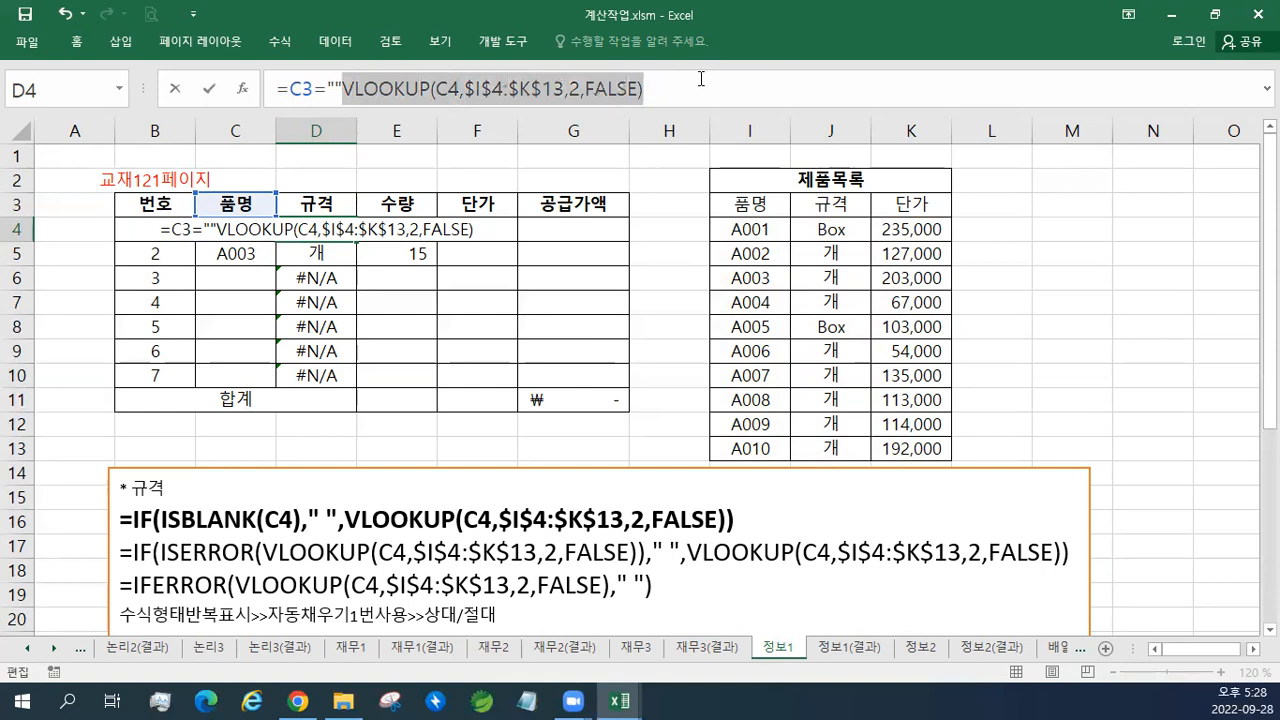
key(Delete)
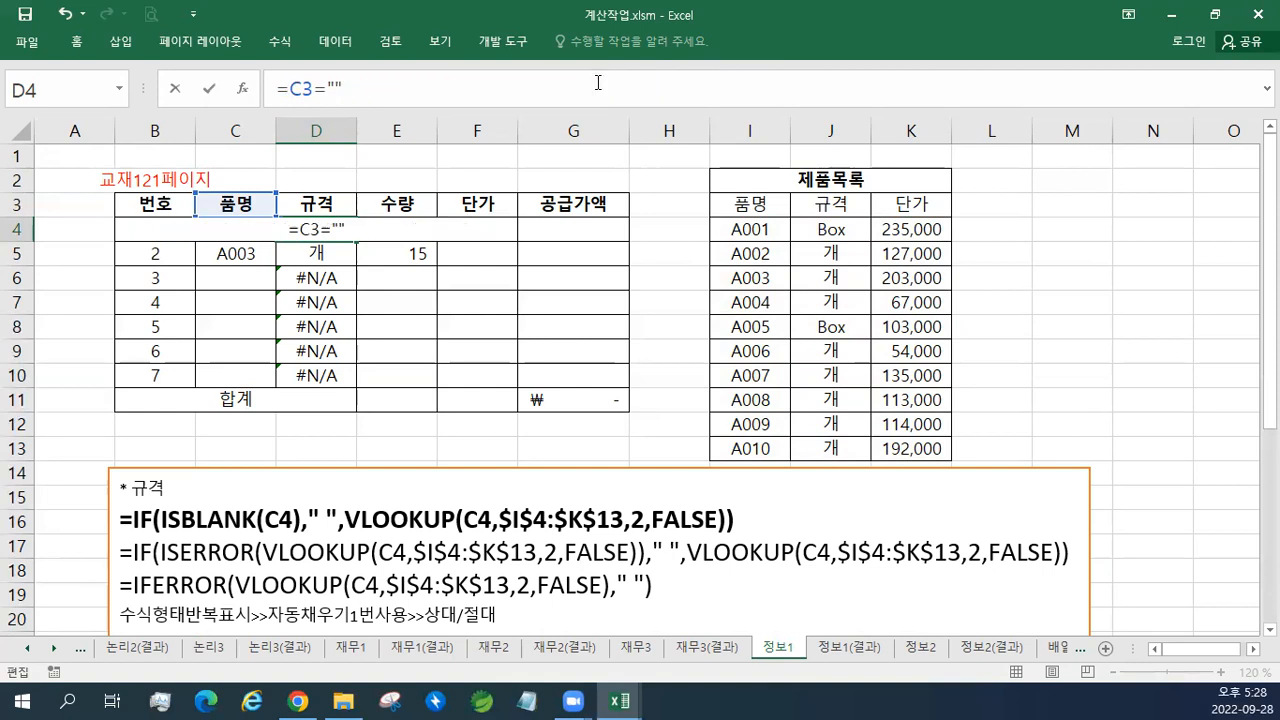
key(ctrl+Return)
drag(356, 240, 335, 388)
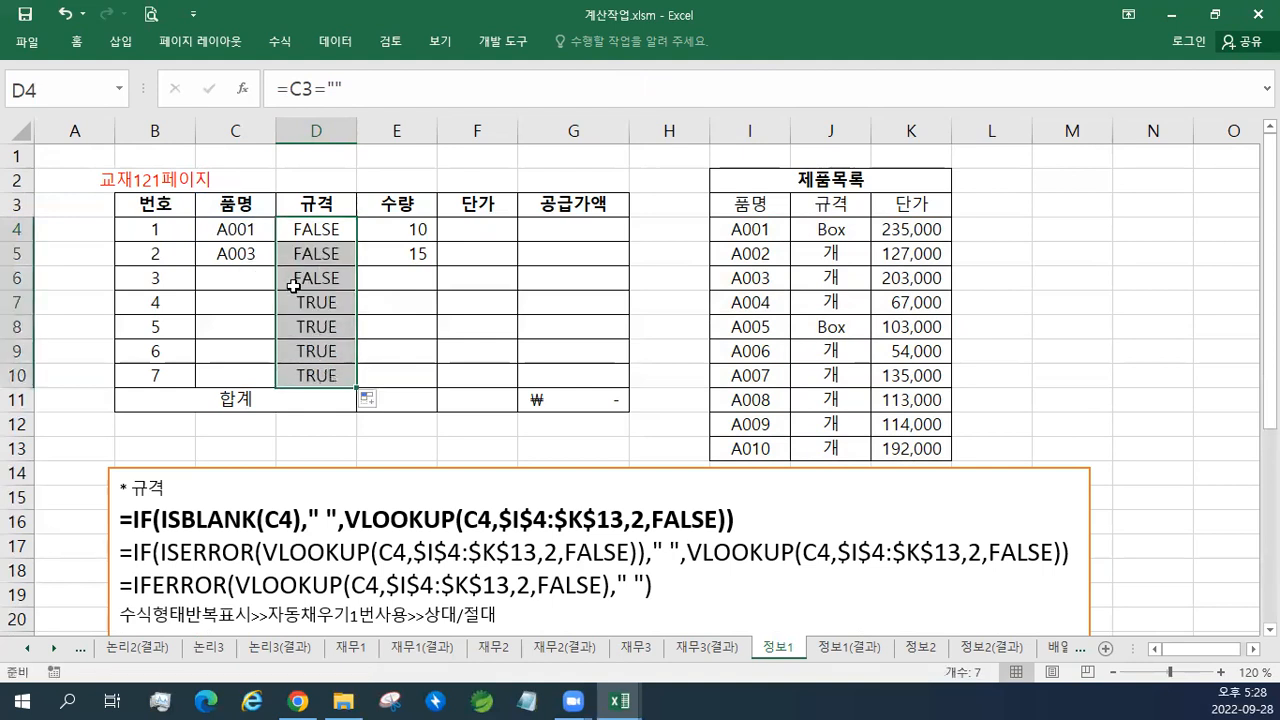
Step: Clear the contents of cell C6 and check the formula in D5
click(234, 277)
key(BackSpace)
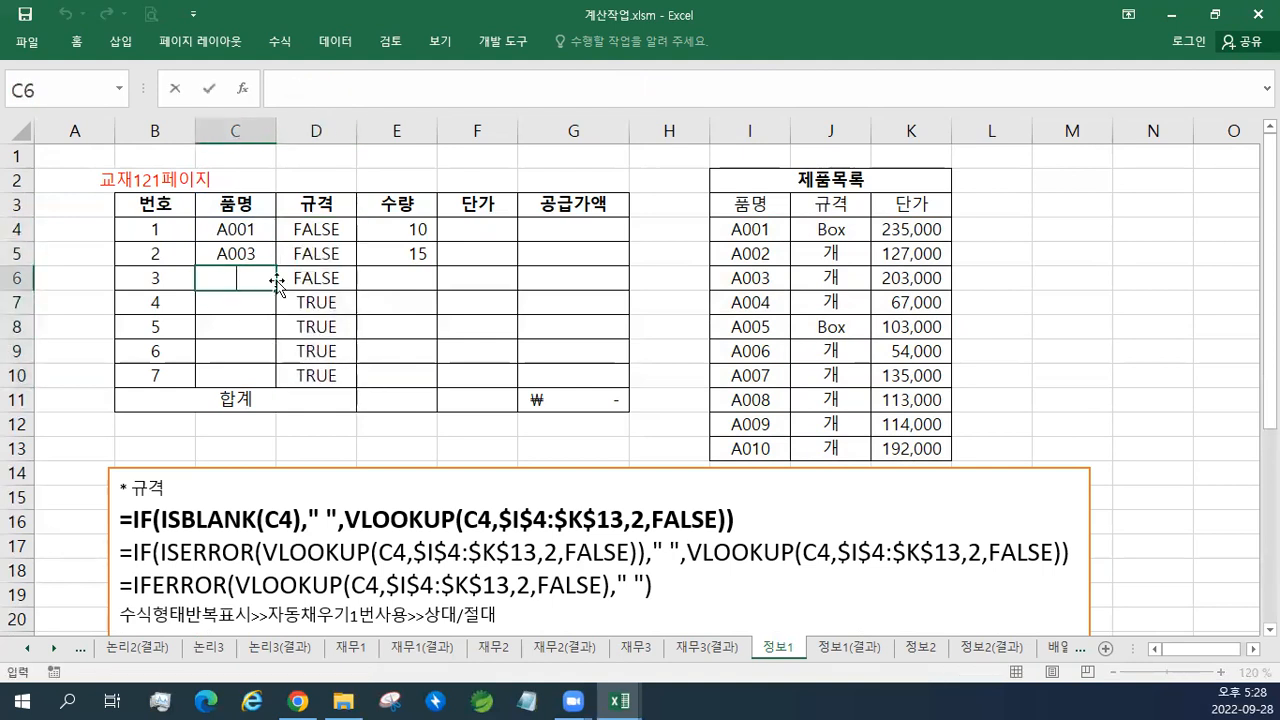
key(Return)
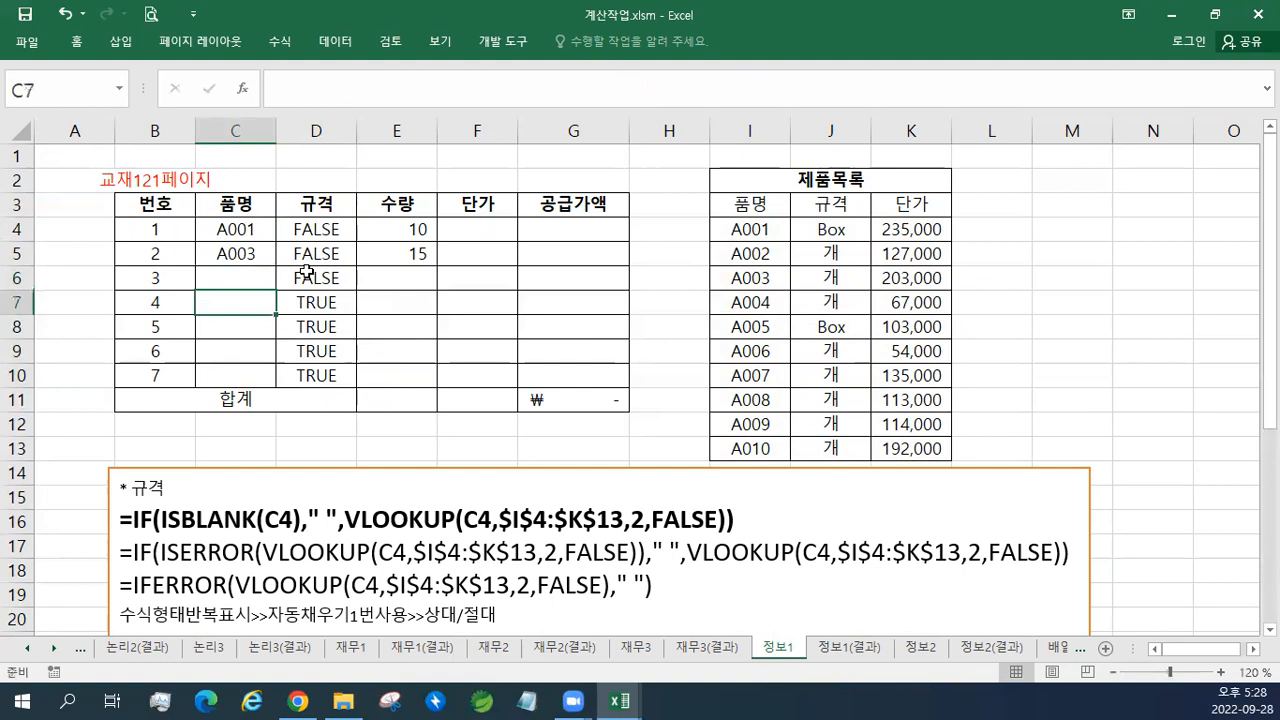
click(236, 277)
double_click(236, 277)
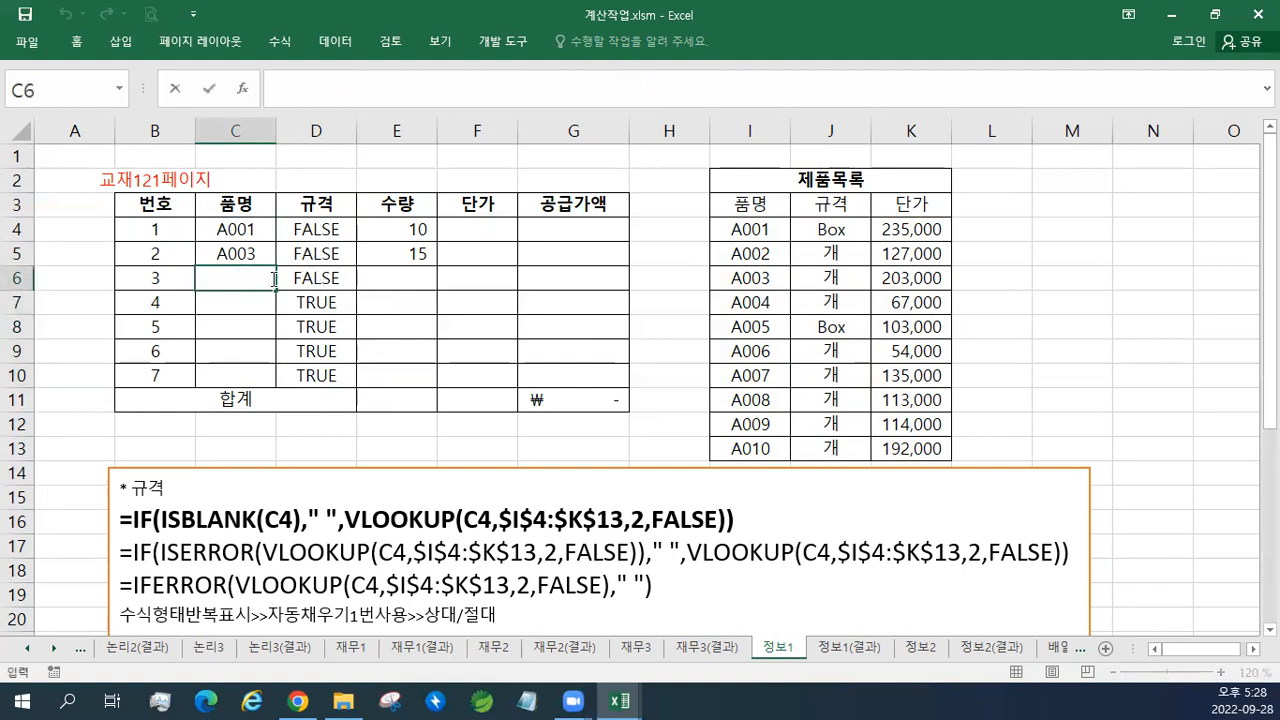
click(314, 289)
click(324, 256)
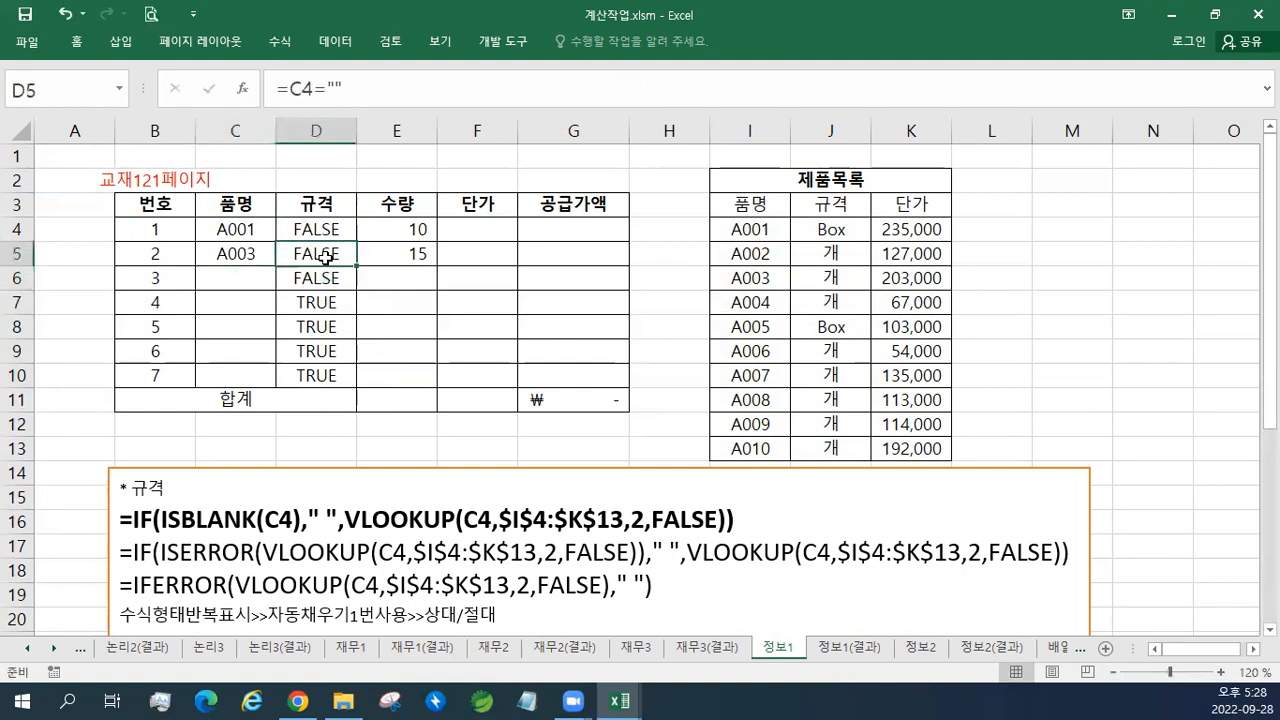
Step: Replace the formula in D4 with =C4="", fill it down through D10, and check the copied formula in D5
click(341, 228)
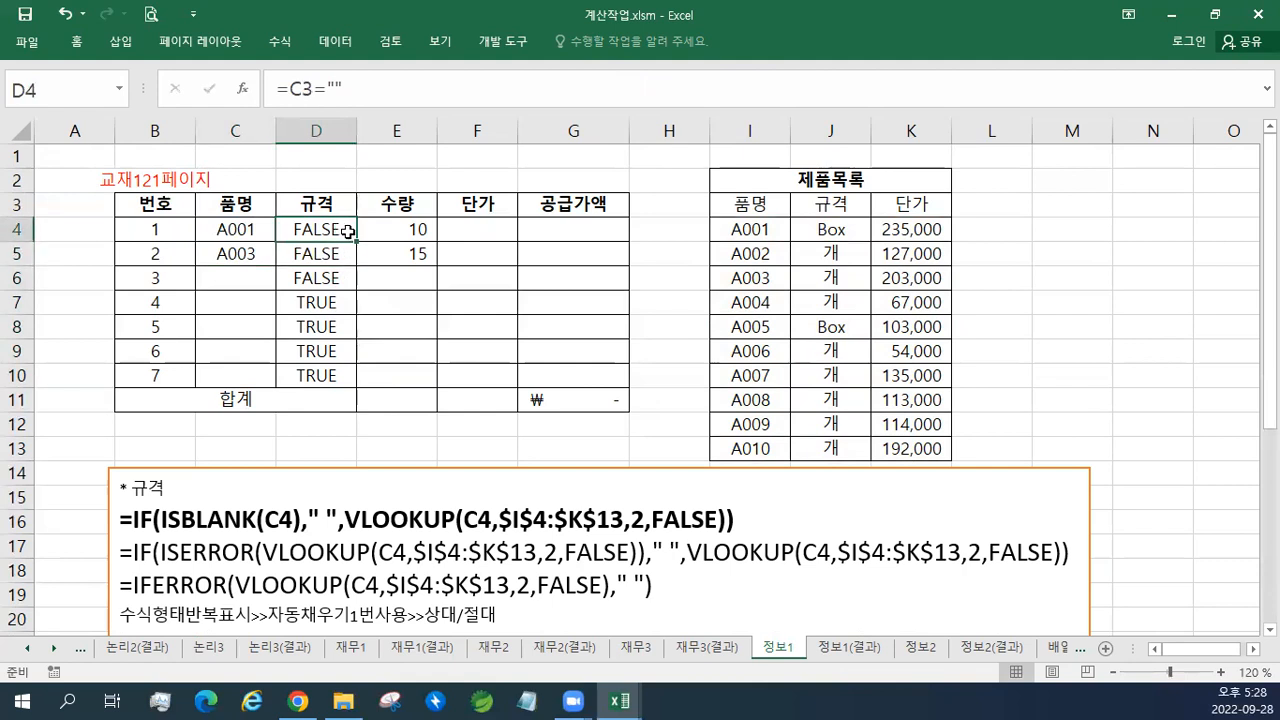
text(=)
click(240, 228)
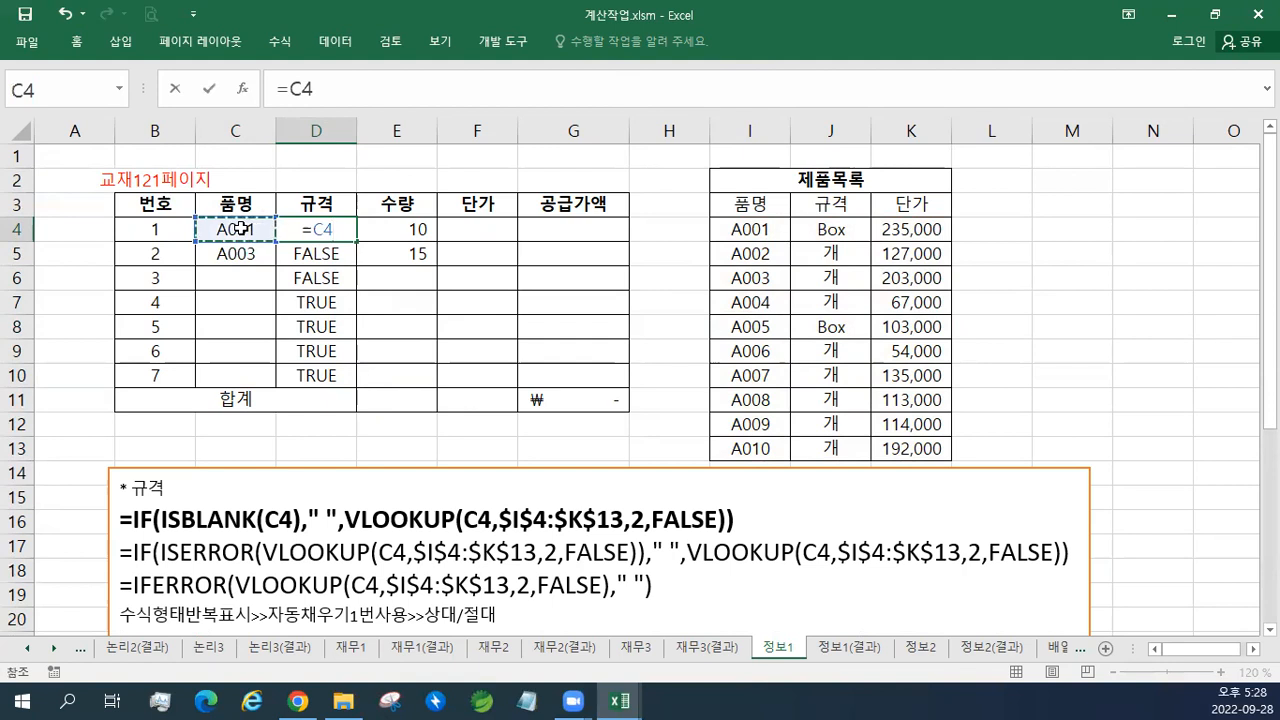
text(="")
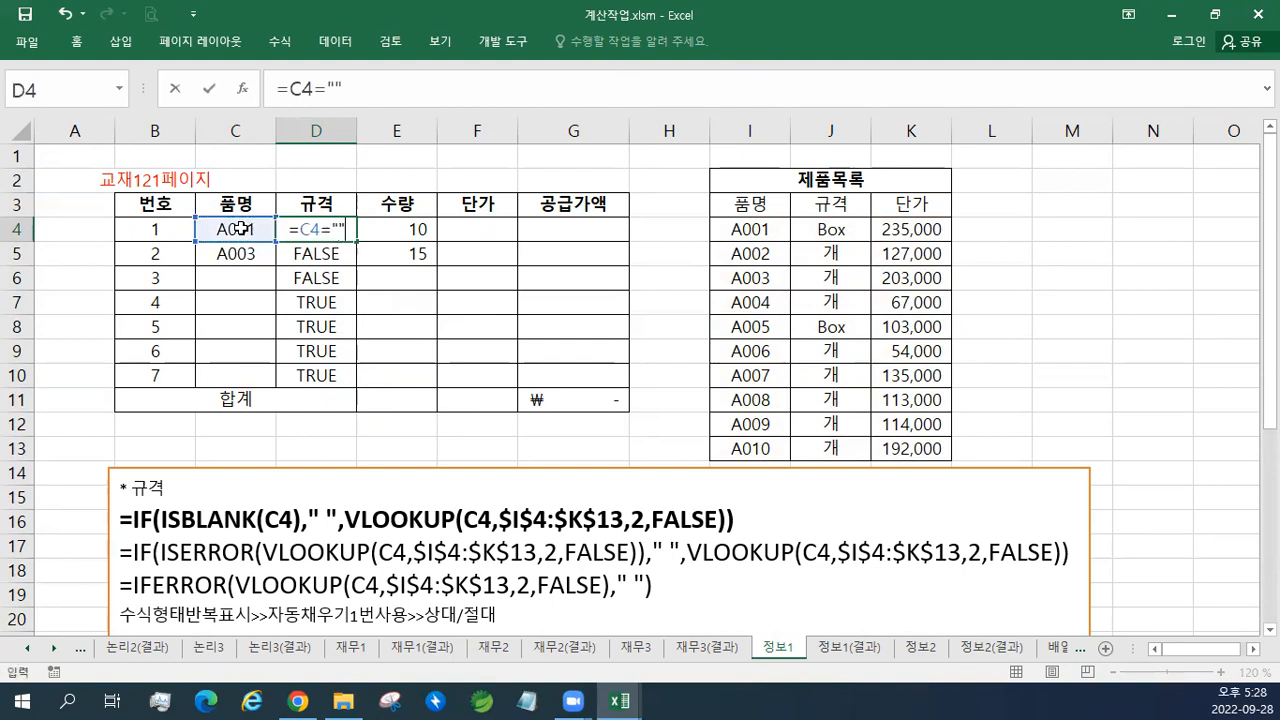
key(Return)
click(320, 230)
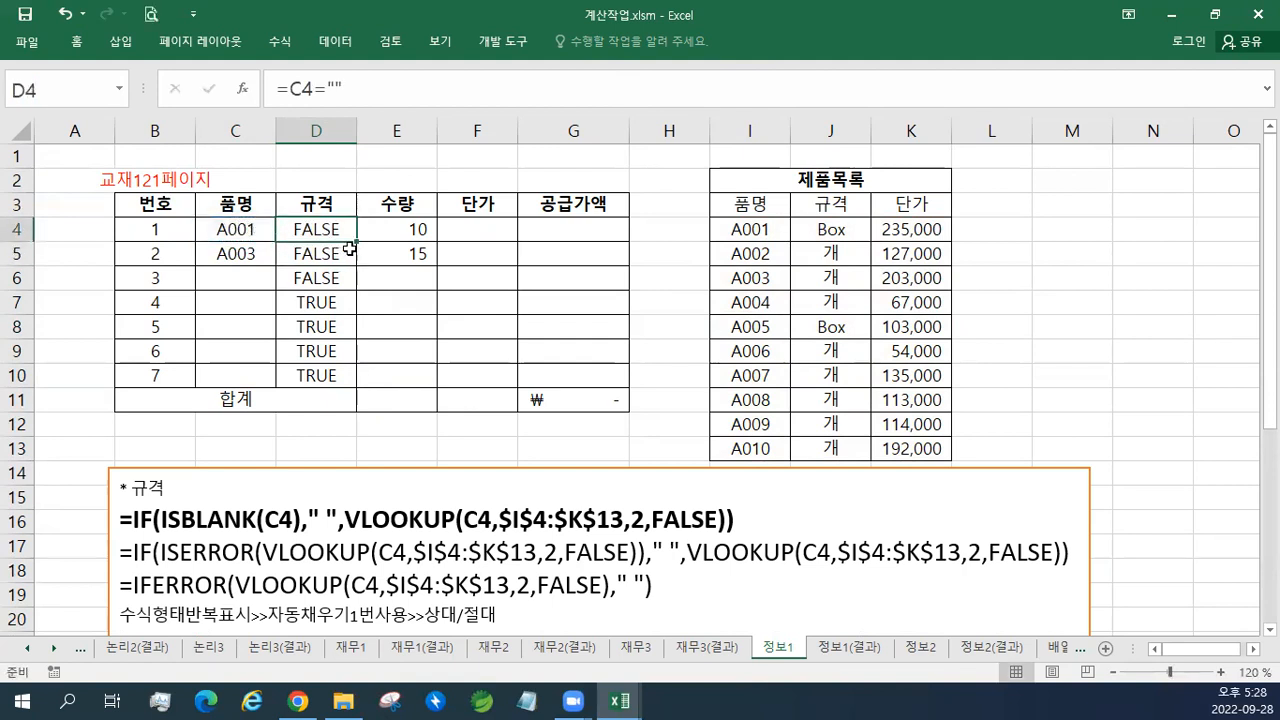
drag(356, 241, 342, 379)
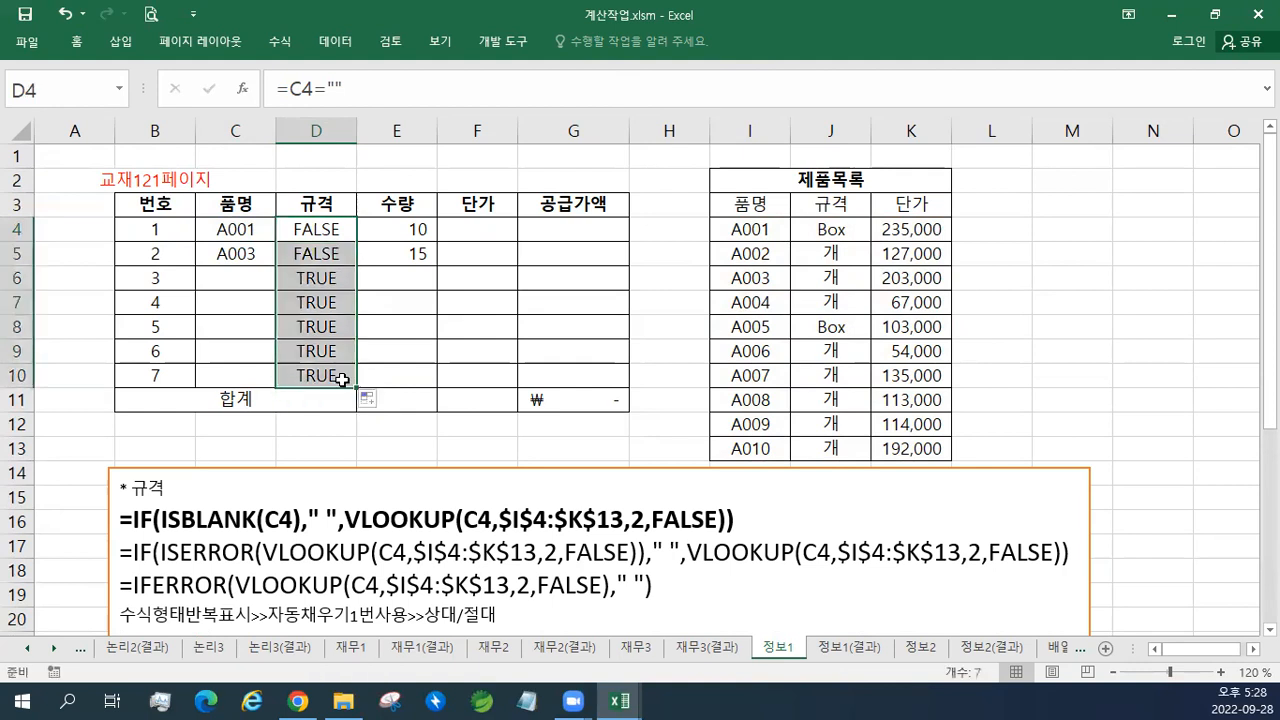
click(328, 230)
click(330, 253)
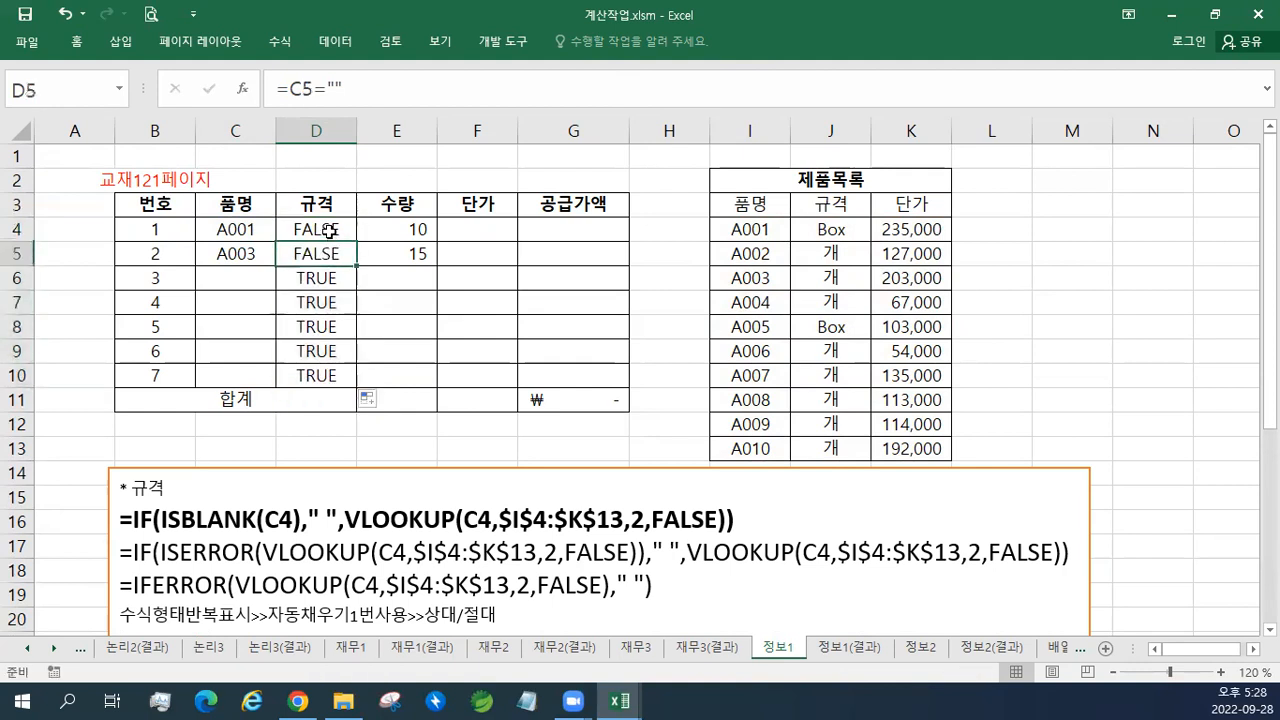
Step: Expand D4 to =IF(C4=""," ",VLOOKUP(C4,$I$4:$K$13,2,FALSE)) and fill the formula down through D10
click(330, 231)
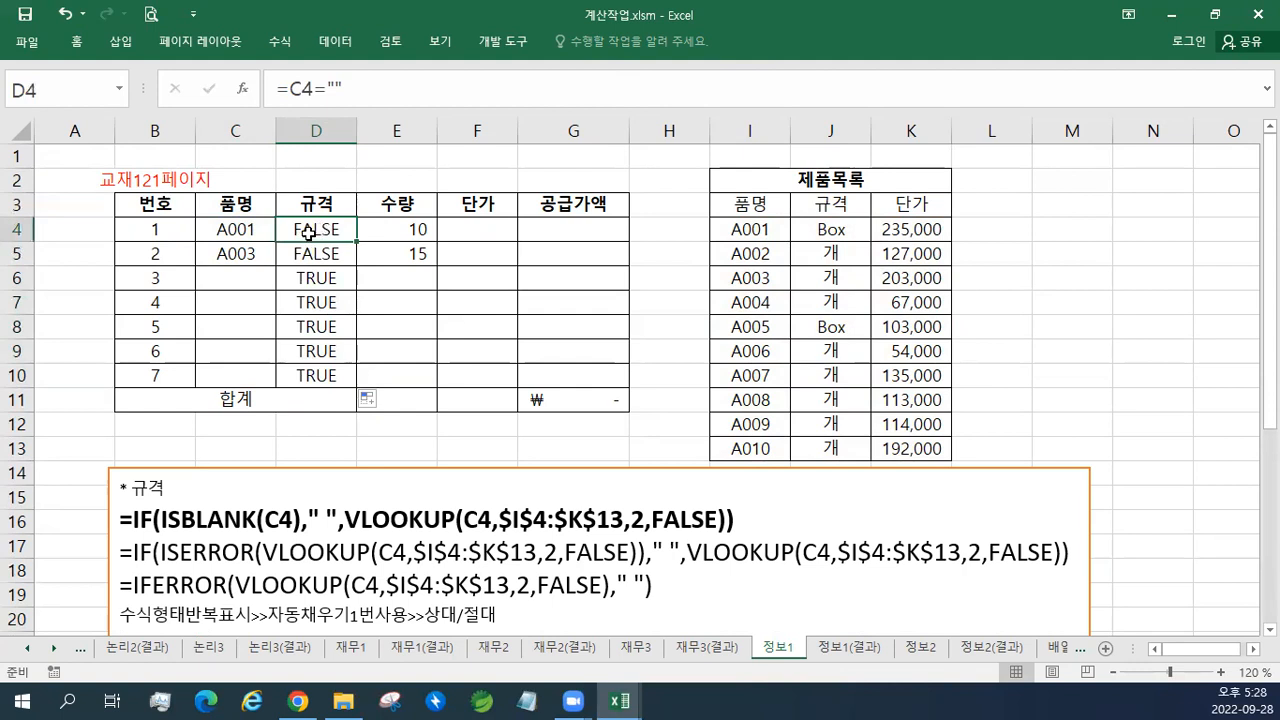
double_click(308, 231)
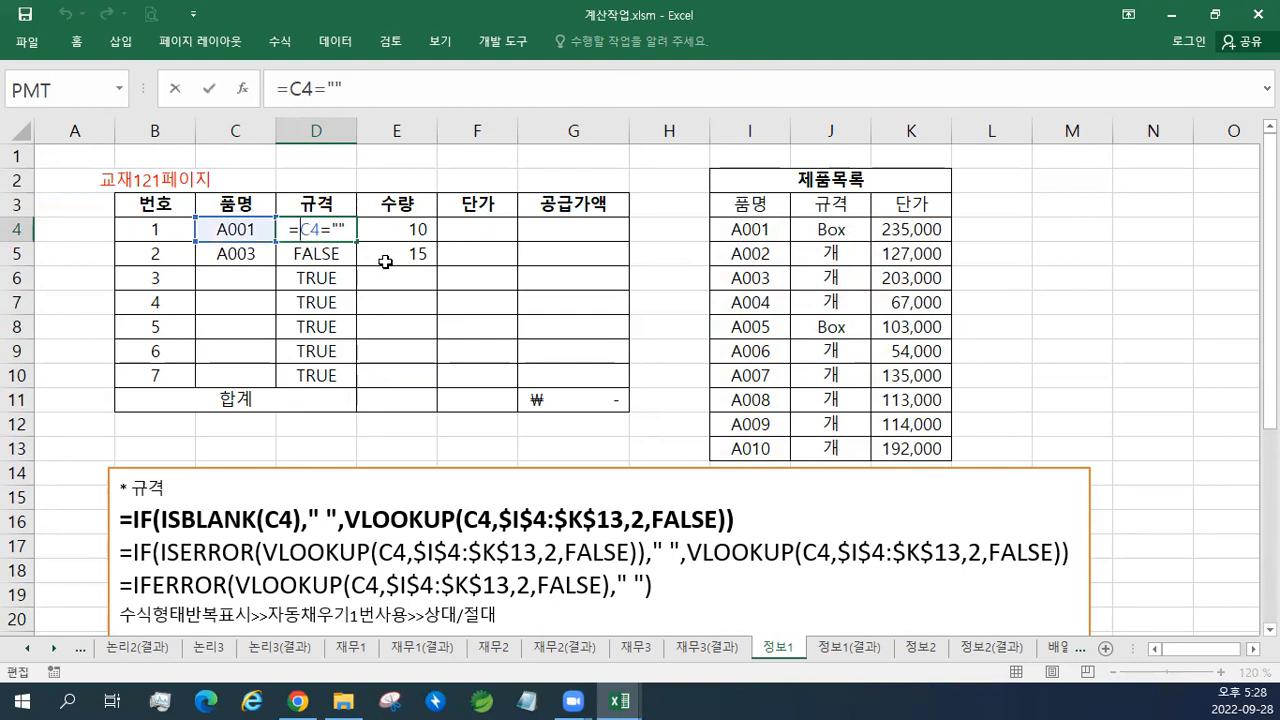
text(IF()
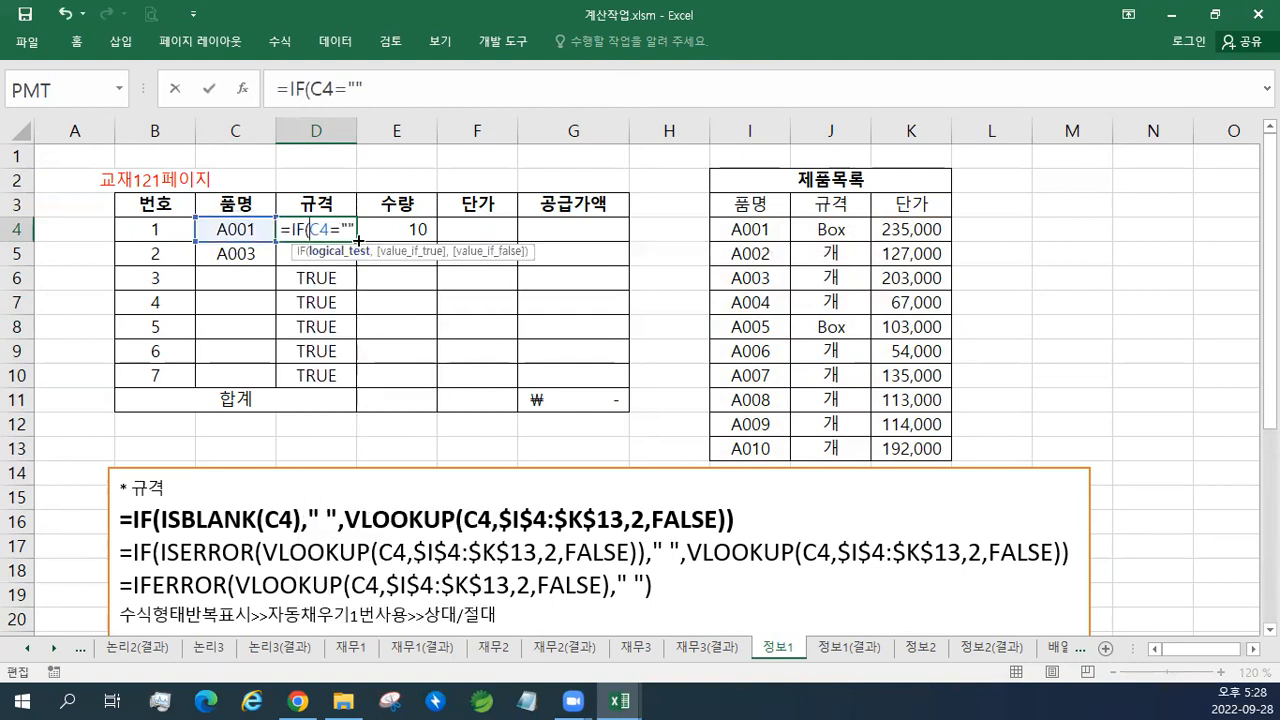
text(C4=""," ")
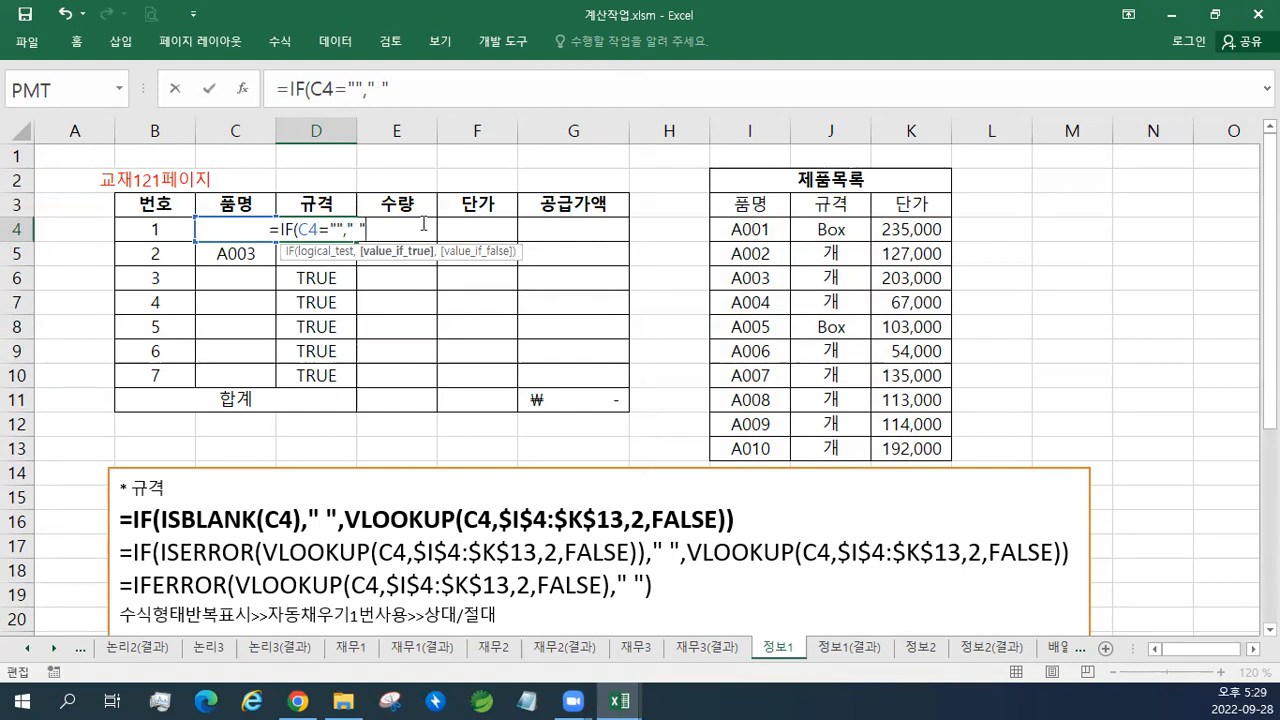
text(,)
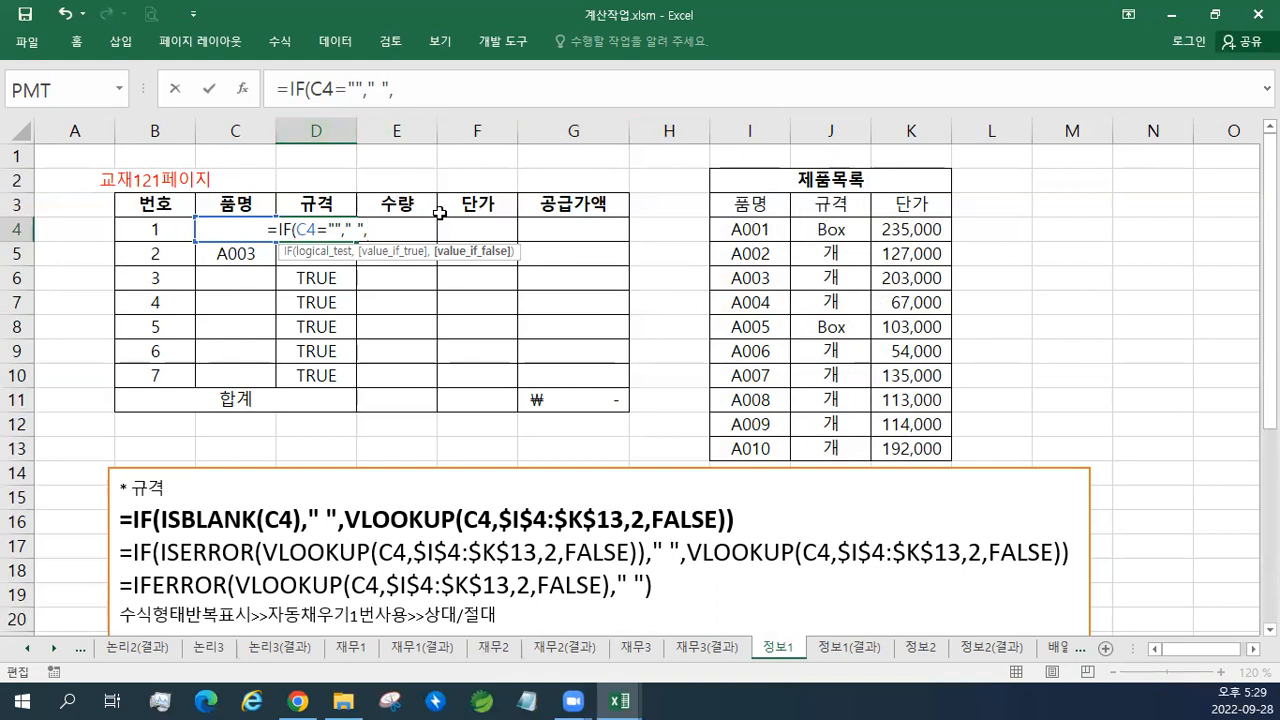
text(VLOOKUP(C4,$I$4:$K$13,2,FALSE))
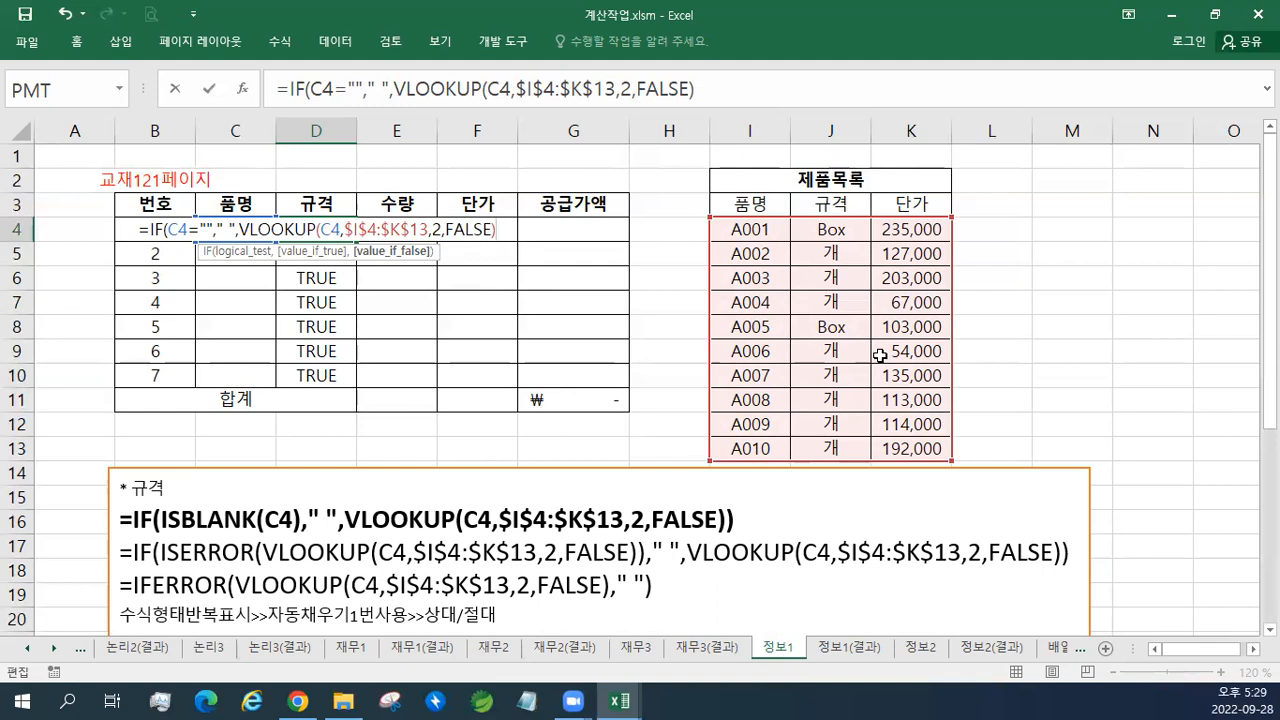
text())
key(Return)
key(Up)
drag(356, 241, 352, 384)
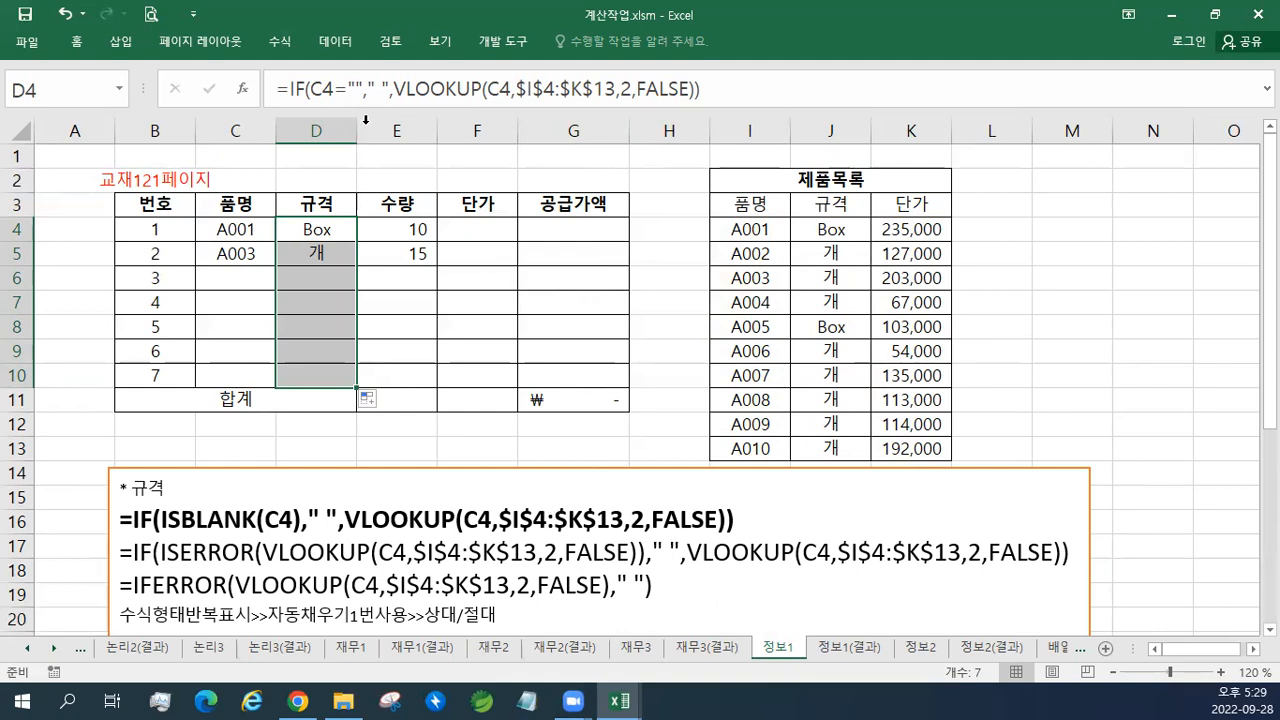
Step: Replace the C4="" test in the D4 formula with ISBLANK(C4) and fill the formula down through D10
click(350, 89)
double_click(321, 89)
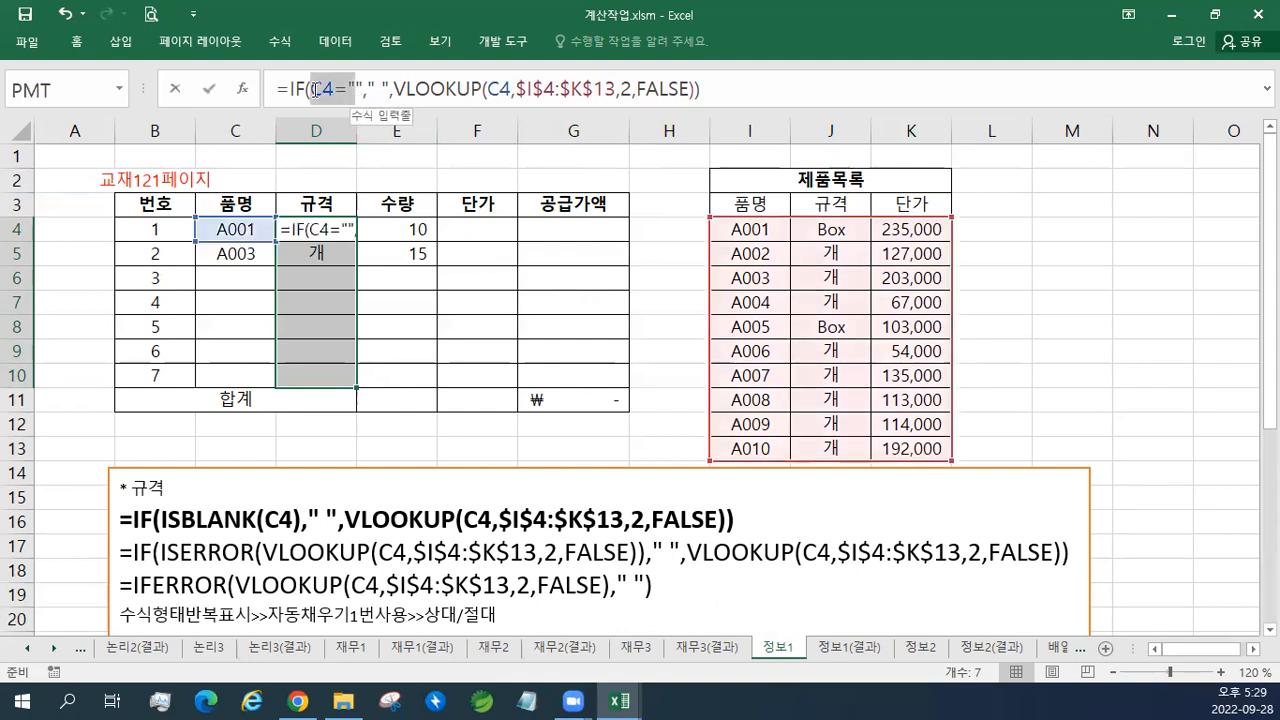
drag(360, 89, 310, 89)
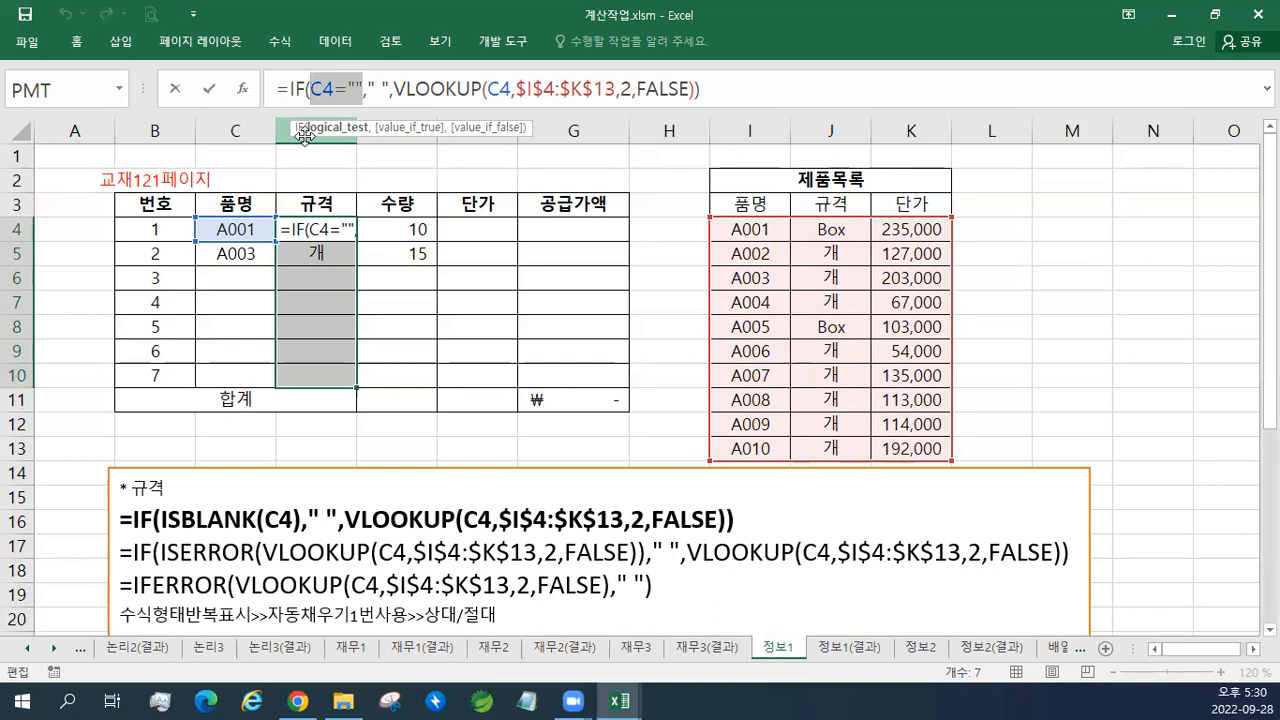
text(I)
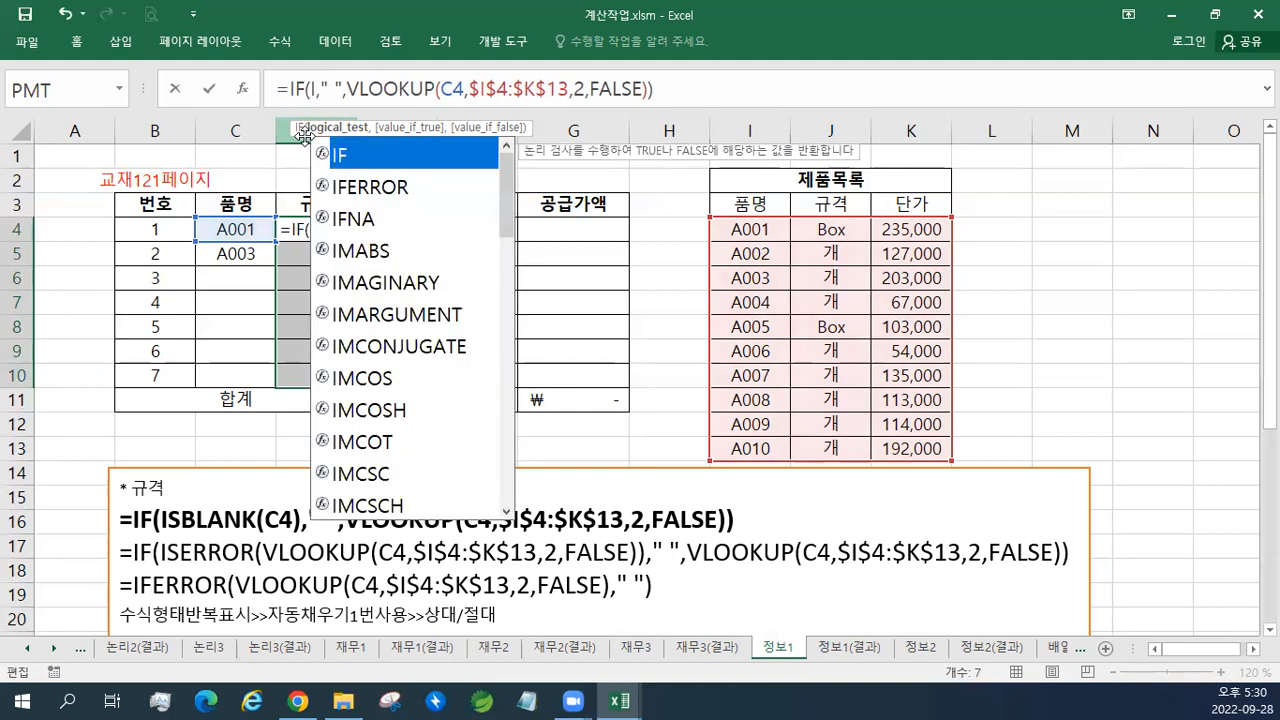
text(S)
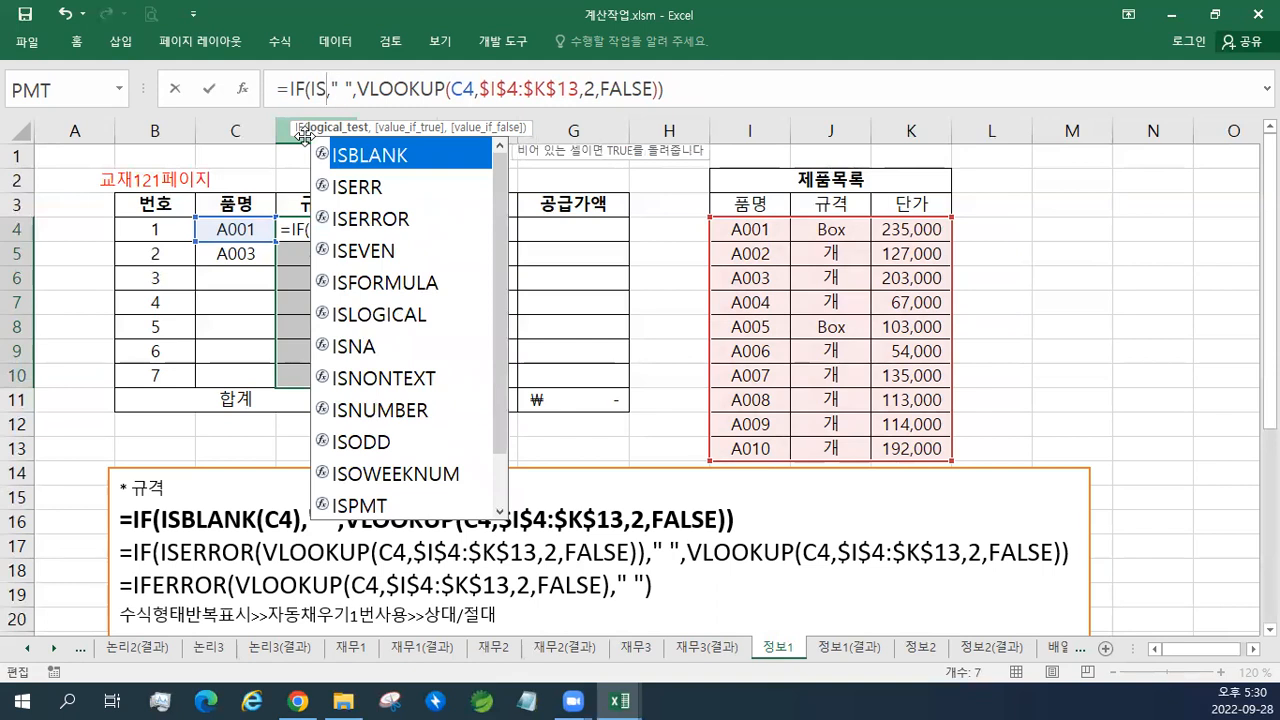
text(BLANK)
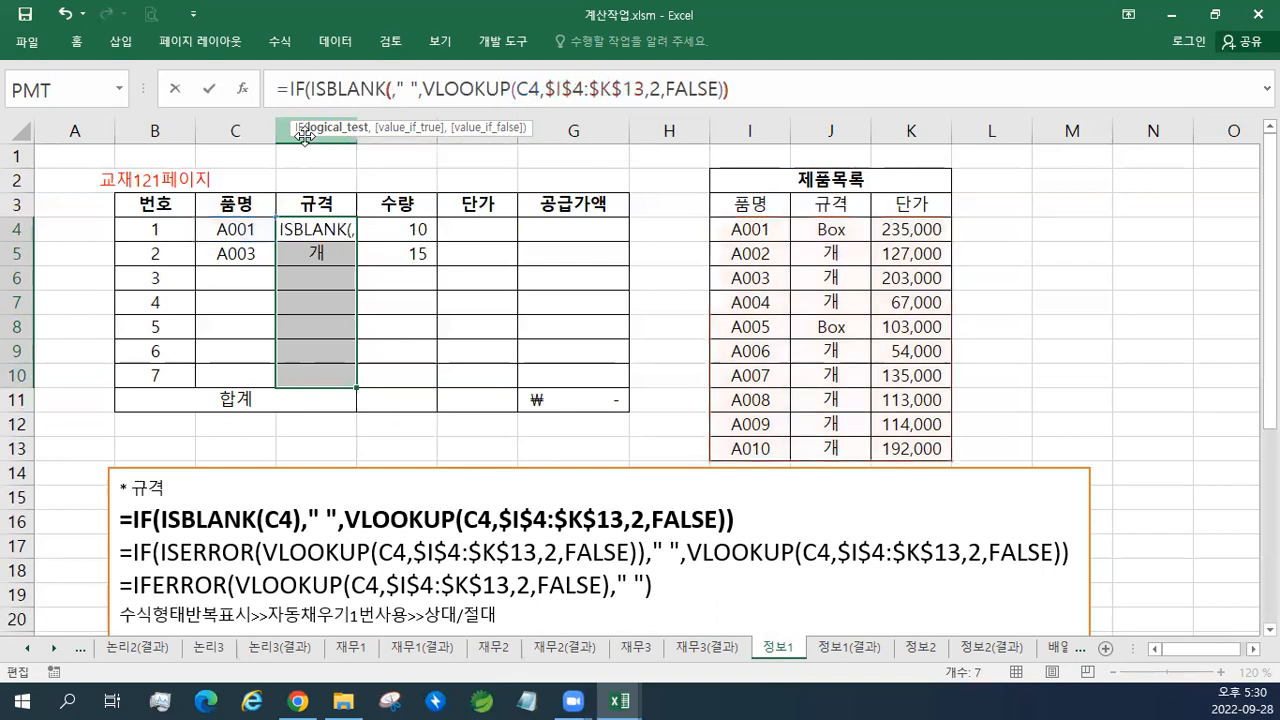
text(()
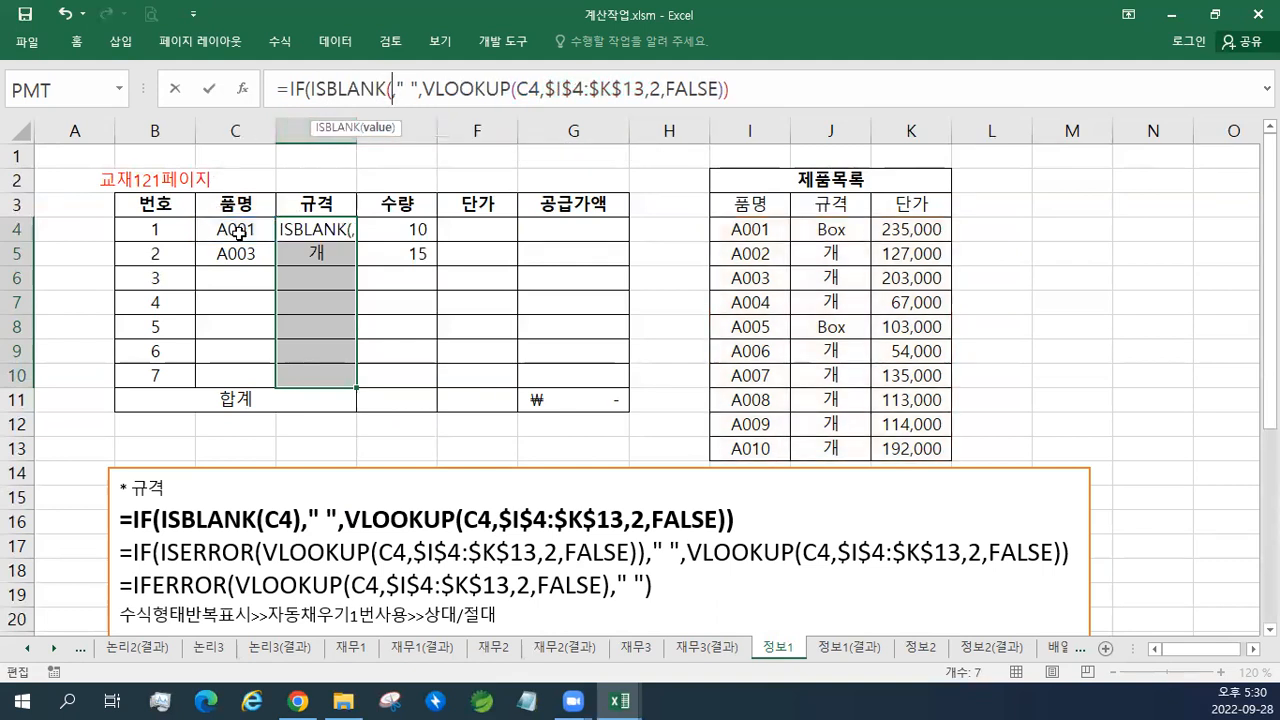
click(238, 232)
text())
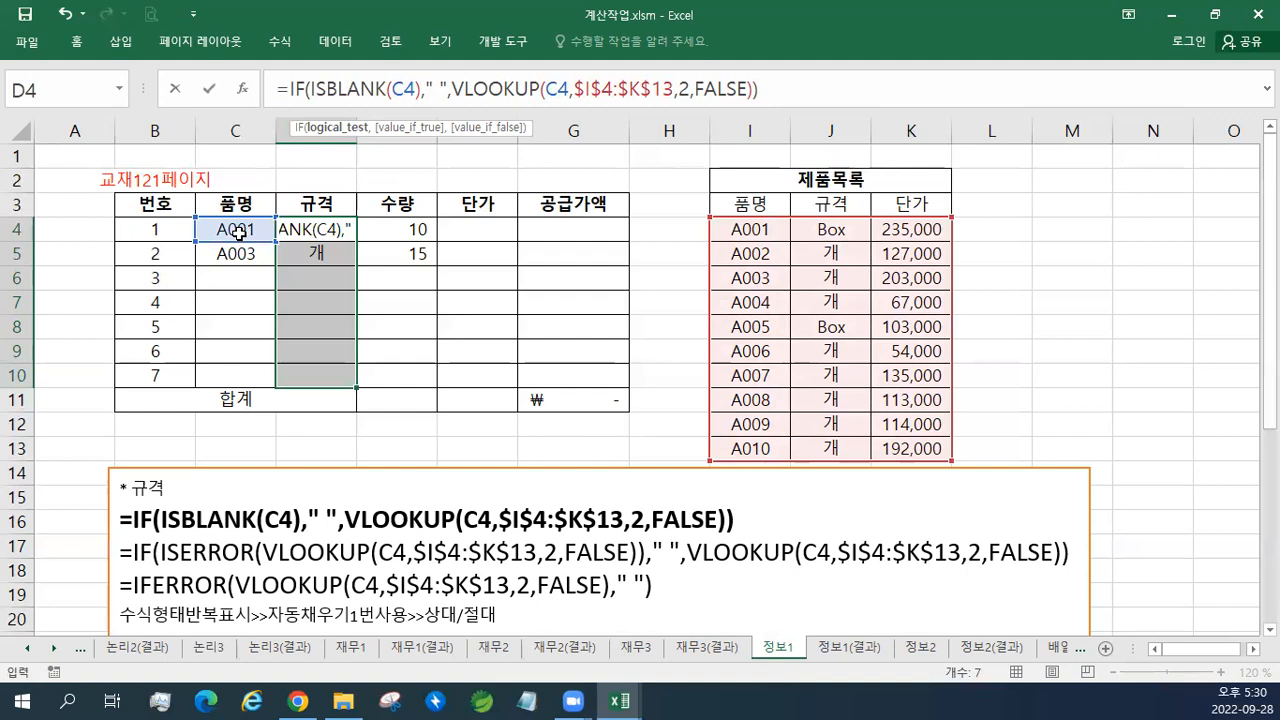
key(Return)
key(Up)
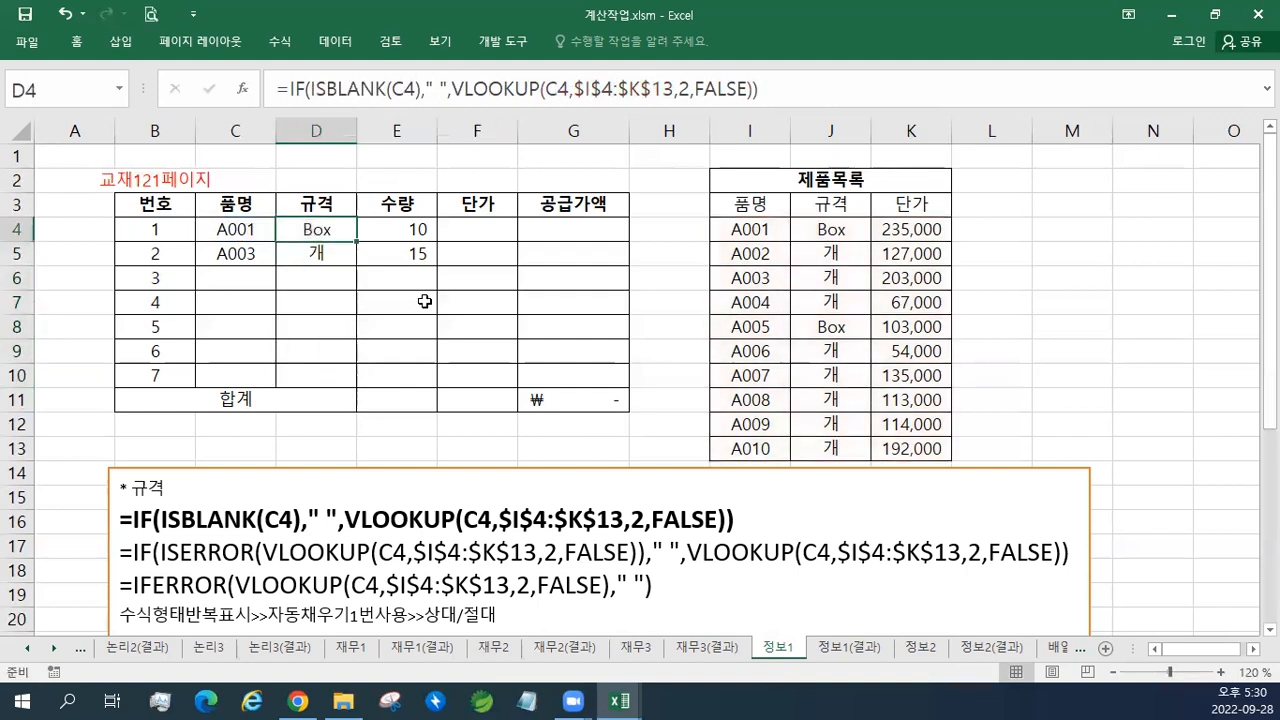
drag(357, 245, 337, 383)
Step: Highlight the IF with ISBLANK formula in the notes text box to review it
click(133, 519)
drag(133, 519, 717, 521)
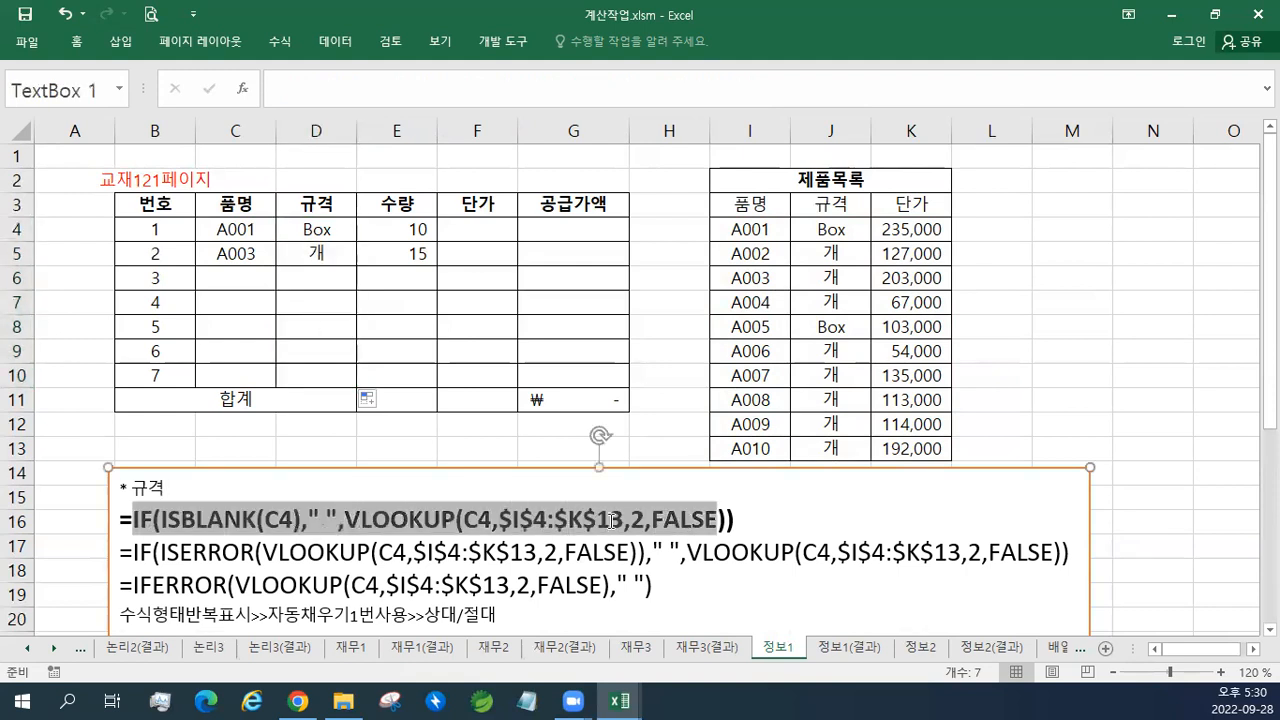
click(598, 520)
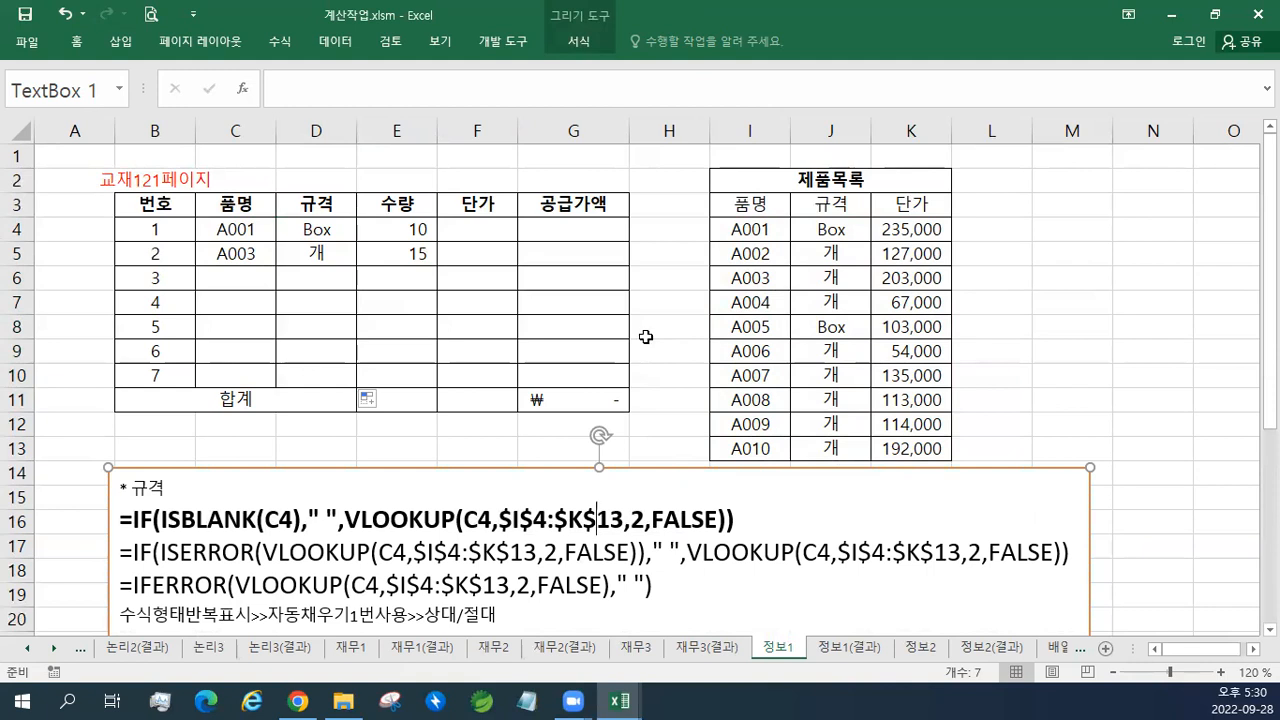
Step: Enter =VLOOKUP(C4,$I$4:$K$13,2,FALSE) in H4 and fill the formula down through H10
click(670, 226)
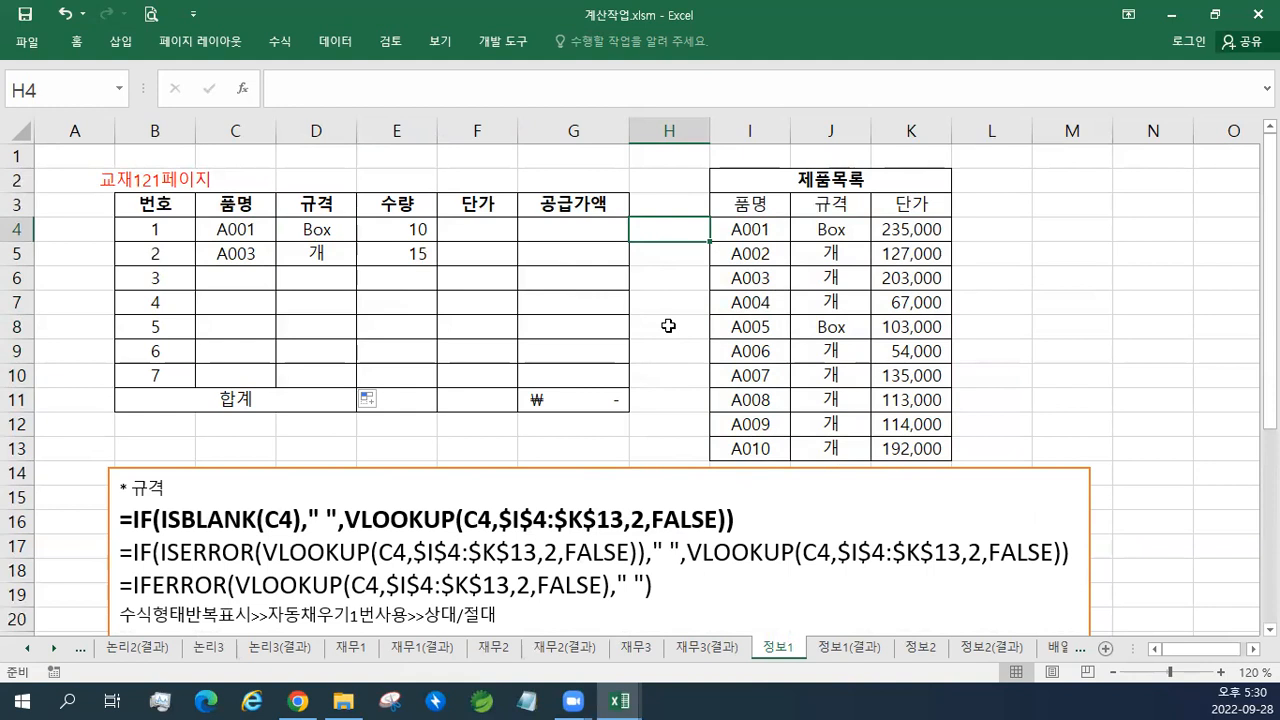
text(=VLO)
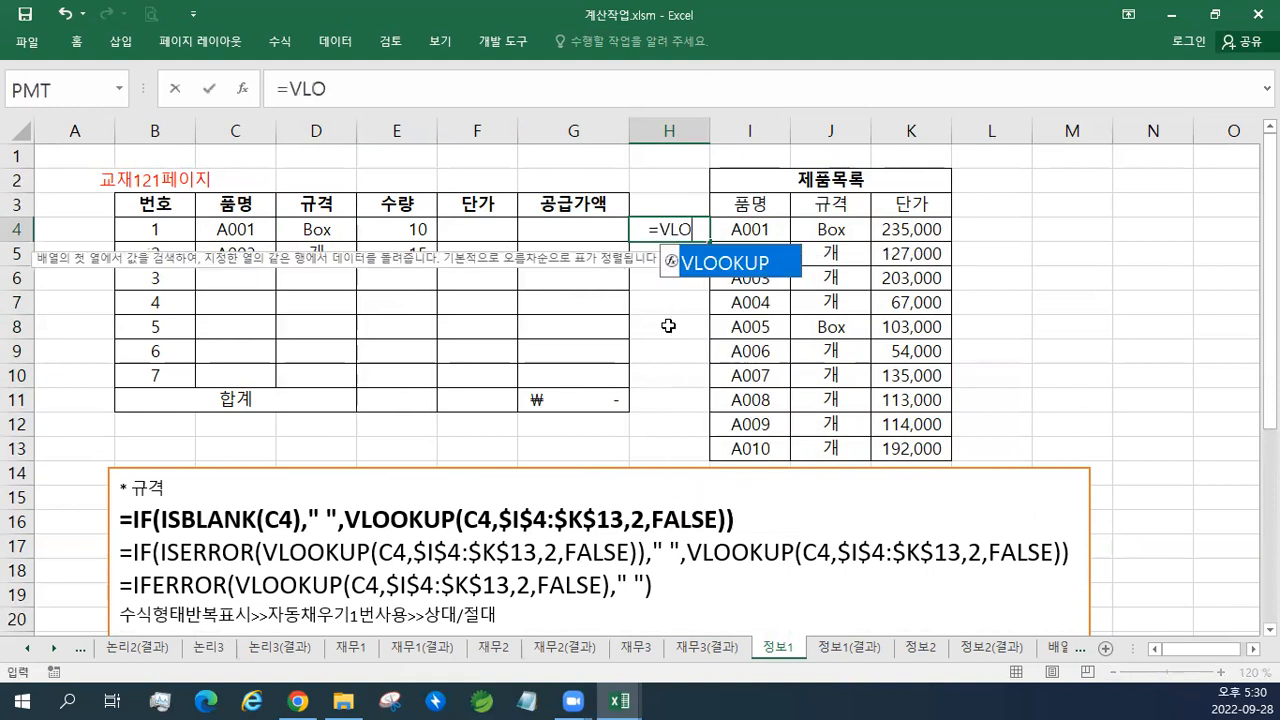
text(OKUP()
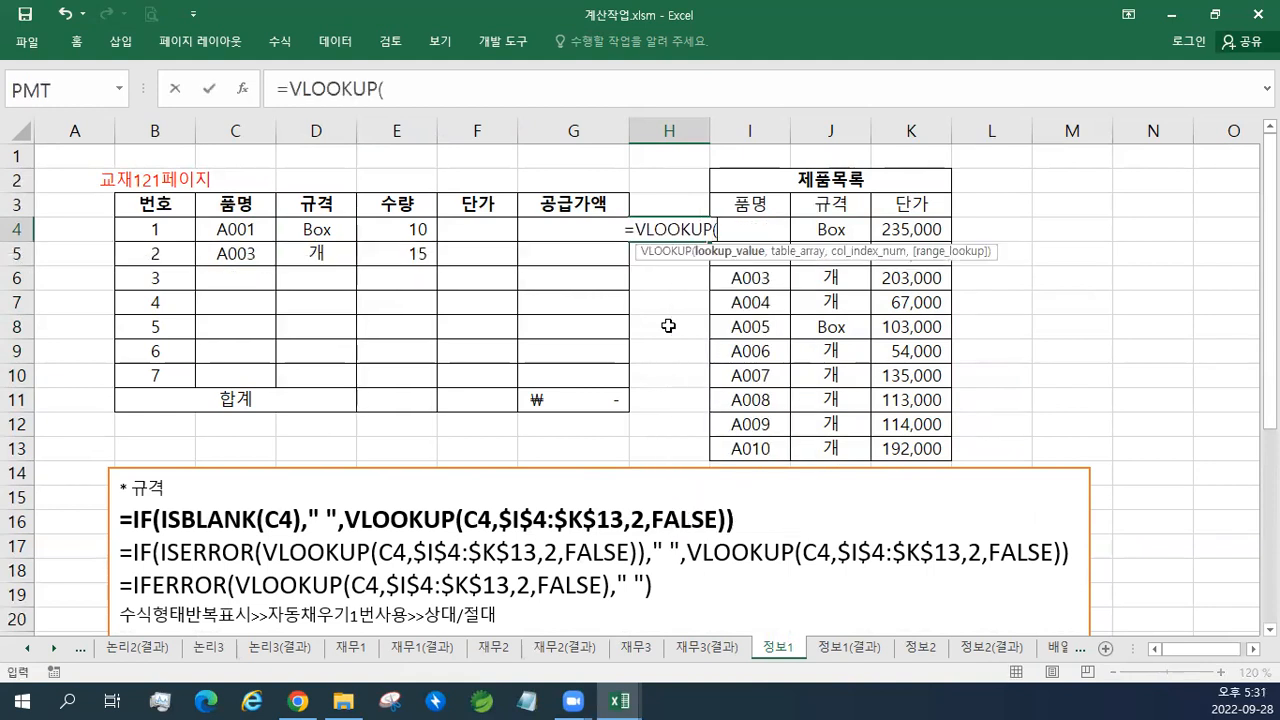
click(235, 231)
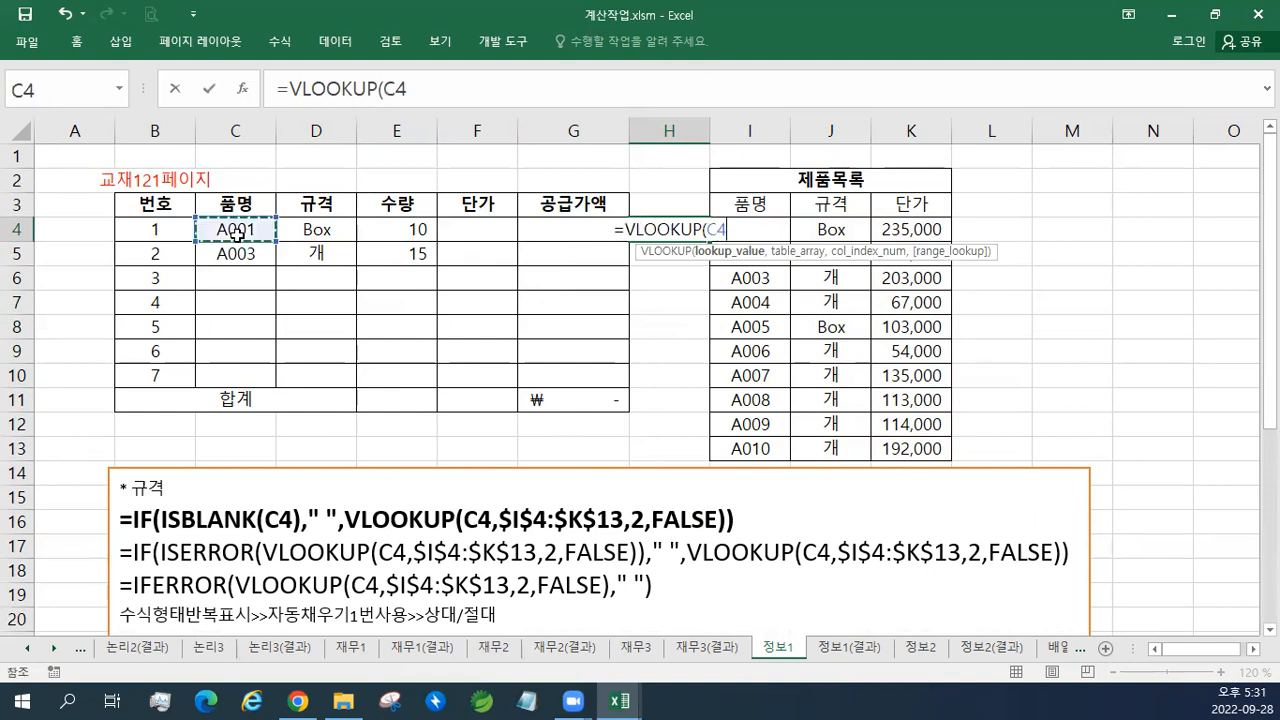
text(,)
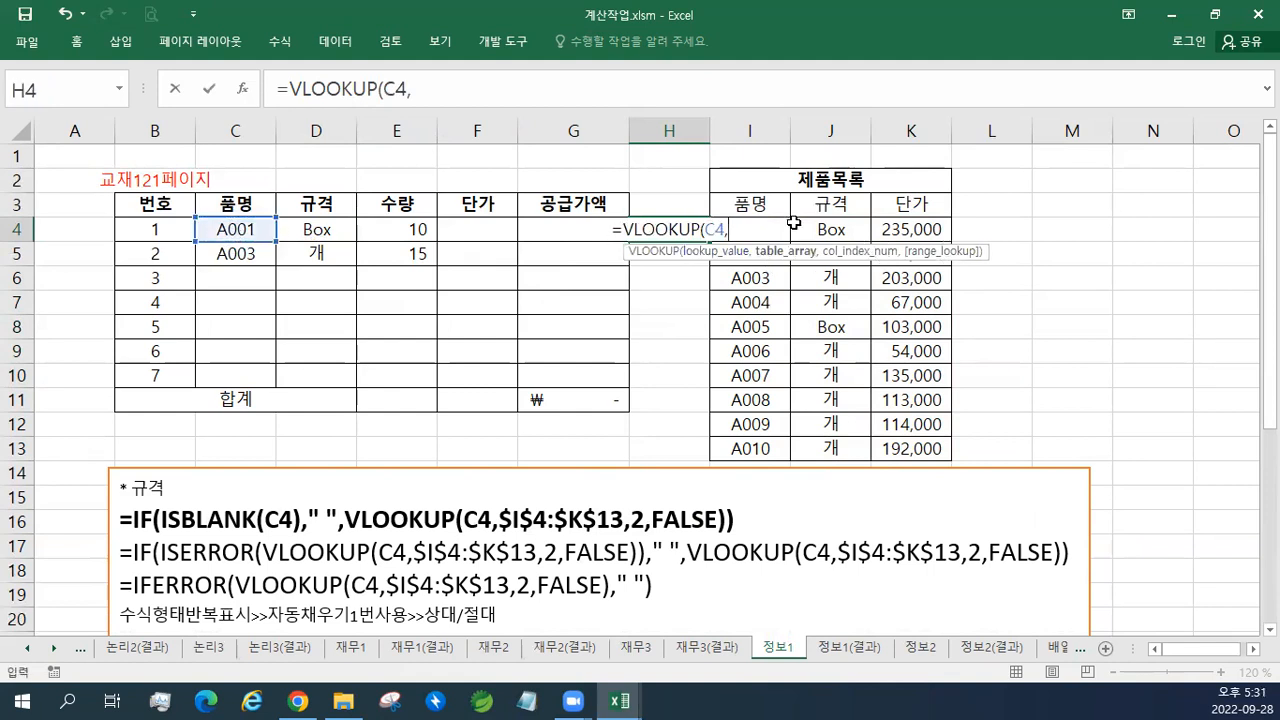
drag(752, 449, 928, 229)
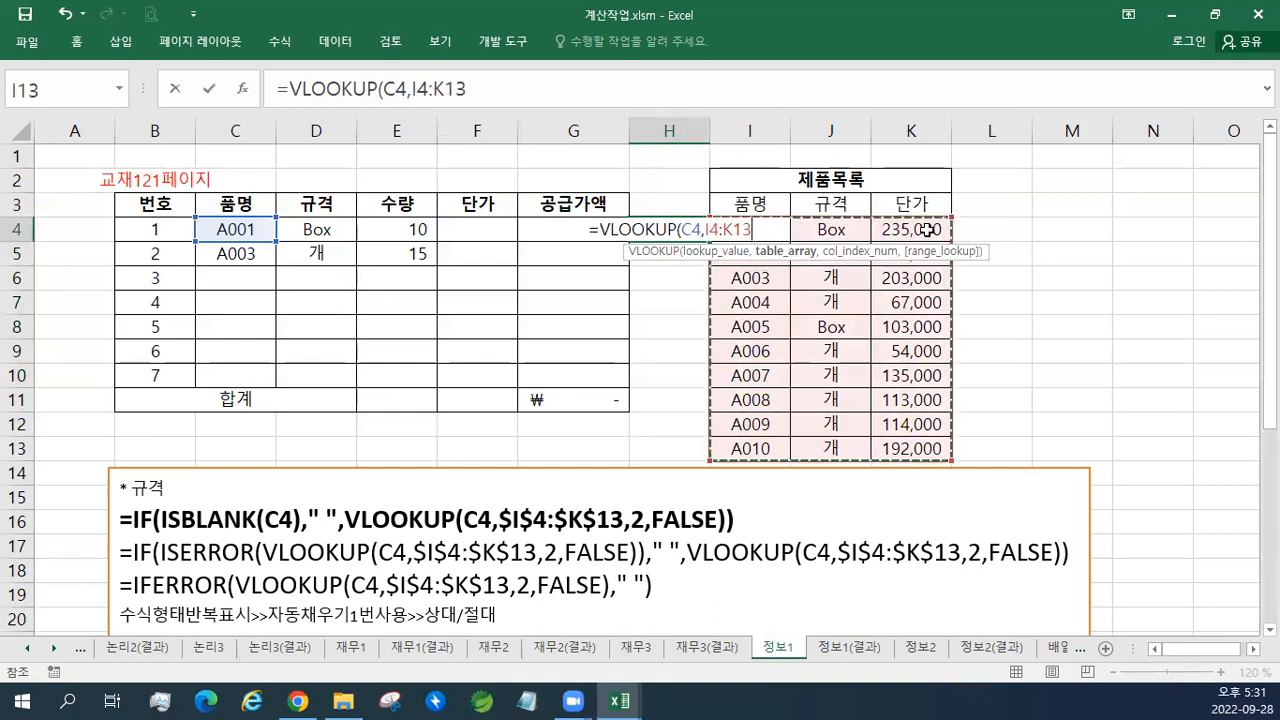
key(F4)
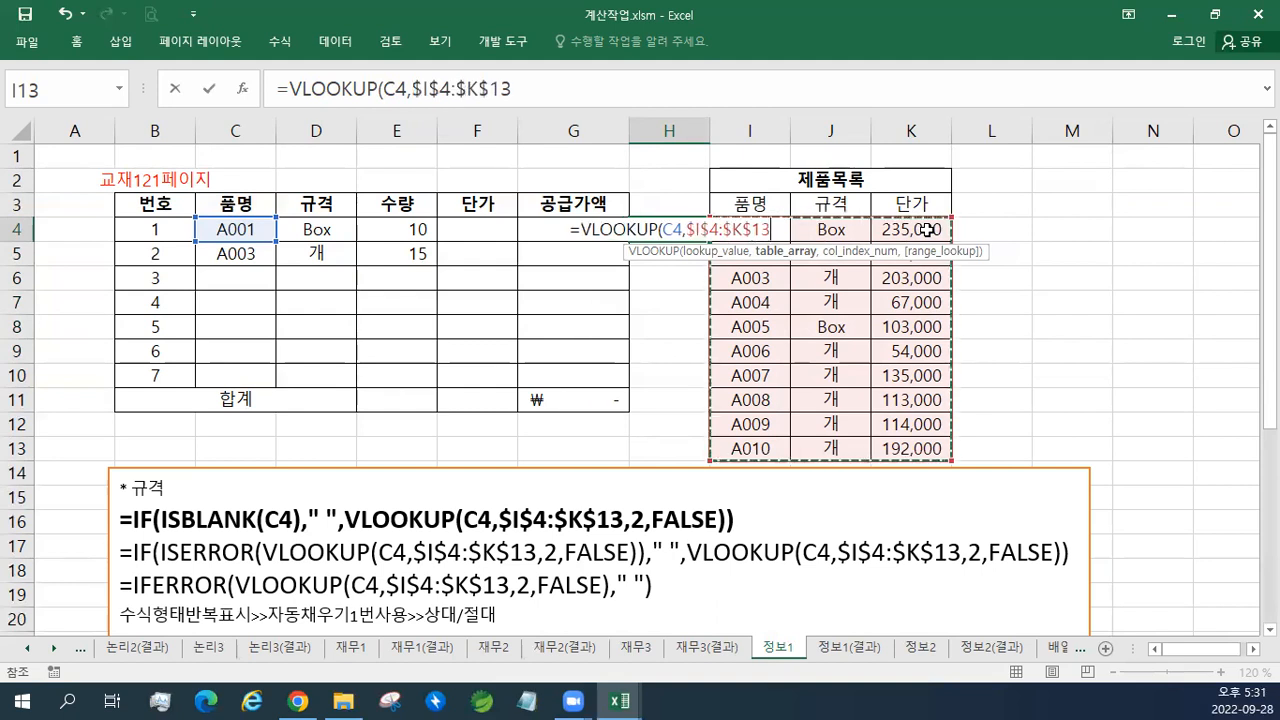
text(,)
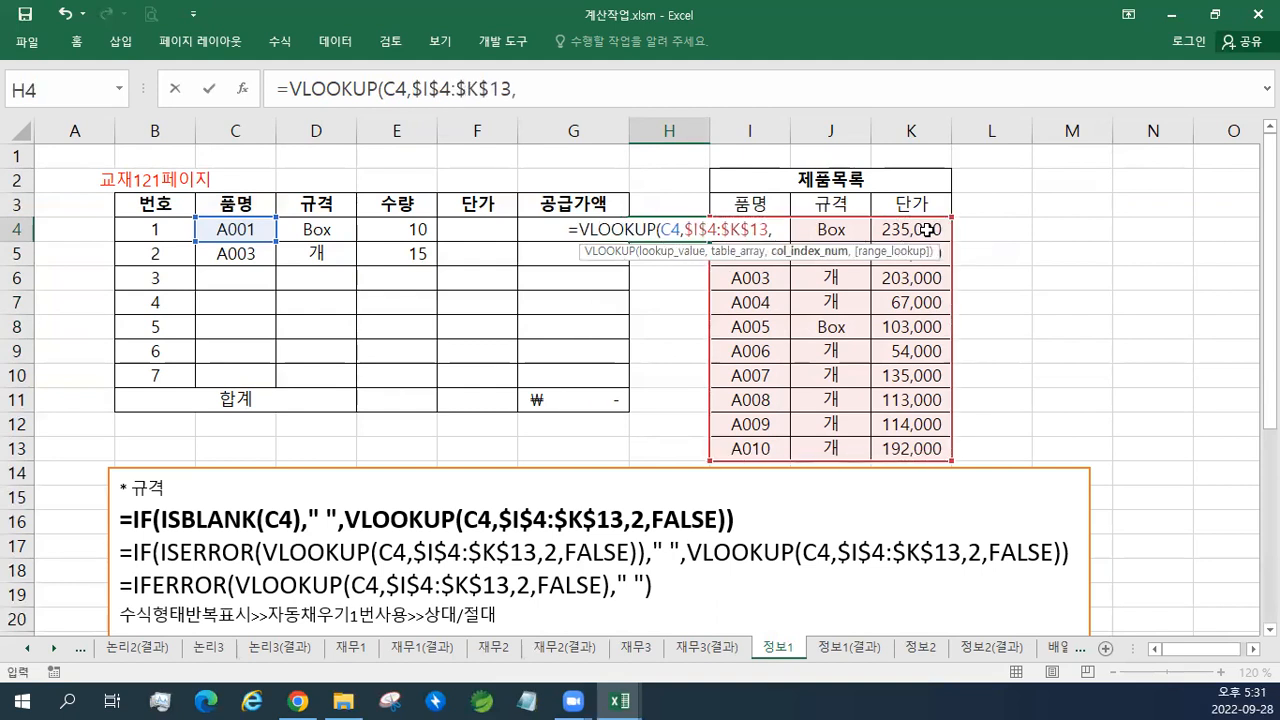
text(2,FALSE)
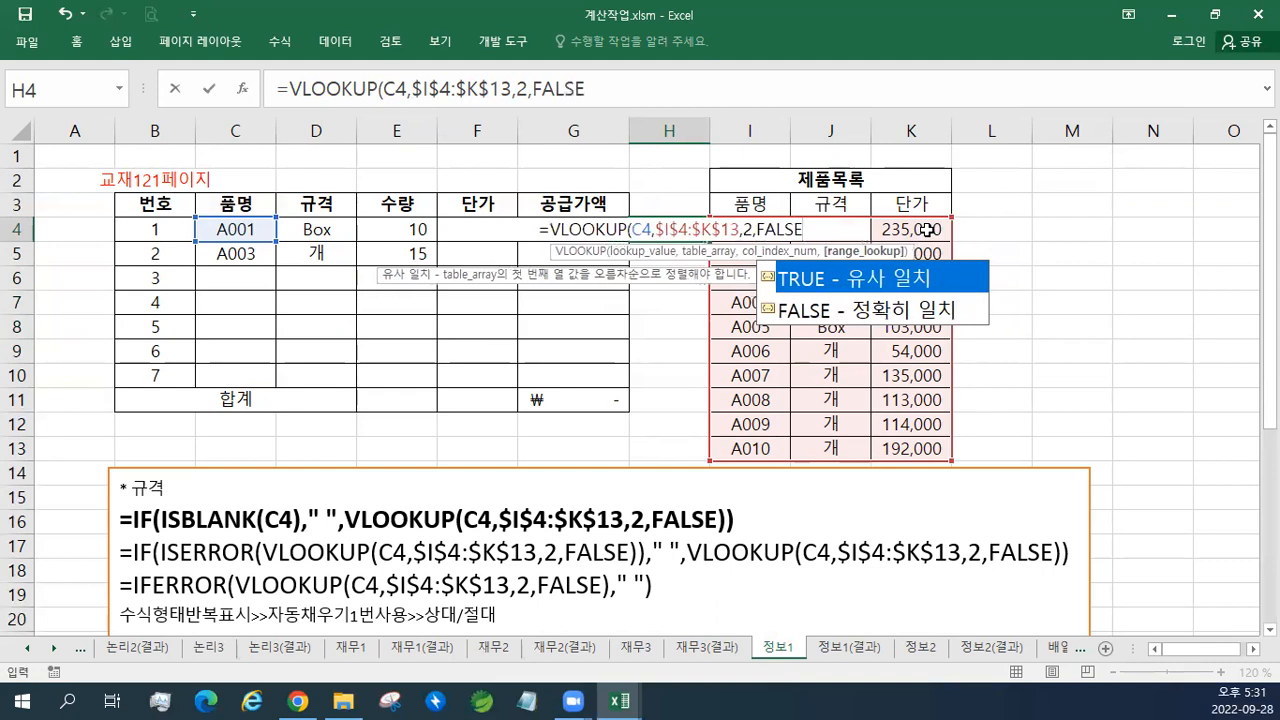
key(Return)
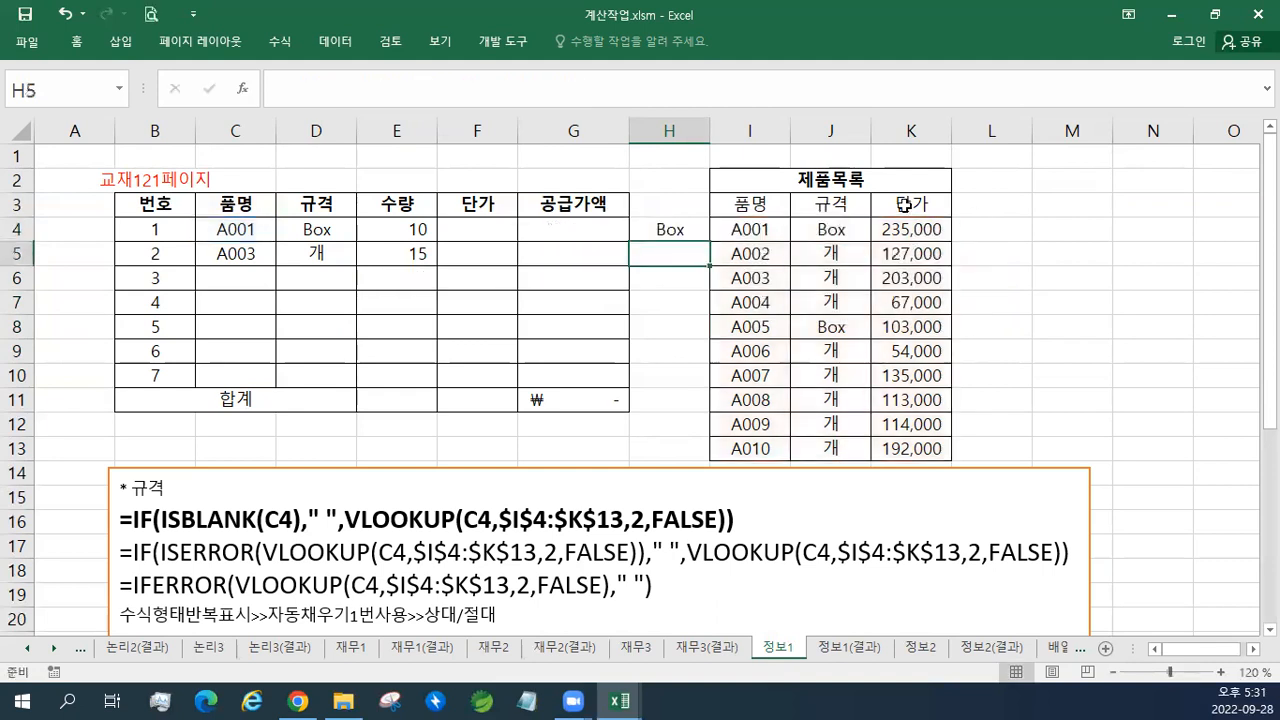
click(661, 232)
drag(708, 242, 694, 376)
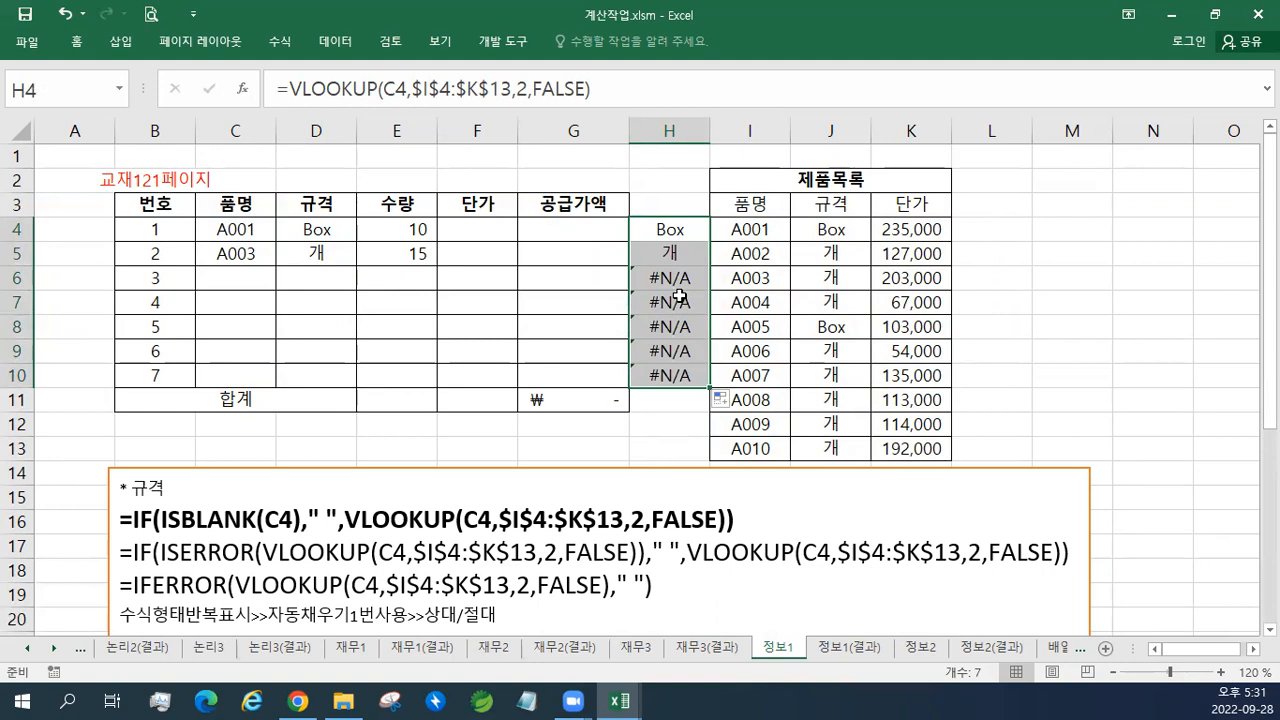
Step: Wrap the H4 lookup as =ISERROR(VLOOKUP(C4,$I$4:$K$13,2,FALSE)) and fill the formula down through H10
click(680, 226)
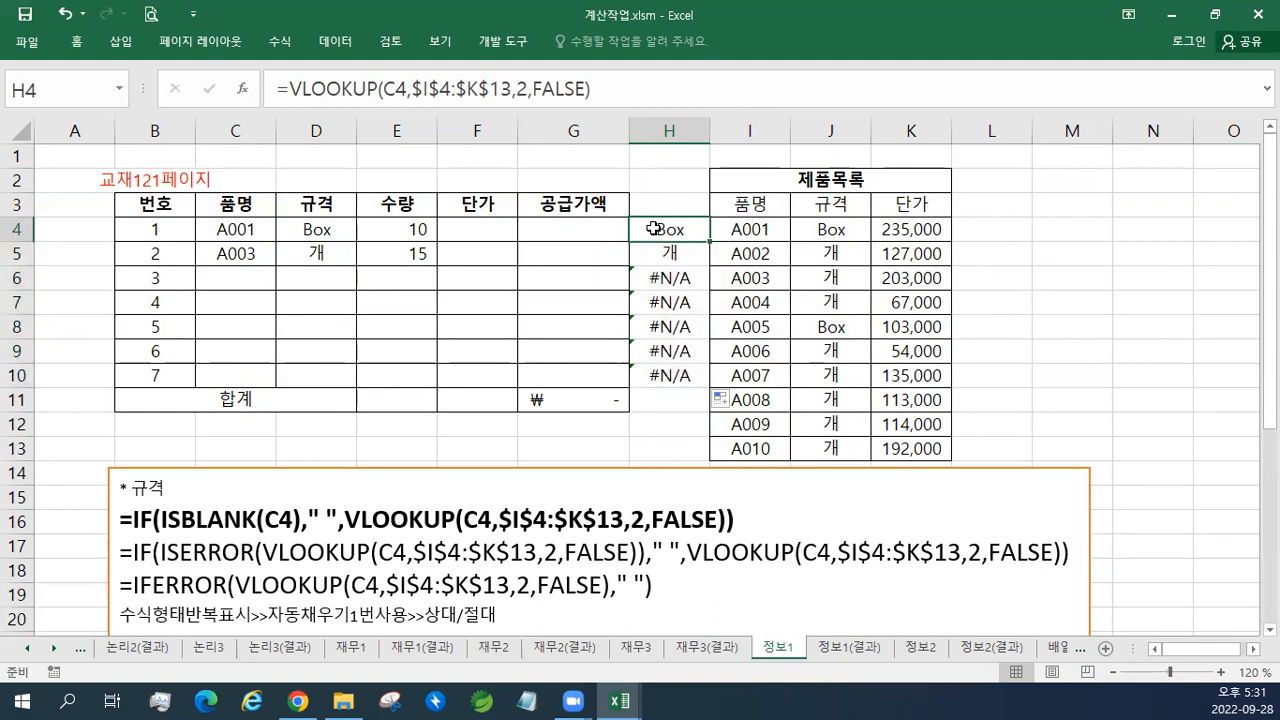
double_click(653, 228)
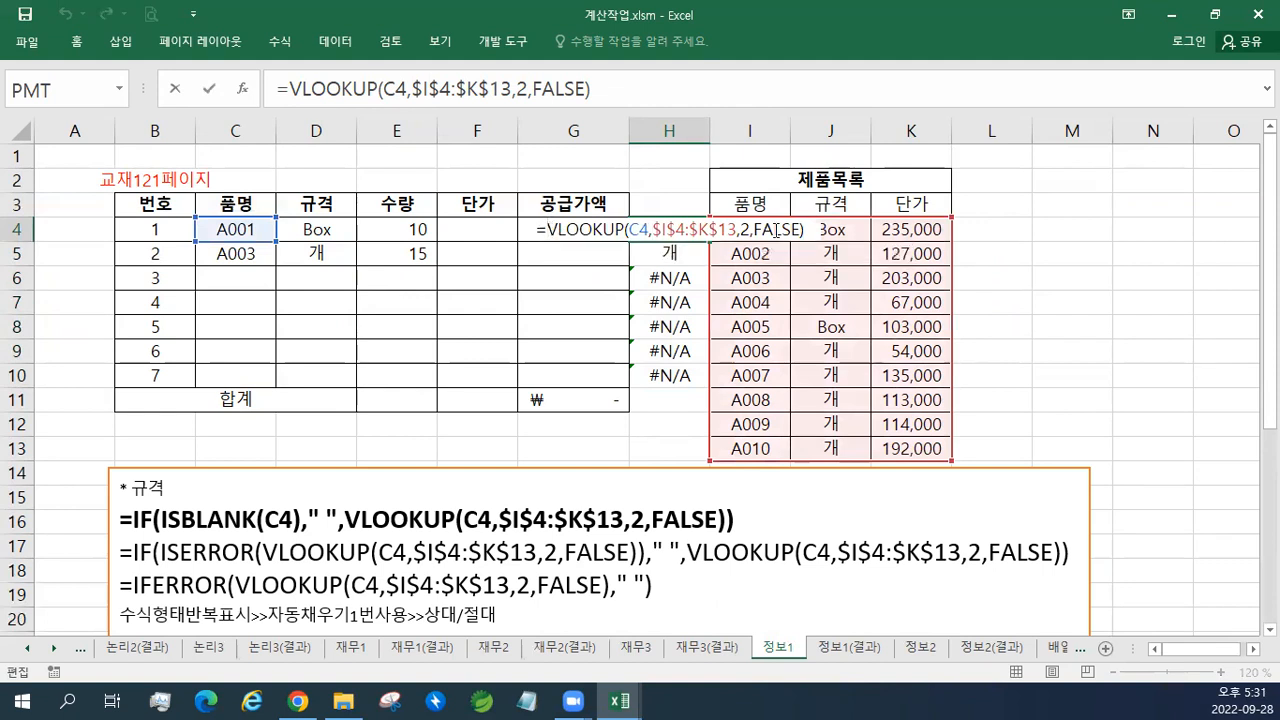
text(ISEEORR)
key(BackSpace)
key(BackSpace)
key(BackSpace)
key(BackSpace)
text(RROR)
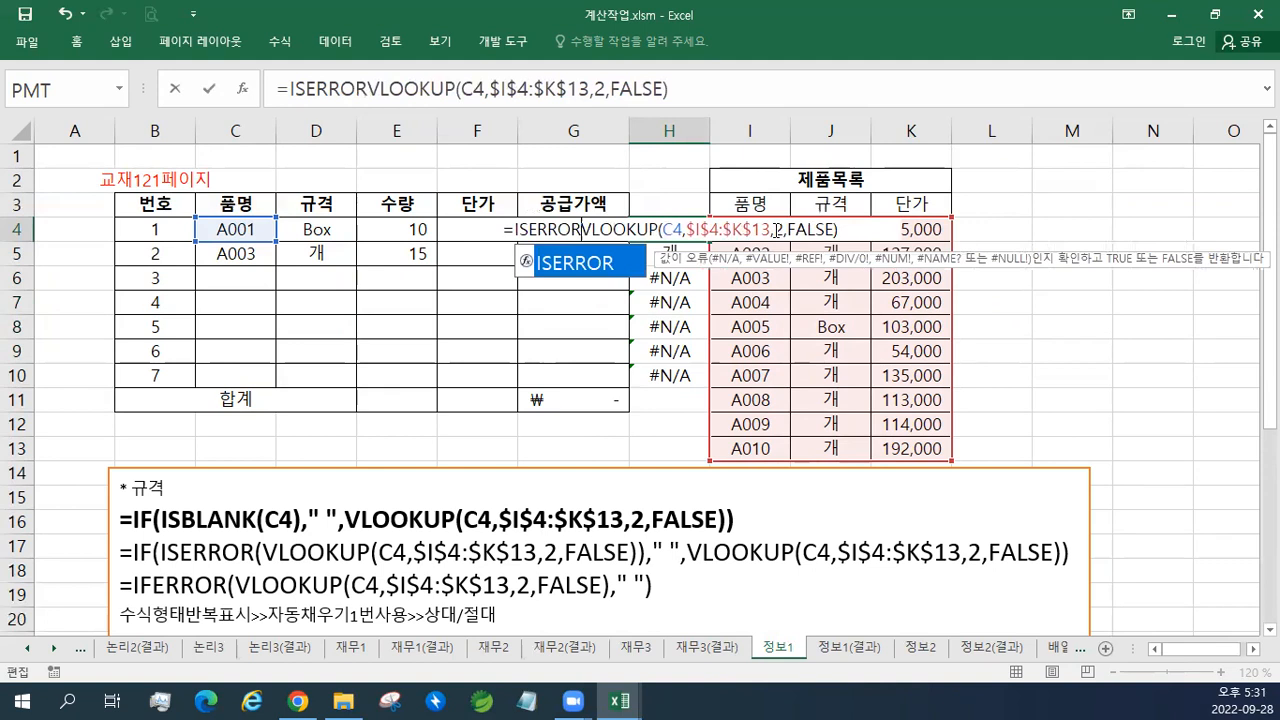
text(()
click(854, 232)
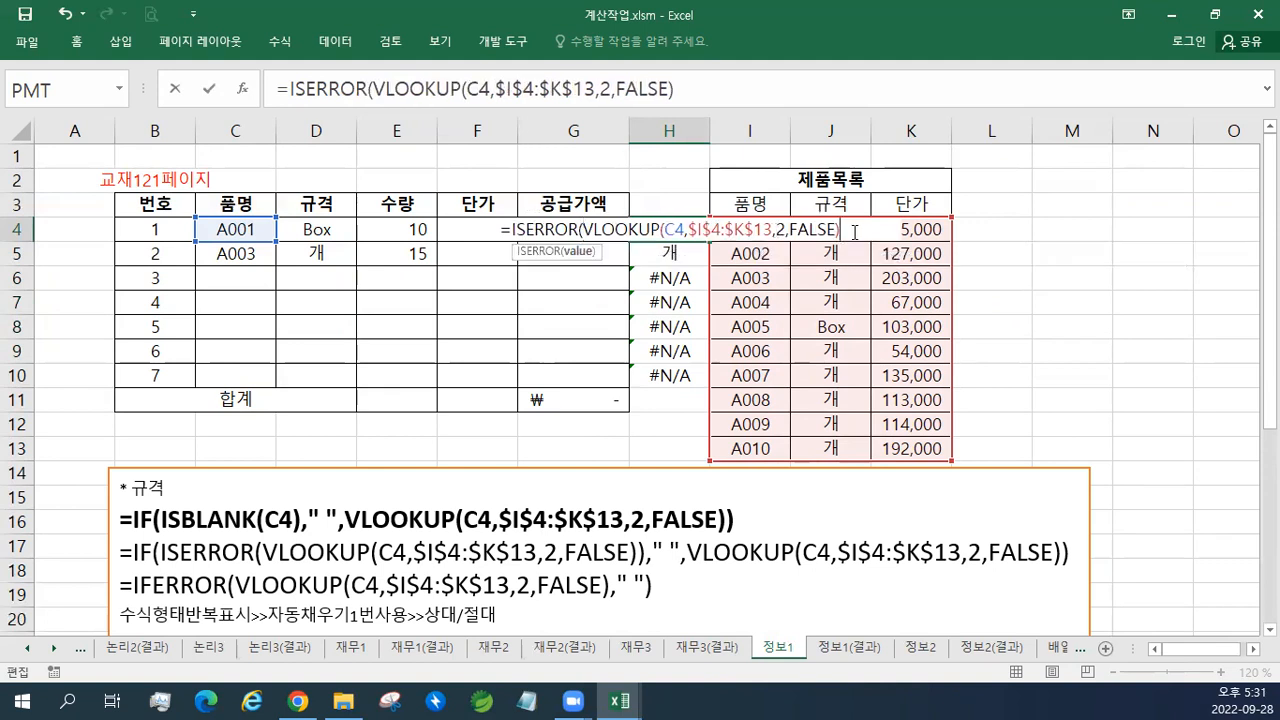
key(Return)
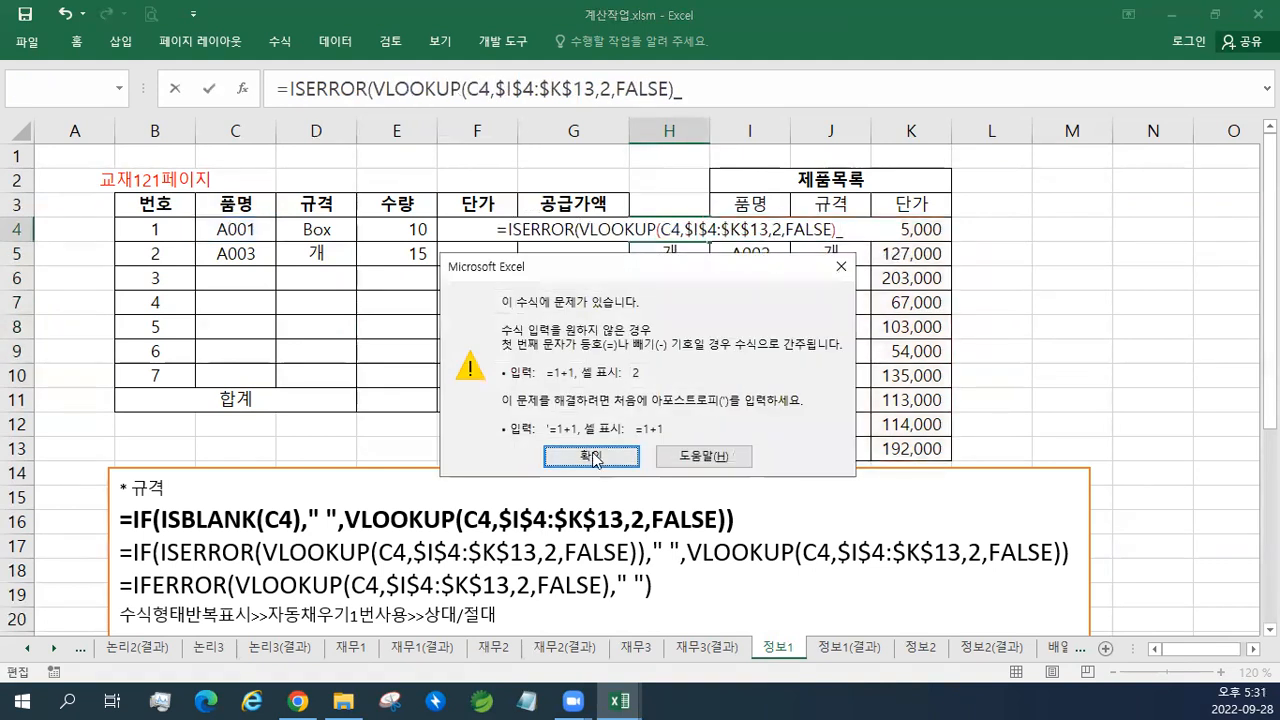
key(Return)
text())
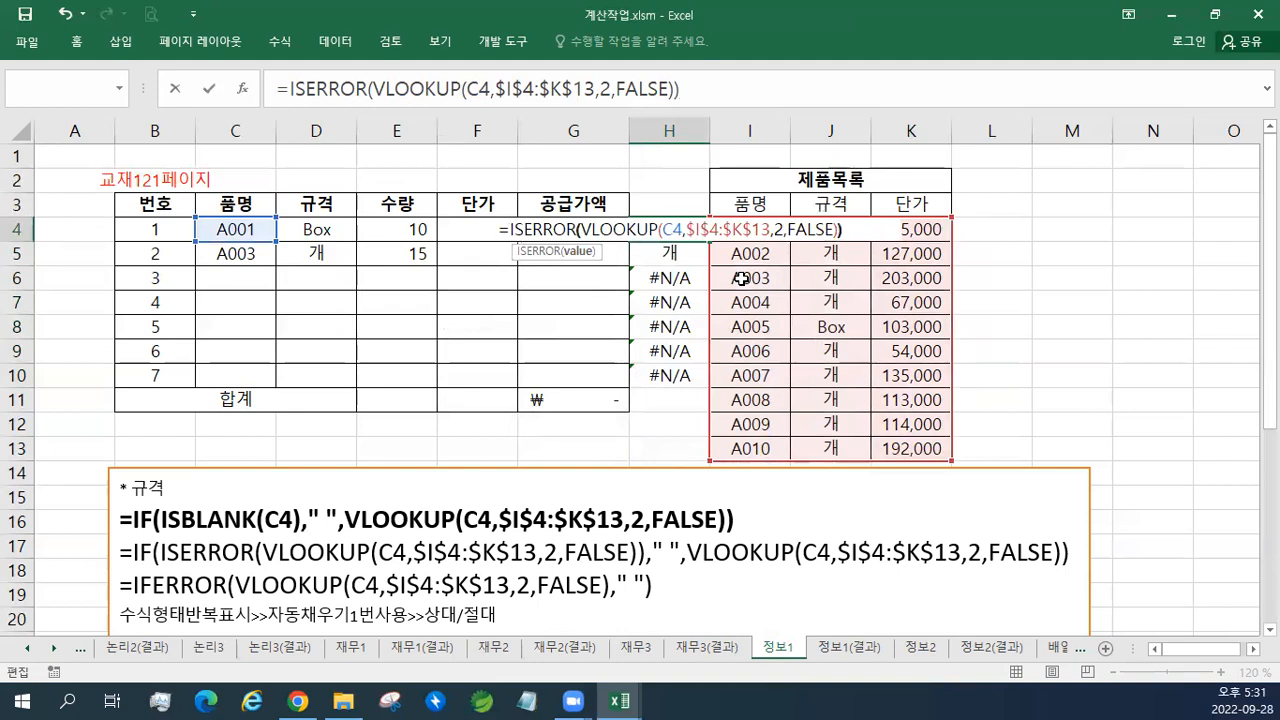
key(Return)
click(700, 232)
drag(710, 242, 710, 382)
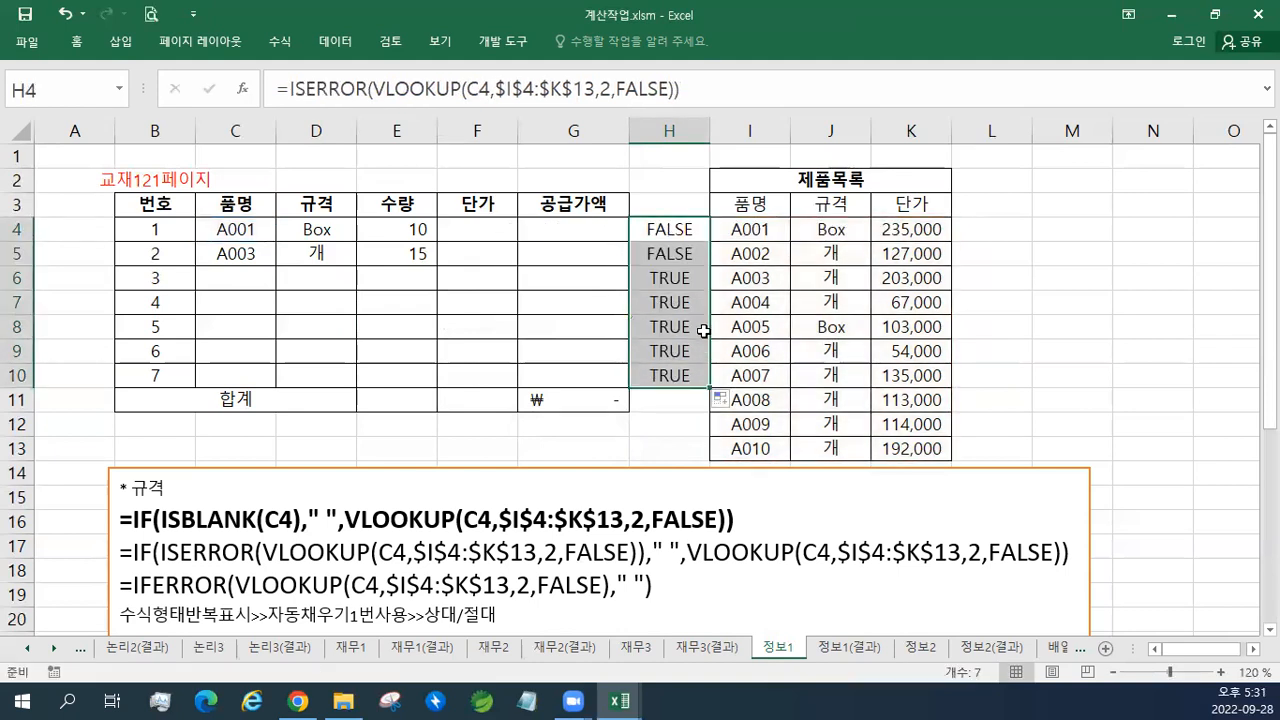
Step: Enclose the ISERROR test in H4 in an IF function with " " as the value if true
click(682, 230)
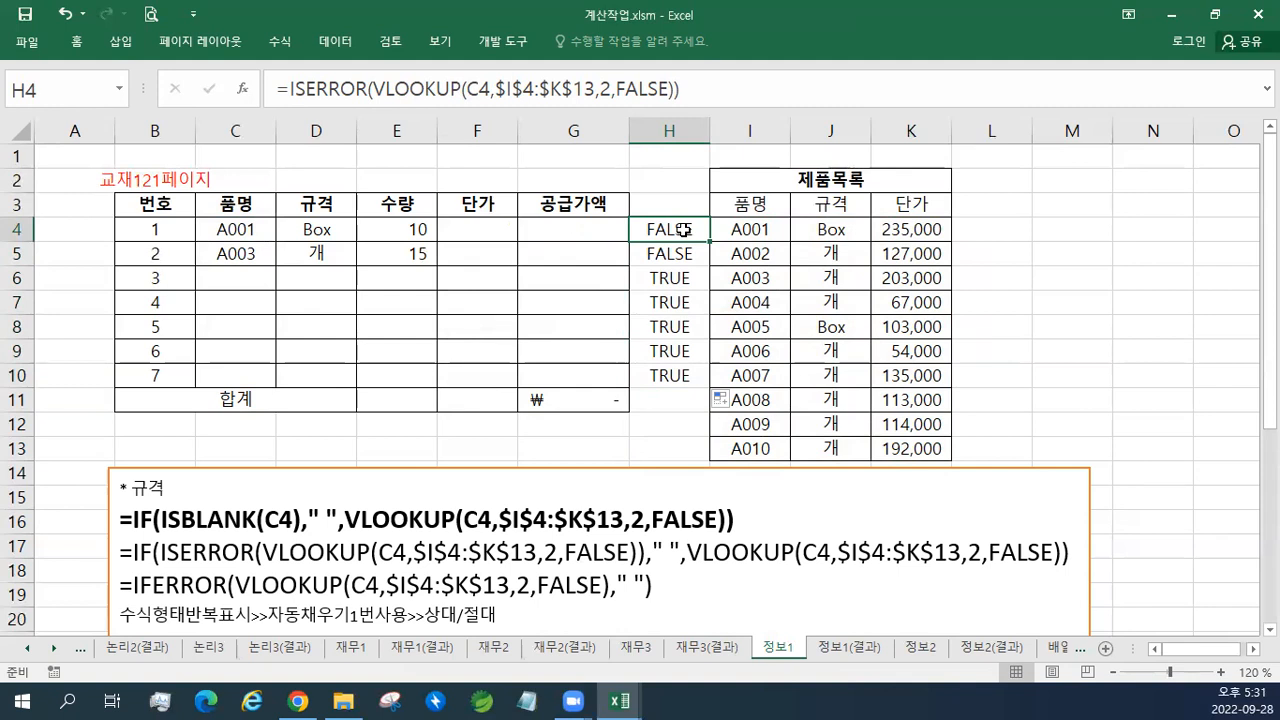
double_click(684, 230)
click(509, 230)
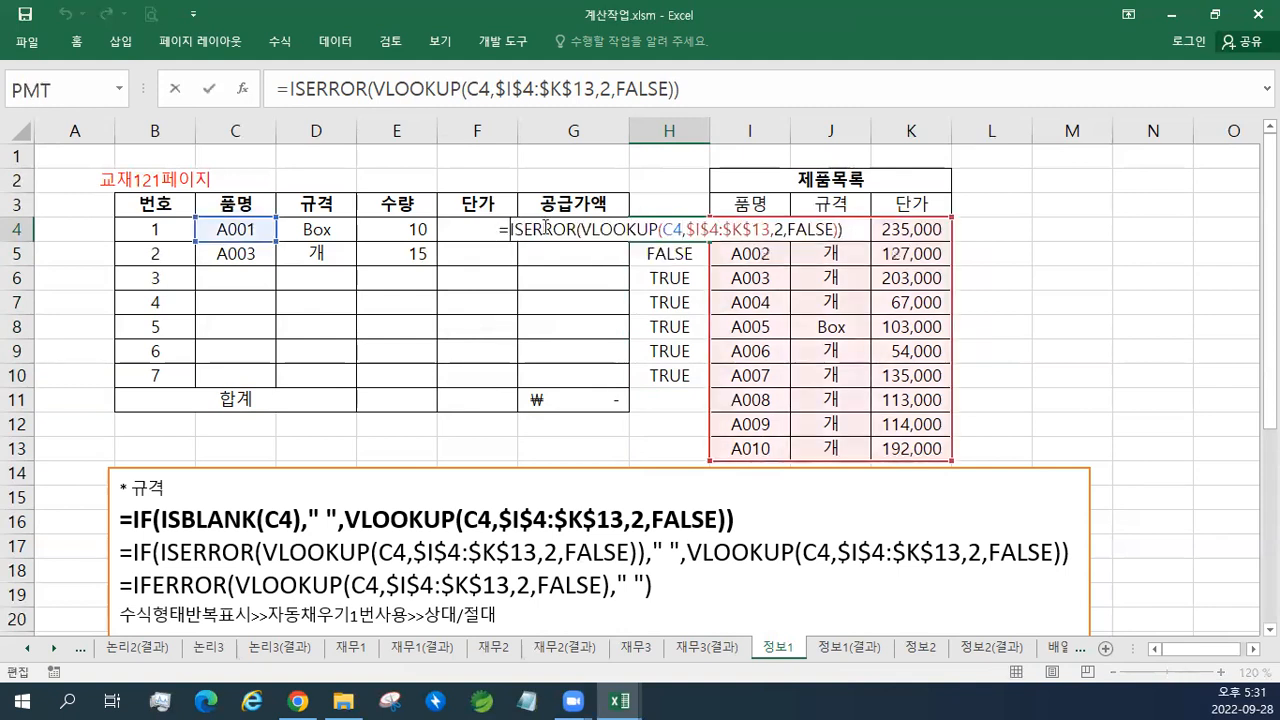
text(IF()
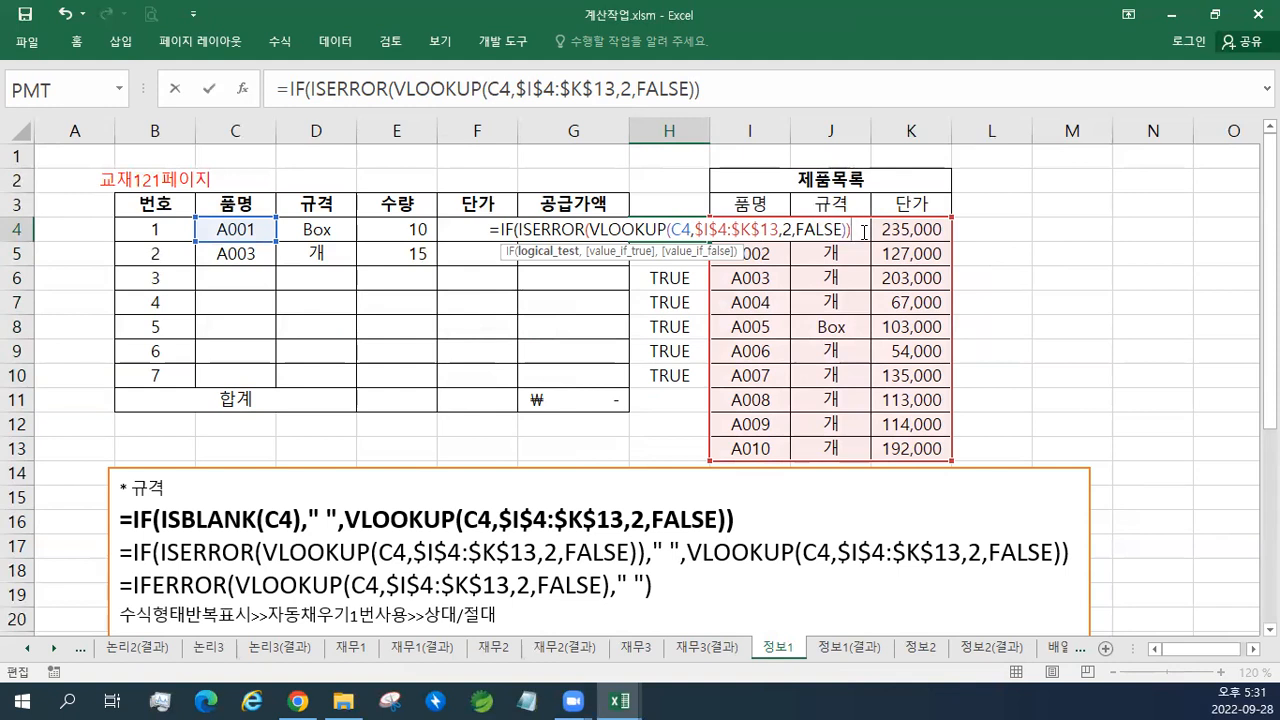
text(,)
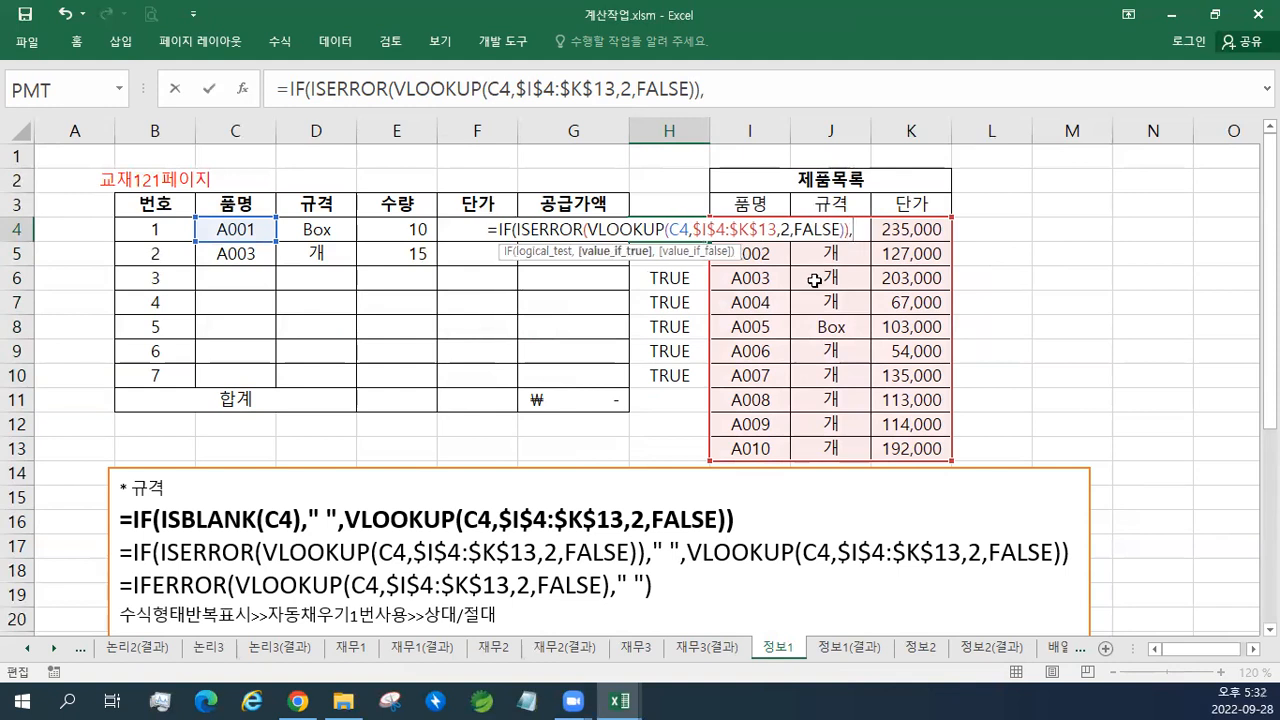
text(")
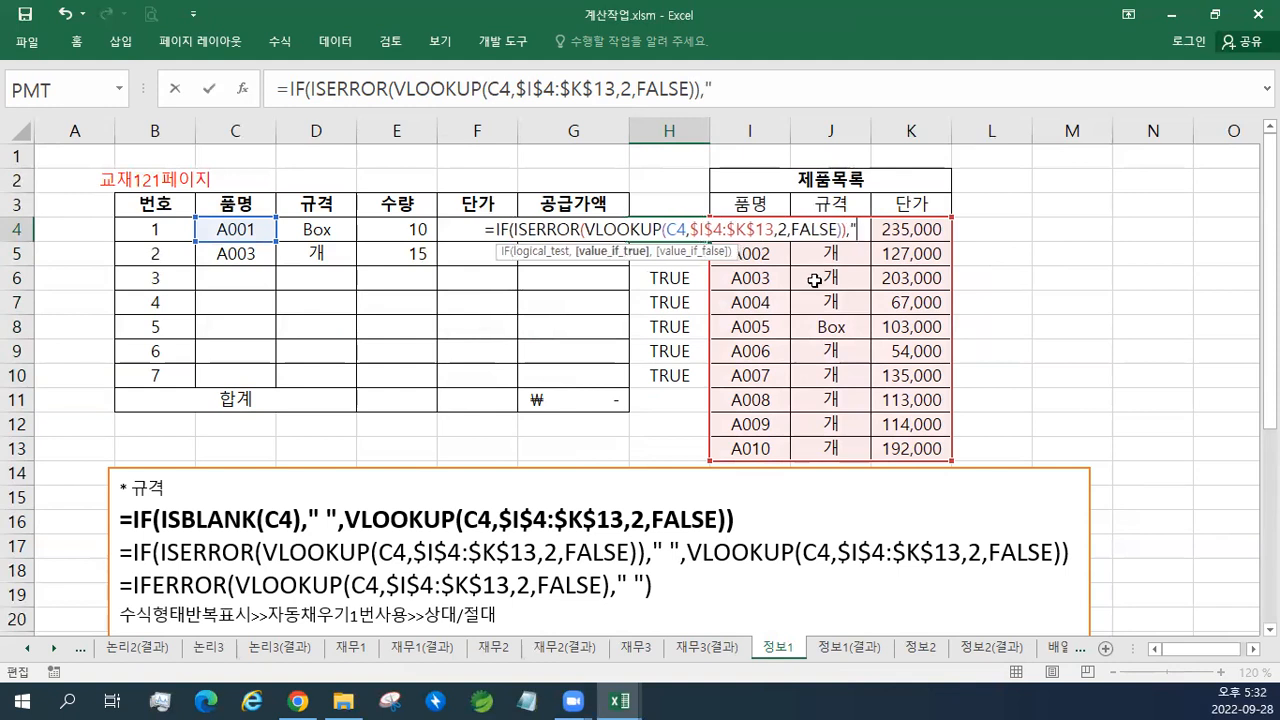
text( ")
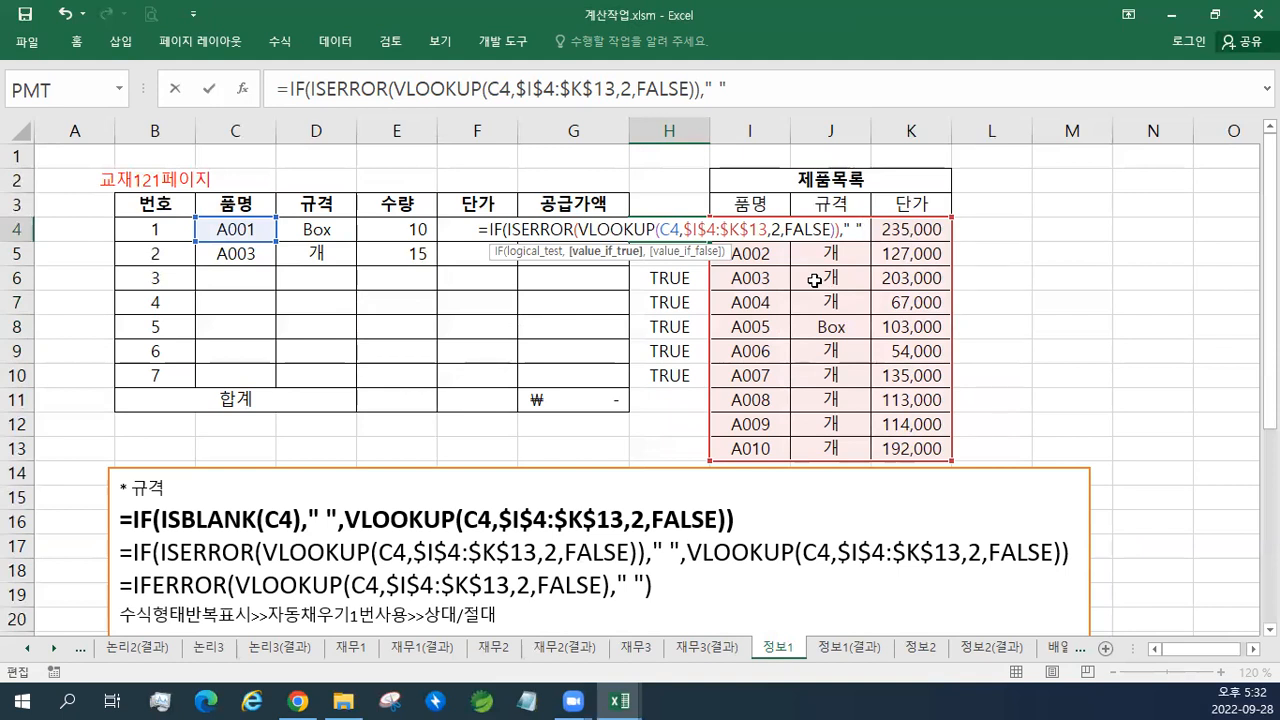
text(,)
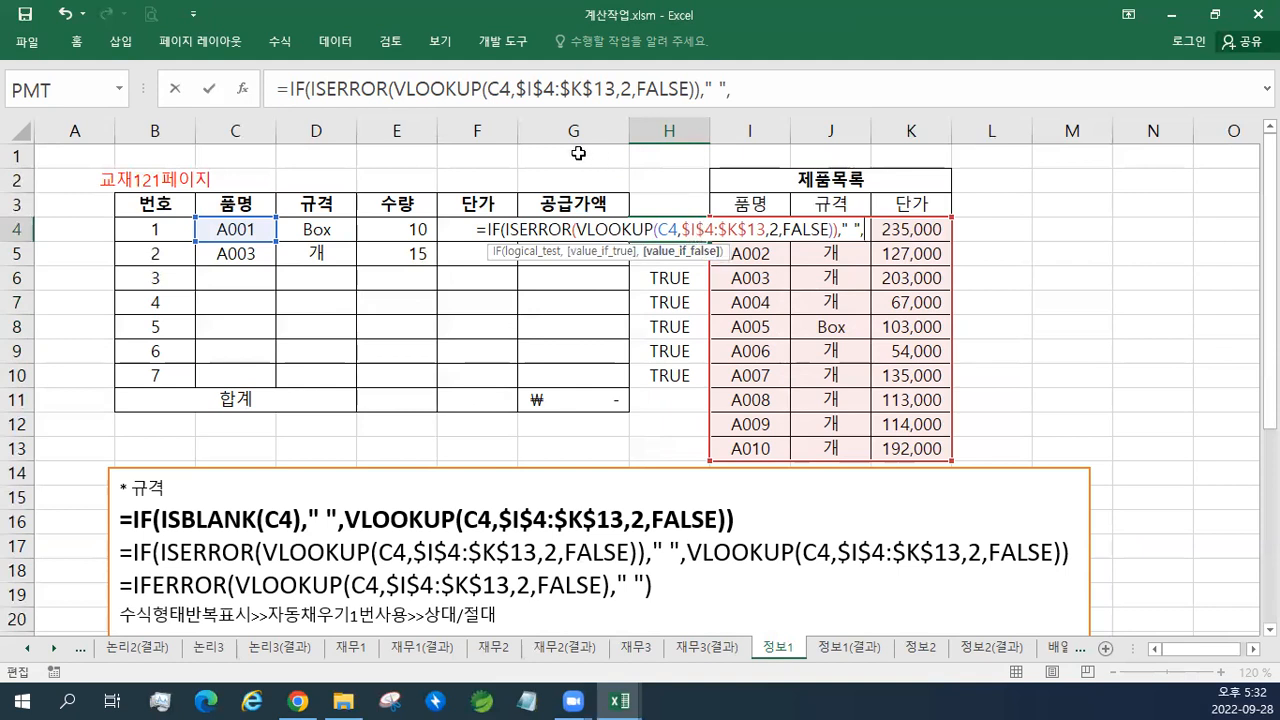
Step: Copy VLOOKUP(C4,$I$4:$K$13,2,FALSE) in as the value if false, complete the H4 formula, and fill it down through H10
drag(395, 89, 695, 90)
key(ctrl+c)
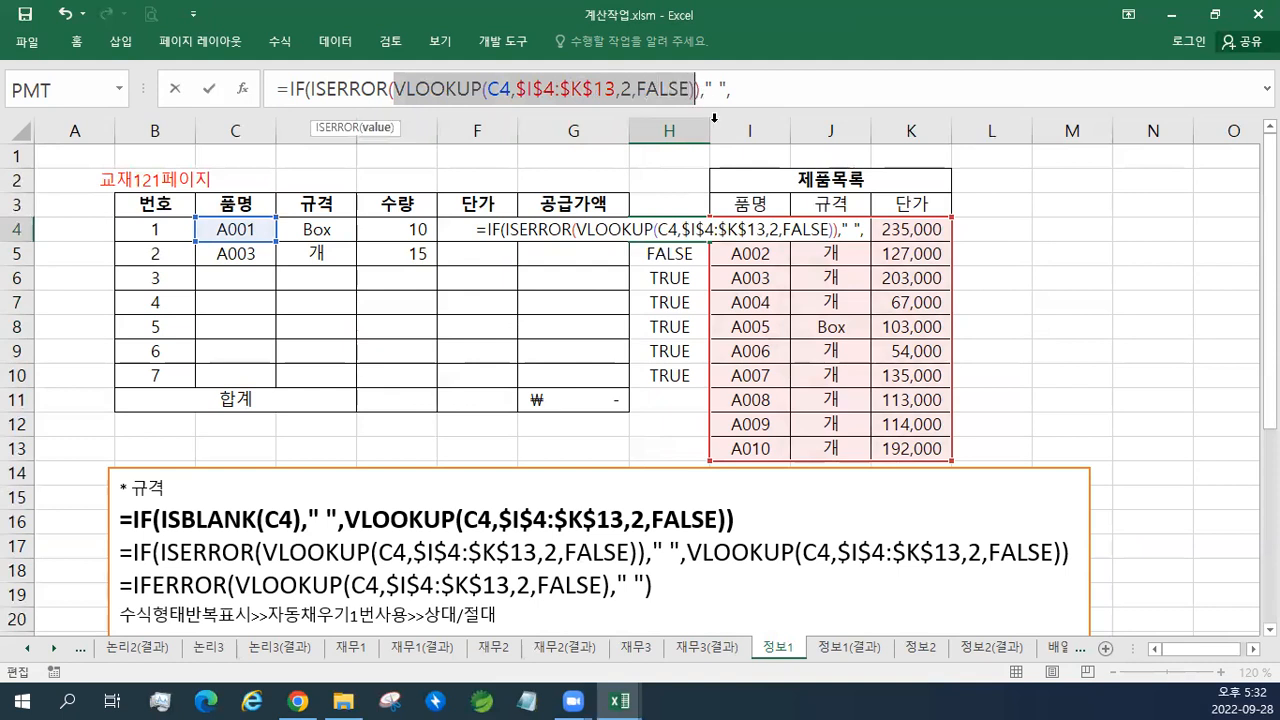
click(869, 231)
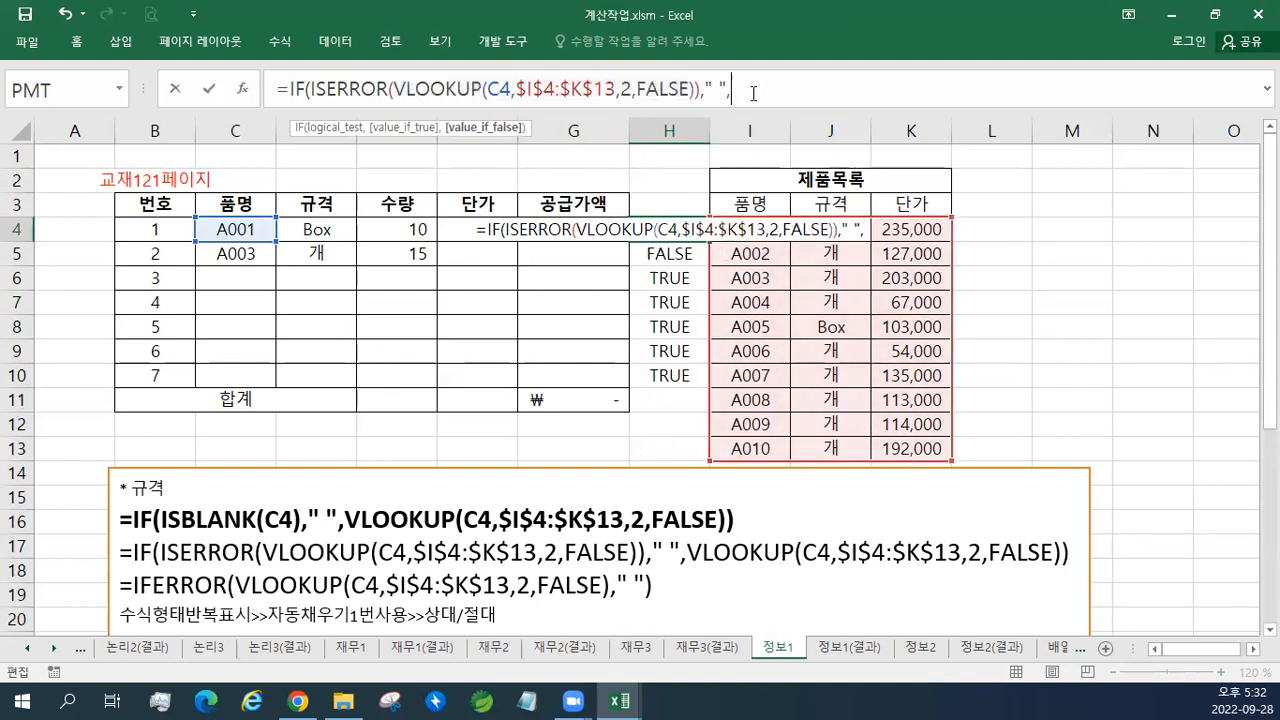
key(ctrl+v)
text())
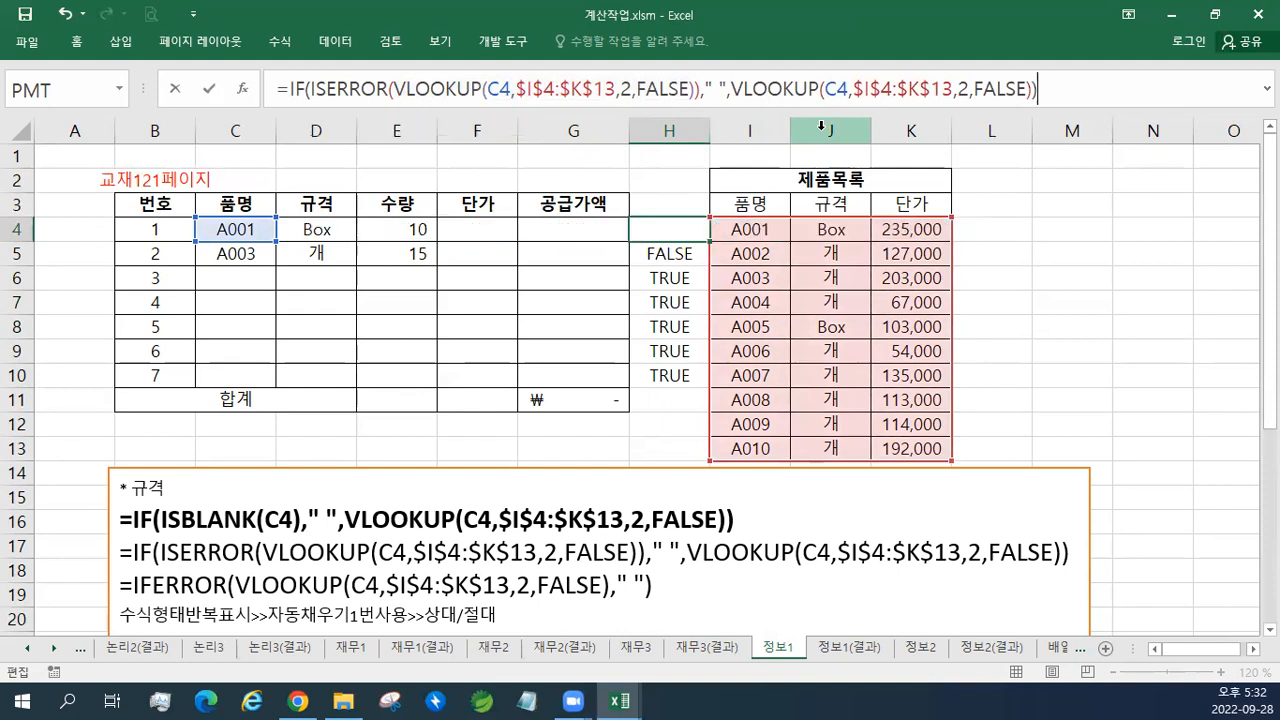
key(ctrl+Return)
drag(708, 240, 692, 384)
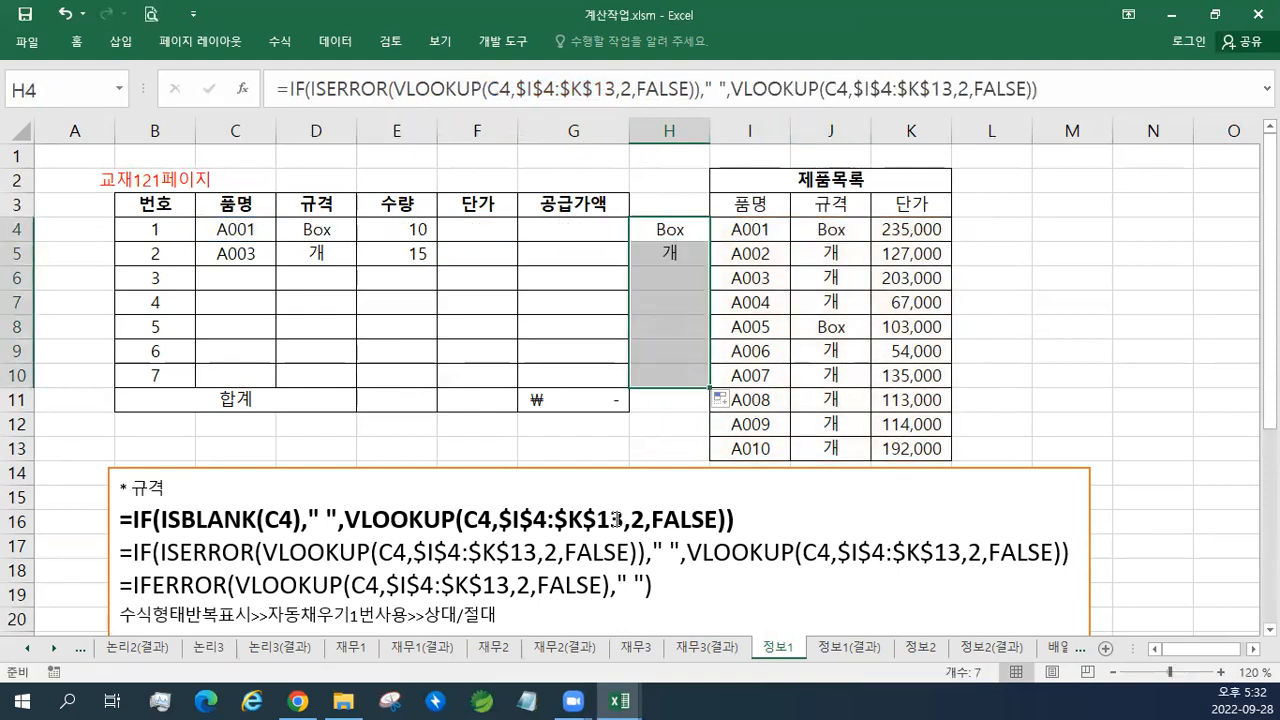
Step: Review the IF with ISBLANK formula under * 규격 in the notes text box by highlighting it
scroll(613, 518, down, 1)
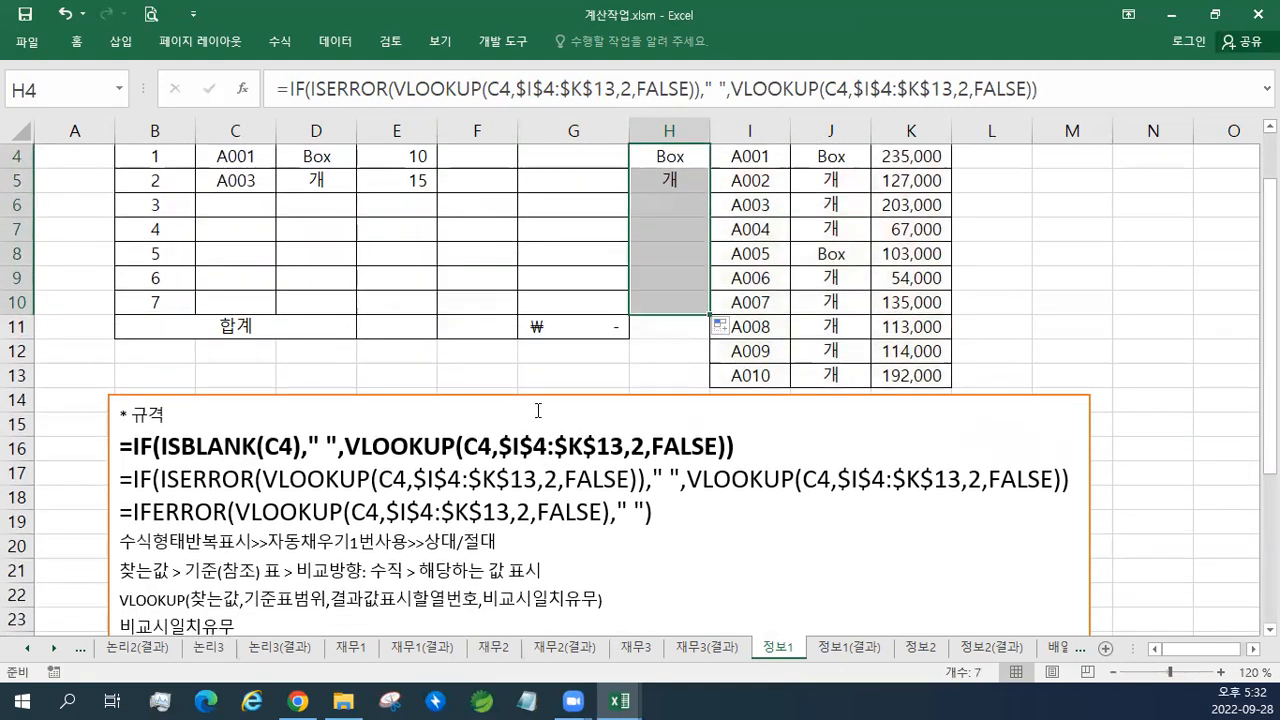
drag(740, 450, 146, 453)
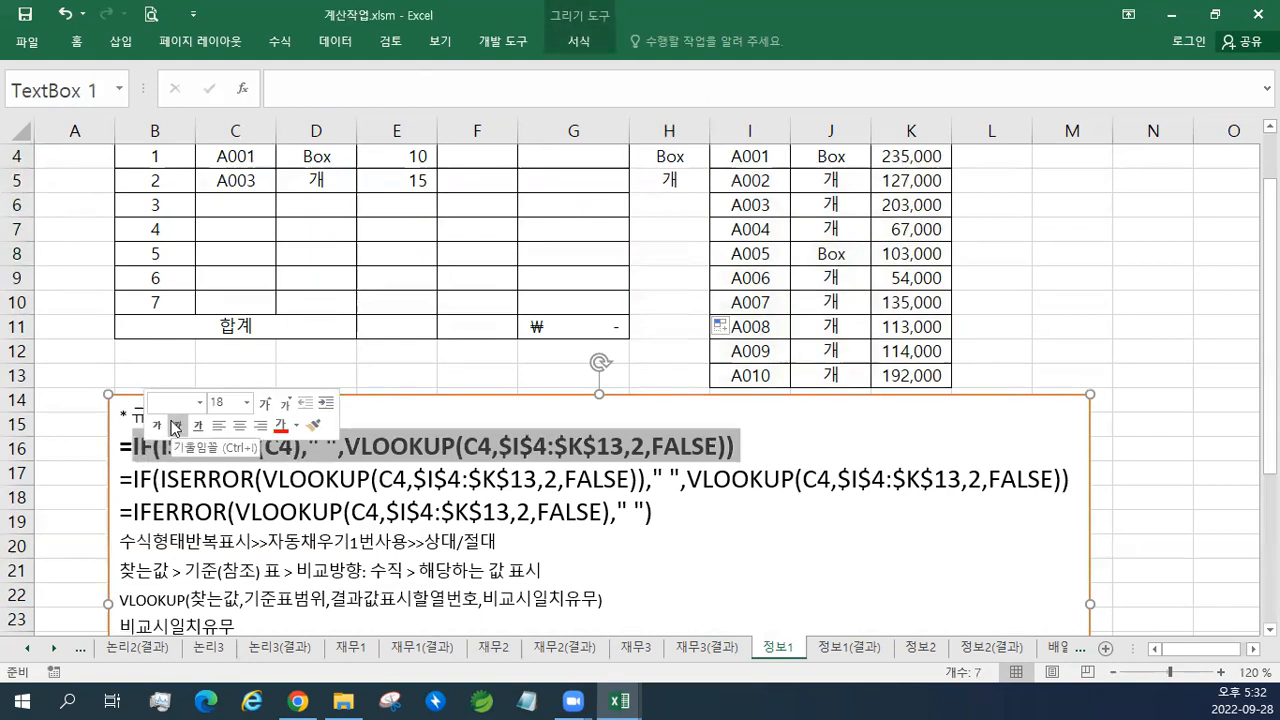
click(324, 485)
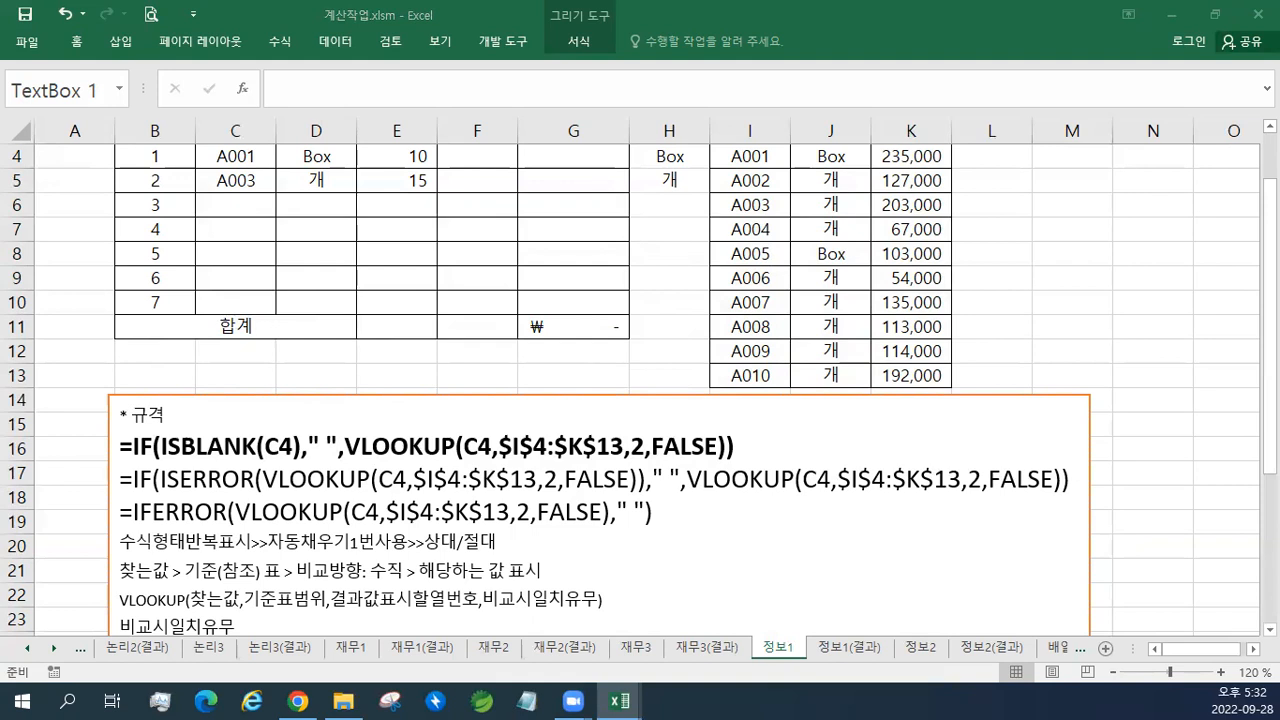
Step: Add a * 단가 note with =IF(ISBLANK(C4)," ",VLOOKUP(C4,$I$4:$K$13,3,FALSE)) above * 규격 in the text box and enlarge the formula's font
click(121, 413)
click(121, 413)
key(Return)
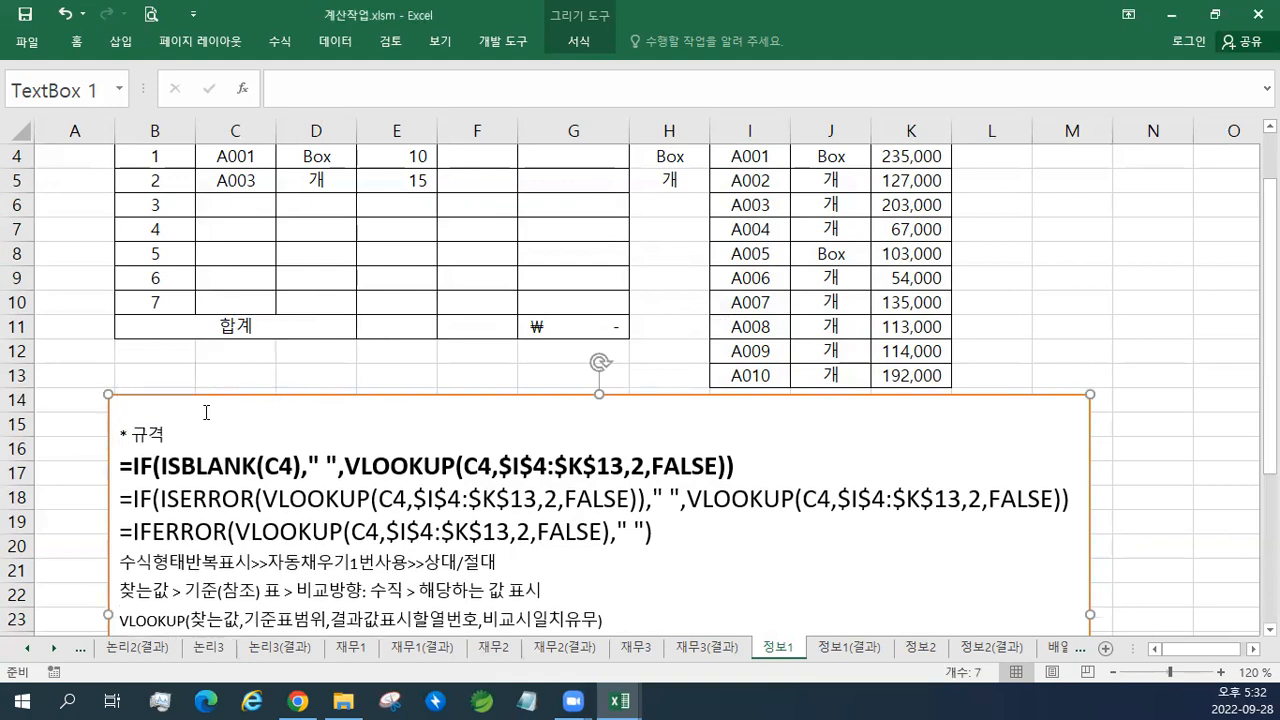
text(* 단가 =IF(ISBLANK(C4)," ",VLOOKUP(C4,$I$4:$K$13,3,FALSE)))
drag(516, 440, 52, 437)
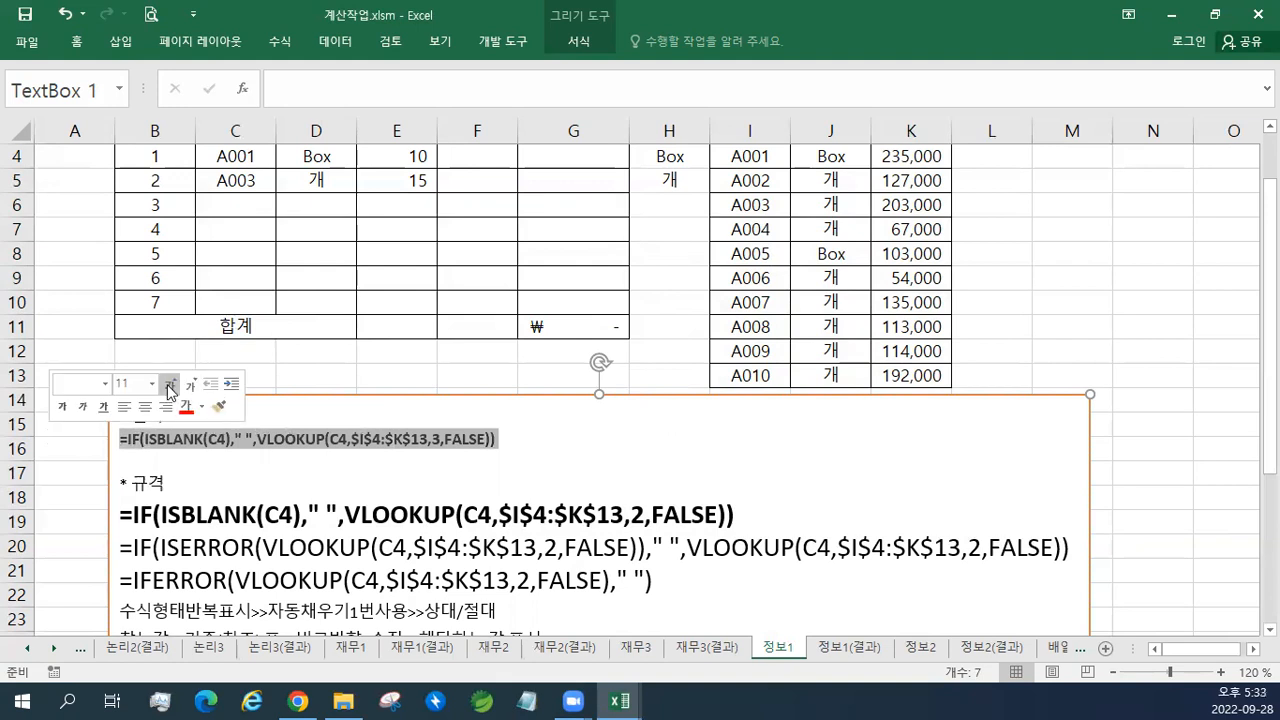
click(170, 390)
click(466, 296)
scroll(355, 263, up, 1)
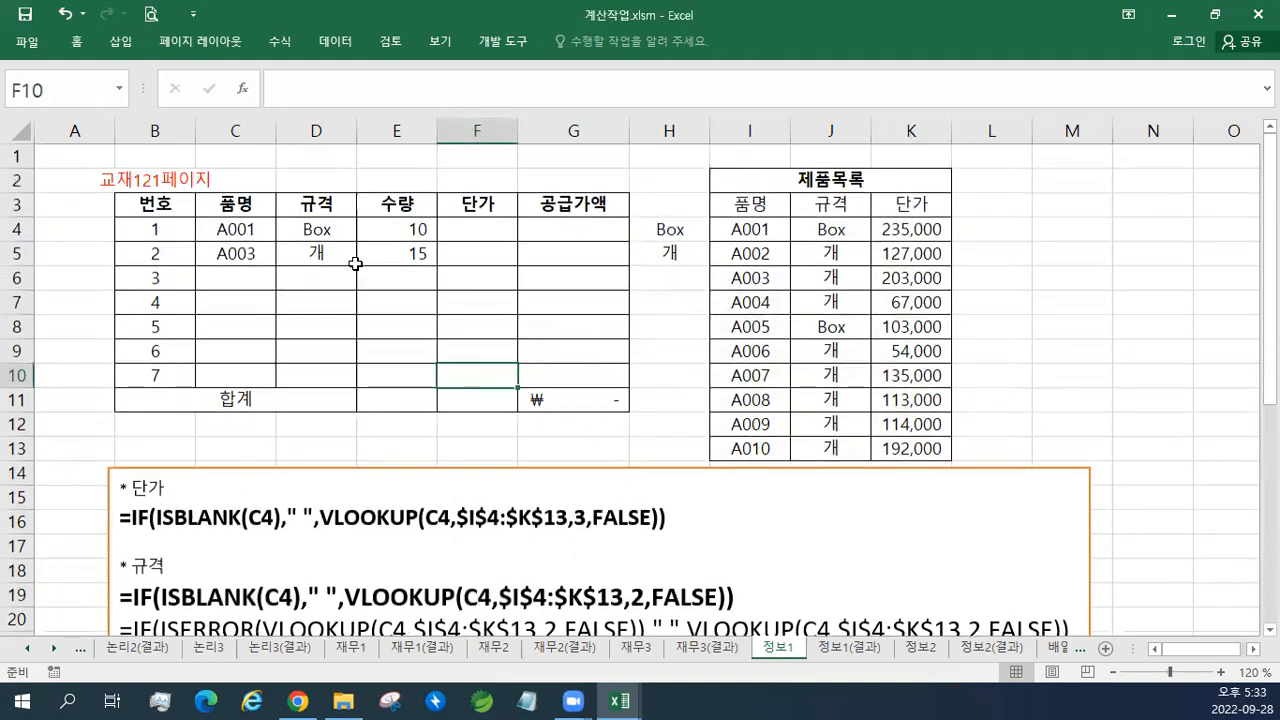
Step: Copy the 규격 formula =IF(ISBLANK(C4)," ",VLOOKUP(C4,$I$4:$K$13,2,FALSE)) from D4 into the 단가 cell F4
click(290, 234)
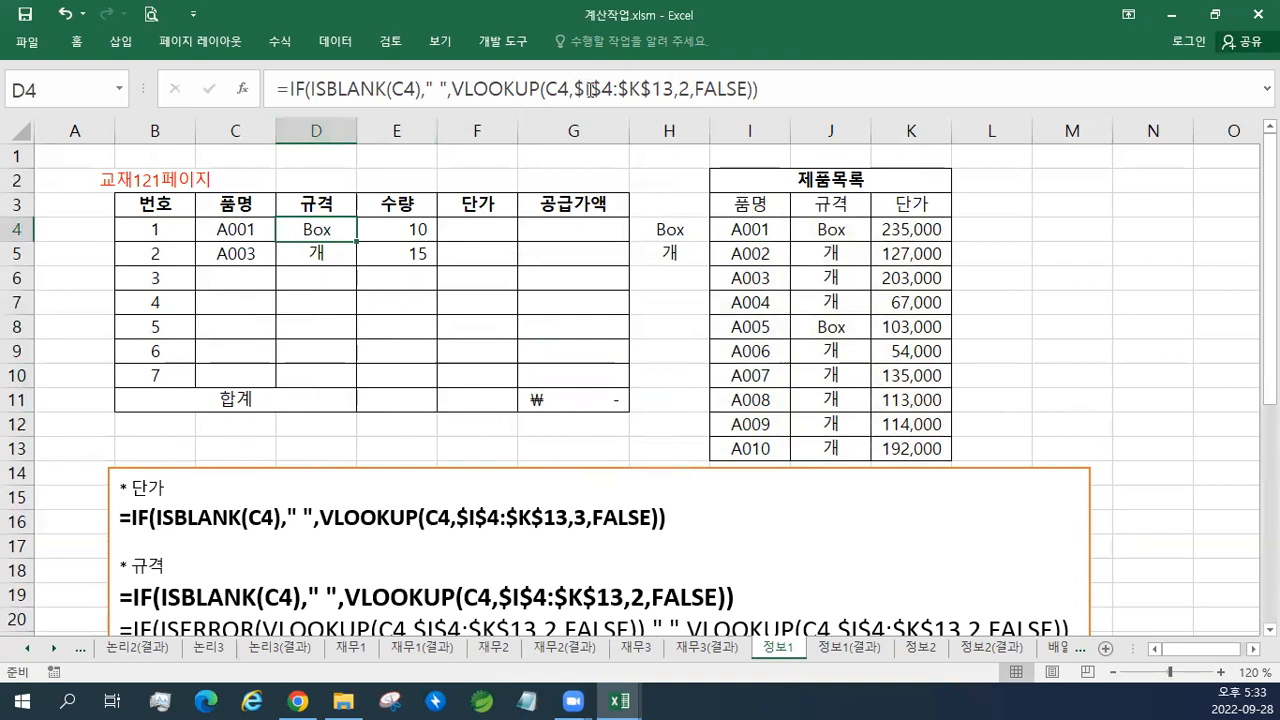
drag(762, 88, 253, 85)
key(ctrl+c)
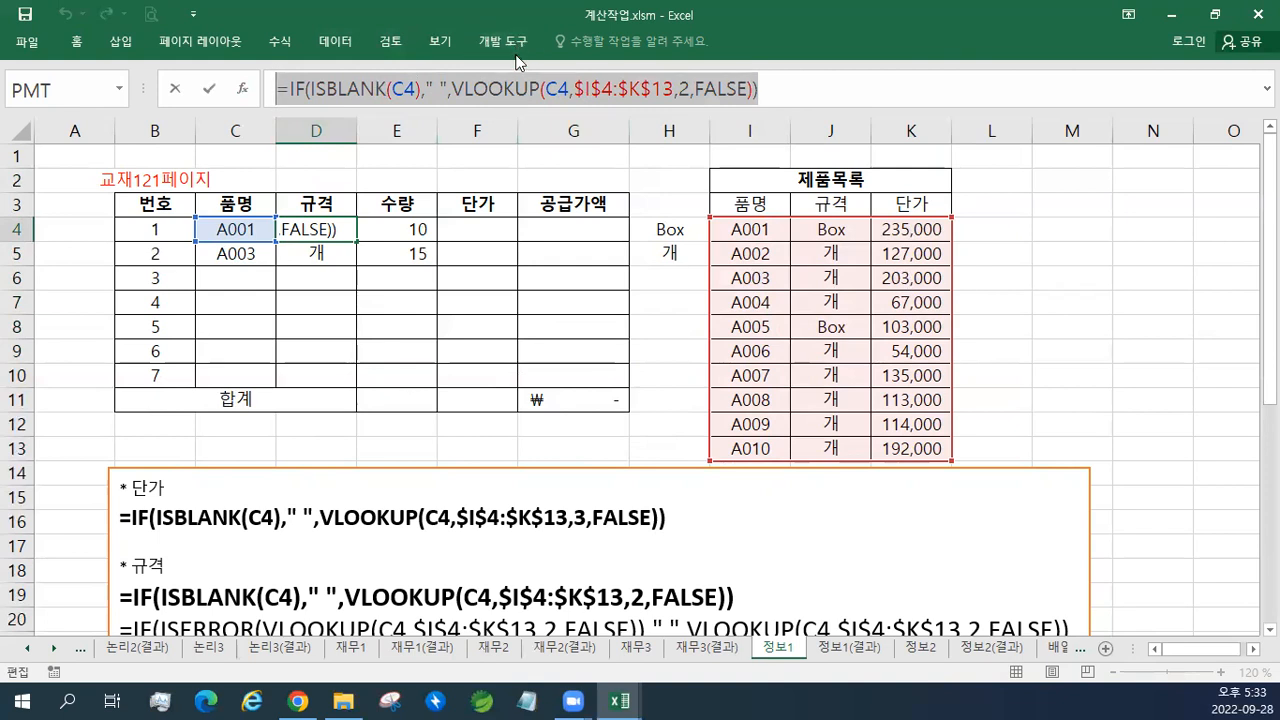
key(Escape)
click(481, 227)
double_click(481, 227)
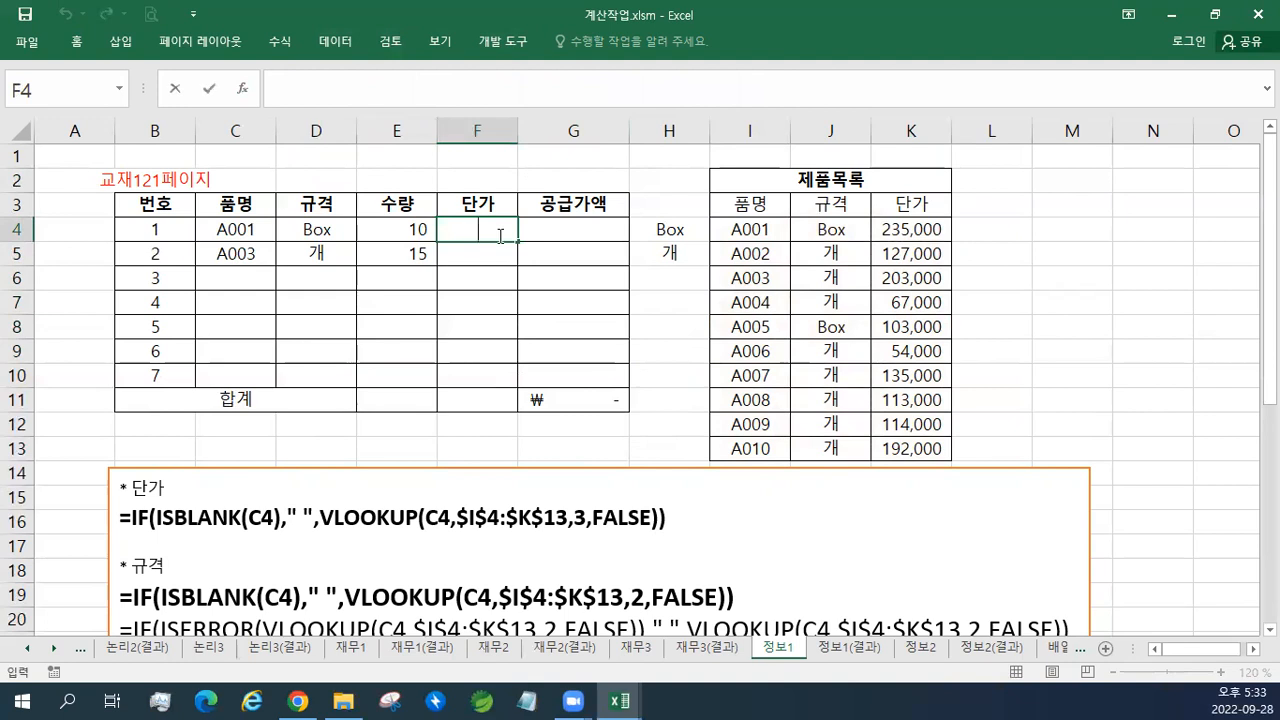
key(ctrl+v)
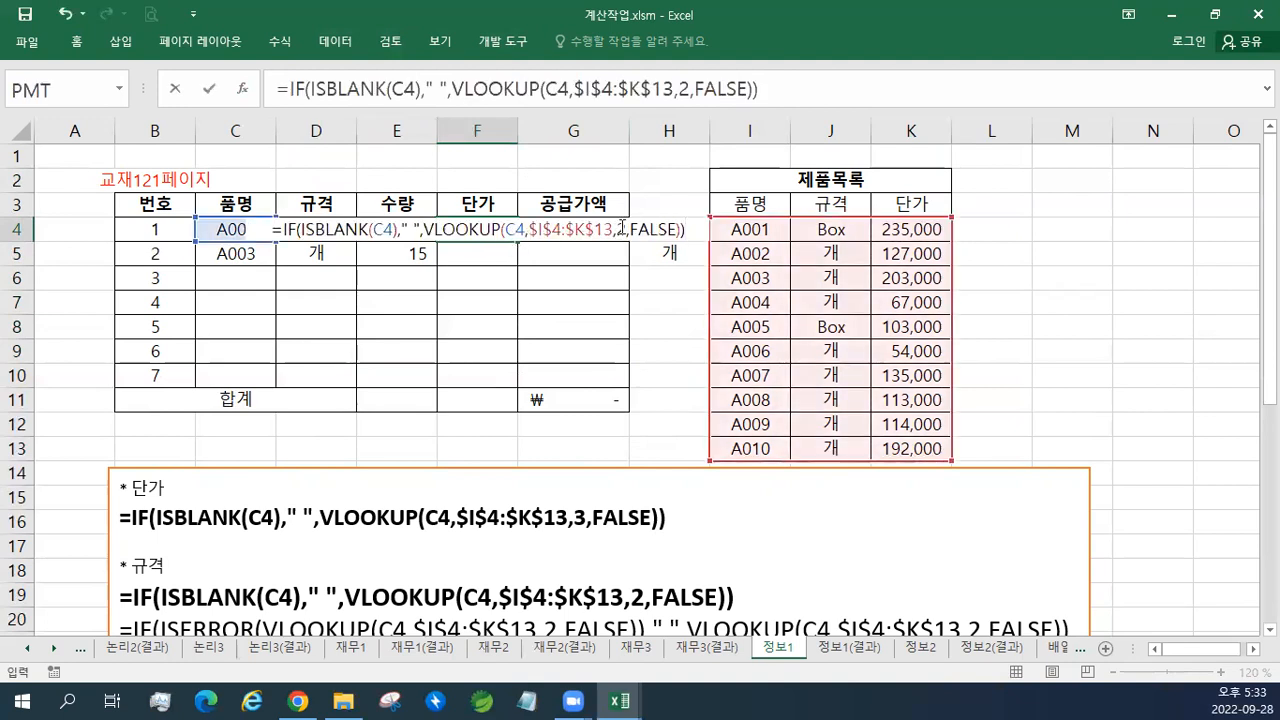
Step: Set the VLOOKUP column index in F4 to 3, complete the formula, and fill it down through F10
click(622, 228)
key(Delete)
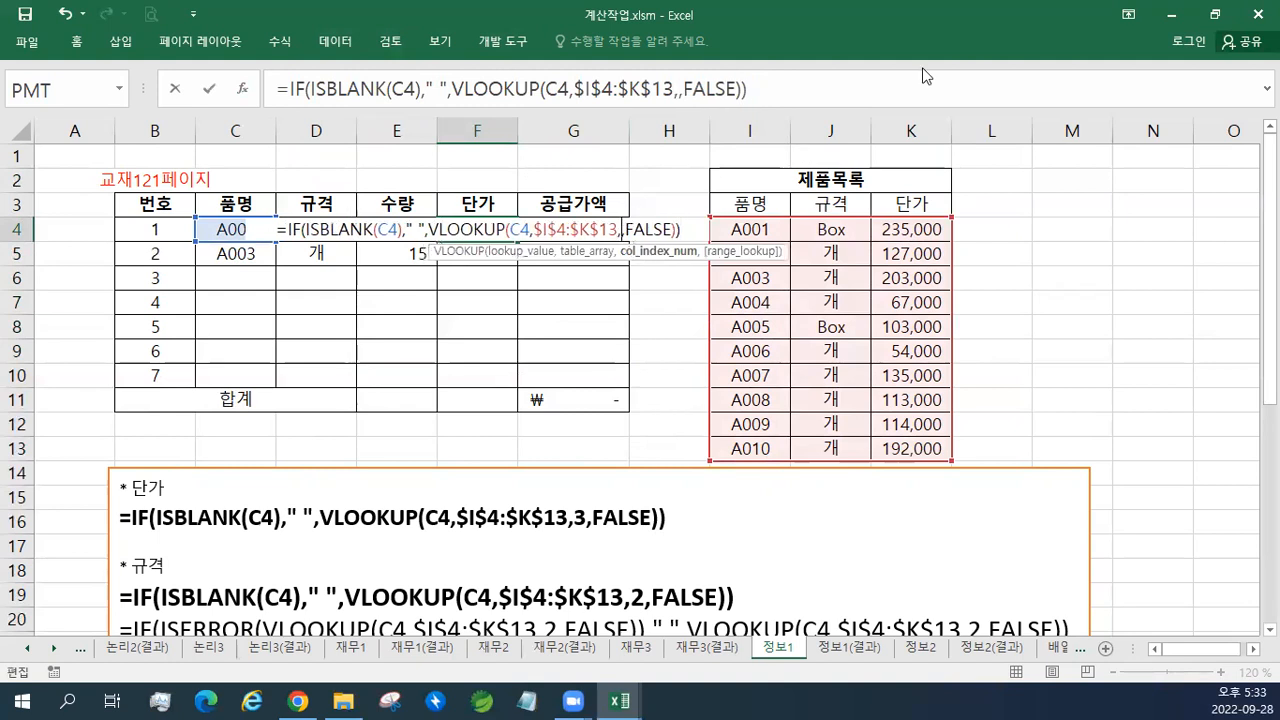
text(3)
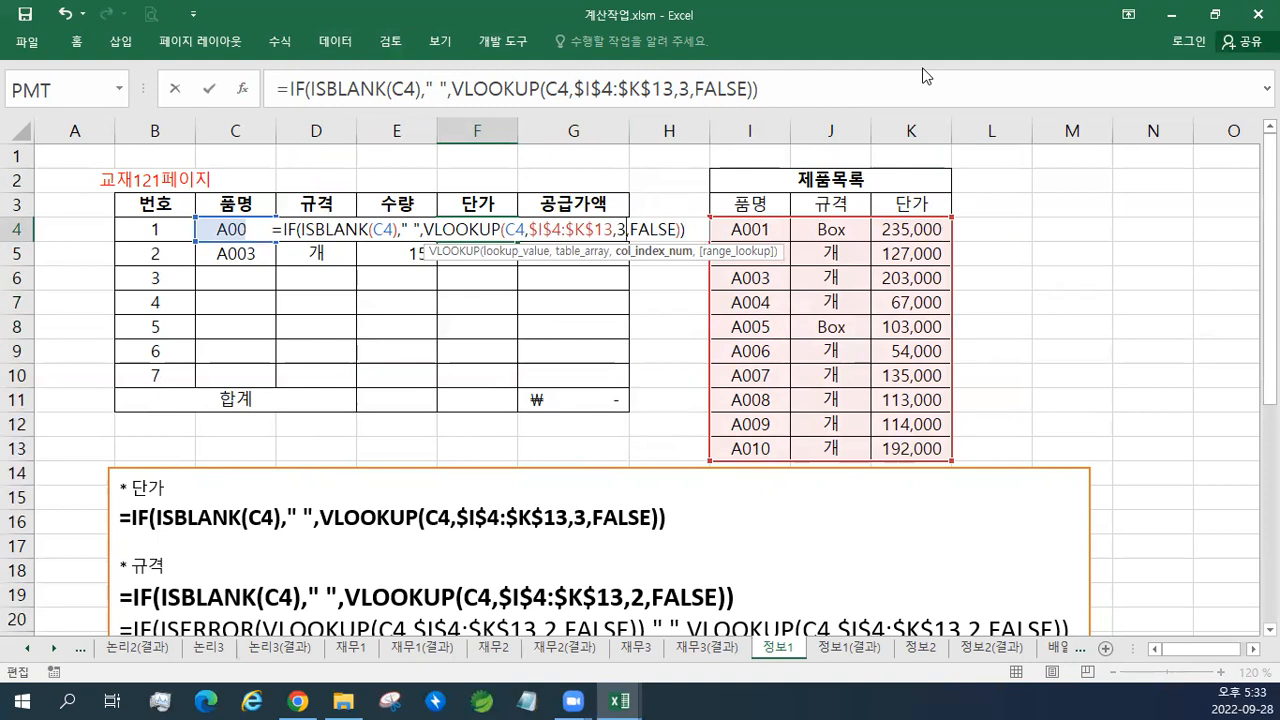
key(ctrl+Return)
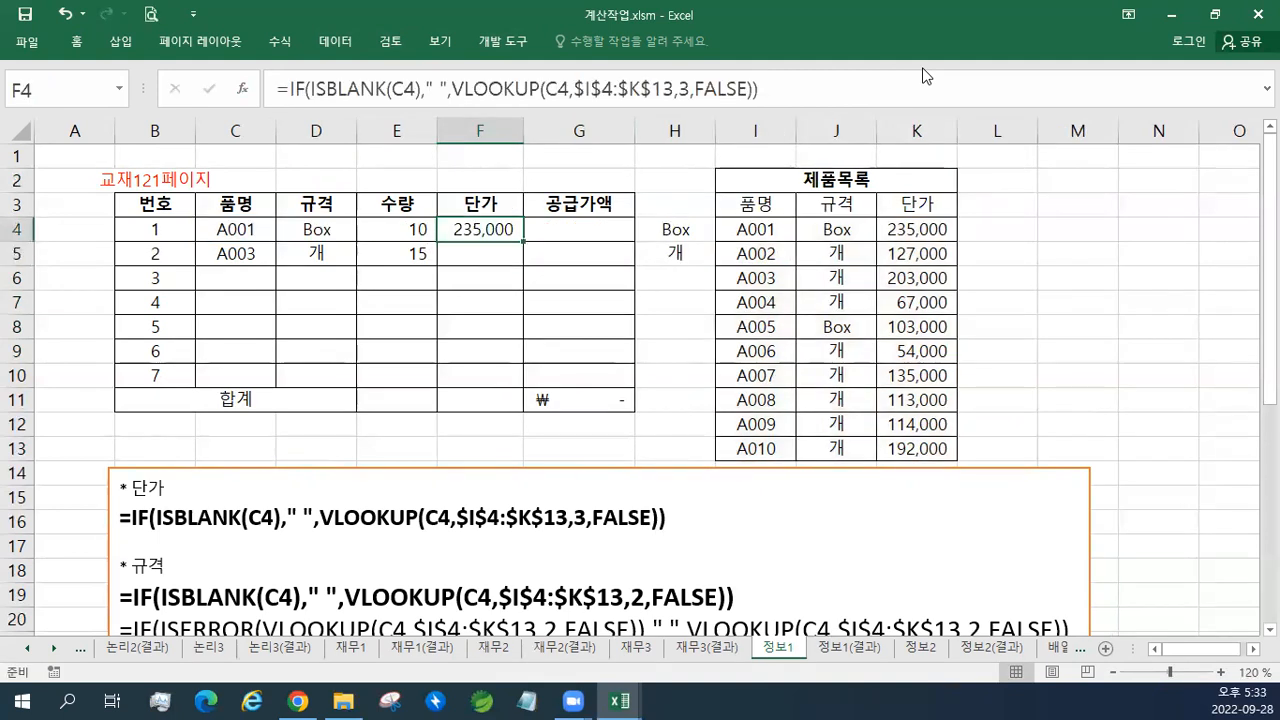
drag(522, 241, 510, 388)
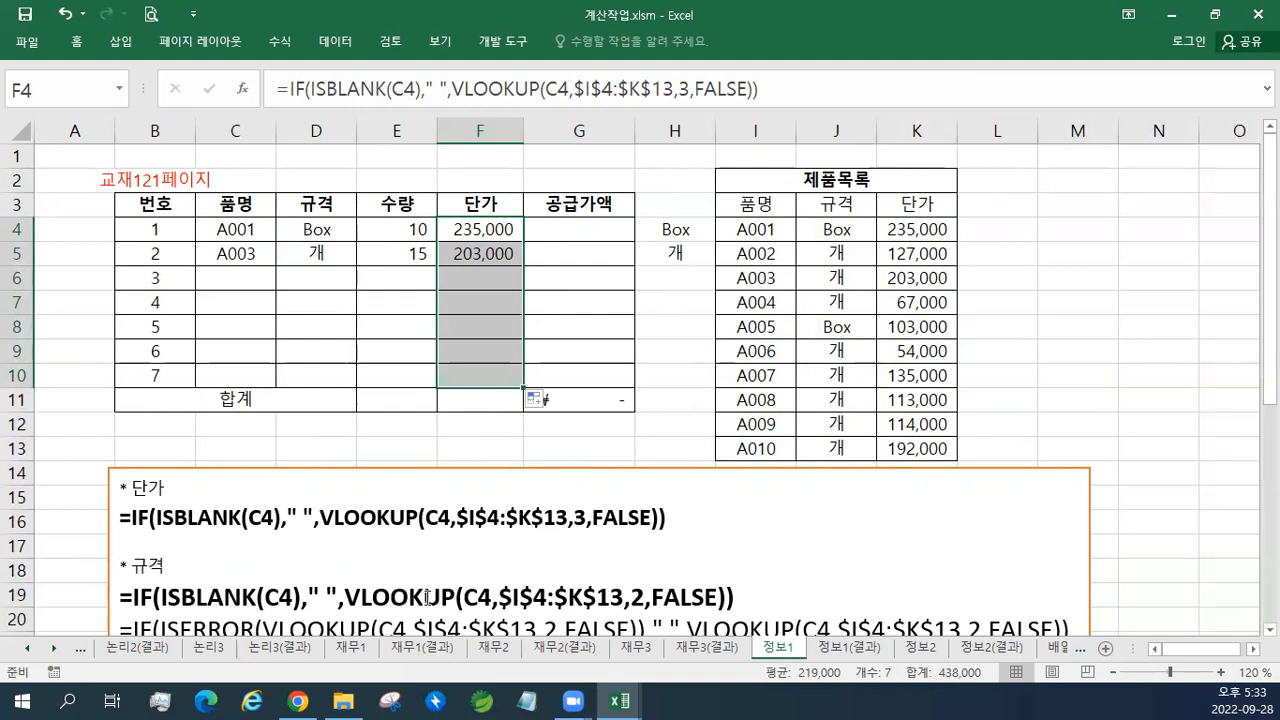
Step: Enlarge the font of the formula under * 단가 in the notes text box
click(698, 522)
drag(698, 522, 107, 517)
click(221, 466)
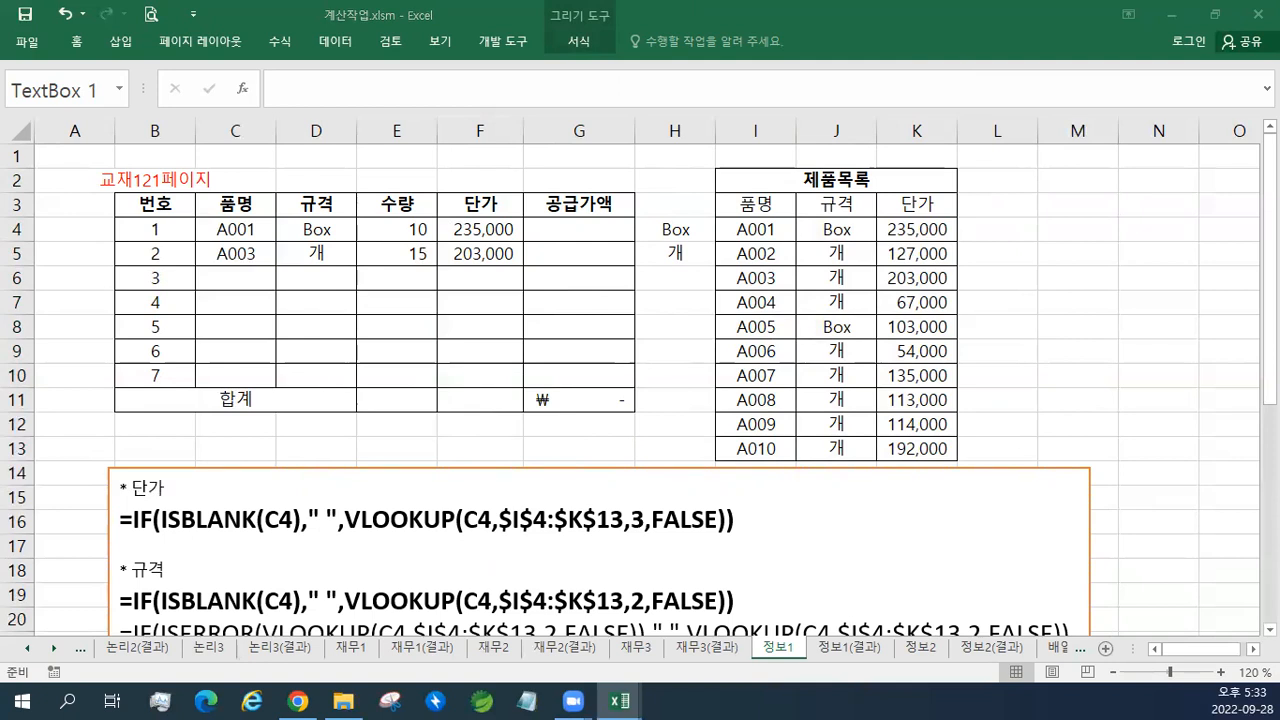
Step: Paste the * 공급가액 note, including =IF(ISERROR(E4*F4)," ",E4*F4), above * 단가 in the notes text box
click(118, 487)
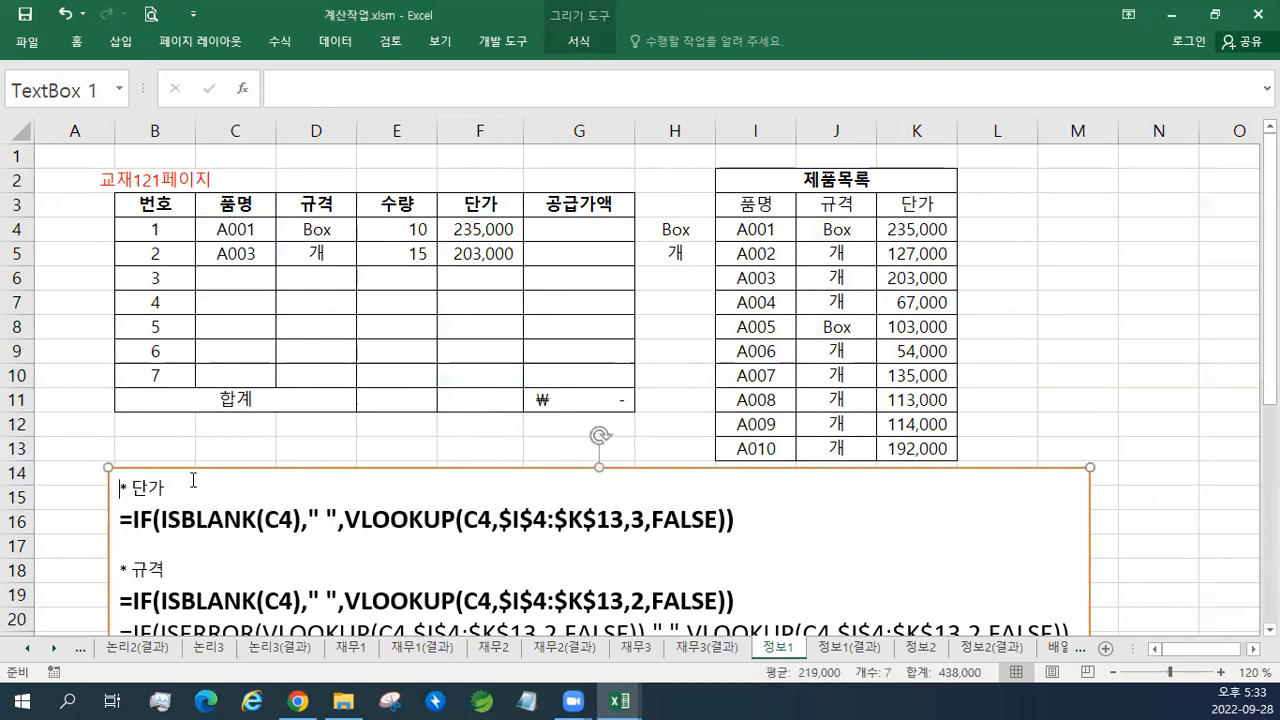
key(Return)
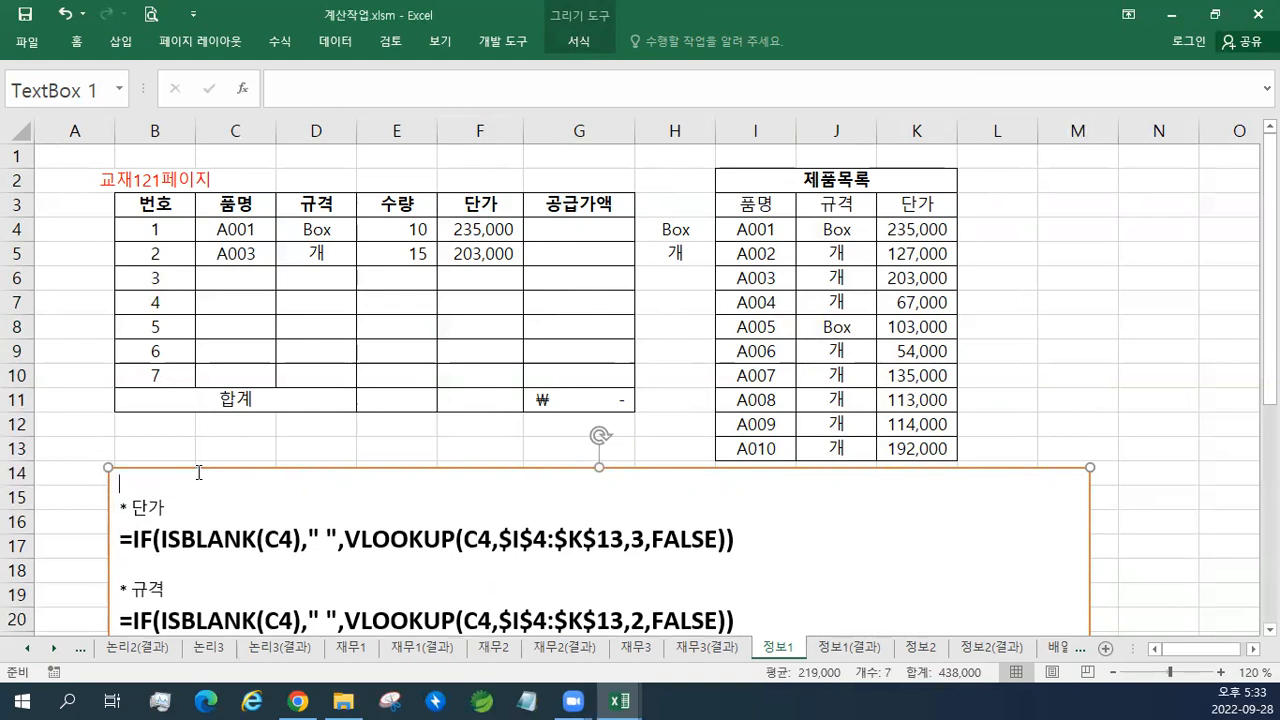
key(ctrl+v)
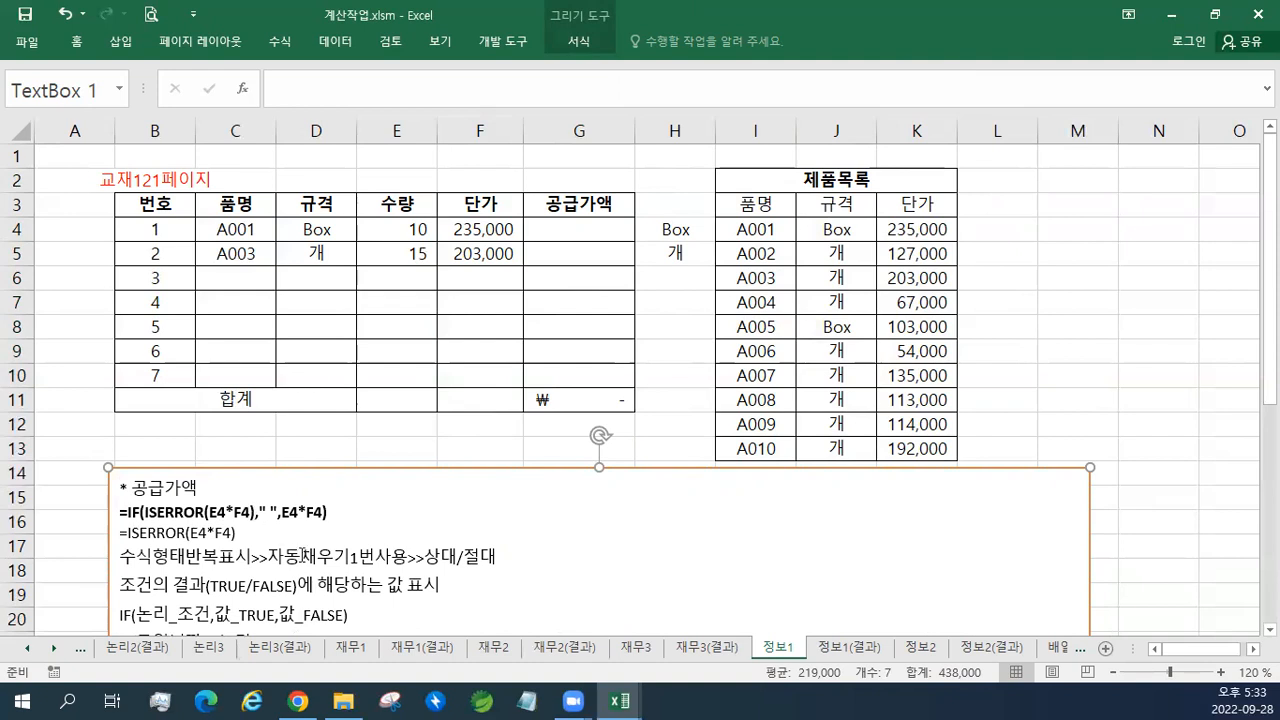
Step: Enlarge the font of the two ISERROR formulas under * 공급가액 in the text box
scroll(303, 551, down, 1)
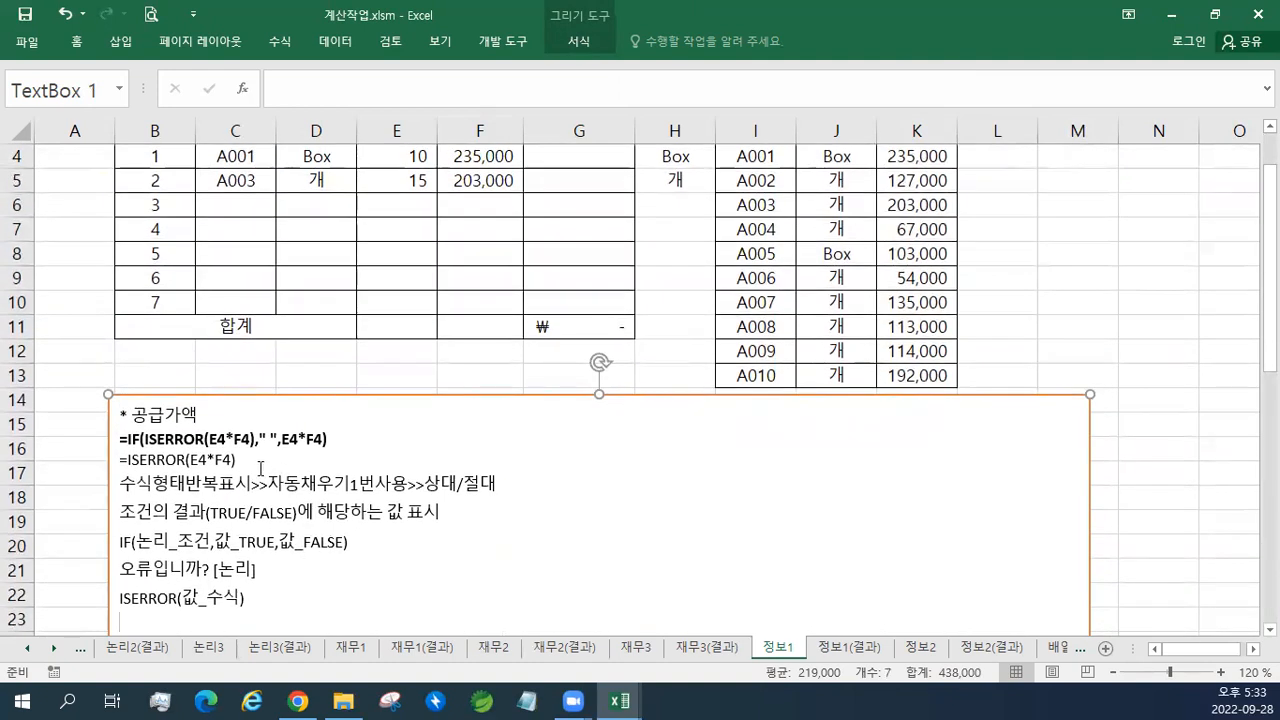
drag(240, 459, 93, 440)
click(212, 389)
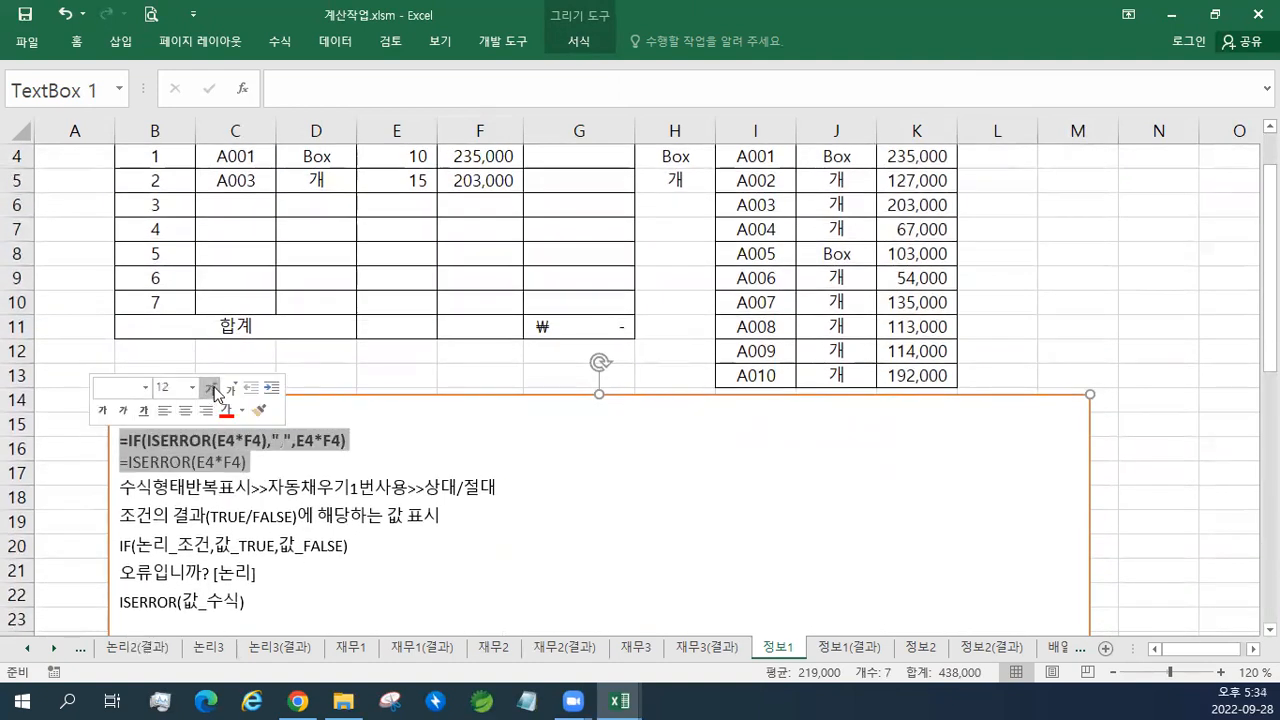
click(212, 389)
click(212, 389)
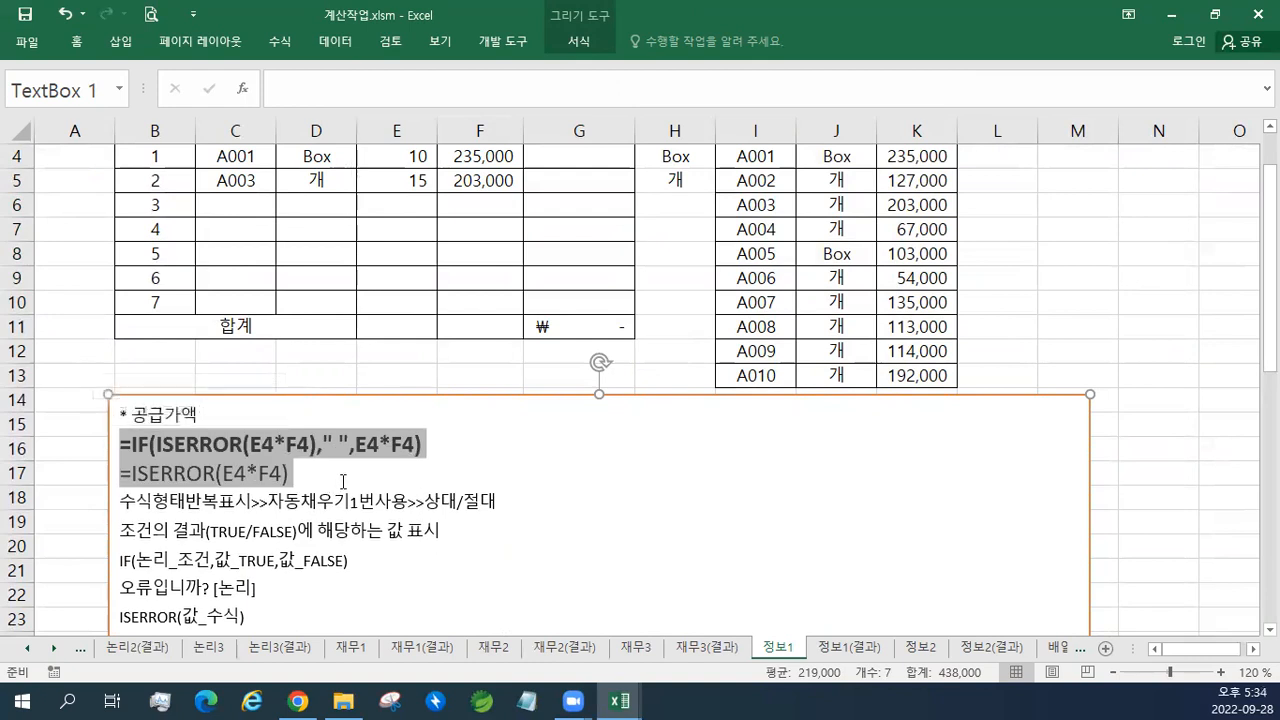
click(394, 476)
Step: Enter =E4*F4 in the 공급가액 cell G4 to multiply 수량 by 단가
scroll(505, 334, up, 1)
click(588, 227)
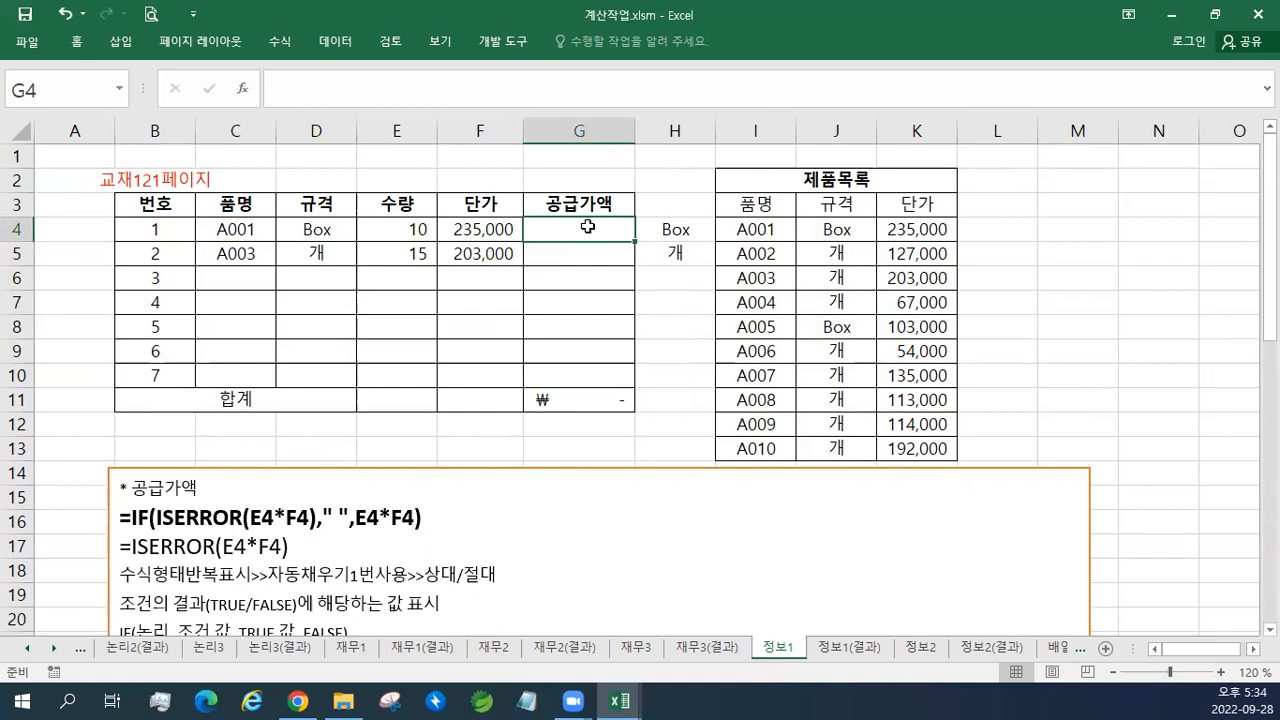
text(=)
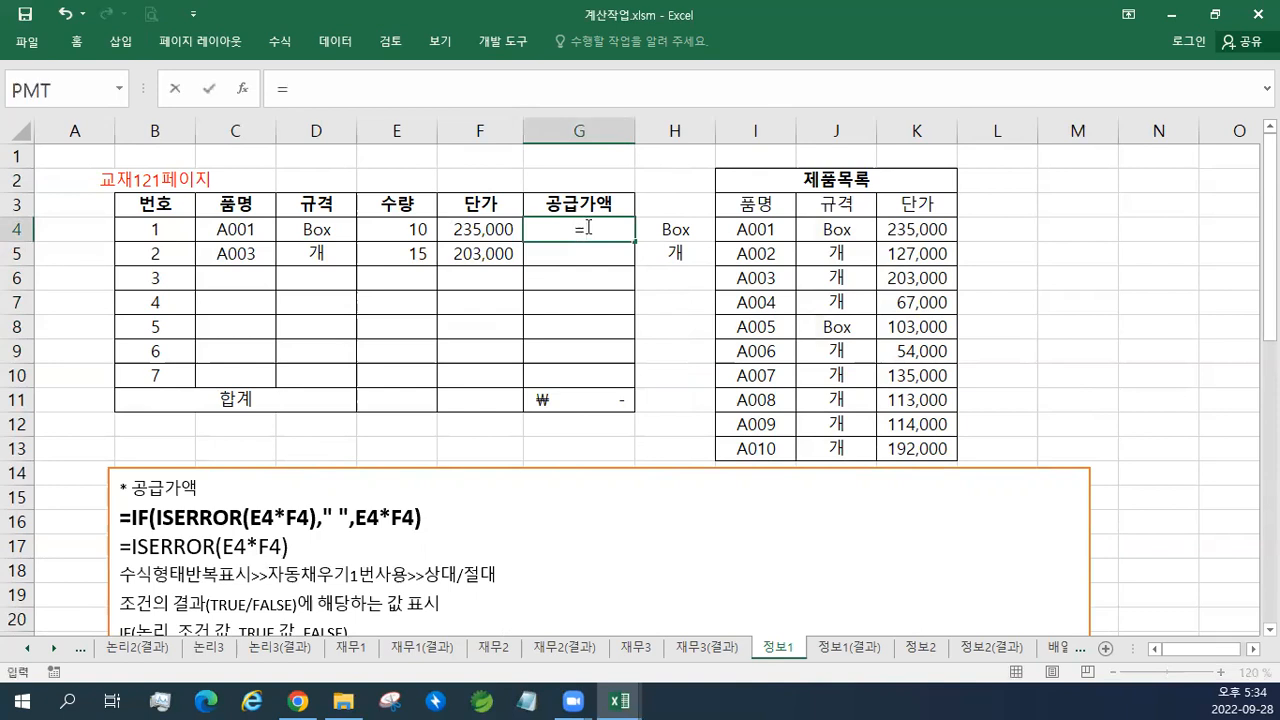
click(408, 229)
text(*)
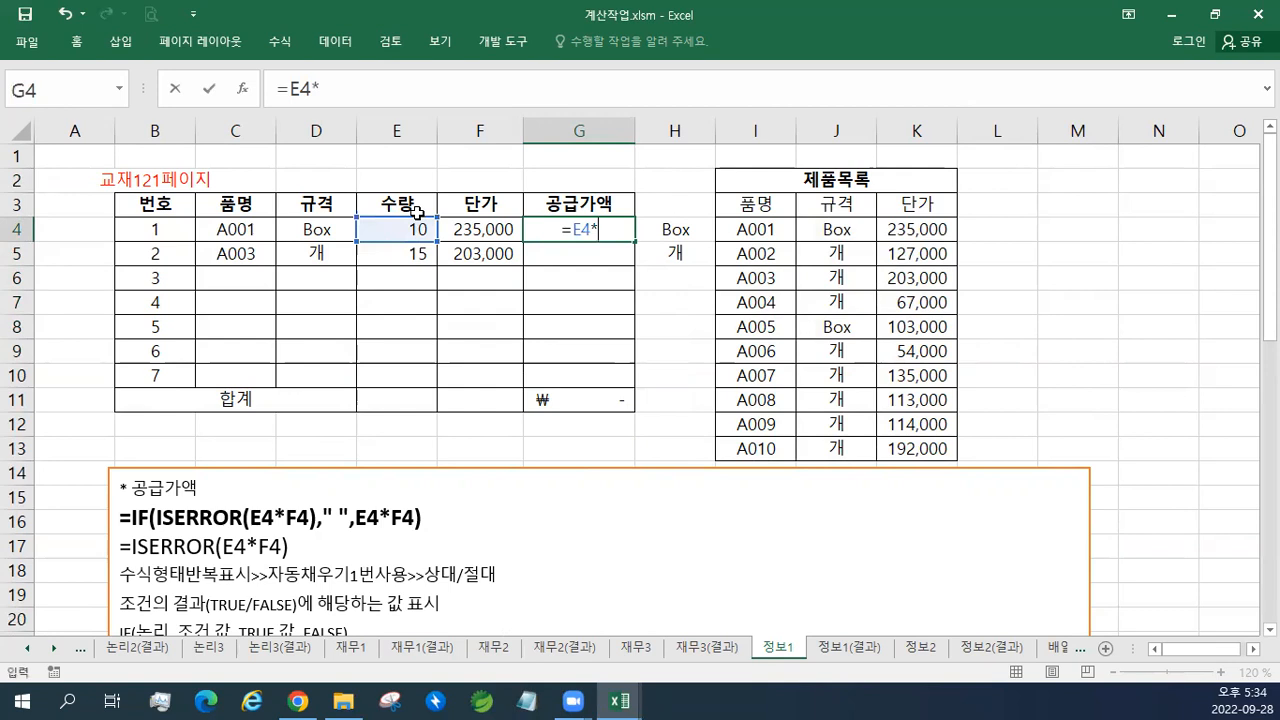
click(499, 228)
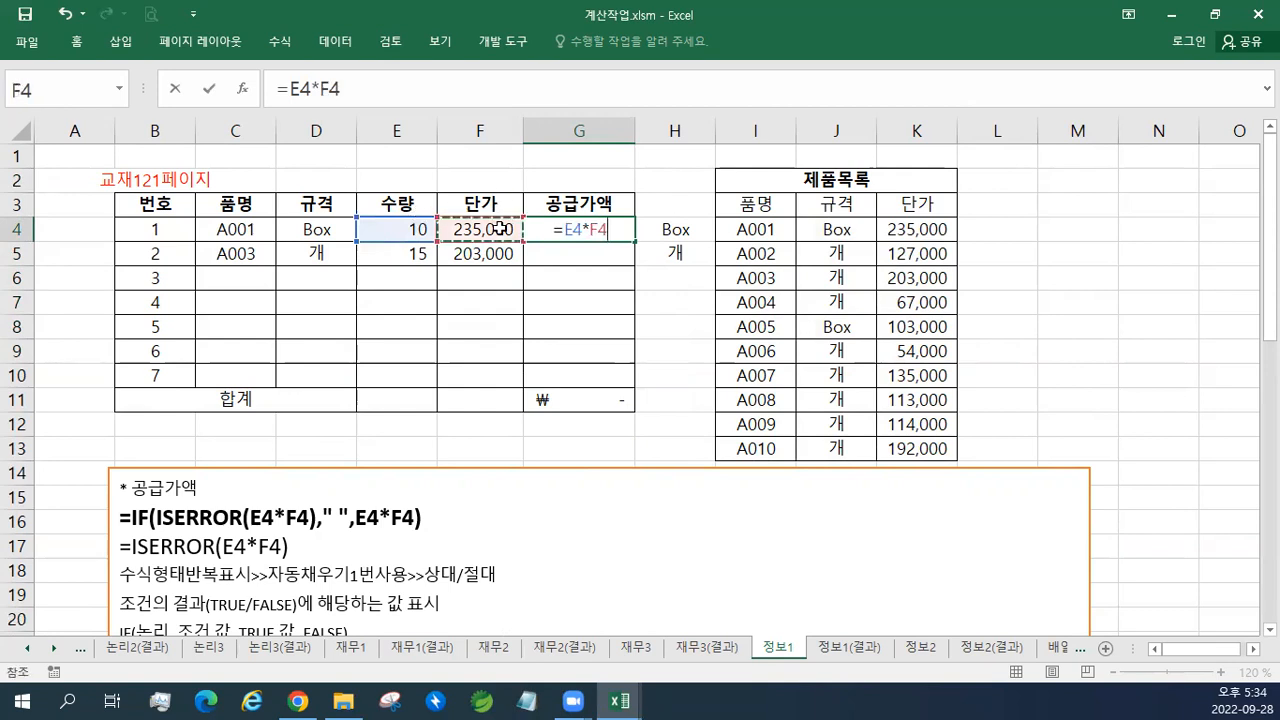
key(ctrl+Return)
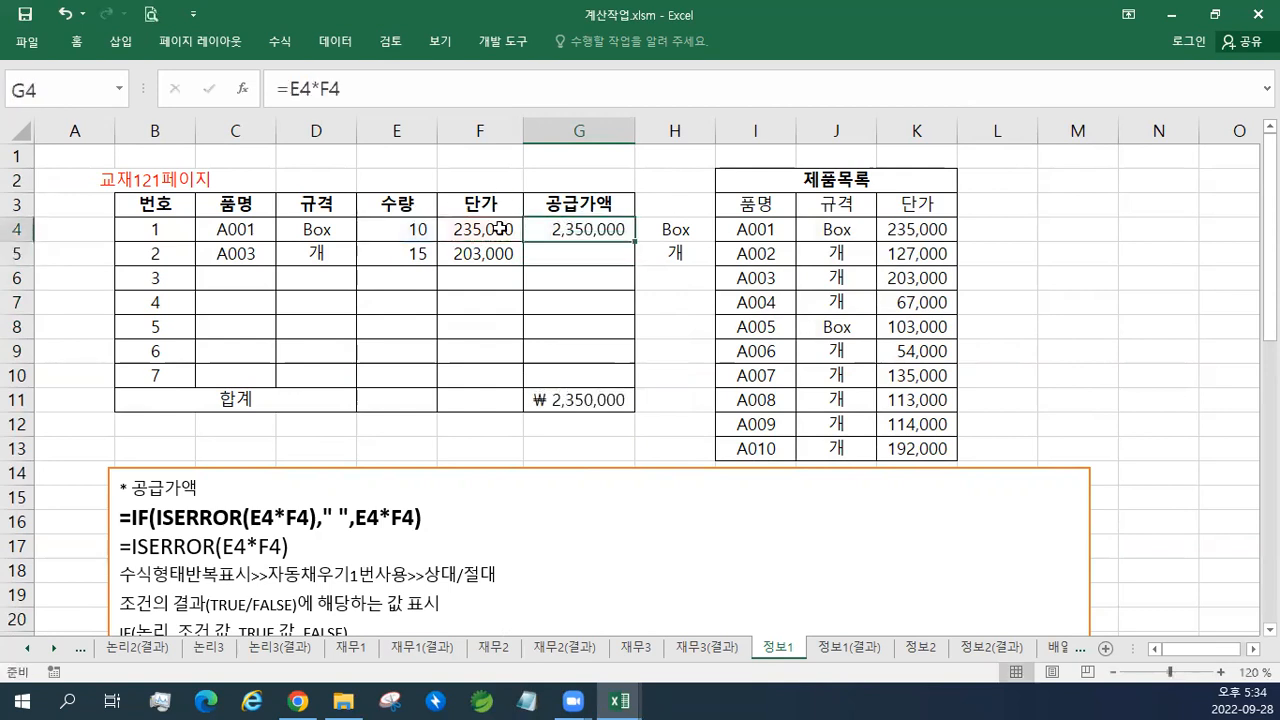
Step: Fill the =E4*F4 formula in G4 down through G10
click(638, 246)
click(630, 234)
drag(633, 241, 606, 374)
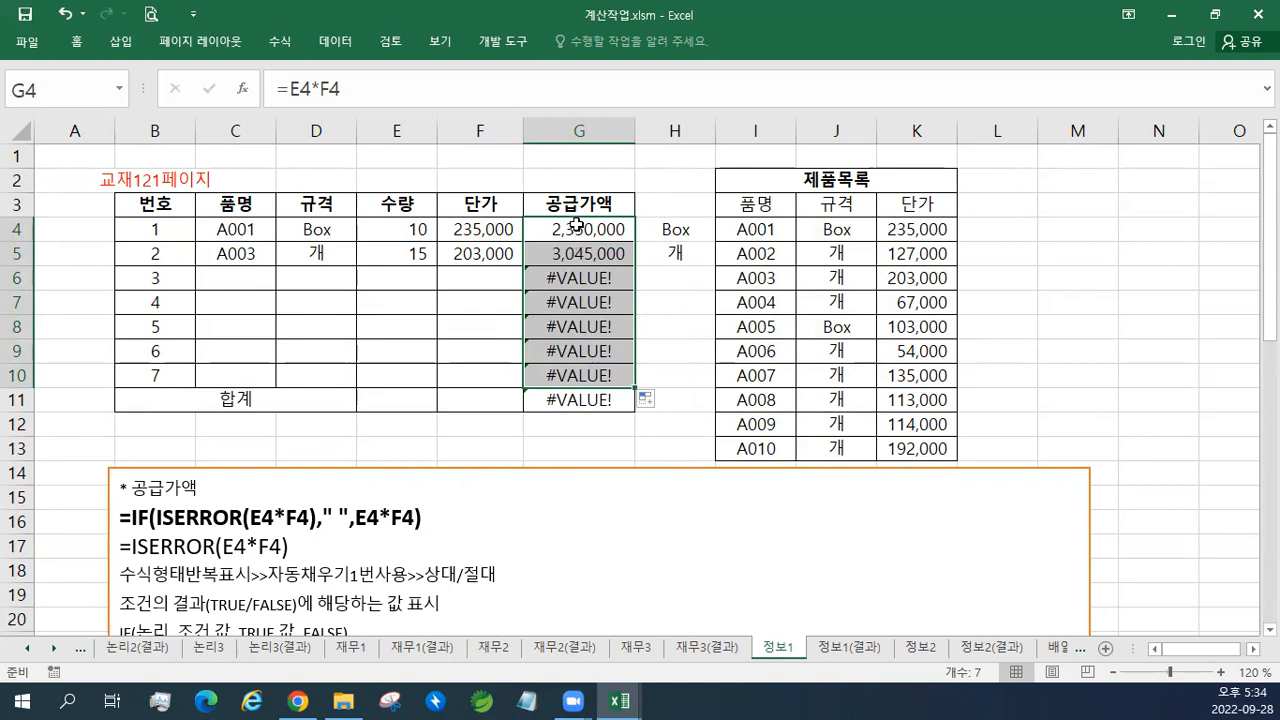
Step: Try enclosing the G4 product as =ISERROR(E4*F4), and undo back to =E4*F4 with G5:G10 empty
double_click(577, 224)
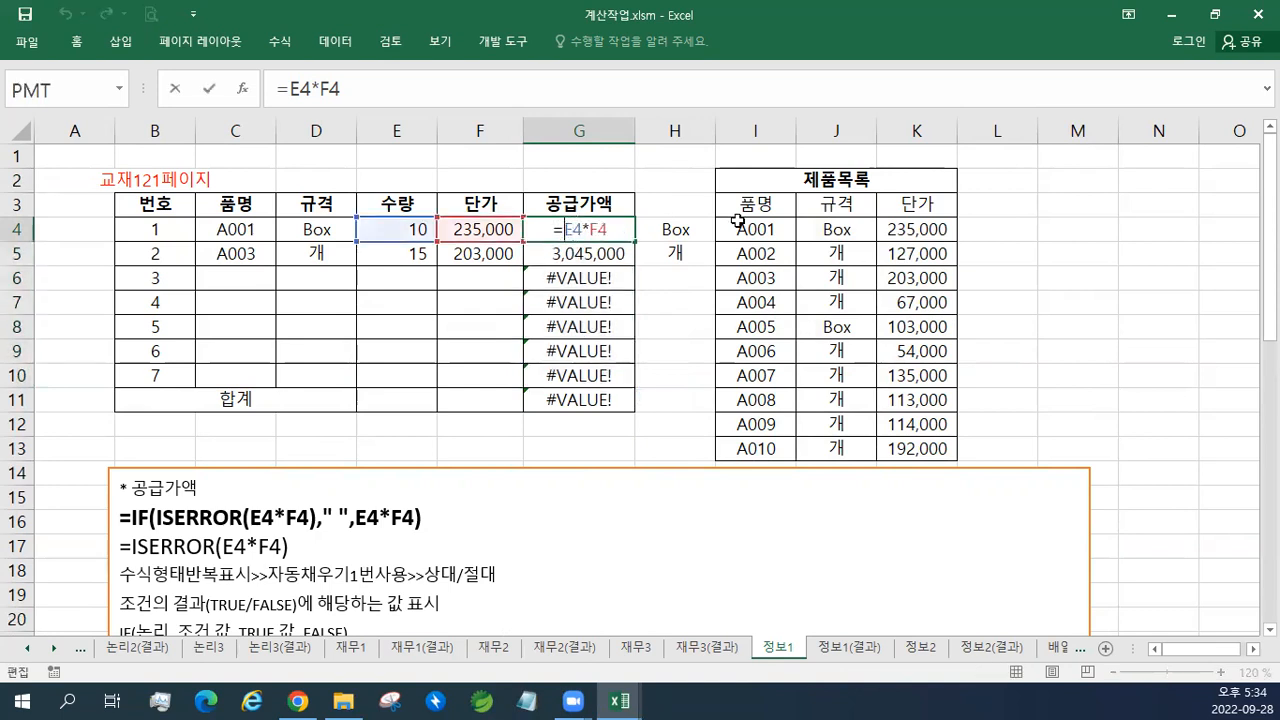
text(ISERROR)
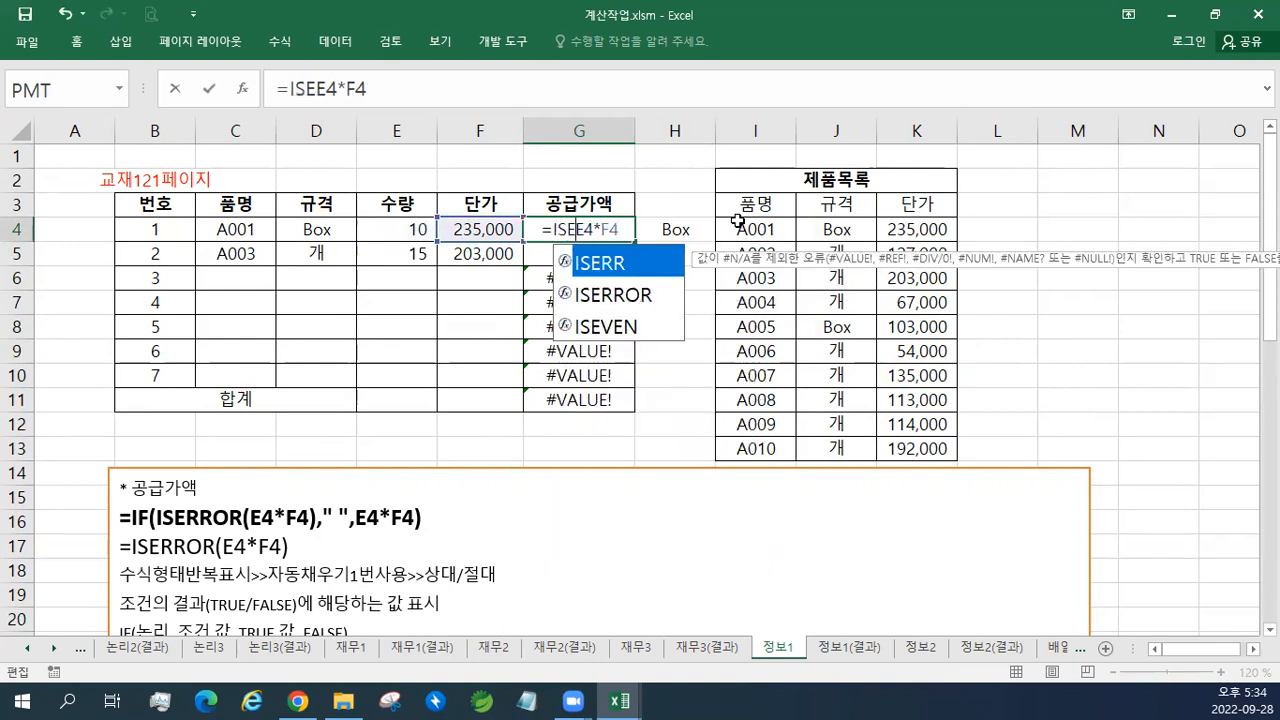
text(()
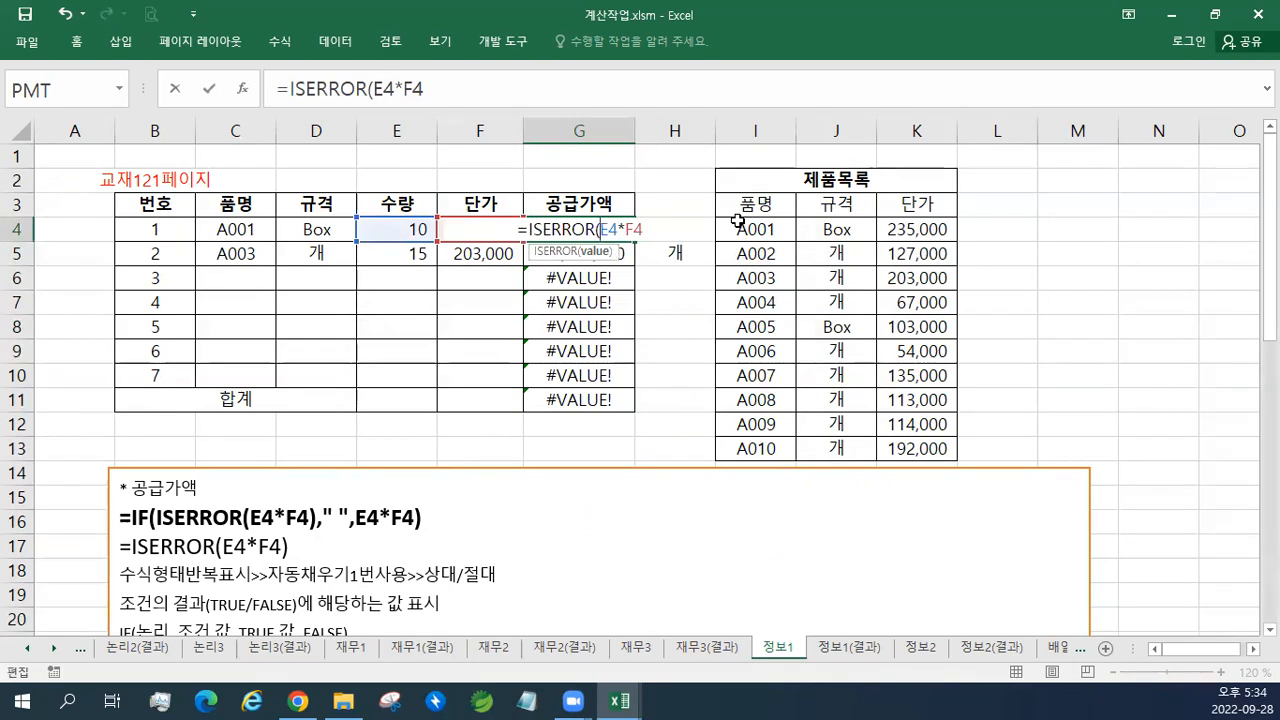
key(End)
text())
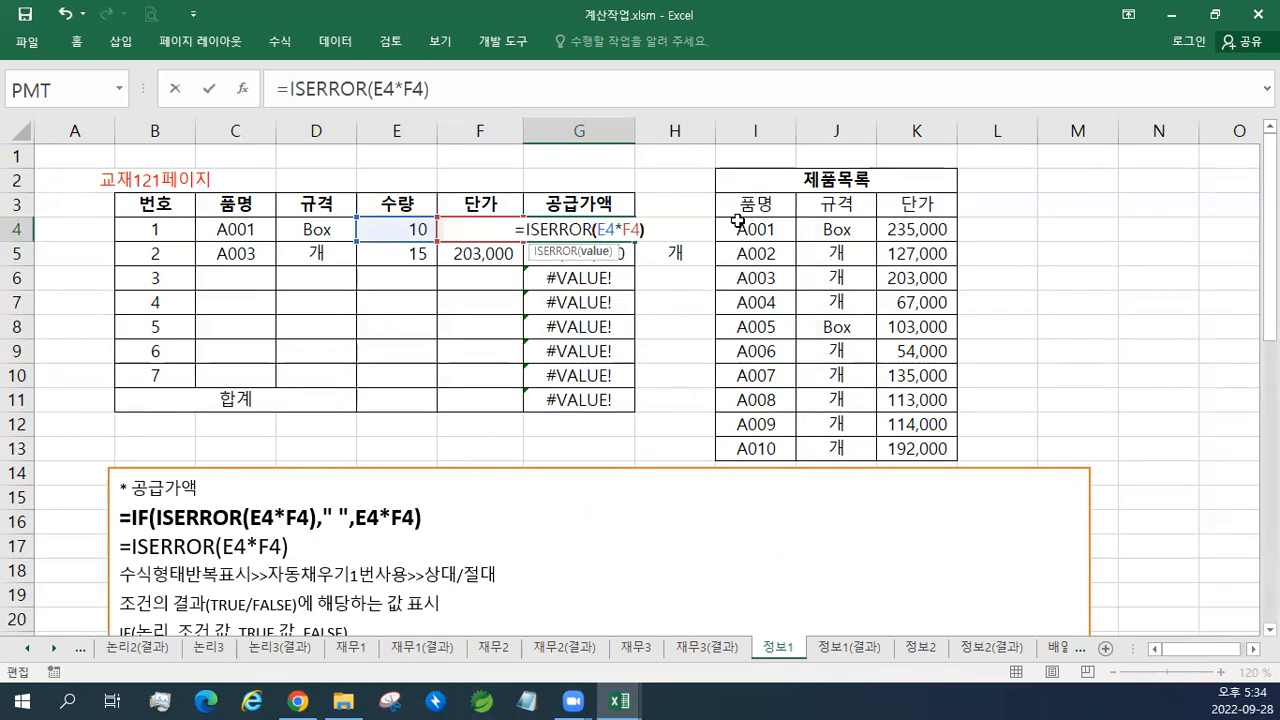
key(Return)
key(Up)
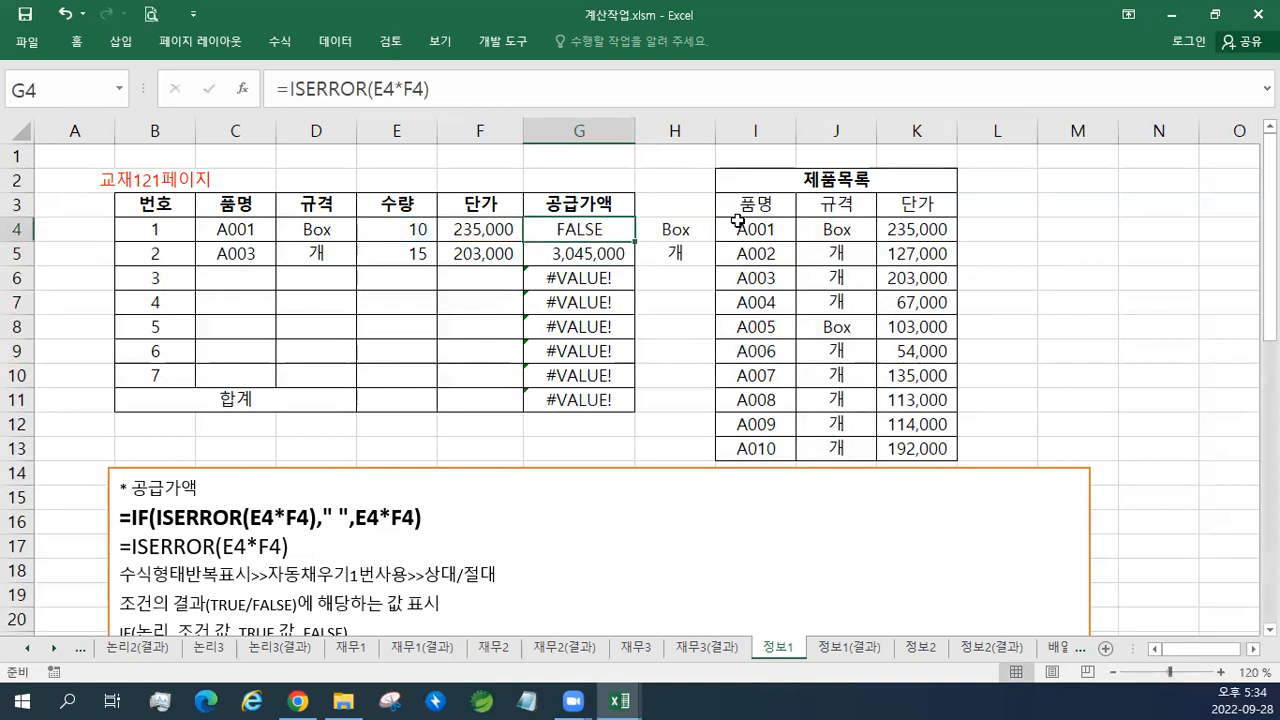
mouse_move(634, 241)
mouse_down()
mouse_move(636, 378)
mouse_move(636, 242)
mouse_up()
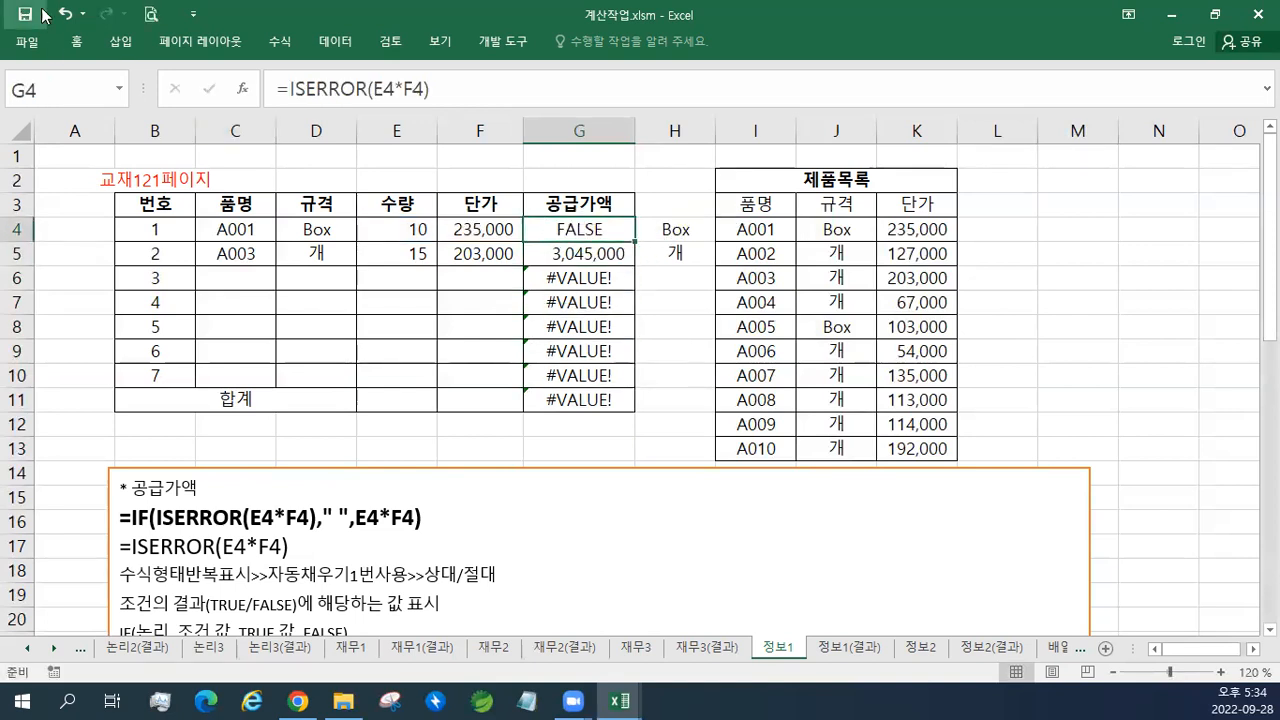
click(64, 14)
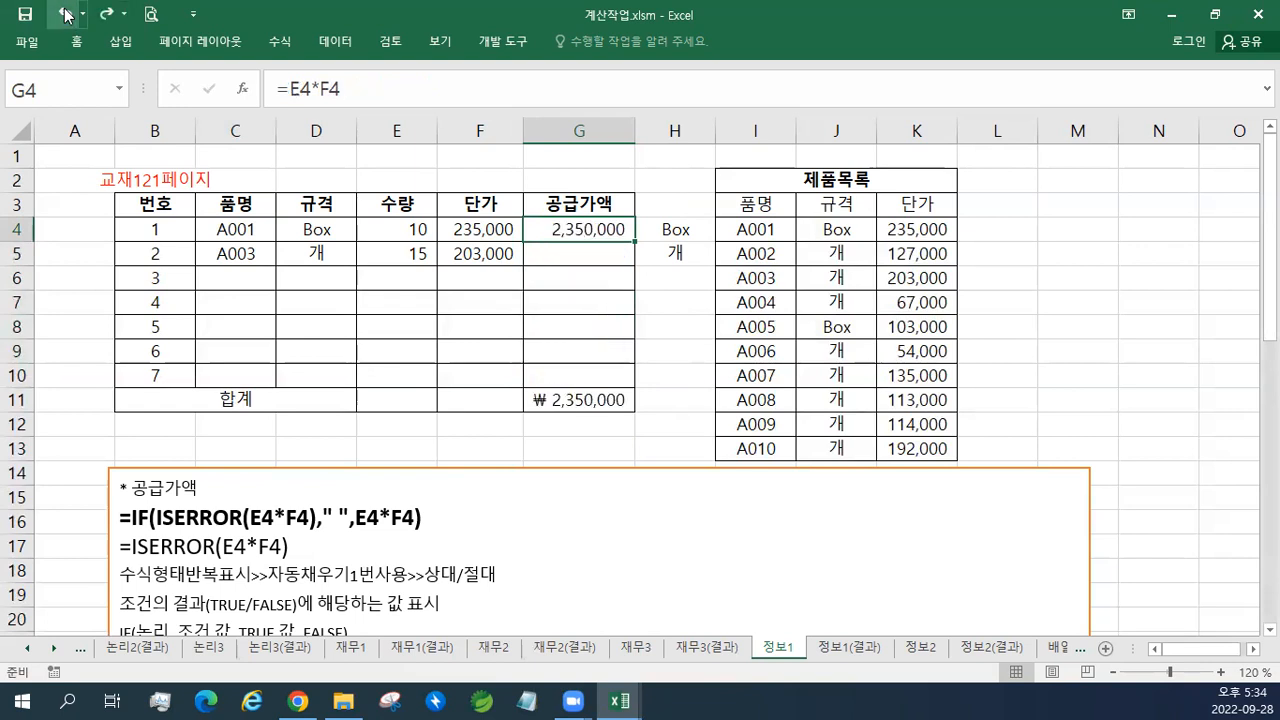
Step: Enclose the G4 product in ISERROR as =ISERROR(E4*F4) and fill it down through G10
double_click(555, 230)
text(ISERROR)
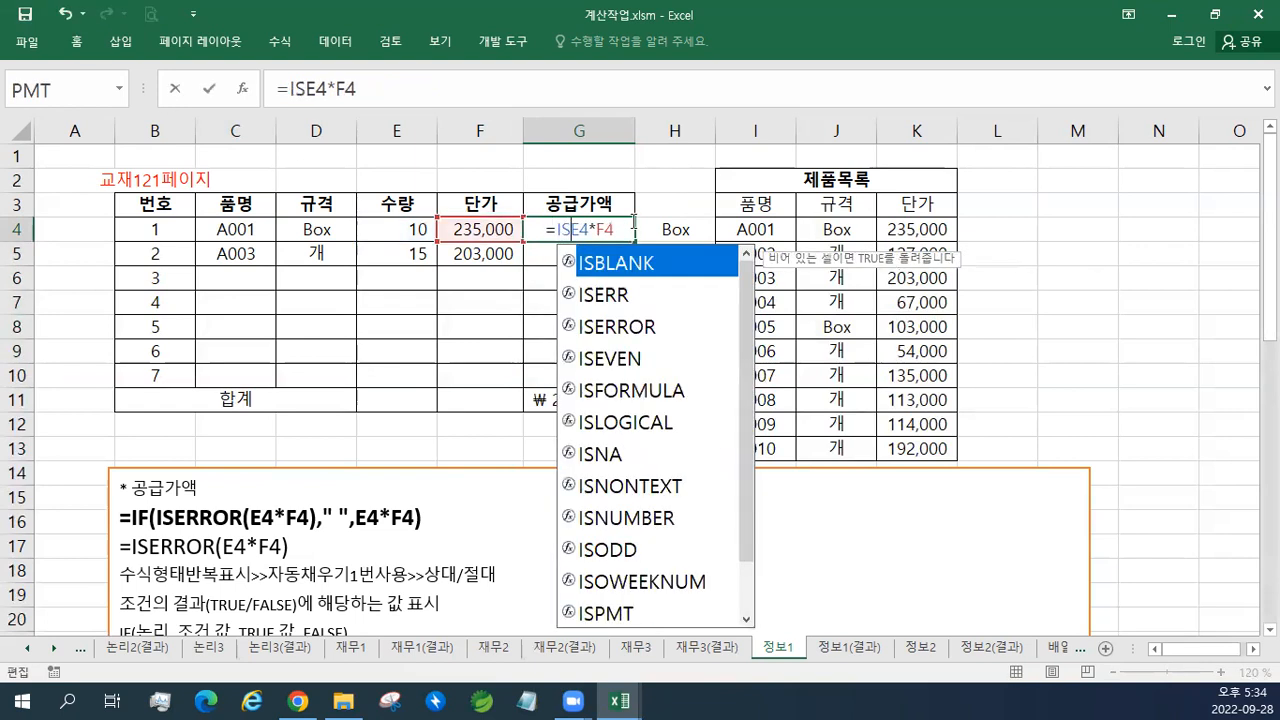
text(()
click(633, 224)
text())
key(Return)
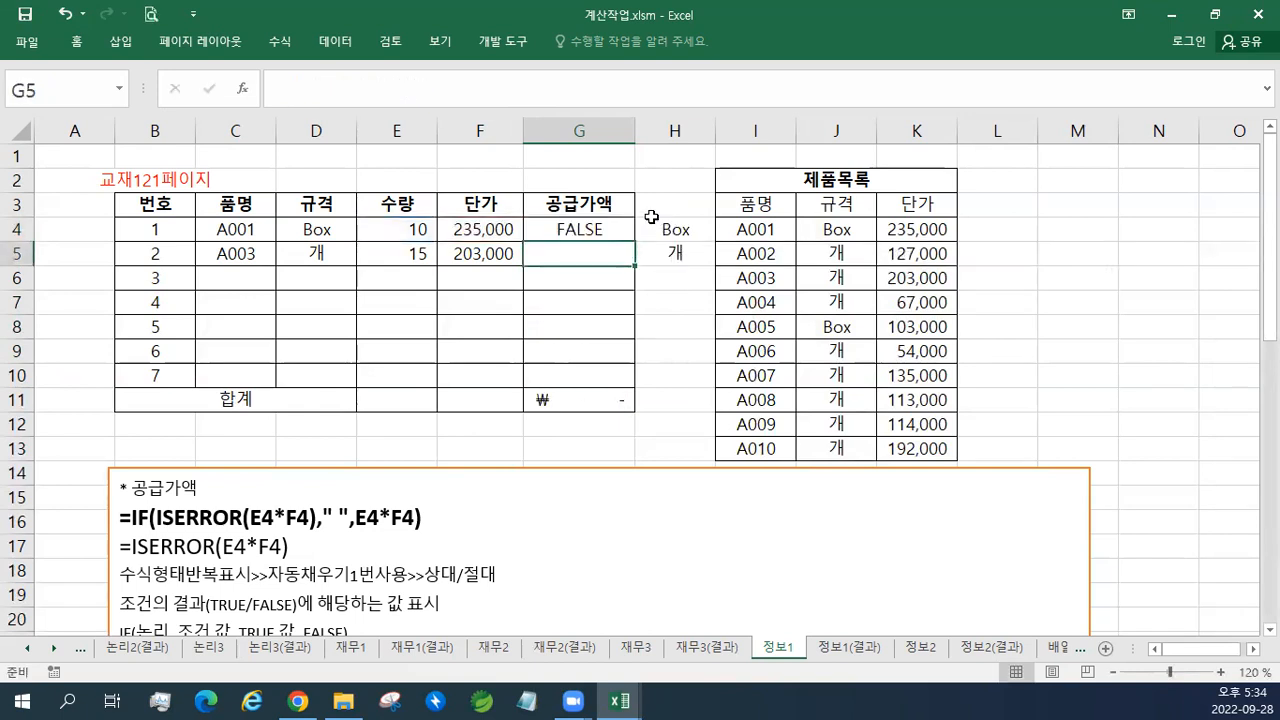
click(628, 228)
drag(634, 241, 605, 393)
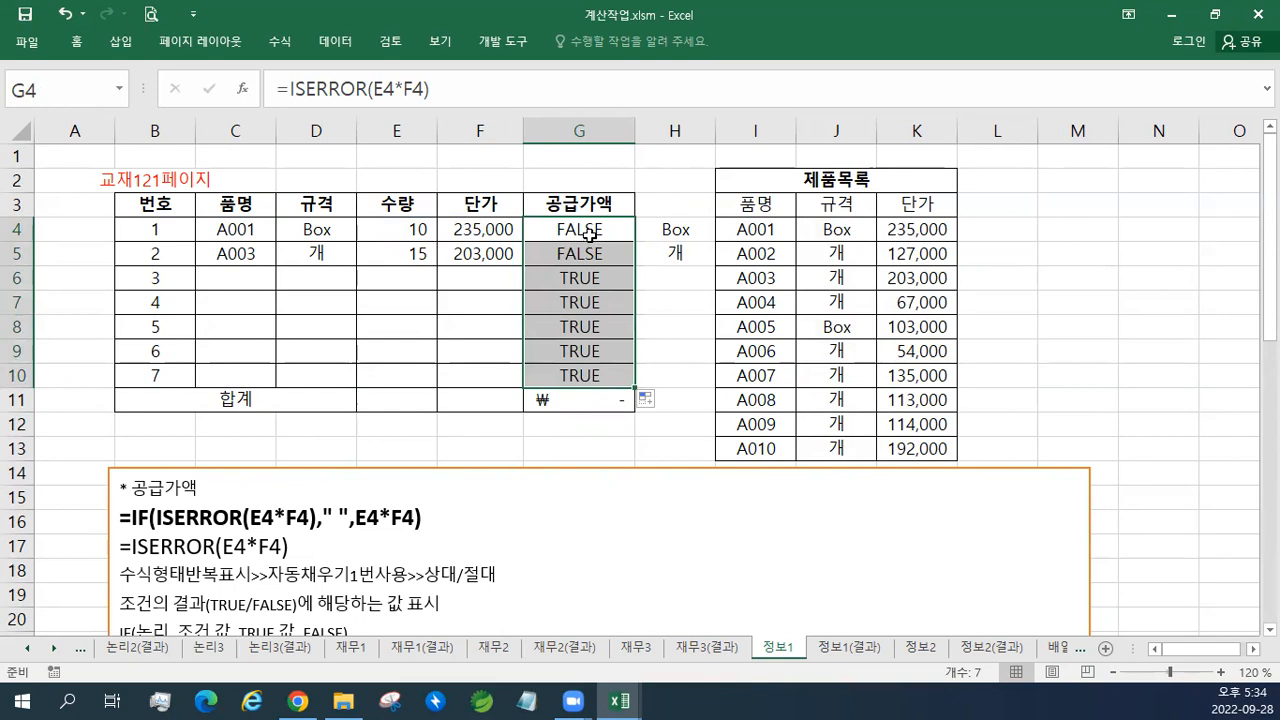
Step: Nest the ISERROR(E4*F4) test in G4 inside an IF function, with " " as the value if true
click(589, 233)
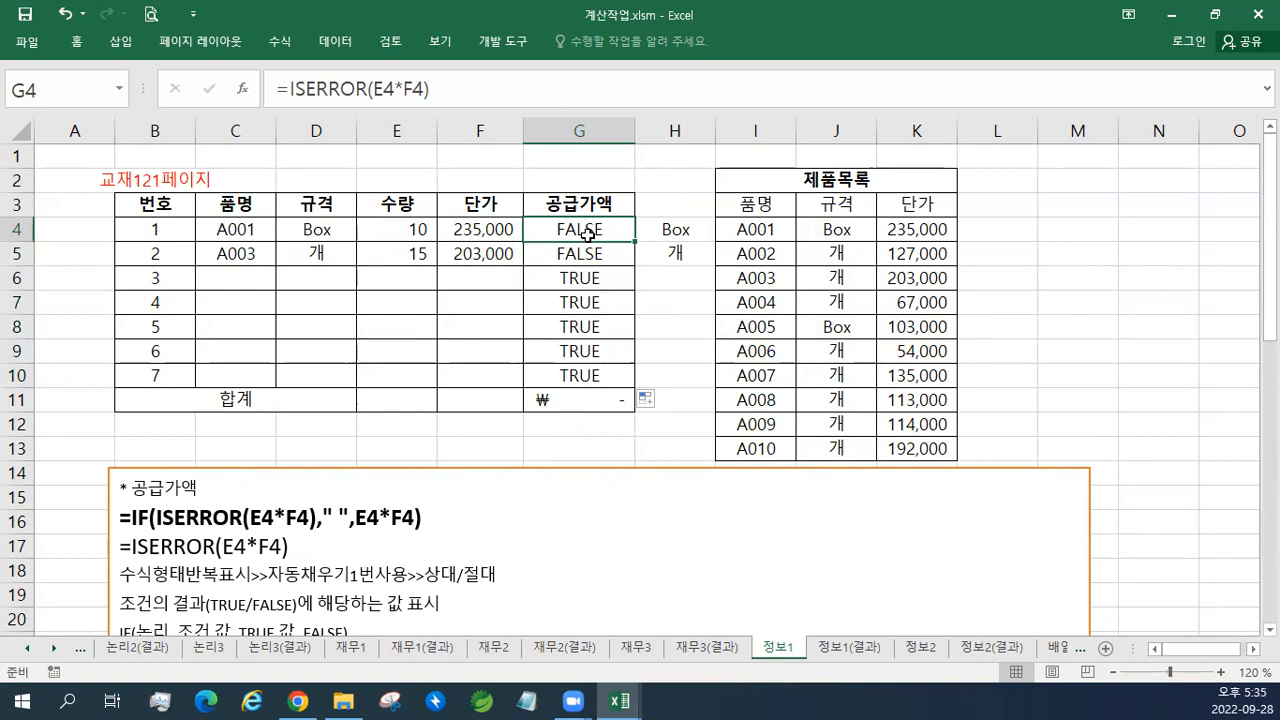
click(571, 281)
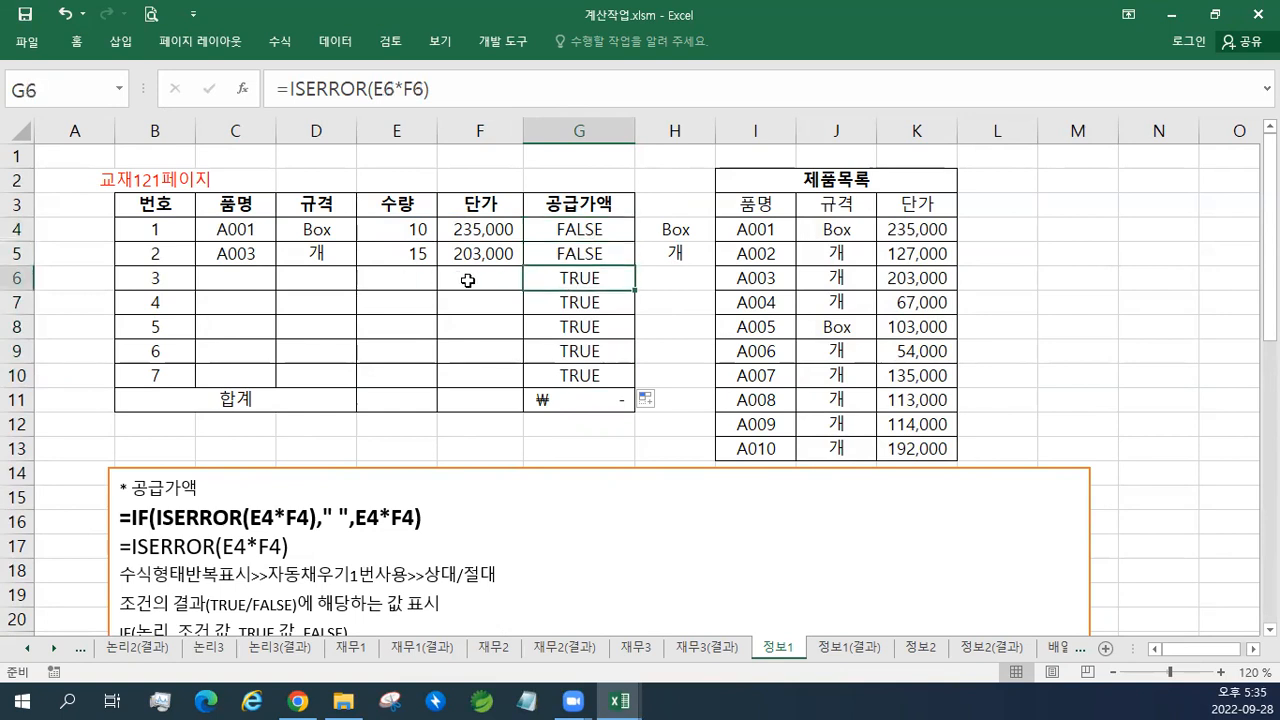
double_click(585, 230)
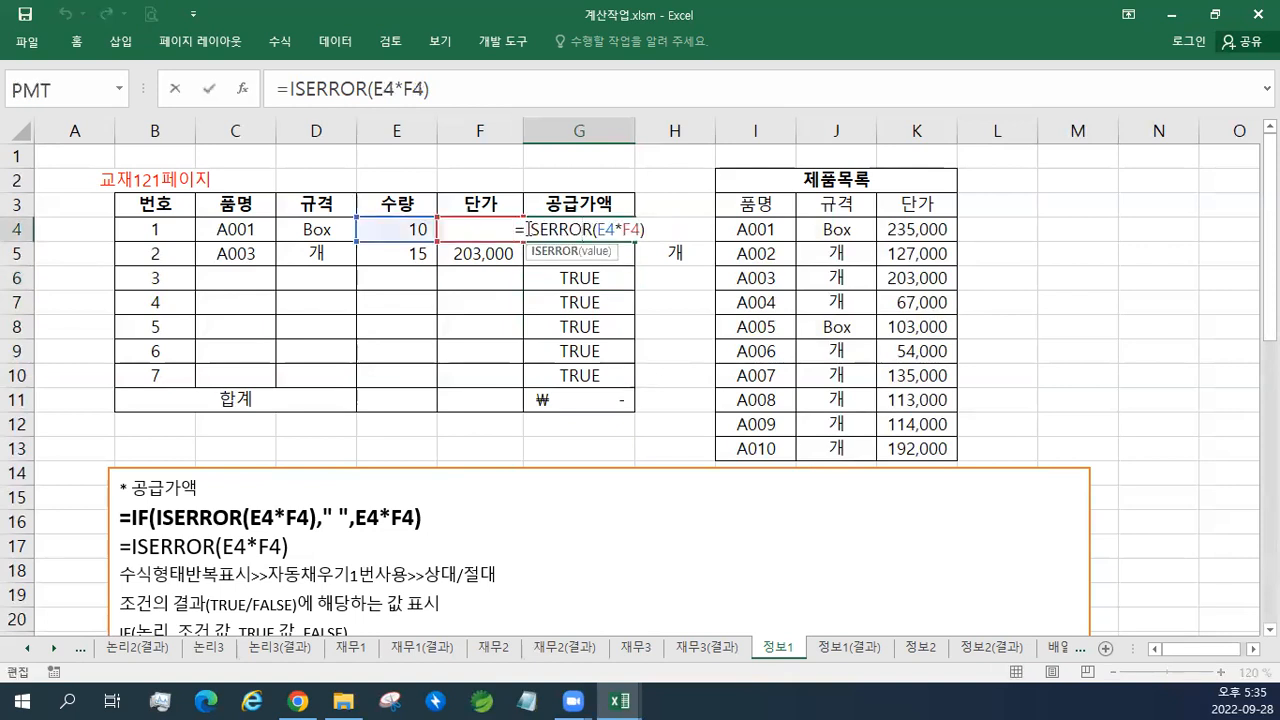
text(IF)
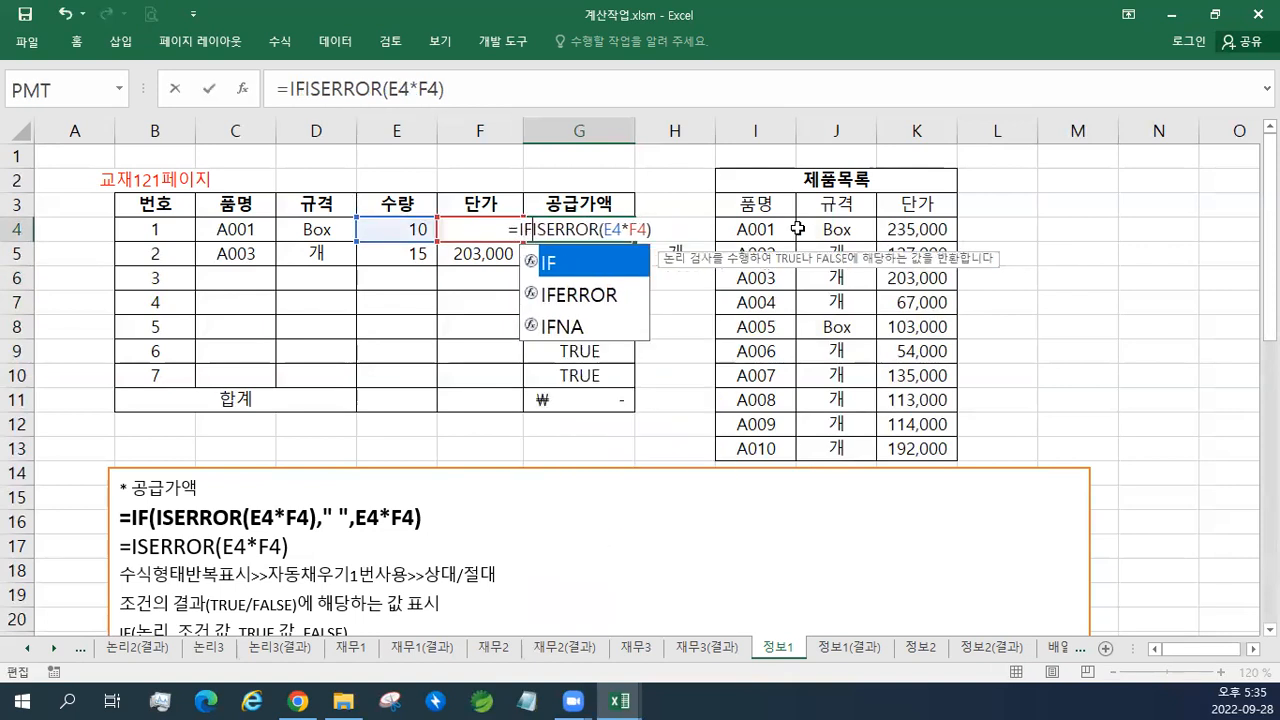
text(()
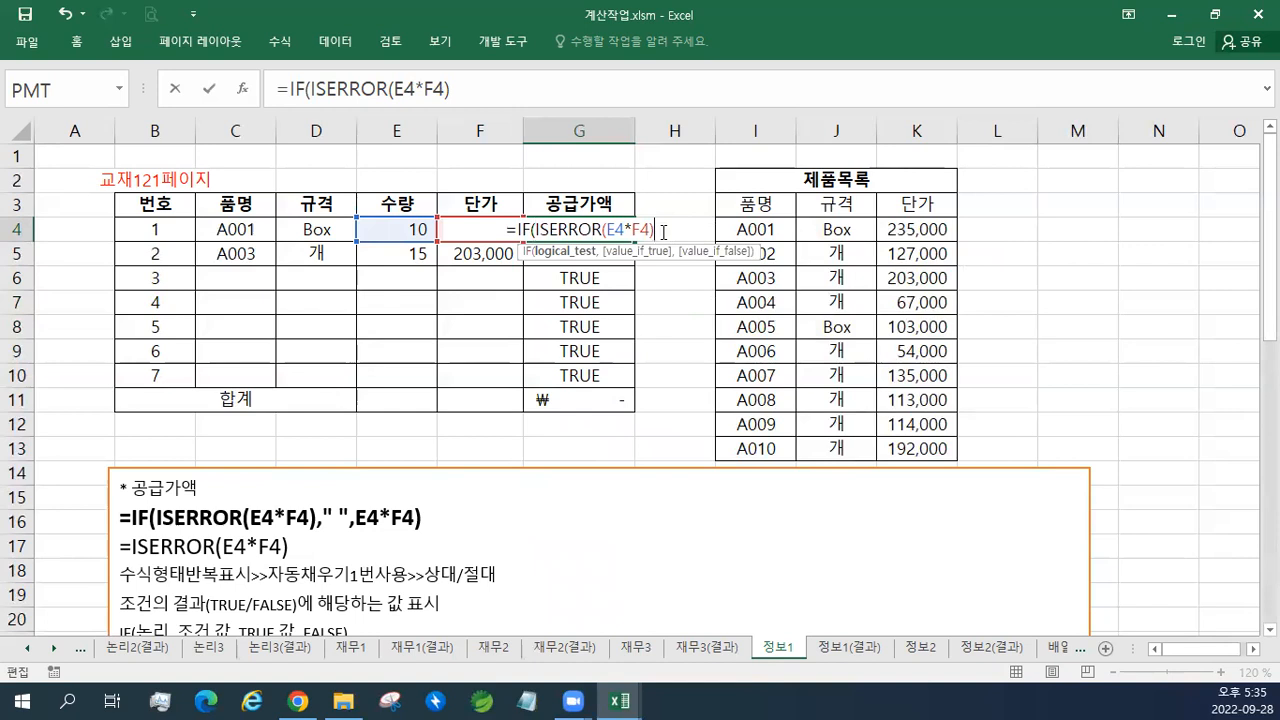
text(,4:4")
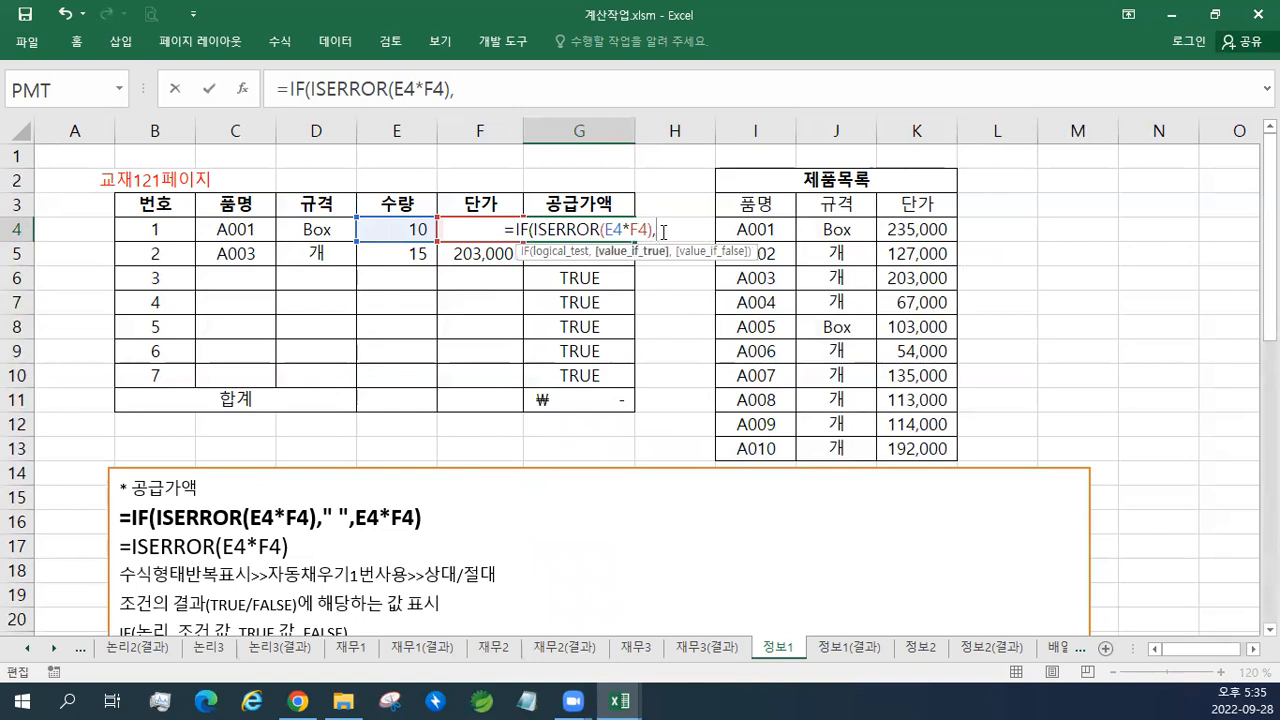
key(shift+space)
text(")
key(BackSpace)
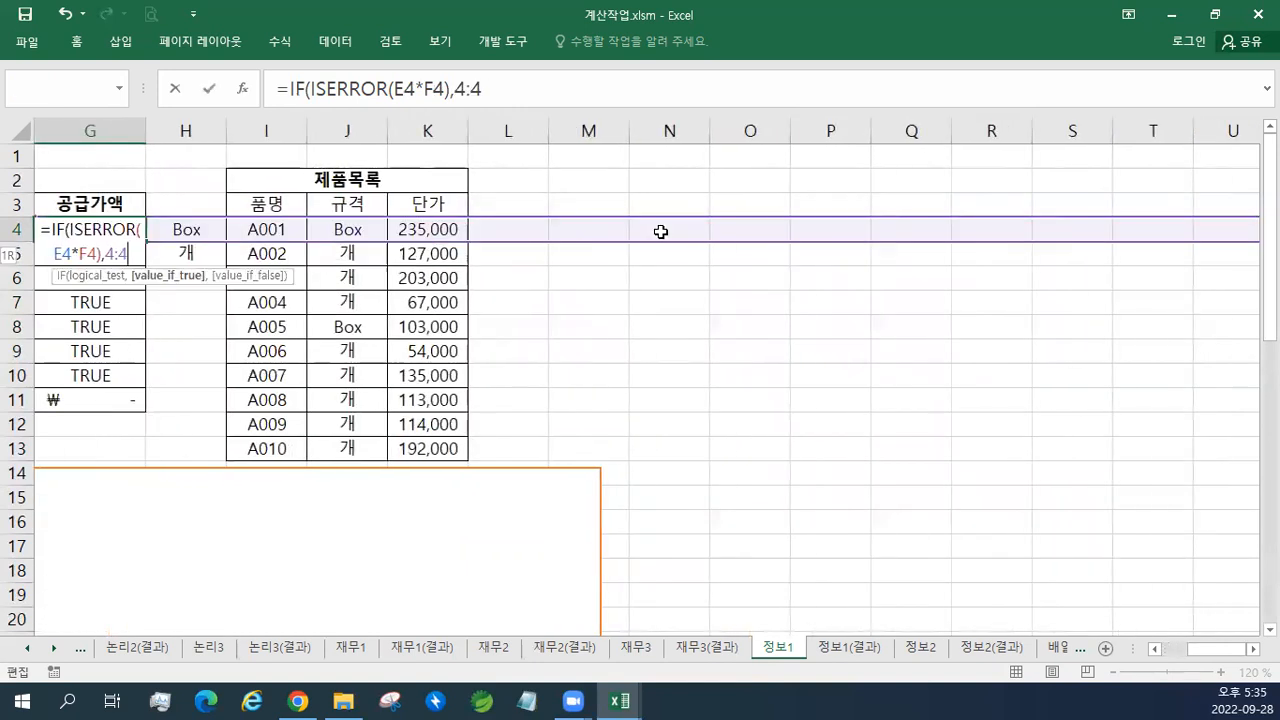
key(BackSpace)
key(BackSpace)
key(BackSpace)
text(" ",)
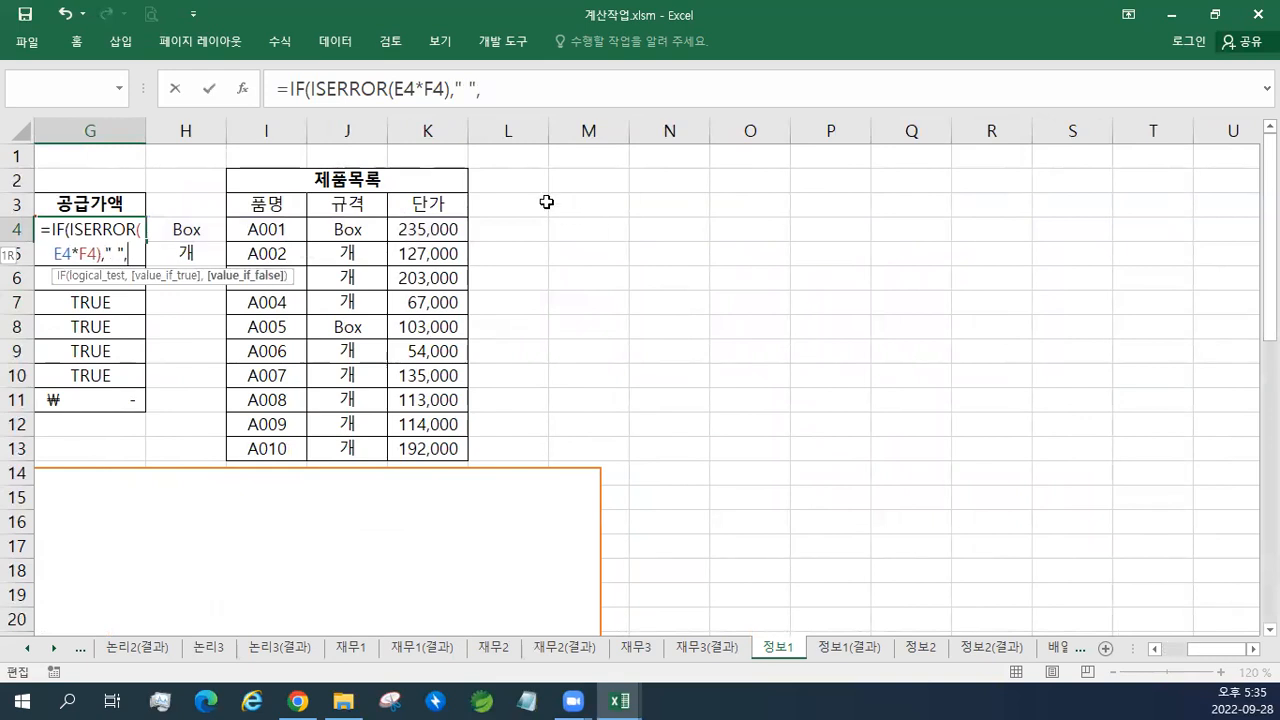
Step: Copy E4*F4 as the value if false, completing G4 as =IF(ISERROR(E4*F4)," ",E4*F4)
drag(394, 89, 445, 89)
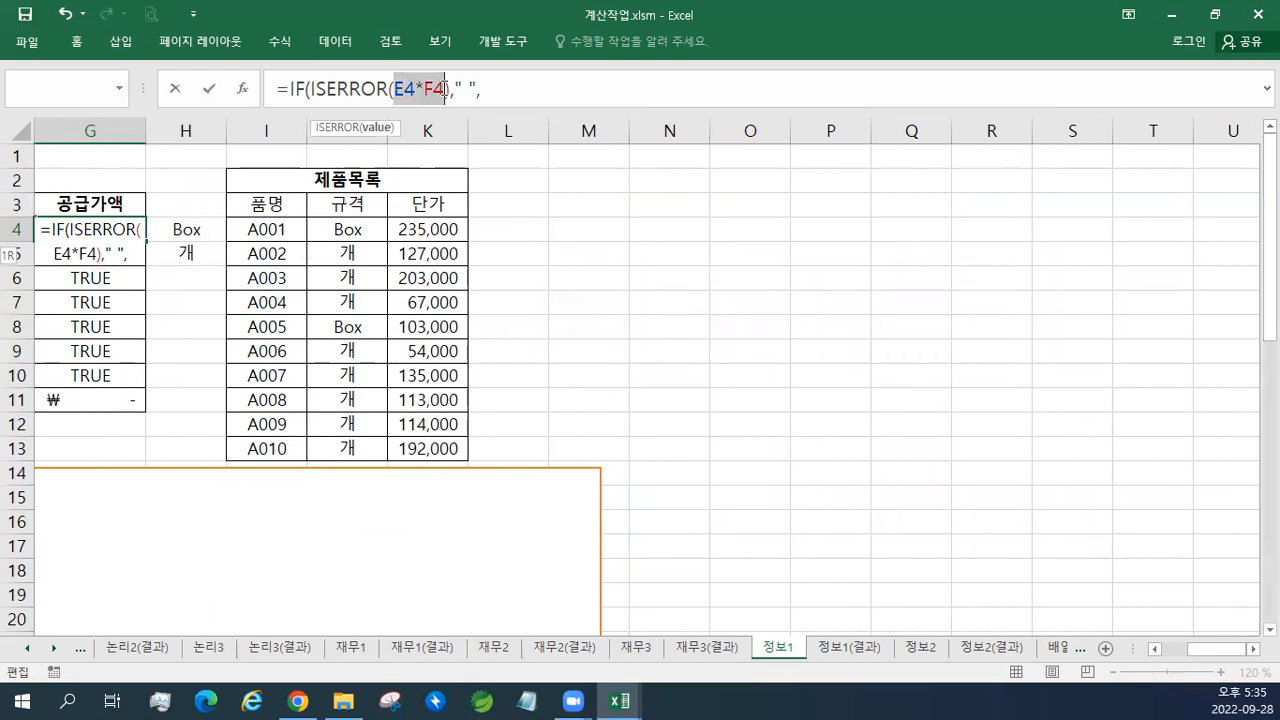
key(ctrl+c)
click(497, 89)
key(ctrl+v)
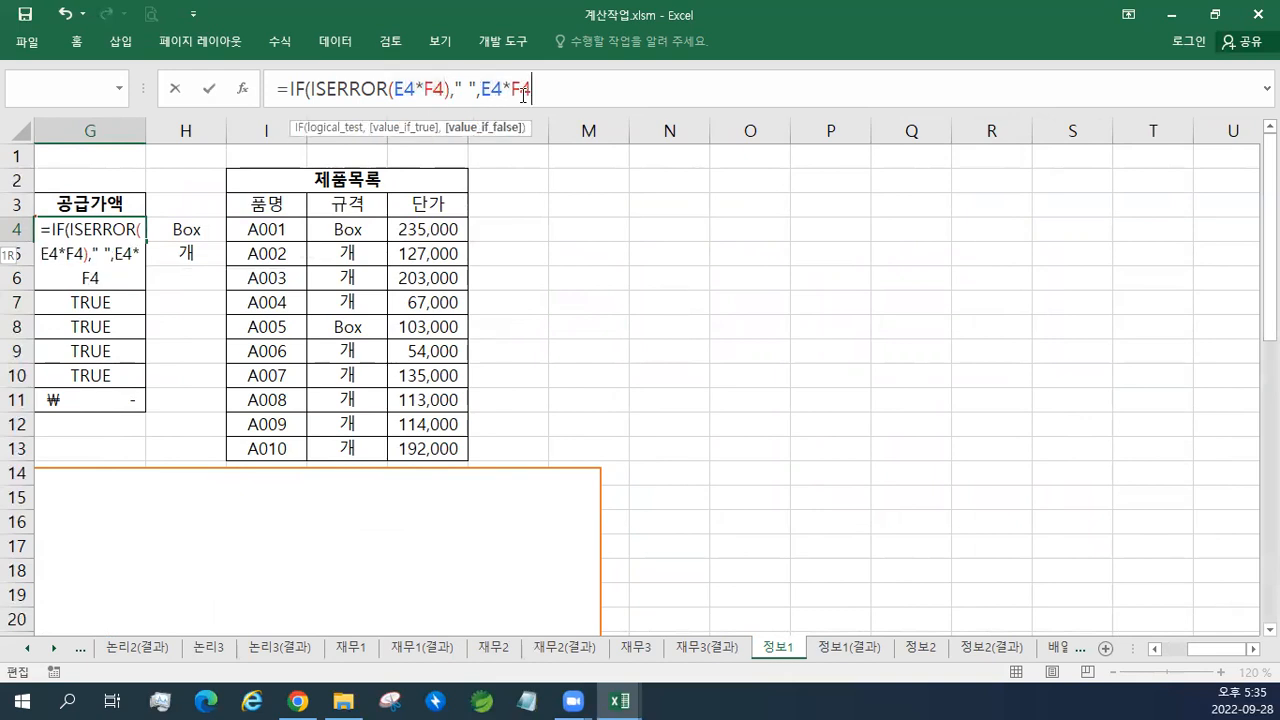
text())
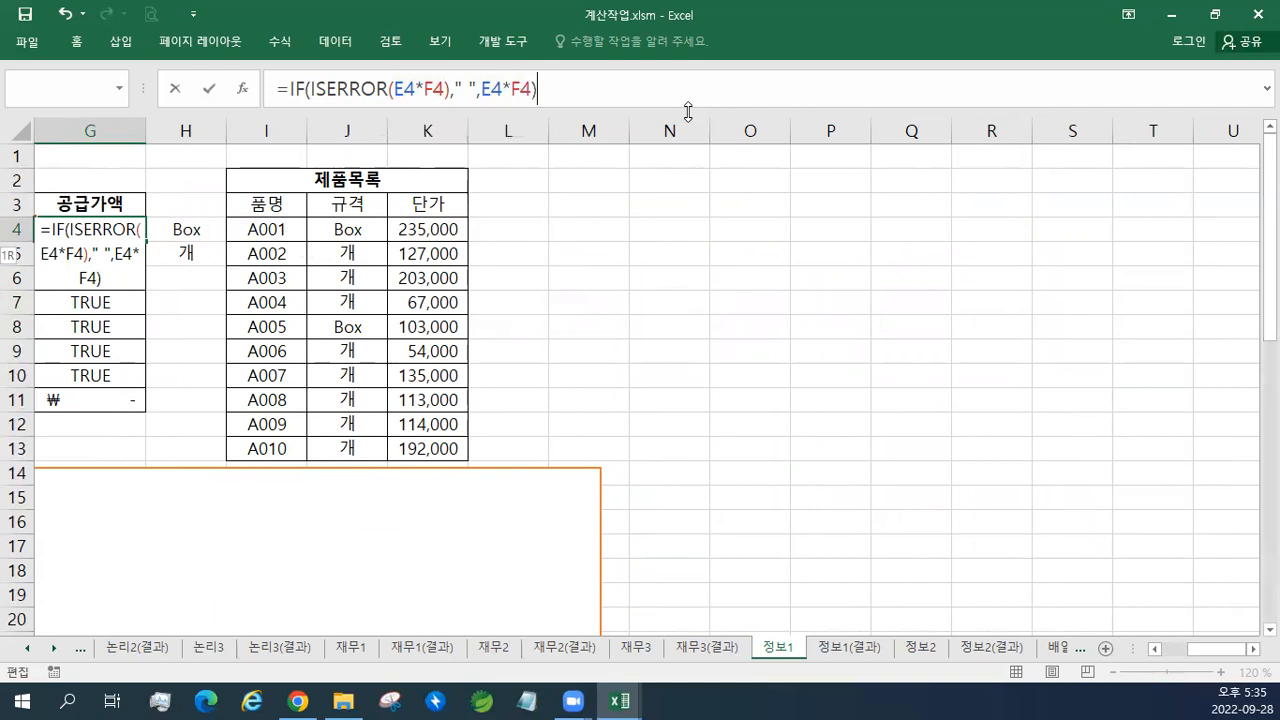
key(Return)
Step: Fill the completed IF and ISERROR formula from G4 down through G10
key(Up)
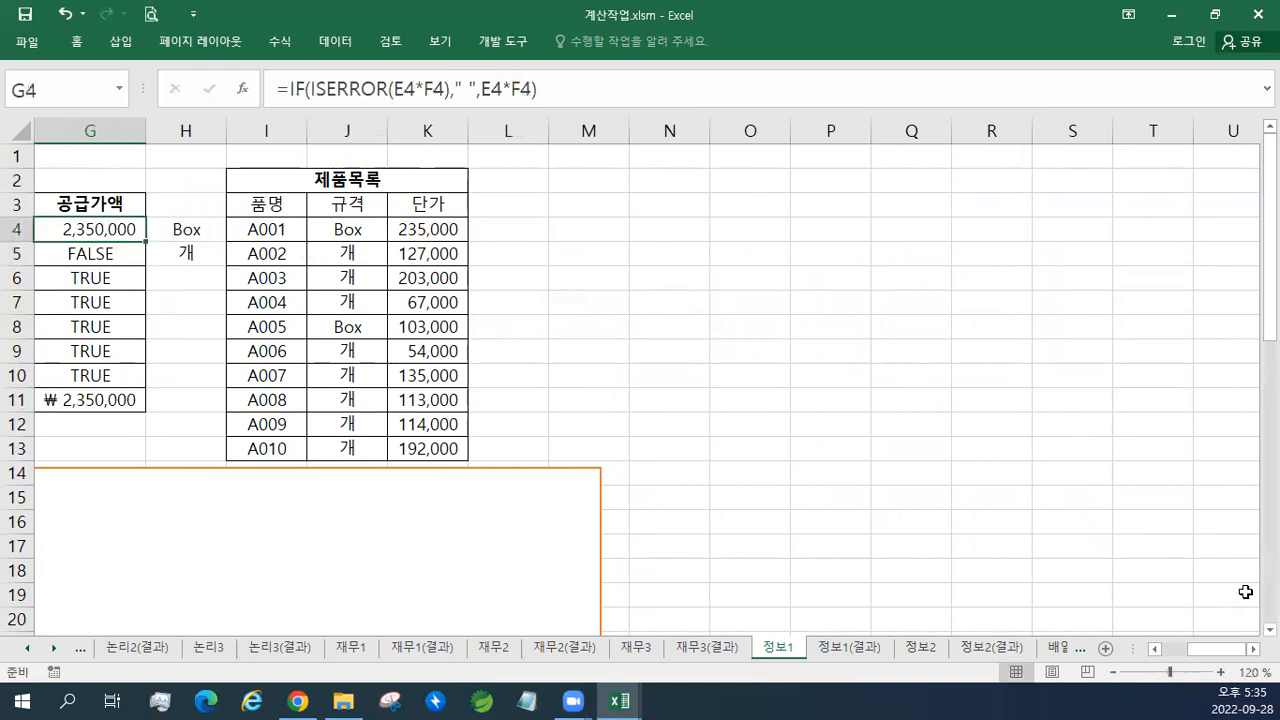
click(1178, 648)
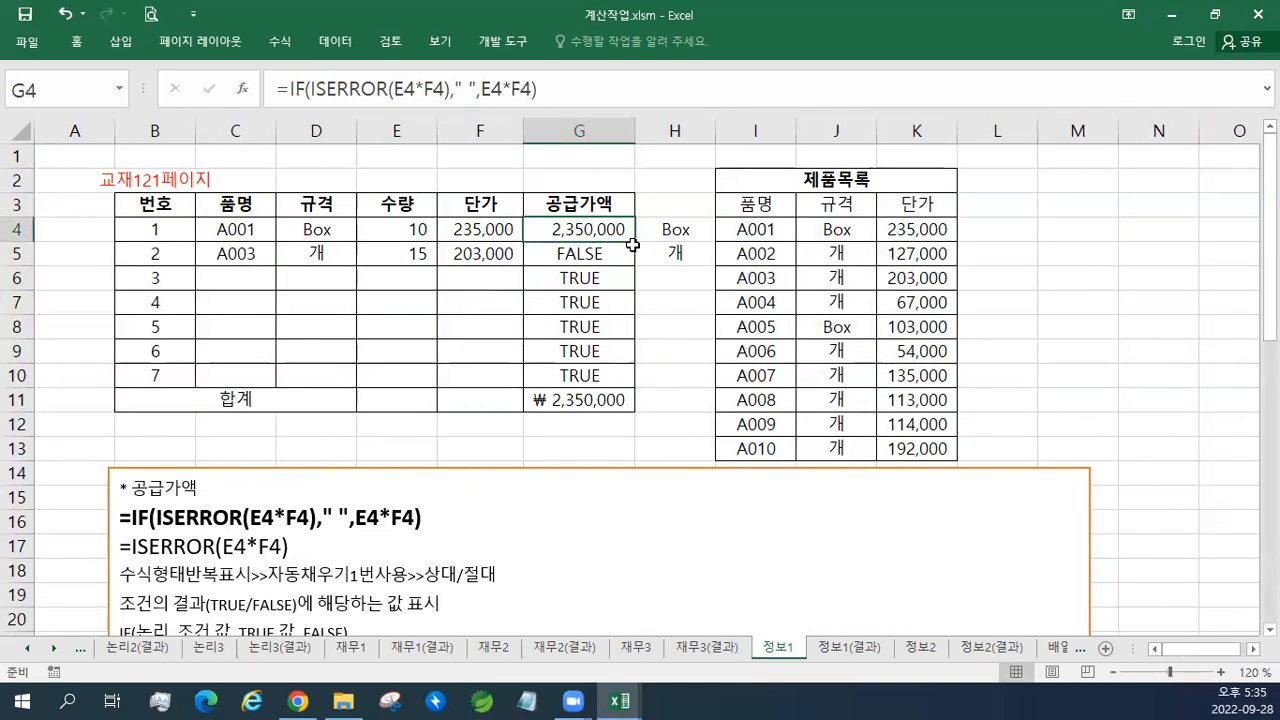
drag(634, 242, 627, 378)
Step: Enlarge the font of the IF and ISERROR formula lines in the 공급가액 note, and select cell G4
drag(119, 515, 124, 562)
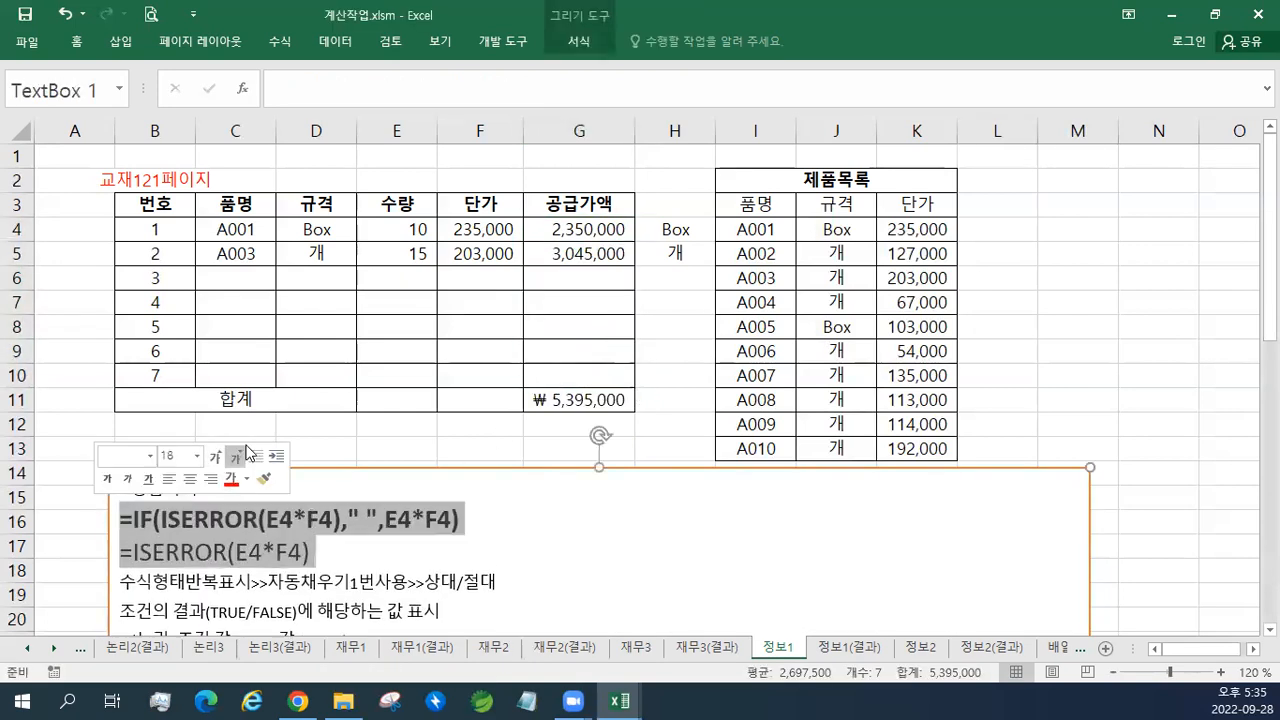
click(548, 230)
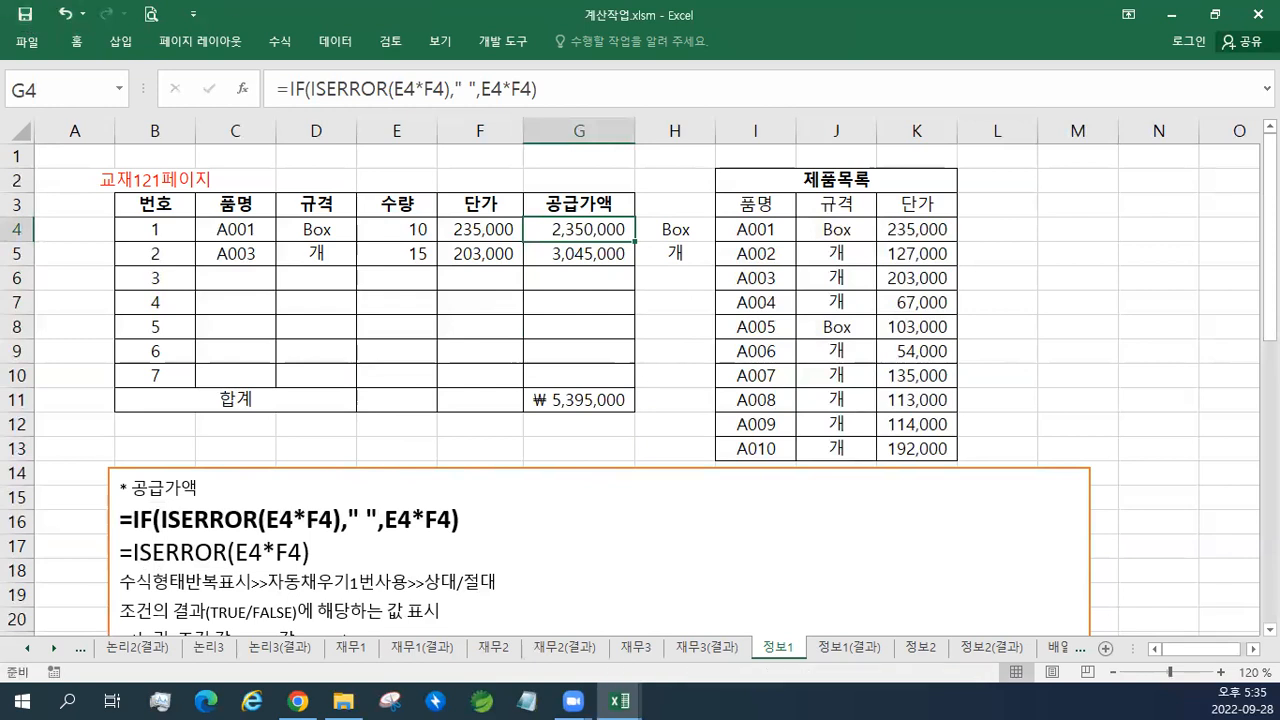